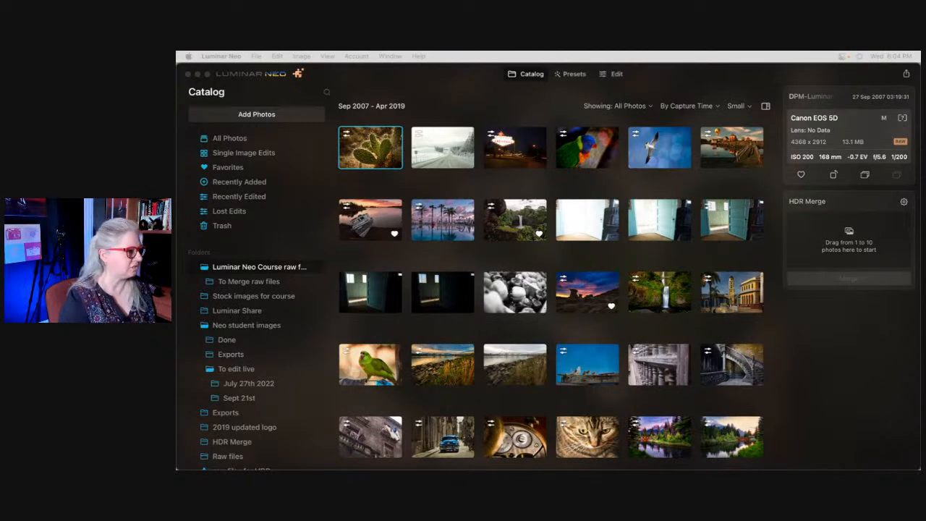
Open the Sept 21st folder inside To edit live and show its thumbnails at Medium size.
{"action": "left_click", "coordinate": [225, 402]}
{"action": "left_click", "coordinate": [236, 398]}
{"action": "scroll", "coordinate": [238, 373], "scroll_direction": "down", "scroll_amount": 3}
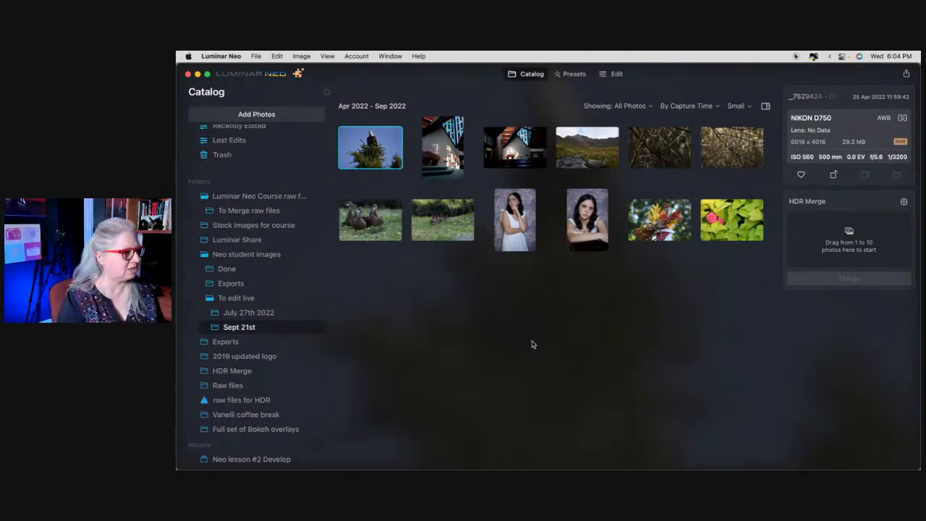
{"action": "left_click", "coordinate": [736, 106]}
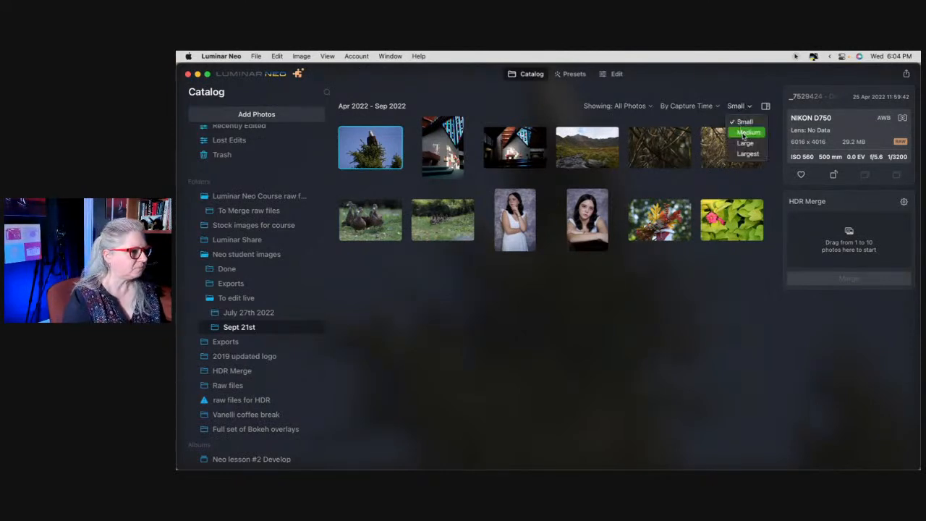
{"action": "left_click", "coordinate": [747, 132]}
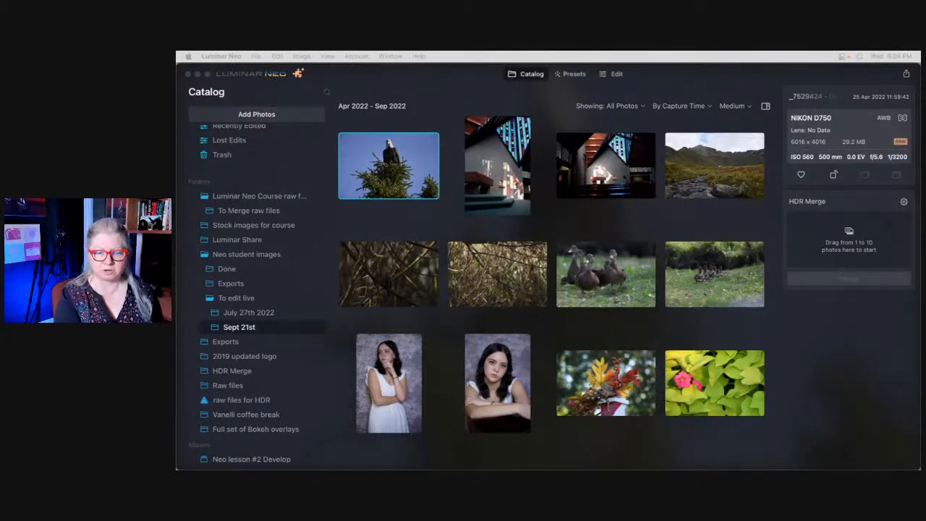
Show the eagle photo's file in Finder.
{"action": "left_click", "coordinate": [834, 96]}
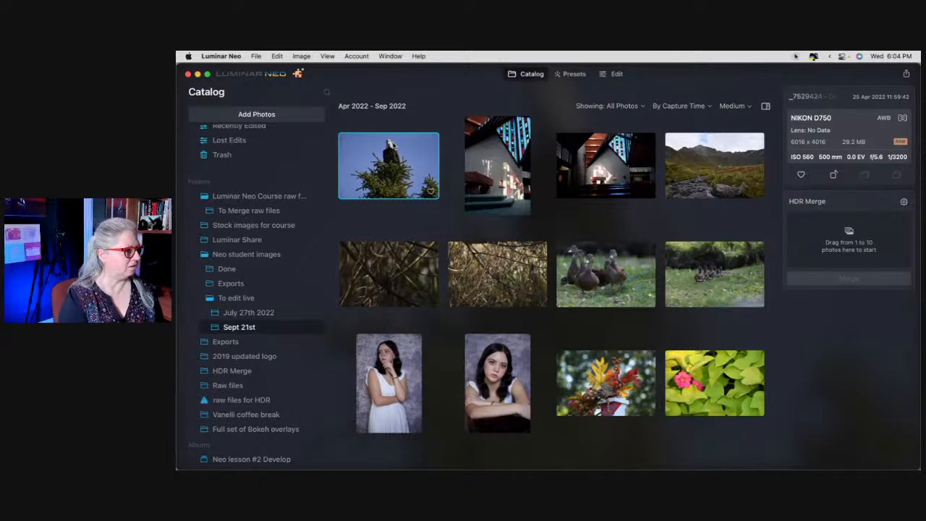
{"action": "right_click", "coordinate": [387, 163]}
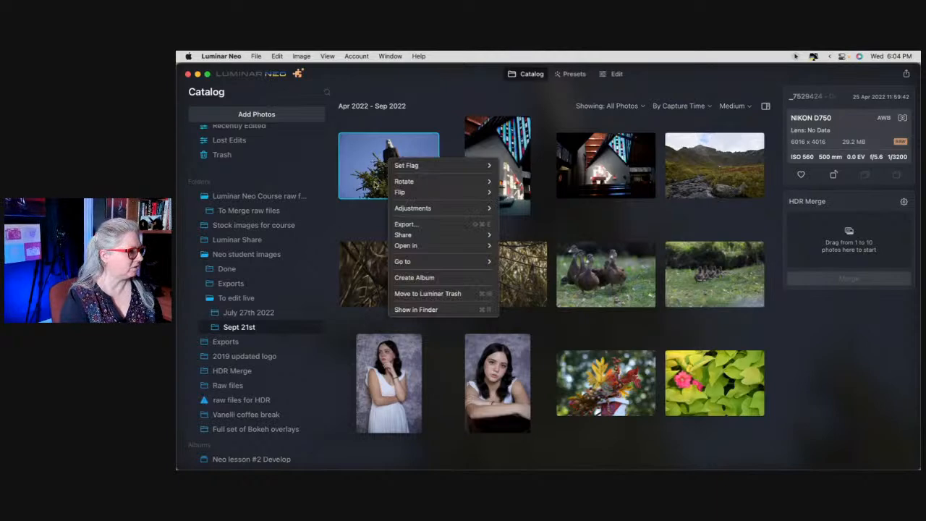
{"action": "left_click", "coordinate": [407, 309]}
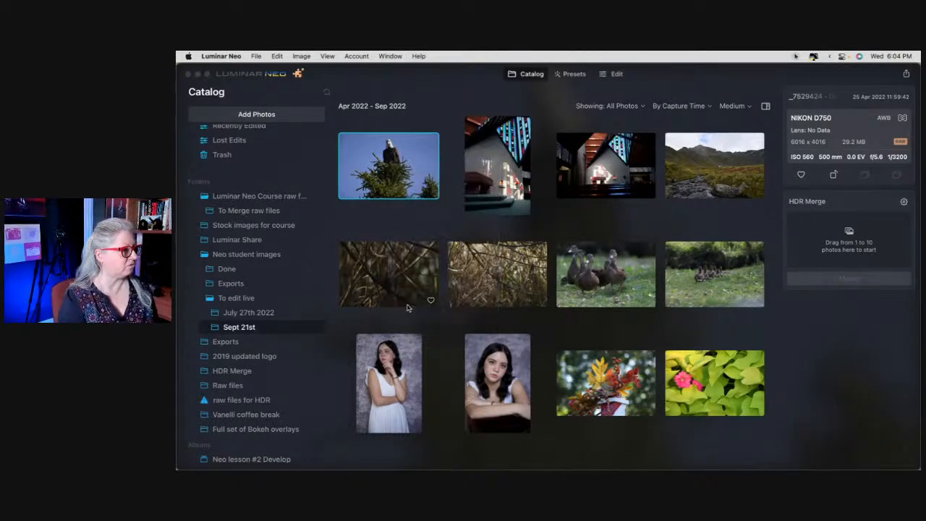
{"action": "right_click", "coordinate": [382, 168]}
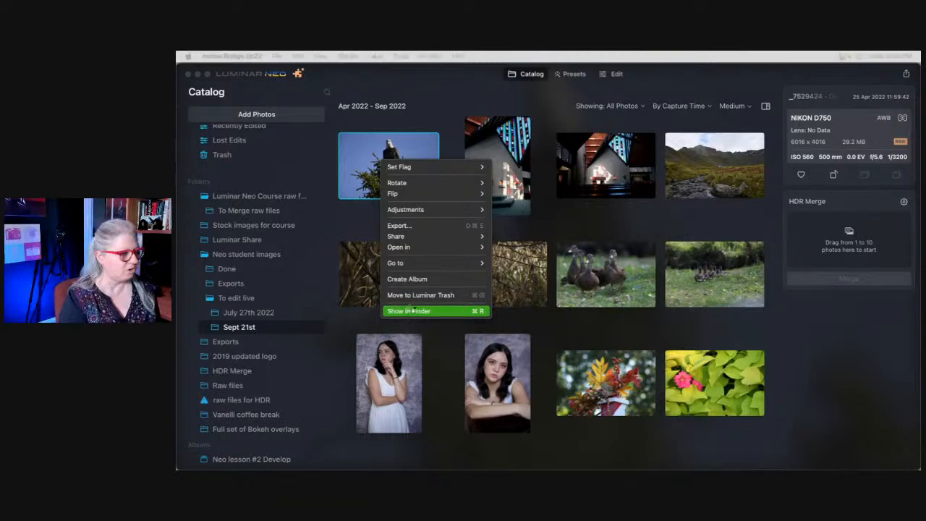
{"action": "left_click", "coordinate": [748, 87]}
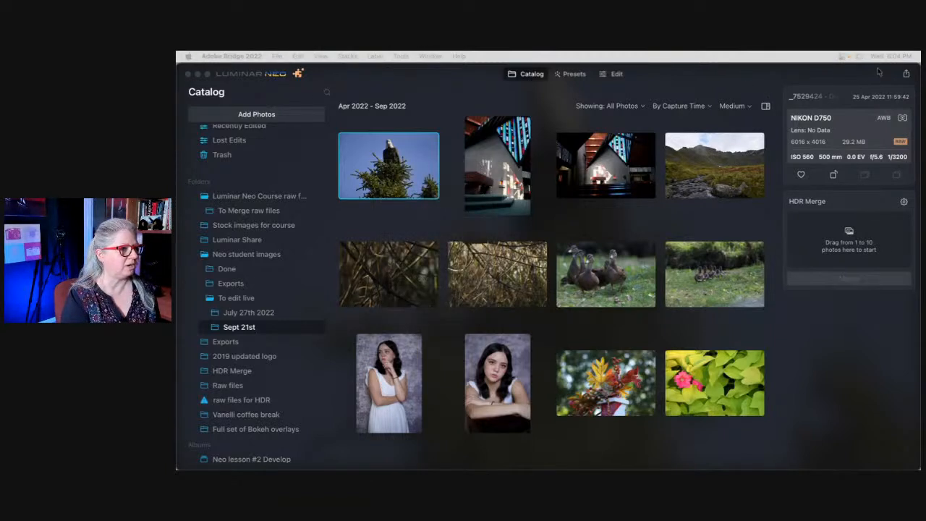
{"action": "left_click", "coordinate": [826, 74]}
{"action": "left_click", "coordinate": [796, 57]}
{"action": "left_click", "coordinate": [794, 83]}
{"action": "left_click", "coordinate": [655, 79]}
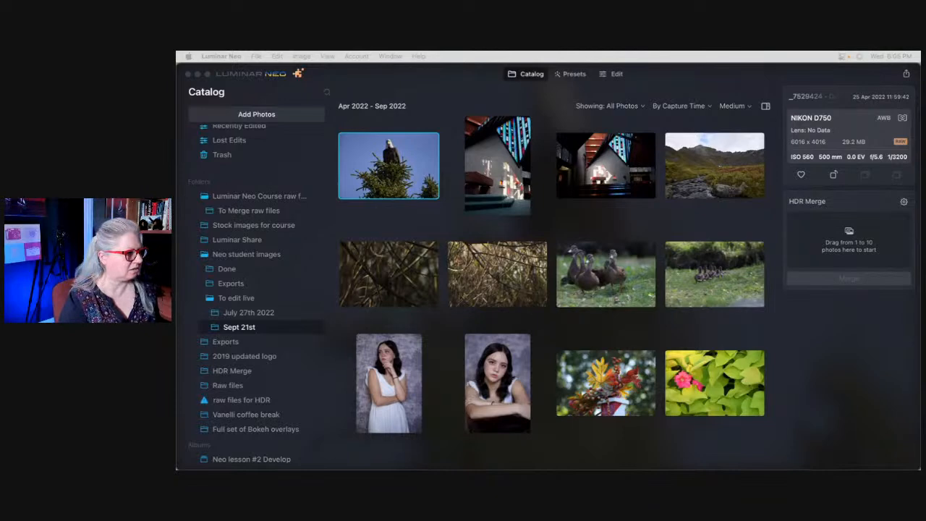
View the pink flower photo and the autumn leaves photo in single-image view.
{"action": "left_click", "coordinate": [838, 375]}
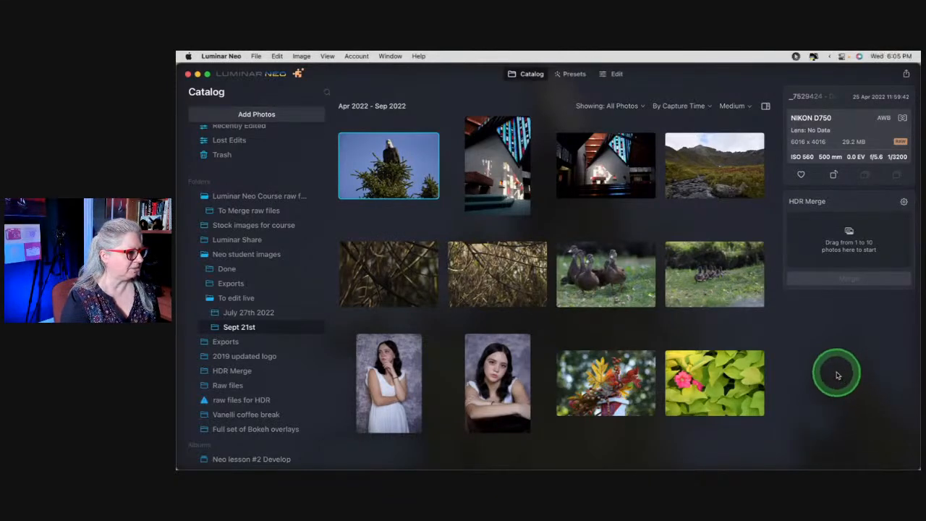
{"action": "double_click", "coordinate": [736, 384]}
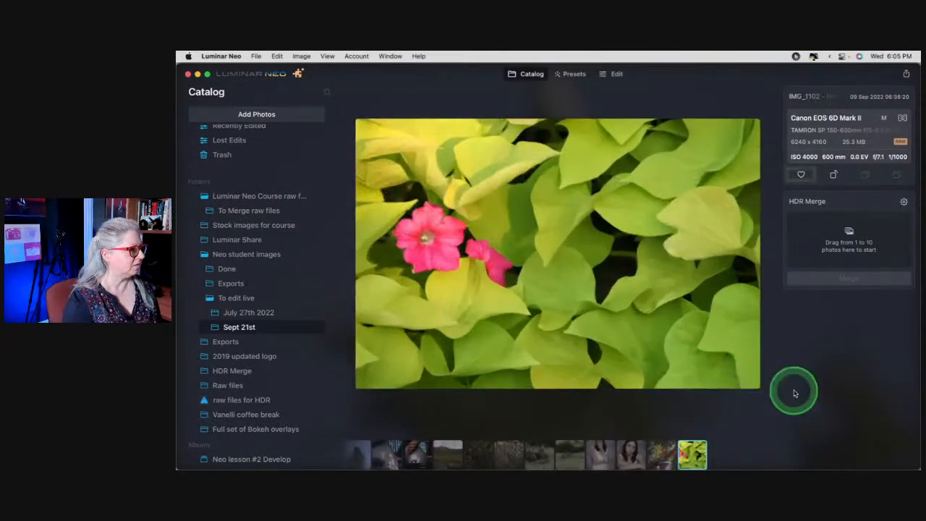
{"action": "left_click", "coordinate": [661, 454]}
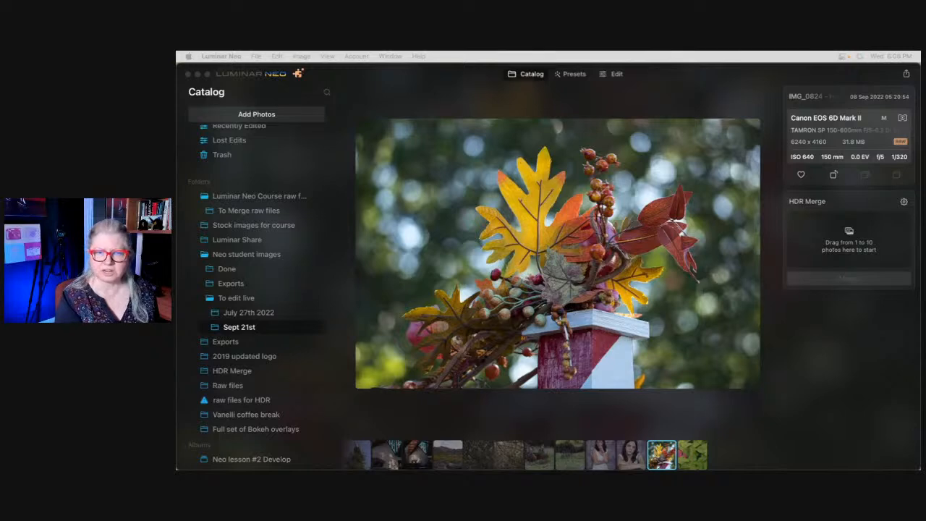
From the thumbnail grid, mark both duck photos and both portraits of the woman in white as favorites.
{"action": "left_click", "coordinate": [828, 369]}
{"action": "left_click", "coordinate": [620, 278]}
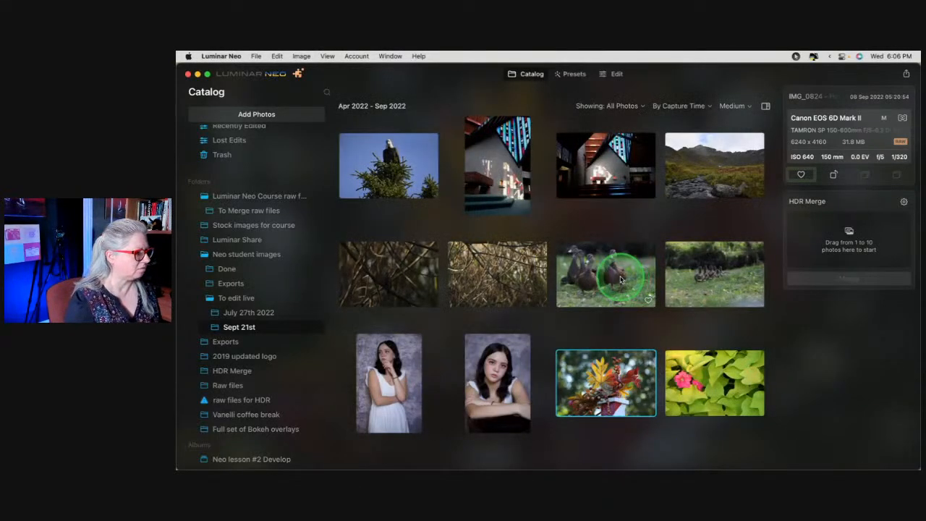
{"action": "left_click", "coordinate": [684, 266], "text": "super"}
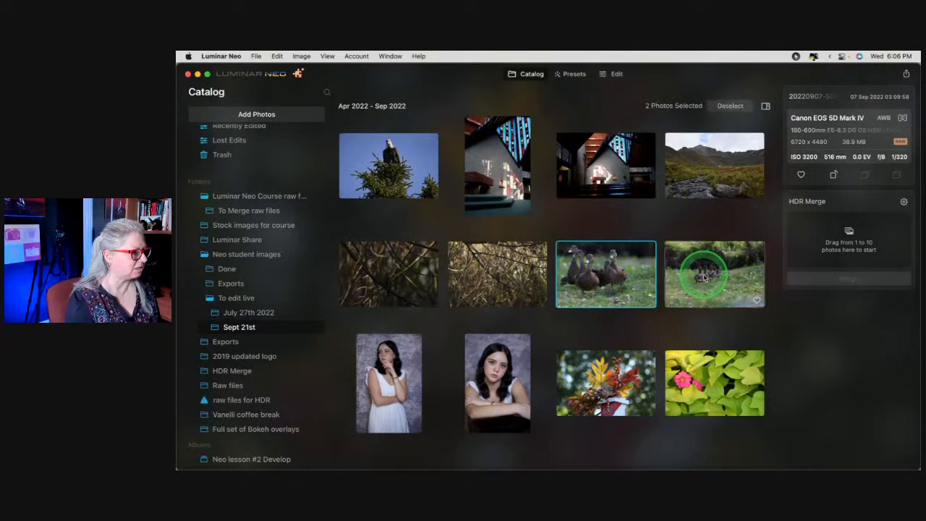
{"action": "left_click", "coordinate": [497, 377], "text": "super"}
{"action": "left_click", "coordinate": [411, 380], "text": "super"}
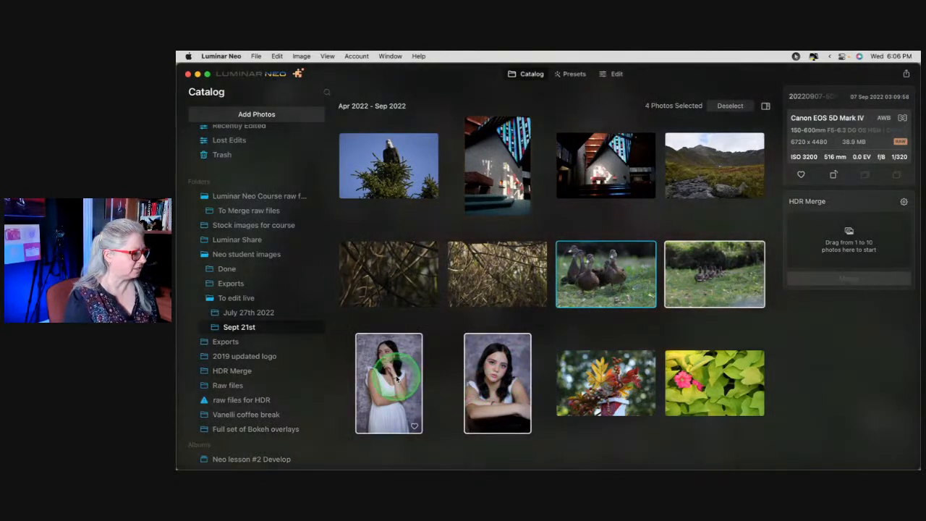
{"action": "left_click", "coordinate": [493, 307]}
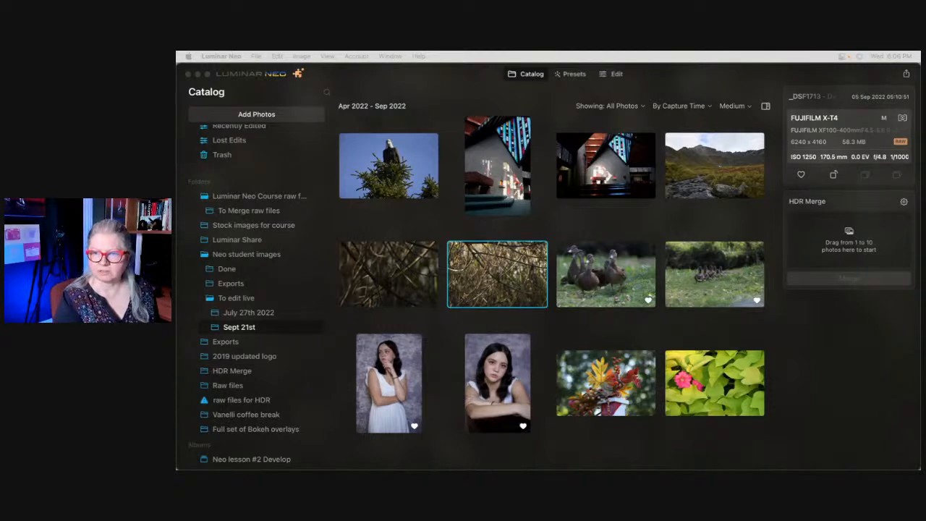
Open the darker photo of the bird among branches in single-image view.
{"action": "left_click", "coordinate": [831, 366]}
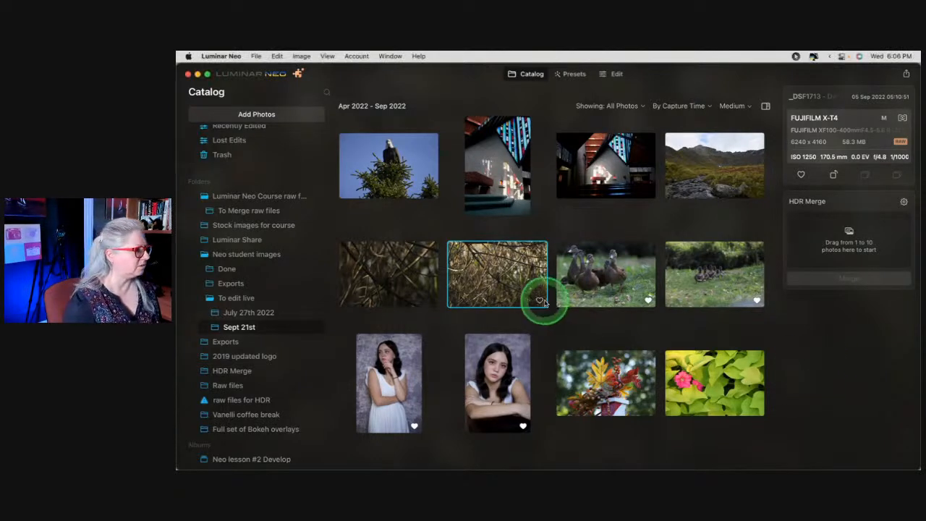
{"action": "double_click", "coordinate": [373, 278]}
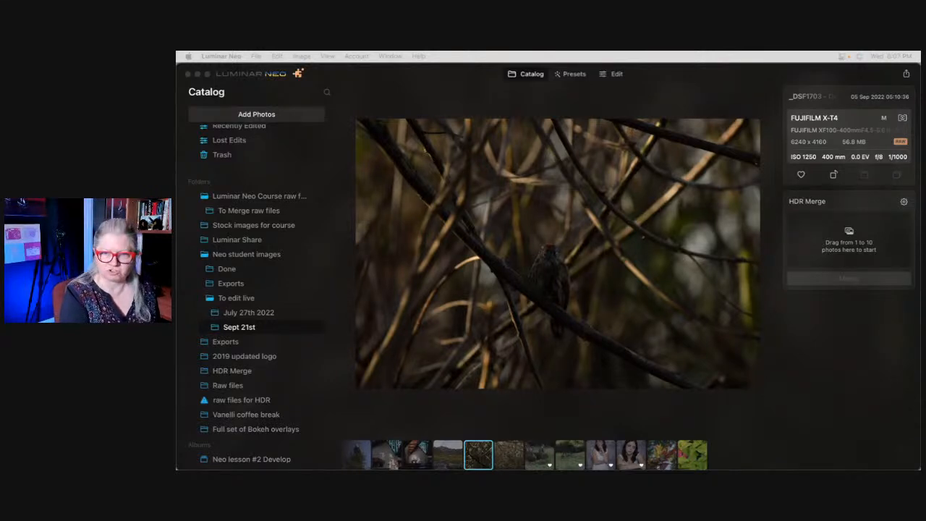
Switch to Preview to view Submit Your Photos 2.png, and return to Luminar Neo.
{"action": "key", "text": "super+Tab"}
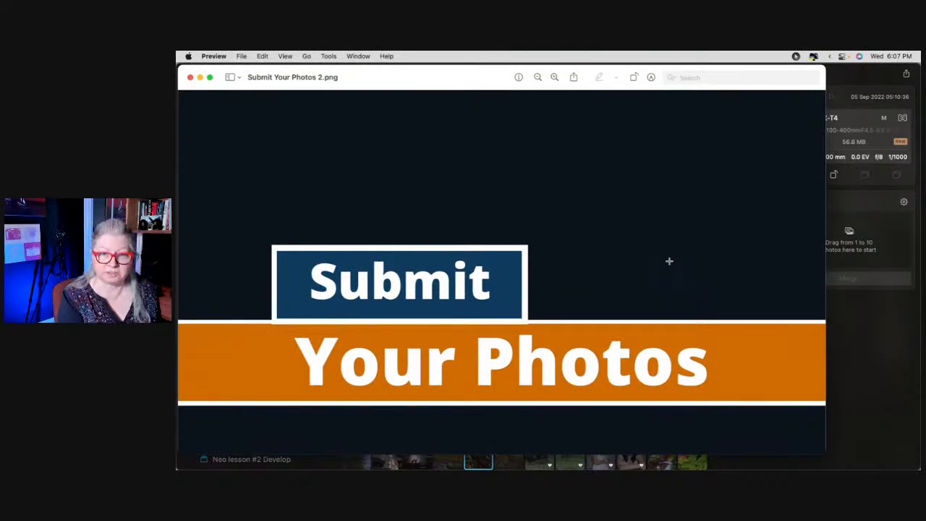
{"action": "key", "text": "super+Tab"}
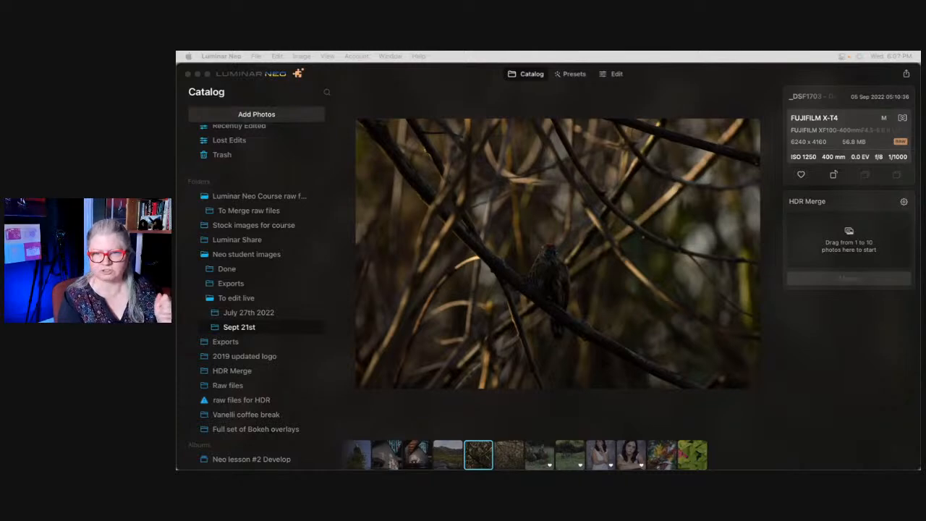
{"action": "left_click", "coordinate": [827, 345]}
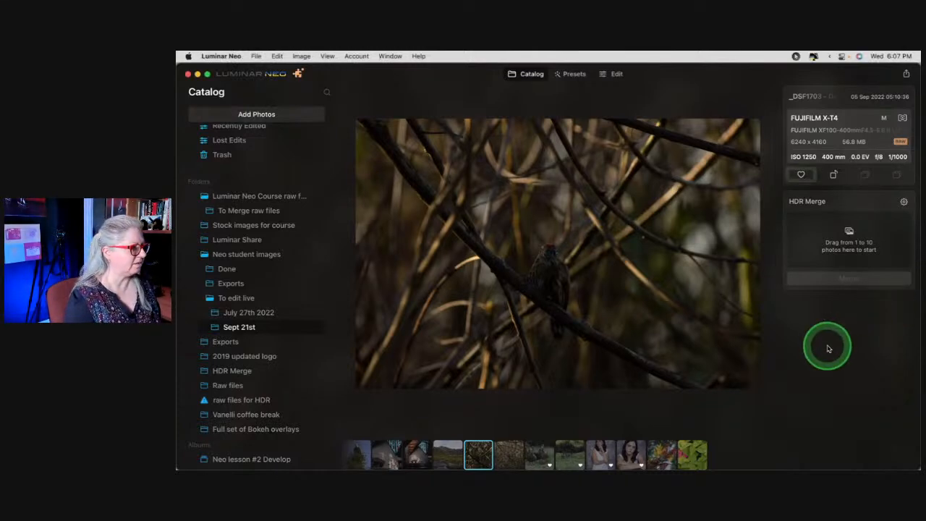
Bring the bird photo into the Edit workspace and look through the available extensions.
{"action": "left_click", "coordinate": [617, 74]}
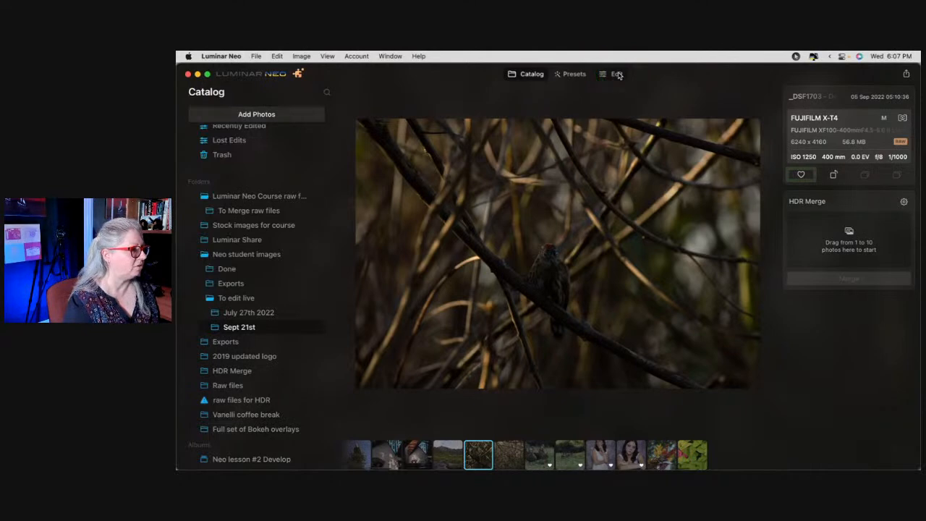
{"action": "left_click", "coordinate": [618, 74]}
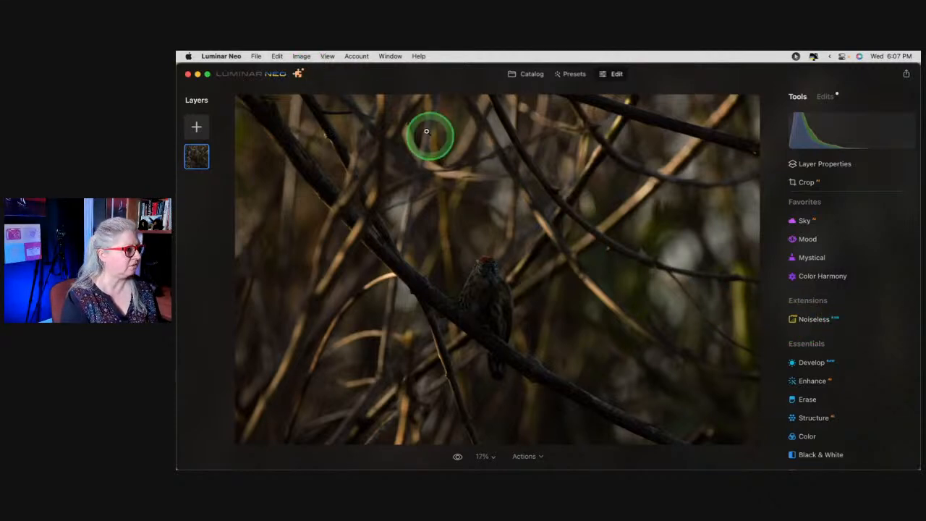
{"action": "left_click", "coordinate": [299, 75]}
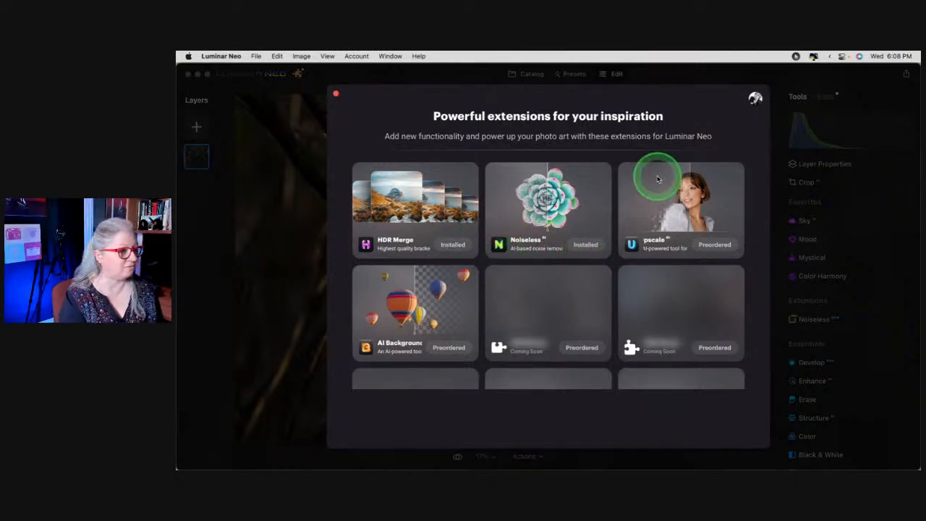
{"action": "left_click", "coordinate": [335, 93]}
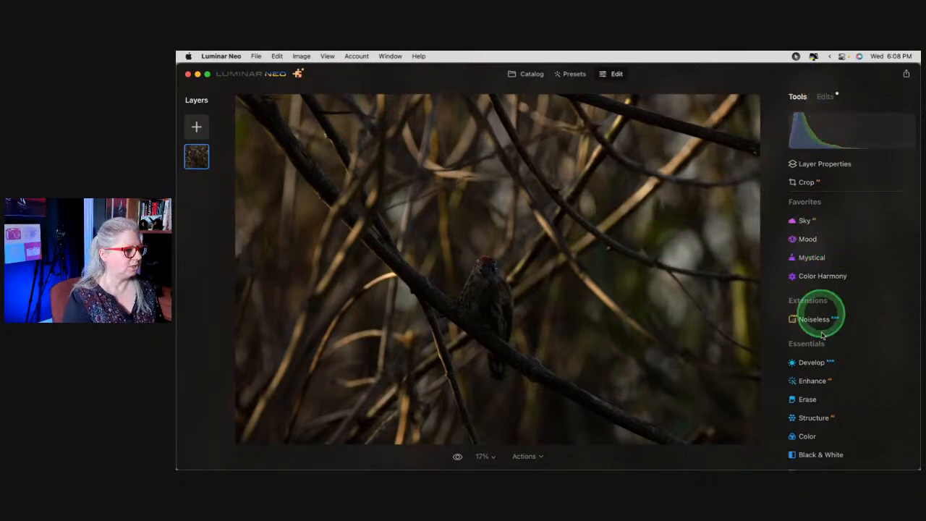
Review the list of RAW edits already applied to the bird photo.
{"action": "left_click", "coordinate": [826, 97]}
{"action": "left_click", "coordinate": [848, 129]}
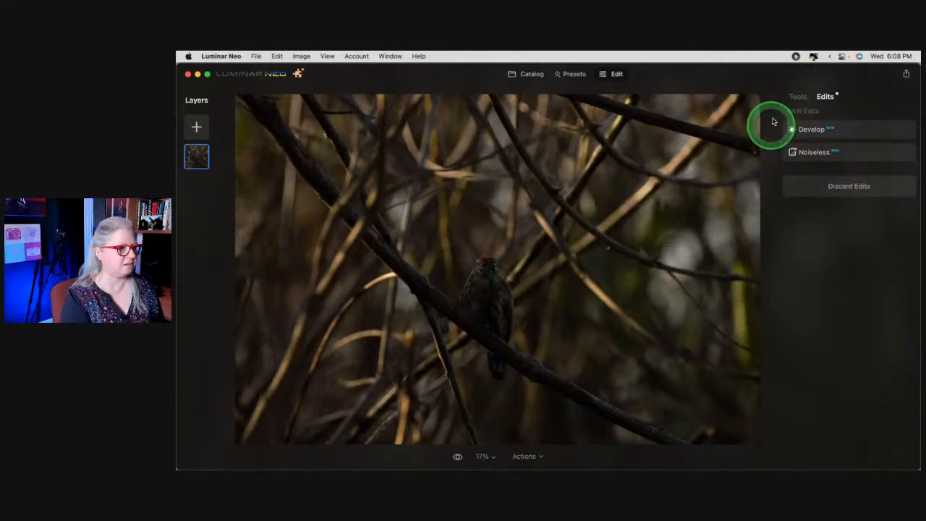
{"action": "left_click", "coordinate": [795, 96]}
Set the bird photo's camera profile to Adobe Standard in the Develop RAW tool.
{"action": "scroll", "coordinate": [840, 266], "scroll_direction": "down", "scroll_amount": 3}
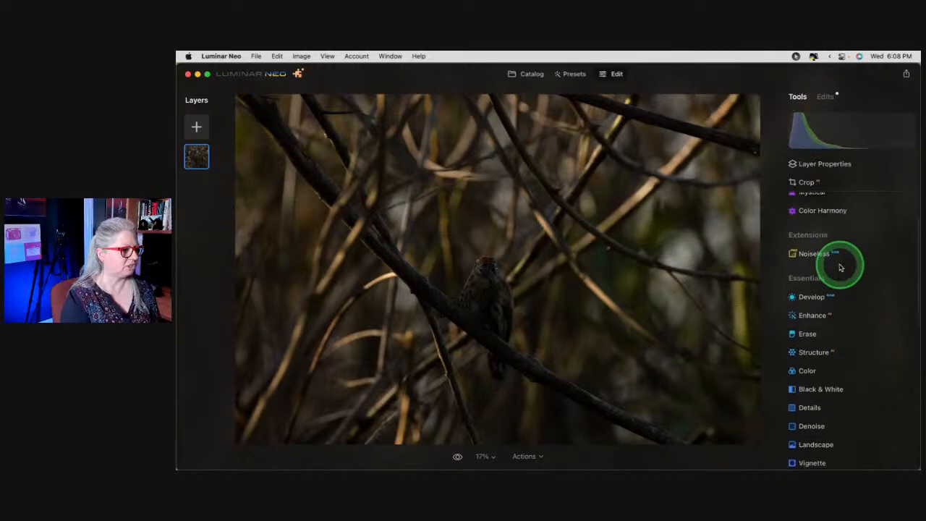
{"action": "left_click", "coordinate": [812, 298]}
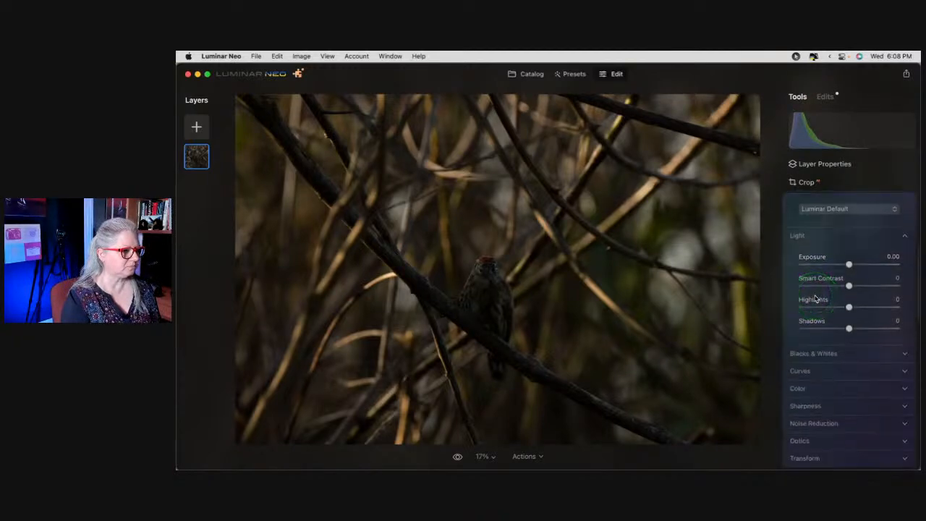
{"action": "left_click", "coordinate": [841, 210]}
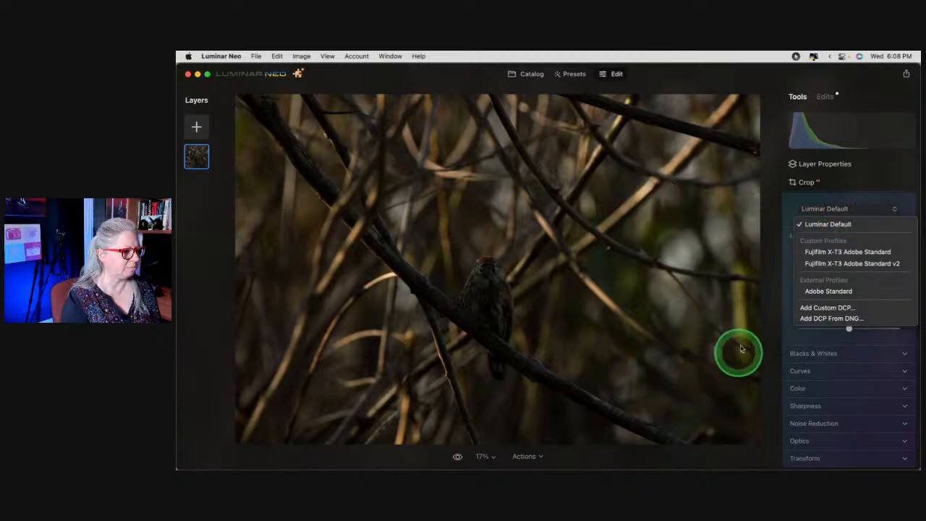
{"action": "left_click", "coordinate": [828, 291]}
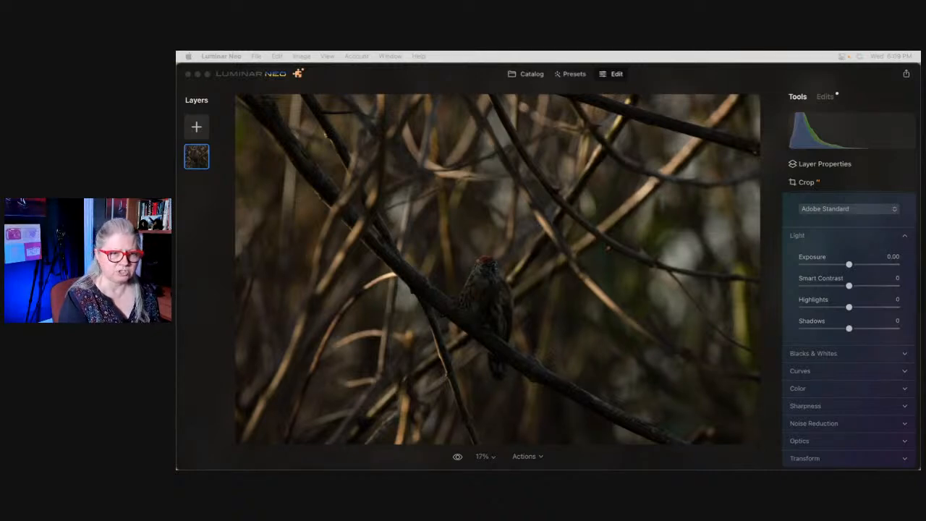
Brighten the bird photo by moving the main curve's white point inward to just past the middle, and turn on clipping warnings.
{"action": "left_click", "coordinate": [822, 240]}
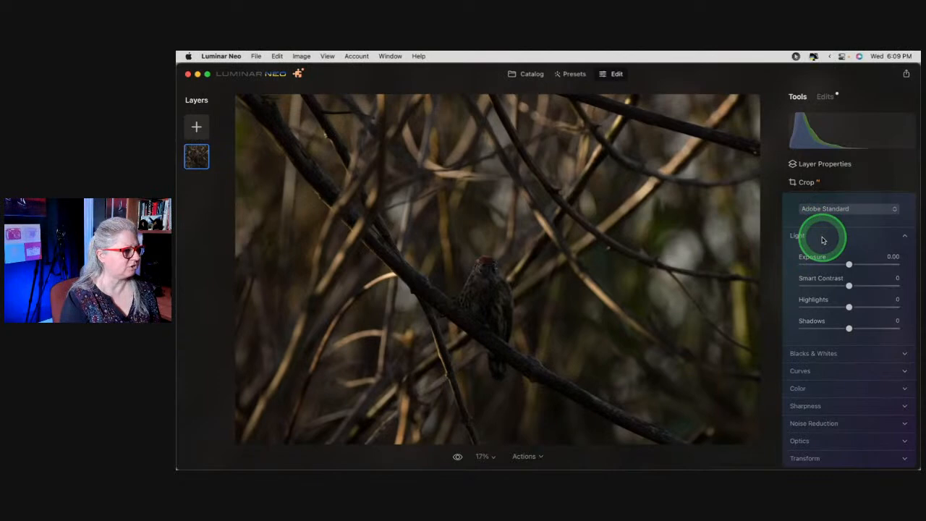
{"action": "scroll", "coordinate": [859, 266], "scroll_direction": "up", "scroll_amount": 2}
{"action": "scroll", "coordinate": [859, 266], "scroll_direction": "down", "scroll_amount": 3}
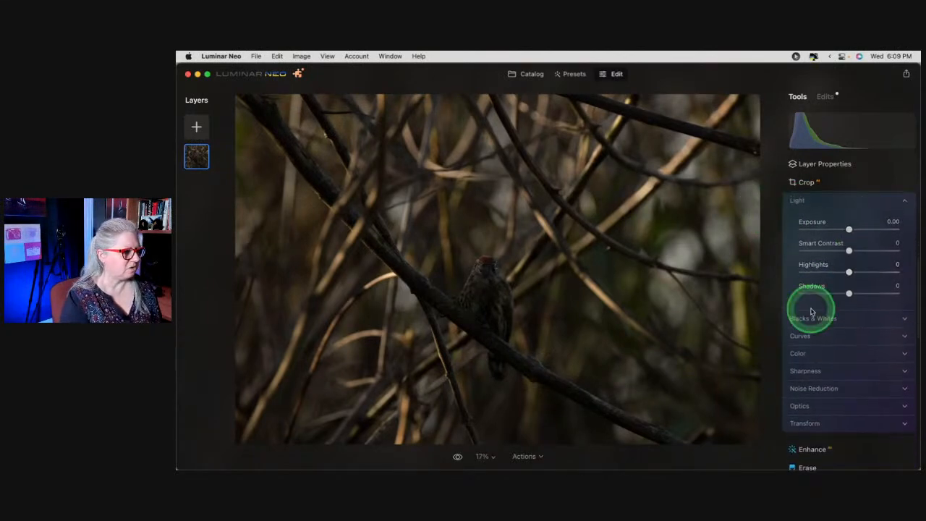
{"action": "left_click", "coordinate": [800, 335]}
{"action": "scroll", "coordinate": [801, 333], "scroll_direction": "down", "scroll_amount": 4}
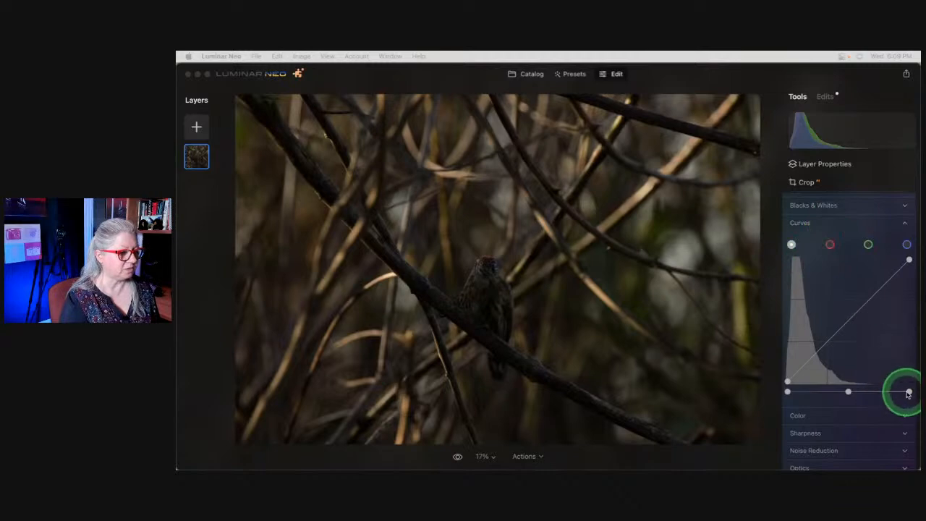
{"action": "left_click_drag", "start_coordinate": [909, 393], "coordinate": [857, 390]}
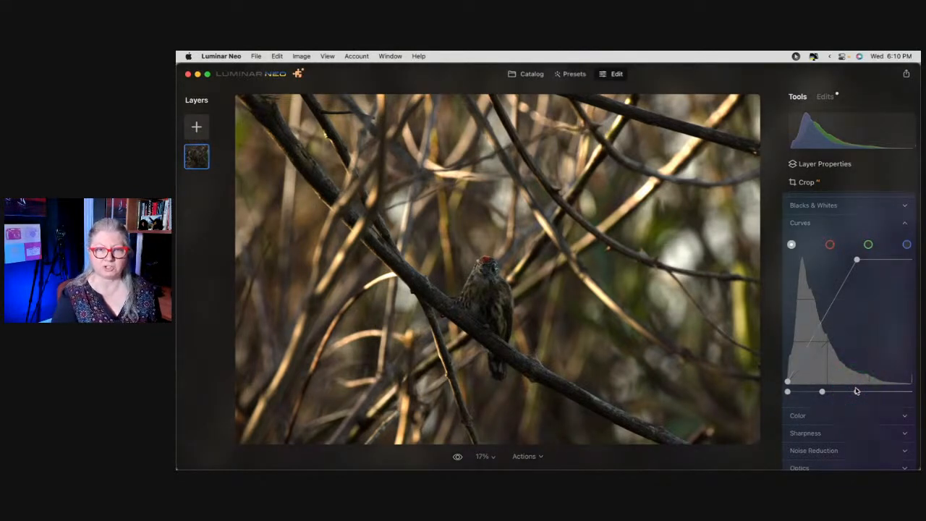
{"action": "key", "text": "j"}
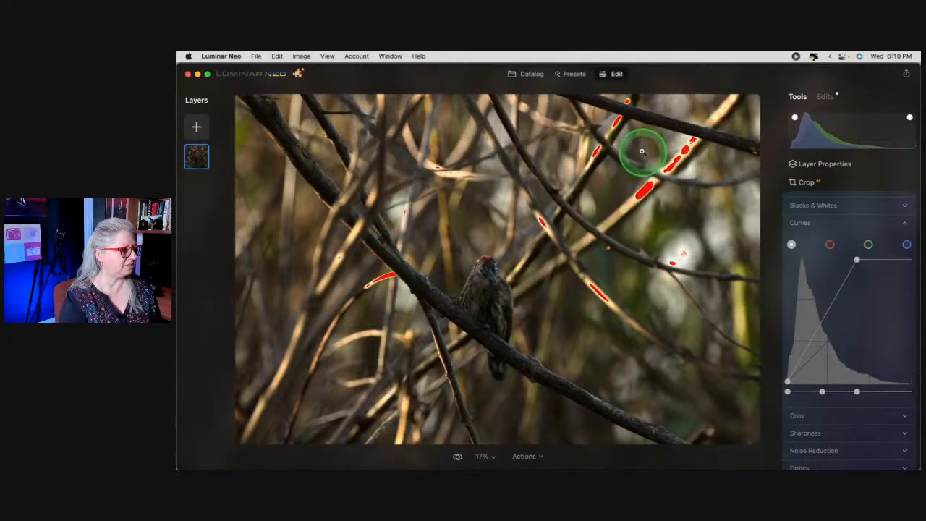
Raise Exposure to 0.95 and ease the main curve's white point outward to about three-quarters of its range.
{"action": "left_click_drag", "start_coordinate": [857, 391], "coordinate": [875, 393]}
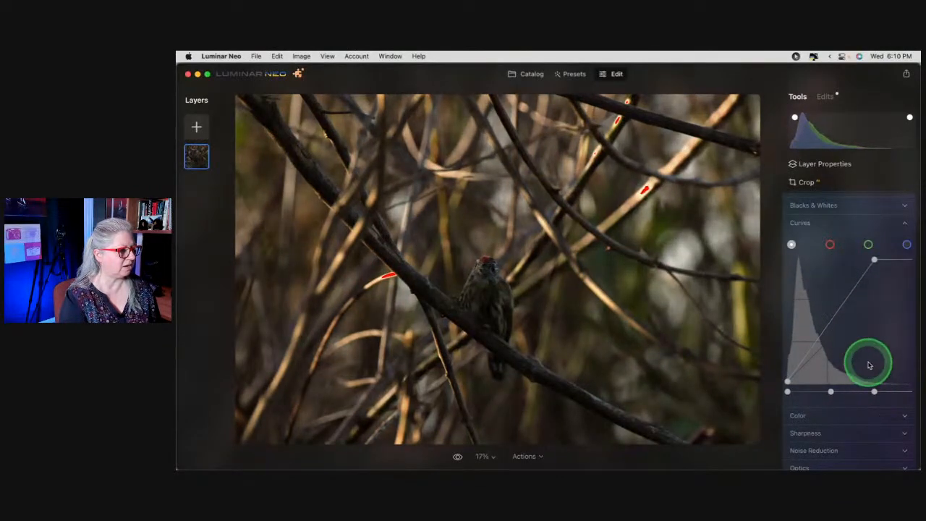
{"action": "scroll", "coordinate": [868, 365], "scroll_direction": "up", "scroll_amount": 3}
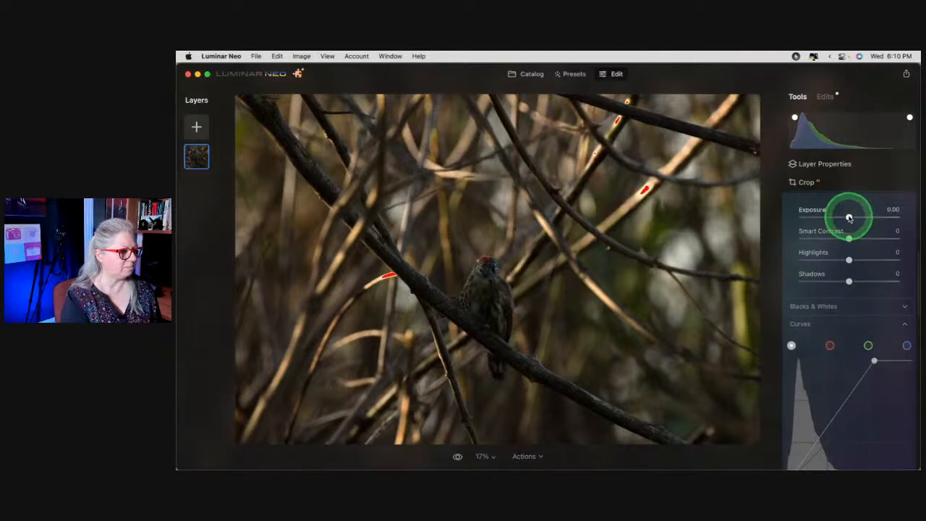
{"action": "left_click_drag", "start_coordinate": [851, 217], "coordinate": [858, 219]}
{"action": "scroll", "coordinate": [849, 293], "scroll_direction": "down", "scroll_amount": 1}
{"action": "scroll", "coordinate": [849, 293], "scroll_direction": "down", "scroll_amount": 3}
{"action": "left_click_drag", "start_coordinate": [873, 386], "coordinate": [885, 388]}
{"action": "scroll", "coordinate": [865, 306], "scroll_direction": "up", "scroll_amount": 1}
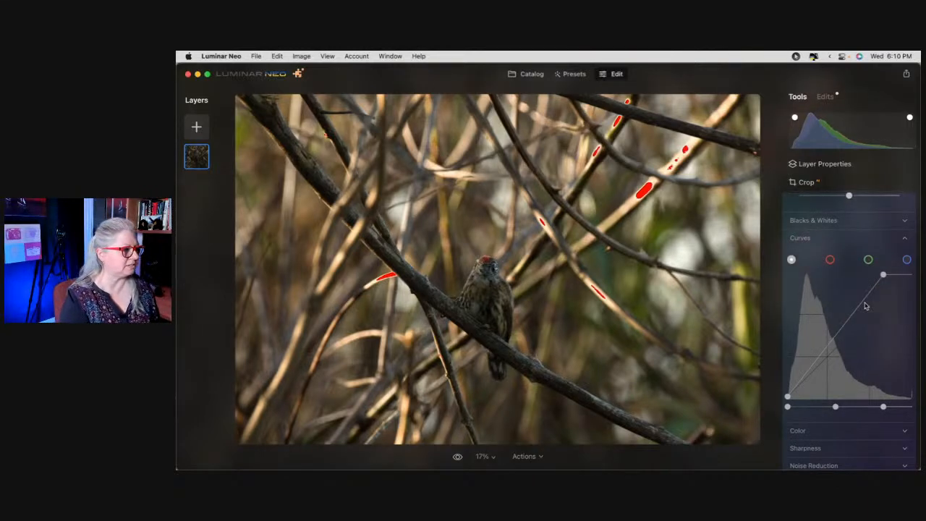
Lower Highlights to -29 and set Blacks to -42.
{"action": "scroll", "coordinate": [865, 306], "scroll_direction": "up", "scroll_amount": 6}
{"action": "left_click", "coordinate": [849, 308]}
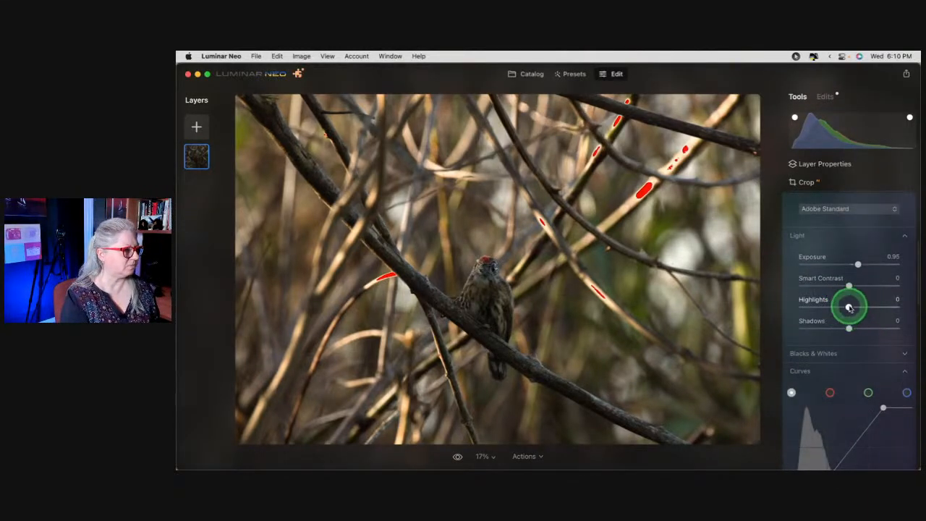
{"action": "mouse_move", "coordinate": [830, 308]}
{"action": "left_mouse_down"}
{"action": "mouse_move", "coordinate": [862, 308]}
{"action": "mouse_move", "coordinate": [835, 307]}
{"action": "left_mouse_up"}
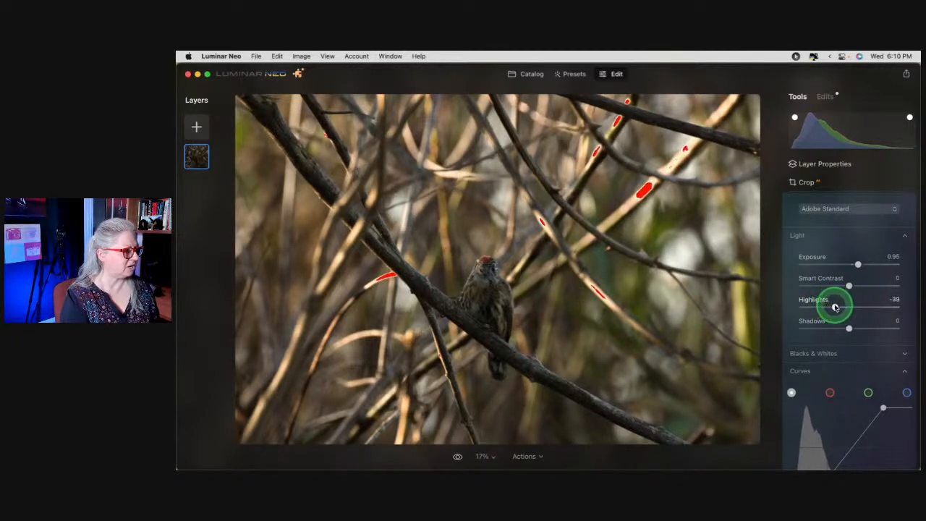
{"action": "scroll", "coordinate": [836, 306], "scroll_direction": "down", "scroll_amount": 4}
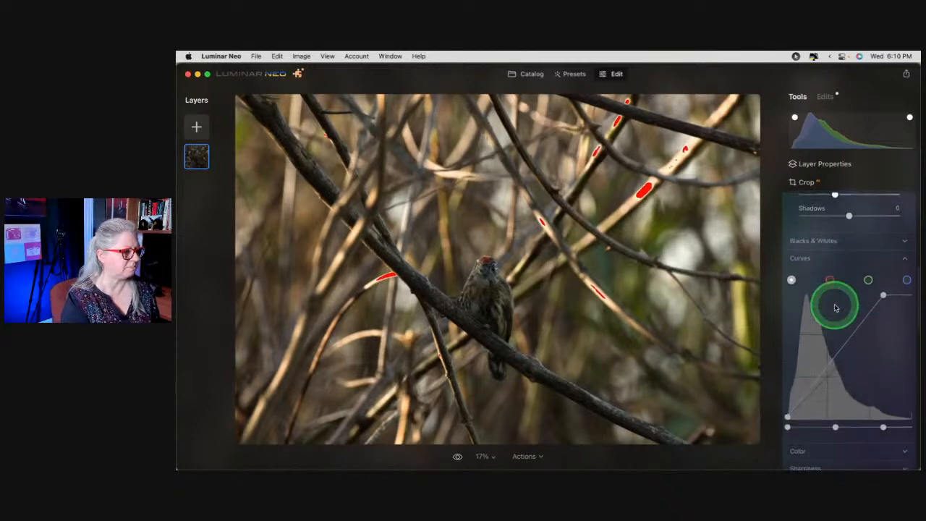
{"action": "left_click", "coordinate": [820, 240]}
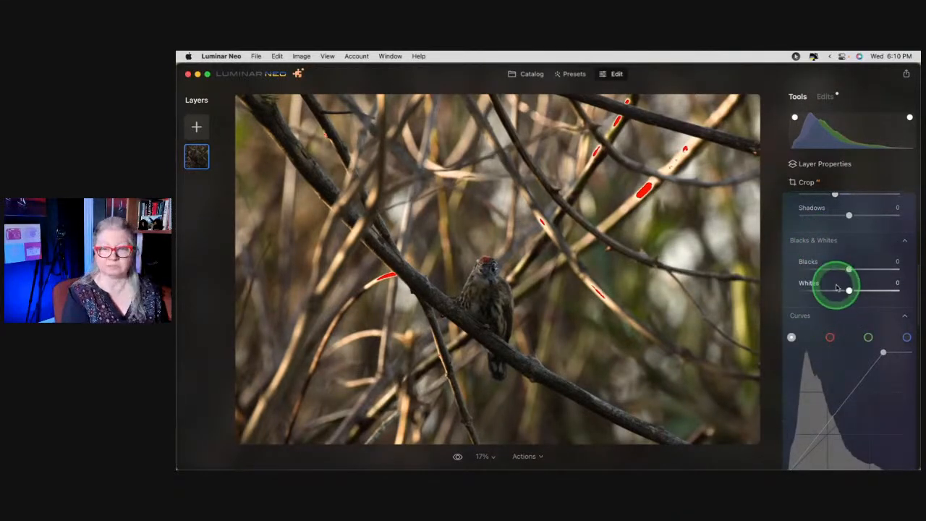
{"action": "left_click_drag", "start_coordinate": [847, 268], "coordinate": [828, 268]}
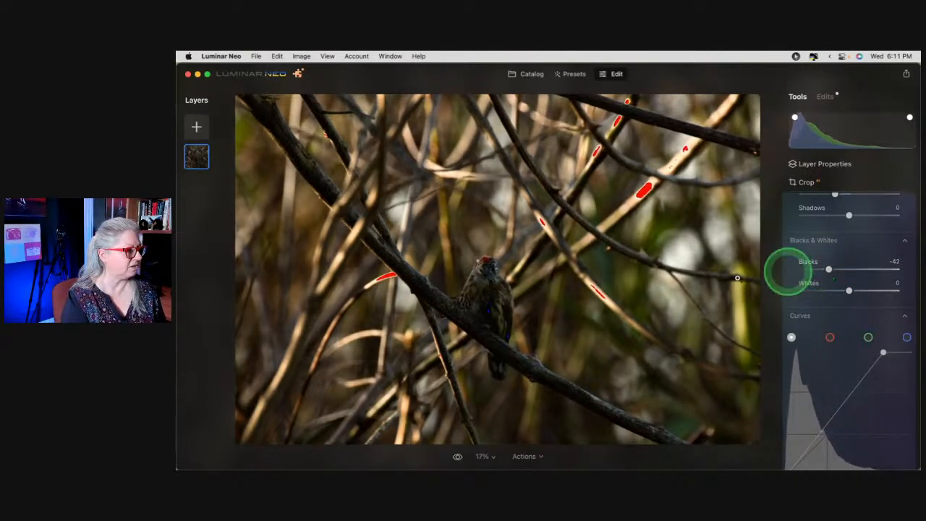
Turn off the clipping warnings and move the main curve's white point slightly further outward.
{"action": "scroll", "coordinate": [835, 290], "scroll_direction": "up", "scroll_amount": 2}
{"action": "left_click", "coordinate": [836, 289]}
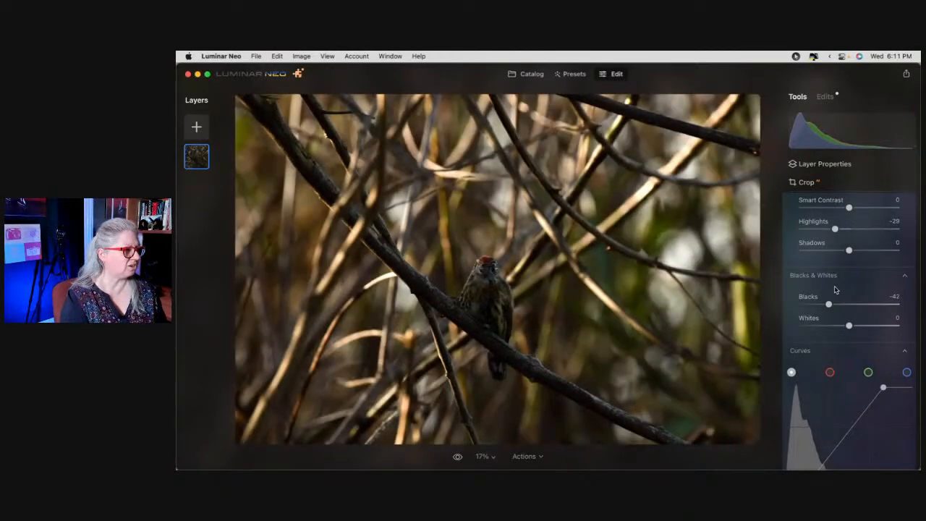
{"action": "scroll", "coordinate": [835, 290], "scroll_direction": "down", "scroll_amount": 2}
{"action": "scroll", "coordinate": [836, 290], "scroll_direction": "down", "scroll_amount": 3}
{"action": "left_click_drag", "start_coordinate": [868, 395], "coordinate": [890, 391]}
Set Exposure to 1.00 in the Light settings.
{"action": "scroll", "coordinate": [888, 366], "scroll_direction": "up", "scroll_amount": 4}
{"action": "scroll", "coordinate": [848, 236], "scroll_direction": "up", "scroll_amount": 4}
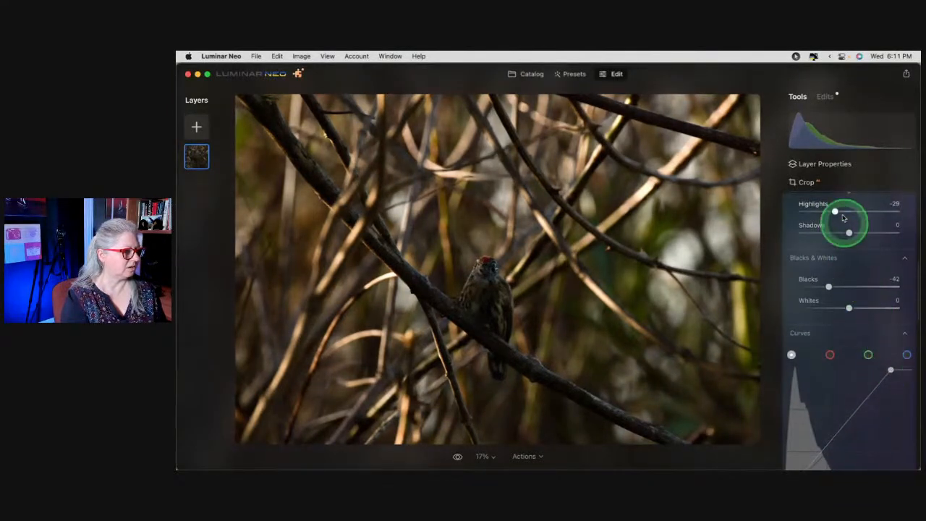
{"action": "left_click_drag", "start_coordinate": [858, 224], "coordinate": [859, 225]}
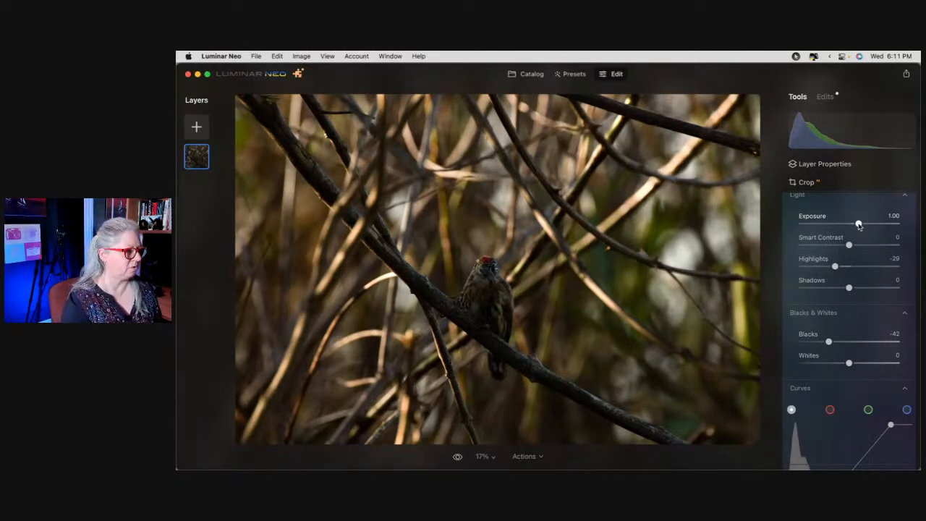
Cool the bird photo's white balance by setting the color Temperature to 5814.
{"action": "scroll", "coordinate": [859, 225], "scroll_direction": "down", "scroll_amount": 8}
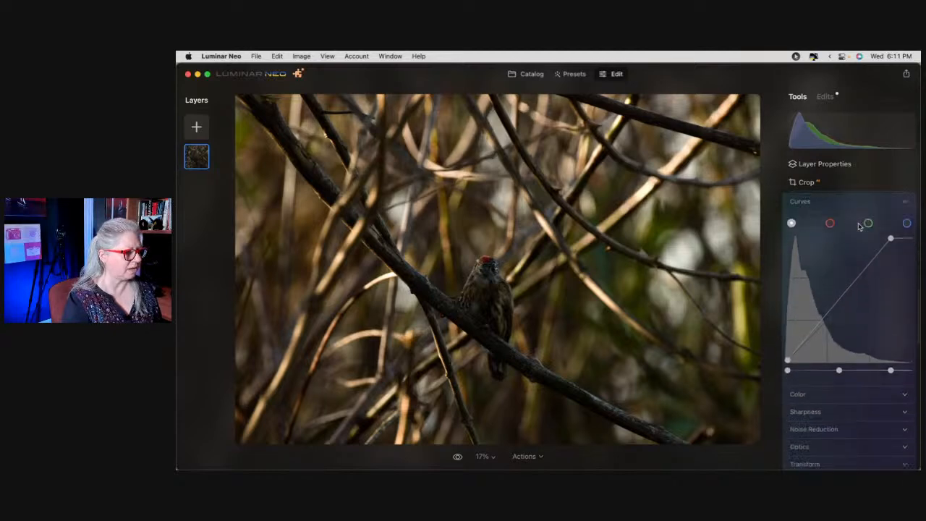
{"action": "scroll", "coordinate": [859, 227], "scroll_direction": "down", "scroll_amount": 1}
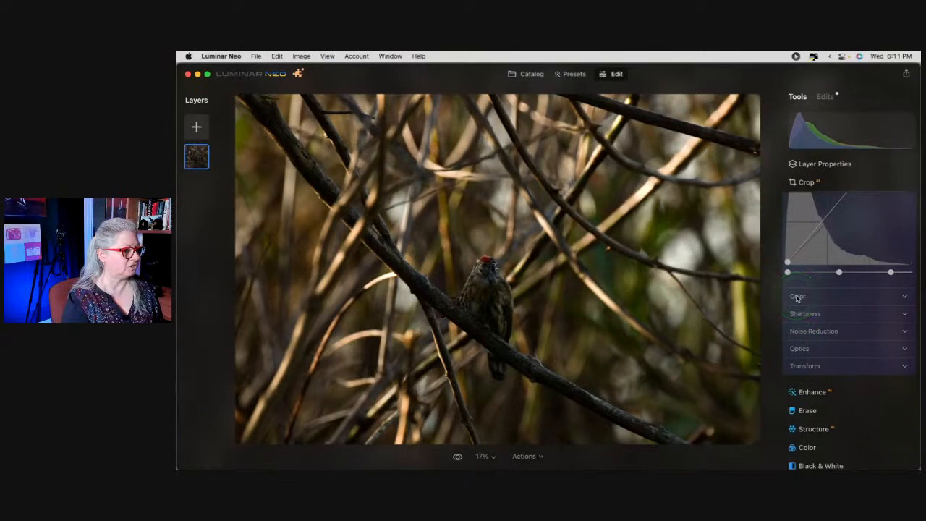
{"action": "left_click", "coordinate": [798, 296]}
{"action": "scroll", "coordinate": [822, 333], "scroll_direction": "down", "scroll_amount": 1}
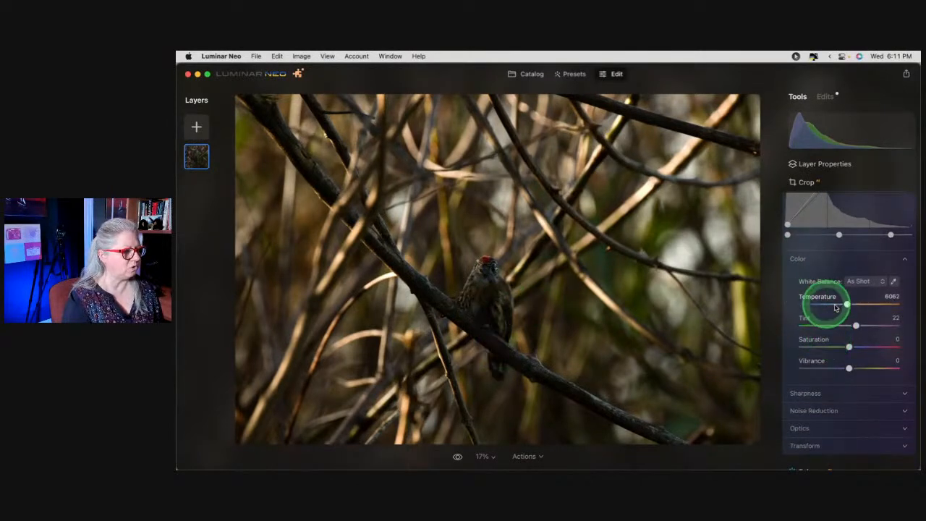
{"action": "left_click_drag", "start_coordinate": [848, 305], "coordinate": [846, 305]}
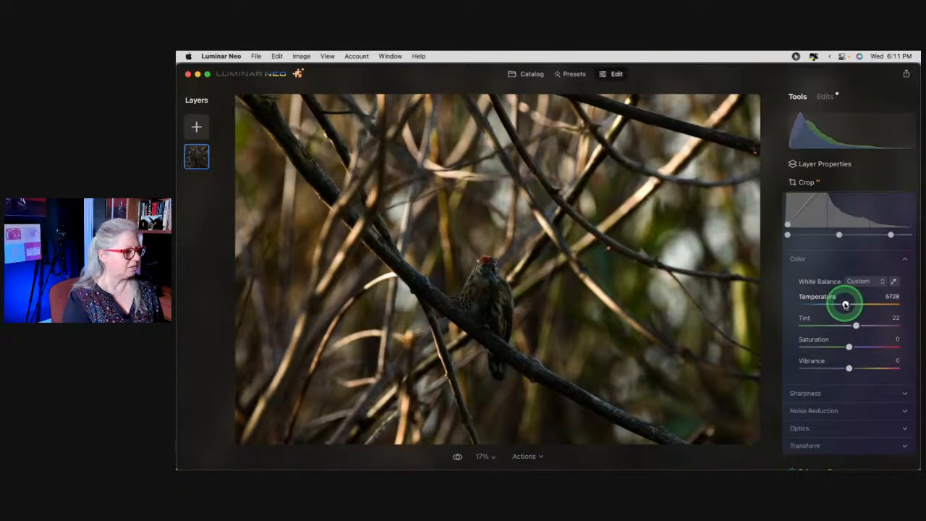
Set the Sharpen amount to 15 in the RAW Sharpness settings.
{"action": "scroll", "coordinate": [846, 305], "scroll_direction": "down", "scroll_amount": 3}
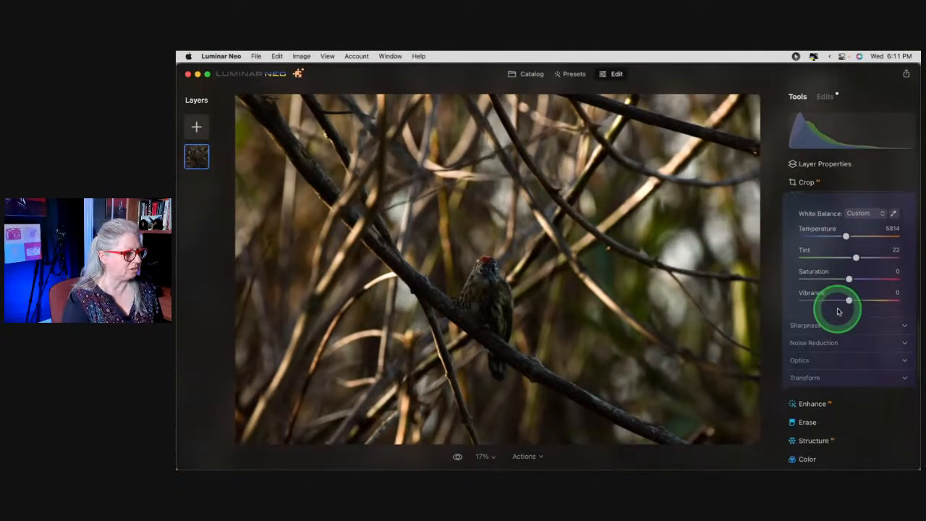
{"action": "left_click", "coordinate": [805, 327]}
{"action": "left_click", "coordinate": [802, 356]}
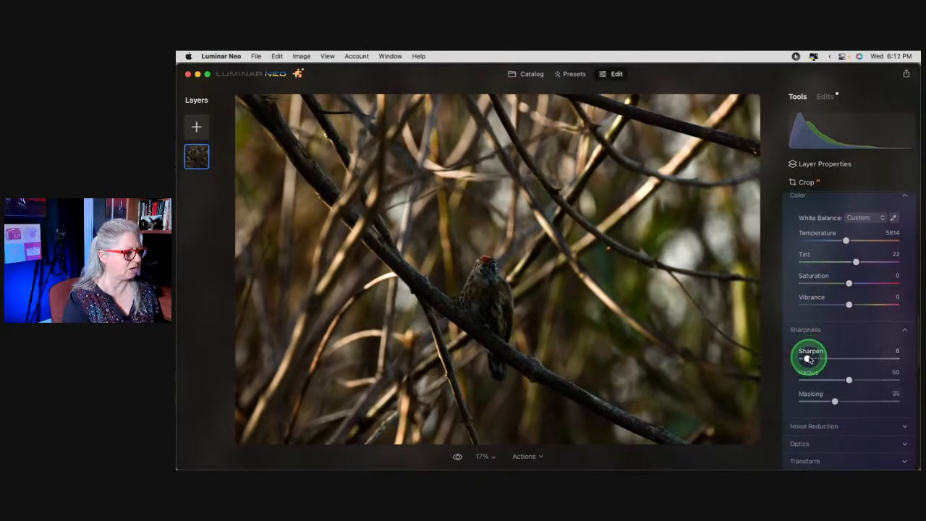
{"action": "scroll", "coordinate": [815, 357], "scroll_direction": "down", "scroll_amount": 3}
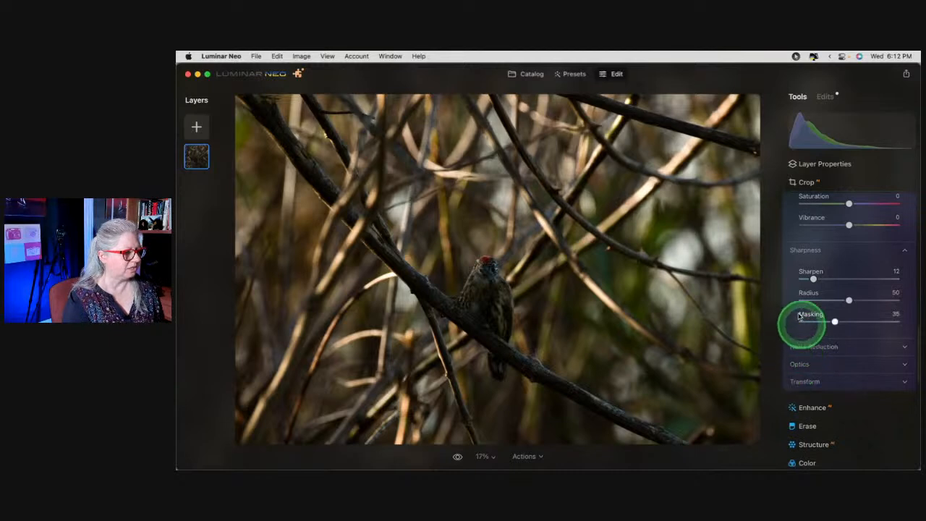
{"action": "left_click_drag", "start_coordinate": [813, 280], "coordinate": [817, 279]}
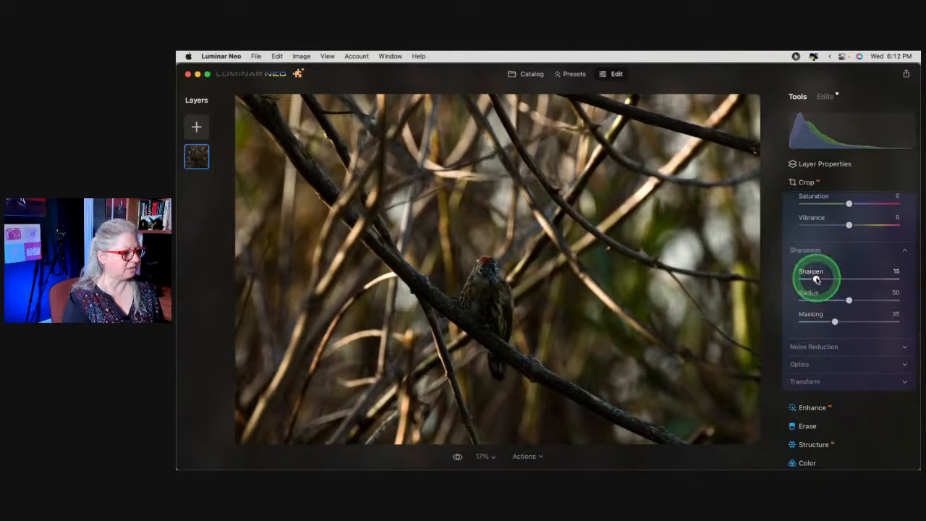
Enable Auto Defringe and Auto Fix Chromatic Aberrations in the Optics settings.
{"action": "left_click", "coordinate": [800, 364]}
{"action": "left_click", "coordinate": [802, 369]}
{"action": "left_click", "coordinate": [803, 353]}
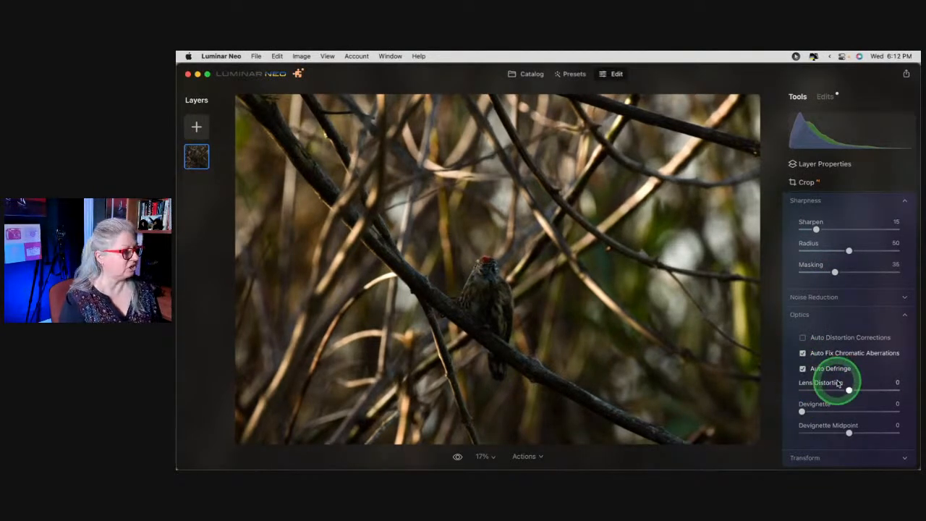
Inspect the branch edges at 100% zoom while toggling Auto Defringe and Auto Fix Chromatic Aberrations, and close the Optics settings.
{"action": "left_click", "coordinate": [286, 157]}
{"action": "left_click_drag", "start_coordinate": [426, 173], "coordinate": [390, 193]}
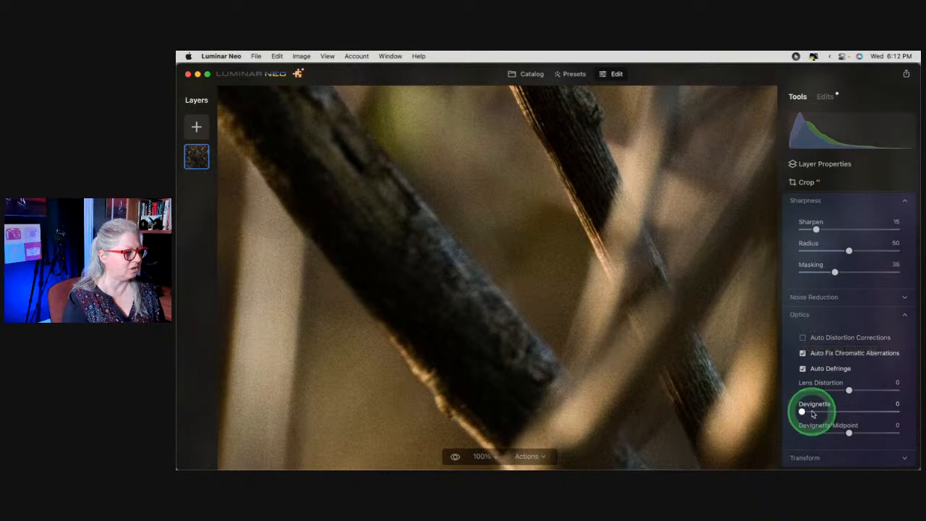
{"action": "left_click", "coordinate": [804, 370]}
{"action": "left_click", "coordinate": [802, 354]}
{"action": "left_click", "coordinate": [803, 354]}
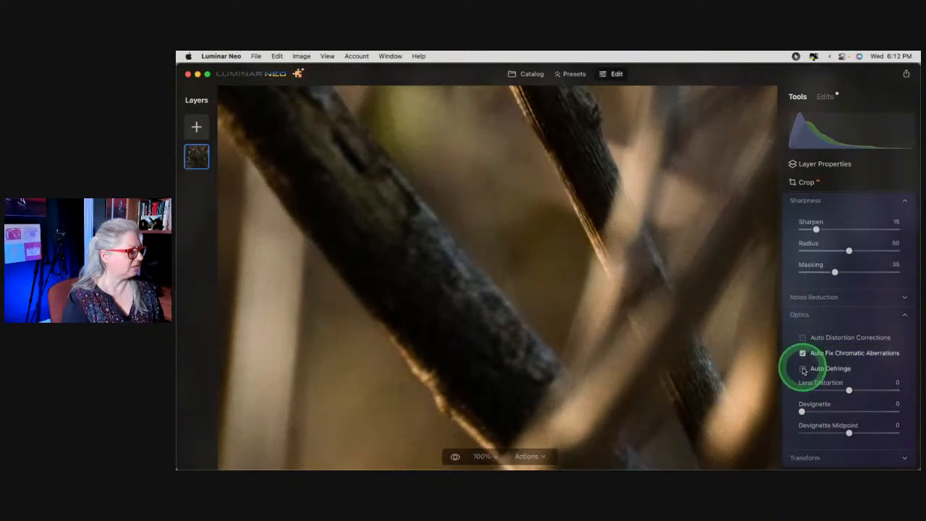
{"action": "left_click", "coordinate": [806, 312]}
Set the RAW Noise Reduction Luminosity to 9 and Denoise to 23, and return to the full-image view.
{"action": "scroll", "coordinate": [814, 318], "scroll_direction": "up", "scroll_amount": 3}
{"action": "scroll", "coordinate": [811, 362], "scroll_direction": "down", "scroll_amount": 3}
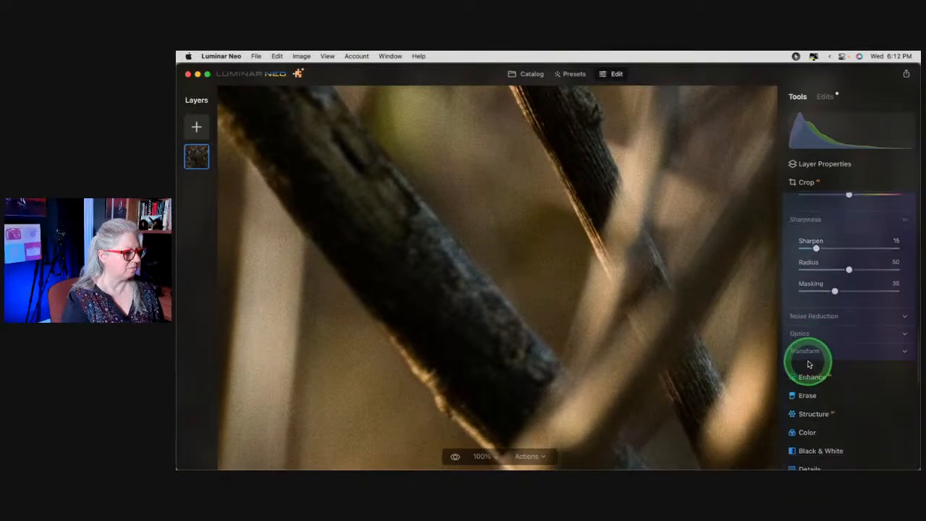
{"action": "left_click", "coordinate": [806, 317]}
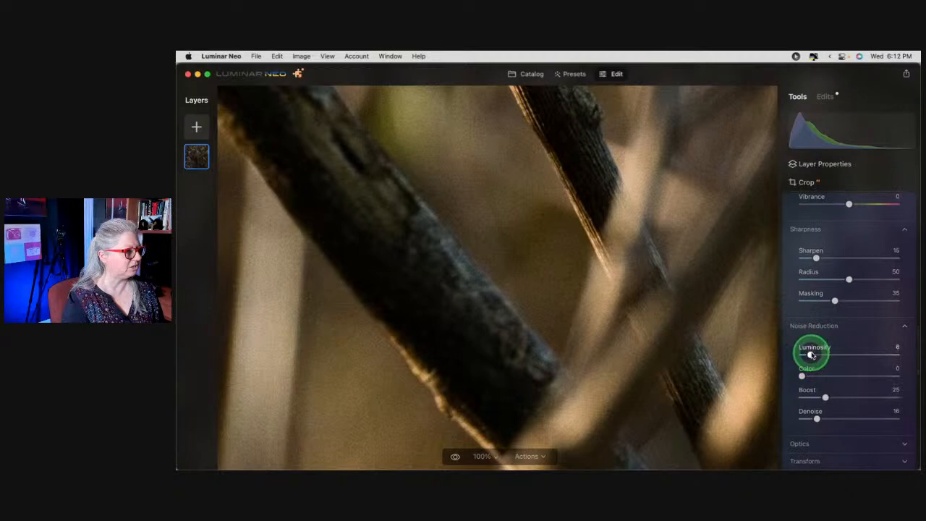
{"action": "left_click", "coordinate": [600, 299]}
{"action": "left_click_drag", "start_coordinate": [816, 418], "coordinate": [823, 418]}
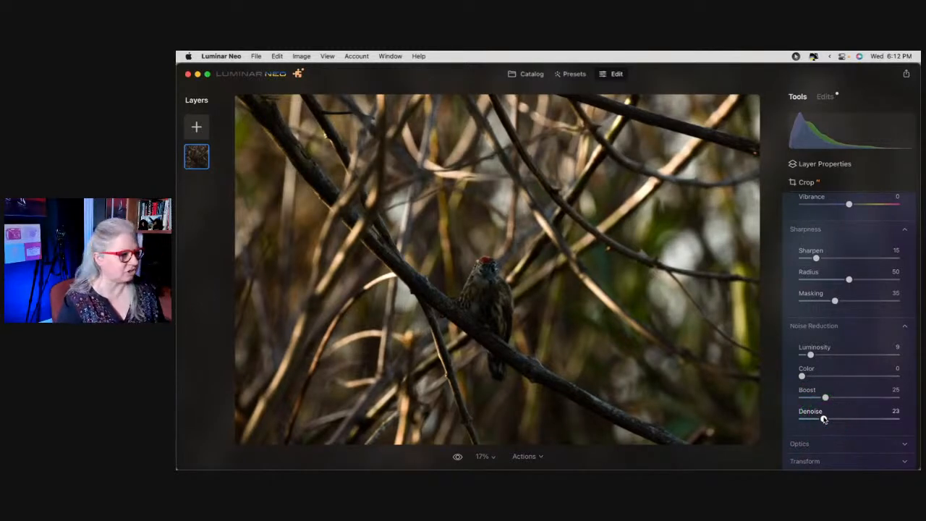
Close the Develop RAW settings and apply the Low adjustment of the Noiseless extension.
{"action": "scroll", "coordinate": [835, 389], "scroll_direction": "down", "scroll_amount": 3}
{"action": "scroll", "coordinate": [835, 390], "scroll_direction": "up", "scroll_amount": 3}
{"action": "scroll", "coordinate": [835, 390], "scroll_direction": "up", "scroll_amount": 5}
{"action": "left_click", "coordinate": [834, 364]}
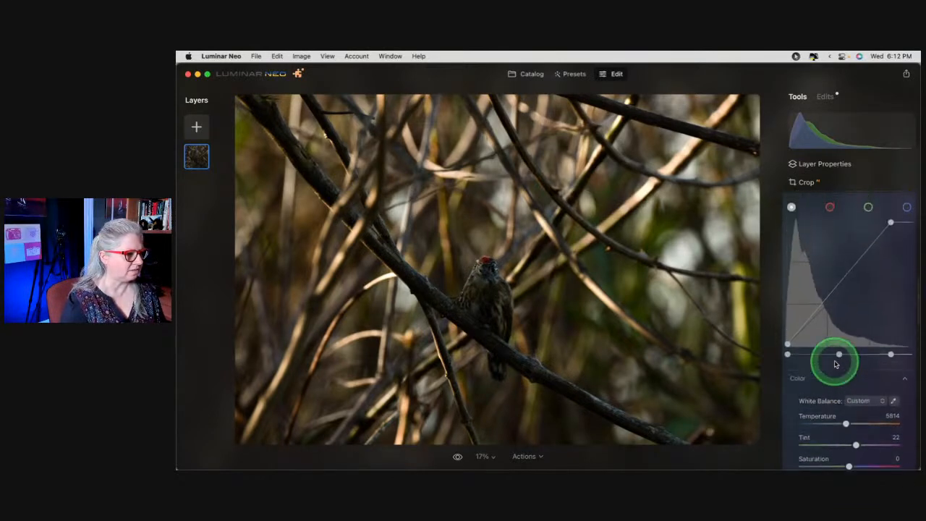
{"action": "scroll", "coordinate": [835, 364], "scroll_direction": "up", "scroll_amount": 6}
{"action": "left_click", "coordinate": [849, 275]}
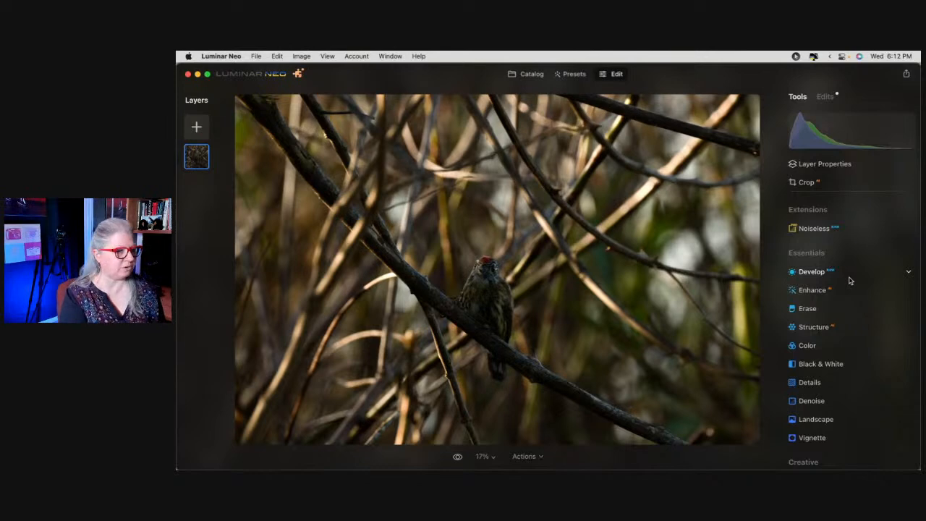
{"action": "left_click", "coordinate": [819, 231]}
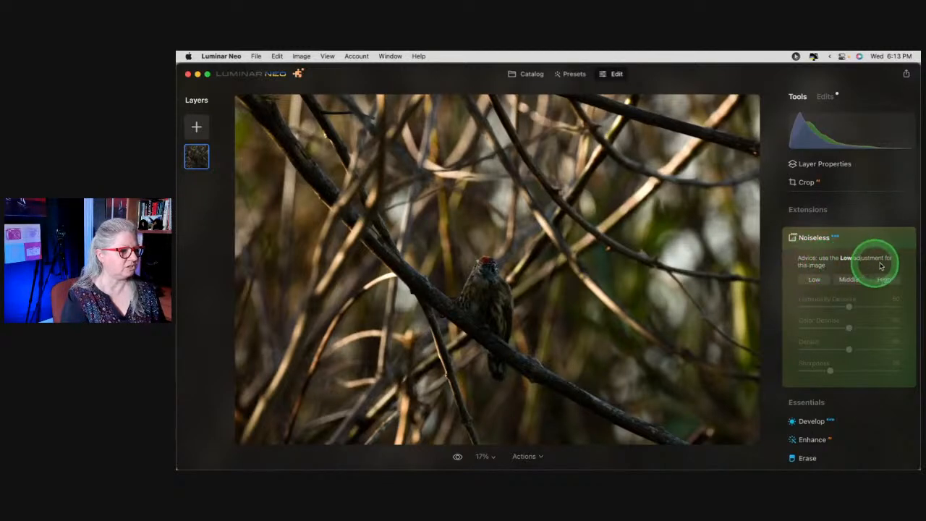
{"action": "left_click", "coordinate": [816, 281]}
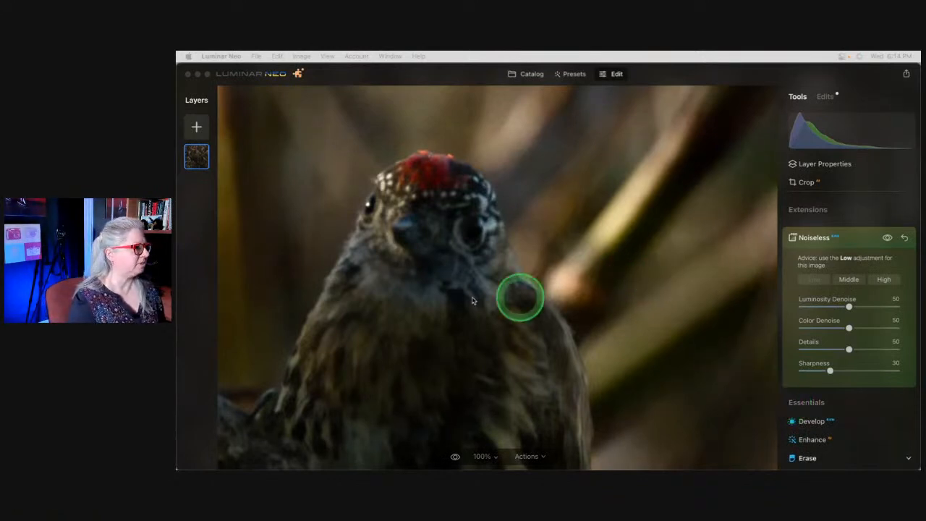
Compare the bird's head at 100% zoom with and without the Noiseless effect.
{"action": "left_click", "coordinate": [888, 239]}
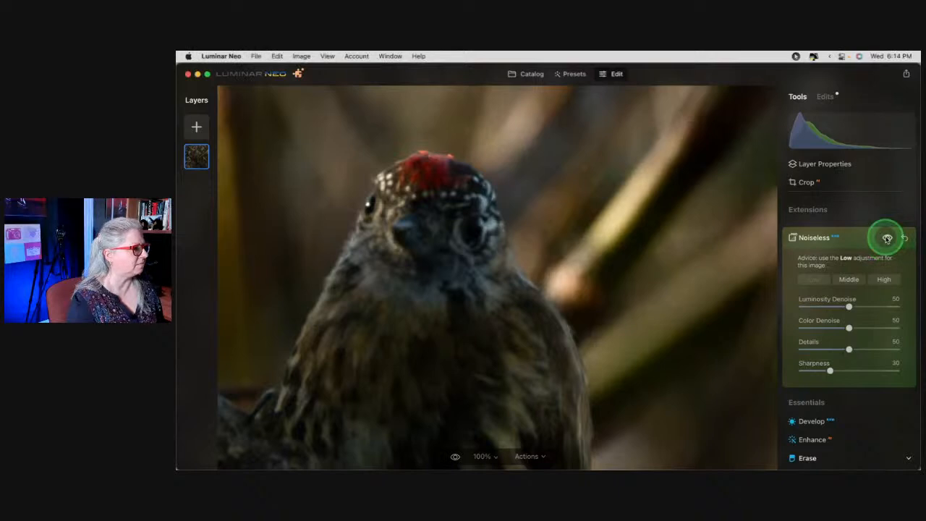
{"action": "left_click", "coordinate": [888, 239]}
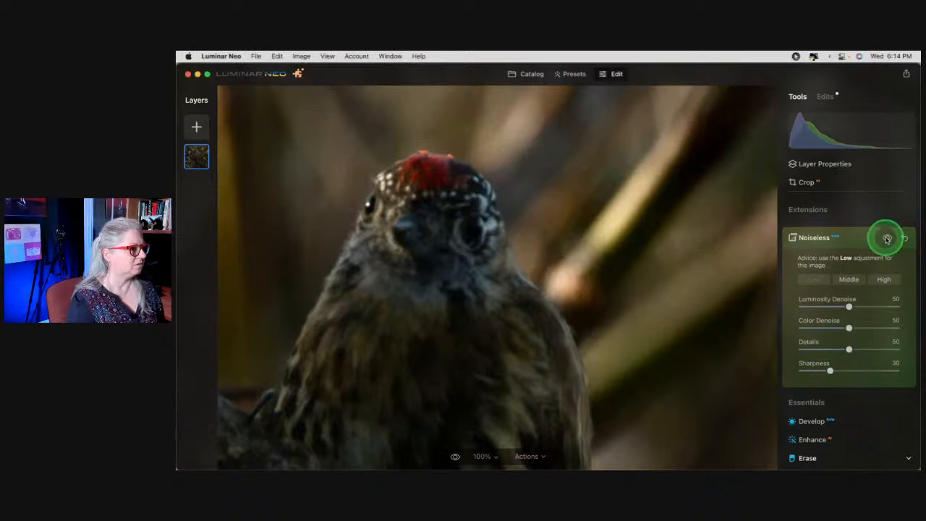
{"action": "left_click", "coordinate": [888, 239]}
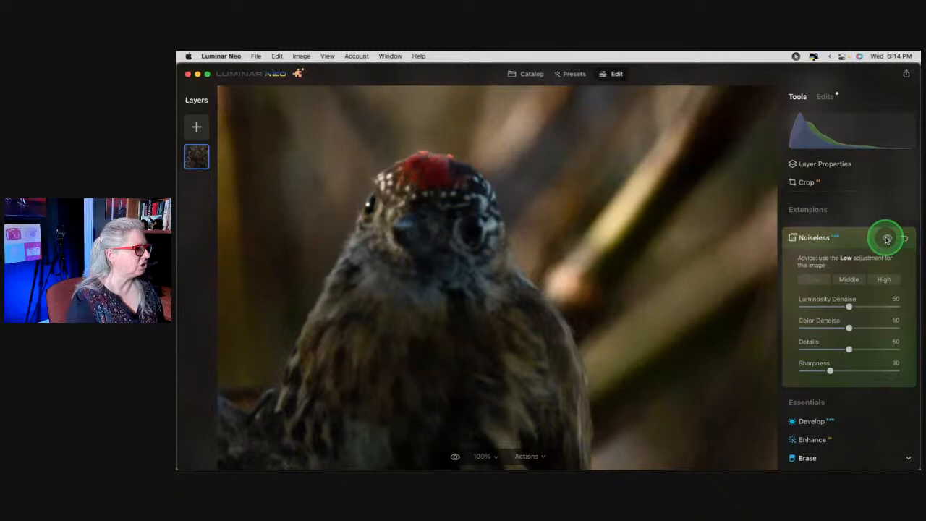
{"action": "left_click", "coordinate": [888, 239]}
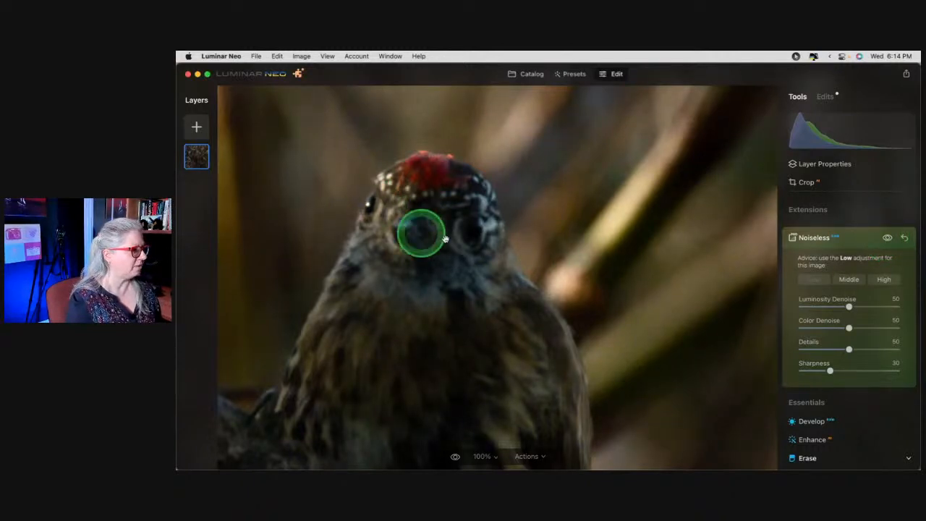
Raise Noiseless Luminosity Denoise to 69 and compare the bird against the version without the effect.
{"action": "left_click_drag", "start_coordinate": [850, 307], "coordinate": [857, 237]}
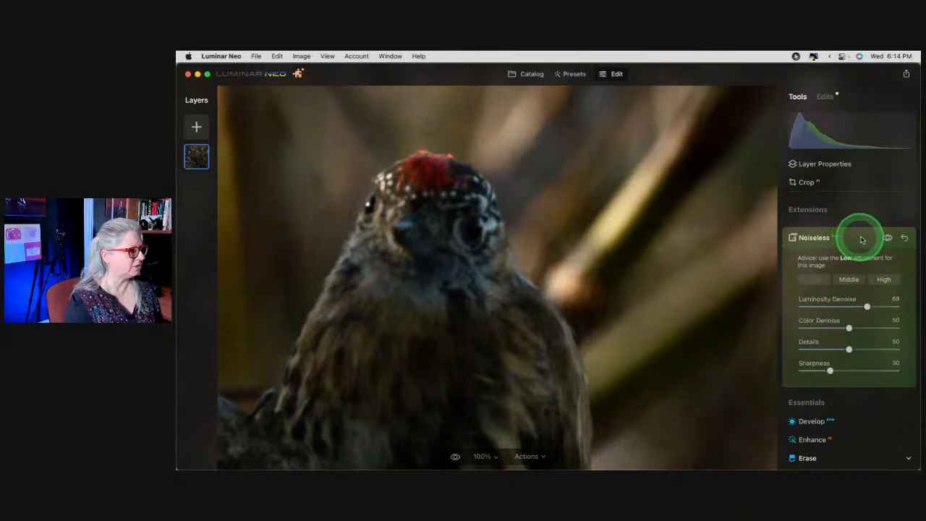
{"action": "left_click", "coordinate": [887, 240]}
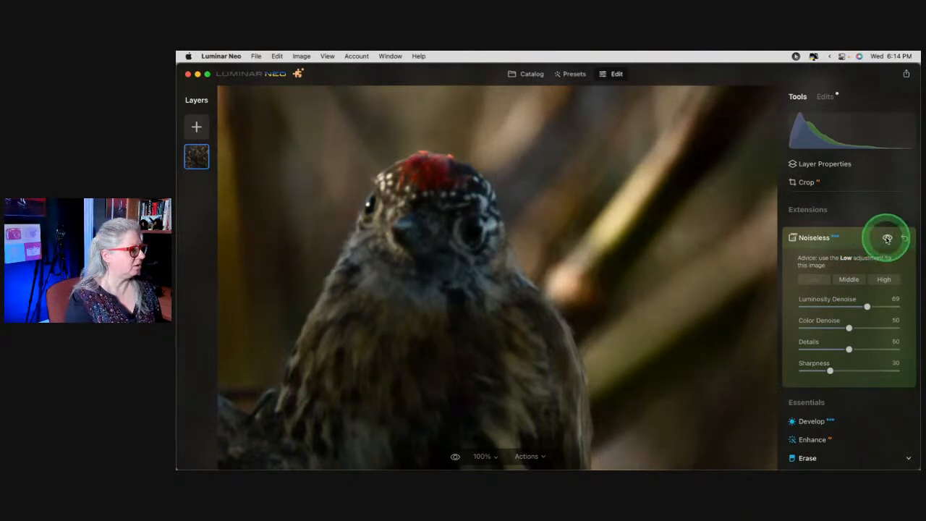
Set Noiseless Sharpness to 48 and Details to 51, compare the bird with and without the effect, and return to the full-image view.
{"action": "left_click", "coordinate": [888, 239]}
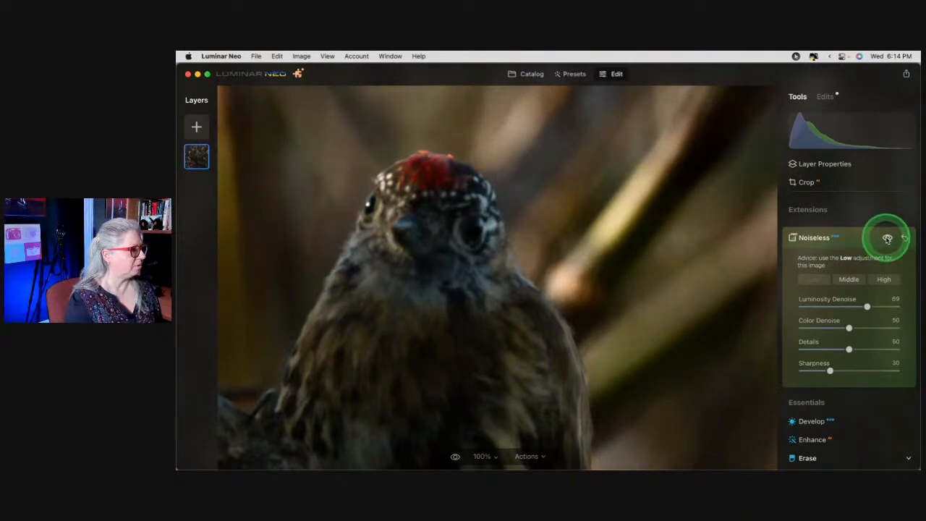
{"action": "left_click", "coordinate": [888, 239]}
{"action": "left_click_drag", "start_coordinate": [831, 371], "coordinate": [848, 370]}
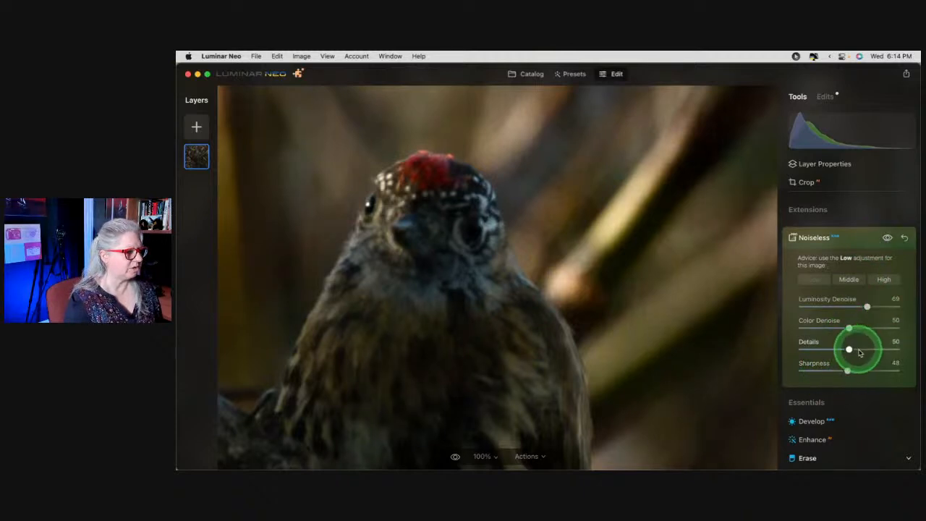
{"action": "mouse_move", "coordinate": [849, 351]}
{"action": "left_mouse_down"}
{"action": "mouse_move", "coordinate": [896, 351]}
{"action": "mouse_move", "coordinate": [850, 350]}
{"action": "left_mouse_up"}
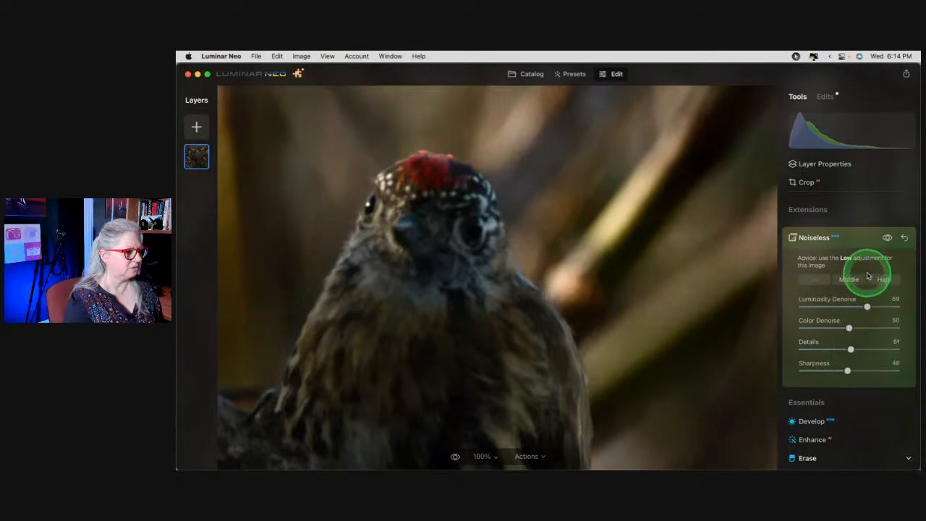
{"action": "left_click", "coordinate": [886, 243]}
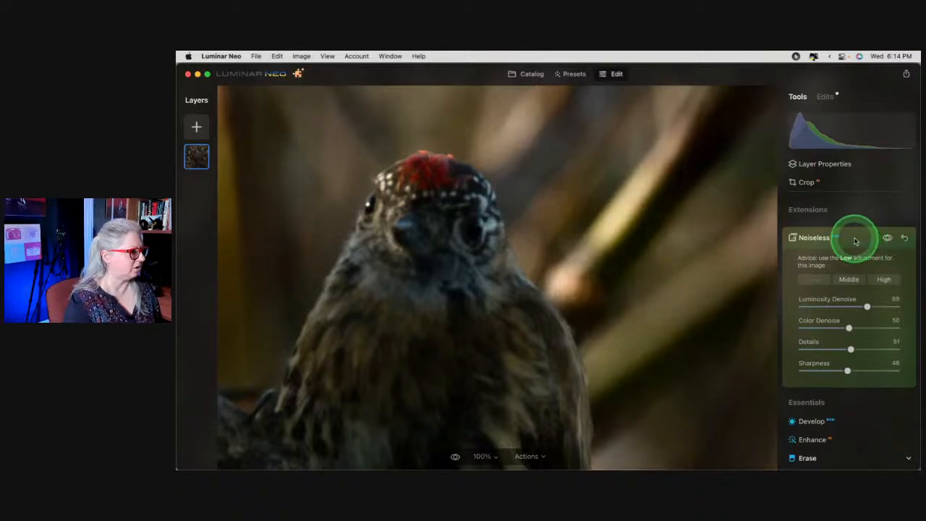
{"action": "left_click", "coordinate": [855, 241]}
{"action": "left_click", "coordinate": [738, 283]}
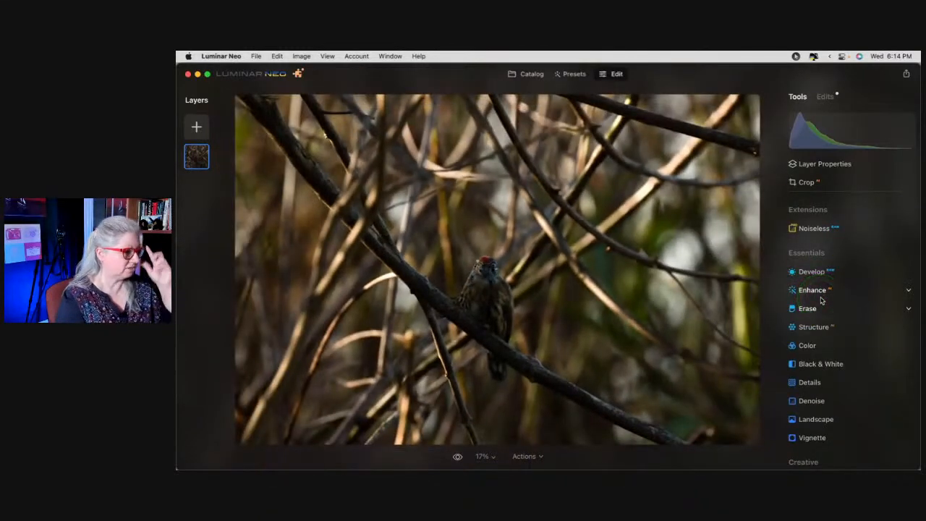
Crop the photo tighter at the Original ratio, placing the bird near the right-hand third of the frame.
{"action": "left_click", "coordinate": [837, 184]}
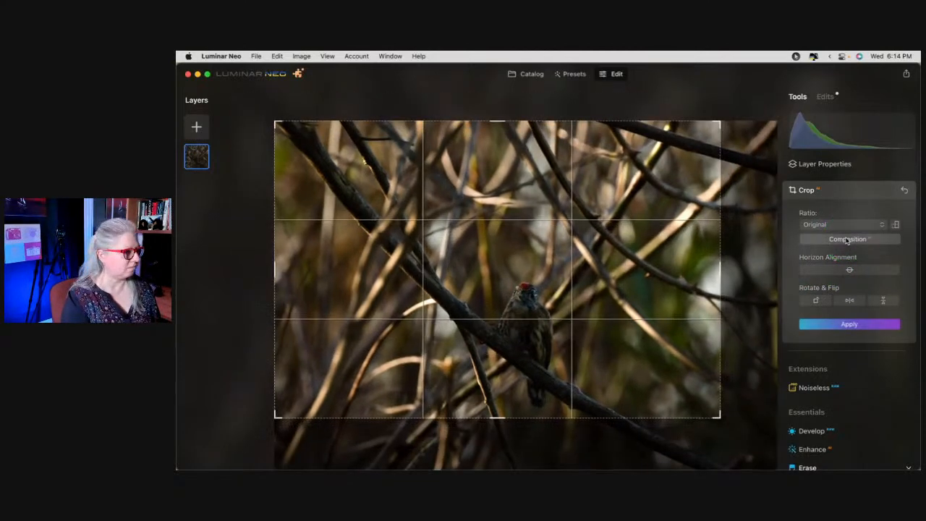
{"action": "left_click_drag", "start_coordinate": [275, 121], "coordinate": [346, 193]}
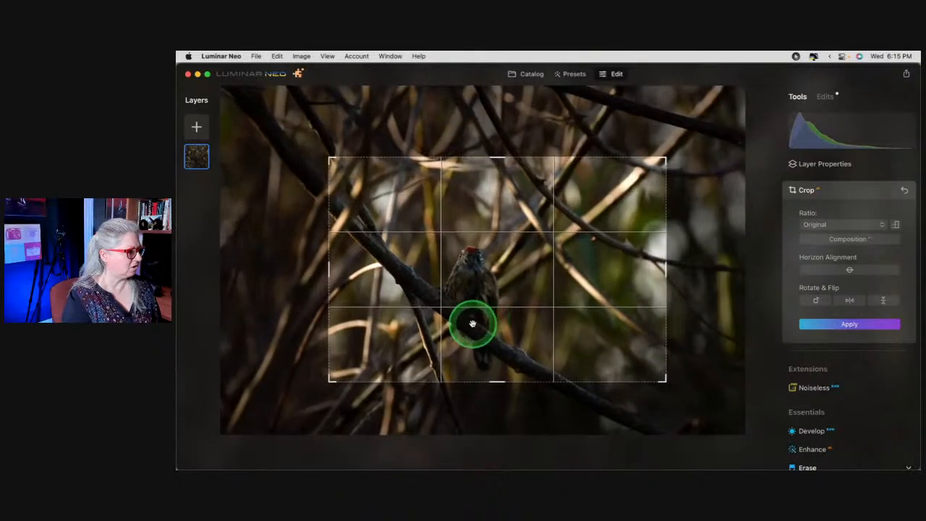
{"action": "left_click_drag", "start_coordinate": [445, 300], "coordinate": [488, 280]}
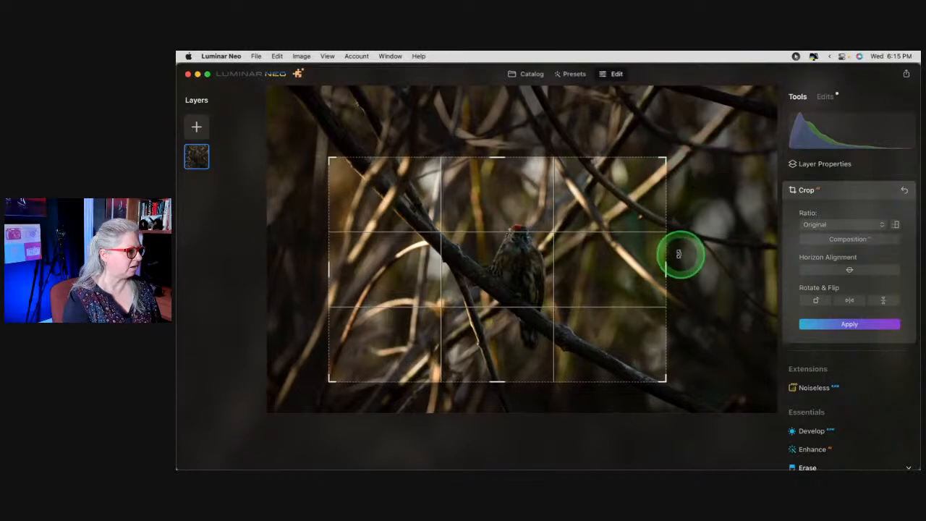
{"action": "mouse_move", "coordinate": [575, 258]}
{"action": "left_mouse_down"}
{"action": "mouse_move", "coordinate": [596, 263]}
{"action": "mouse_move", "coordinate": [587, 258]}
{"action": "left_mouse_up"}
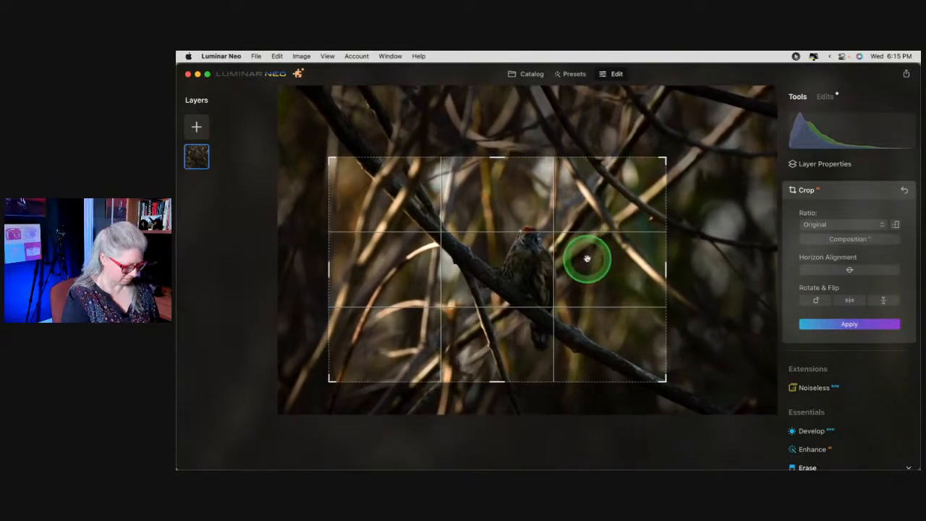
{"action": "key", "text": "Return"}
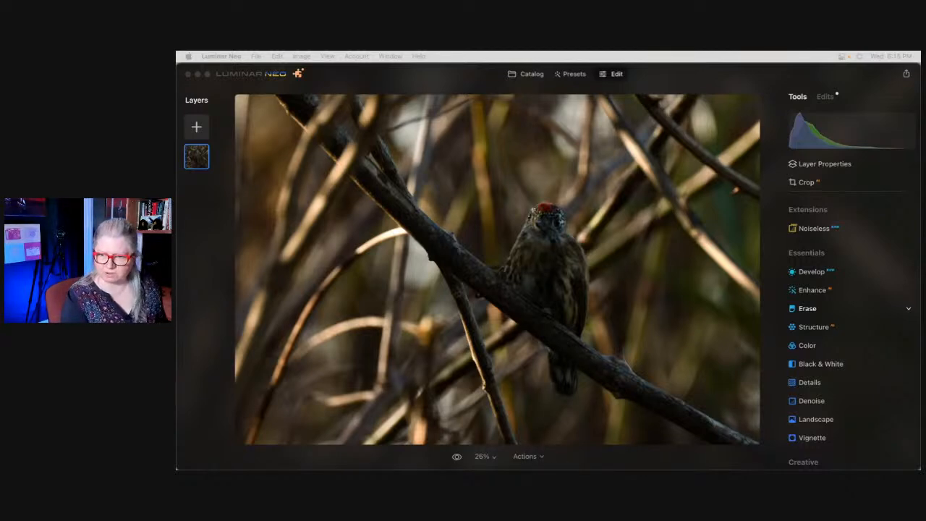
In the Details tool, set Sharpen to 40 and the Sharpening Masking amount to 62.
{"action": "left_click", "coordinate": [662, 78]}
{"action": "scroll", "coordinate": [850, 316], "scroll_direction": "down", "scroll_amount": 3}
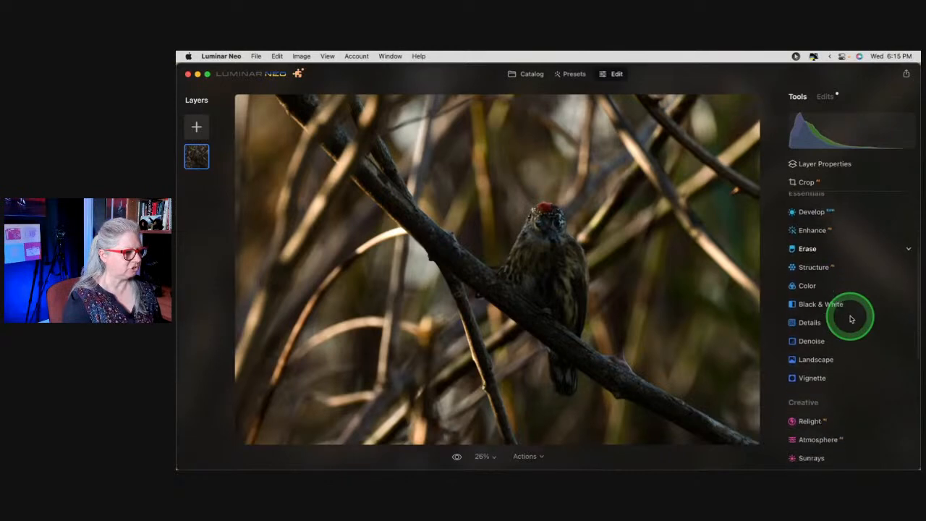
{"action": "left_click", "coordinate": [830, 324]}
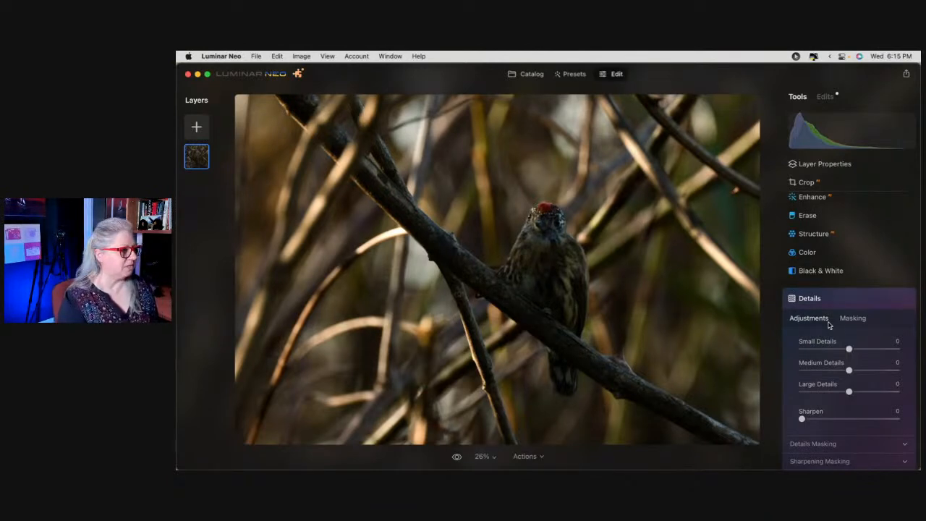
{"action": "scroll", "coordinate": [859, 327], "scroll_direction": "down", "scroll_amount": 2}
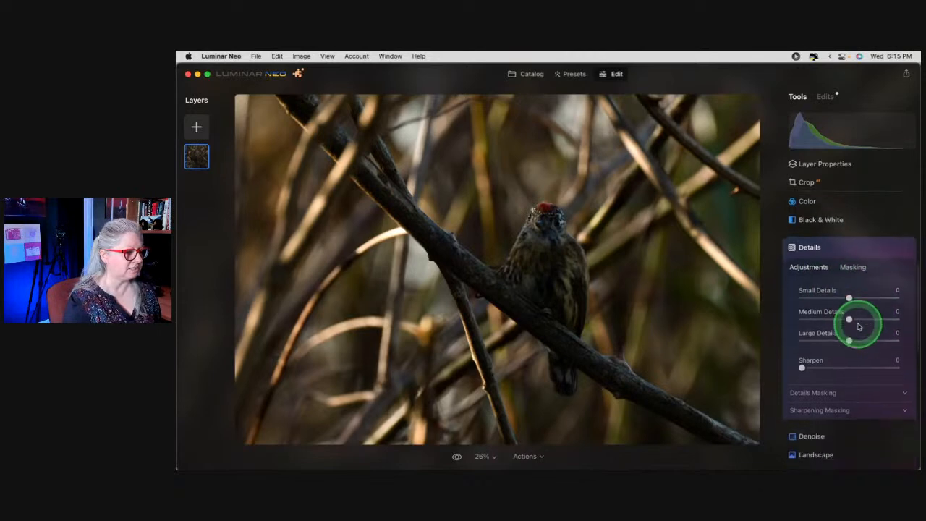
{"action": "left_click", "coordinate": [833, 409]}
{"action": "scroll", "coordinate": [833, 407], "scroll_direction": "down", "scroll_amount": 2}
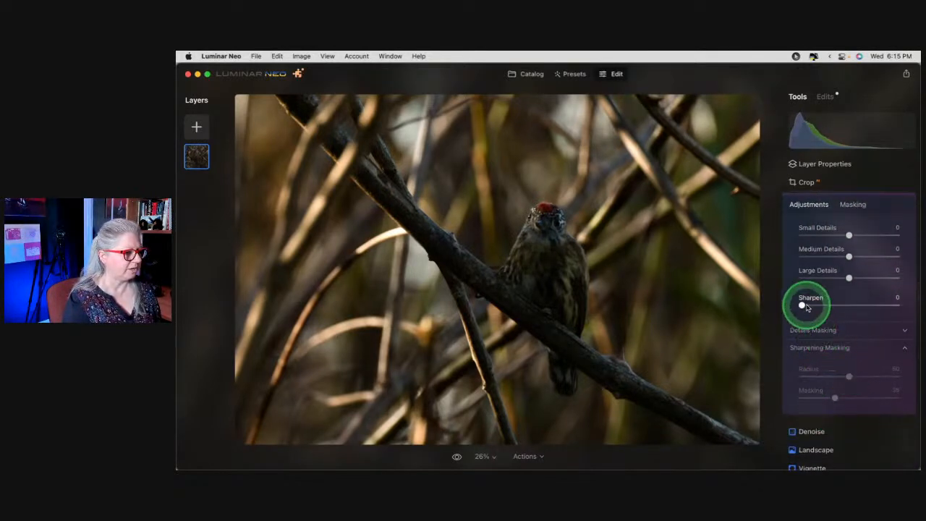
{"action": "left_click_drag", "start_coordinate": [804, 304], "coordinate": [842, 319]}
{"action": "left_click_drag", "start_coordinate": [835, 416], "coordinate": [864, 417]}
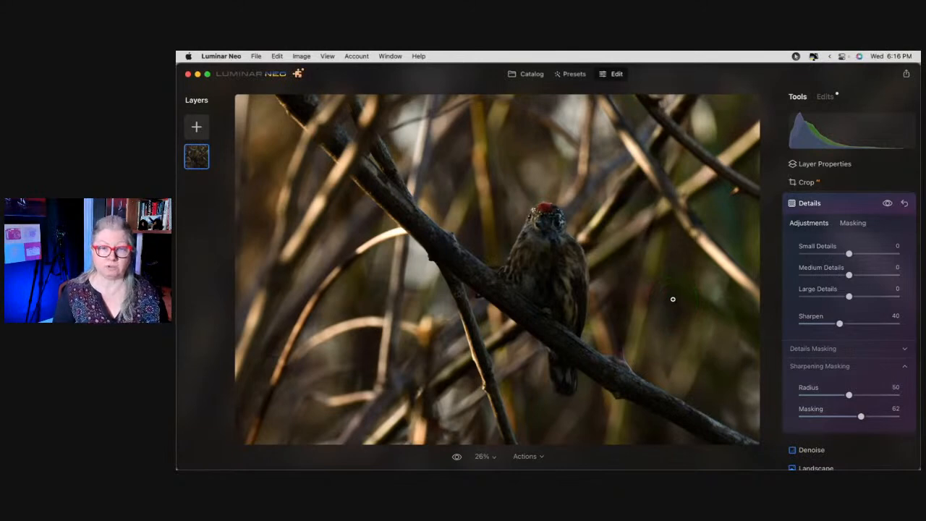
Try Sharpening Masking at 86 with Sharpen at 100, and inspect the bird at 50% zoom.
{"action": "left_click_drag", "start_coordinate": [861, 416], "coordinate": [883, 416]}
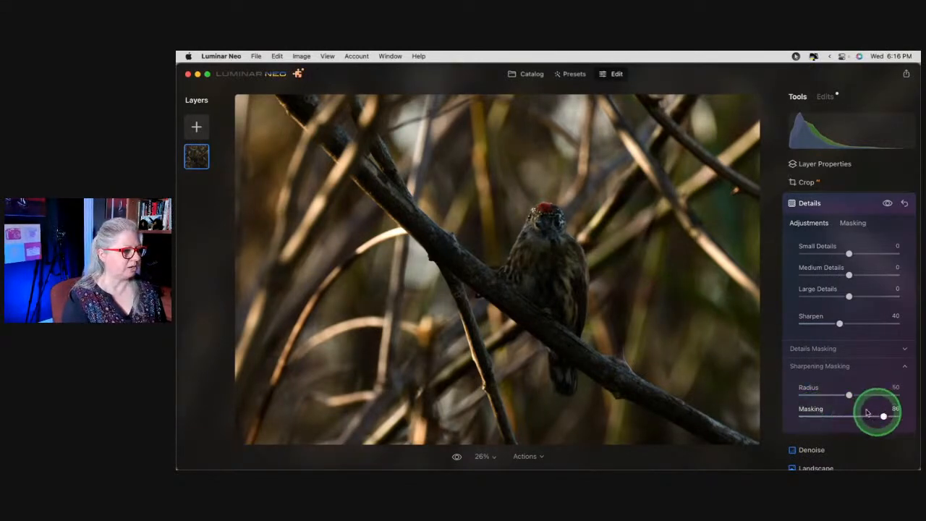
{"action": "left_click_drag", "start_coordinate": [840, 323], "coordinate": [896, 323]}
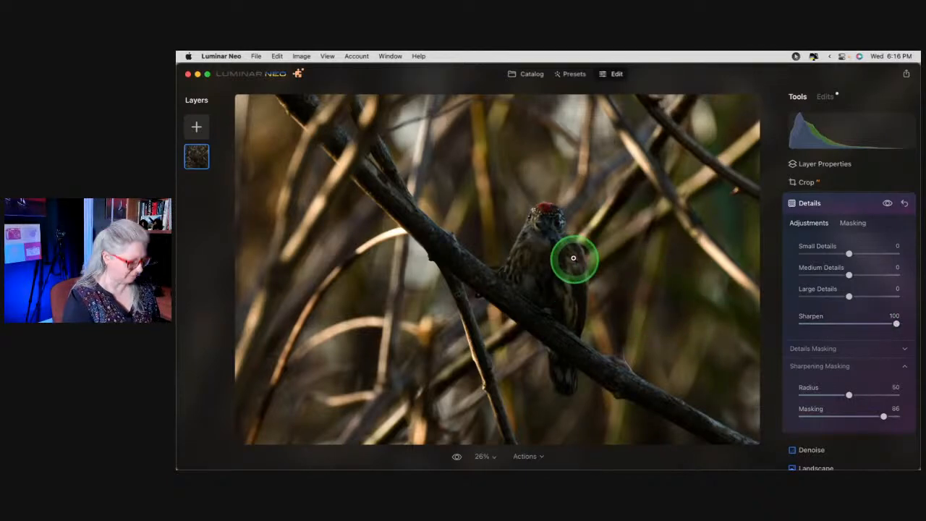
{"action": "key", "text": "super+equal"}
{"action": "scroll", "coordinate": [579, 260], "scroll_direction": "down", "scroll_amount": 1}
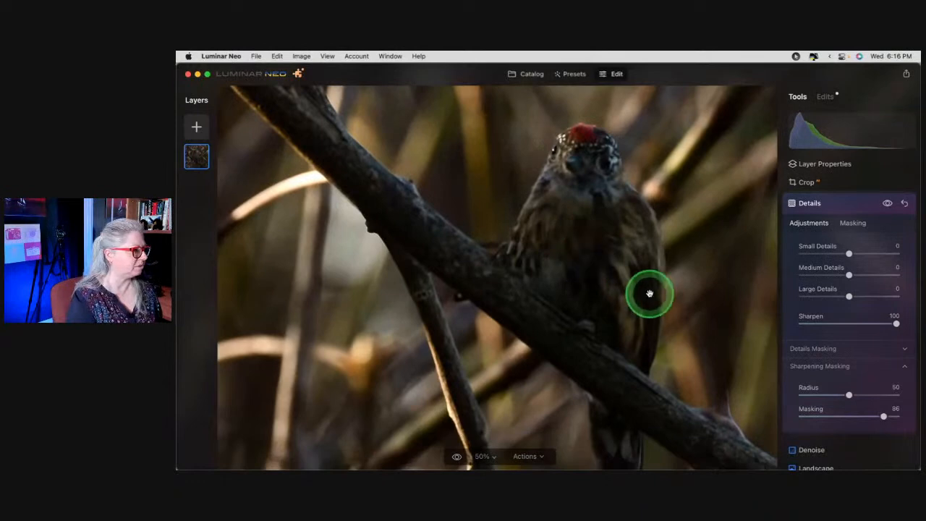
{"action": "scroll", "coordinate": [650, 293], "scroll_direction": "right", "scroll_amount": 5}
Try Sharpening Masking at 0 with Sharpen at 100, checking the blurred background beside the bird at 100% and 200% zoom.
{"action": "left_click_drag", "start_coordinate": [885, 417], "coordinate": [763, 405]}
{"action": "left_click_drag", "start_coordinate": [896, 324], "coordinate": [855, 322]}
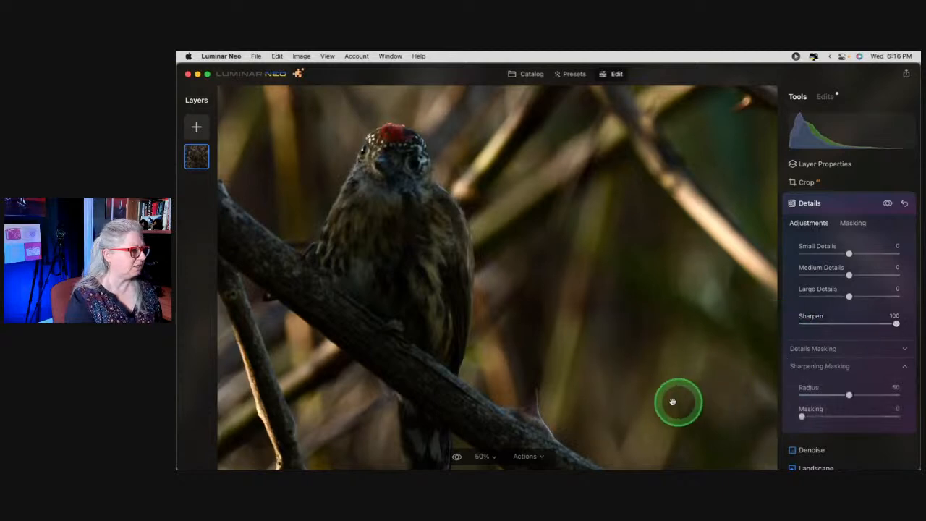
{"action": "key", "text": "super+equal"}
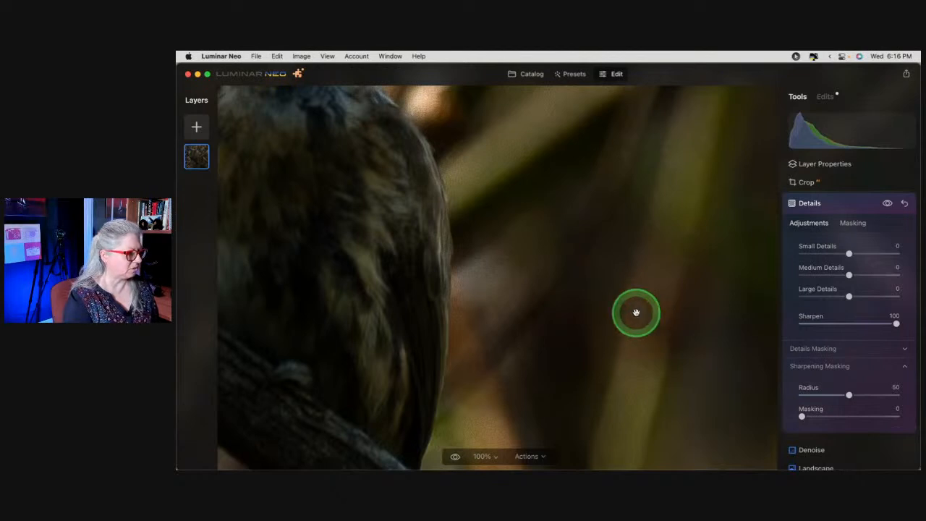
{"action": "left_click_drag", "start_coordinate": [802, 417], "coordinate": [763, 406]}
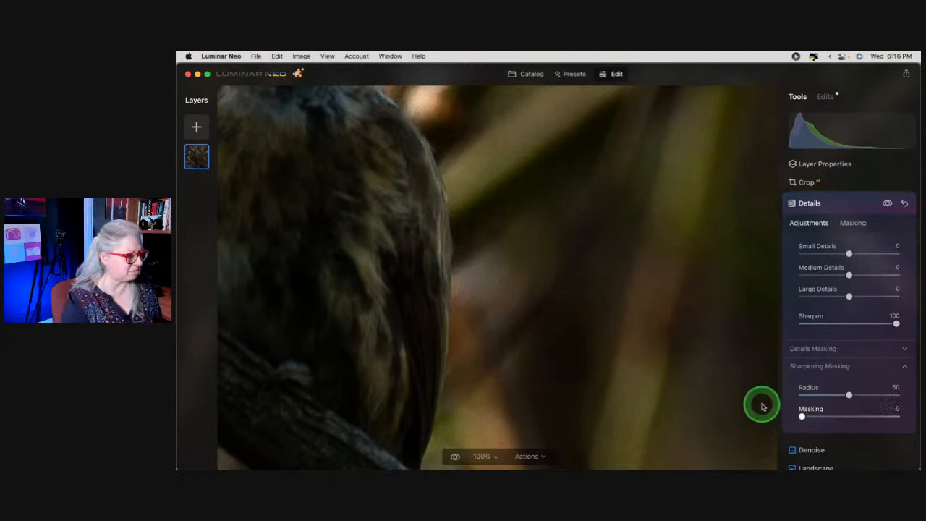
{"action": "key", "text": "super+equal"}
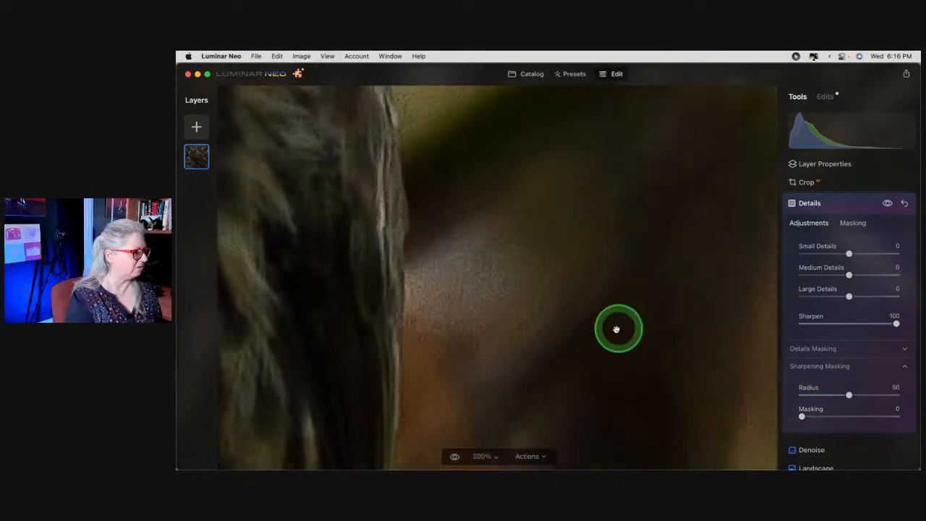
{"action": "mouse_move", "coordinate": [896, 324]}
{"action": "left_mouse_down"}
{"action": "mouse_move", "coordinate": [728, 316]}
{"action": "mouse_move", "coordinate": [898, 328]}
{"action": "left_mouse_up"}
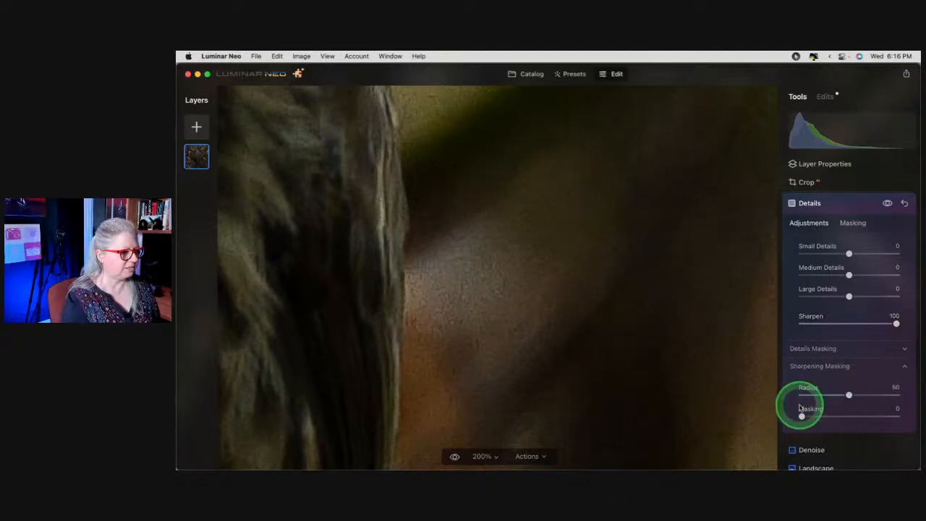
Set Sharpening Masking to 66, return to the full-image view, and reduce Sharpen to 34.
{"action": "left_click_drag", "start_coordinate": [803, 415], "coordinate": [857, 416]}
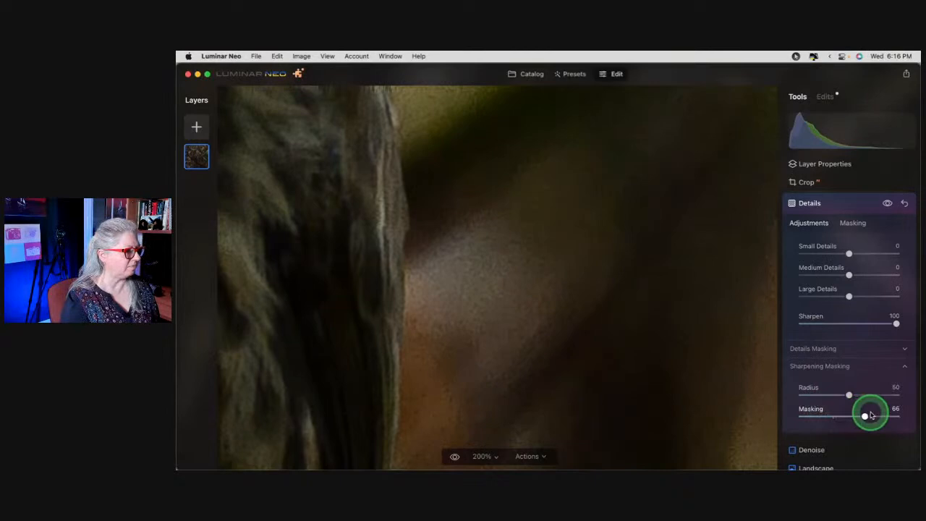
{"action": "double_click", "coordinate": [558, 342]}
{"action": "left_click_drag", "start_coordinate": [897, 324], "coordinate": [832, 323]}
{"action": "left_click", "coordinate": [849, 276]}
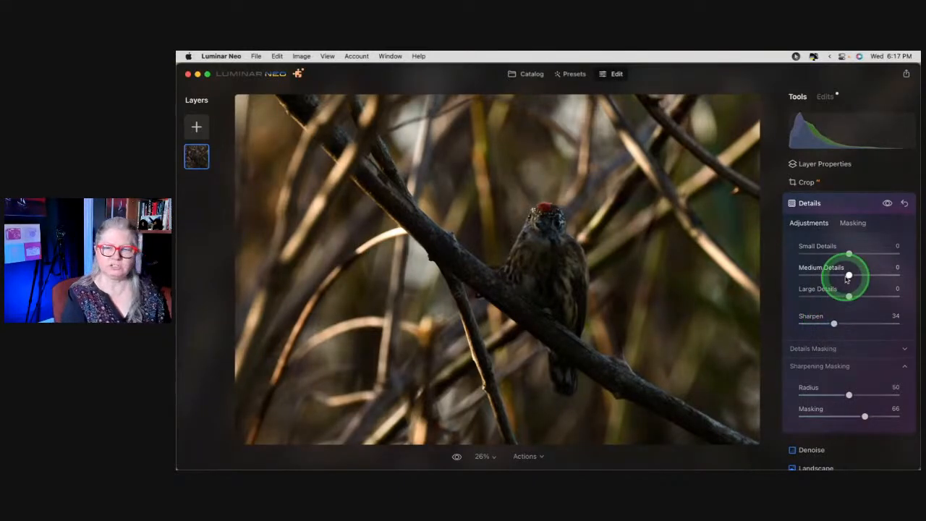
Try Small Details at 100 and inspect the bird's head and chest at 100% zoom.
{"action": "left_click", "coordinate": [643, 249]}
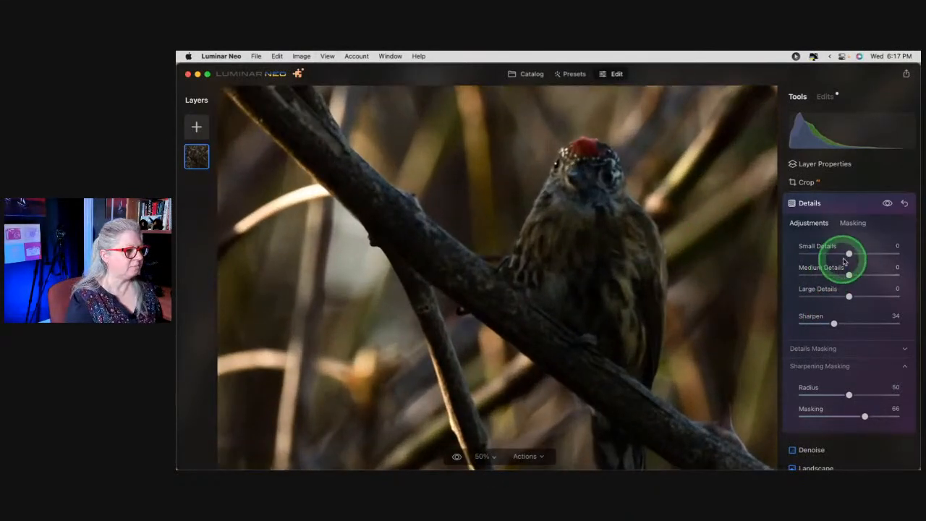
{"action": "left_click_drag", "start_coordinate": [849, 254], "coordinate": [858, 254]}
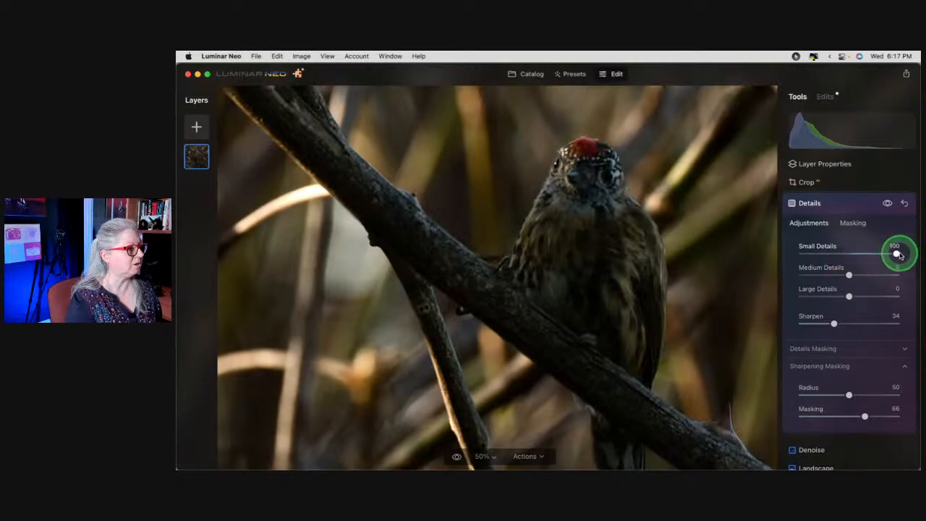
{"action": "mouse_move", "coordinate": [883, 254]}
{"action": "left_mouse_down"}
{"action": "mouse_move", "coordinate": [853, 254]}
{"action": "mouse_move", "coordinate": [897, 254]}
{"action": "left_mouse_up"}
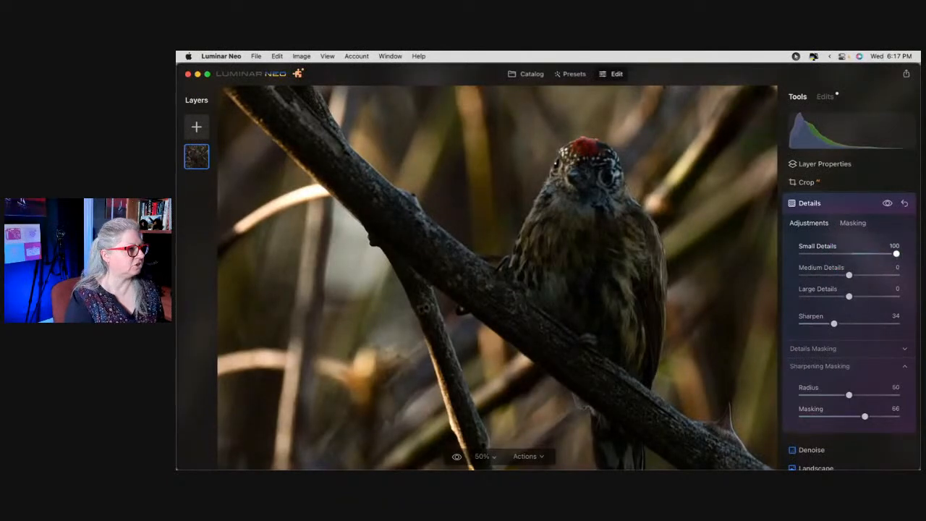
{"action": "left_click_drag", "start_coordinate": [605, 250], "coordinate": [617, 228]}
{"action": "key", "text": "super+equal"}
{"action": "scroll", "coordinate": [659, 218], "scroll_direction": "up", "scroll_amount": 4}
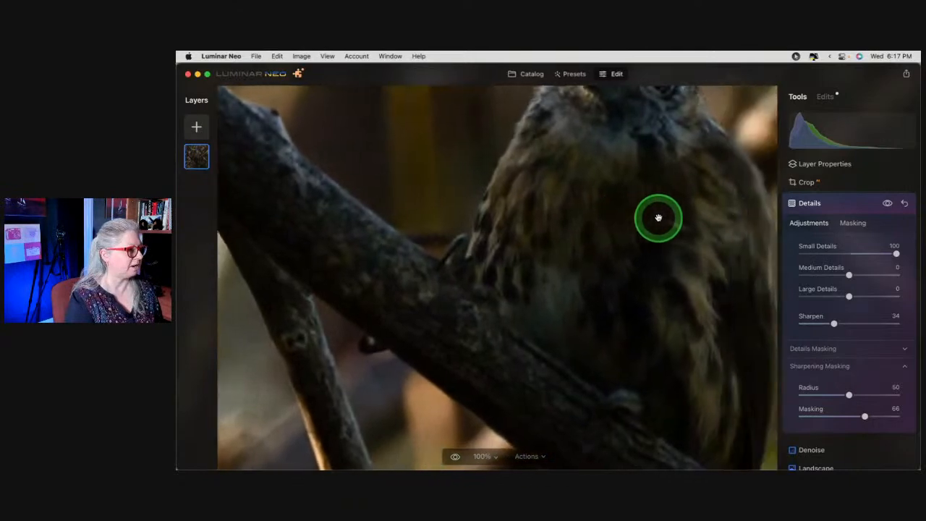
{"action": "scroll", "coordinate": [659, 218], "scroll_direction": "right", "scroll_amount": 4}
{"action": "scroll", "coordinate": [658, 218], "scroll_direction": "up", "scroll_amount": 4}
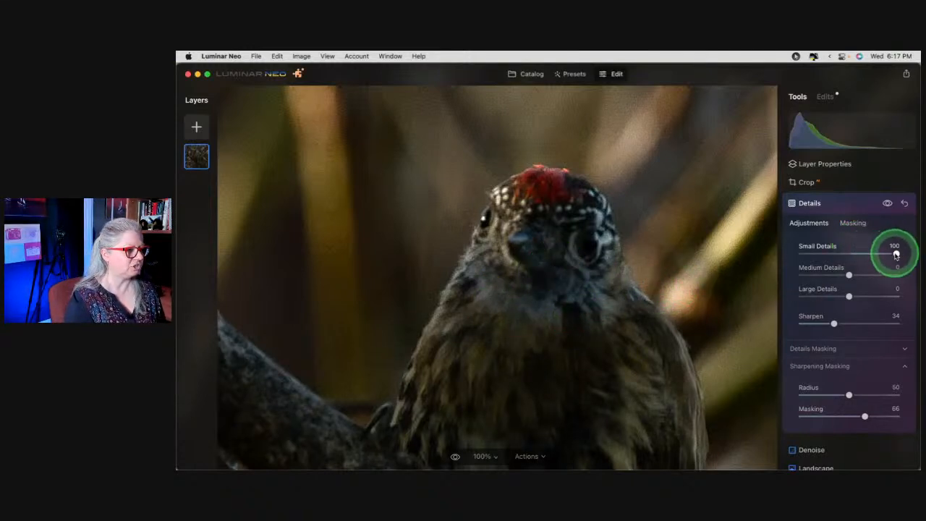
Set Small Details to 74 and Medium Details to 30.
{"action": "left_click_drag", "start_coordinate": [868, 254], "coordinate": [860, 275]}
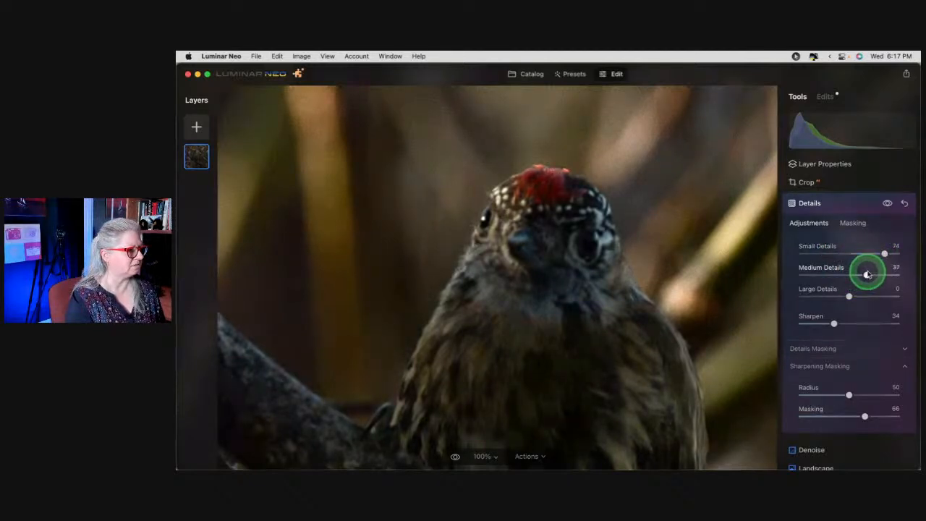
{"action": "left_click_drag", "start_coordinate": [863, 274], "coordinate": [864, 275]}
{"action": "left_click", "coordinate": [716, 323]}
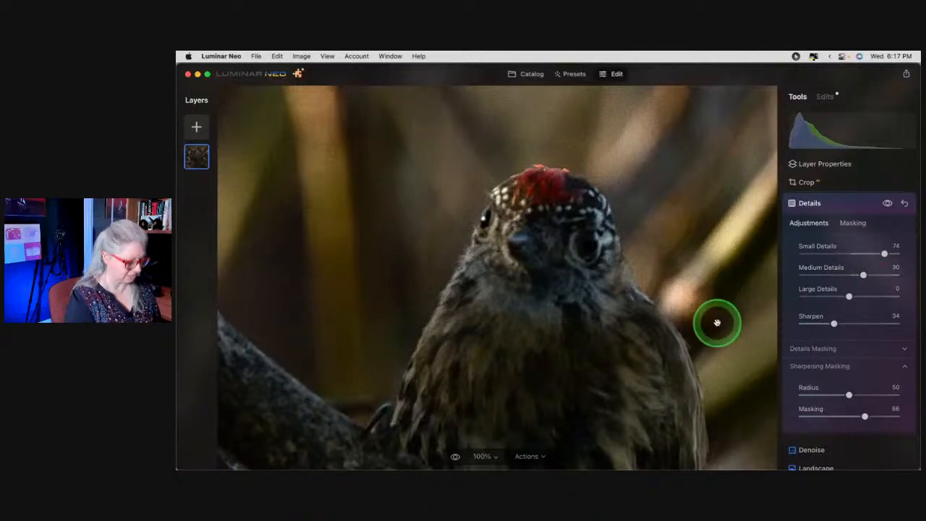
Open the Mask AI categories for masking the Details adjustment.
{"action": "scroll", "coordinate": [717, 323], "scroll_direction": "down", "scroll_amount": 5}
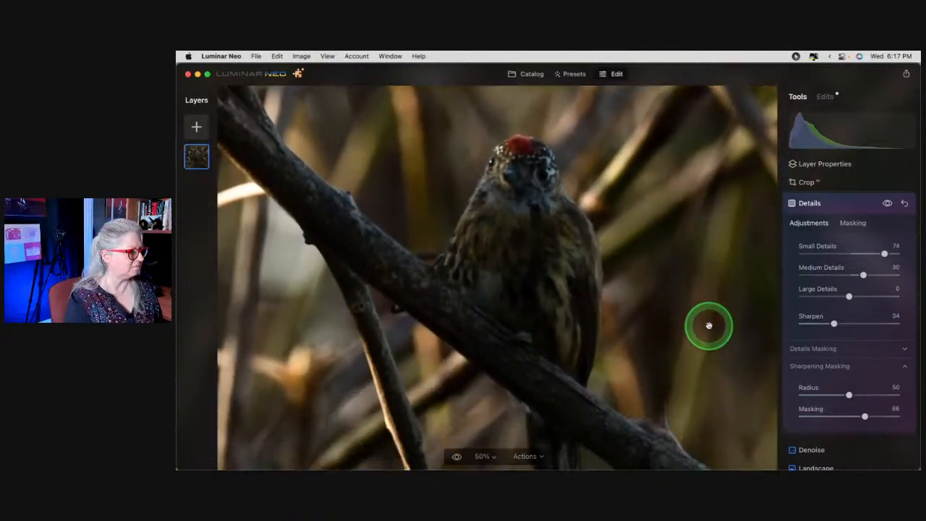
{"action": "left_click", "coordinate": [852, 223]}
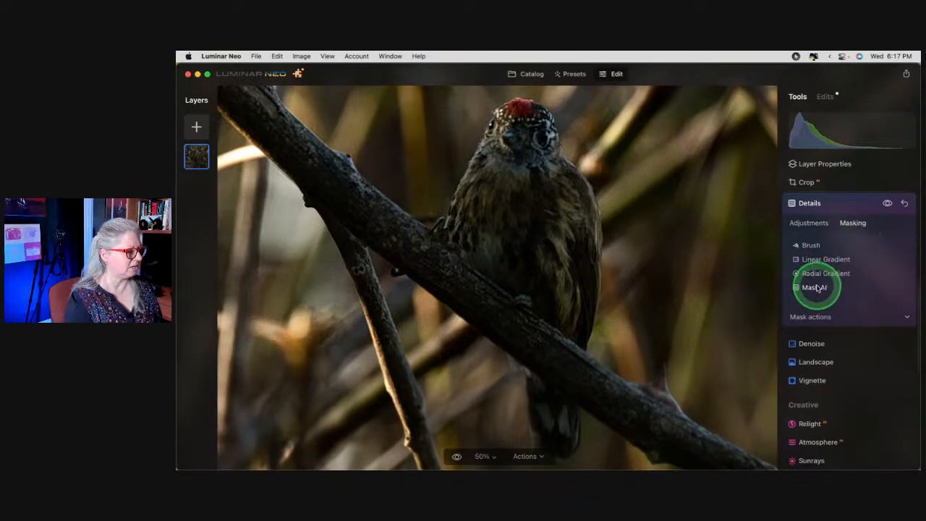
{"action": "left_click", "coordinate": [816, 288]}
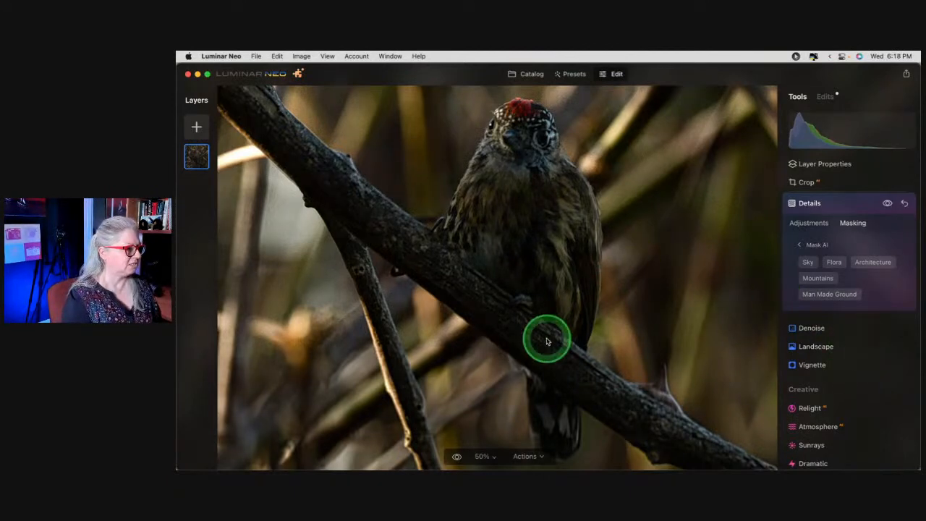
Try the Flora category of Mask AI on the Details adjustment and clear the resulting mask.
{"action": "double_click", "coordinate": [591, 329]}
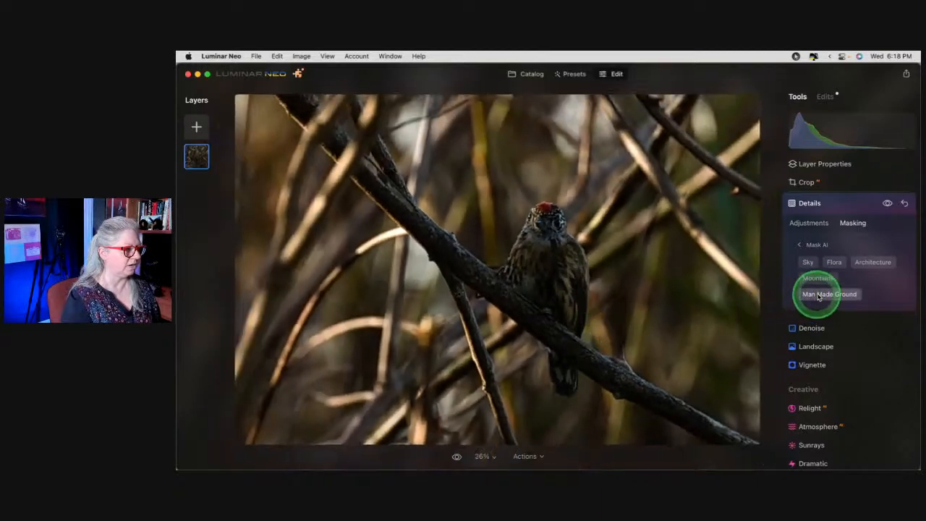
{"action": "left_click", "coordinate": [831, 264]}
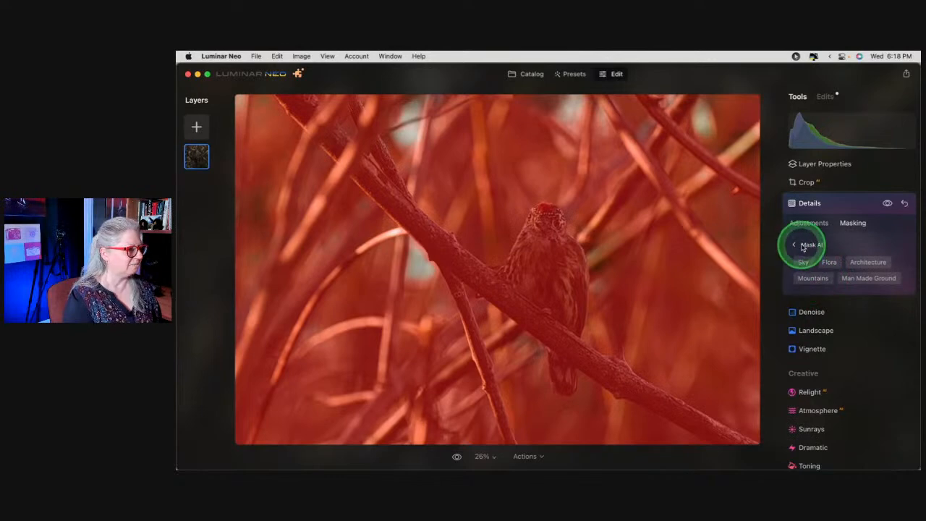
{"action": "left_click", "coordinate": [802, 246]}
{"action": "left_click", "coordinate": [825, 317]}
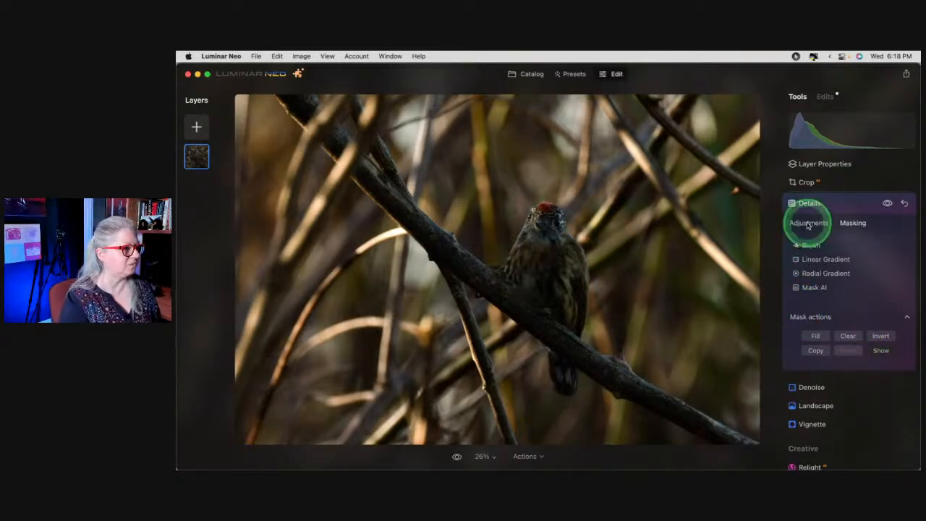
Paint the Details mask over the bird's body and tail with brush strength 81, reducing the brush size to 52 for the tail.
{"action": "left_click", "coordinate": [811, 249]}
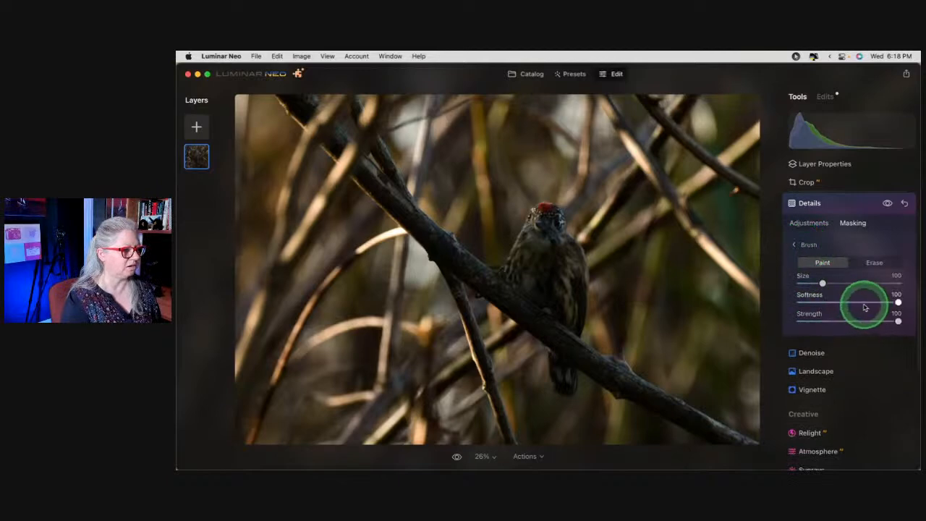
{"action": "left_click_drag", "start_coordinate": [874, 320], "coordinate": [880, 320]}
{"action": "mouse_move", "coordinate": [544, 290]}
{"action": "left_mouse_down"}
{"action": "mouse_move", "coordinate": [549, 256]}
{"action": "mouse_move", "coordinate": [544, 282]}
{"action": "mouse_move", "coordinate": [526, 287]}
{"action": "mouse_move", "coordinate": [545, 244]}
{"action": "mouse_move", "coordinate": [545, 215]}
{"action": "mouse_move", "coordinate": [575, 313]}
{"action": "mouse_move", "coordinate": [535, 274]}
{"action": "left_mouse_up"}
{"action": "key", "text": "bracketleft"}
{"action": "key", "text": "bracketleft"}
{"action": "key", "text": "bracketleft"}
{"action": "key", "text": "bracketleft"}
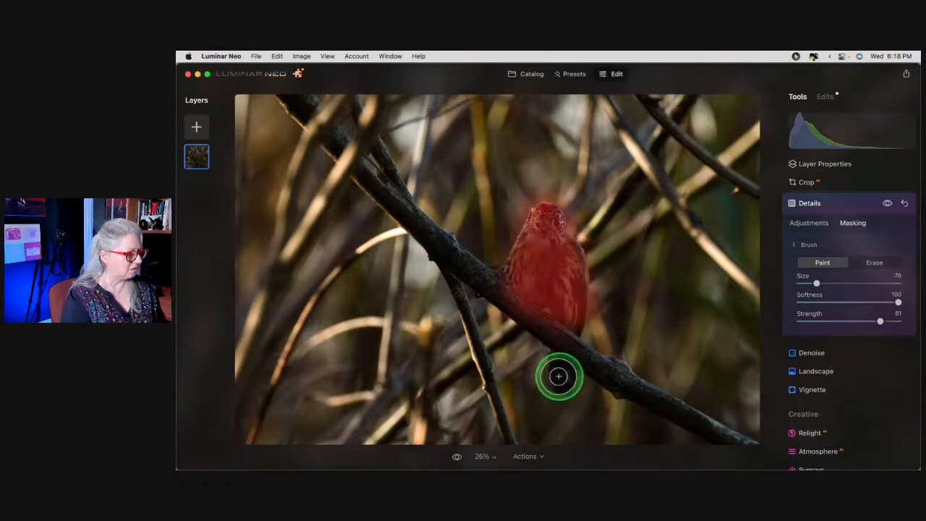
{"action": "mouse_move", "coordinate": [554, 367]}
{"action": "left_mouse_down"}
{"action": "mouse_move", "coordinate": [558, 379]}
{"action": "mouse_move", "coordinate": [557, 370]}
{"action": "left_mouse_up"}
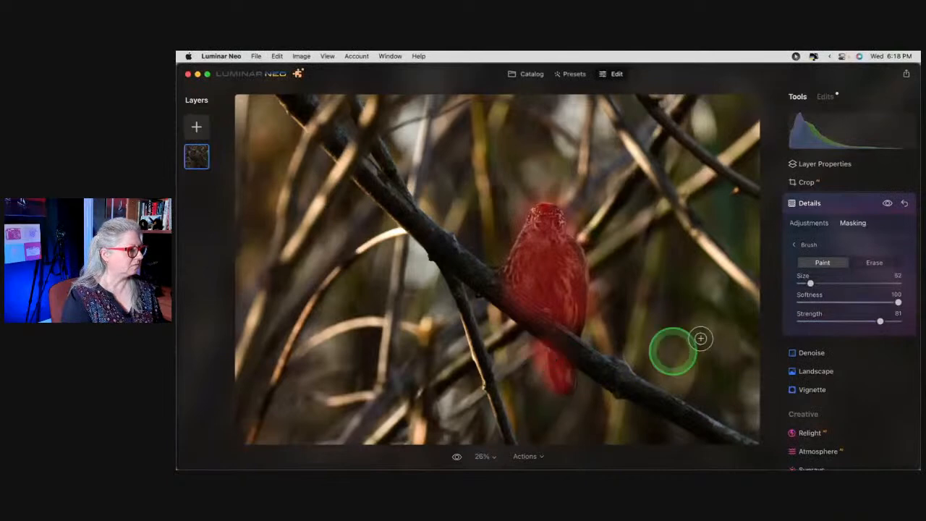
Compare the bird with and without the masked Details adjustment at 50% zoom.
{"action": "left_click", "coordinate": [805, 244]}
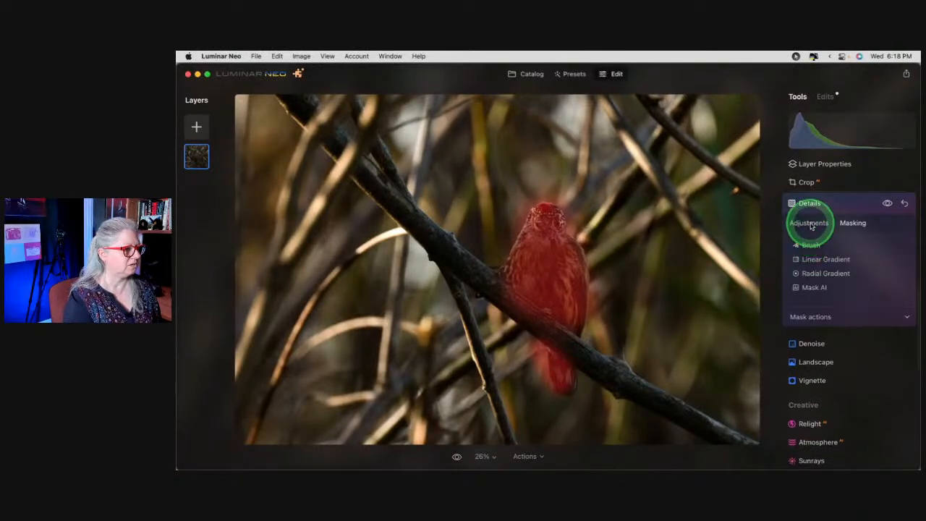
{"action": "left_click", "coordinate": [812, 226]}
{"action": "key", "text": "super+equal"}
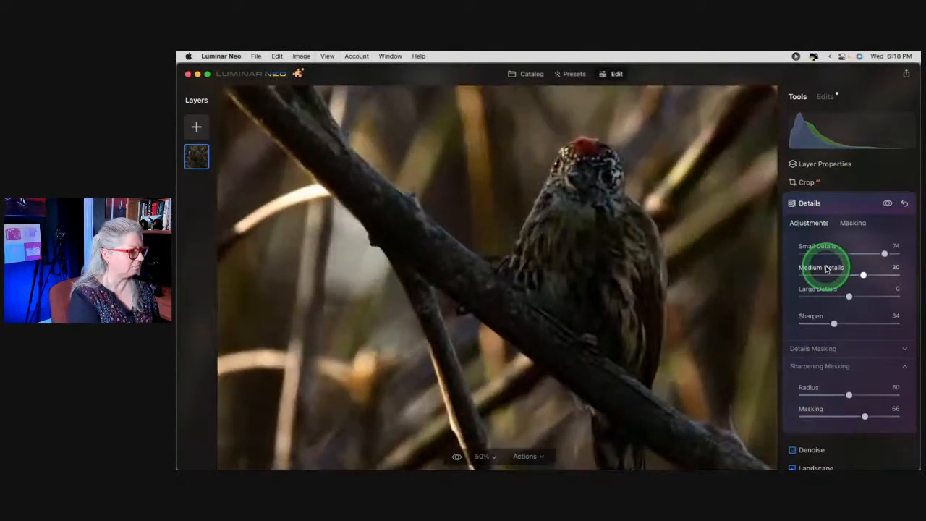
{"action": "left_click", "coordinate": [887, 204]}
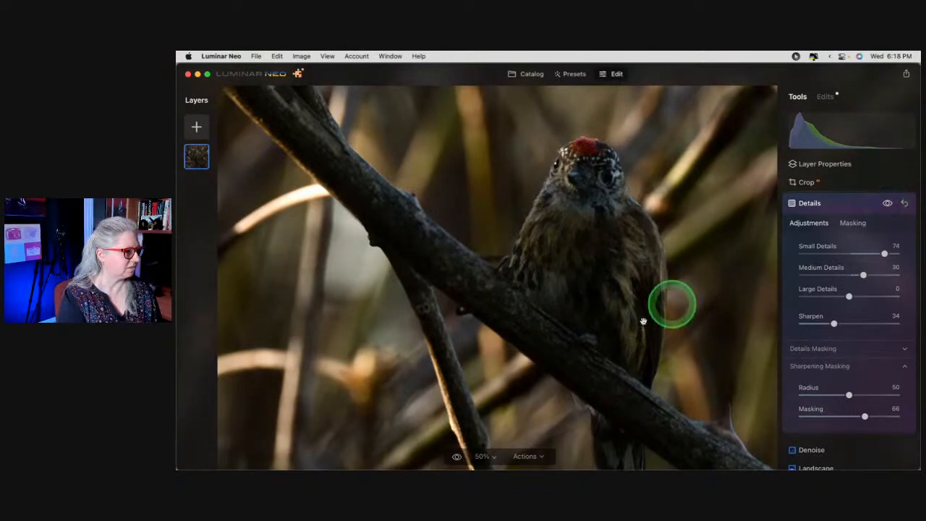
Set the Details mask paint brush to size 75, softness 54 and strength 66.
{"action": "left_click", "coordinate": [854, 224]}
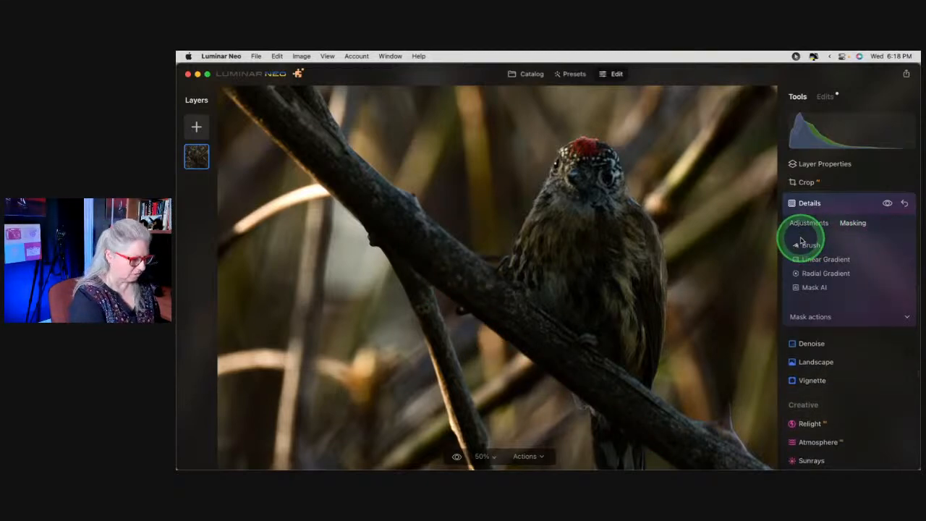
{"action": "left_click", "coordinate": [801, 241]}
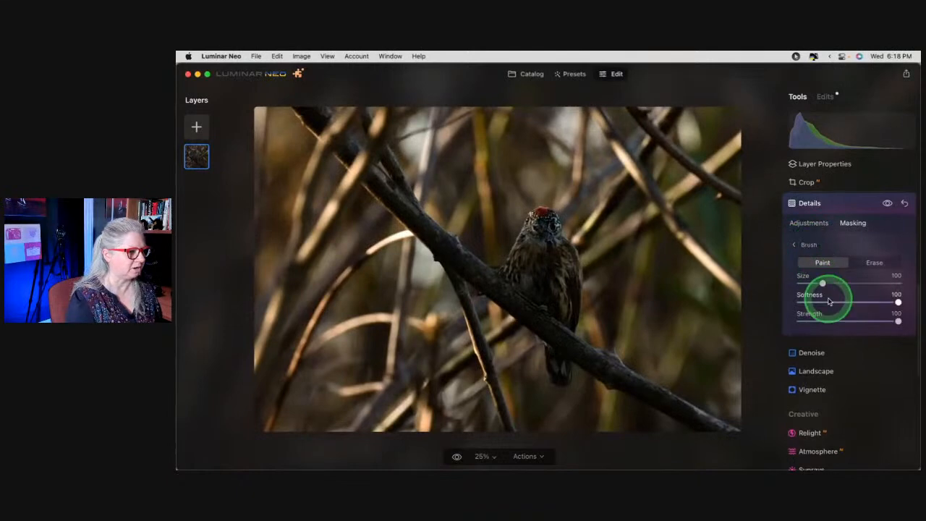
{"action": "left_click", "coordinate": [852, 303]}
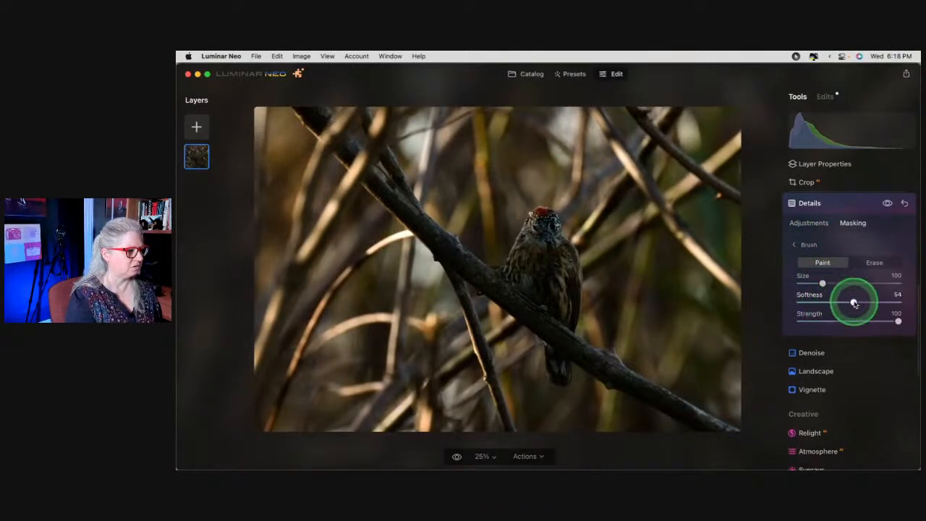
{"action": "left_click", "coordinate": [866, 321]}
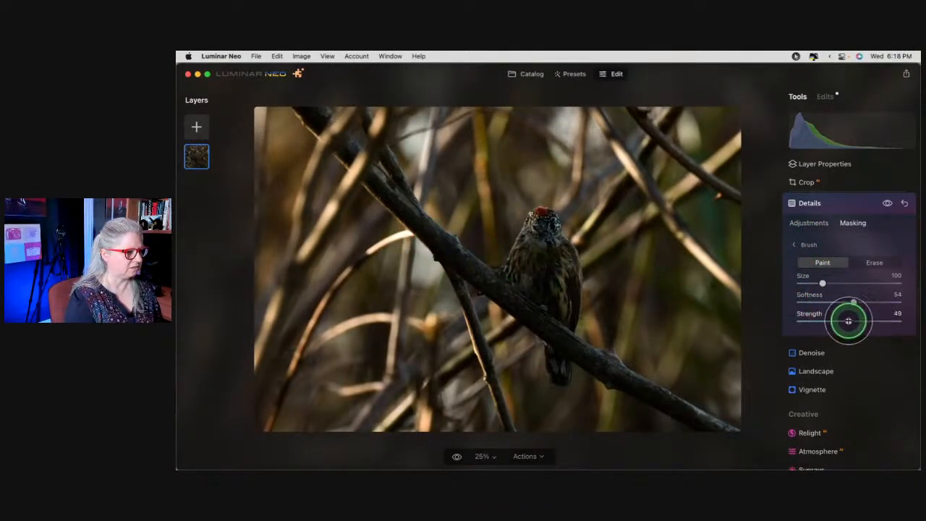
{"action": "left_click_drag", "start_coordinate": [823, 284], "coordinate": [817, 283]}
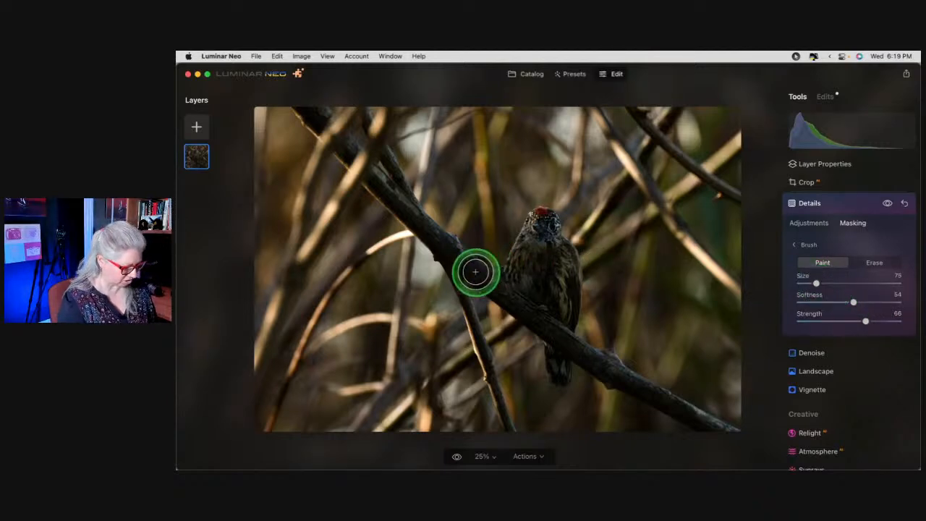
Turn off Show Cursor Highlight in the cursor utility.
{"action": "left_click", "coordinate": [796, 56]}
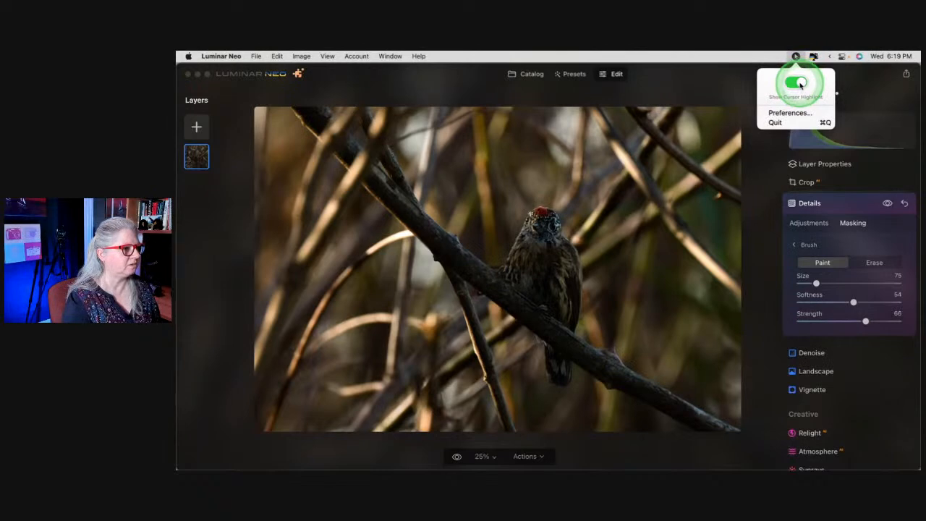
{"action": "left_click", "coordinate": [800, 85]}
{"action": "left_click", "coordinate": [668, 96]}
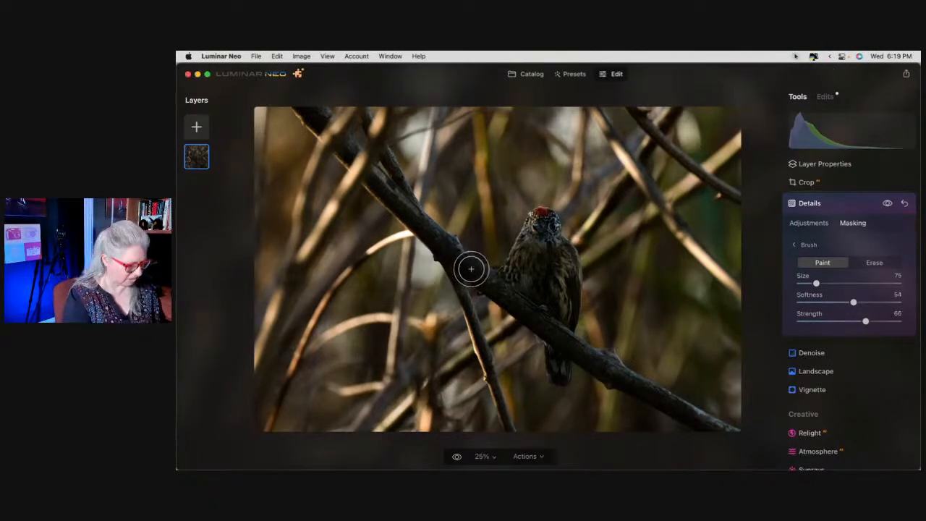
Paint the main diagonal branch into the Details mask with brush size 50 and softness 82.
{"action": "key", "text": "["}
{"action": "left_click", "coordinate": [883, 302]}
{"action": "mouse_move", "coordinate": [395, 199]}
{"action": "left_mouse_down"}
{"action": "mouse_move", "coordinate": [355, 156]}
{"action": "mouse_move", "coordinate": [459, 276]}
{"action": "mouse_move", "coordinate": [503, 305]}
{"action": "mouse_move", "coordinate": [459, 259]}
{"action": "mouse_move", "coordinate": [693, 416]}
{"action": "left_mouse_up"}
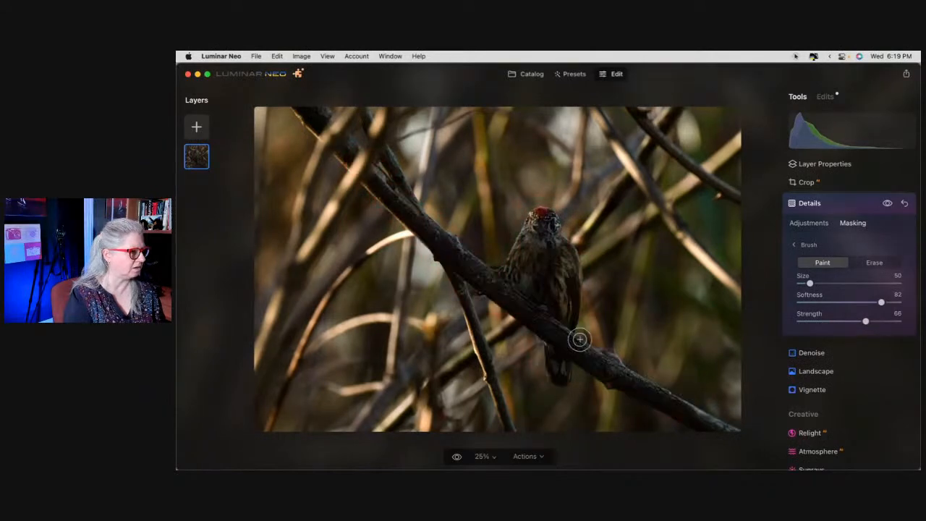
Erase excess Details mask along both sides of the branch.
{"action": "left_click", "coordinate": [874, 263]}
{"action": "mouse_move", "coordinate": [472, 304]}
{"action": "left_mouse_down"}
{"action": "mouse_move", "coordinate": [533, 345]}
{"action": "mouse_move", "coordinate": [431, 279]}
{"action": "mouse_move", "coordinate": [423, 268]}
{"action": "mouse_move", "coordinate": [473, 315]}
{"action": "mouse_move", "coordinate": [354, 194]}
{"action": "mouse_move", "coordinate": [355, 149]}
{"action": "mouse_move", "coordinate": [338, 181]}
{"action": "mouse_move", "coordinate": [366, 147]}
{"action": "mouse_move", "coordinate": [339, 191]}
{"action": "mouse_move", "coordinate": [379, 138]}
{"action": "left_mouse_up"}
{"action": "mouse_move", "coordinate": [606, 312]}
{"action": "left_mouse_down"}
{"action": "mouse_move", "coordinate": [596, 289]}
{"action": "mouse_move", "coordinate": [592, 328]}
{"action": "mouse_move", "coordinate": [700, 388]}
{"action": "mouse_move", "coordinate": [613, 315]}
{"action": "mouse_move", "coordinate": [611, 281]}
{"action": "mouse_move", "coordinate": [581, 184]}
{"action": "mouse_move", "coordinate": [547, 180]}
{"action": "mouse_move", "coordinate": [572, 231]}
{"action": "mouse_move", "coordinate": [561, 204]}
{"action": "mouse_move", "coordinate": [531, 195]}
{"action": "mouse_move", "coordinate": [492, 251]}
{"action": "mouse_move", "coordinate": [428, 204]}
{"action": "mouse_move", "coordinate": [458, 218]}
{"action": "left_mouse_up"}
Copy the Details mask and collapse the Details tool.
{"action": "left_click", "coordinate": [794, 246]}
{"action": "left_click", "coordinate": [844, 317]}
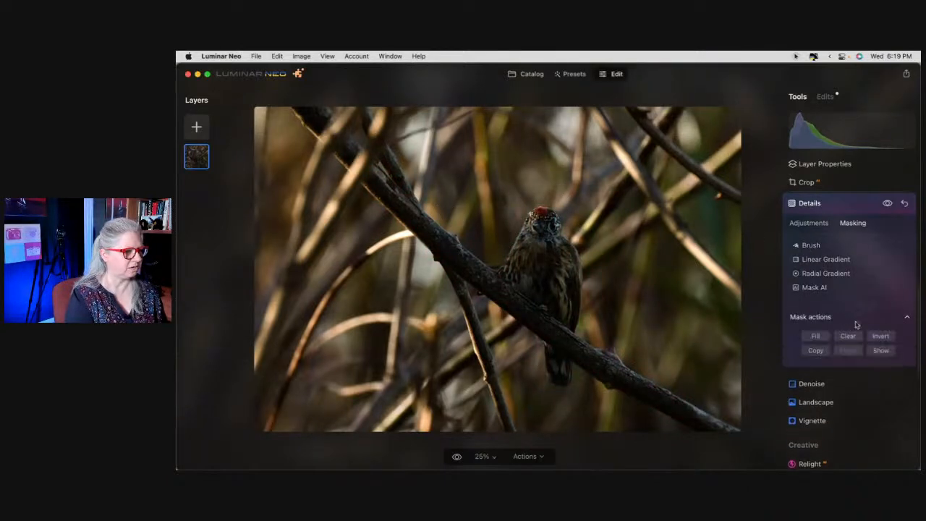
{"action": "left_click", "coordinate": [815, 351]}
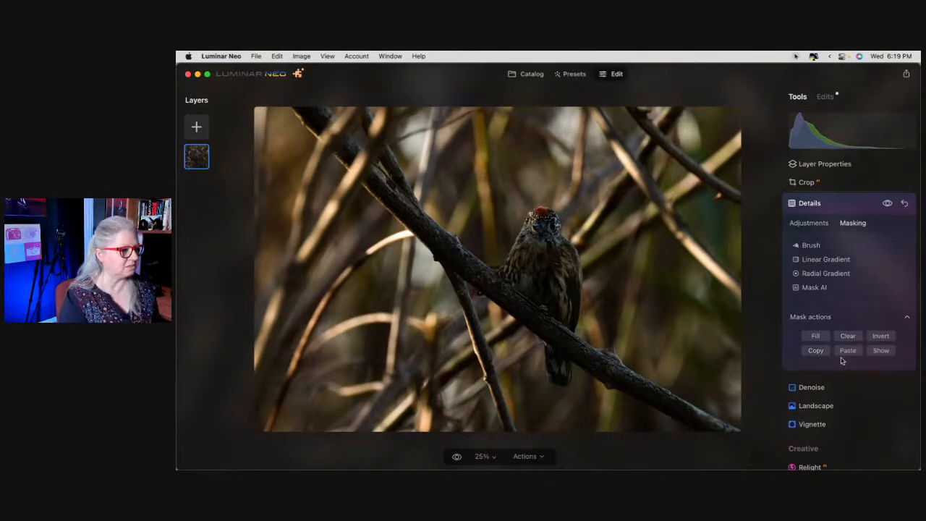
{"action": "left_click", "coordinate": [841, 209]}
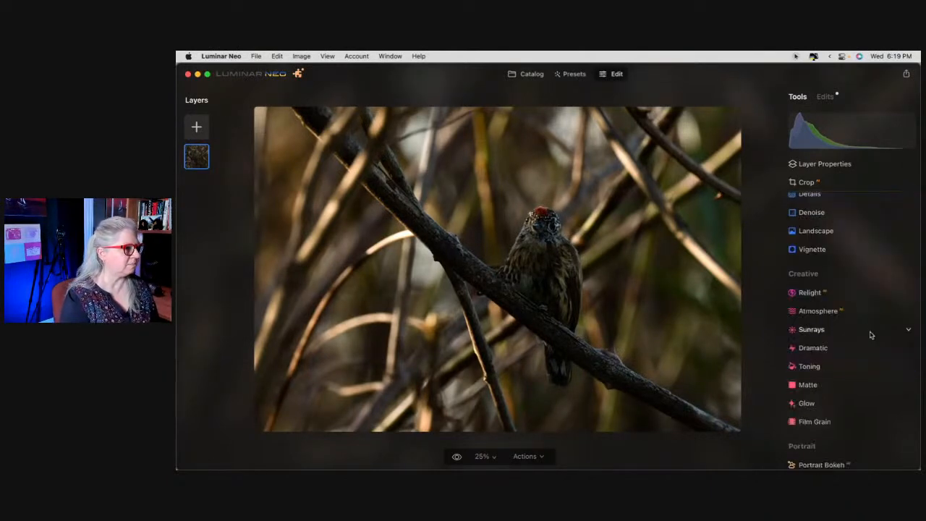
{"action": "scroll", "coordinate": [871, 333], "scroll_direction": "up", "scroll_amount": 3}
{"action": "scroll", "coordinate": [871, 334], "scroll_direction": "up", "scroll_amount": 5}
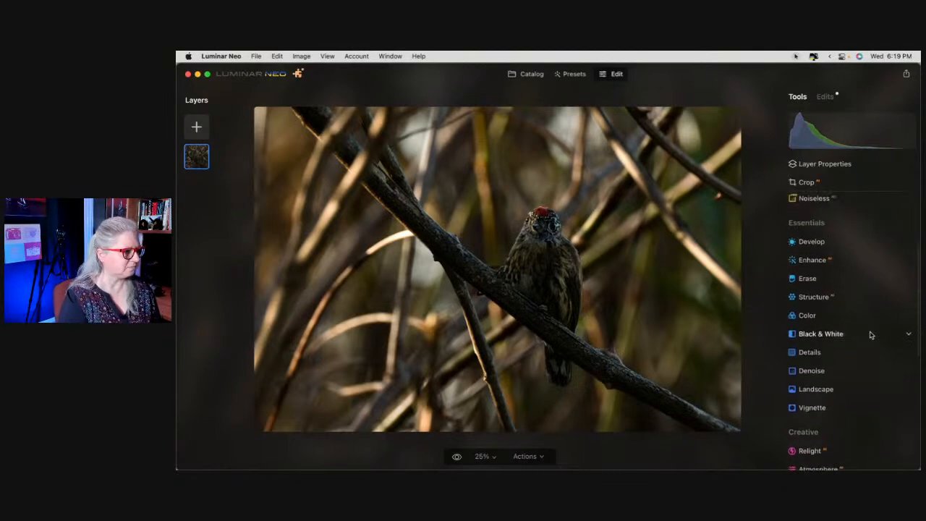
{"action": "scroll", "coordinate": [872, 335], "scroll_direction": "down", "scroll_amount": 1}
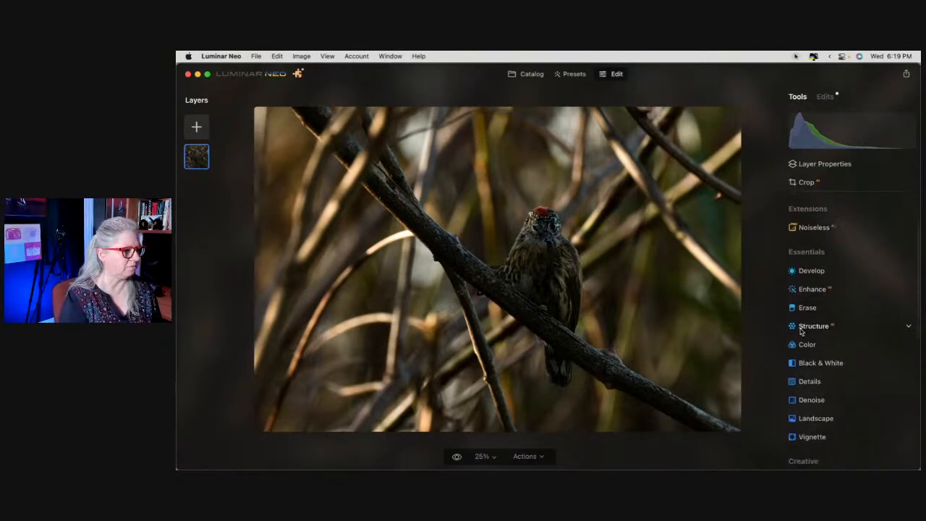
{"action": "left_click", "coordinate": [807, 327]}
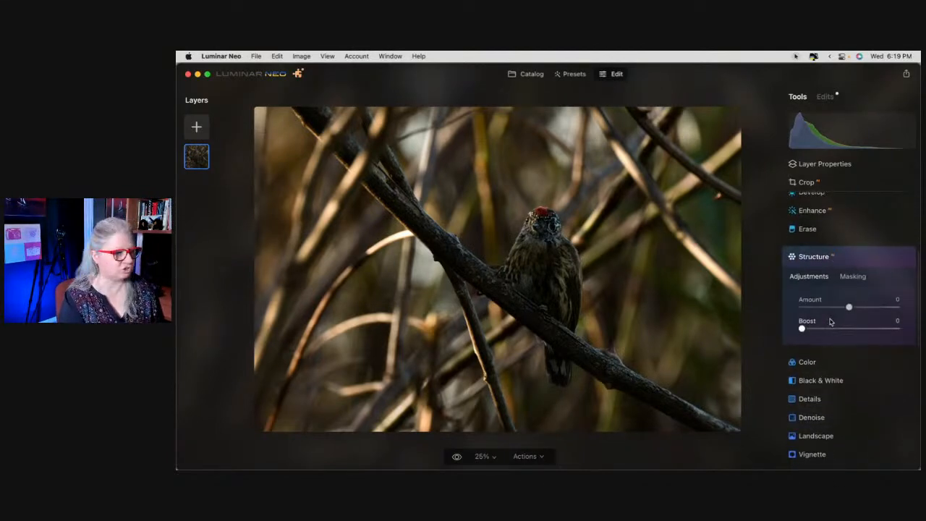
Set Develop's Exposure to 0.67, Whites to 27 and Blacks to -4.
{"action": "scroll", "coordinate": [852, 261], "scroll_direction": "up", "scroll_amount": 4}
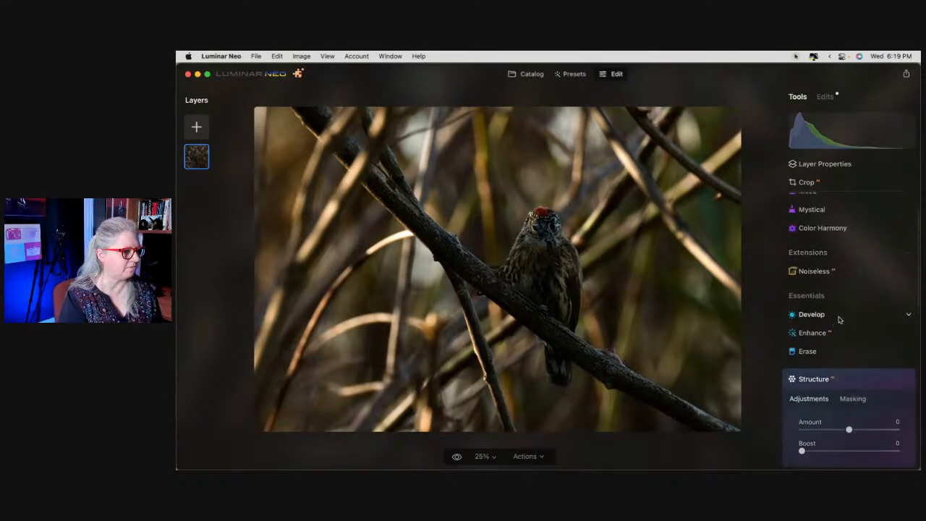
{"action": "left_click", "coordinate": [841, 317]}
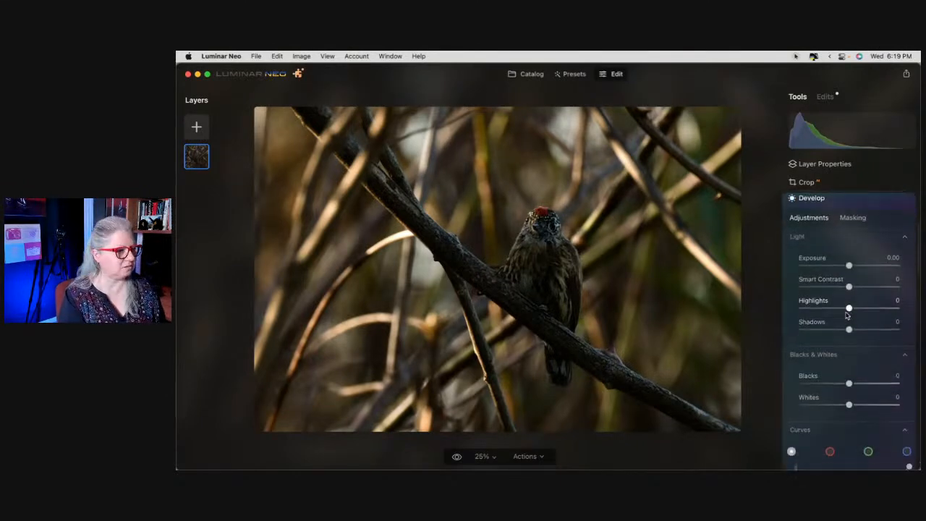
{"action": "left_click_drag", "start_coordinate": [848, 277], "coordinate": [856, 277]}
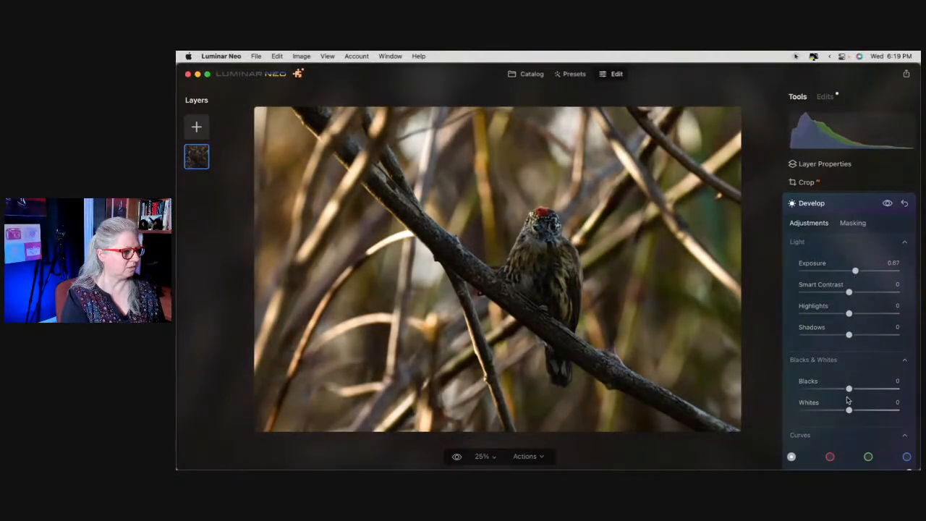
{"action": "left_click_drag", "start_coordinate": [850, 411], "coordinate": [848, 389]}
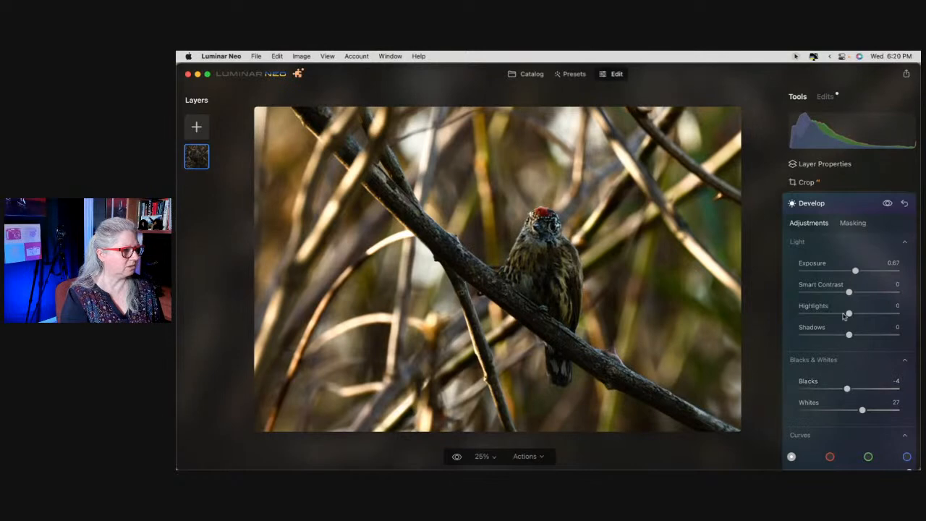
Paste the copied bird-and-branch mask onto the Develop adjustment.
{"action": "left_click", "coordinate": [853, 224]}
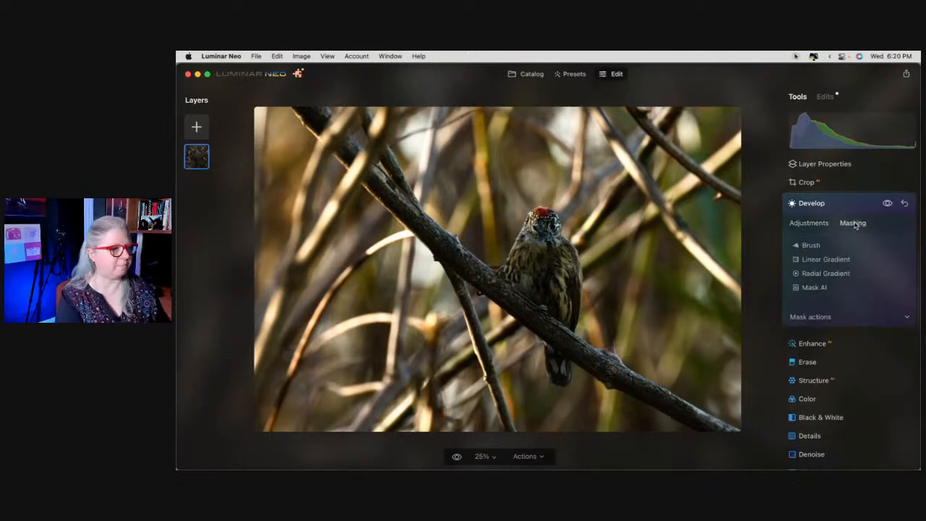
{"action": "left_click", "coordinate": [818, 318]}
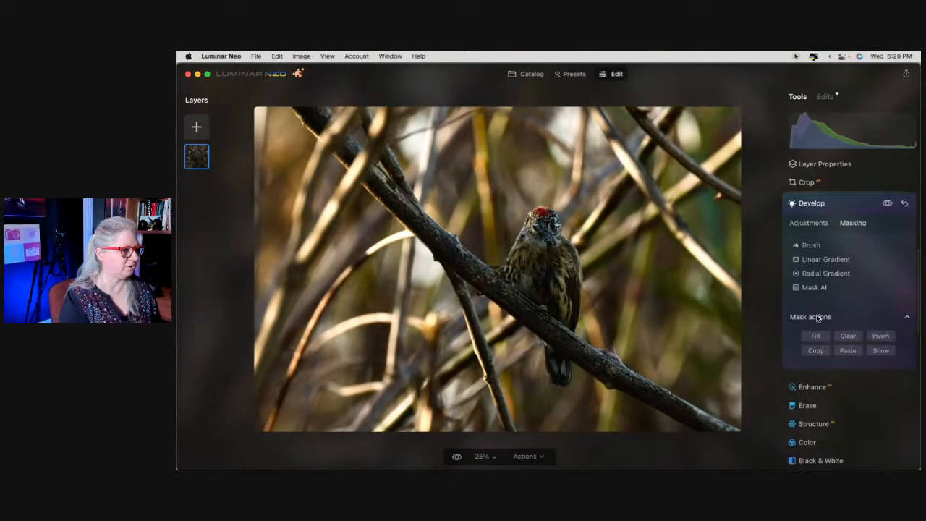
{"action": "left_click", "coordinate": [848, 351]}
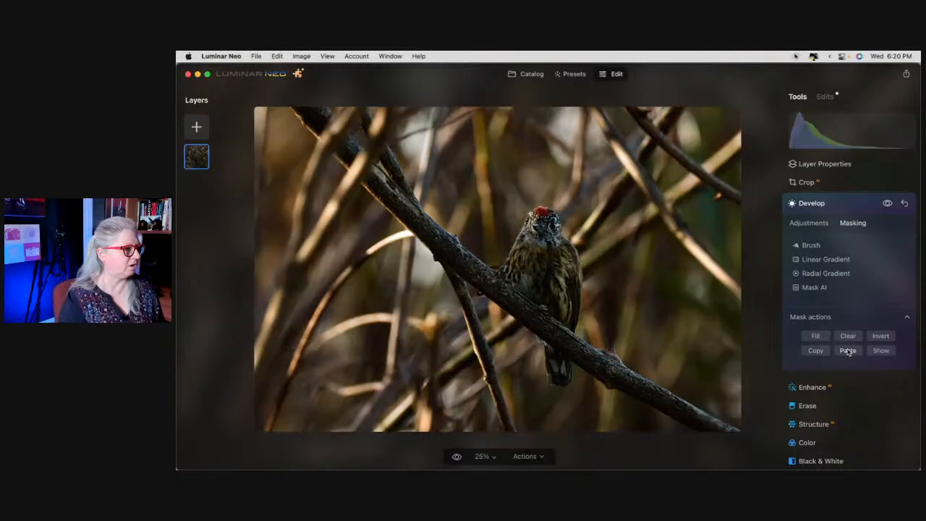
Compare the photo with and without the masked Develop adjustment.
{"action": "left_click", "coordinate": [889, 205]}
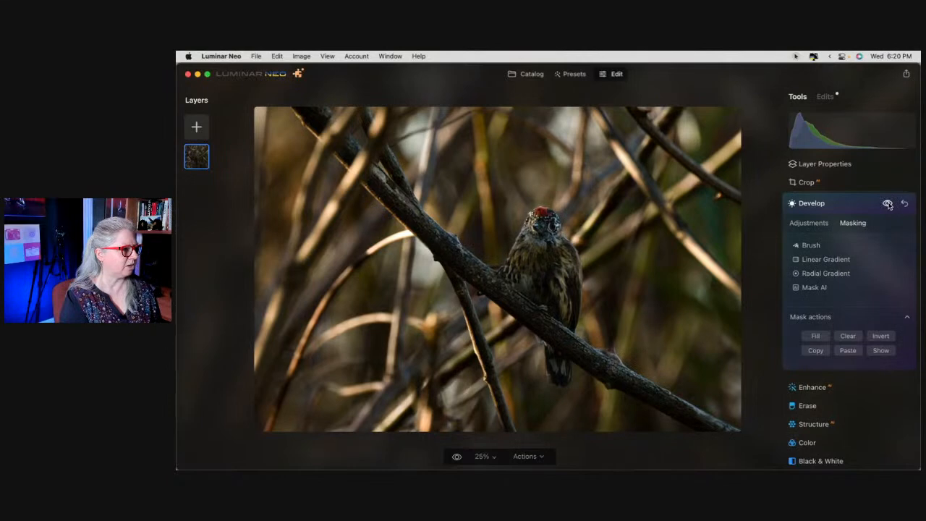
{"action": "left_click", "coordinate": [888, 205]}
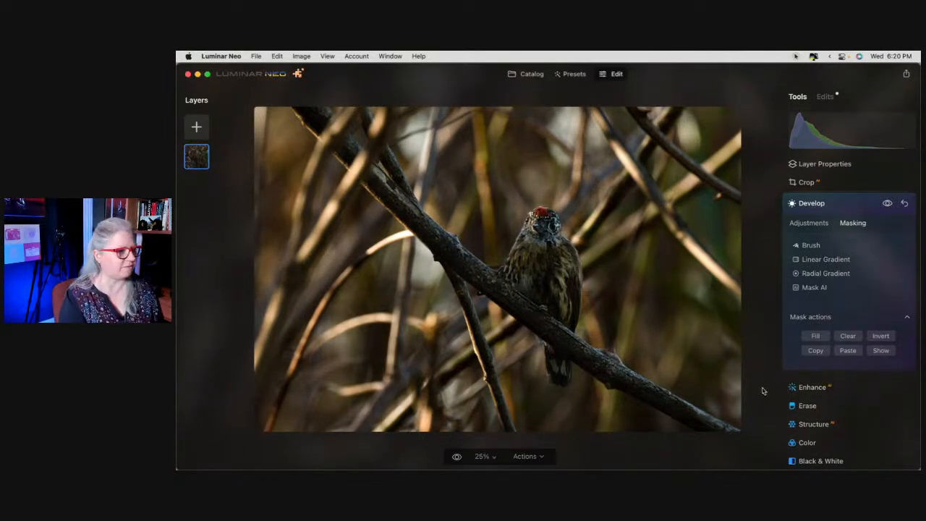
{"action": "left_click", "coordinate": [887, 203]}
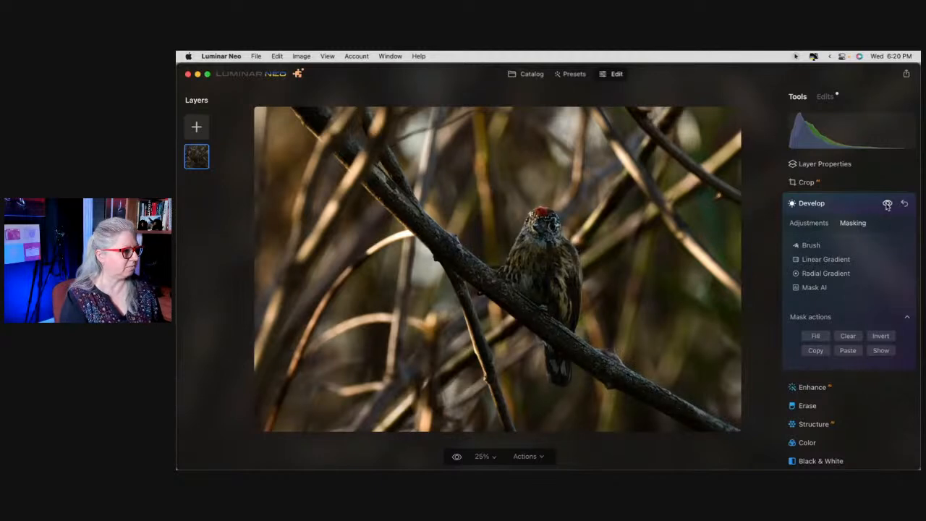
{"action": "left_click", "coordinate": [888, 205]}
Raise the masked Develop Exposure to 0.79.
{"action": "left_click", "coordinate": [807, 225]}
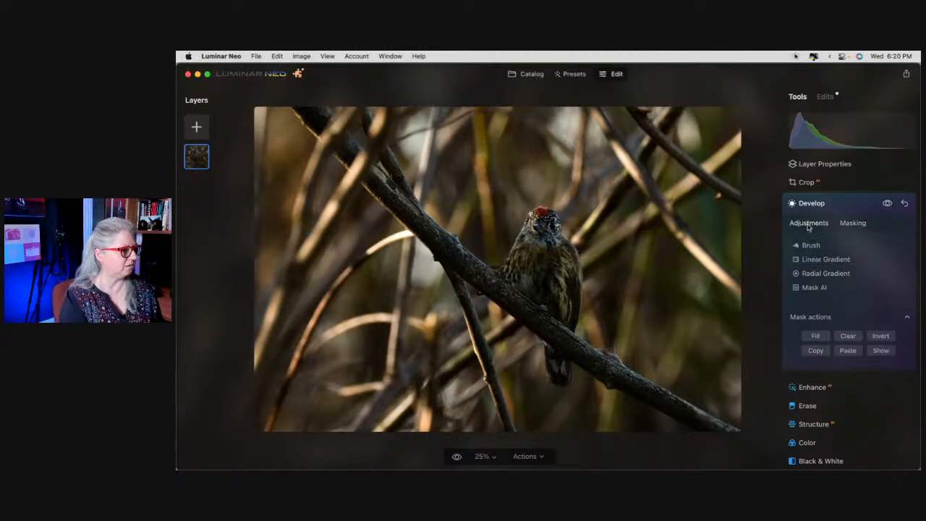
{"action": "left_click_drag", "start_coordinate": [856, 271], "coordinate": [857, 271]}
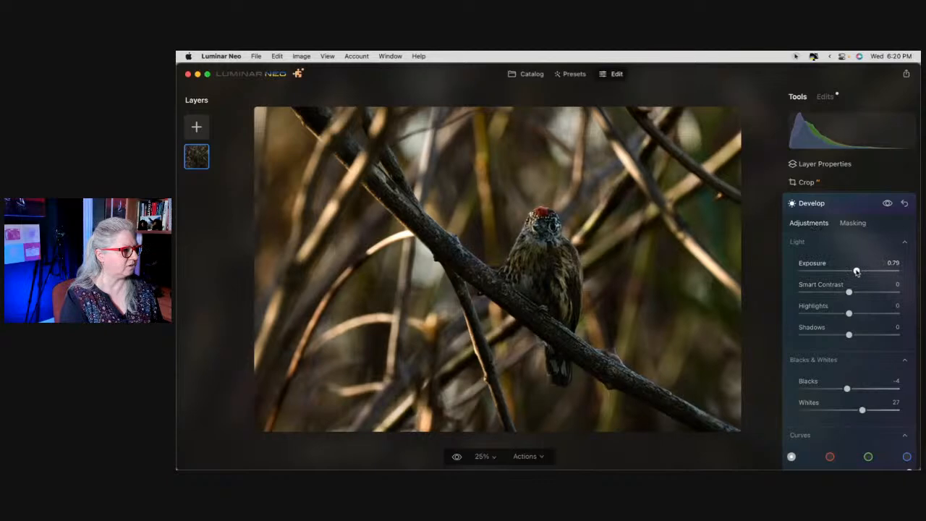
Set the masked Develop adjustment's Exposure to 1.12, Smart Contrast to 8 and Shadows to 7.
{"action": "mouse_move", "coordinate": [852, 336]}
{"action": "left_mouse_down"}
{"action": "mouse_move", "coordinate": [860, 335]}
{"action": "mouse_move", "coordinate": [853, 335]}
{"action": "left_mouse_up"}
{"action": "left_click_drag", "start_coordinate": [858, 271], "coordinate": [854, 291]}
{"action": "scroll", "coordinate": [854, 291], "scroll_direction": "down", "scroll_amount": 2}
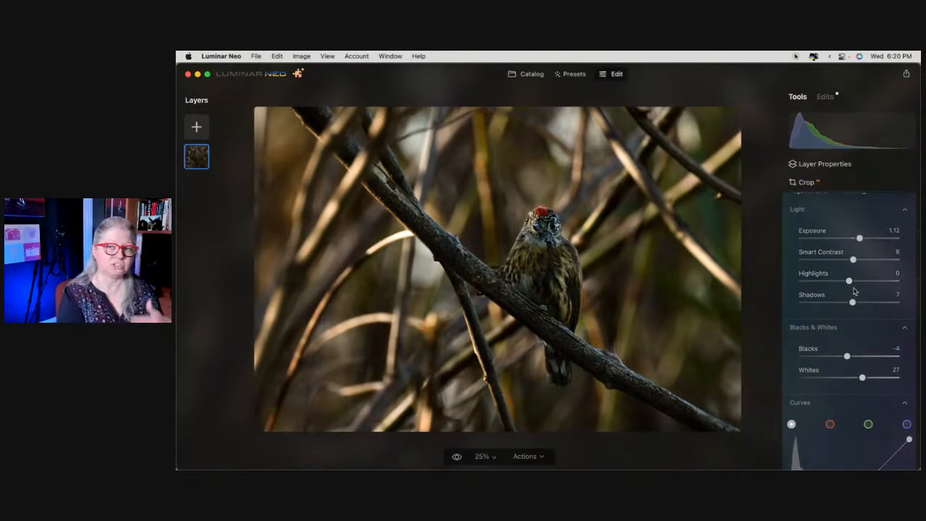
Collapse Develop's Curves section and try a cooler color Temperature on the masked bird and branch.
{"action": "scroll", "coordinate": [854, 291], "scroll_direction": "down", "scroll_amount": 2}
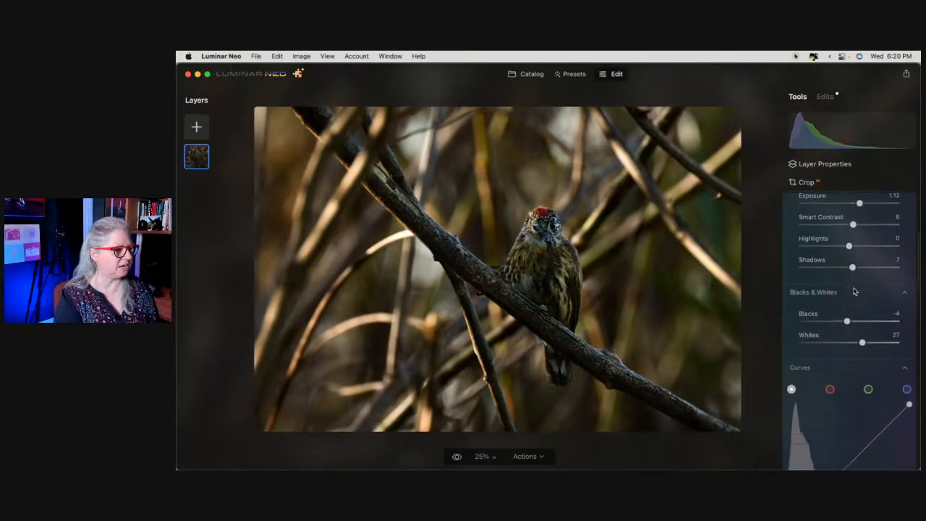
{"action": "scroll", "coordinate": [854, 291], "scroll_direction": "down", "scroll_amount": 5}
{"action": "scroll", "coordinate": [854, 291], "scroll_direction": "up", "scroll_amount": 3}
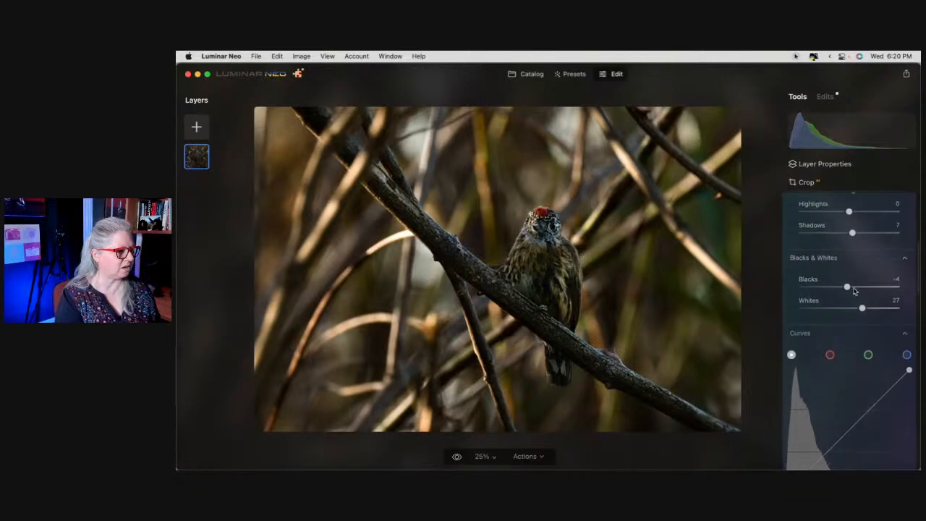
{"action": "left_click", "coordinate": [821, 334]}
{"action": "scroll", "coordinate": [823, 333], "scroll_direction": "down", "scroll_amount": 3}
{"action": "scroll", "coordinate": [824, 335], "scroll_direction": "down", "scroll_amount": 1}
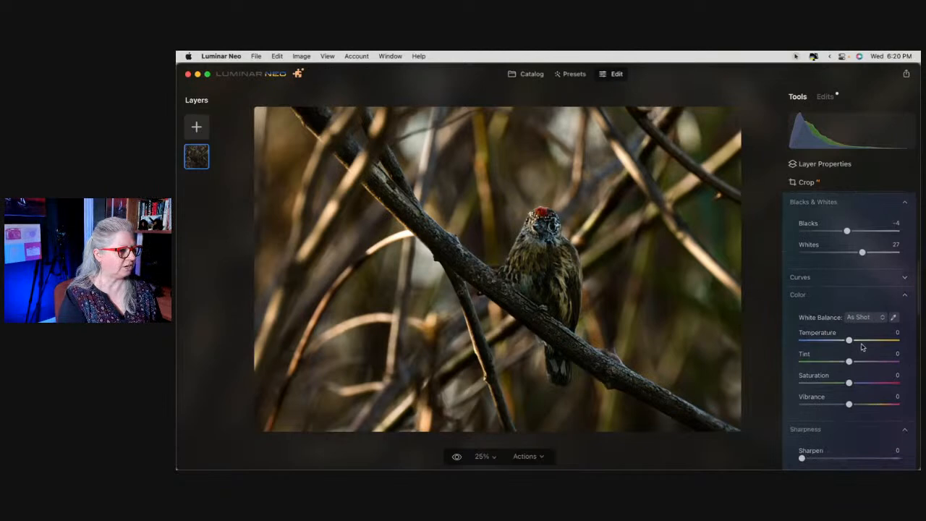
{"action": "mouse_move", "coordinate": [850, 341]}
{"action": "left_mouse_down"}
{"action": "mouse_move", "coordinate": [830, 341]}
{"action": "mouse_move", "coordinate": [865, 342]}
{"action": "mouse_move", "coordinate": [838, 344]}
{"action": "left_mouse_up"}
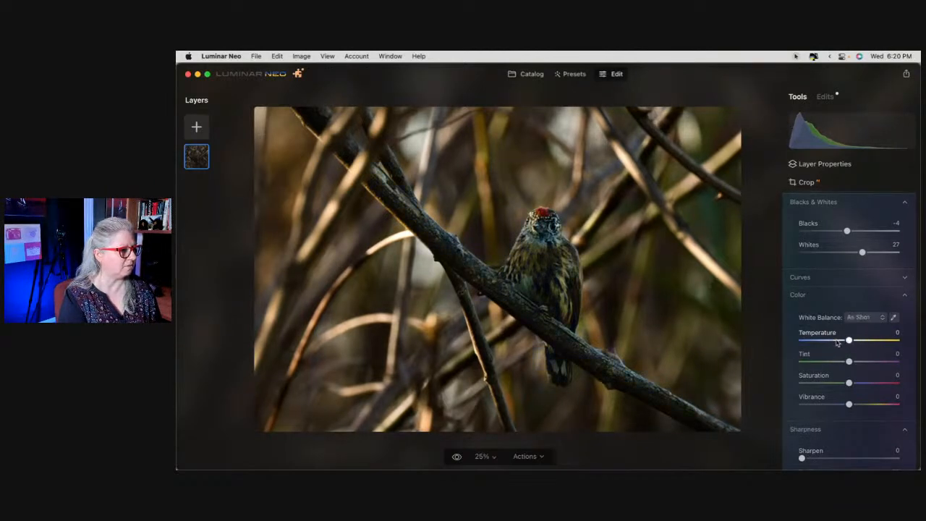
Set Develop's Sharpen to 8 and close the Develop adjustment.
{"action": "scroll", "coordinate": [837, 343], "scroll_direction": "down", "scroll_amount": 10}
{"action": "scroll", "coordinate": [837, 342], "scroll_direction": "down", "scroll_amount": 5}
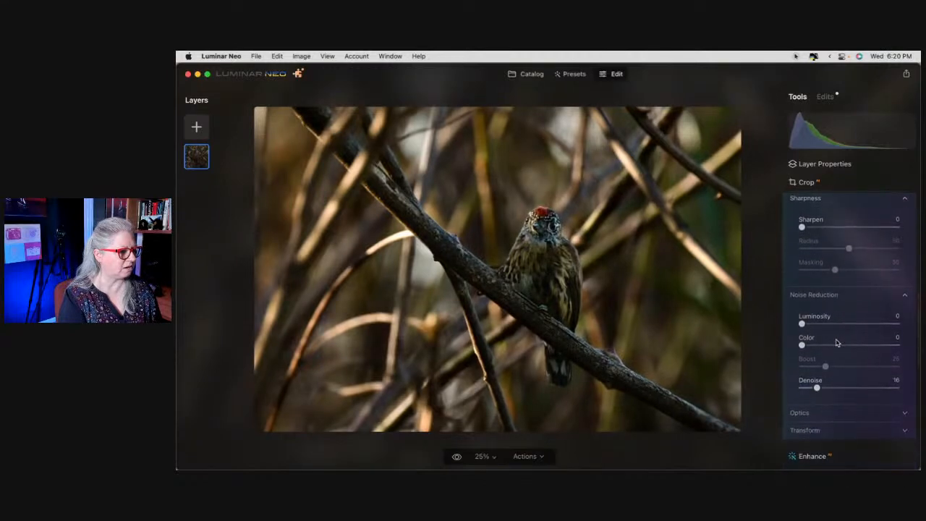
{"action": "scroll", "coordinate": [837, 338], "scroll_direction": "up", "scroll_amount": 3}
{"action": "left_click_drag", "start_coordinate": [802, 264], "coordinate": [811, 266]}
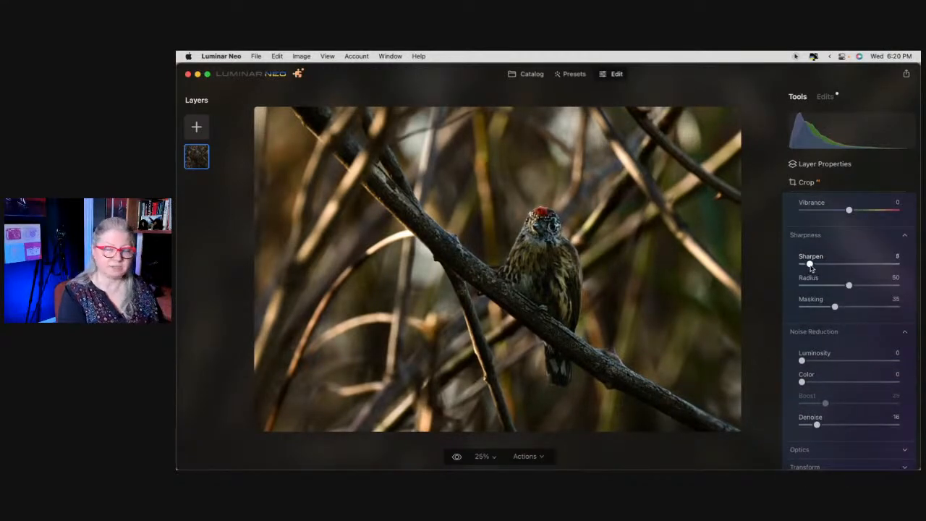
{"action": "scroll", "coordinate": [838, 331], "scroll_direction": "up", "scroll_amount": 20}
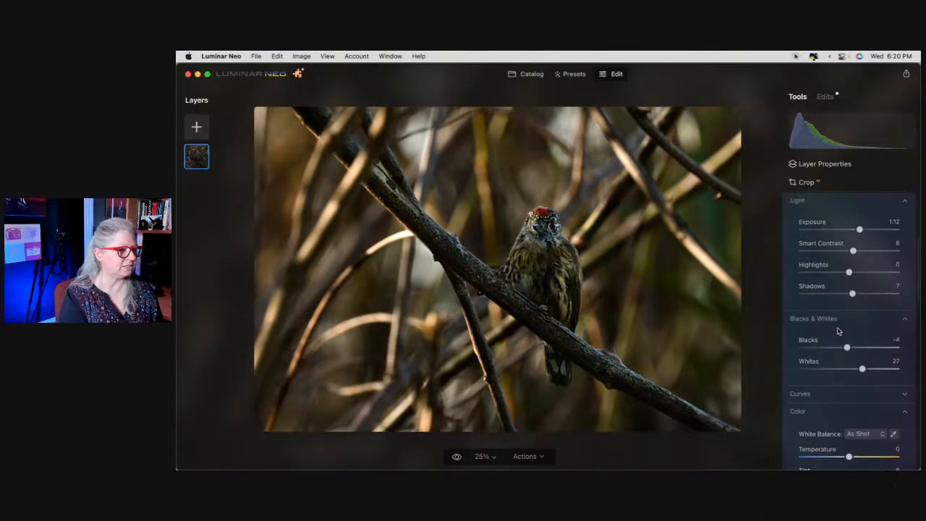
{"action": "scroll", "coordinate": [838, 331], "scroll_direction": "up", "scroll_amount": 4}
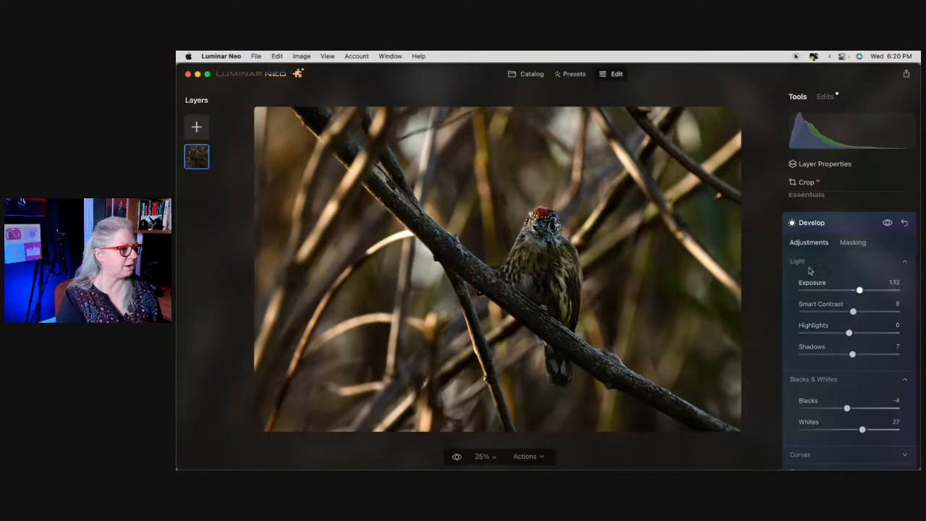
{"action": "left_click", "coordinate": [850, 230]}
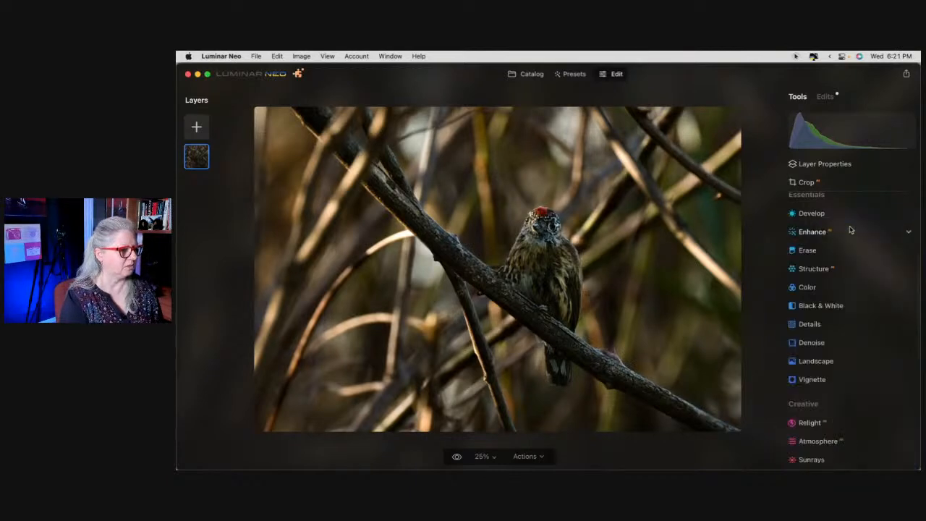
Try Structure at Amount 36 and Boost 10, look into its mask actions, and reset the adjustment.
{"action": "left_click", "coordinate": [823, 269]}
{"action": "left_click_drag", "start_coordinate": [849, 329], "coordinate": [868, 330]}
{"action": "left_click_drag", "start_coordinate": [803, 350], "coordinate": [812, 351]}
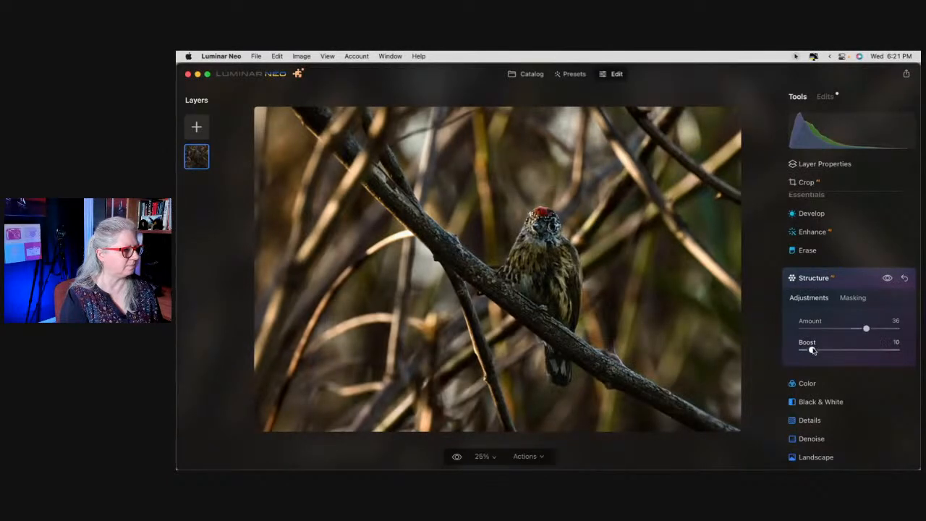
{"action": "left_click", "coordinate": [851, 298]}
{"action": "left_click", "coordinate": [816, 391]}
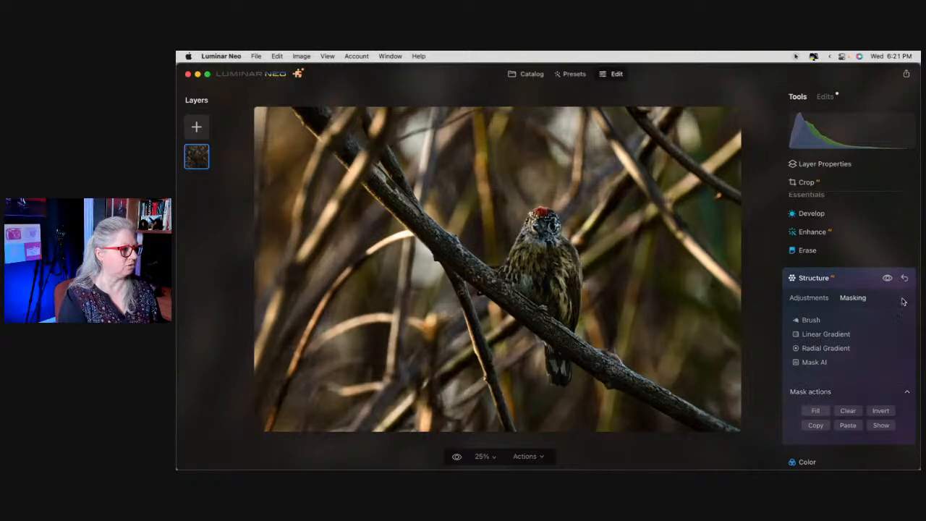
{"action": "left_click", "coordinate": [855, 281]}
{"action": "left_click", "coordinate": [821, 271]}
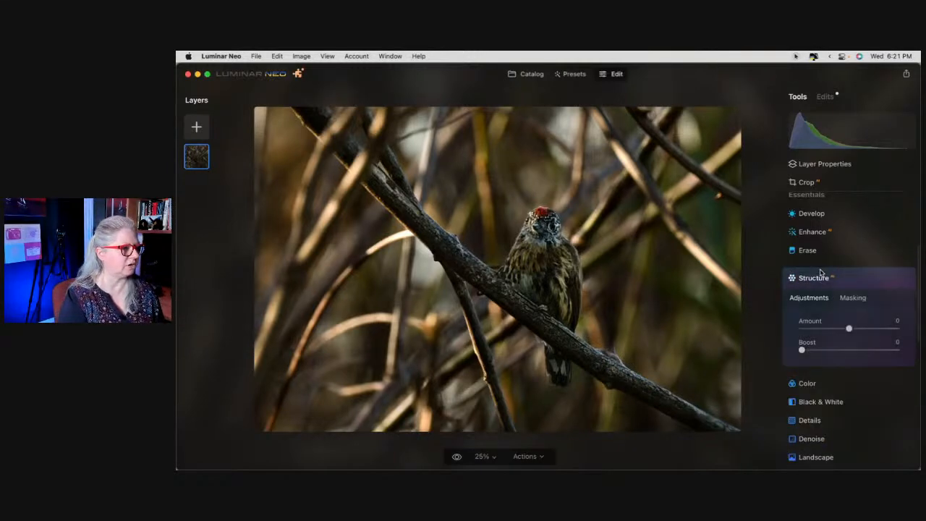
Set Structure's Amount to -100 and Boost to 100 to soften the whole photo.
{"action": "left_click_drag", "start_coordinate": [820, 328], "coordinate": [801, 328]}
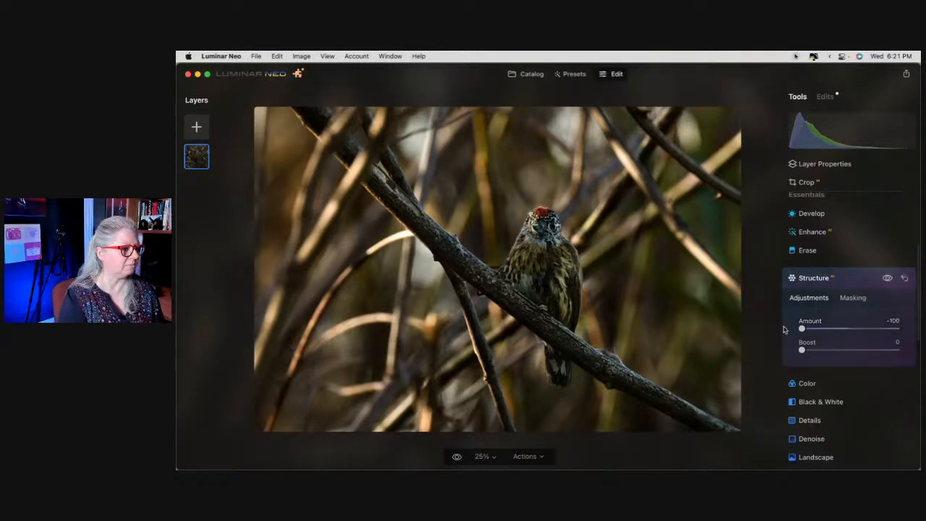
{"action": "left_click", "coordinate": [862, 351]}
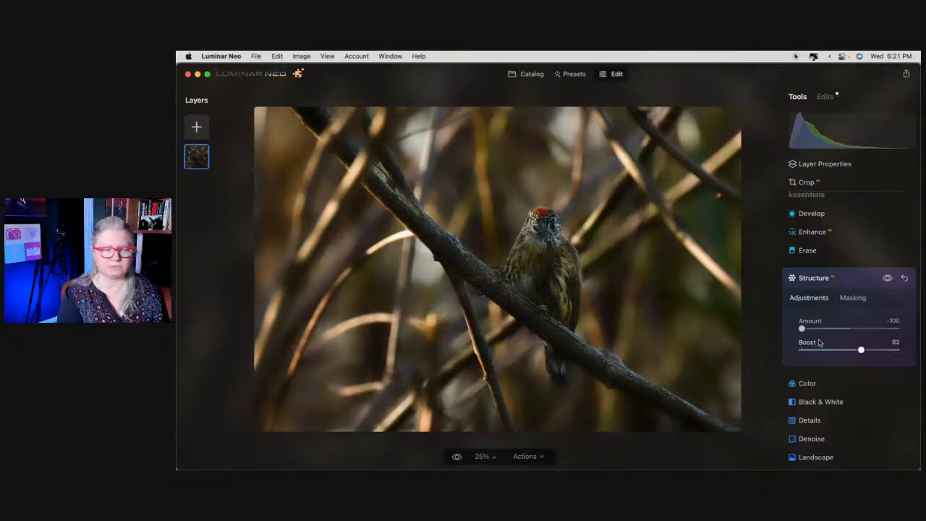
{"action": "left_click_drag", "start_coordinate": [862, 351], "coordinate": [913, 350]}
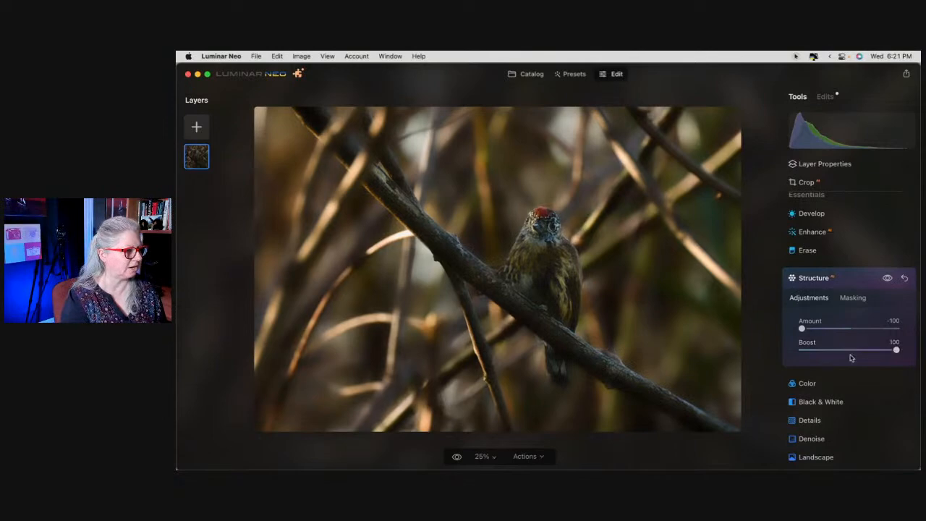
Paste the copied bird-and-branch mask onto Structure and invert it so only the background is softened.
{"action": "left_click", "coordinate": [854, 298]}
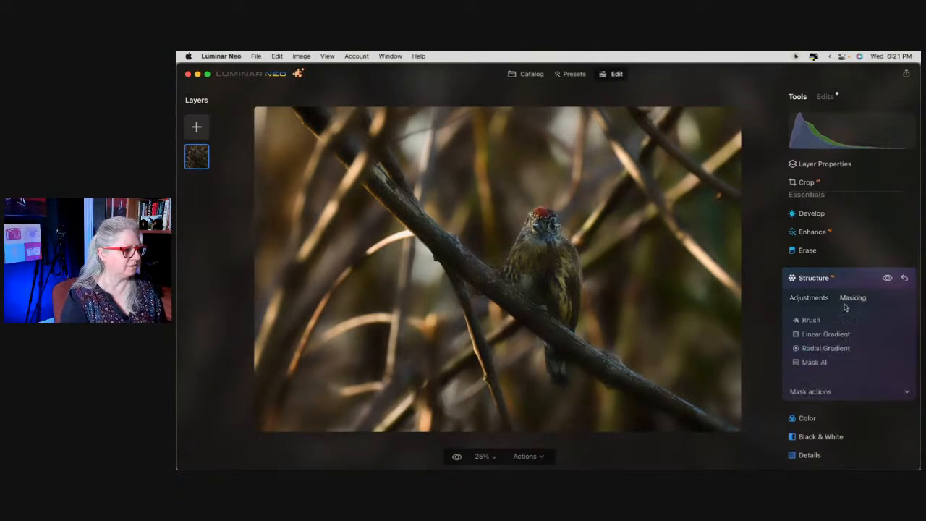
{"action": "left_click", "coordinate": [819, 393]}
{"action": "left_click", "coordinate": [846, 426]}
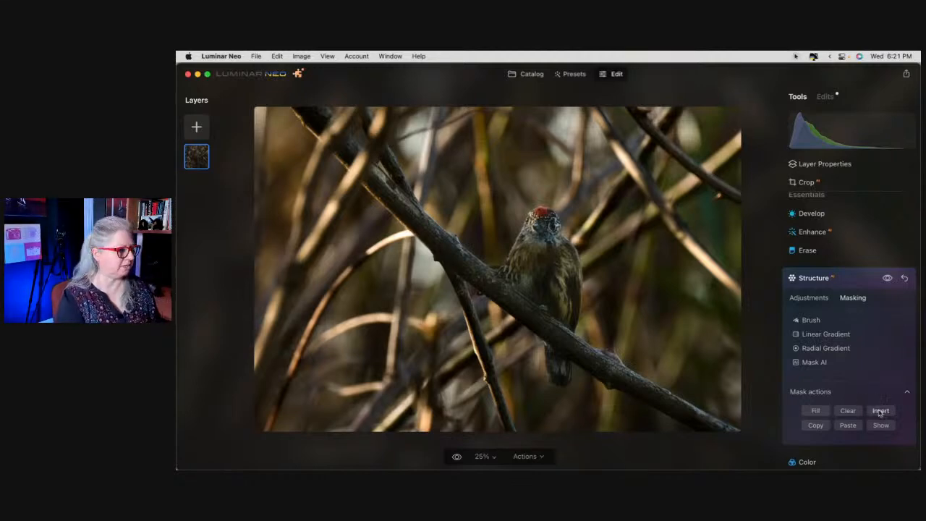
{"action": "left_click", "coordinate": [880, 411]}
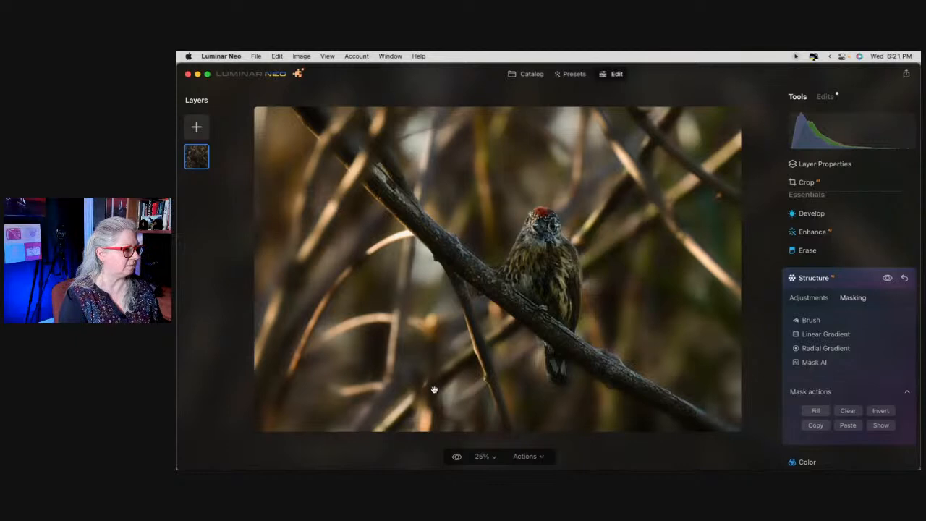
Set the masked Structure Amount to -61 and Boost to 27, and close the Structure adjustment.
{"action": "left_click", "coordinate": [809, 300]}
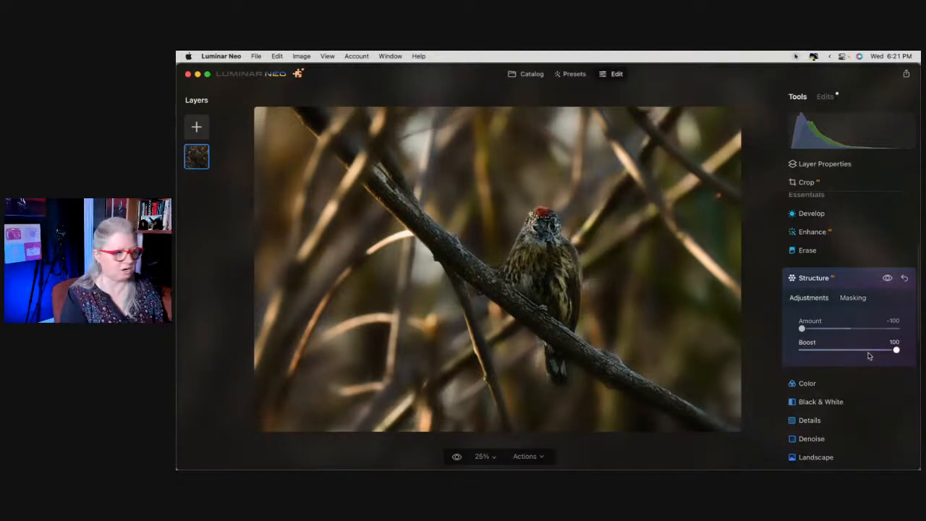
{"action": "left_click_drag", "start_coordinate": [896, 350], "coordinate": [826, 329]}
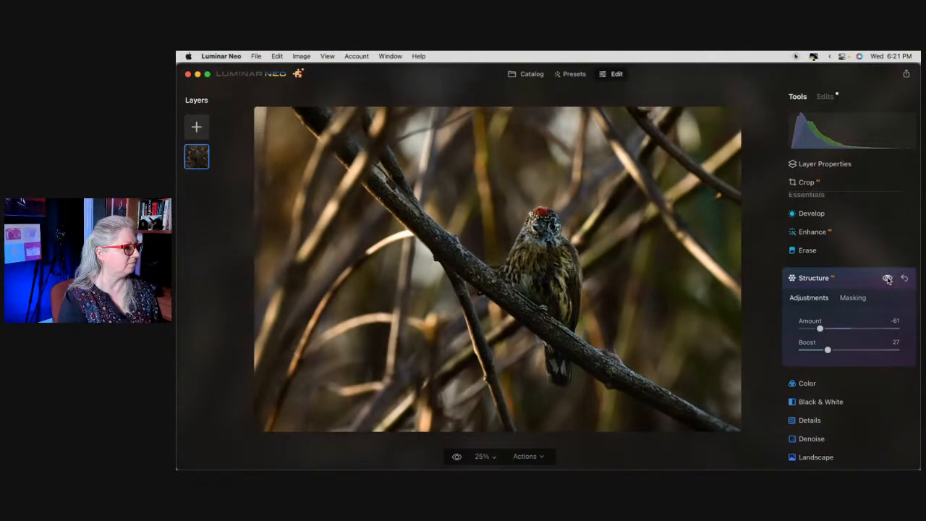
{"action": "left_click", "coordinate": [845, 280]}
Apply a Soft Focus Glow with Amount 74 and expand its advanced settings.
{"action": "scroll", "coordinate": [844, 280], "scroll_direction": "down", "scroll_amount": 2}
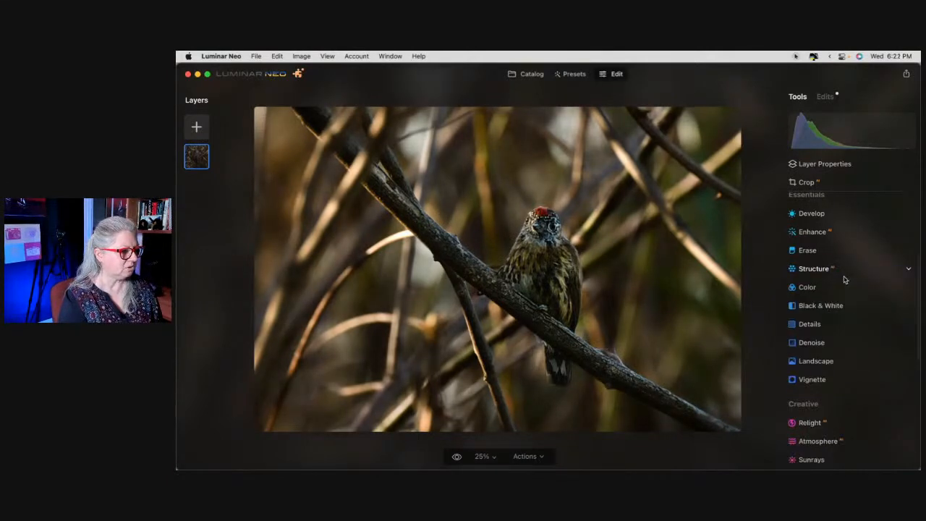
{"action": "scroll", "coordinate": [844, 279], "scroll_direction": "down", "scroll_amount": 5}
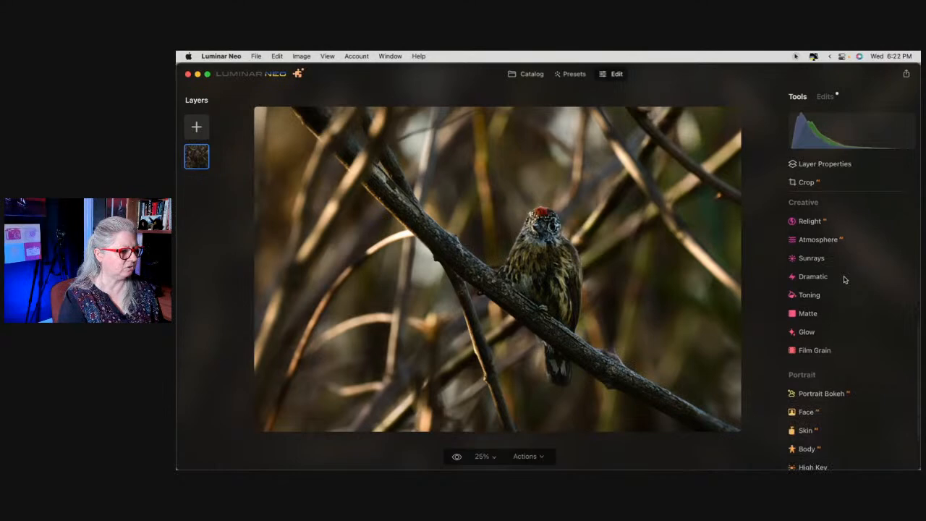
{"action": "left_click", "coordinate": [826, 328]}
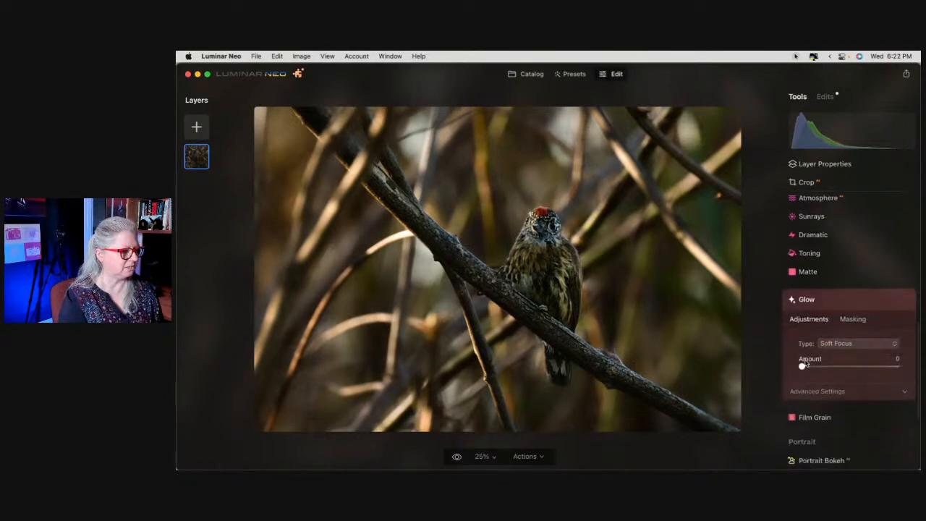
{"action": "left_click_drag", "start_coordinate": [823, 368], "coordinate": [873, 367]}
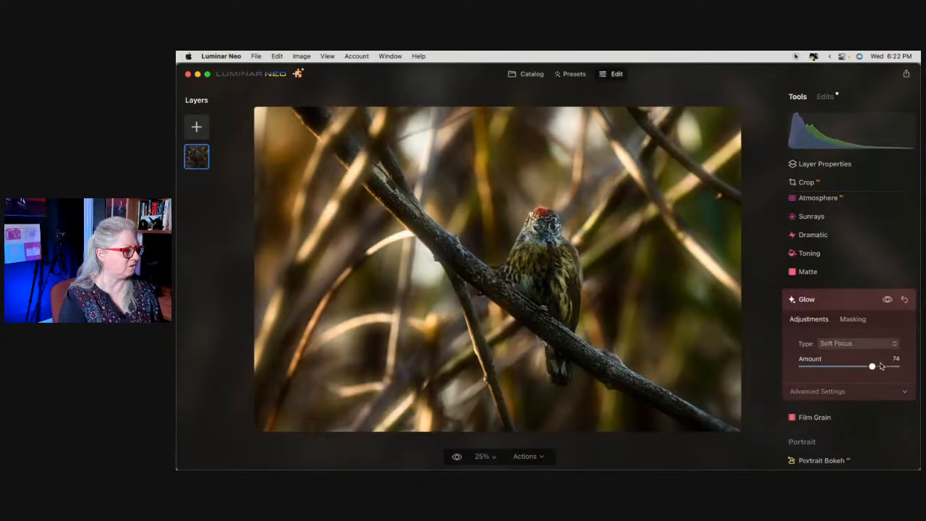
{"action": "left_click", "coordinate": [837, 392]}
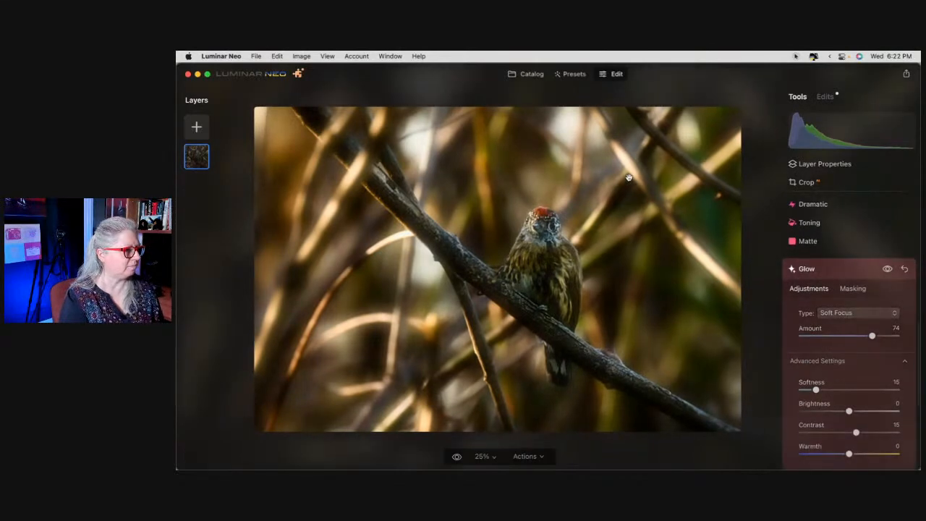
Try the Orton Effect and Orton Effect Soft glow types with Brightness -100 and Contrast -18.
{"action": "left_click", "coordinate": [834, 312]}
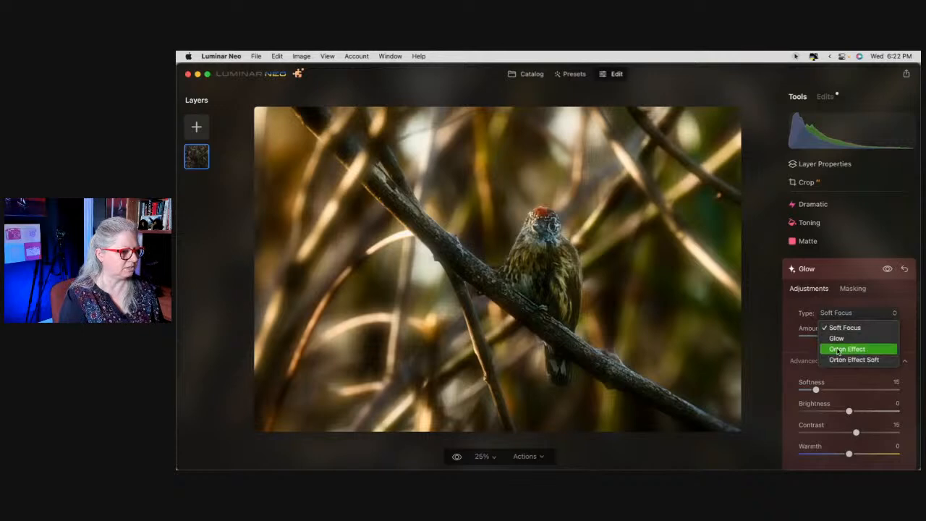
{"action": "left_click", "coordinate": [822, 410]}
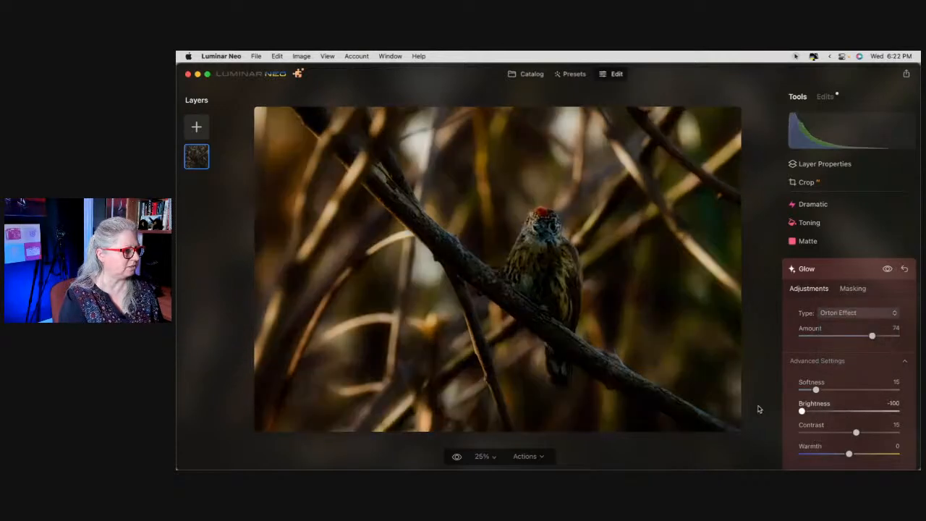
{"action": "left_click", "coordinate": [816, 432]}
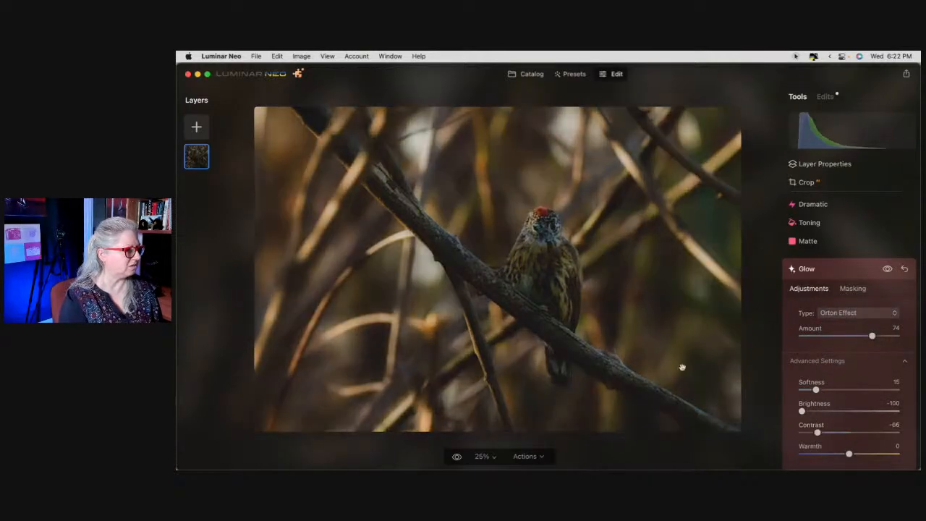
{"action": "left_click_drag", "start_coordinate": [817, 432], "coordinate": [841, 432]}
{"action": "left_click", "coordinate": [858, 313]}
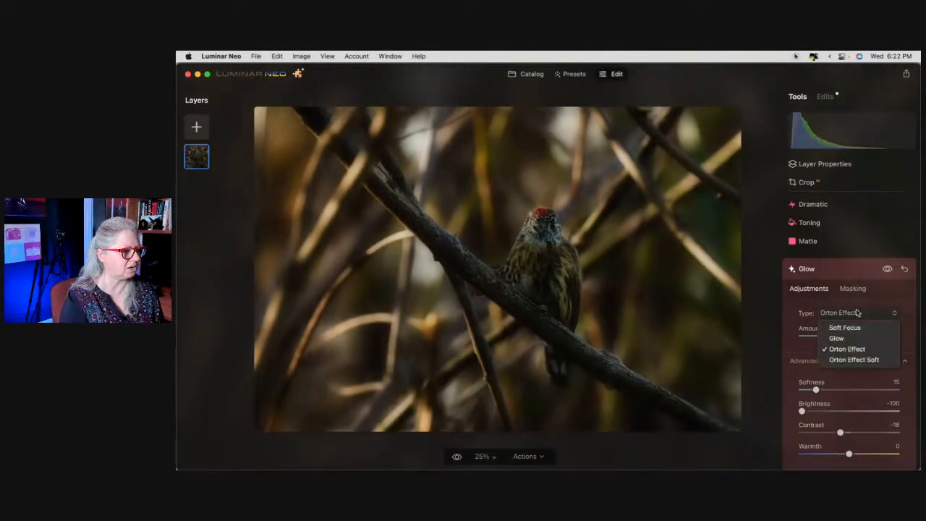
{"action": "left_click", "coordinate": [854, 360]}
Set the Glow type to Soft Focus with Amount 25, Softness 9, Brightness -45 and Contrast -6.
{"action": "left_click", "coordinate": [836, 313]}
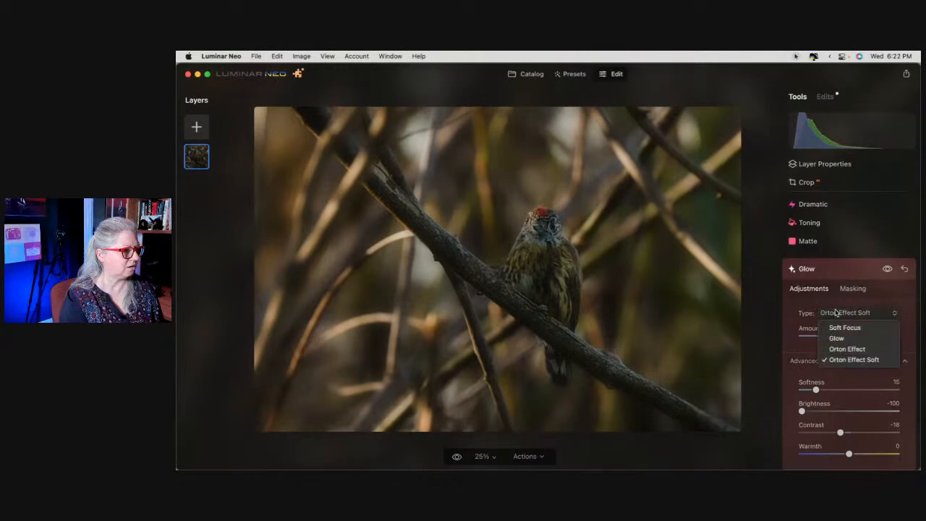
{"action": "left_click", "coordinate": [842, 328]}
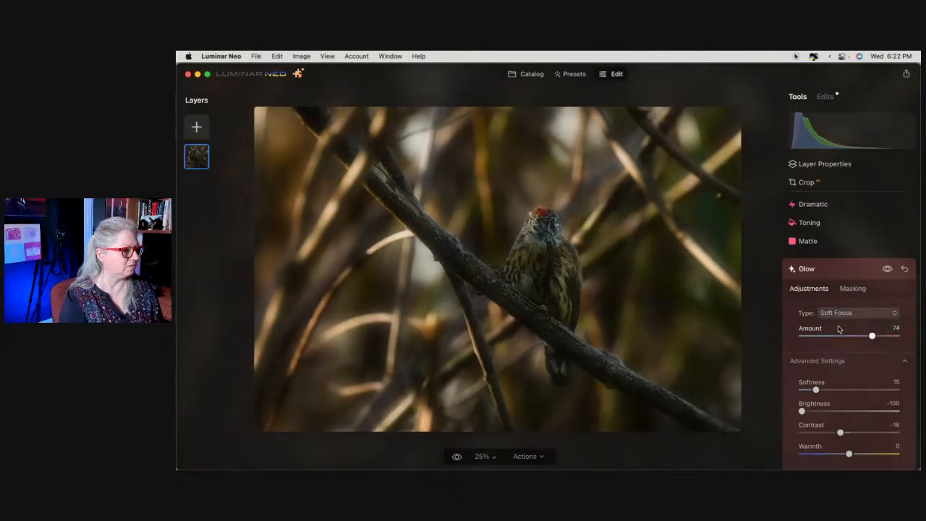
{"action": "left_click_drag", "start_coordinate": [817, 432], "coordinate": [846, 433]}
{"action": "left_click_drag", "start_coordinate": [803, 411], "coordinate": [811, 392]}
{"action": "mouse_move", "coordinate": [872, 335]}
{"action": "left_mouse_down"}
{"action": "mouse_move", "coordinate": [800, 337]}
{"action": "mouse_move", "coordinate": [827, 337]}
{"action": "left_mouse_up"}
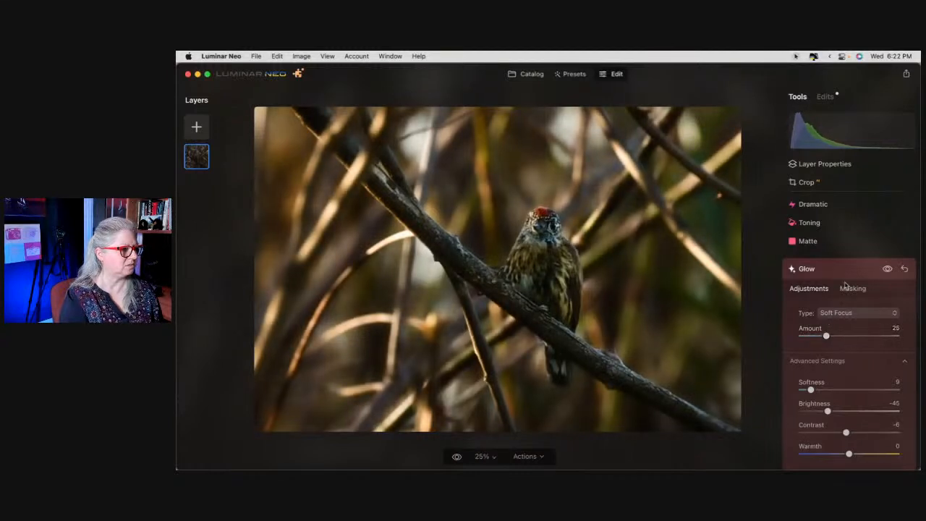
Paste the copied bird-and-branch mask onto Glow and invert it to limit the glow to the background.
{"action": "left_click", "coordinate": [852, 291]}
{"action": "left_click", "coordinate": [831, 384]}
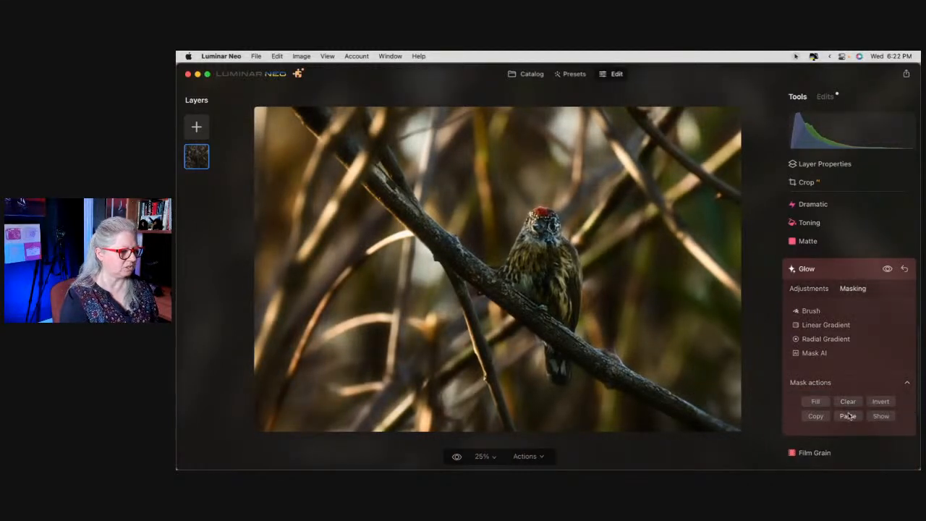
{"action": "left_click", "coordinate": [881, 403]}
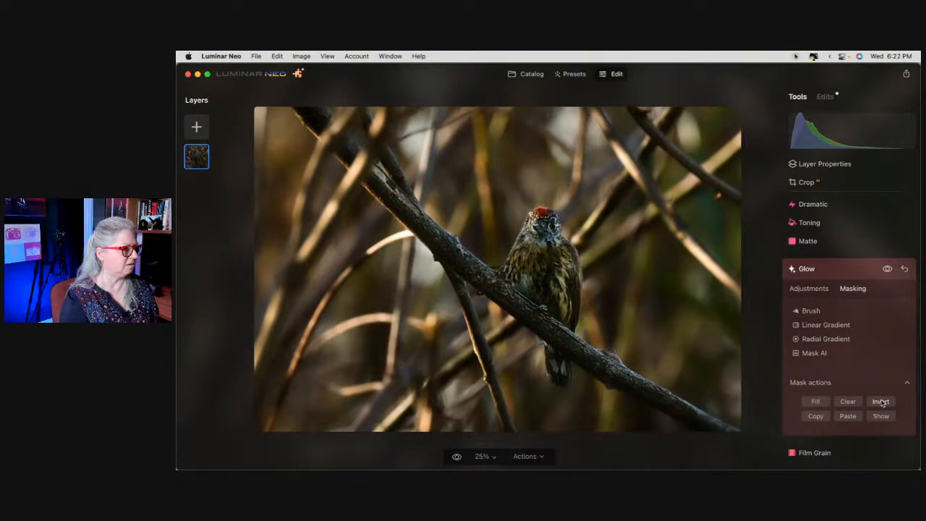
Invert the mask on Glow and compare the photo with and without the effect.
{"action": "left_click", "coordinate": [882, 403]}
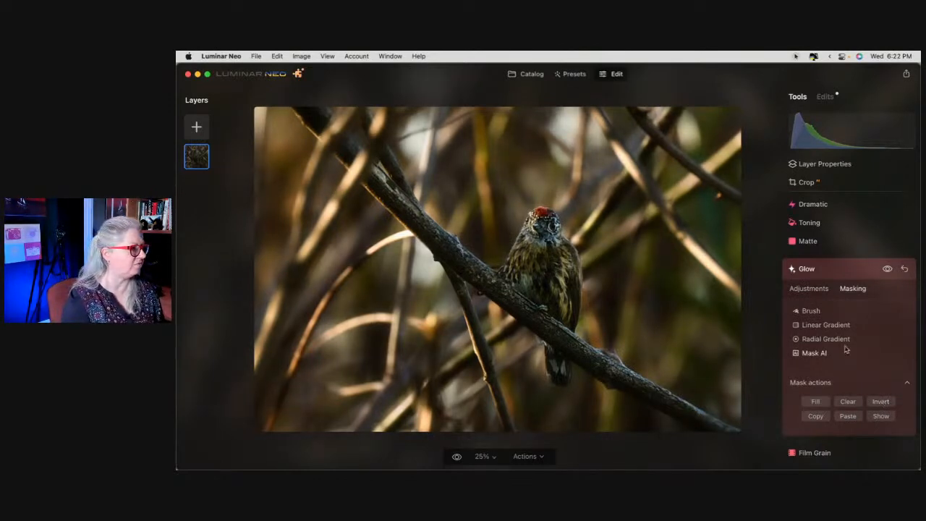
{"action": "left_click", "coordinate": [809, 289]}
{"action": "left_click", "coordinate": [887, 269]}
{"action": "left_click", "coordinate": [887, 269]}
{"action": "left_click", "coordinate": [887, 268]}
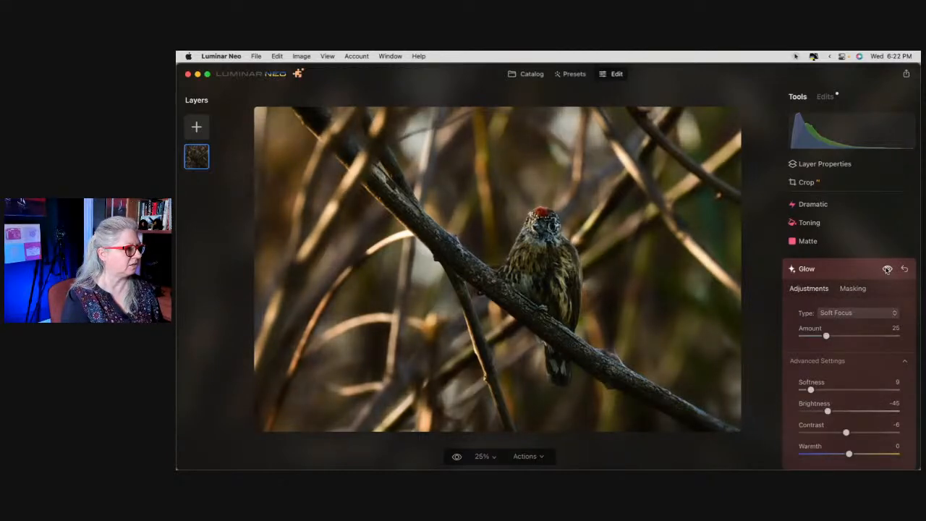
{"action": "left_click", "coordinate": [888, 269]}
Change the Glow type to Orton Effect with Brightness -100, check its visibility toggle and close the tool.
{"action": "left_click", "coordinate": [840, 313]}
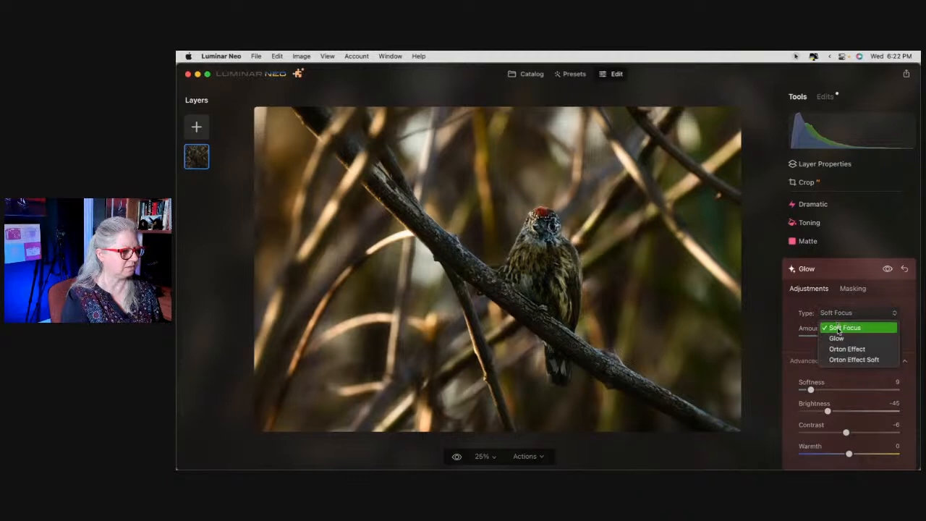
{"action": "left_click", "coordinate": [843, 349]}
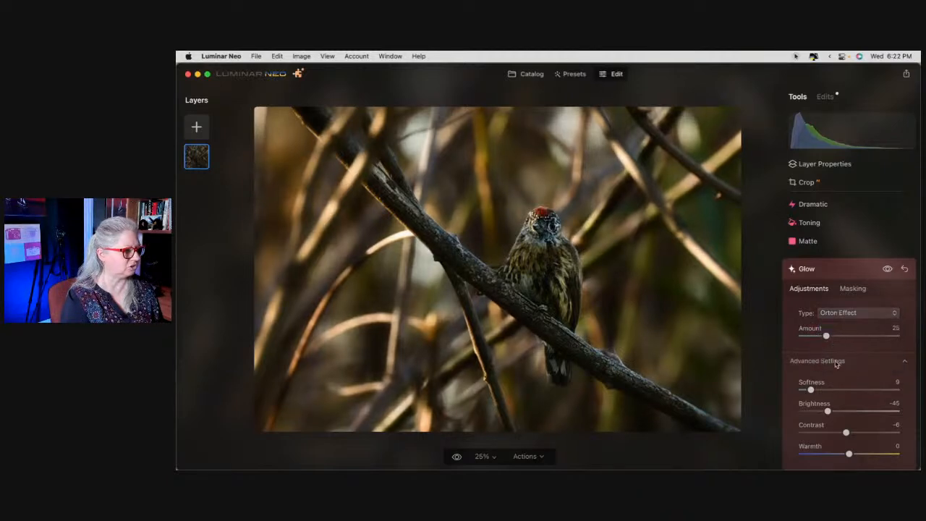
{"action": "left_click_drag", "start_coordinate": [829, 411], "coordinate": [802, 411]}
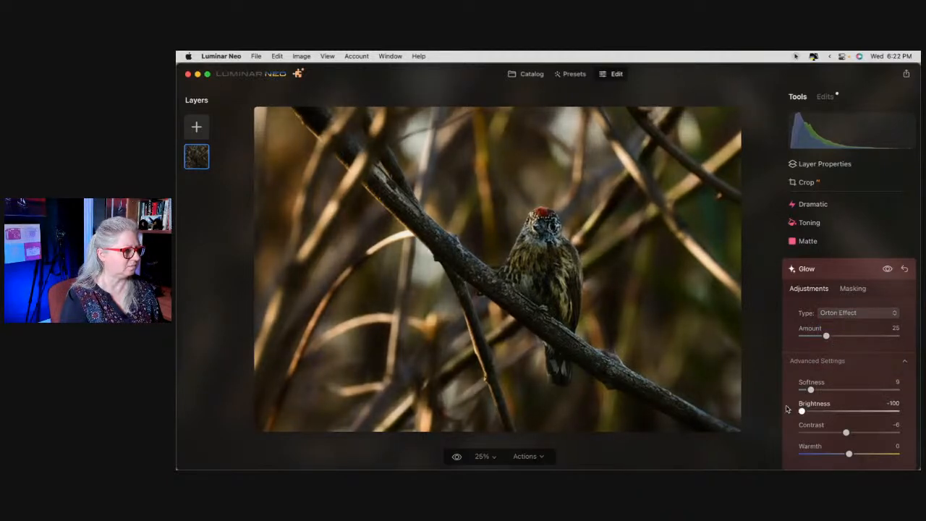
{"action": "left_click", "coordinate": [890, 270]}
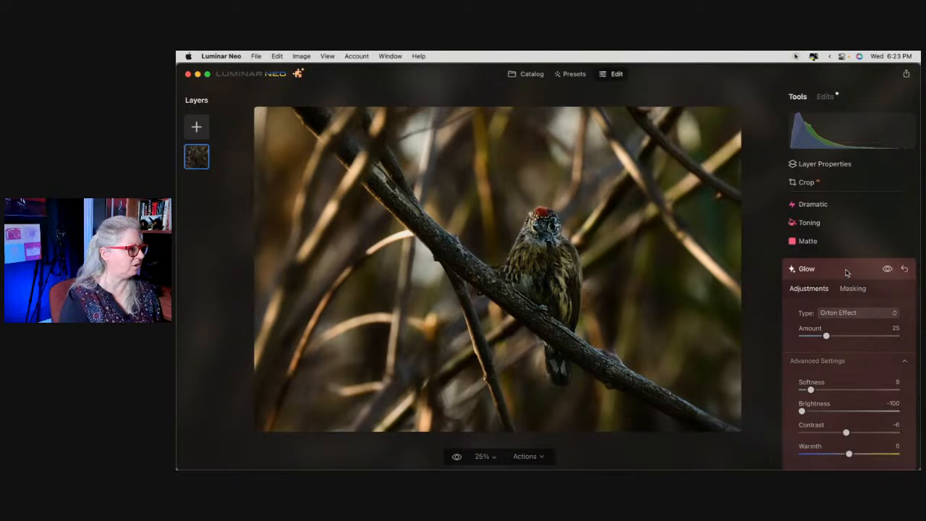
{"action": "left_click", "coordinate": [847, 270]}
Apply Mystical with Amount 86 and limit it to the background by pasting and inverting the copied mask.
{"action": "scroll", "coordinate": [847, 272], "scroll_direction": "up", "scroll_amount": 10}
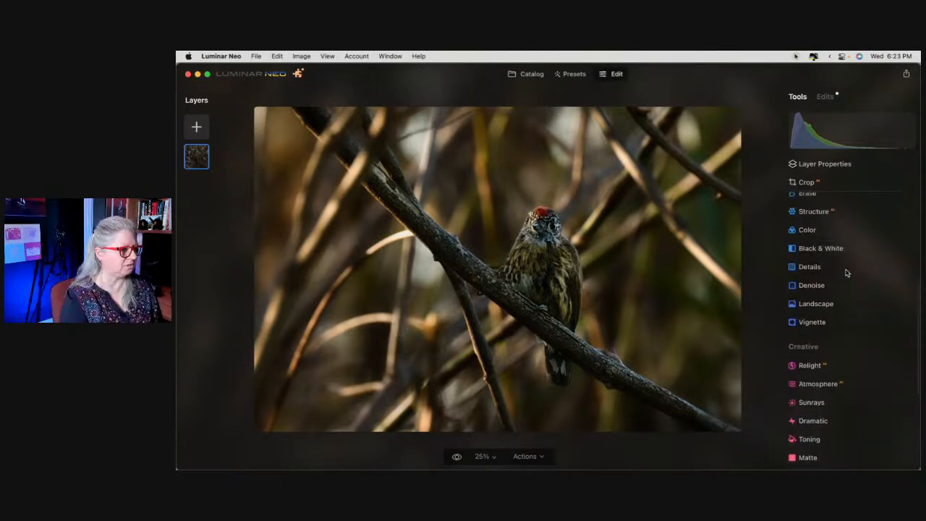
{"action": "left_click", "coordinate": [840, 269]}
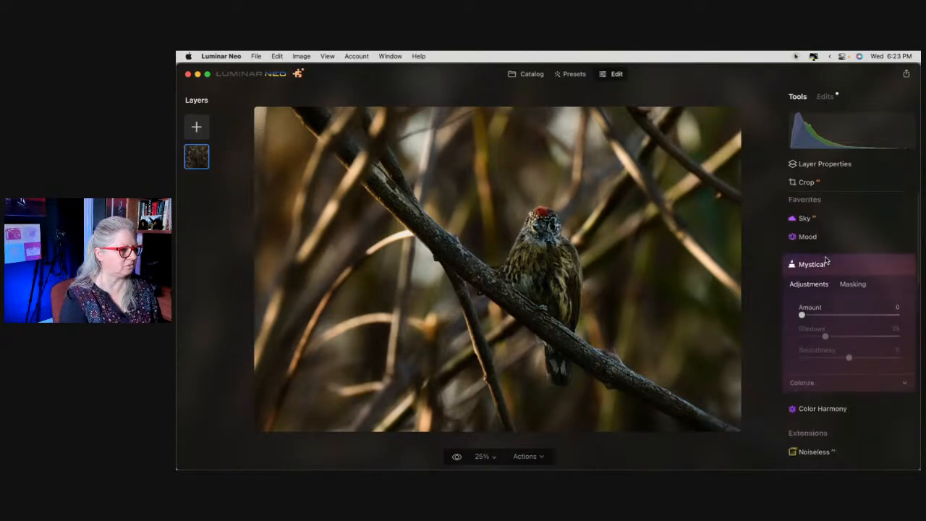
{"action": "left_click_drag", "start_coordinate": [871, 314], "coordinate": [887, 314]}
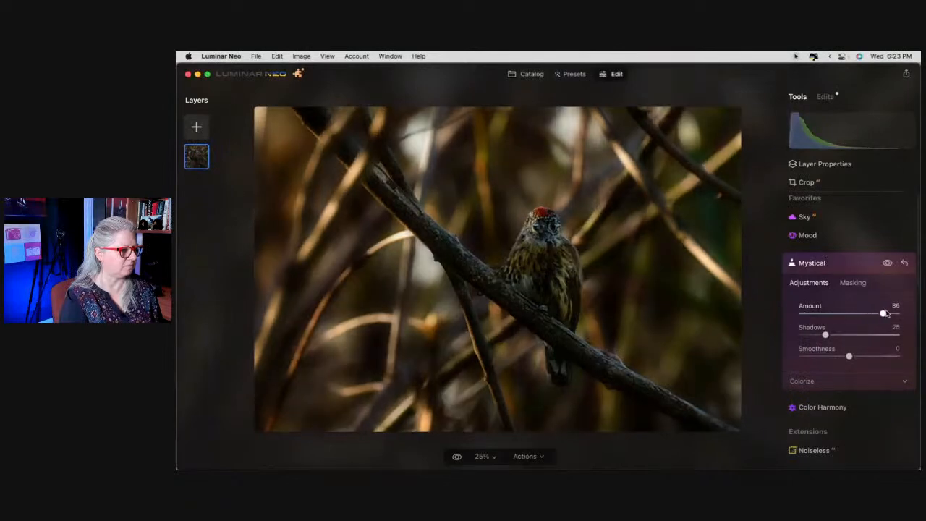
{"action": "left_click", "coordinate": [853, 283]}
{"action": "left_click", "coordinate": [832, 376]}
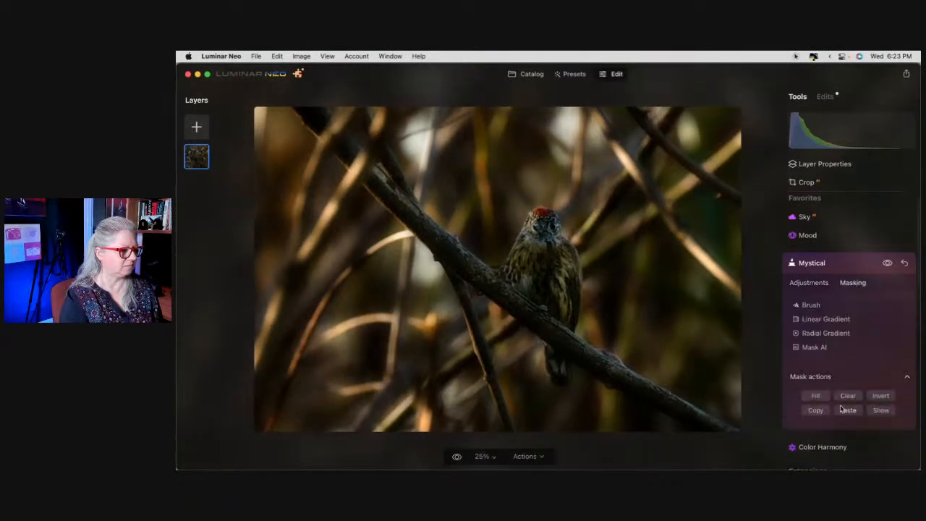
{"action": "left_click", "coordinate": [847, 410]}
{"action": "left_click", "coordinate": [882, 397]}
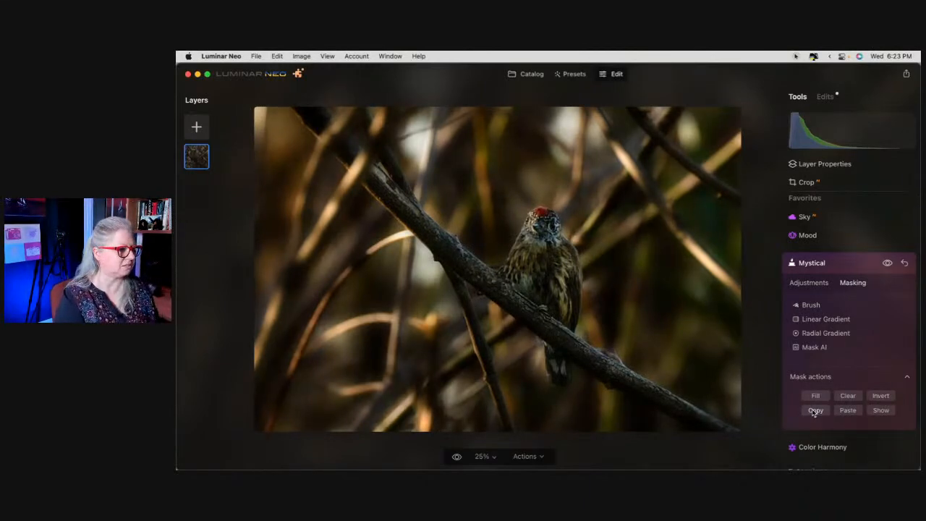
Set Mystical to Amount 38, Shadows 37, Smoothness 80 and Warmth -11, and compare the photo with and without it.
{"action": "left_click", "coordinate": [819, 282]}
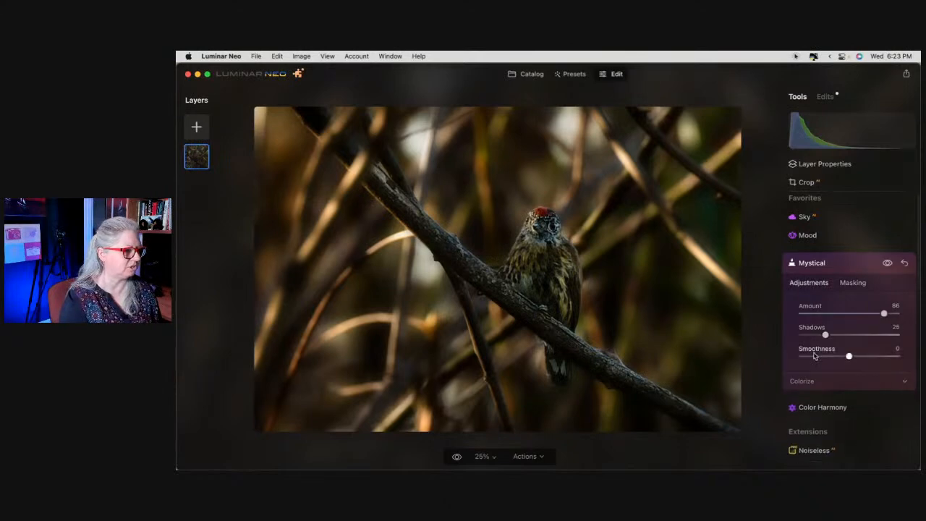
{"action": "left_click", "coordinate": [818, 382]}
{"action": "scroll", "coordinate": [855, 323], "scroll_direction": "down", "scroll_amount": 1}
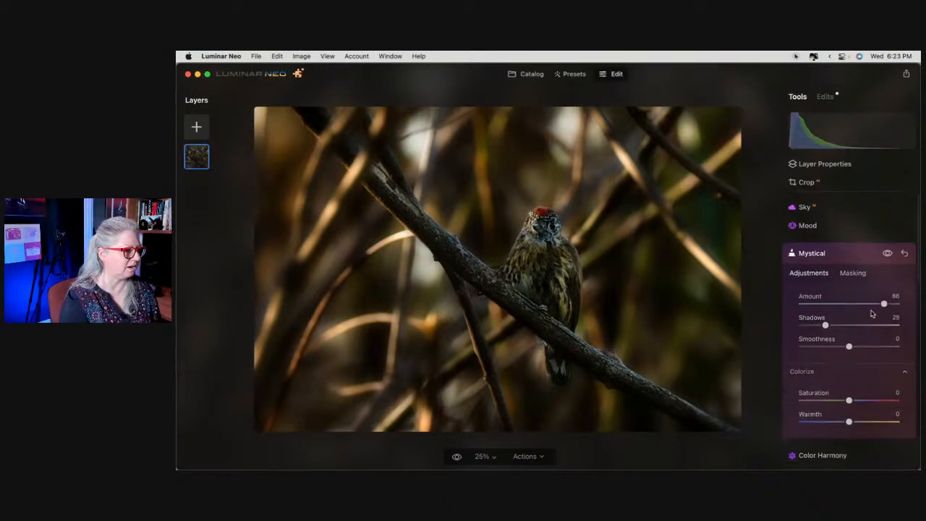
{"action": "left_click_drag", "start_coordinate": [884, 304], "coordinate": [887, 346]}
{"action": "mouse_move", "coordinate": [852, 423]}
{"action": "left_mouse_down"}
{"action": "mouse_move", "coordinate": [788, 419]}
{"action": "mouse_move", "coordinate": [911, 422]}
{"action": "mouse_move", "coordinate": [844, 419]}
{"action": "left_mouse_up"}
{"action": "left_click", "coordinate": [888, 253]}
{"action": "left_click", "coordinate": [888, 252]}
{"action": "left_click", "coordinate": [888, 253]}
{"action": "left_click", "coordinate": [888, 252]}
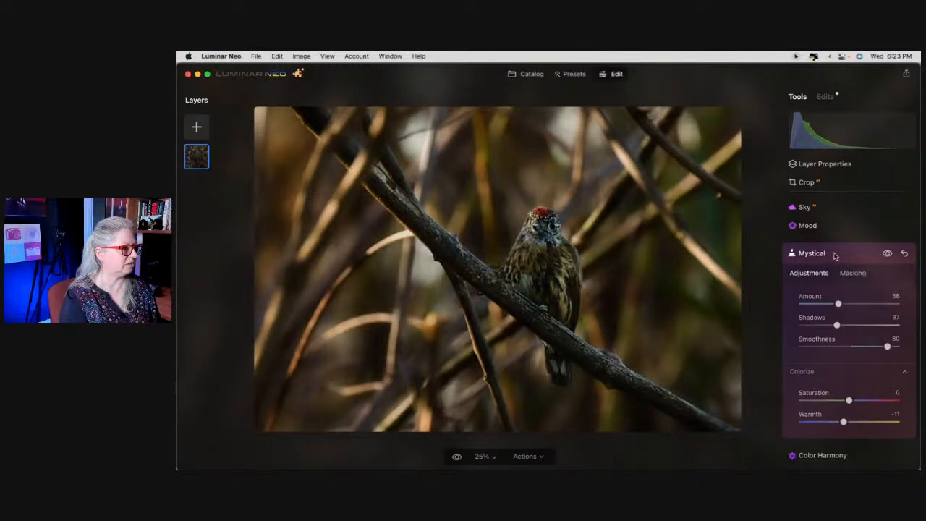
{"action": "left_click", "coordinate": [845, 254]}
Apply Relight with Brightness Near 62, Brightness Far -45 and Depth 100, with its advanced settings expanded.
{"action": "scroll", "coordinate": [843, 257], "scroll_direction": "down", "scroll_amount": 10}
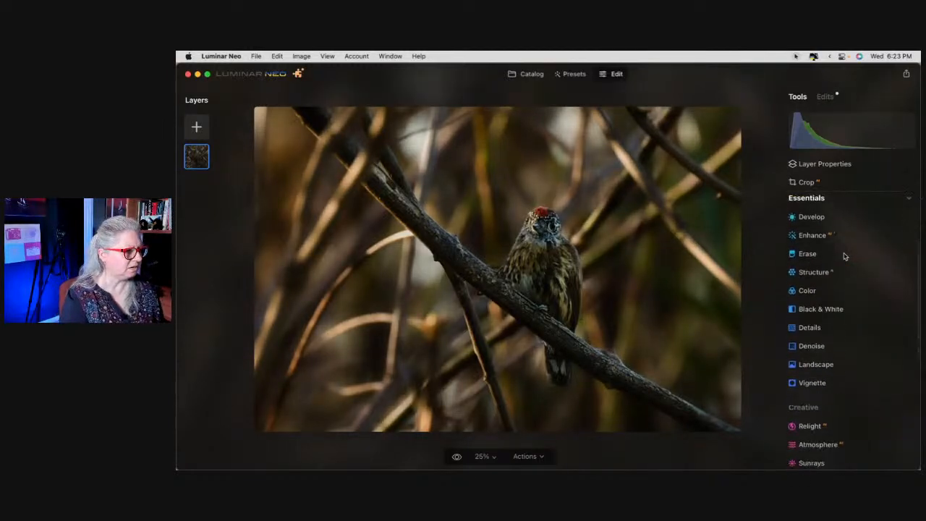
{"action": "scroll", "coordinate": [845, 257], "scroll_direction": "down", "scroll_amount": 2}
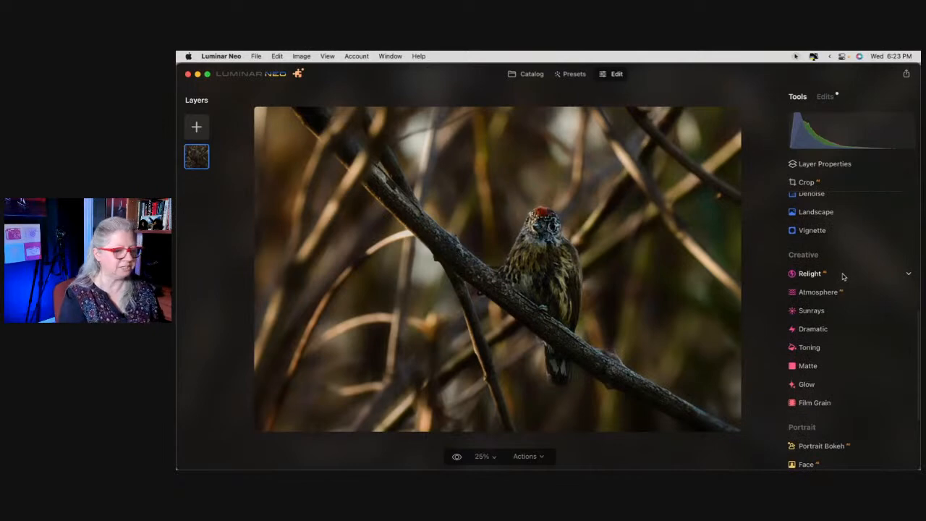
{"action": "left_click", "coordinate": [844, 275]}
{"action": "scroll", "coordinate": [845, 276], "scroll_direction": "down", "scroll_amount": 1}
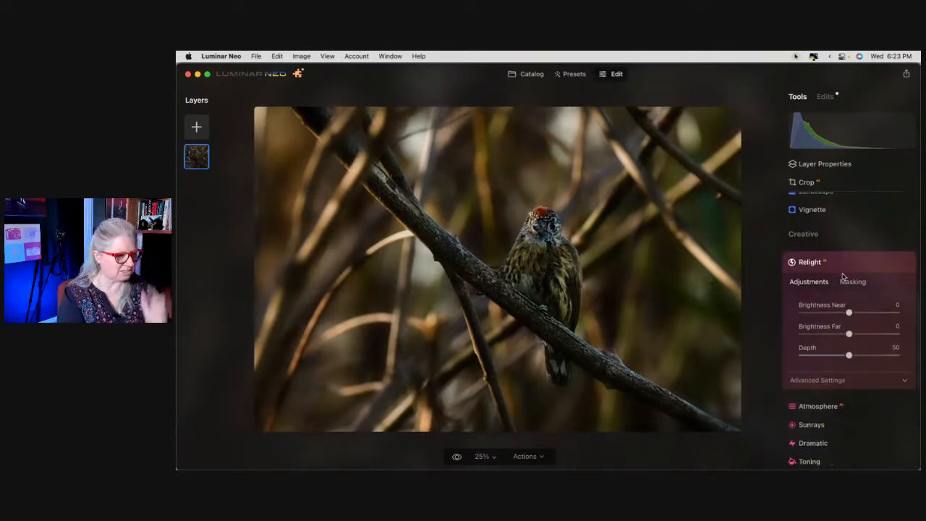
{"action": "left_click", "coordinate": [831, 373]}
{"action": "scroll", "coordinate": [827, 317], "scroll_direction": "down", "scroll_amount": 1}
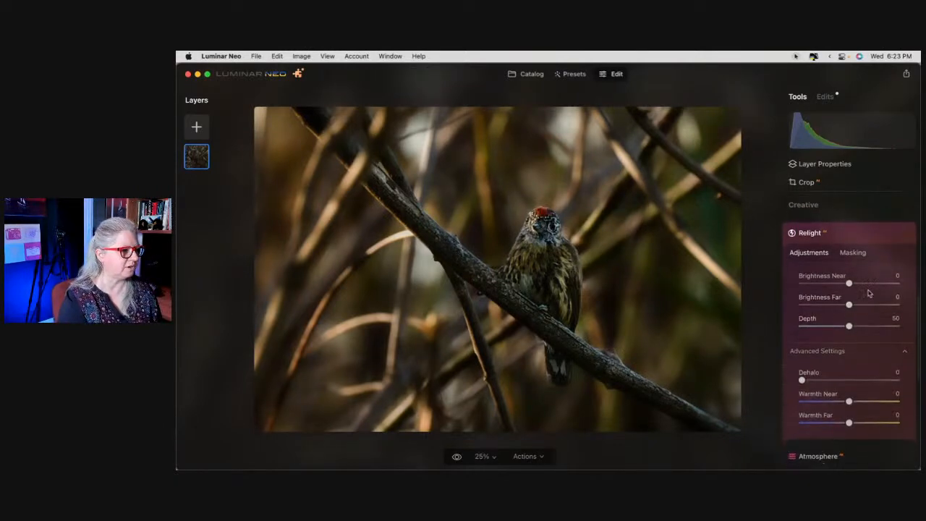
{"action": "left_click_drag", "start_coordinate": [850, 284], "coordinate": [881, 284]}
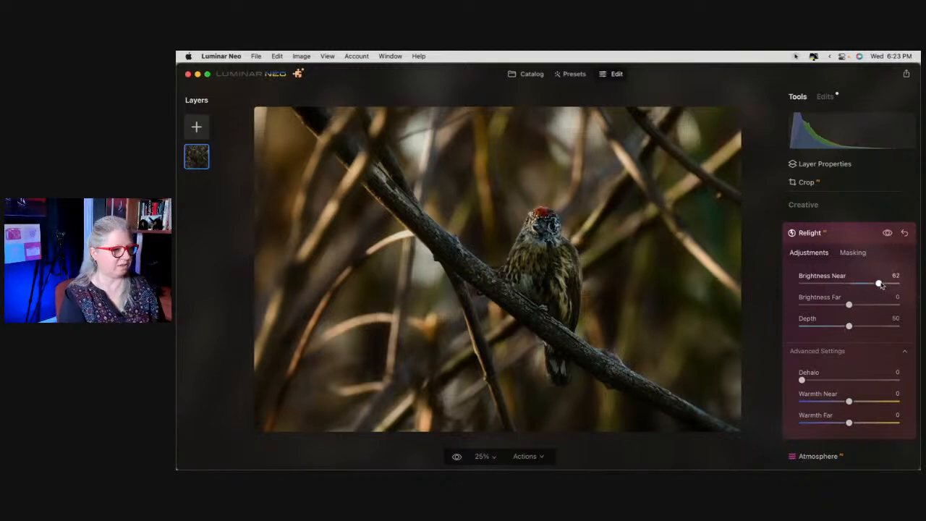
{"action": "left_click_drag", "start_coordinate": [849, 304], "coordinate": [899, 327]}
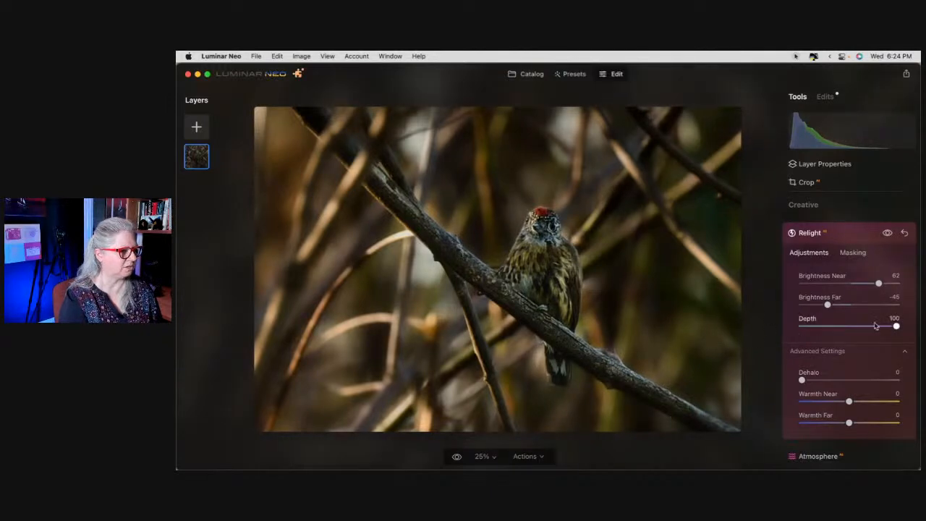
Set Relight's Depth to 19, Brightness Far to -23 and Brightness Near to 63.
{"action": "left_click_drag", "start_coordinate": [896, 327], "coordinate": [812, 331]}
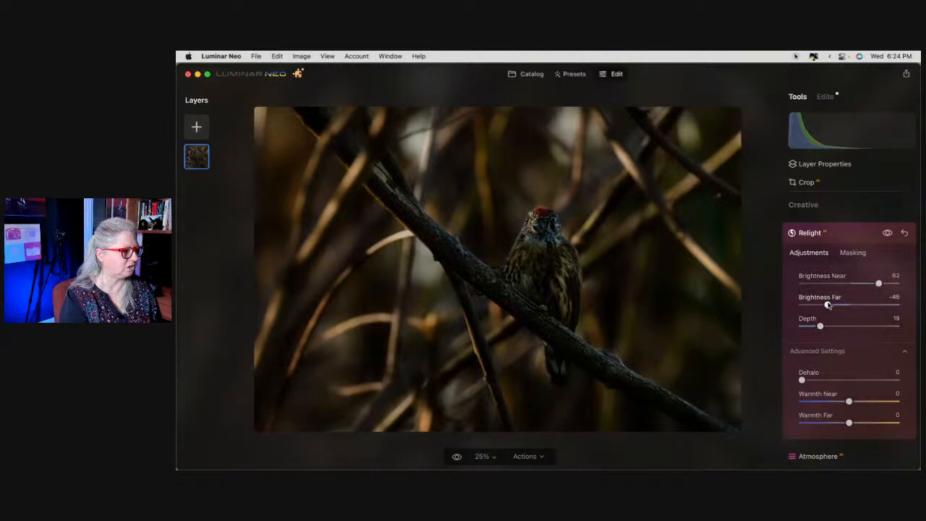
{"action": "left_click_drag", "start_coordinate": [828, 305], "coordinate": [839, 305]}
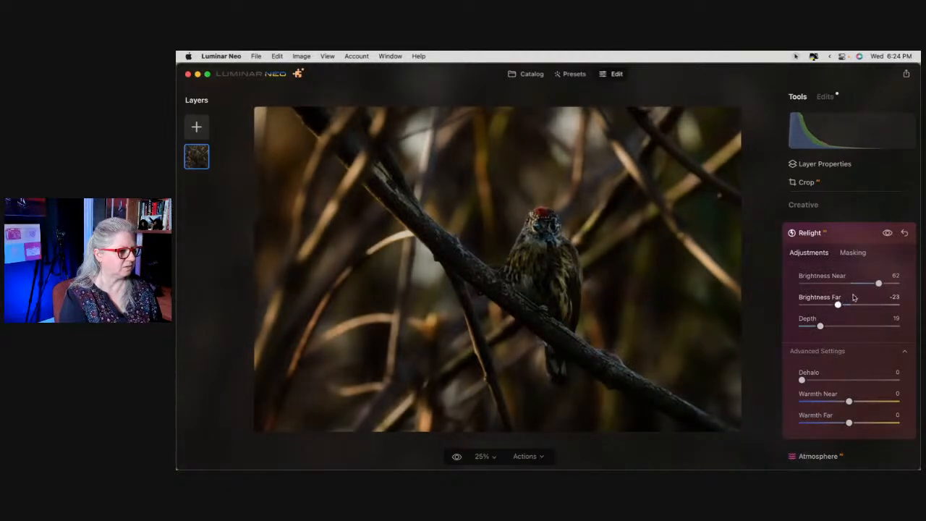
{"action": "mouse_move", "coordinate": [879, 283]}
{"action": "left_mouse_down"}
{"action": "mouse_move", "coordinate": [840, 283]}
{"action": "mouse_move", "coordinate": [880, 282]}
{"action": "left_mouse_up"}
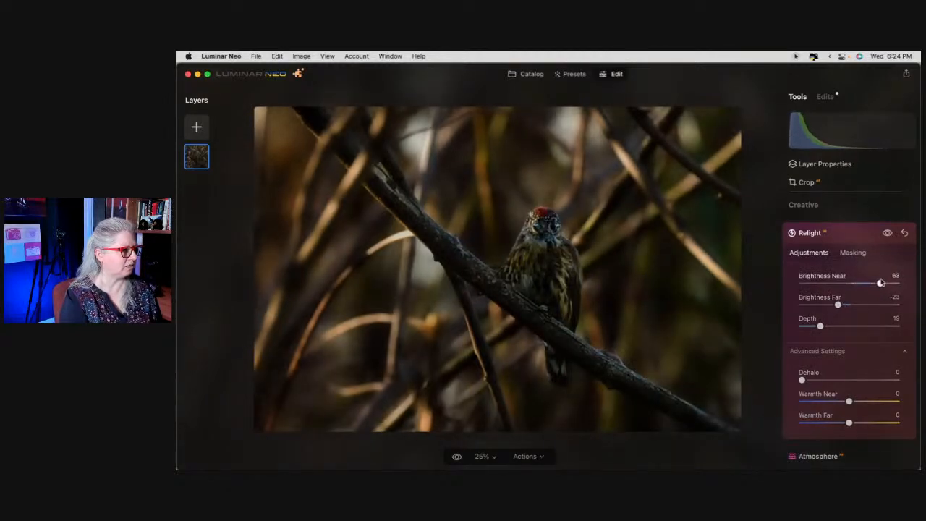
Paste the copied bird-and-branch mask onto the Relight adjustment.
{"action": "left_click", "coordinate": [851, 252]}
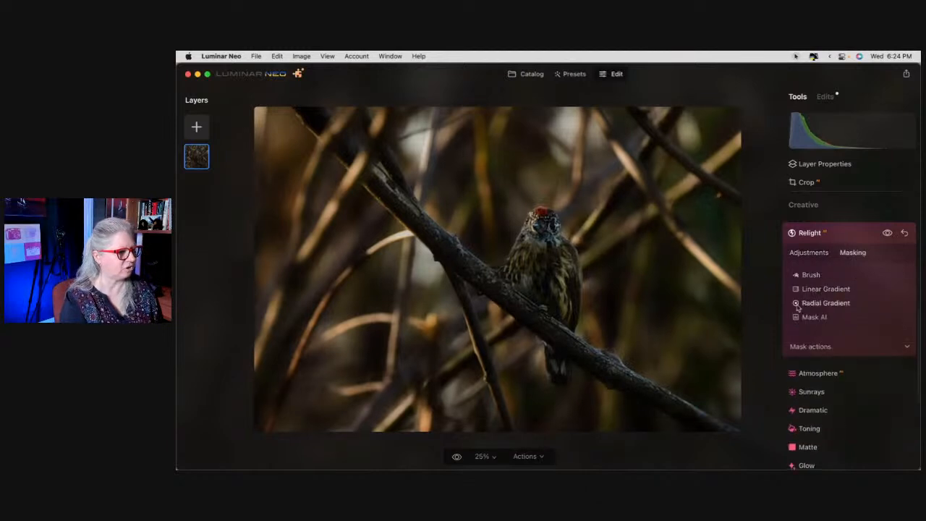
{"action": "left_click", "coordinate": [810, 347]}
{"action": "left_click", "coordinate": [848, 384]}
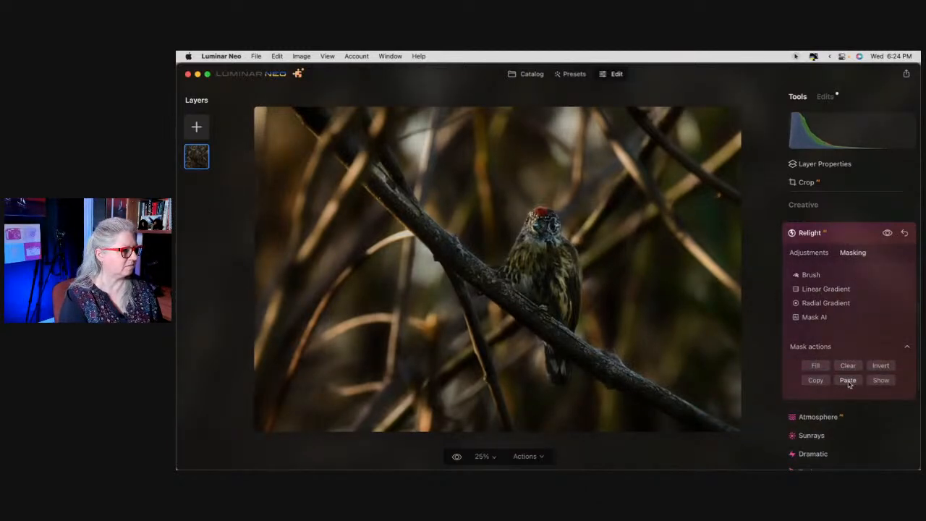
Check Relight on and off, set its Brightness Far to -11 and reset Brightness Near to 0.
{"action": "left_click", "coordinate": [810, 257]}
{"action": "left_click", "coordinate": [887, 232]}
{"action": "left_click", "coordinate": [888, 233]}
{"action": "left_click_drag", "start_coordinate": [838, 304], "coordinate": [844, 304]}
{"action": "double_click", "coordinate": [857, 283]}
Compare the photo with and without Relight, close the tool, and compare the full edit against the original.
{"action": "left_click", "coordinate": [888, 233]}
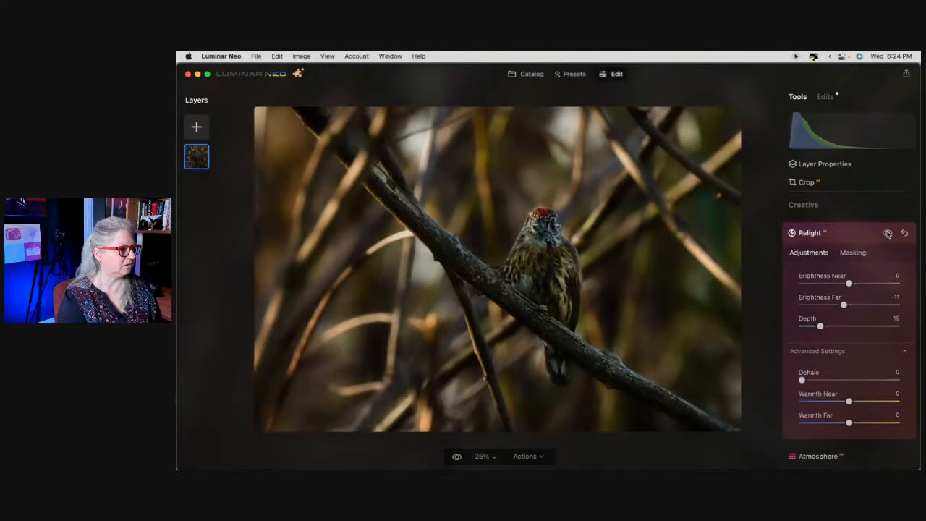
{"action": "left_click", "coordinate": [888, 233]}
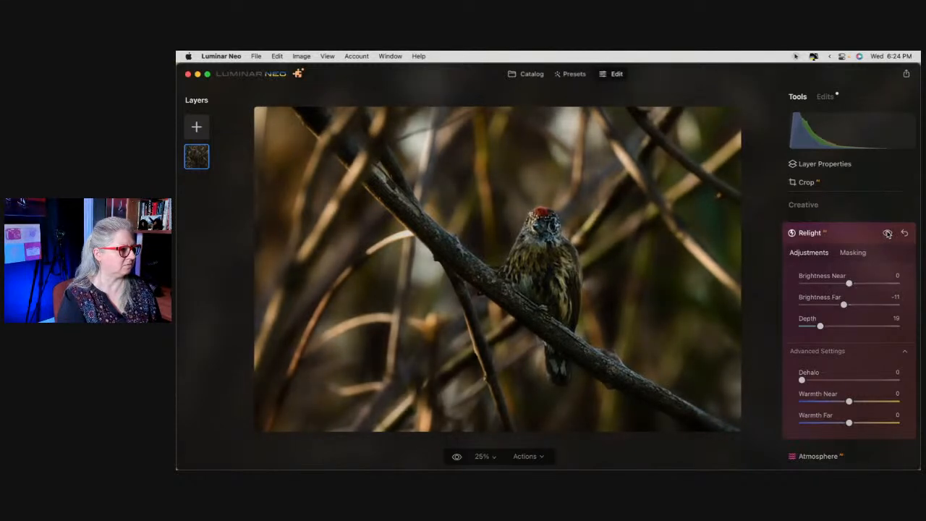
{"action": "left_click", "coordinate": [839, 236]}
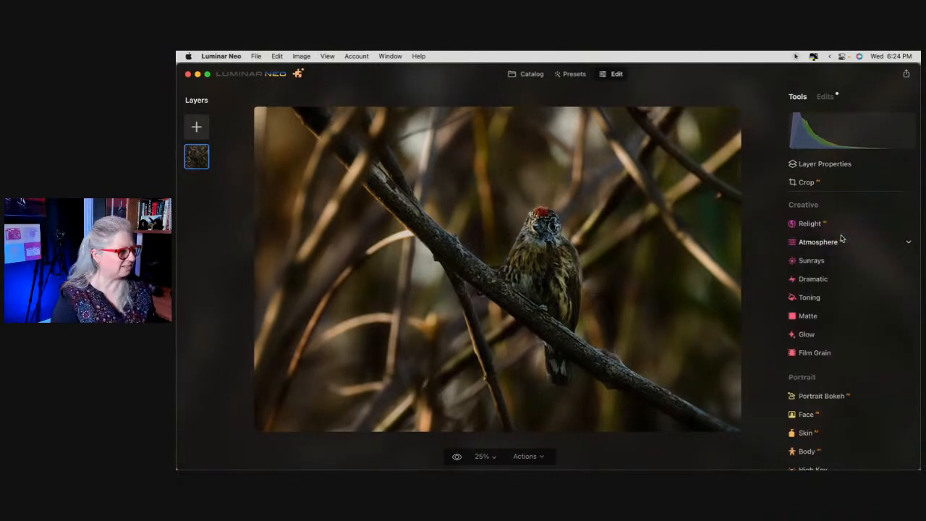
{"action": "key", "text": "backslash"}
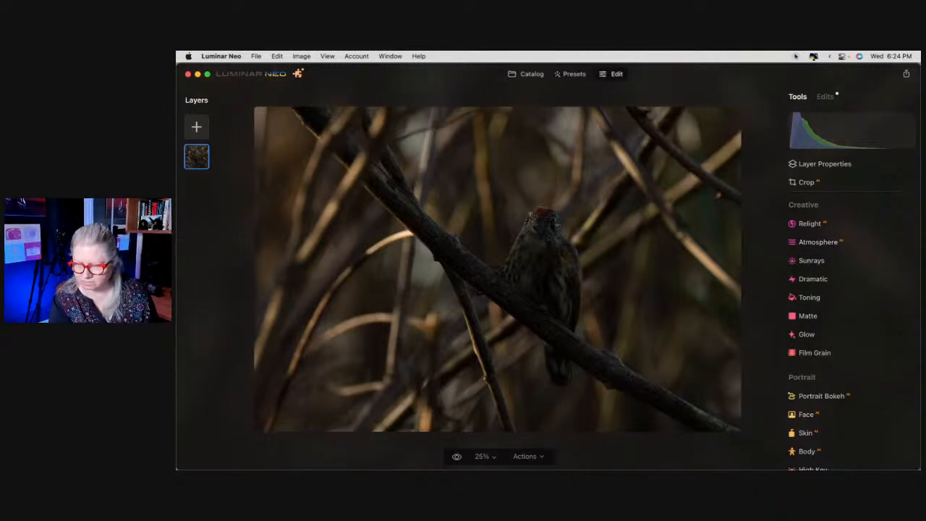
{"action": "key", "text": "backslash"}
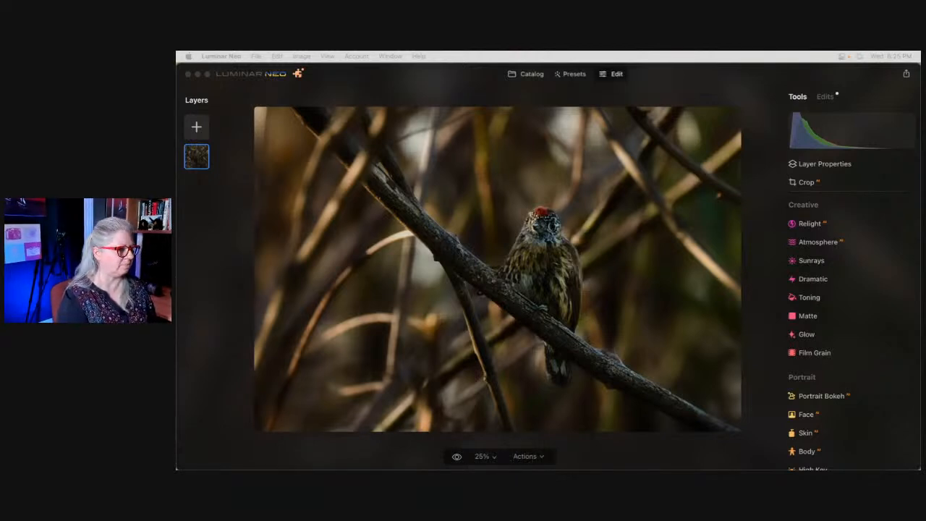
Reopen the applied non-RAW Develop edit and warm its white balance to Temperature 3.
{"action": "left_click", "coordinate": [766, 278]}
{"action": "scroll", "coordinate": [840, 312], "scroll_direction": "up", "scroll_amount": 6}
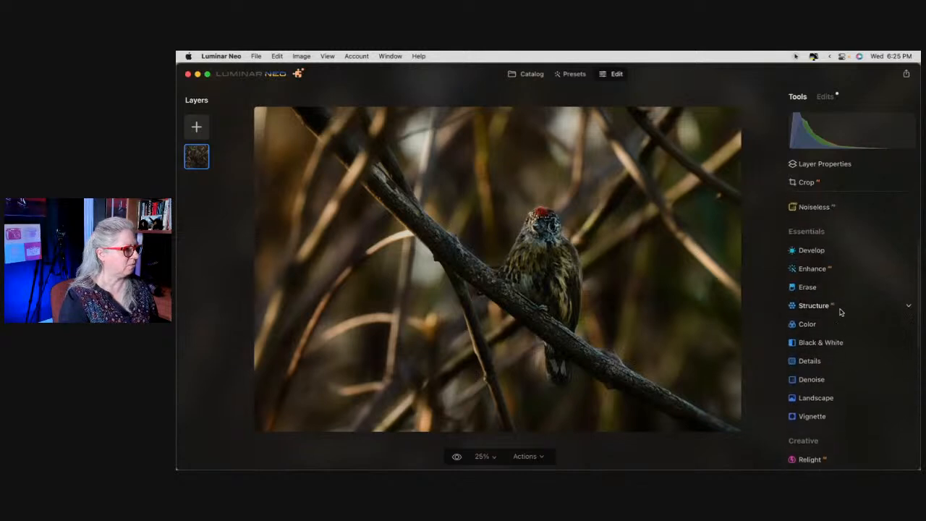
{"action": "left_click", "coordinate": [825, 96]}
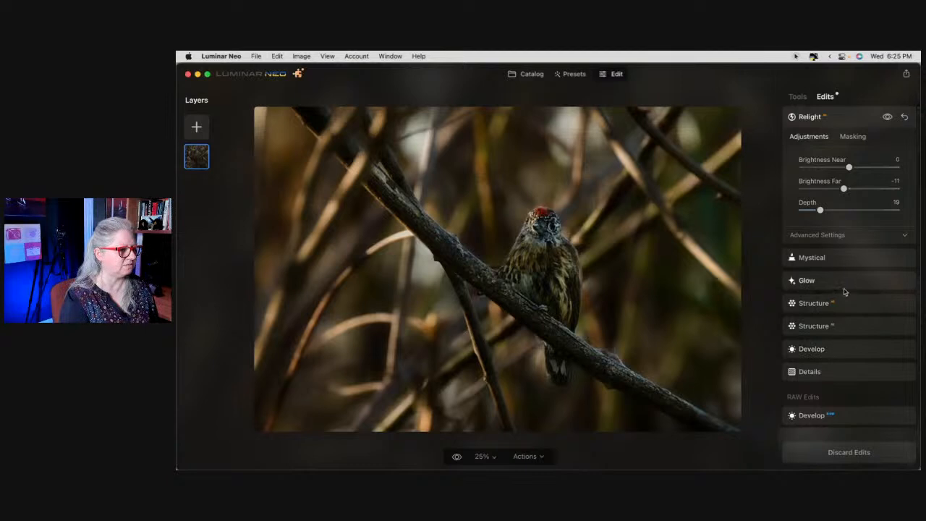
{"action": "left_click", "coordinate": [839, 353]}
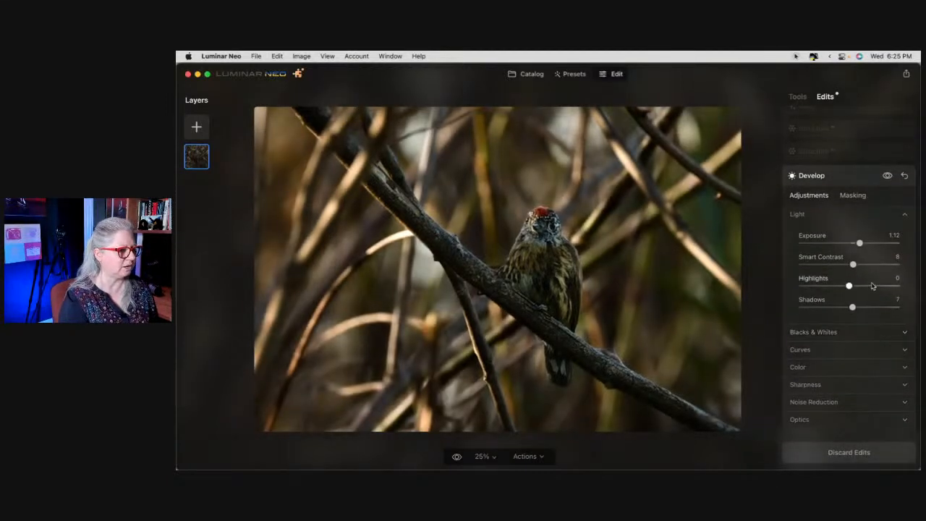
{"action": "scroll", "coordinate": [872, 286], "scroll_direction": "down", "scroll_amount": 2}
{"action": "left_click", "coordinate": [799, 328]}
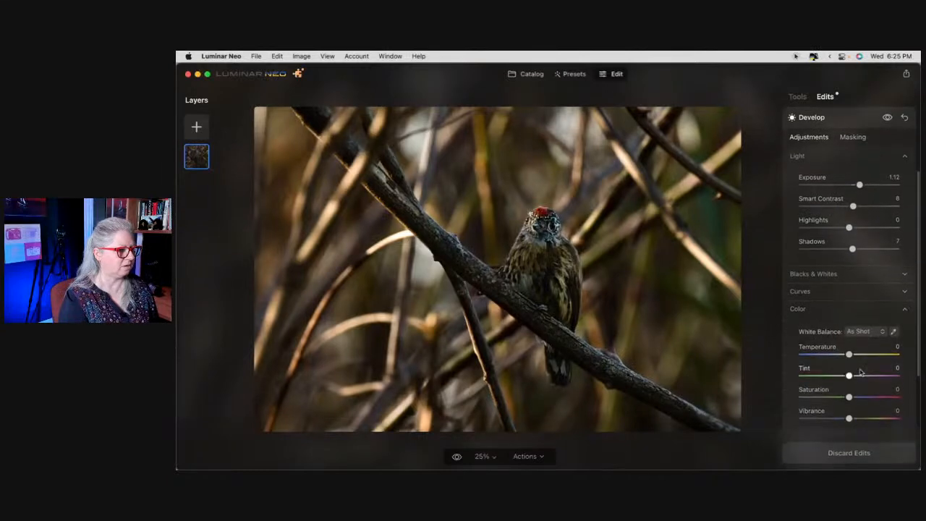
{"action": "left_click_drag", "start_coordinate": [849, 353], "coordinate": [850, 353]}
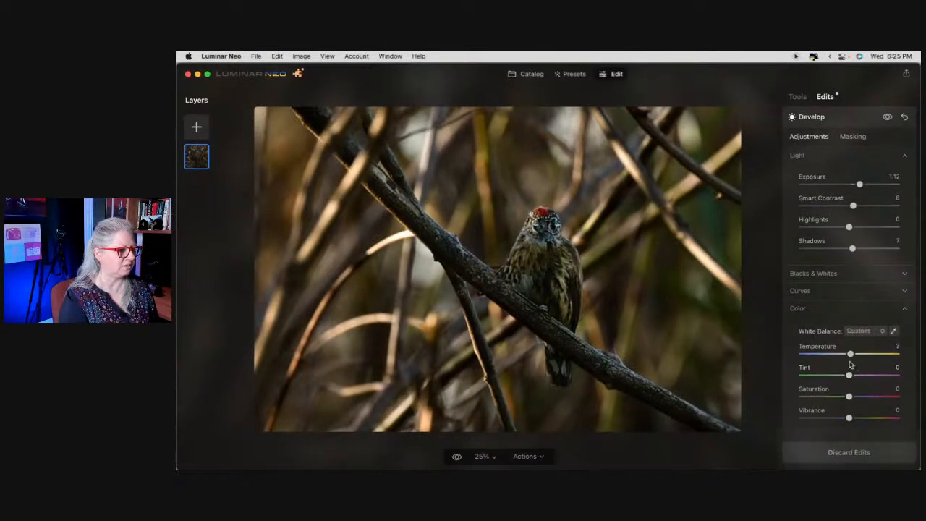
Warm the applied Develop edit to Temperature 14, set its Tint to 17 and close it.
{"action": "left_click_drag", "start_coordinate": [854, 376], "coordinate": [855, 354]}
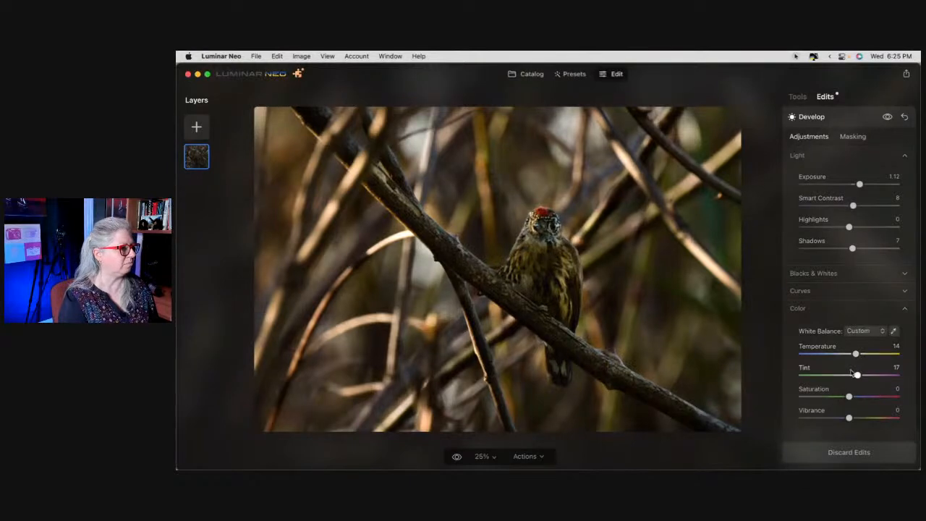
{"action": "scroll", "coordinate": [847, 217], "scroll_direction": "up", "scroll_amount": 5}
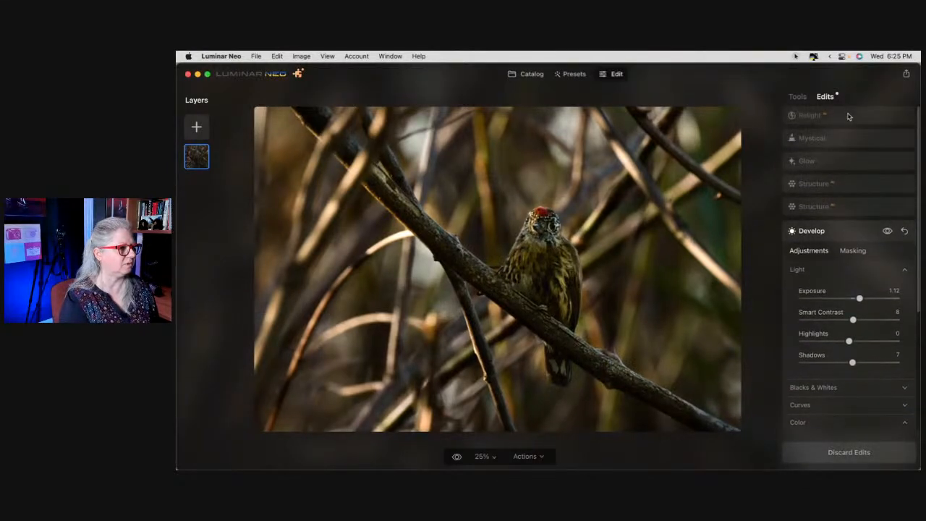
{"action": "left_click", "coordinate": [848, 117]}
Add a new Develop adjustment with Exposure -1.18 and Highlights -100, and reset its Smart Contrast to 0.
{"action": "left_click", "coordinate": [798, 97]}
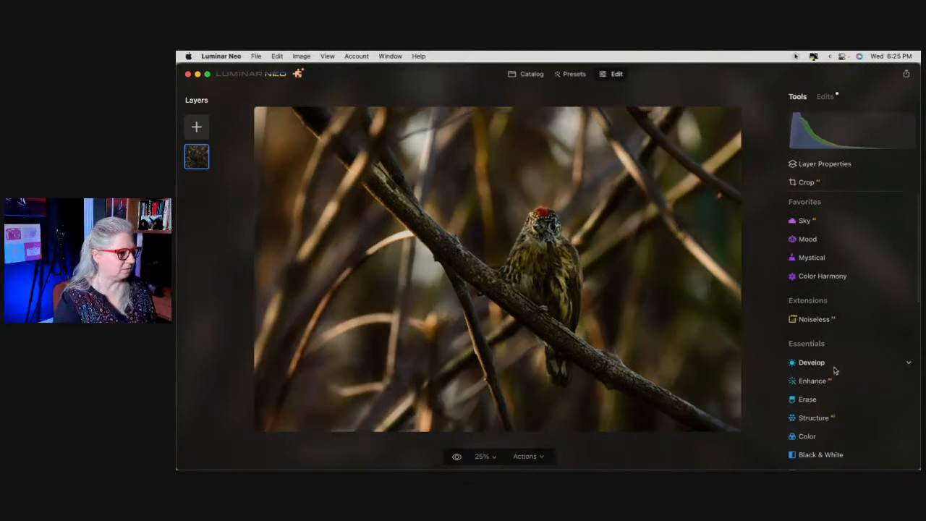
{"action": "left_click", "coordinate": [838, 364]}
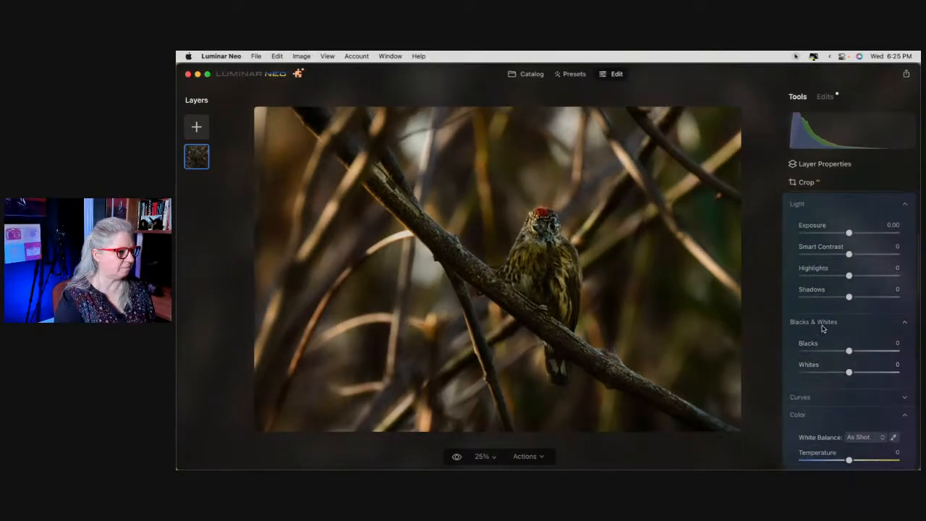
{"action": "left_click_drag", "start_coordinate": [825, 277], "coordinate": [787, 276]}
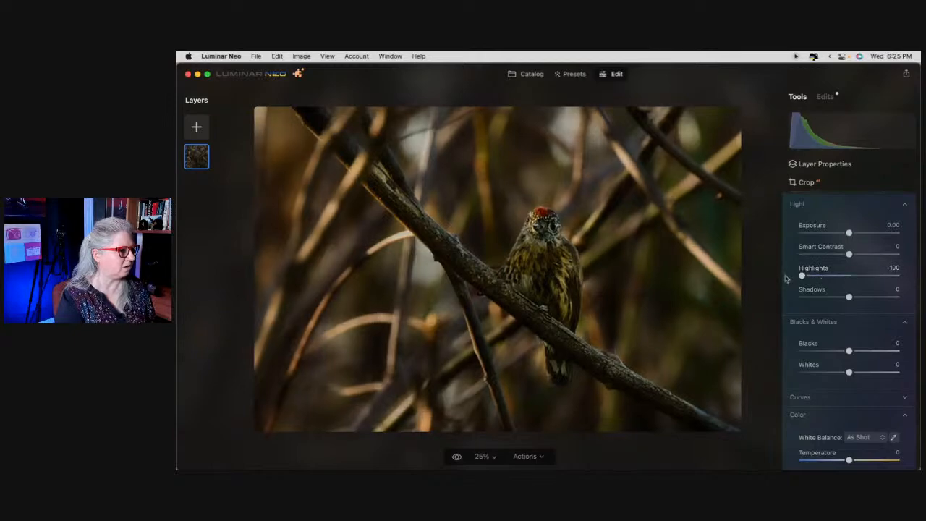
{"action": "left_click_drag", "start_coordinate": [849, 233], "coordinate": [838, 256]}
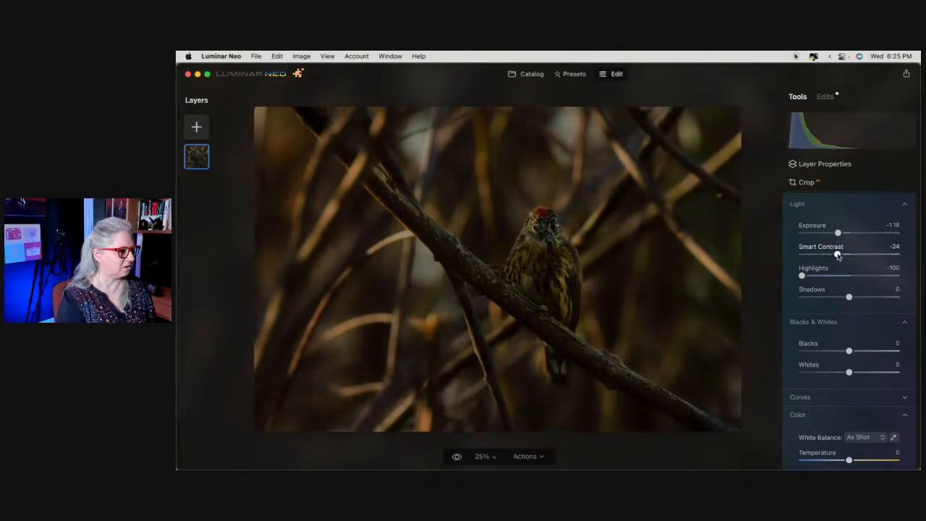
{"action": "double_click", "coordinate": [838, 256]}
Shape the new Develop tone curve, pulling the upper tones down and lifting the shadows slightly.
{"action": "left_click", "coordinate": [805, 325]}
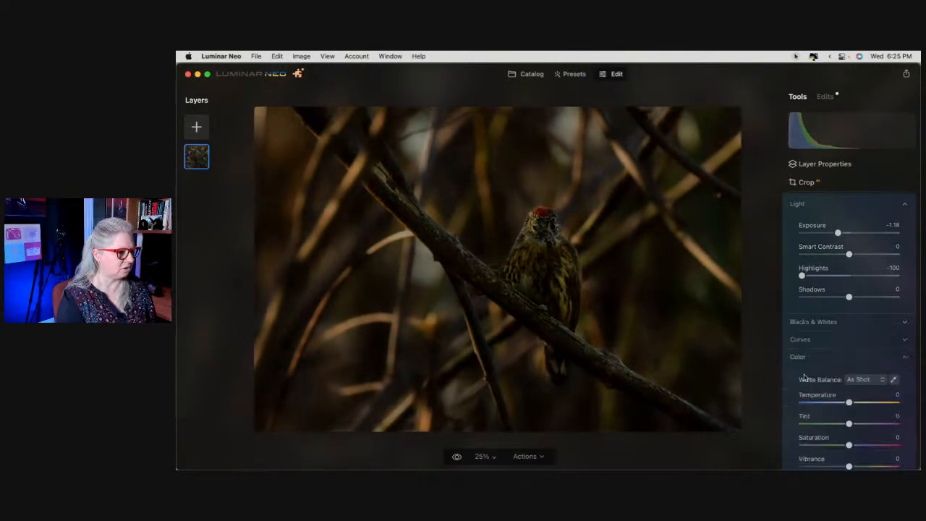
{"action": "left_click", "coordinate": [804, 340]}
{"action": "scroll", "coordinate": [818, 362], "scroll_direction": "down", "scroll_amount": 3}
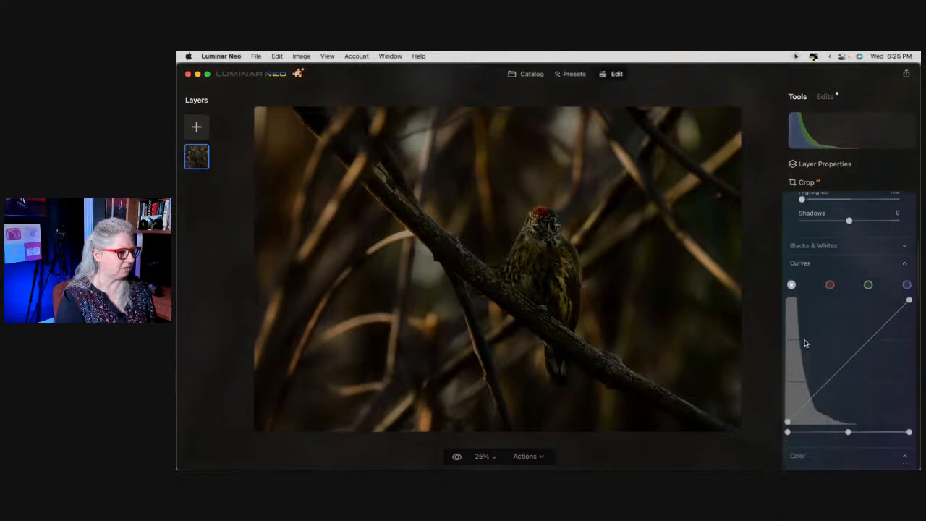
{"action": "left_click_drag", "start_coordinate": [876, 334], "coordinate": [881, 338]}
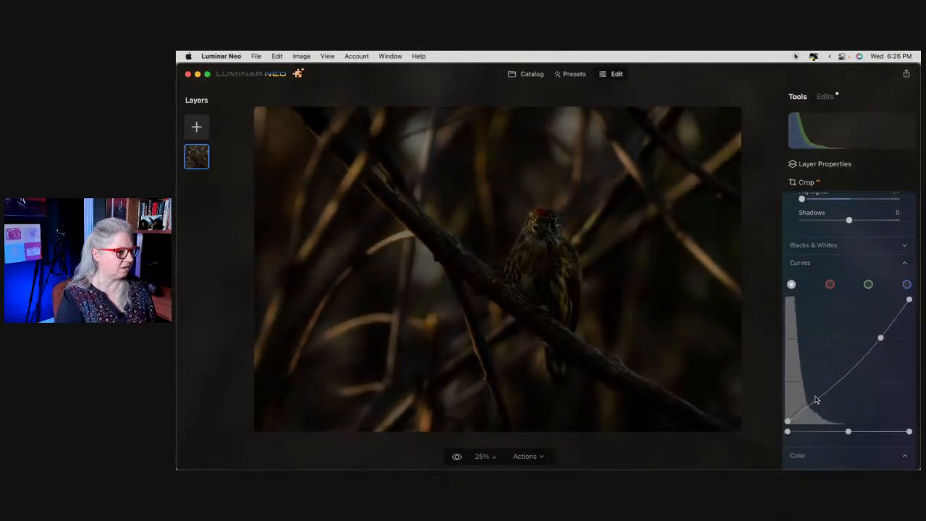
{"action": "left_click_drag", "start_coordinate": [819, 396], "coordinate": [816, 389]}
Paste the copied mask onto the new Develop adjustment.
{"action": "scroll", "coordinate": [849, 217], "scroll_direction": "up", "scroll_amount": 5}
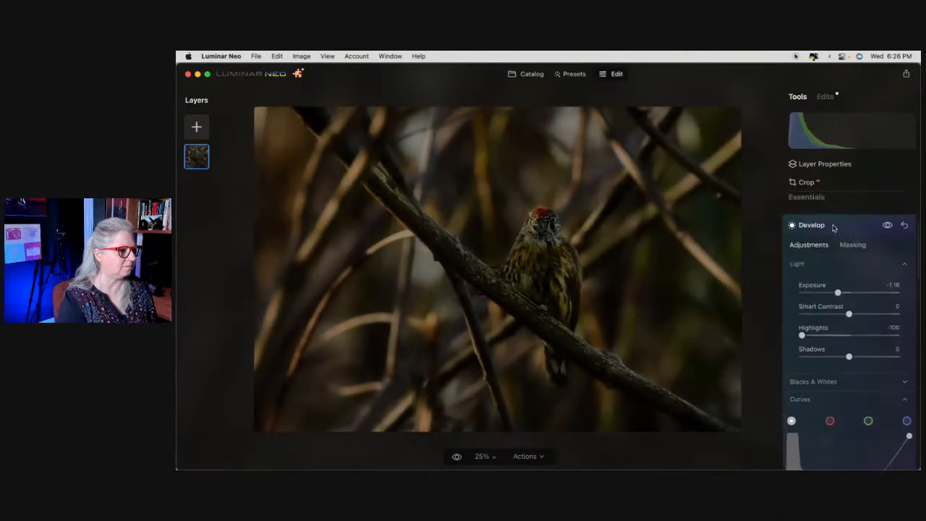
{"action": "left_click", "coordinate": [854, 255]}
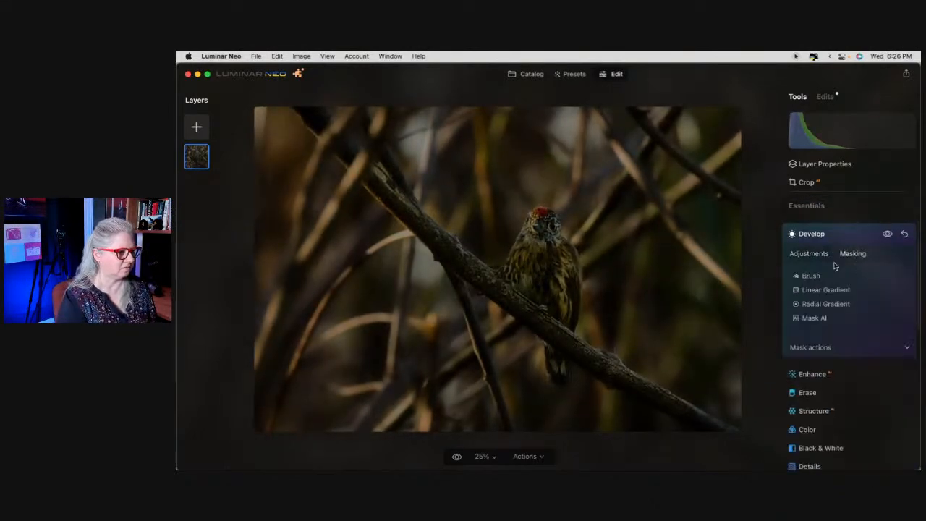
{"action": "left_click", "coordinate": [823, 348]}
{"action": "left_click", "coordinate": [849, 382]}
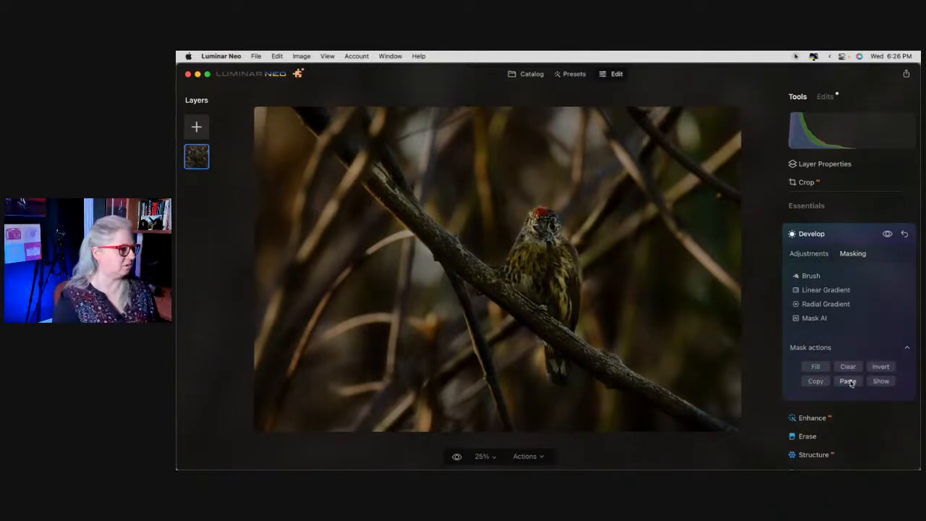
Raise the masked Develop adjustment's Exposure and Highlights slightly, close it and compare the edit against the original photo.
{"action": "left_click", "coordinate": [808, 253]}
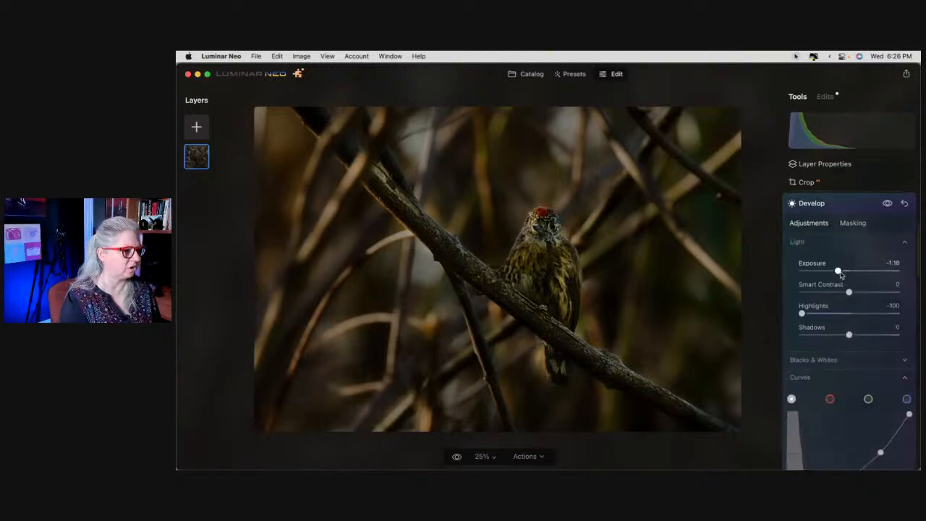
{"action": "left_click_drag", "start_coordinate": [838, 271], "coordinate": [843, 270]}
{"action": "left_click_drag", "start_coordinate": [802, 313], "coordinate": [812, 312]}
{"action": "scroll", "coordinate": [850, 228], "scroll_direction": "down", "scroll_amount": 3}
{"action": "left_click", "coordinate": [850, 204]}
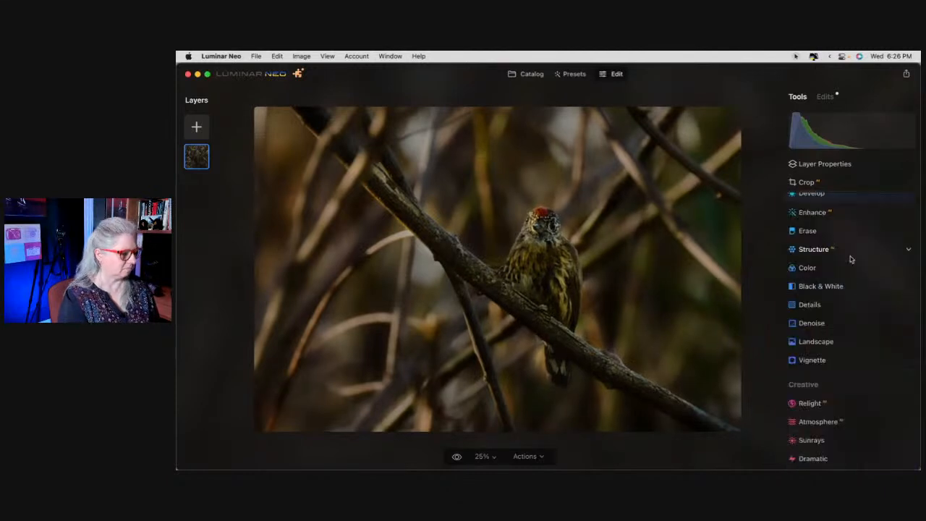
{"action": "key", "text": "backslash"}
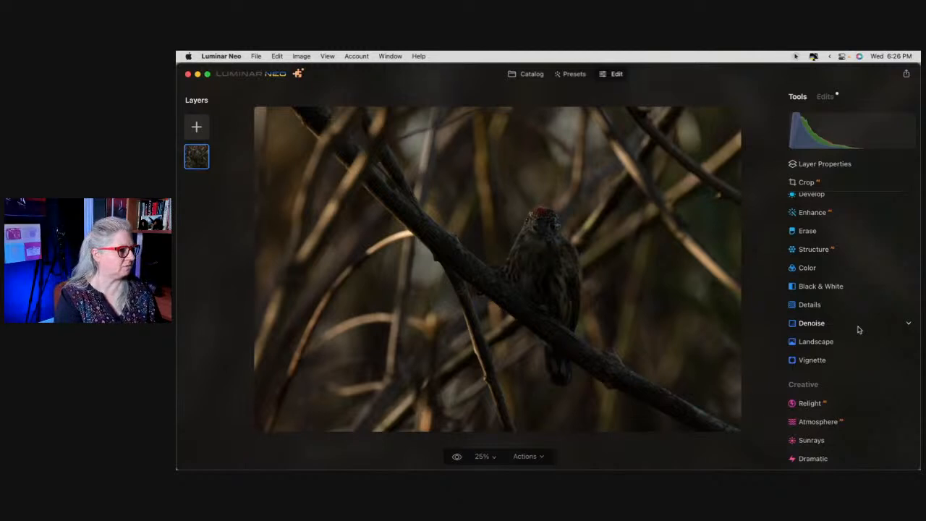
{"action": "key", "text": "backslash"}
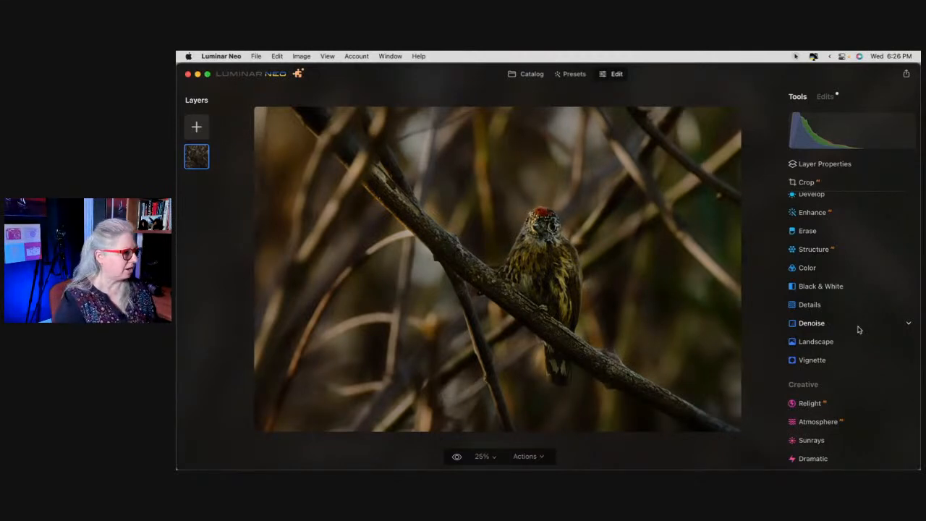
Look briefly at the crop frame, and review the available extensions, including Upscale AI.
{"action": "left_click", "coordinate": [845, 189]}
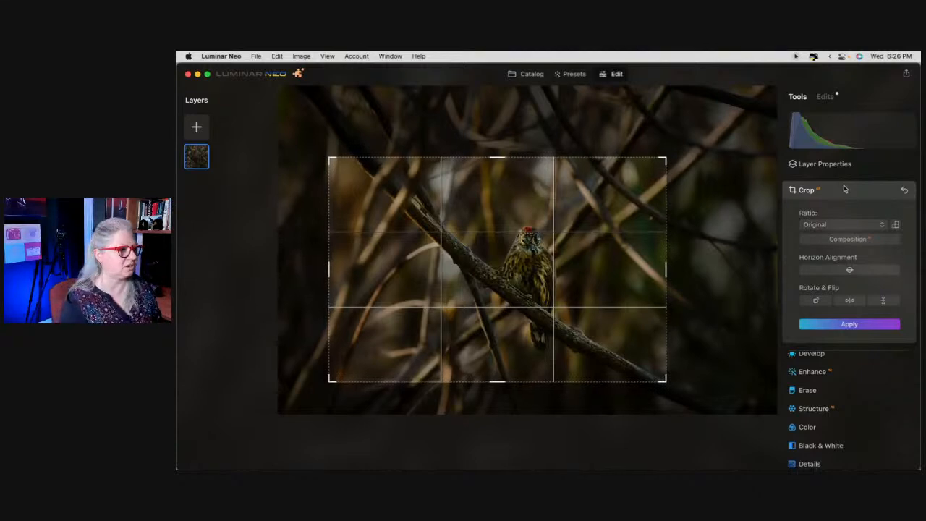
{"action": "left_click", "coordinate": [844, 189]}
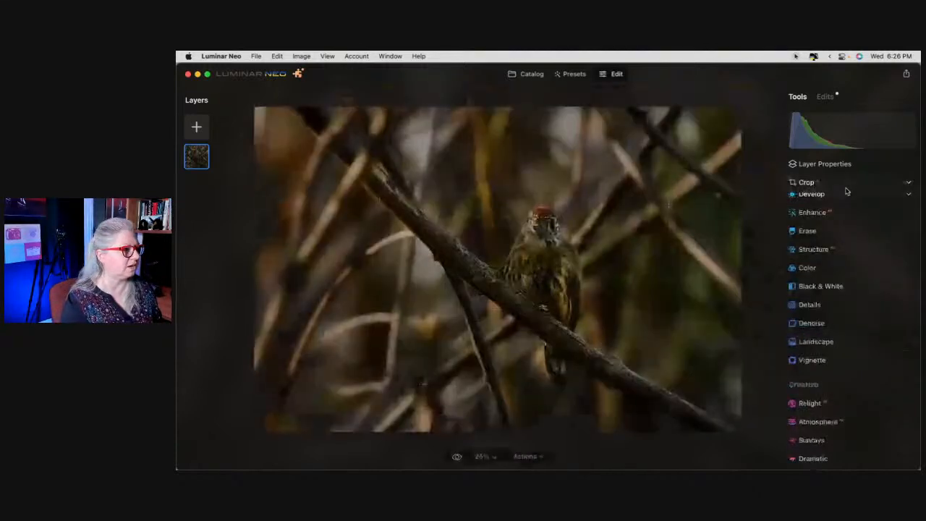
{"action": "left_click", "coordinate": [297, 74]}
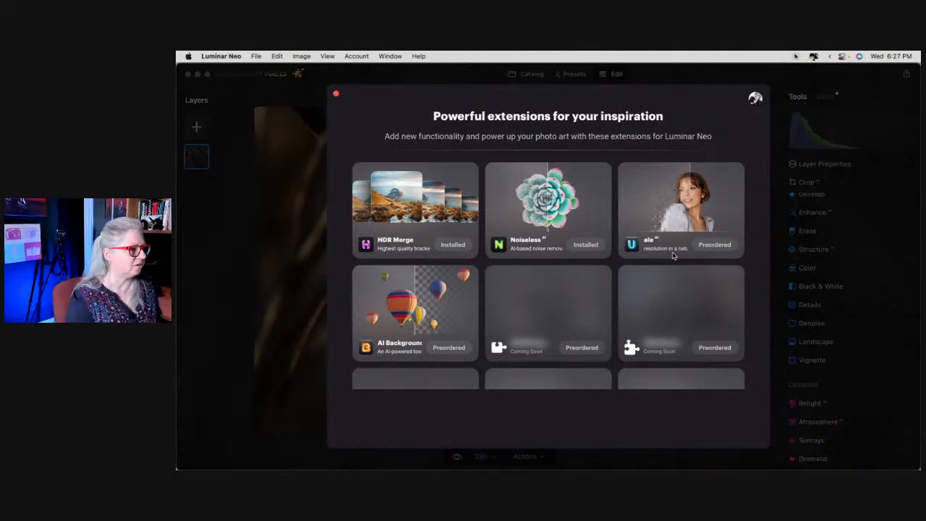
{"action": "scroll", "coordinate": [664, 252], "scroll_direction": "down", "scroll_amount": 1}
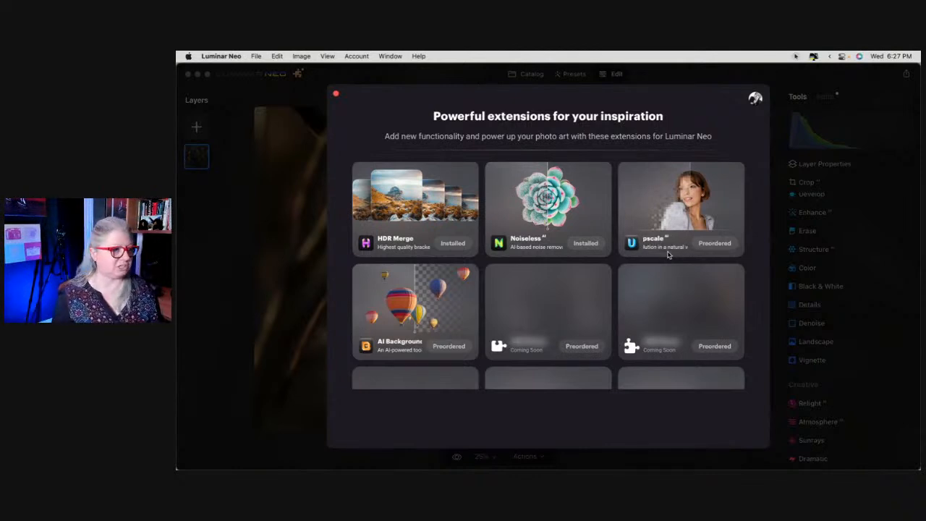
{"action": "left_click", "coordinate": [336, 95]}
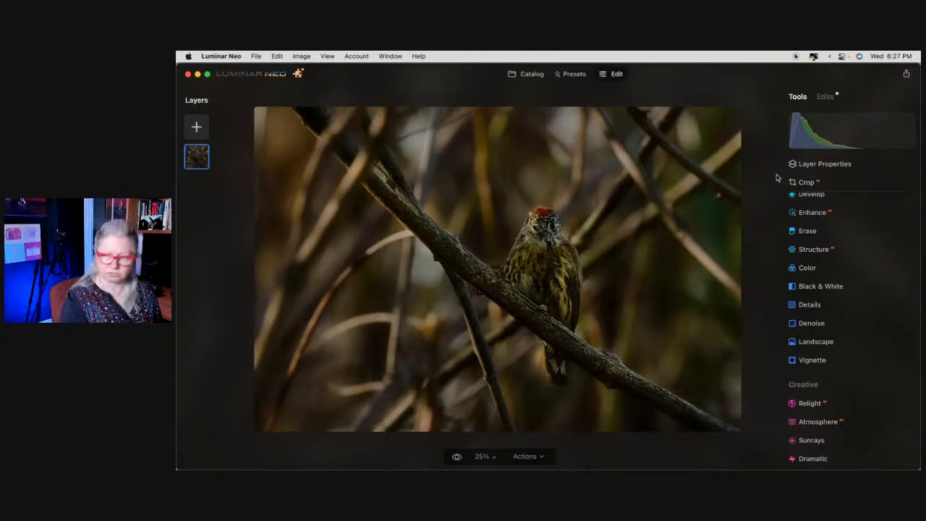
Tighten the landscape crop around the bird, reposition the photo inside the frame and tilt it slightly.
{"action": "left_click", "coordinate": [820, 184]}
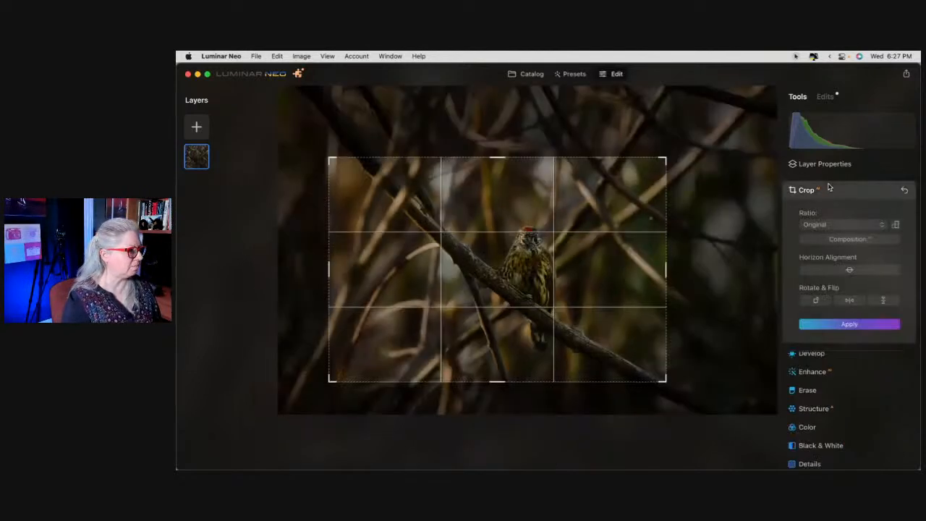
{"action": "left_click_drag", "start_coordinate": [334, 154], "coordinate": [396, 197]}
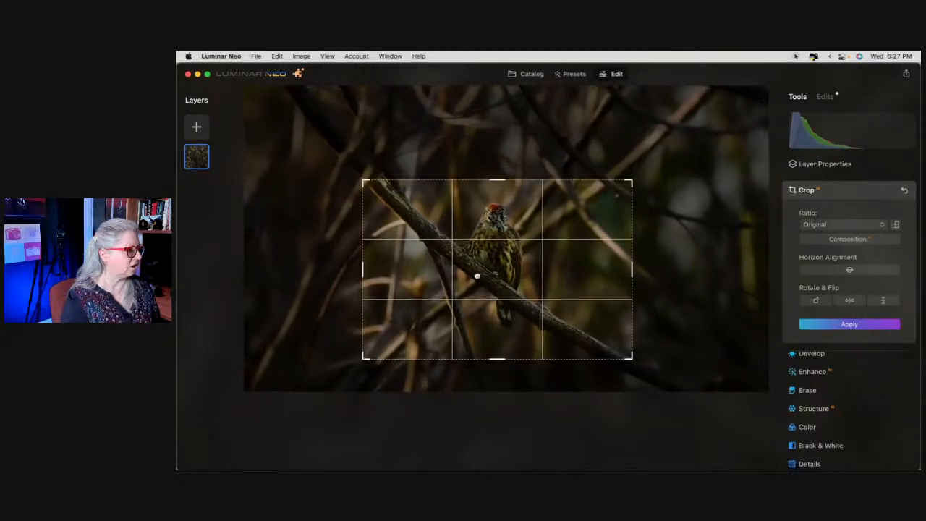
{"action": "left_click_drag", "start_coordinate": [477, 275], "coordinate": [497, 286]}
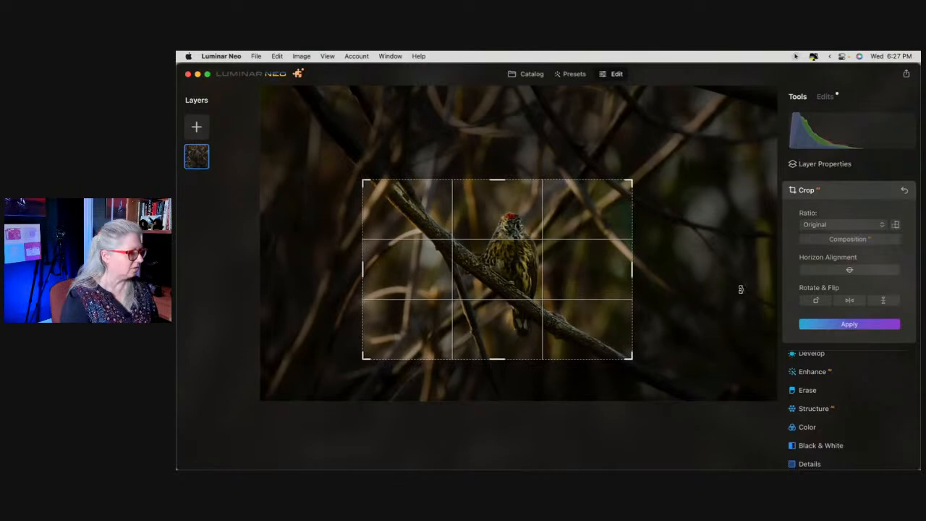
{"action": "left_click_drag", "start_coordinate": [646, 171], "coordinate": [674, 222]}
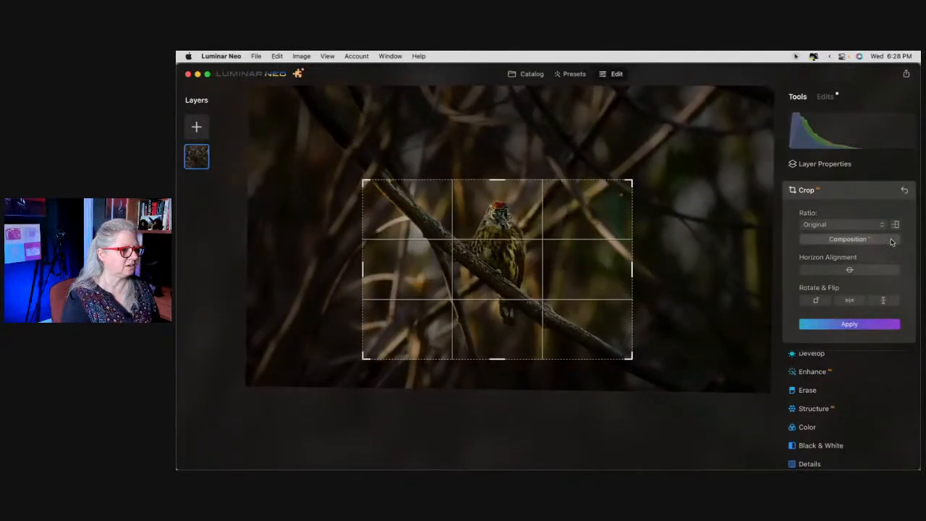
Switch the crop to the Transposed portrait ratio, tighten and reposition it around the bird, and apply it.
{"action": "left_click", "coordinate": [895, 225]}
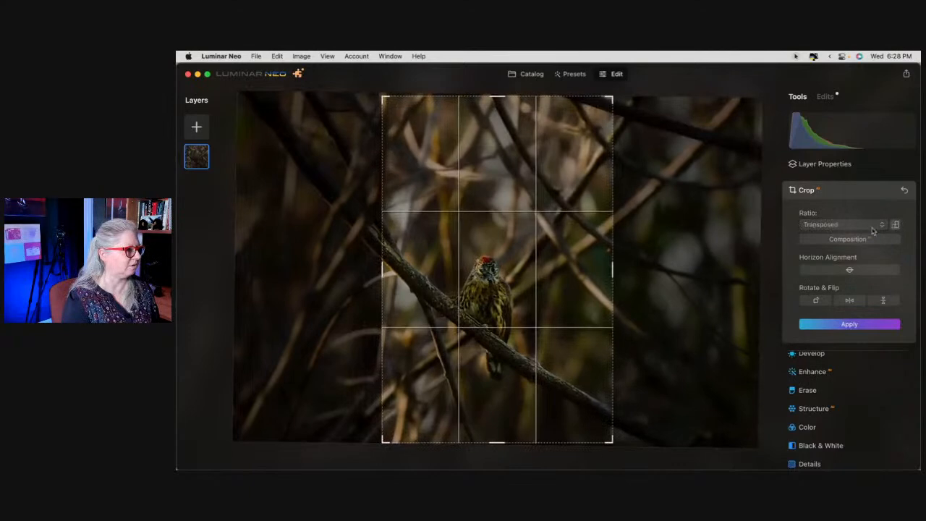
{"action": "left_click_drag", "start_coordinate": [384, 99], "coordinate": [428, 161]}
{"action": "left_click_drag", "start_coordinate": [519, 280], "coordinate": [564, 294]}
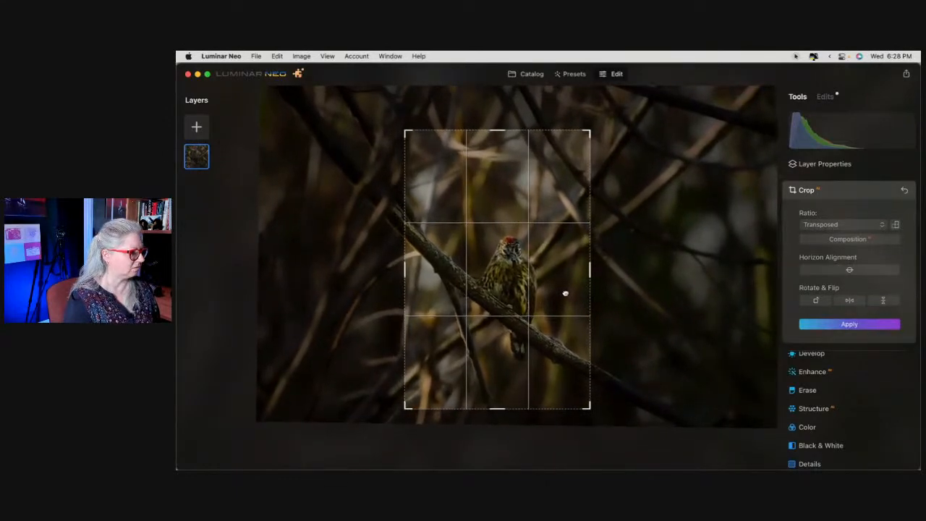
{"action": "key", "text": "Return"}
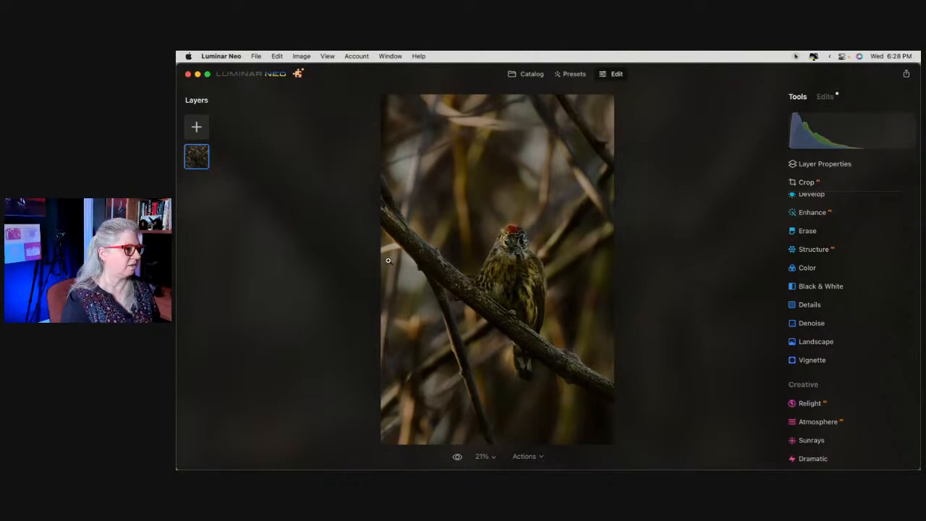
Add a Vignette with its advanced settings: Amount -93, Size 0, Roundness 100 and a hard edge with Feather -100.
{"action": "left_click", "coordinate": [831, 360]}
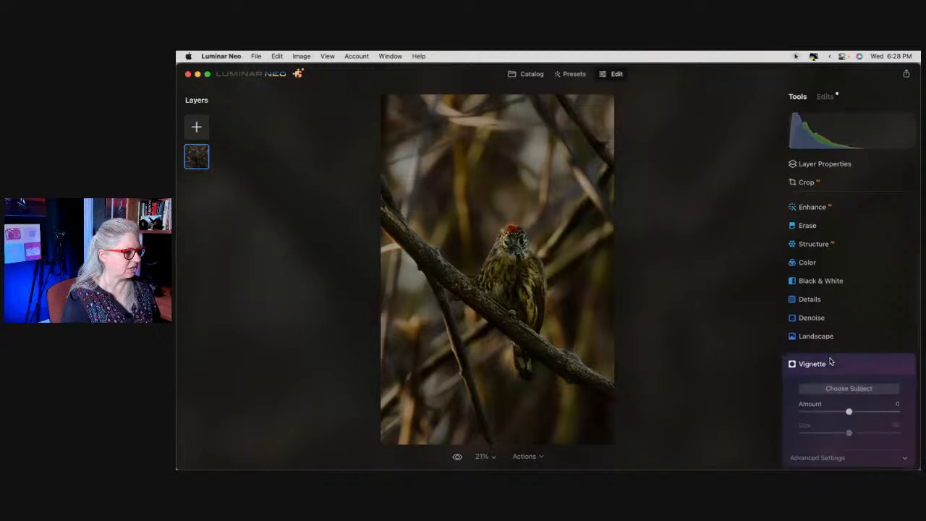
{"action": "left_click", "coordinate": [830, 343]}
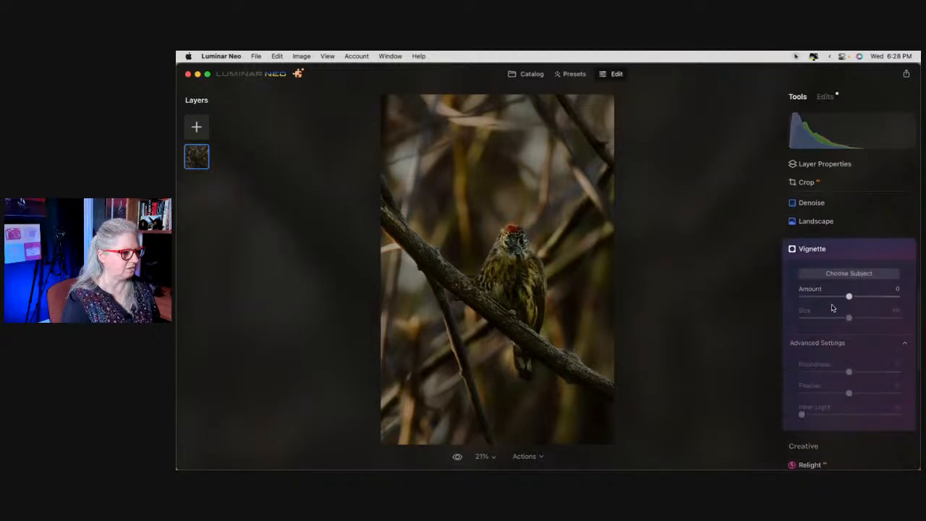
{"action": "left_click_drag", "start_coordinate": [817, 296], "coordinate": [812, 296]}
{"action": "left_click_drag", "start_coordinate": [818, 395], "coordinate": [768, 390]}
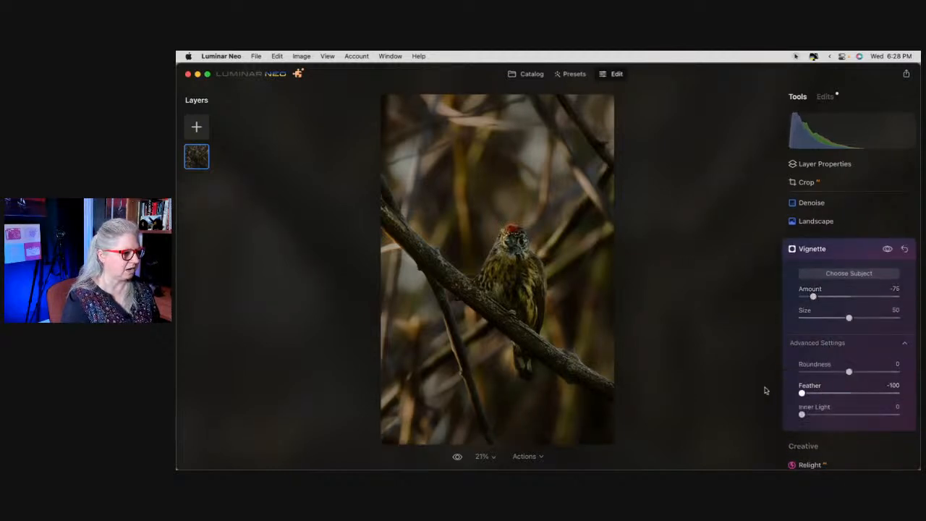
{"action": "left_click_drag", "start_coordinate": [813, 297], "coordinate": [805, 296]}
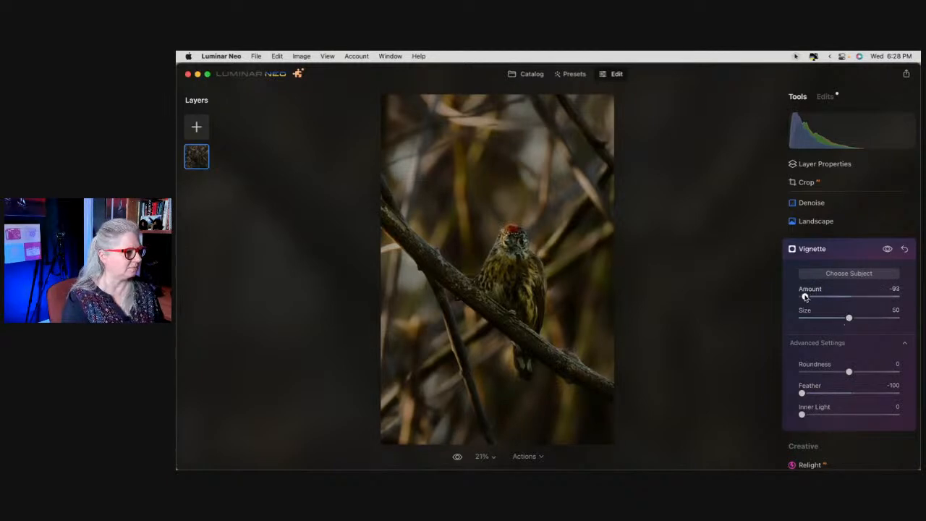
{"action": "left_click_drag", "start_coordinate": [849, 319], "coordinate": [733, 312]}
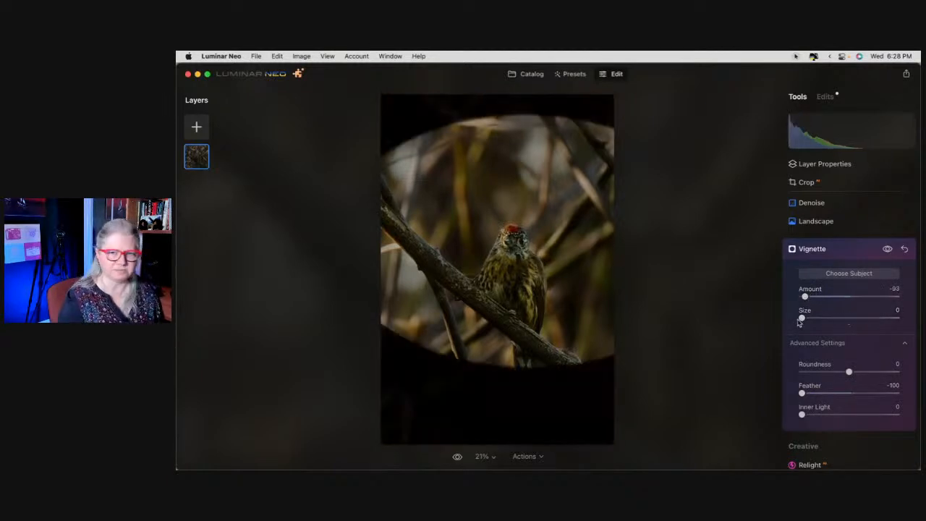
{"action": "left_click_drag", "start_coordinate": [849, 371], "coordinate": [912, 371]}
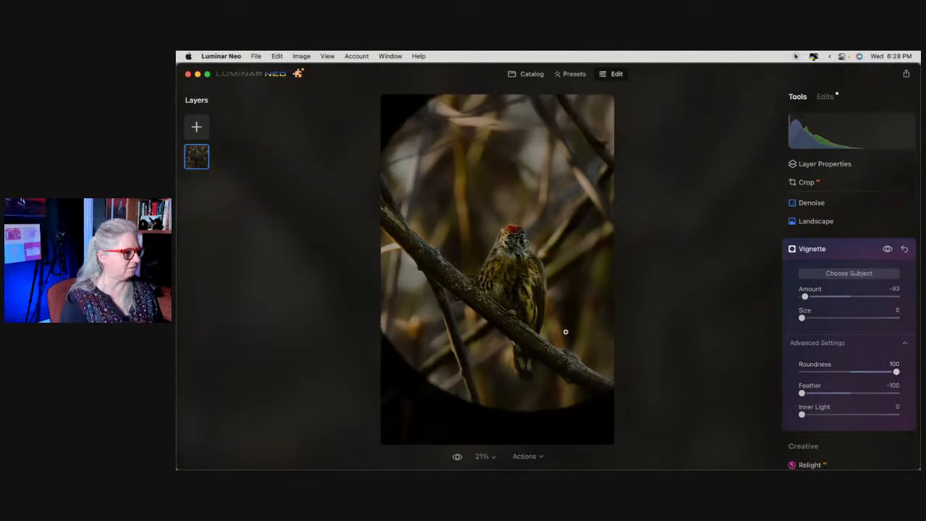
Centre the vignette on the bird, soften its edge to Feather 65 and lighten it to Amount -76.
{"action": "left_click", "coordinate": [854, 274]}
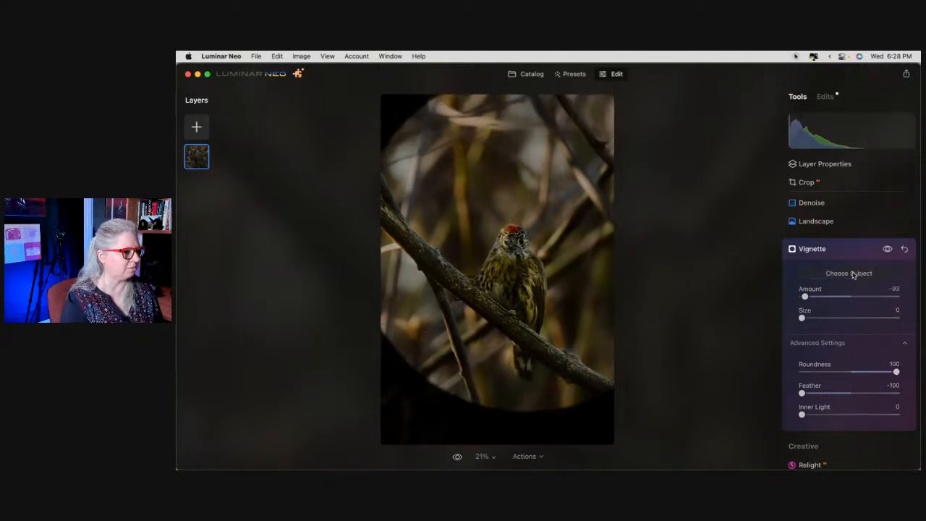
{"action": "left_click", "coordinate": [524, 271]}
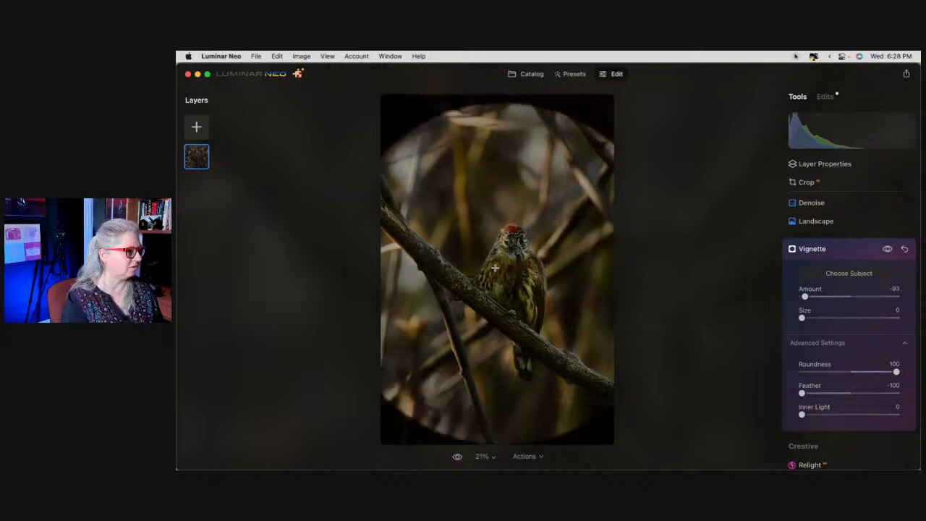
{"action": "left_click", "coordinate": [504, 271]}
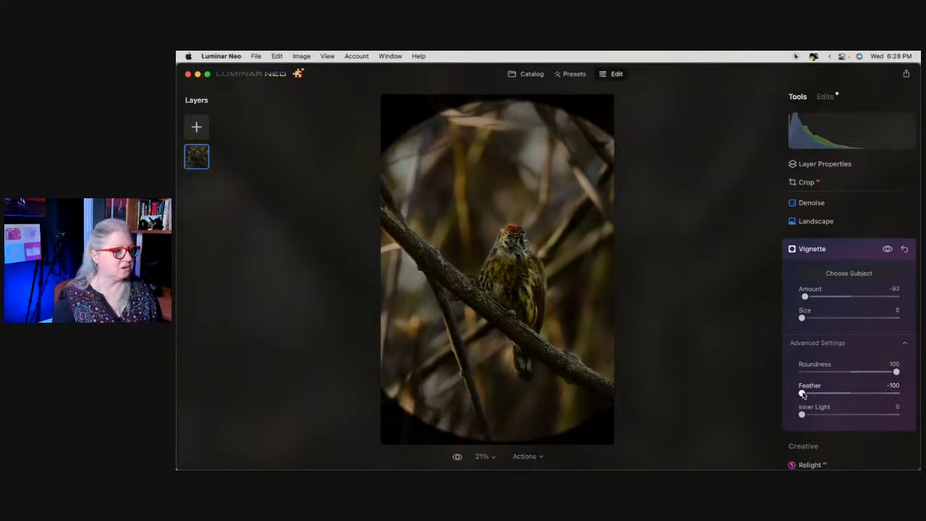
{"action": "left_click_drag", "start_coordinate": [803, 394], "coordinate": [881, 395]}
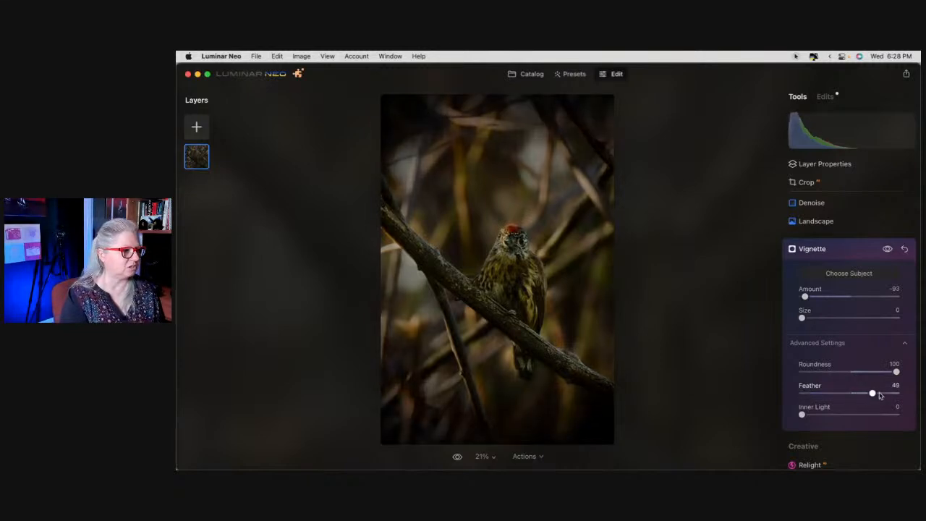
{"action": "mouse_move", "coordinate": [805, 297]}
{"action": "left_mouse_down"}
{"action": "mouse_move", "coordinate": [834, 300]}
{"action": "mouse_move", "coordinate": [820, 299]}
{"action": "left_mouse_up"}
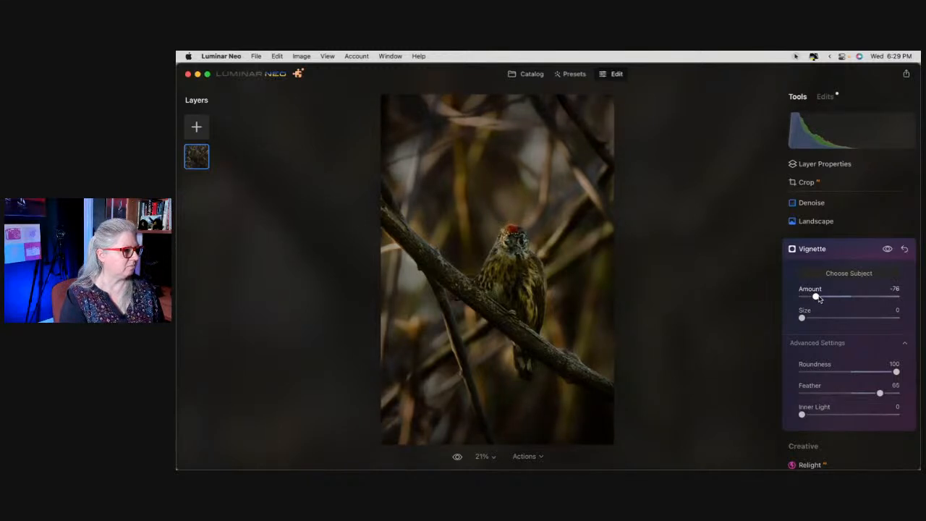
Start a new Develop adjustment with Exposure -1.95 and Highlights about -88 to darken the photo.
{"action": "scroll", "coordinate": [843, 252], "scroll_direction": "up", "scroll_amount": 6}
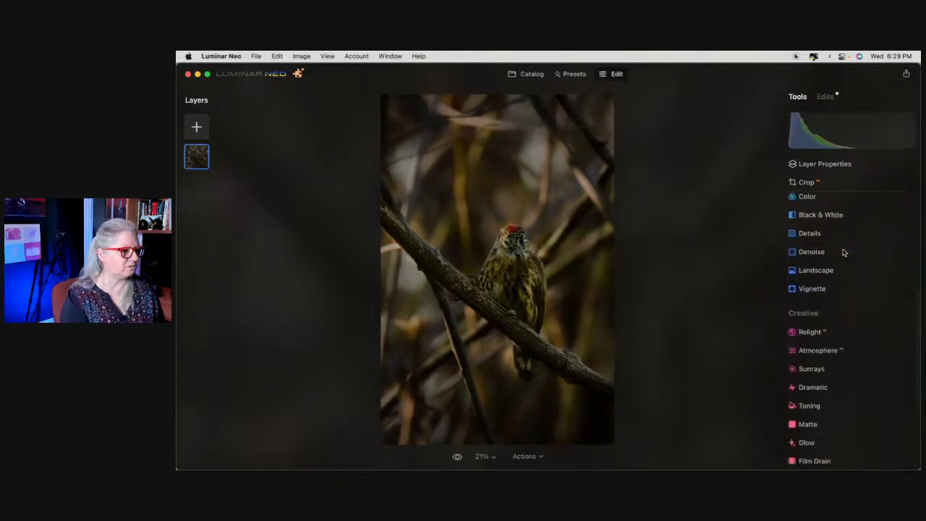
{"action": "scroll", "coordinate": [832, 293], "scroll_direction": "down", "scroll_amount": 2}
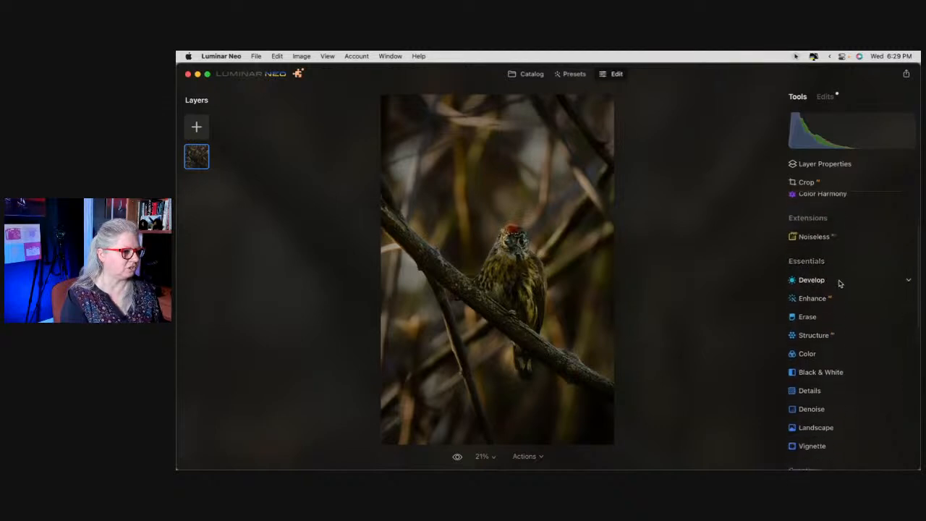
{"action": "left_click", "coordinate": [840, 285]}
{"action": "left_click_drag", "start_coordinate": [849, 249], "coordinate": [832, 249]}
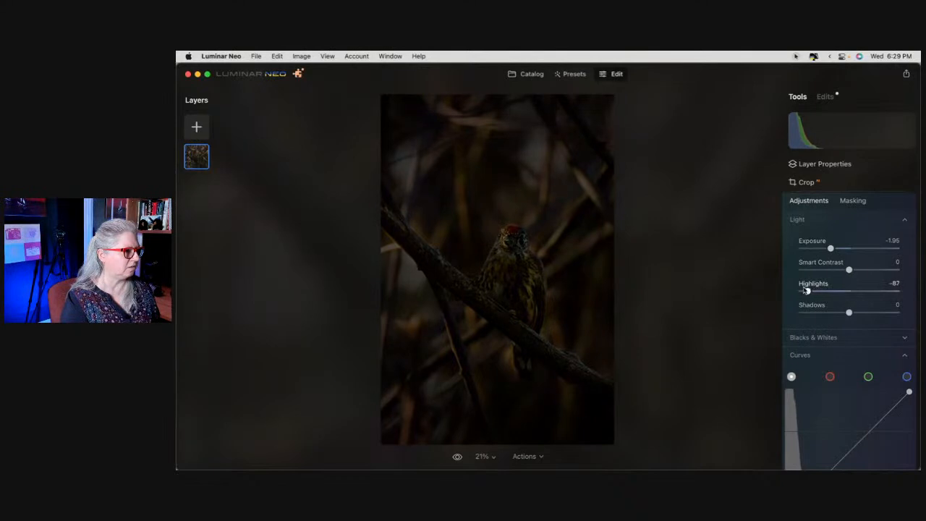
Mask the Develop adjustment with a radial gradient that protects the bird, resizing and positioning the ellipse around it.
{"action": "left_click", "coordinate": [854, 201]}
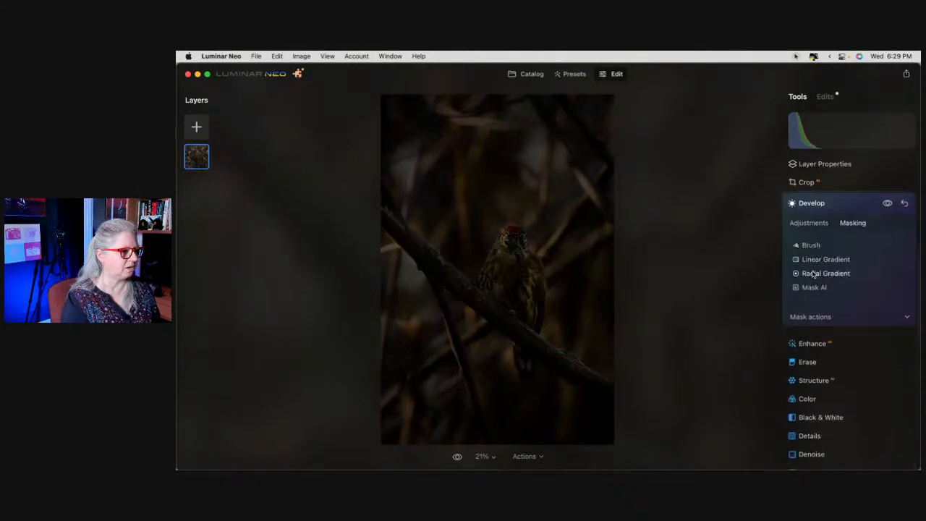
{"action": "left_click", "coordinate": [814, 274]}
{"action": "left_click_drag", "start_coordinate": [497, 246], "coordinate": [505, 298]}
{"action": "left_click_drag", "start_coordinate": [496, 353], "coordinate": [516, 400]}
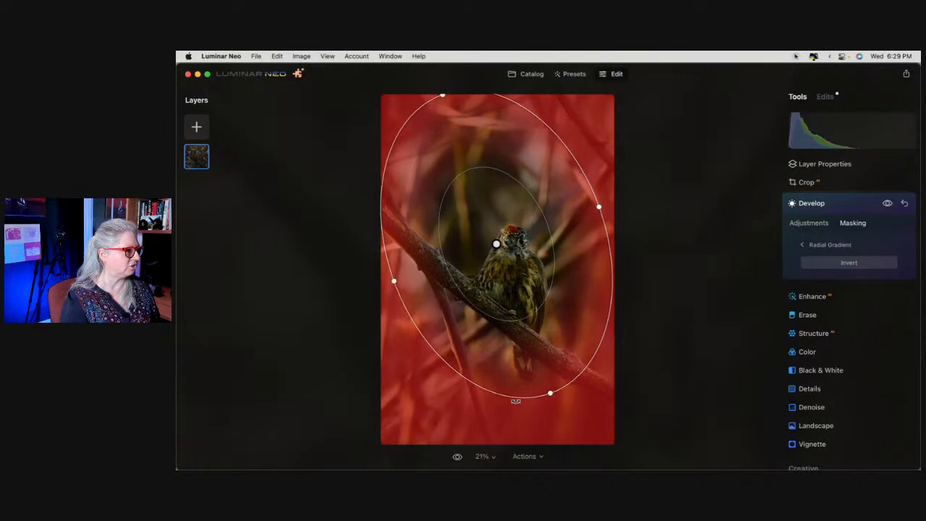
{"action": "left_click_drag", "start_coordinate": [480, 275], "coordinate": [499, 311]}
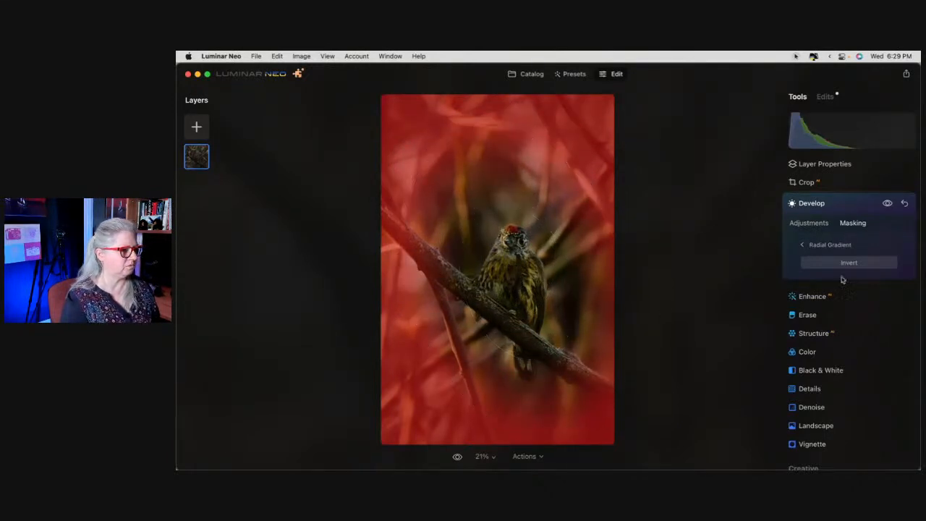
{"action": "left_click", "coordinate": [816, 246]}
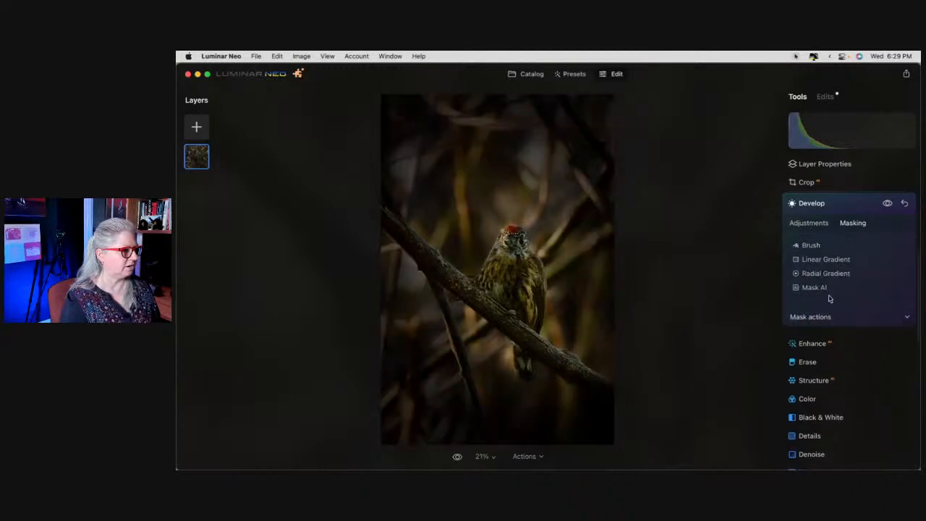
Set the masked Develop adjustment's Exposure to about -0.04 and close the tool.
{"action": "left_click", "coordinate": [810, 224]}
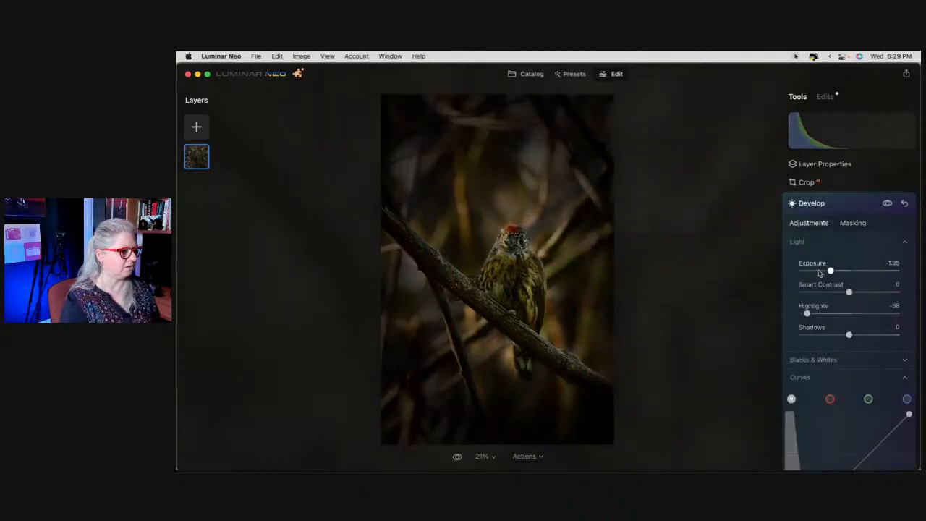
{"action": "left_click_drag", "start_coordinate": [831, 272], "coordinate": [850, 271]}
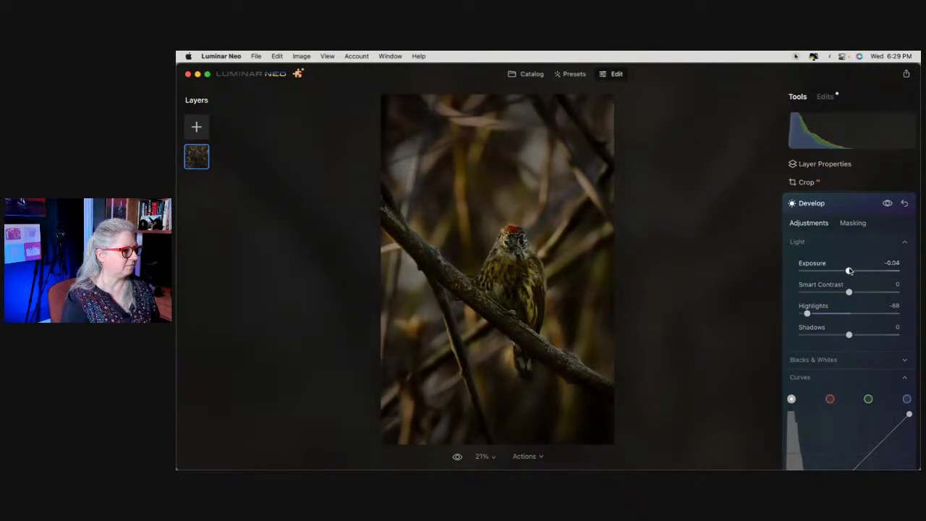
{"action": "left_click", "coordinate": [860, 206]}
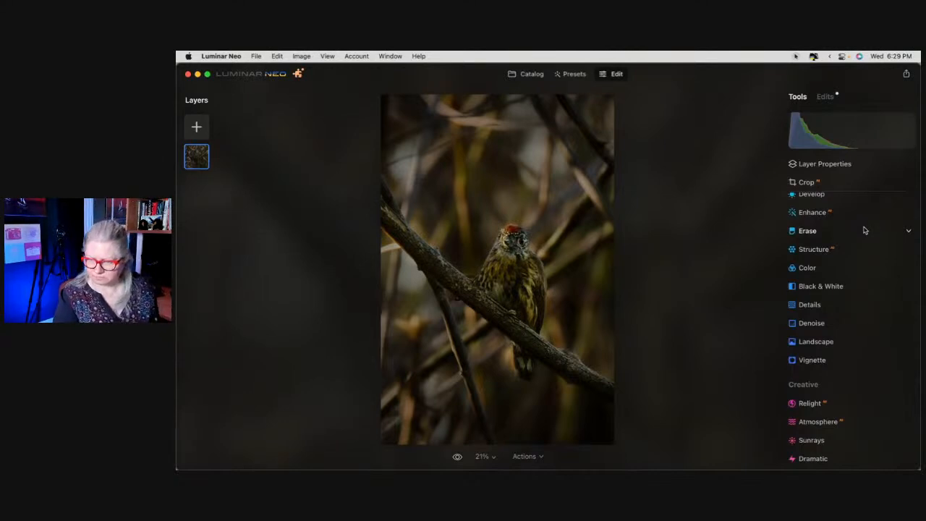
{"action": "left_click", "coordinate": [907, 75]}
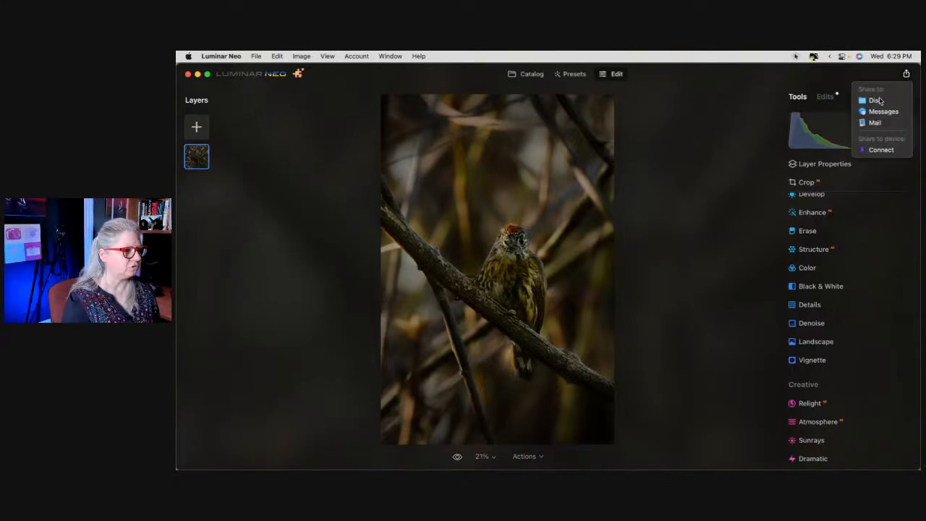
{"action": "left_click", "coordinate": [575, 188]}
{"action": "key", "text": "super+shift+e"}
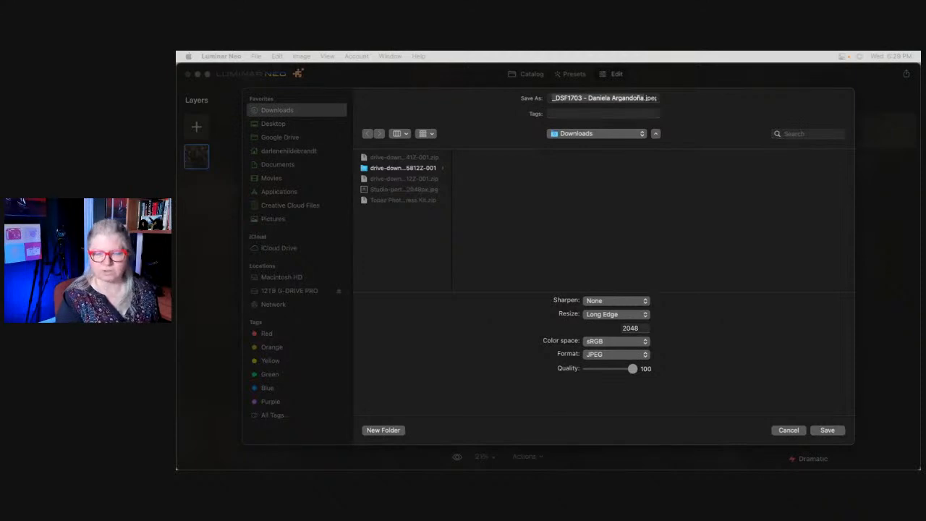
{"action": "left_click", "coordinate": [600, 215]}
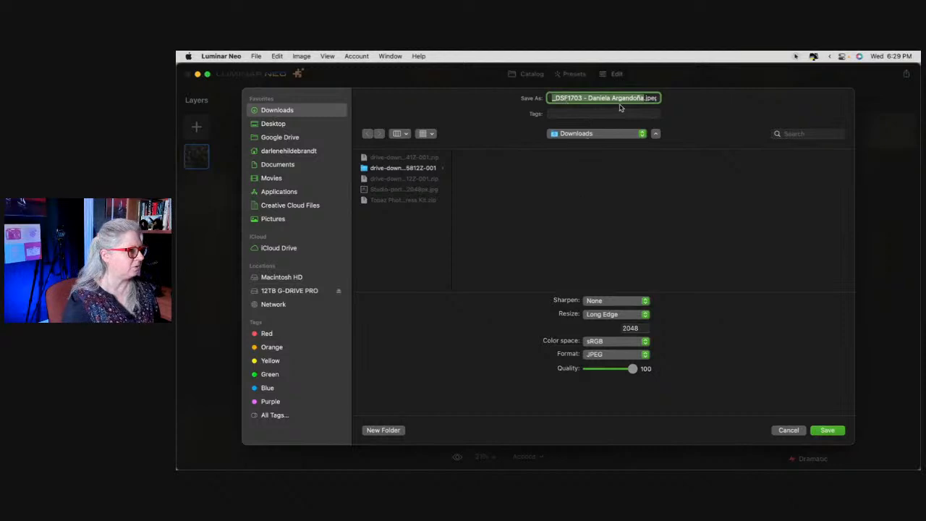
{"action": "left_click", "coordinate": [788, 431]}
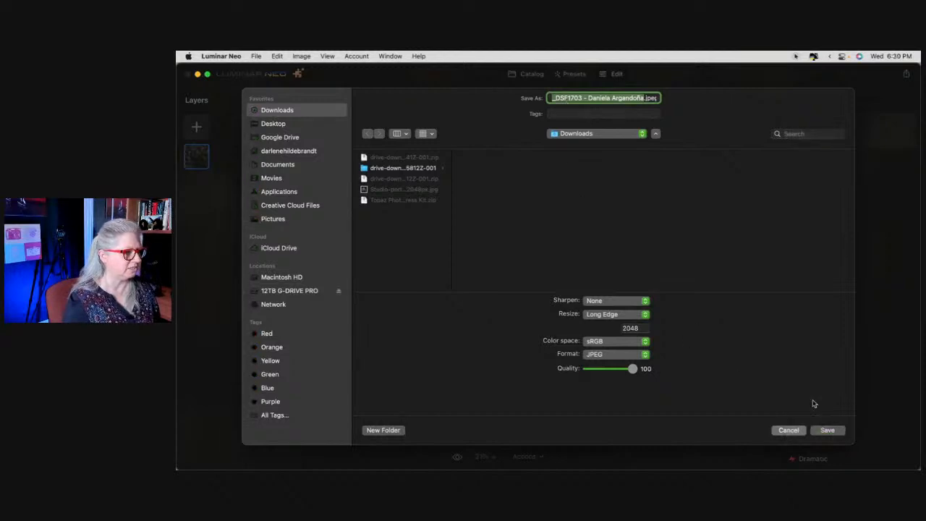
Turn on the cursor highlight and open the settings for exporting the photo to disk.
{"action": "left_click", "coordinate": [794, 55]}
{"action": "left_click", "coordinate": [795, 79]}
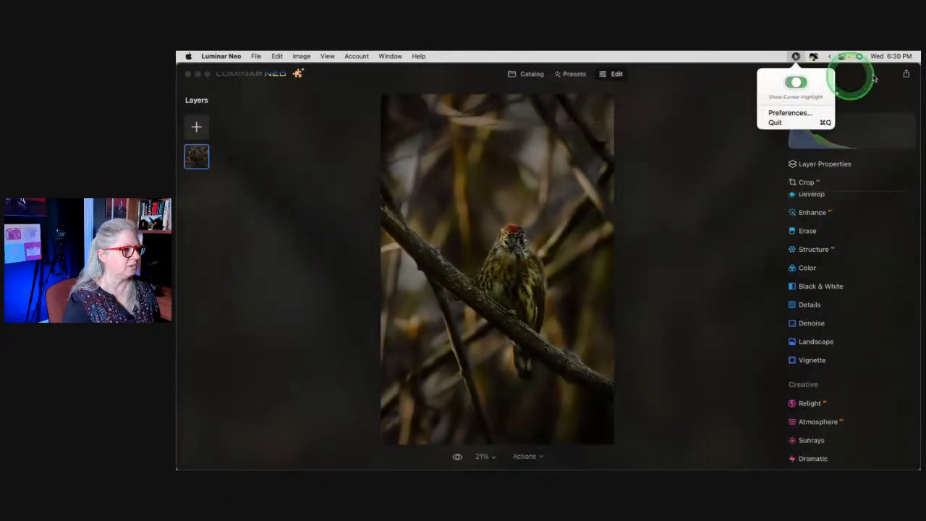
{"action": "left_click", "coordinate": [907, 75]}
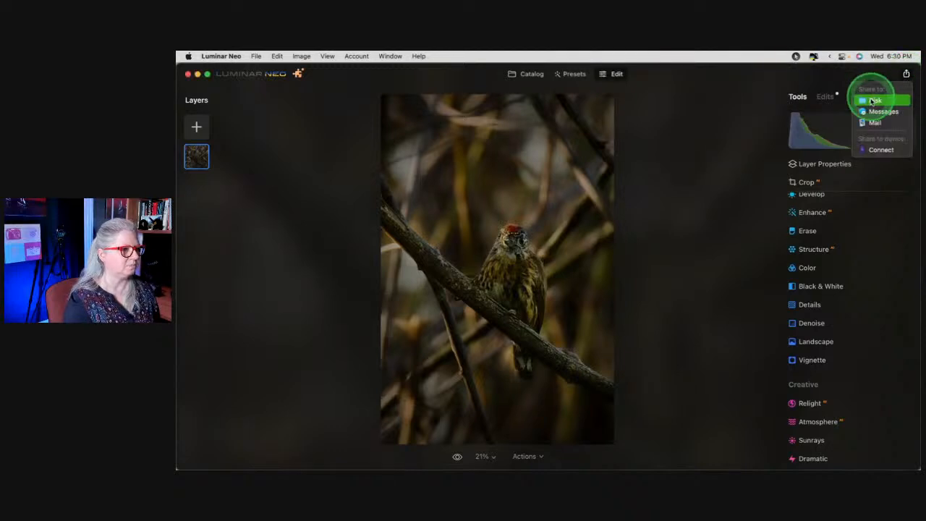
{"action": "left_click", "coordinate": [651, 199]}
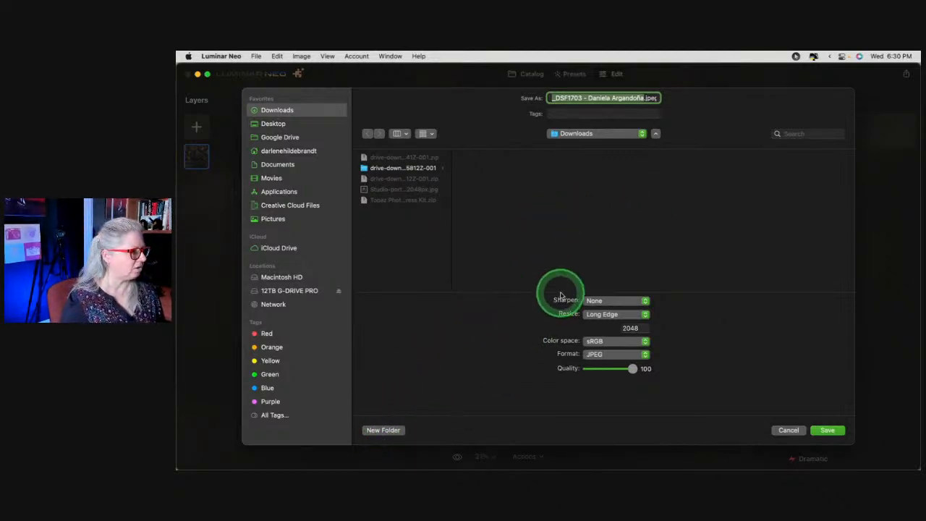
Set the JPEG export to Low sharpening and a Long Edge resize of 1280, keeping the quality at 100.
{"action": "left_click", "coordinate": [599, 300]}
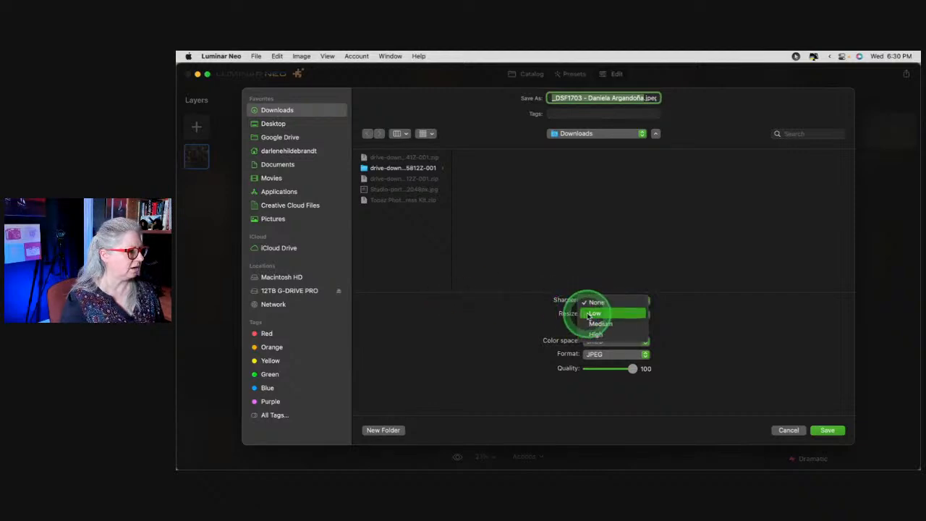
{"action": "left_click", "coordinate": [595, 314]}
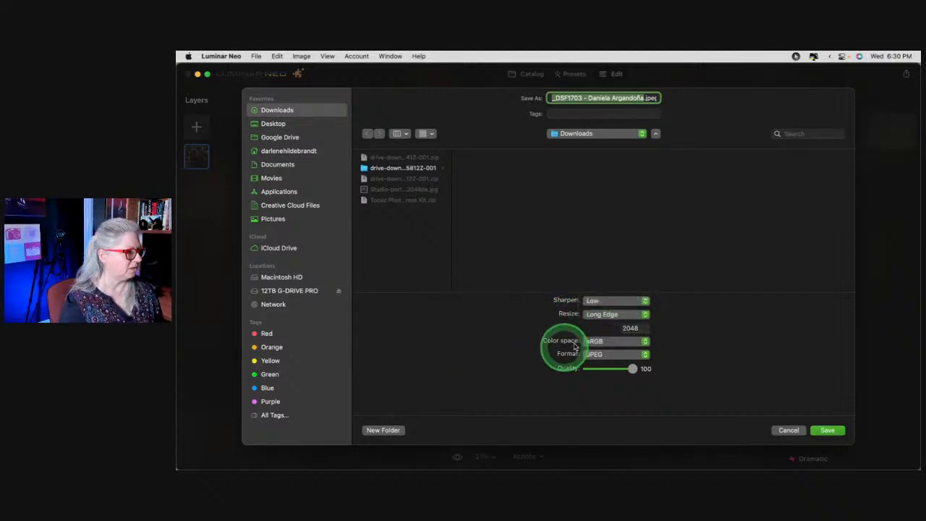
{"action": "left_click", "coordinate": [618, 315]}
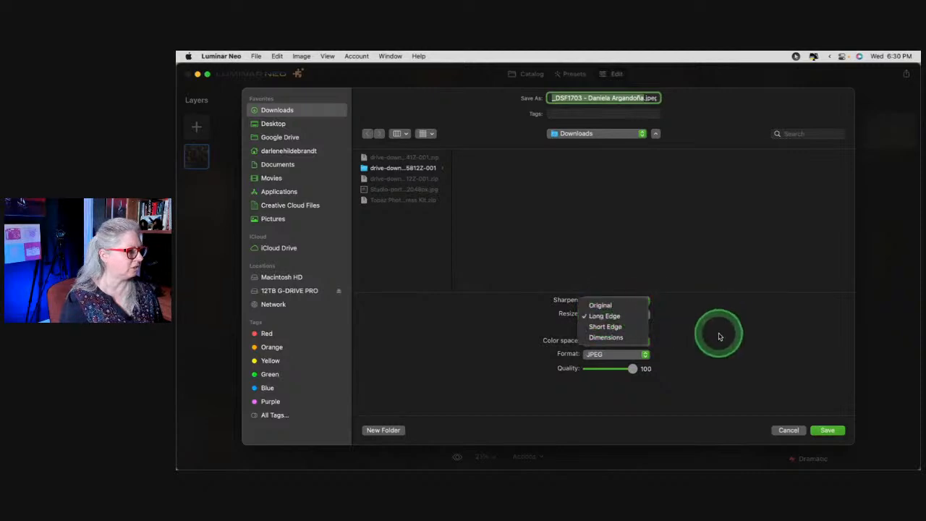
{"action": "left_click", "coordinate": [720, 337]}
{"action": "left_click", "coordinate": [627, 317]}
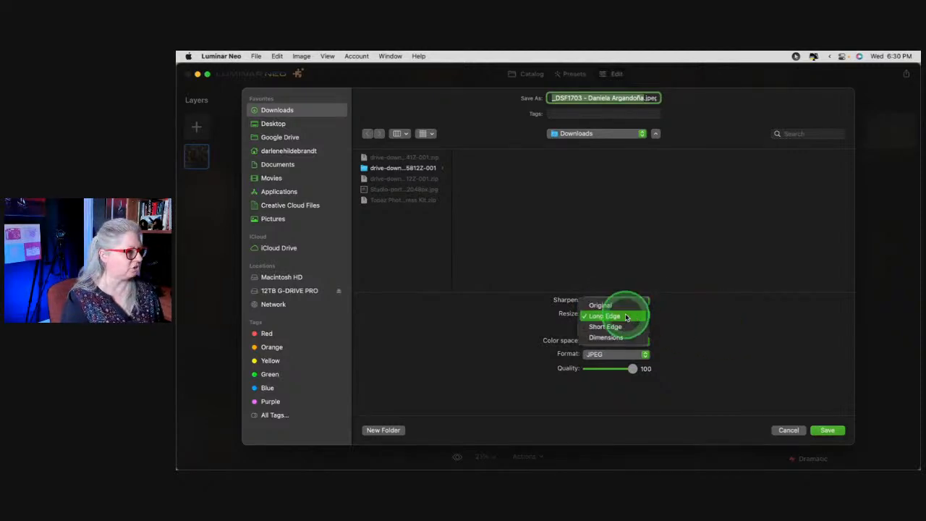
{"action": "left_click", "coordinate": [626, 317]}
{"action": "left_click", "coordinate": [749, 331]}
{"action": "left_click", "coordinate": [802, 313]}
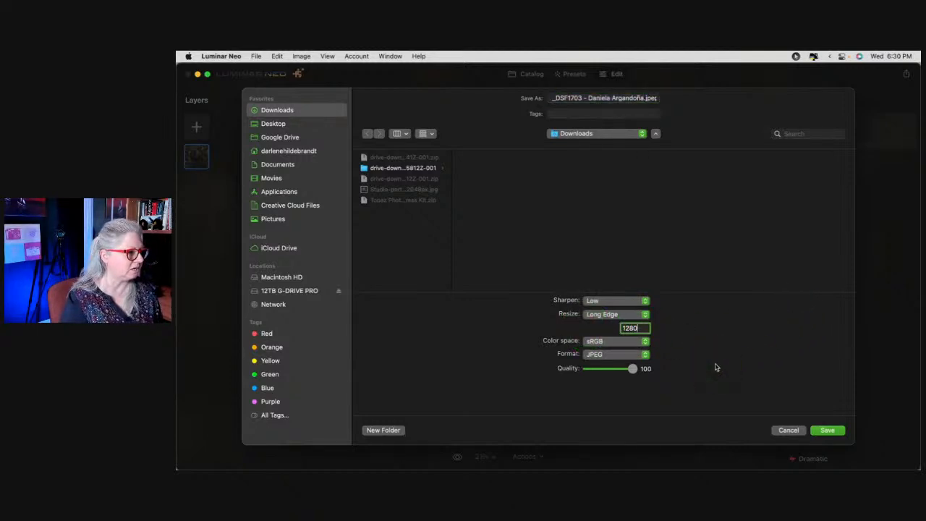
{"action": "left_click_drag", "start_coordinate": [633, 368], "coordinate": [688, 376]}
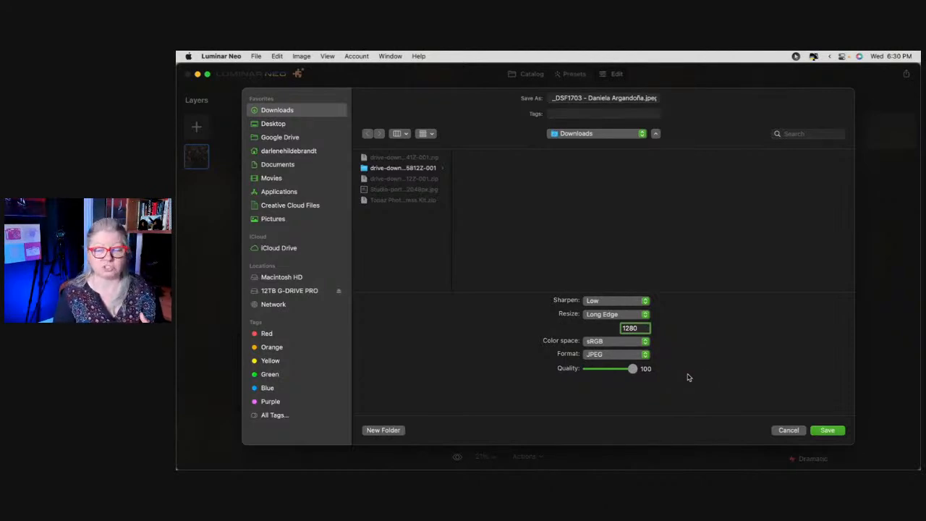
{"action": "left_click", "coordinate": [684, 371]}
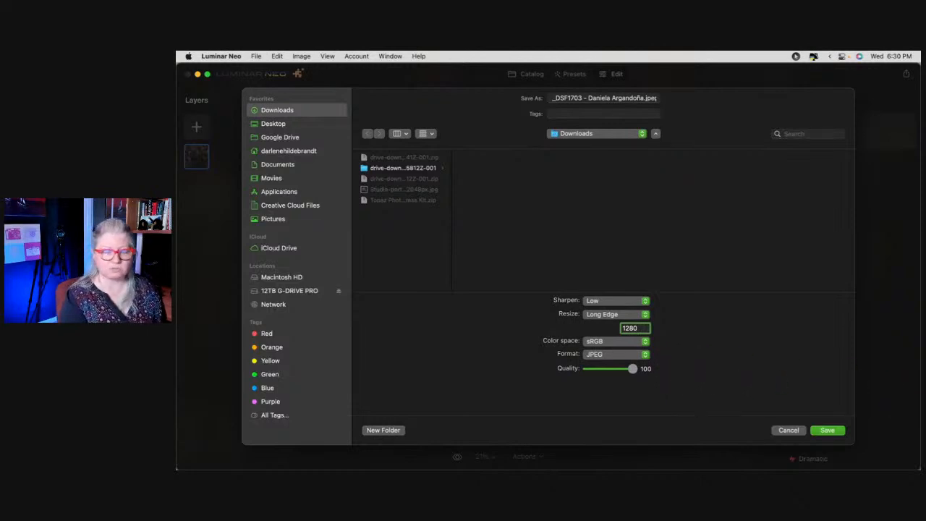
Lower the JPEG export quality to 80 and save the bird photo in the Downloads folder.
{"action": "left_click_drag", "start_coordinate": [632, 369], "coordinate": [623, 369]}
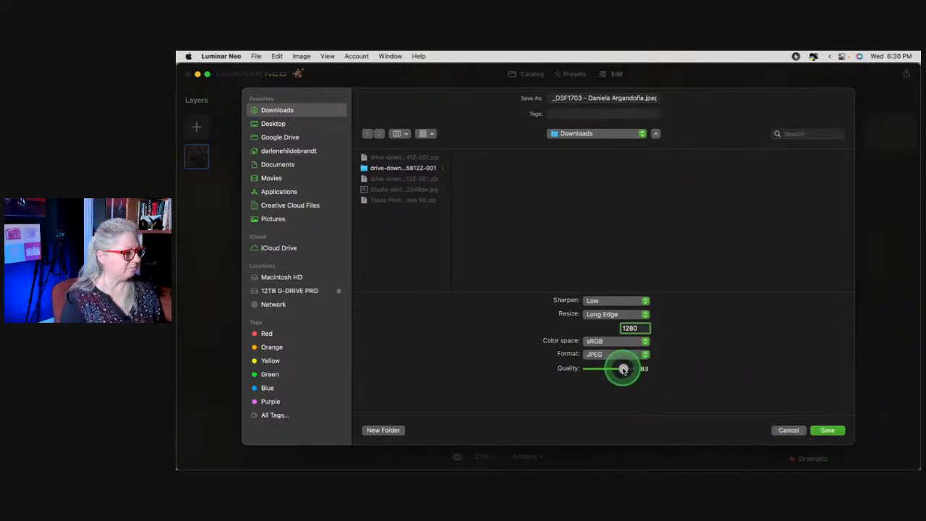
{"action": "left_click", "coordinate": [829, 431]}
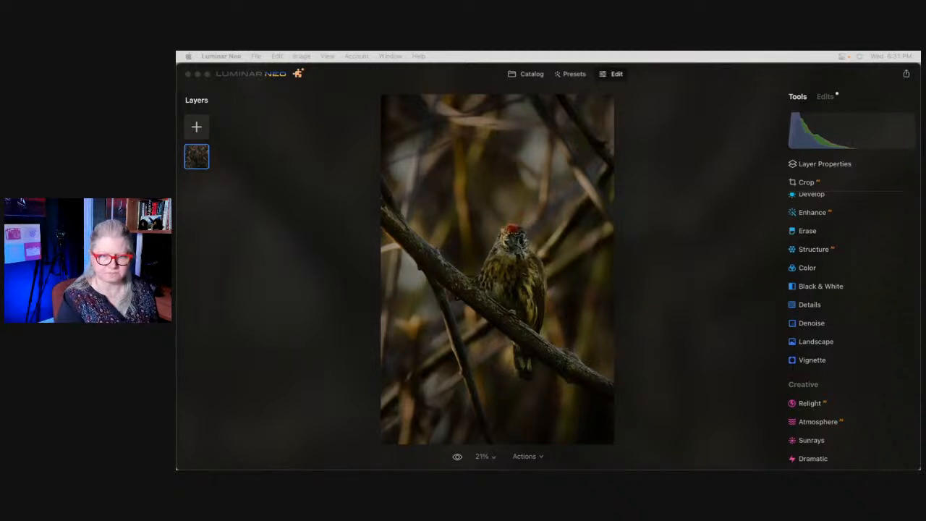
Bring the Downloads window fully into view in Finder and preview the exported bird JPEG at a larger size.
{"action": "left_click_drag", "start_coordinate": [711, 155], "coordinate": [566, 112]}
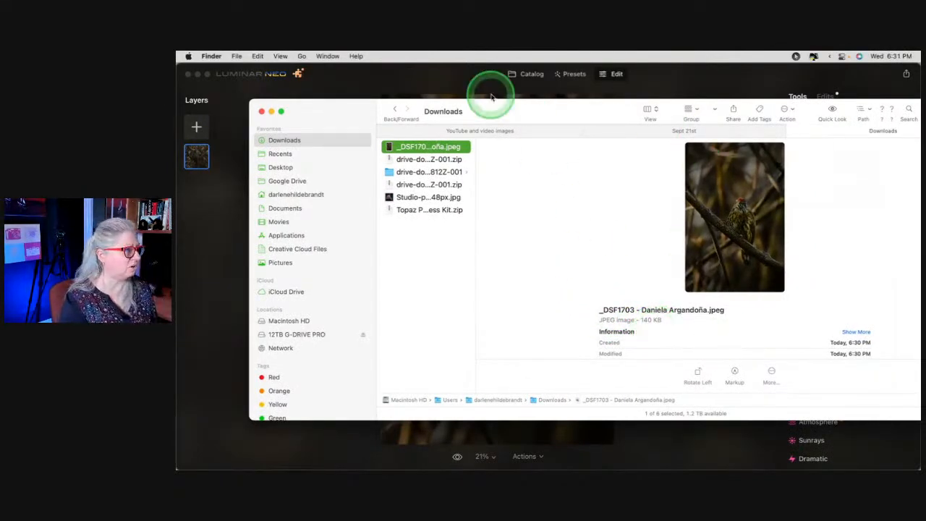
{"action": "left_click_drag", "start_coordinate": [251, 124], "coordinate": [390, 146]}
{"action": "left_click_drag", "start_coordinate": [470, 116], "coordinate": [365, 116]}
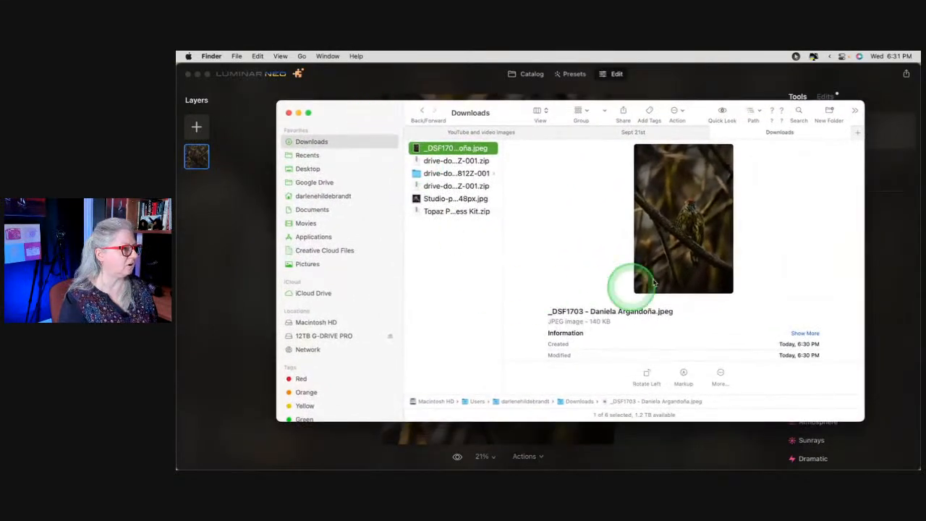
{"action": "key", "text": "space"}
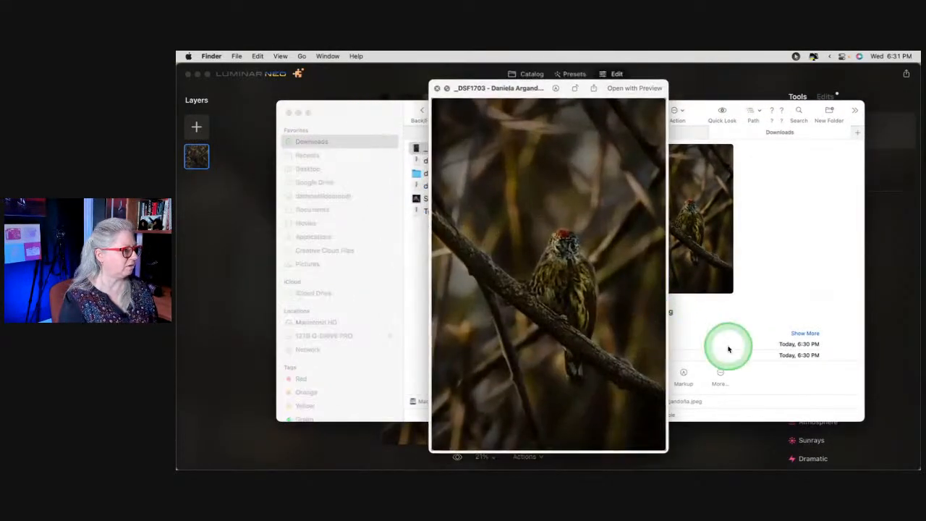
{"action": "key", "text": "space"}
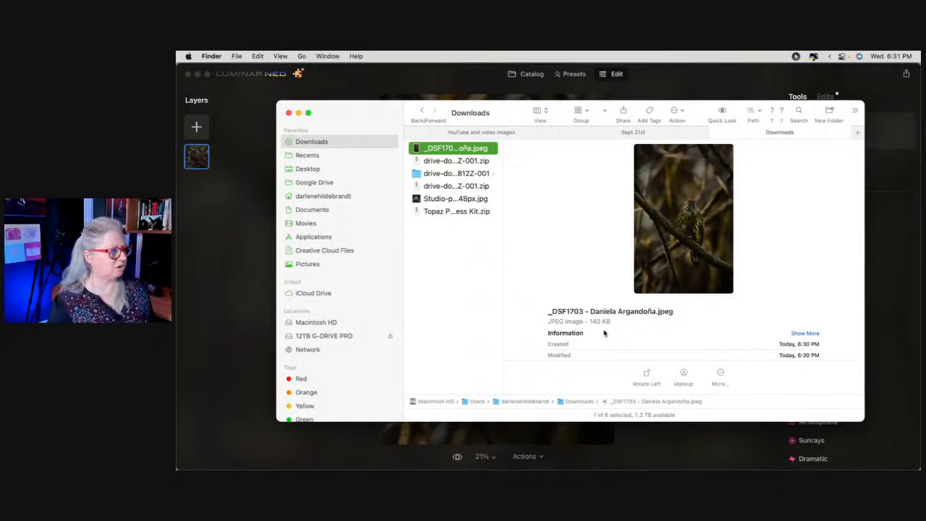
Return to Luminar Neo, reopen the disk export settings for the bird photo and raise the JPEG quality to 90.
{"action": "left_click", "coordinate": [881, 228]}
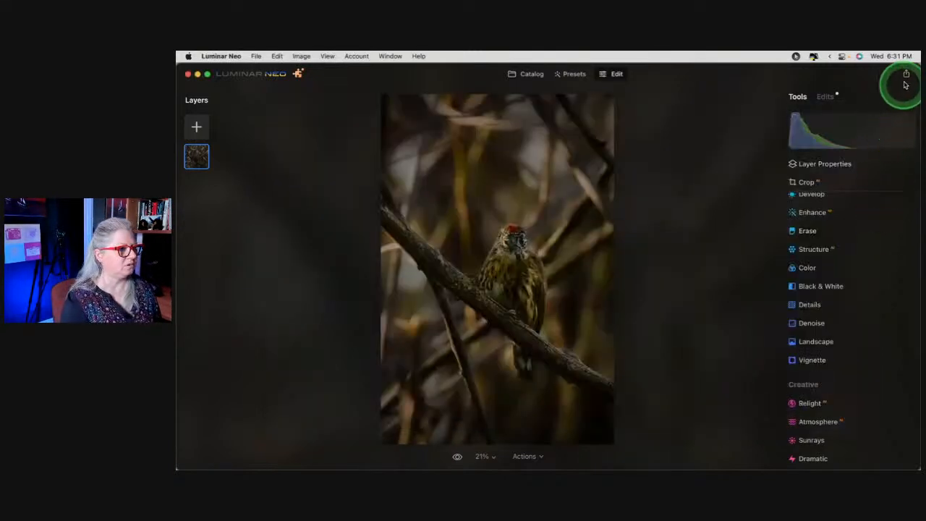
{"action": "left_click", "coordinate": [910, 75]}
{"action": "left_click", "coordinate": [531, 331]}
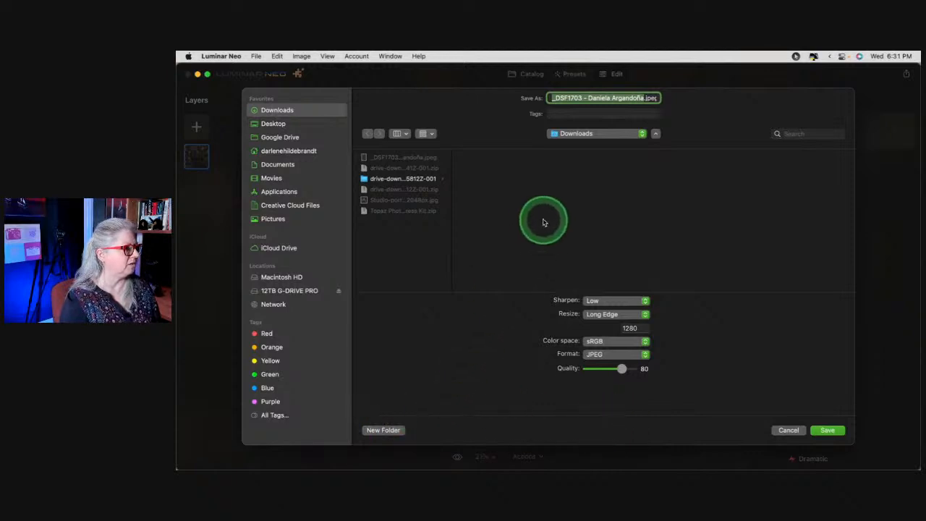
{"action": "left_click", "coordinate": [592, 315]}
{"action": "left_click", "coordinate": [592, 316]}
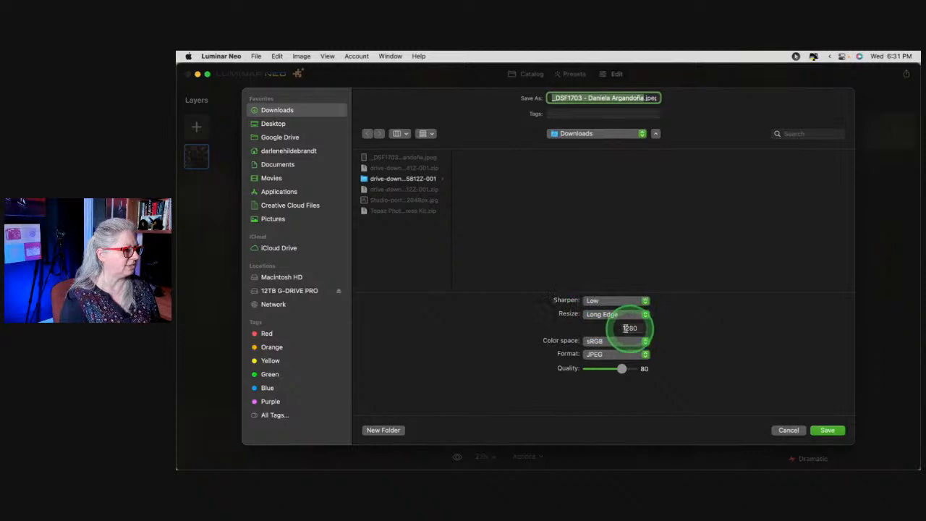
{"action": "left_click_drag", "start_coordinate": [622, 369], "coordinate": [625, 370]}
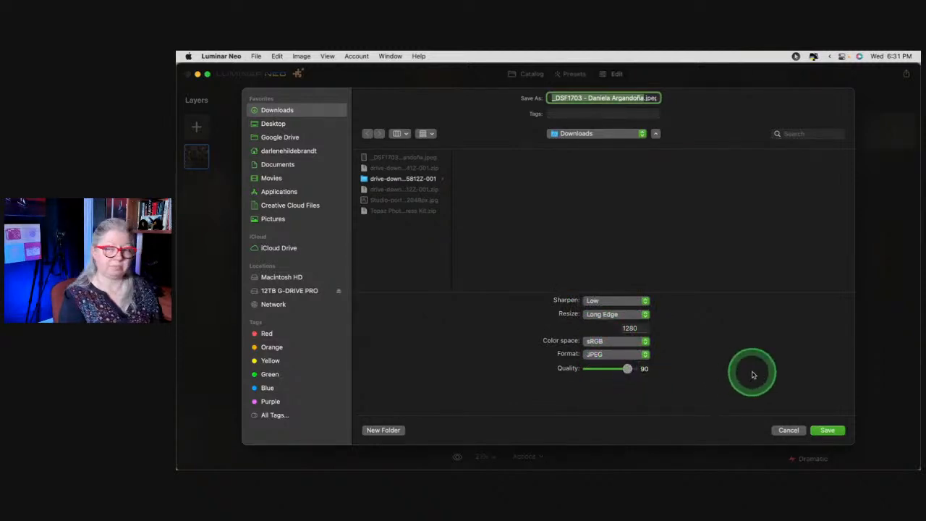
Decline overwriting the first export, append 2 to the file name and save the photo as a second JPEG.
{"action": "left_click", "coordinate": [826, 430]}
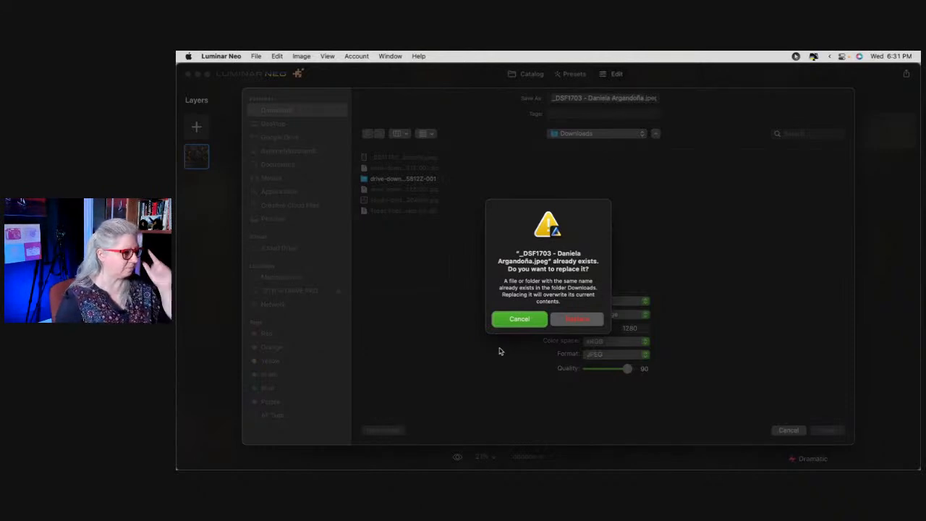
{"action": "left_click", "coordinate": [515, 319]}
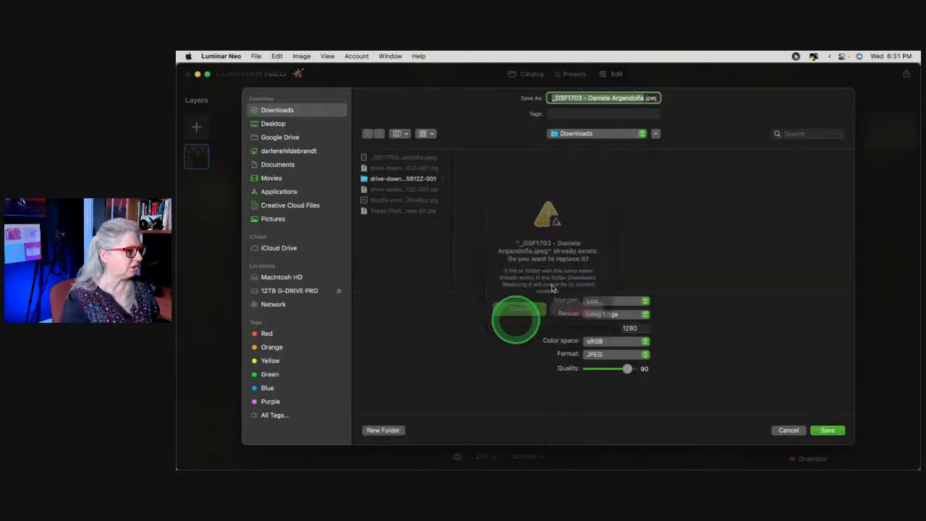
{"action": "left_click", "coordinate": [641, 98]}
{"action": "type", "text": "2"}
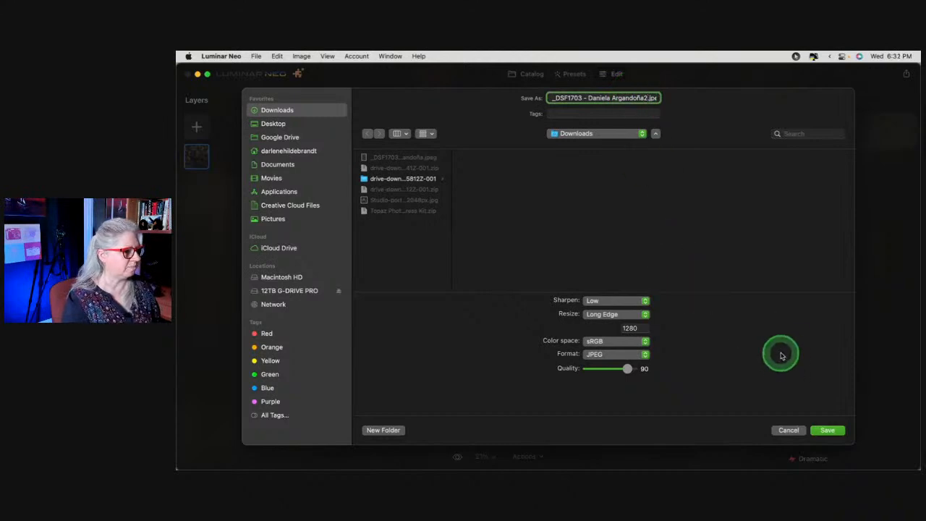
{"action": "left_click", "coordinate": [828, 430]}
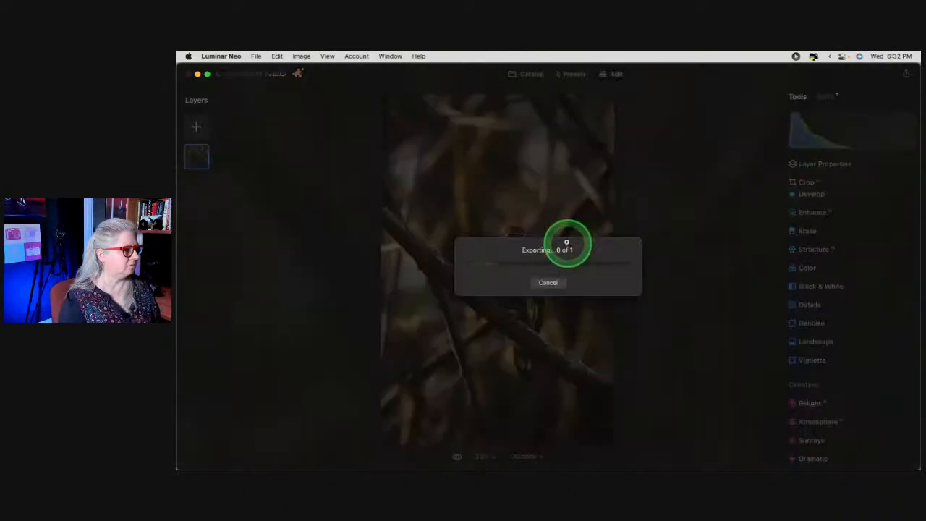
Switch to Finder, select the second exported JPEG in Downloads to check its file size, and preview it enlarged.
{"action": "left_click", "coordinate": [566, 242]}
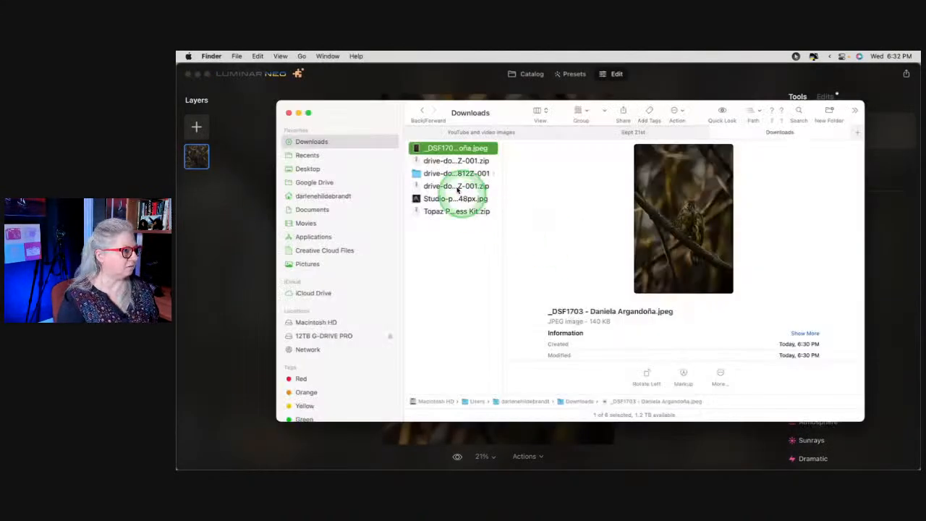
{"action": "double_click", "coordinate": [502, 163]}
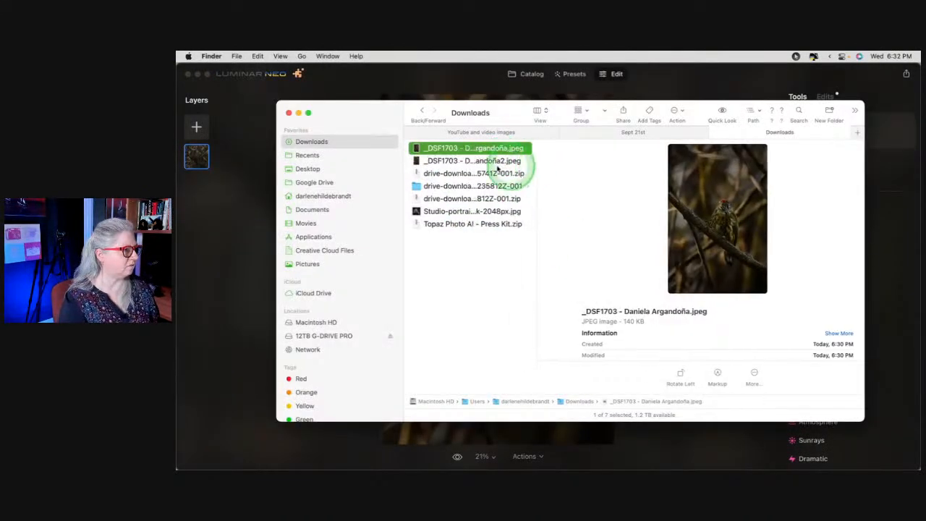
{"action": "left_click", "coordinate": [494, 162]}
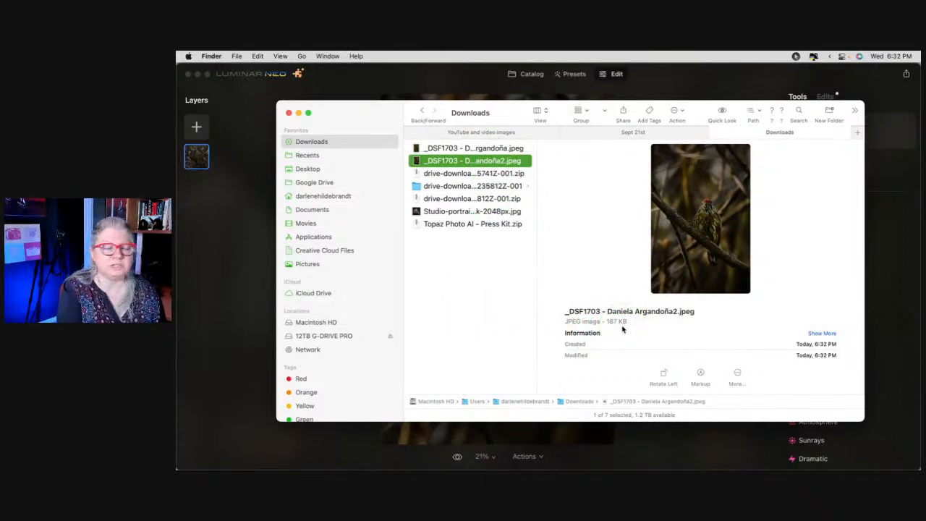
{"action": "key", "text": "space"}
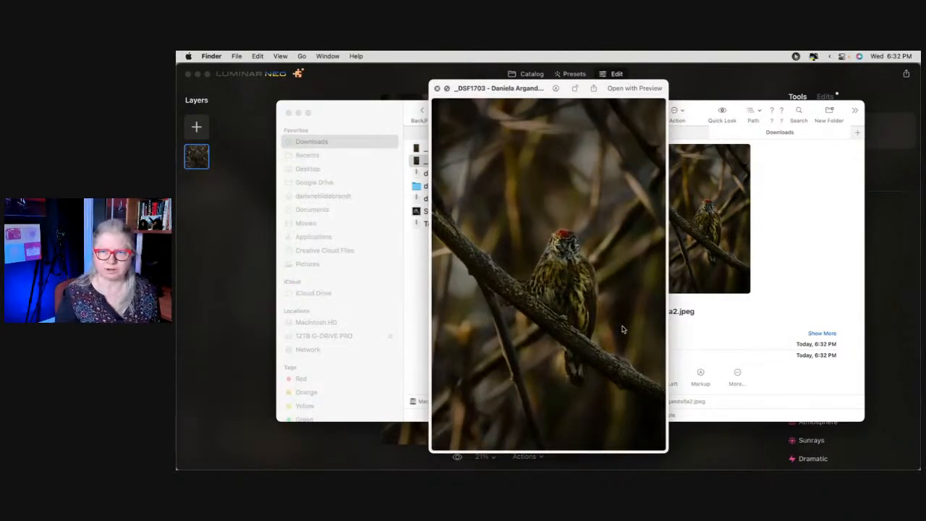
{"action": "key", "text": "space"}
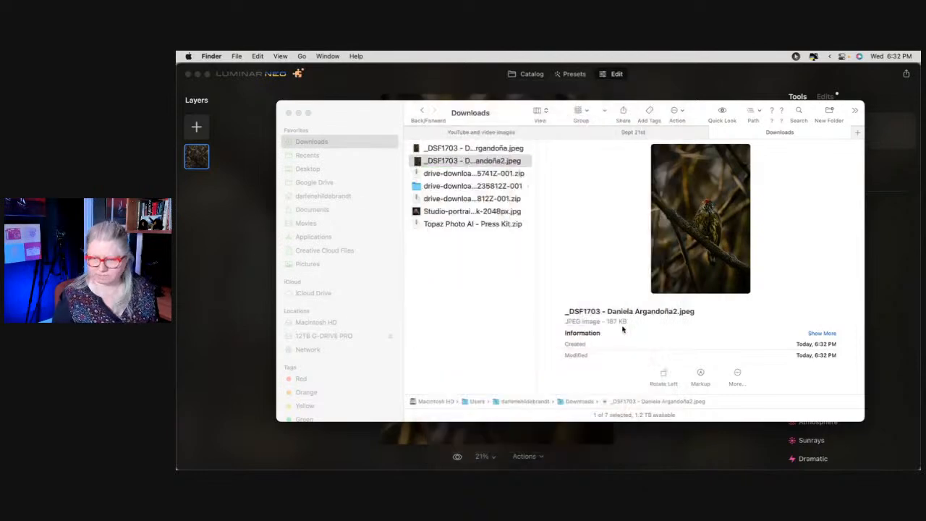
Switch back to the Luminar Neo catalog and select the close-up photo of the group of ducks.
{"action": "left_click", "coordinate": [895, 250]}
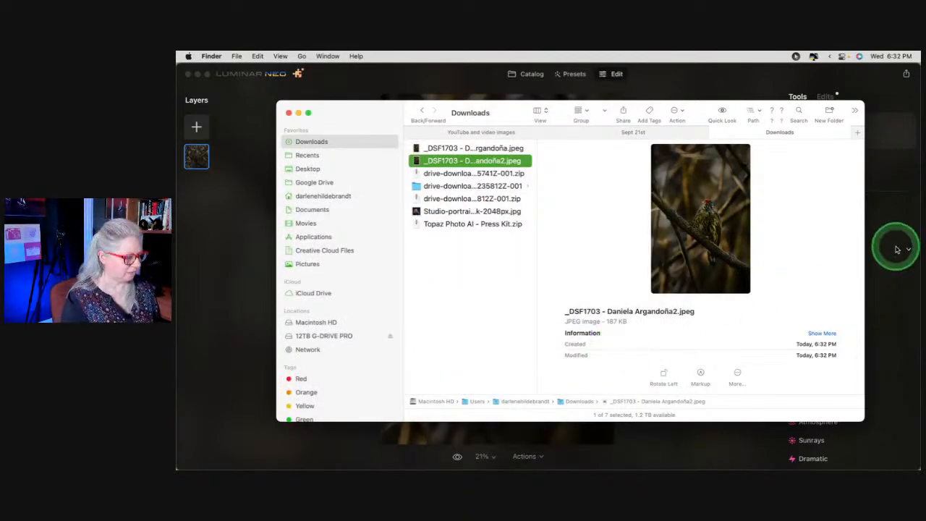
{"action": "key", "text": "g"}
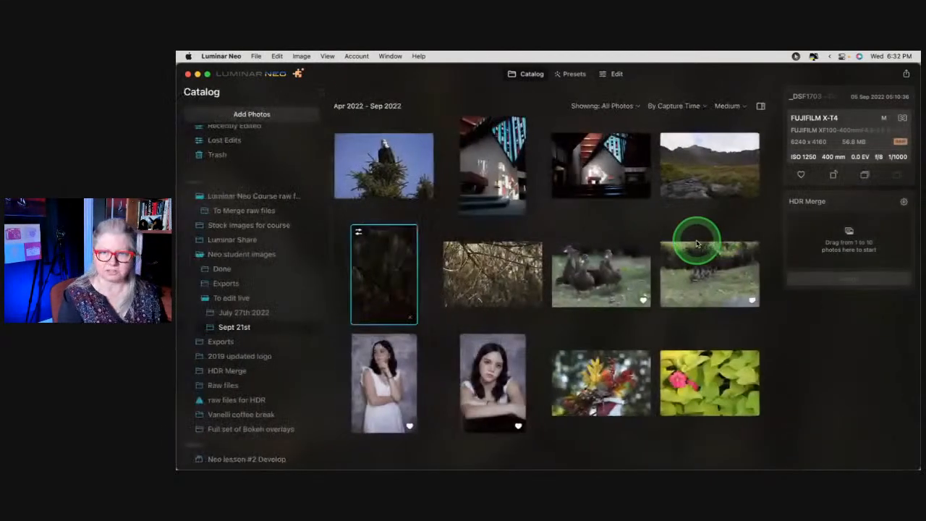
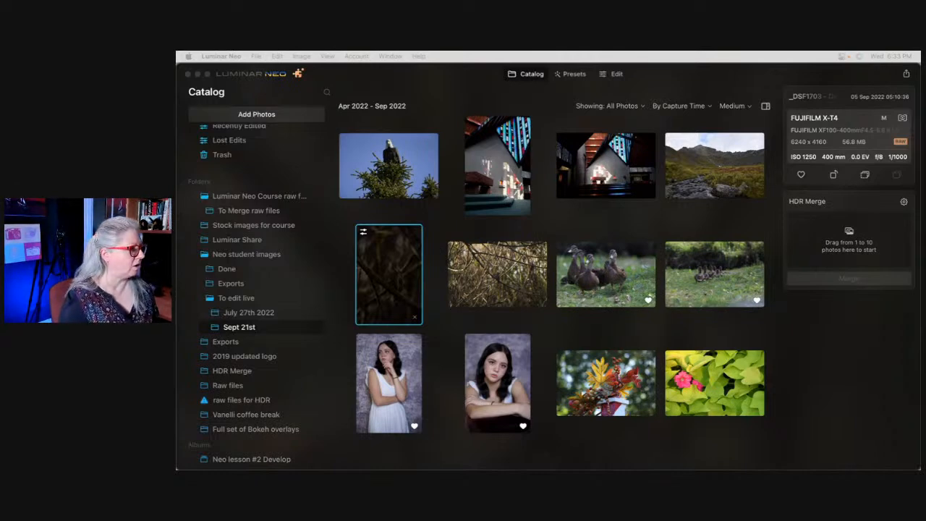
{"action": "left_click", "coordinate": [825, 357]}
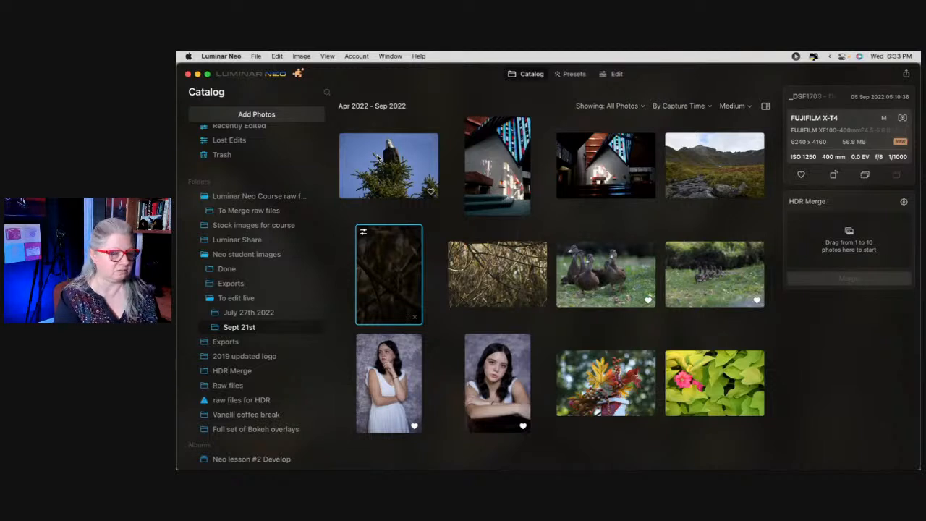
{"action": "left_click", "coordinate": [602, 268]}
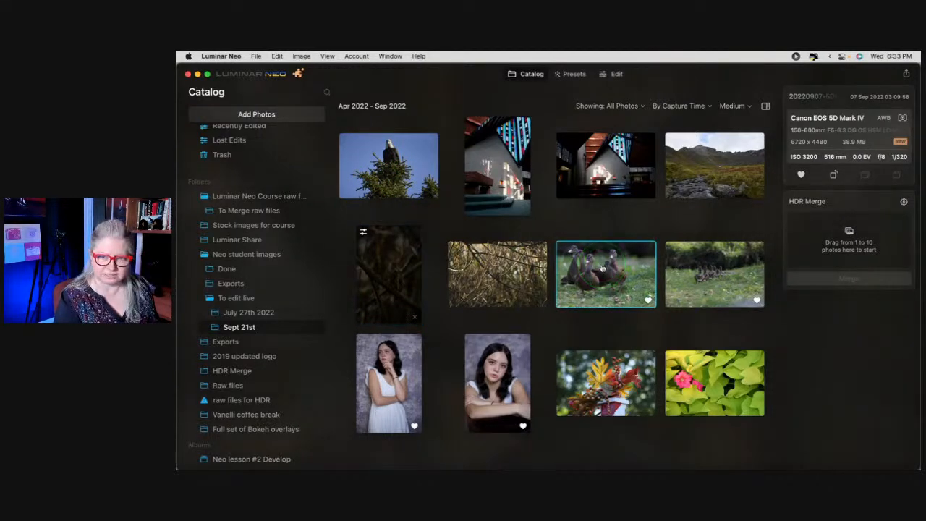
Switch to Finder, close the Downloads window and return to the Luminar Neo catalog.
{"action": "key", "text": "super+Tab"}
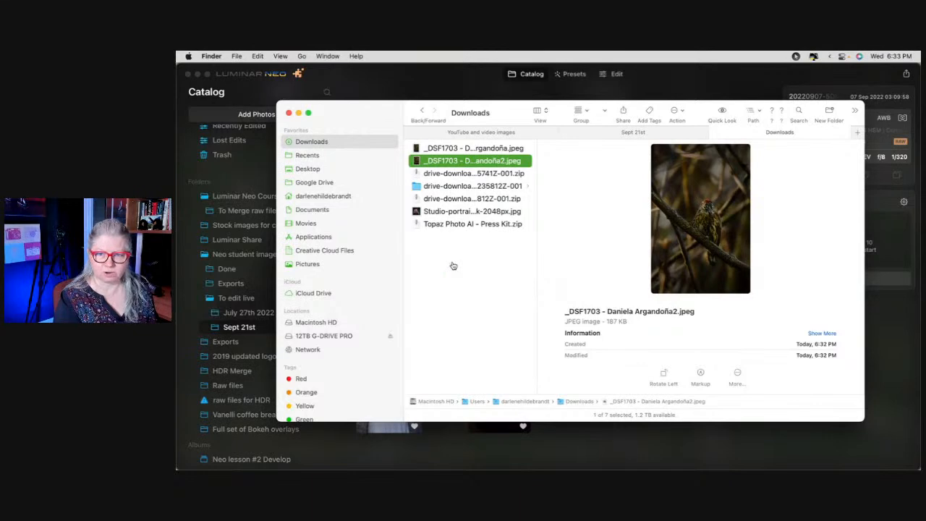
{"action": "key", "text": "super+Tab"}
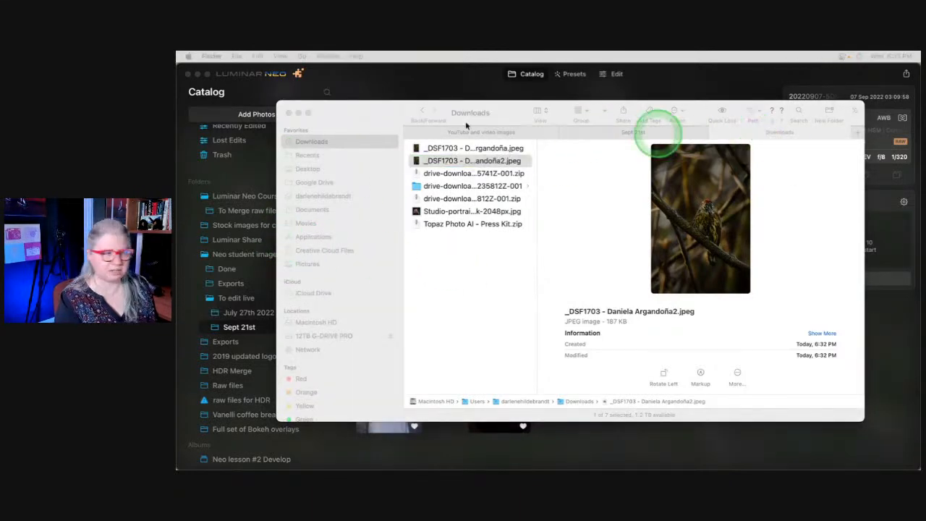
{"action": "left_click", "coordinate": [288, 113]}
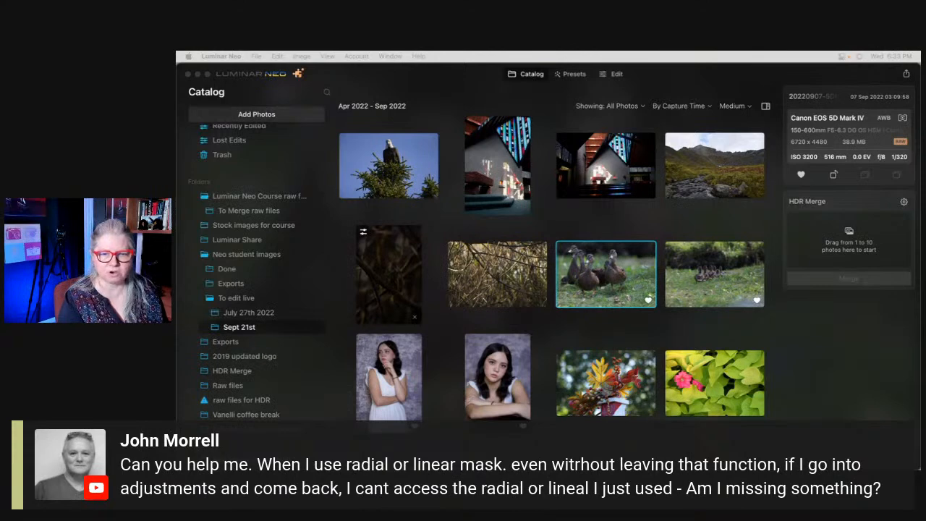
Open the catalog photo of the pink flower among green leaves for editing.
{"action": "left_click", "coordinate": [852, 355]}
{"action": "left_click", "coordinate": [713, 387]}
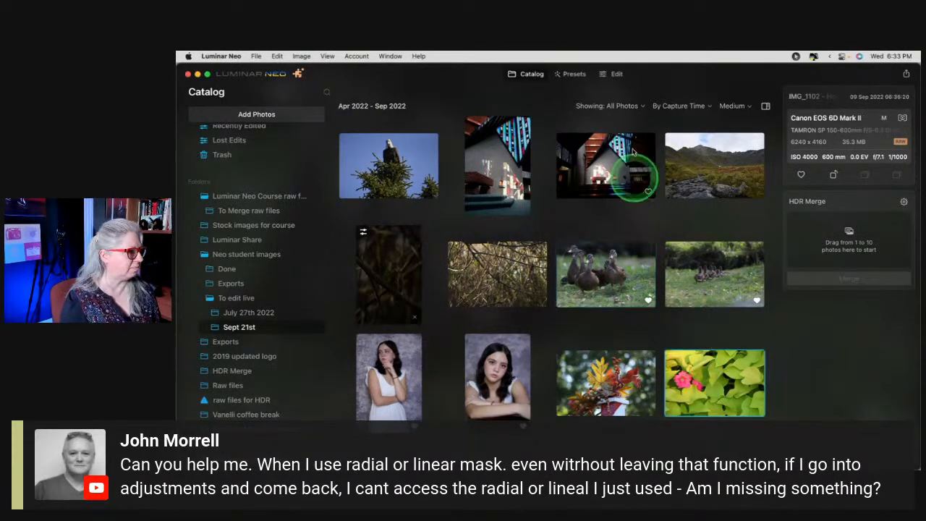
{"action": "left_click", "coordinate": [613, 74]}
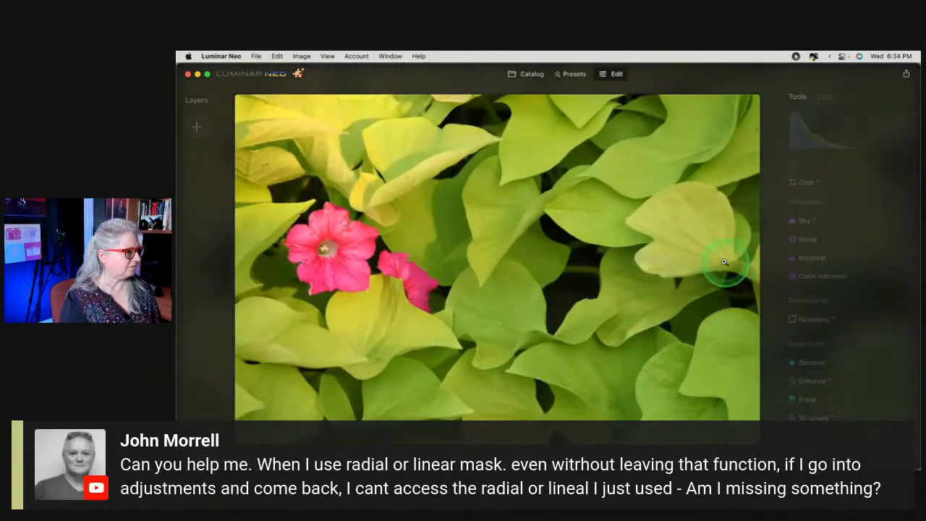
Convert the flower photo to black and white with the Black & White tool.
{"action": "scroll", "coordinate": [831, 319], "scroll_direction": "down", "scroll_amount": 5}
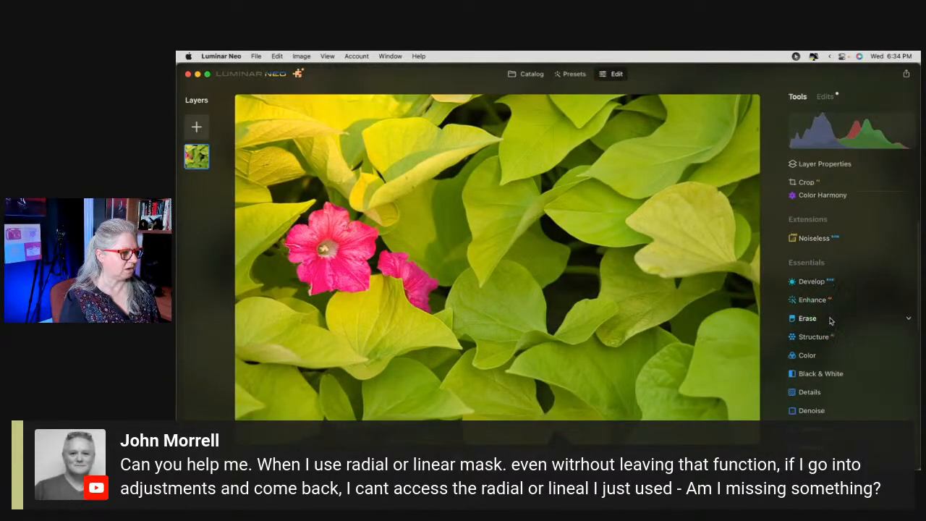
{"action": "left_click", "coordinate": [816, 336]}
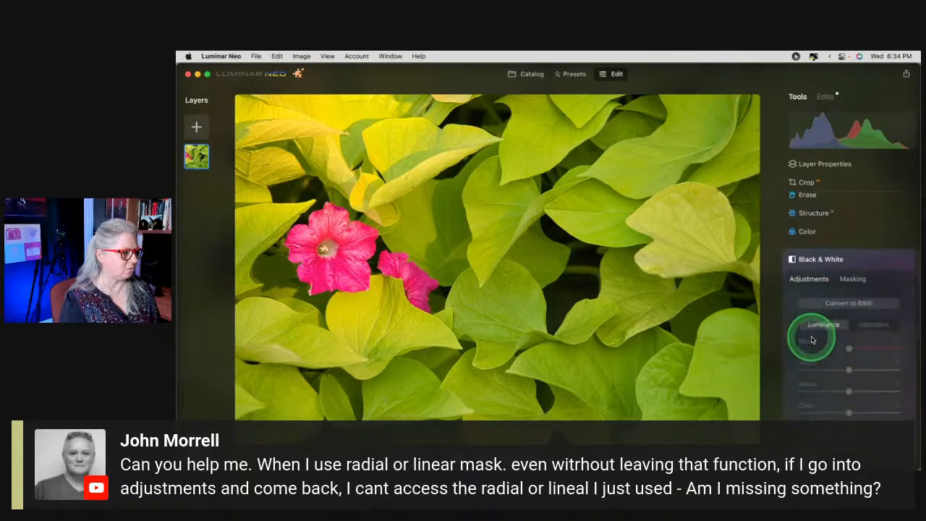
{"action": "left_click", "coordinate": [840, 284]}
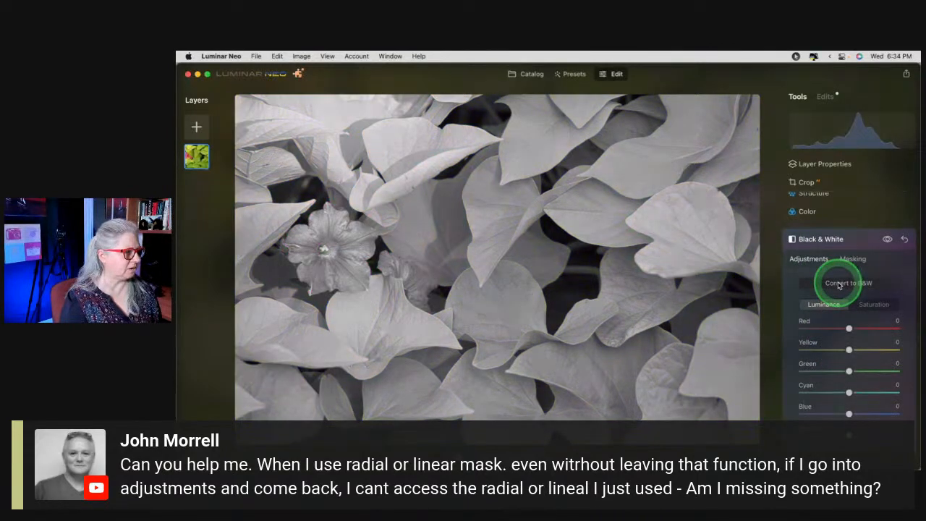
{"action": "left_click", "coordinate": [816, 309]}
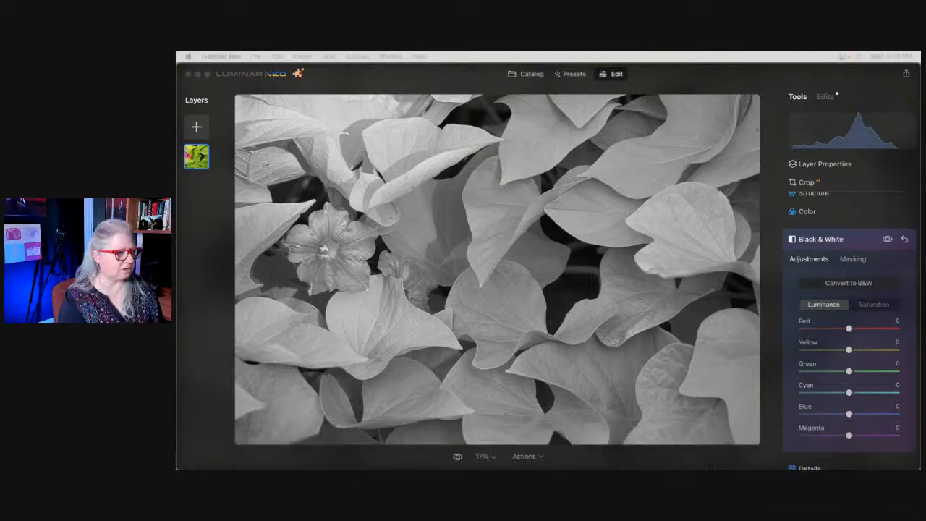
Mask the black and white effect with a radial gradient centred on the pink flower.
{"action": "left_click", "coordinate": [859, 261]}
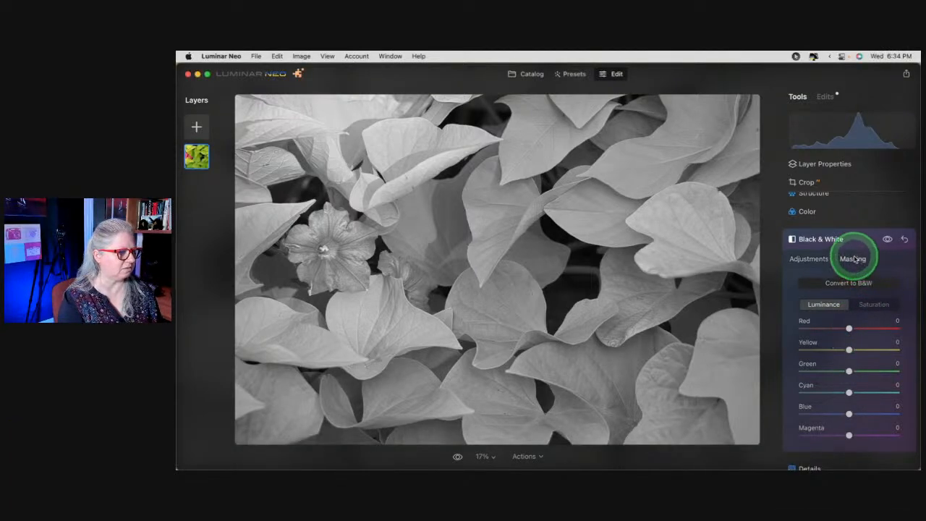
{"action": "left_click", "coordinate": [856, 259]}
{"action": "left_click", "coordinate": [818, 312]}
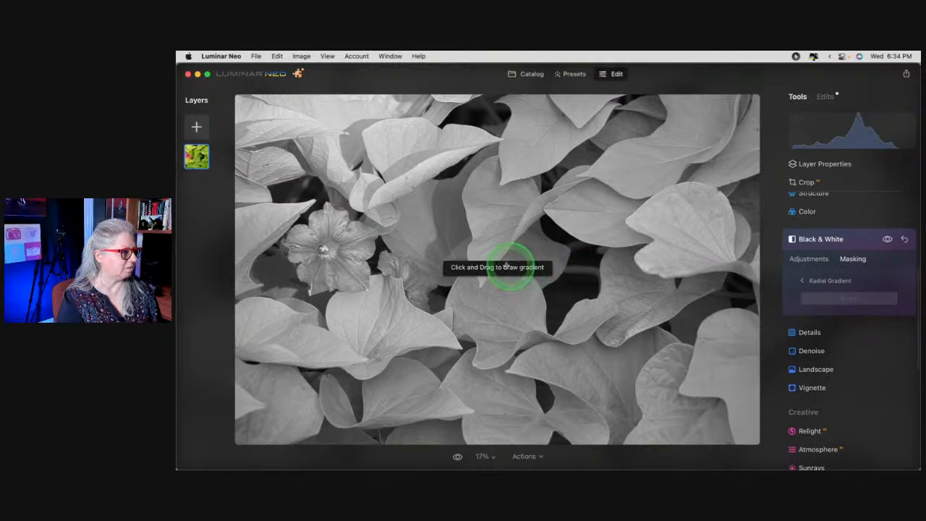
{"action": "left_click_drag", "start_coordinate": [337, 234], "coordinate": [404, 290]}
{"action": "left_click_drag", "start_coordinate": [358, 260], "coordinate": [359, 273]}
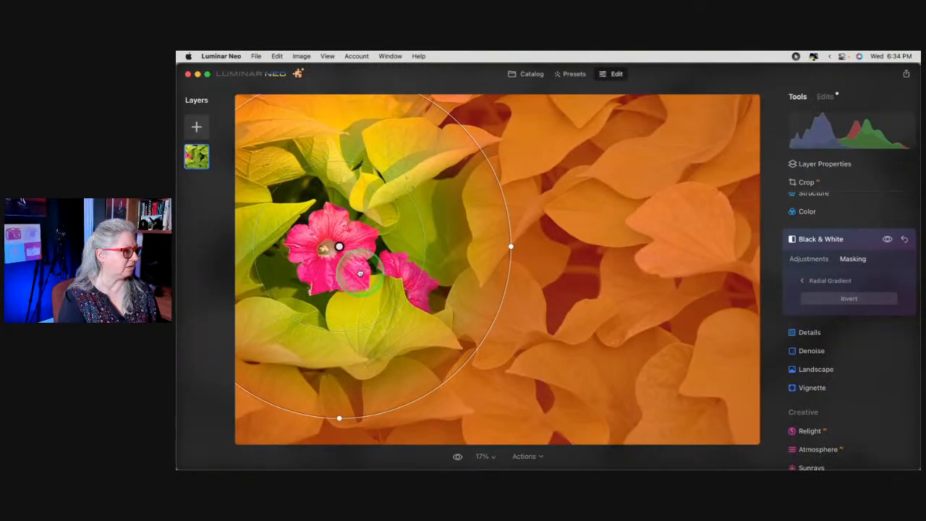
{"action": "left_click", "coordinate": [823, 280]}
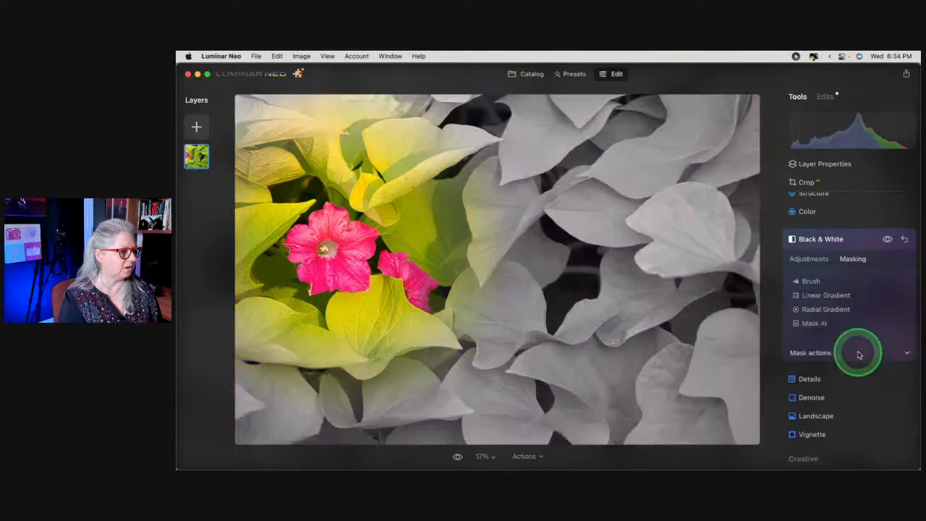
Add a second radial gradient to the mask over the leaves in the right half of the photo.
{"action": "left_click", "coordinate": [821, 310]}
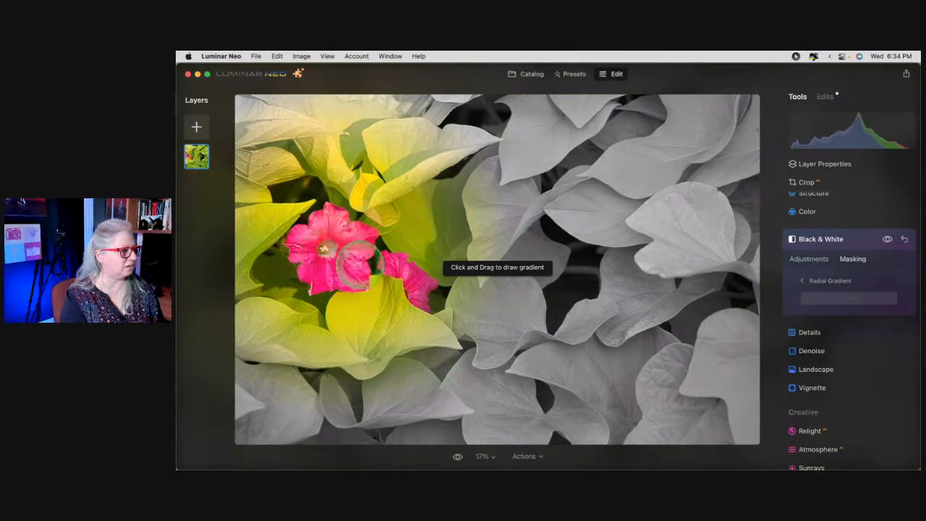
{"action": "mouse_move", "coordinate": [626, 220]}
{"action": "left_mouse_down"}
{"action": "mouse_move", "coordinate": [680, 306]}
{"action": "mouse_move", "coordinate": [666, 312]}
{"action": "left_mouse_up"}
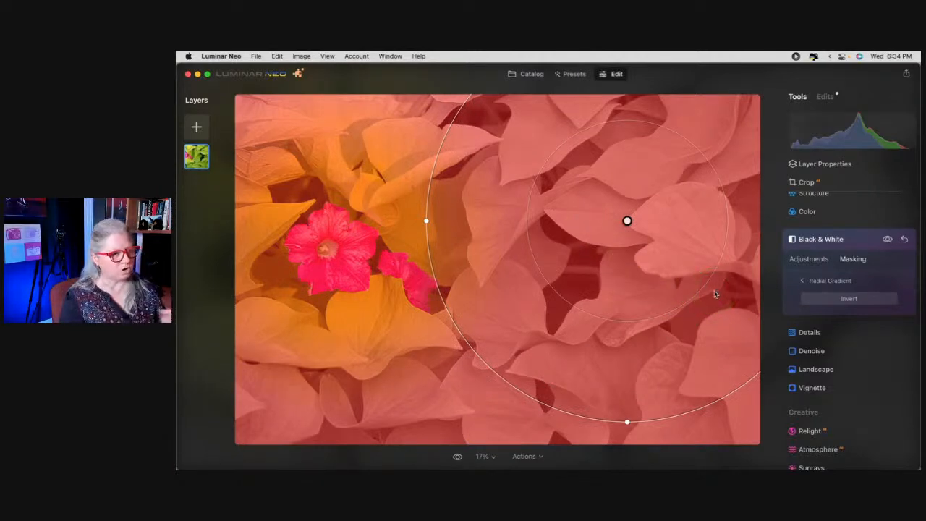
{"action": "left_click", "coordinate": [814, 282]}
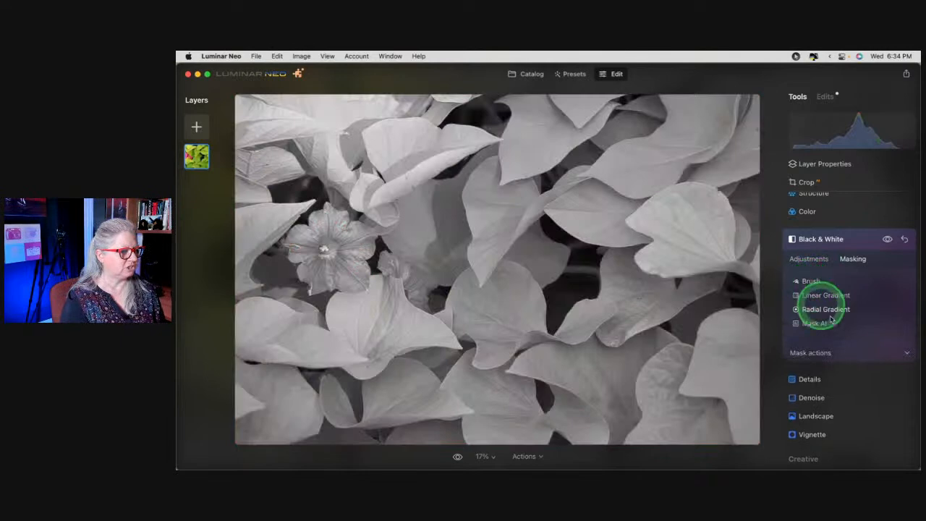
Clear the Black & White mask and fill it completely.
{"action": "left_click", "coordinate": [834, 353]}
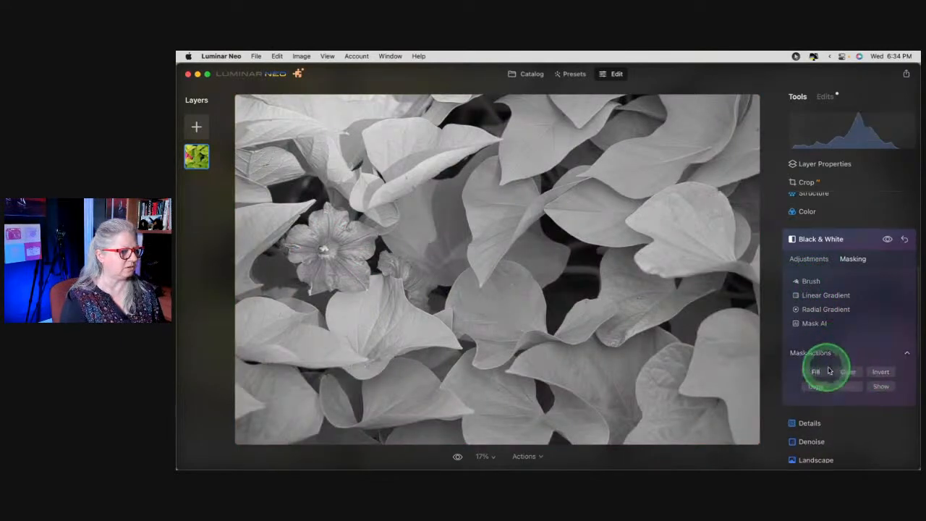
{"action": "left_click", "coordinate": [846, 369]}
{"action": "left_click", "coordinate": [816, 283]}
{"action": "left_click", "coordinate": [816, 372]}
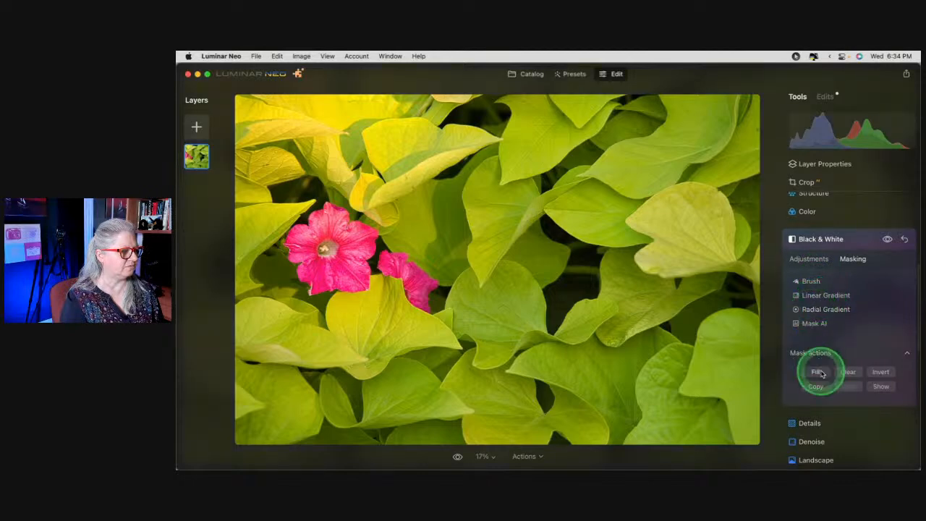
Draw a radial gradient centred on the flower over the filled mask.
{"action": "left_click", "coordinate": [825, 309]}
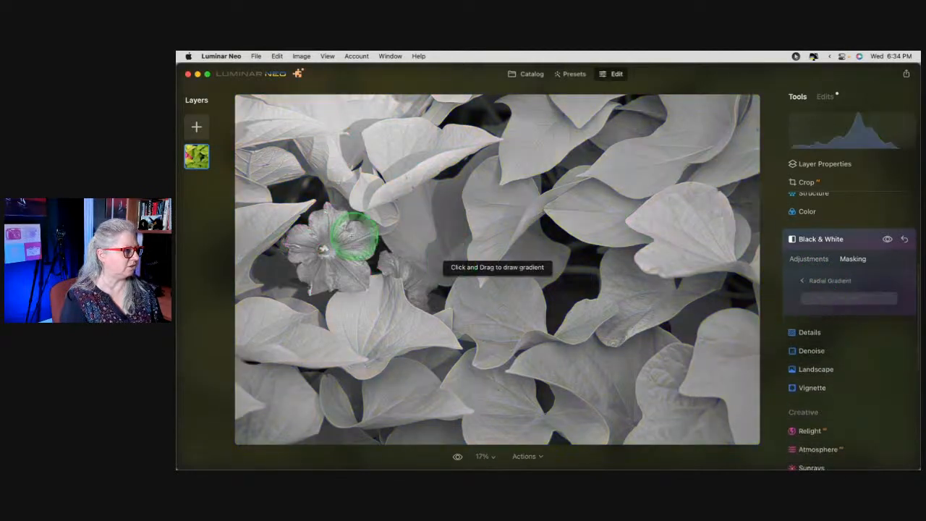
{"action": "left_click", "coordinate": [330, 240]}
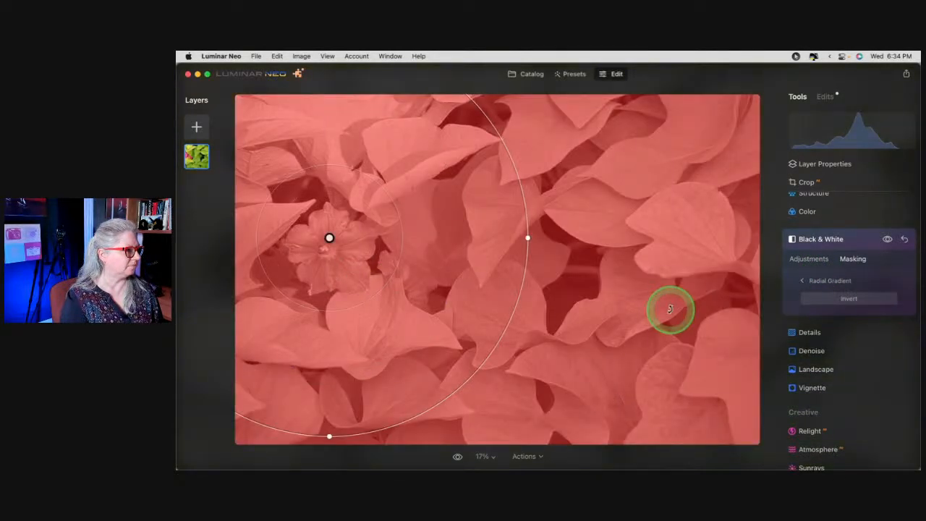
{"action": "left_click", "coordinate": [820, 280]}
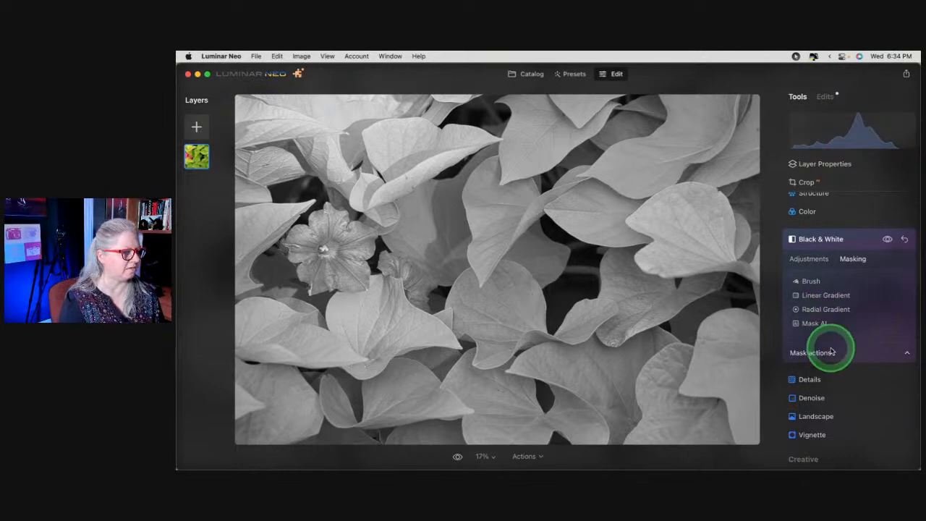
Clear the mask and apply an inverted radial gradient around the pink flower.
{"action": "left_click", "coordinate": [836, 352]}
{"action": "left_click", "coordinate": [844, 372]}
{"action": "left_click", "coordinate": [814, 309]}
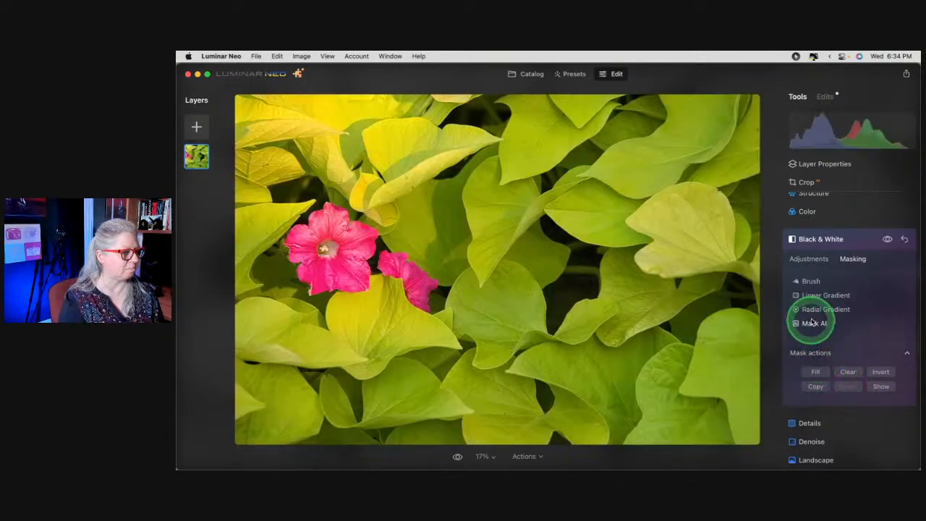
{"action": "left_click_drag", "start_coordinate": [335, 242], "coordinate": [440, 298]}
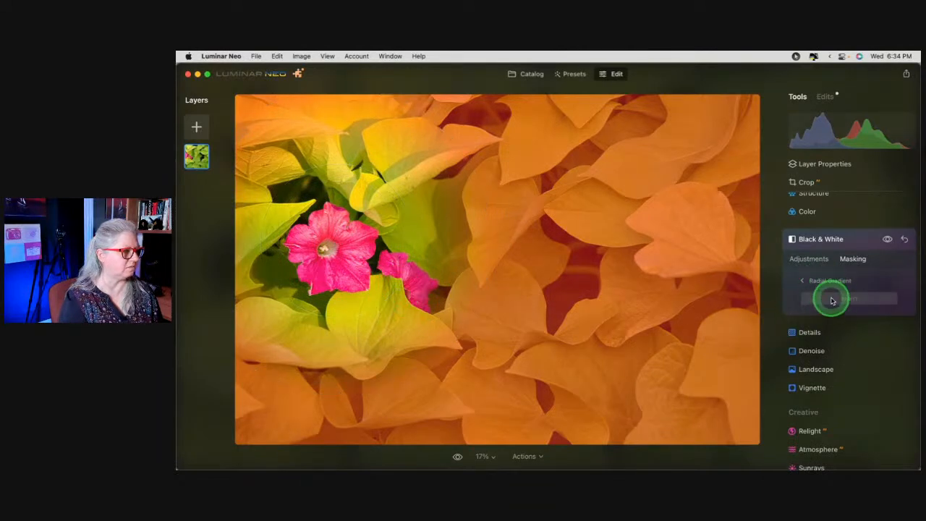
{"action": "left_click", "coordinate": [834, 304]}
{"action": "left_click", "coordinate": [805, 281]}
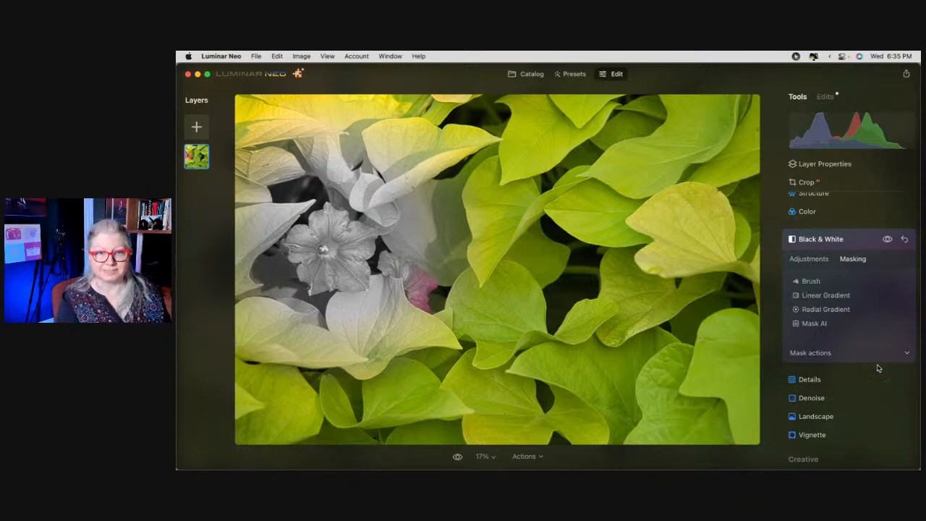
Reset the Black & White tool and convert the photo to black and white again.
{"action": "left_click", "coordinate": [835, 354]}
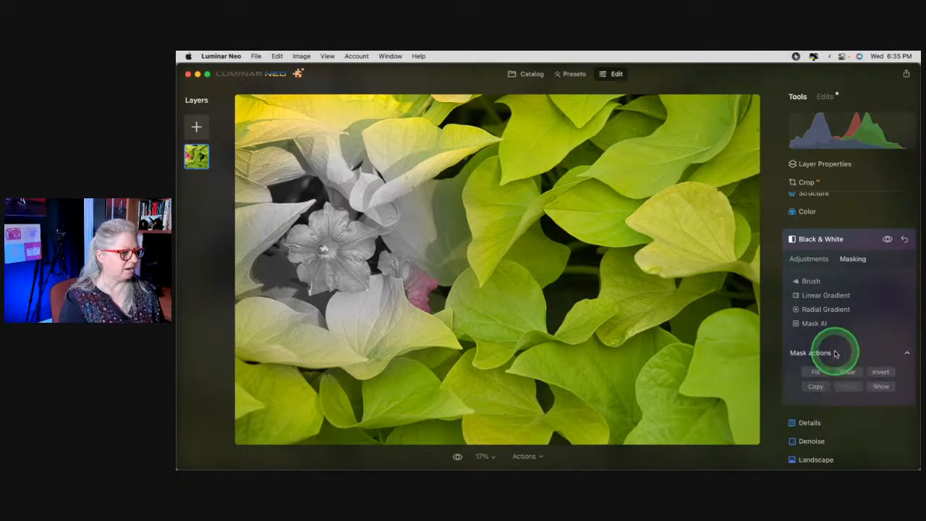
{"action": "left_click", "coordinate": [905, 238]}
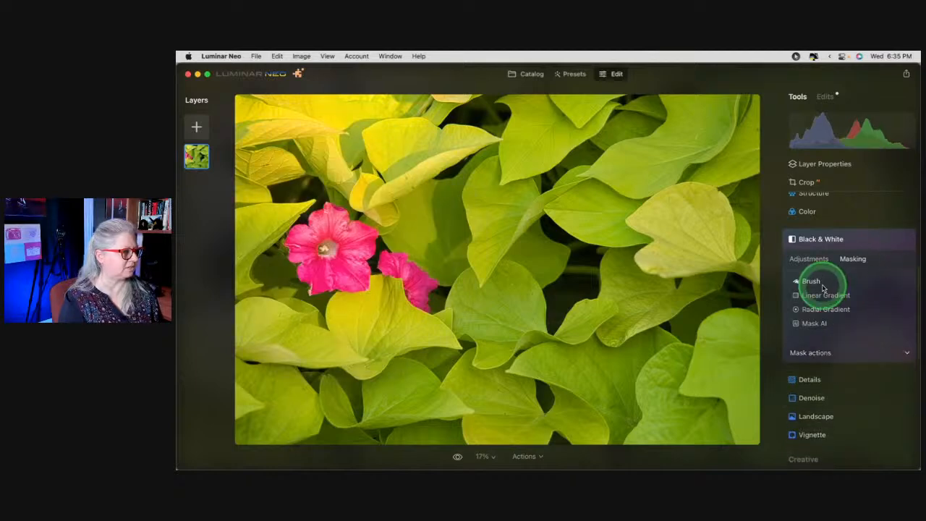
{"action": "left_click", "coordinate": [807, 258]}
{"action": "left_click", "coordinate": [853, 283]}
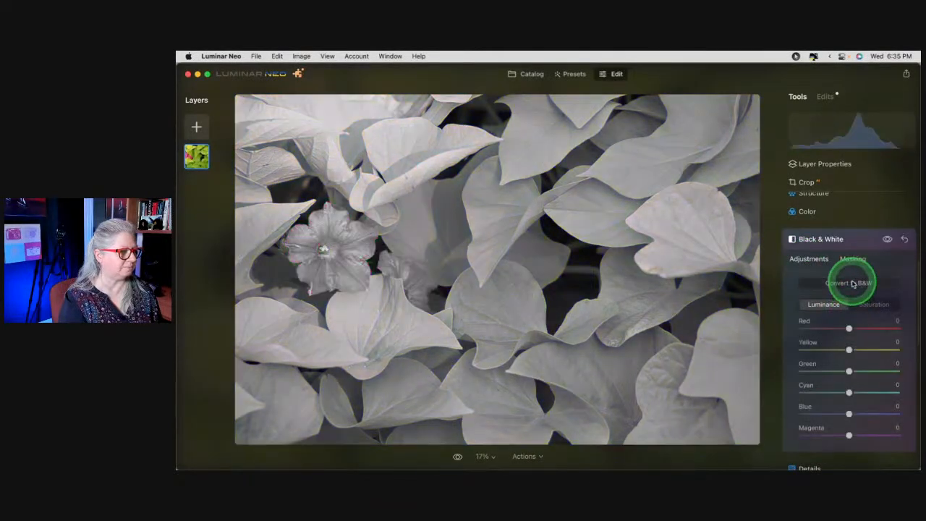
Mask the black and white effect with a linear gradient rising from the photo's lower part to its middle.
{"action": "left_click", "coordinate": [849, 259]}
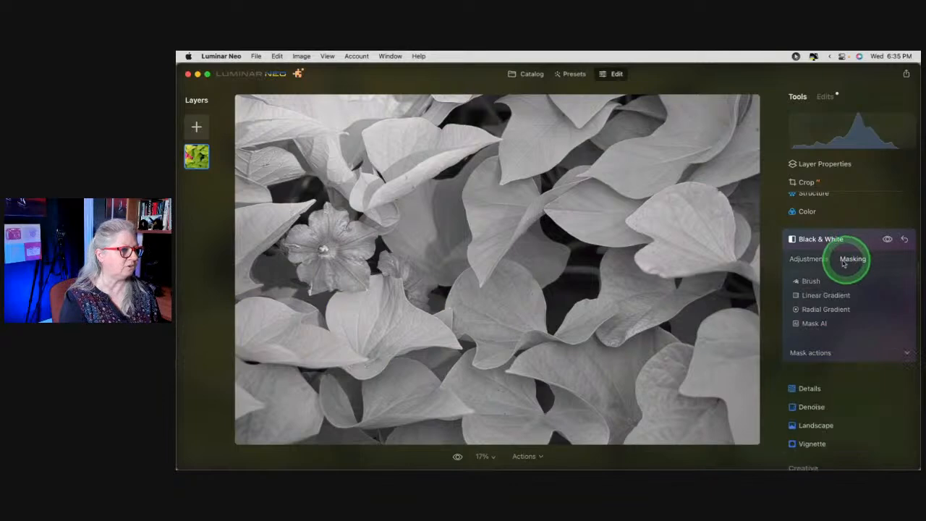
{"action": "left_click", "coordinate": [825, 295]}
{"action": "left_click_drag", "start_coordinate": [492, 394], "coordinate": [495, 249]}
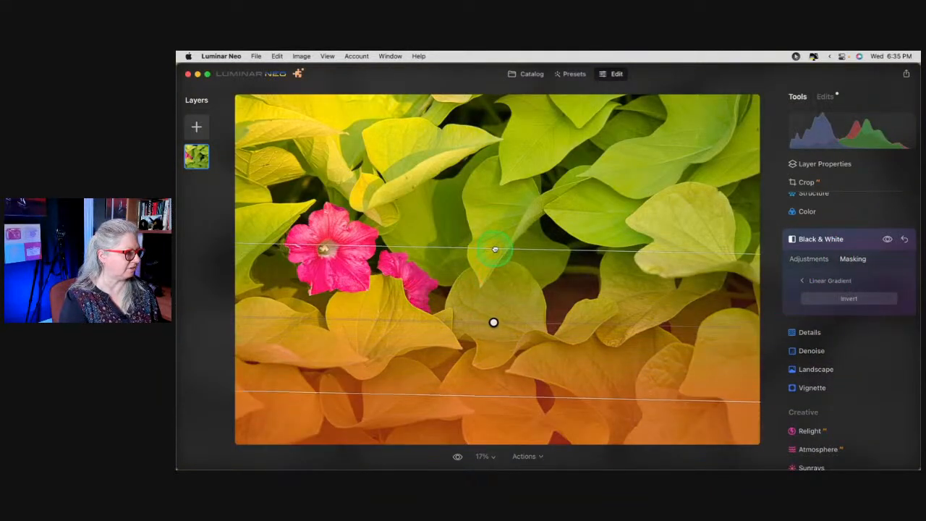
{"action": "left_click", "coordinate": [812, 282]}
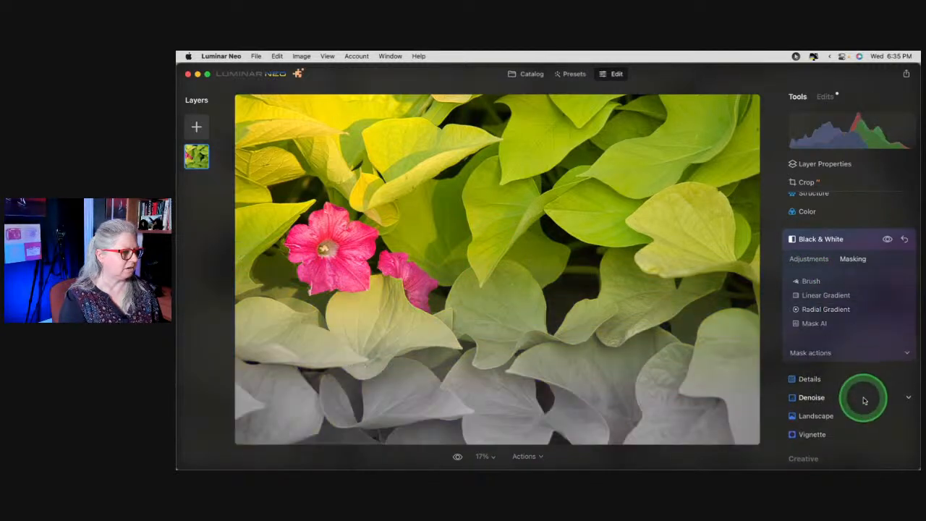
Add two more linear gradients to the mask, over the photo's upper-left and upper-right corners.
{"action": "left_click", "coordinate": [818, 296]}
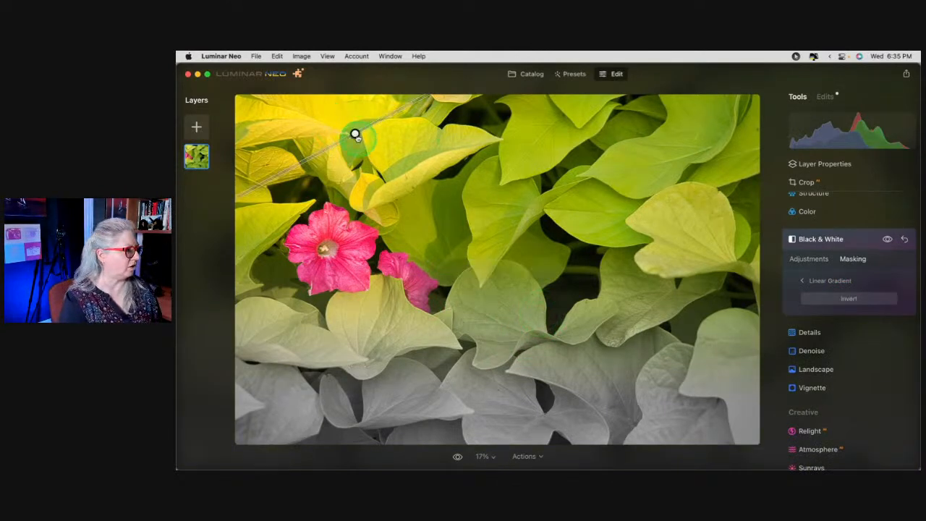
{"action": "left_click_drag", "start_coordinate": [349, 128], "coordinate": [407, 214]}
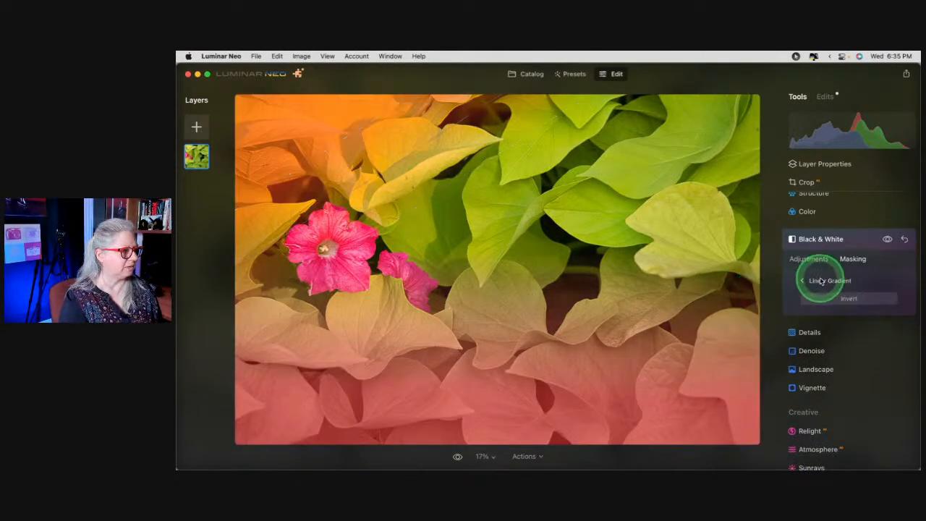
{"action": "left_click", "coordinate": [814, 281]}
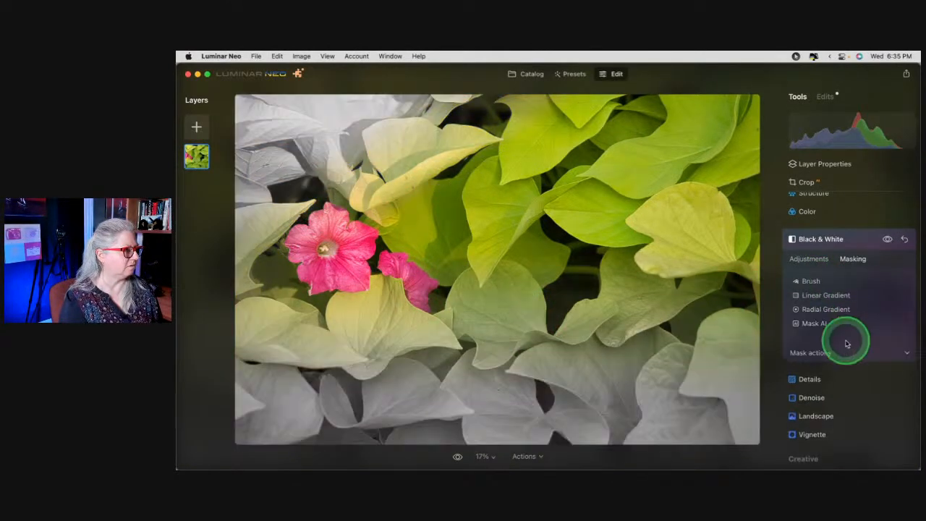
{"action": "left_click", "coordinate": [828, 297]}
{"action": "left_click_drag", "start_coordinate": [703, 135], "coordinate": [682, 213]}
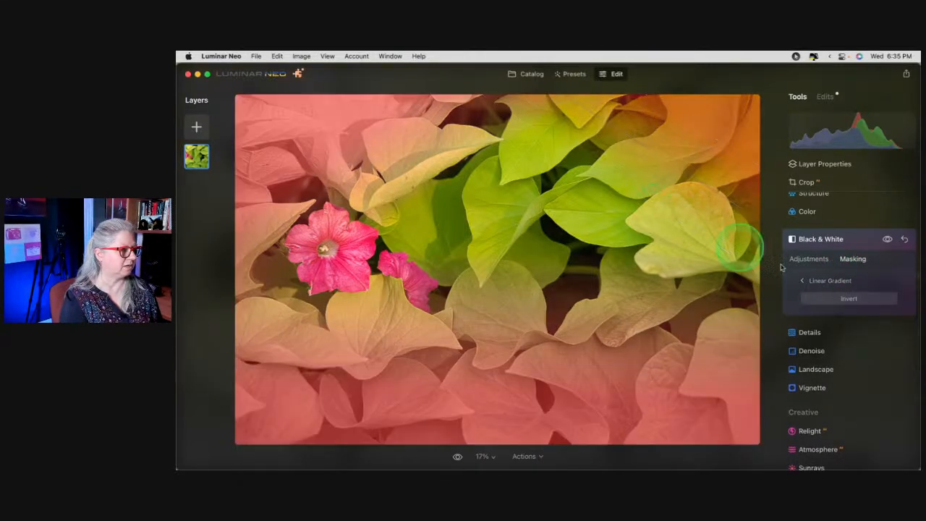
{"action": "left_click", "coordinate": [836, 283]}
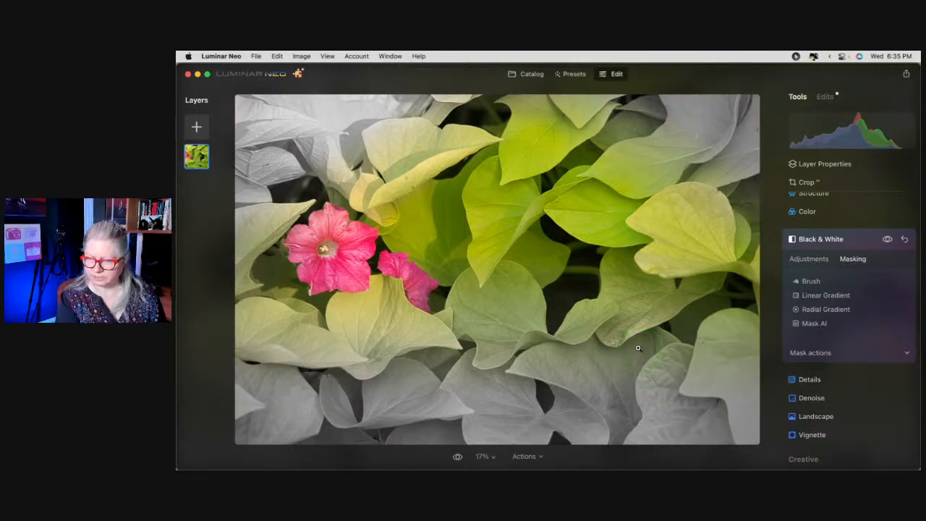
Reset the Black & White tool, removing its conversion and masks, and collapse it.
{"action": "left_click", "coordinate": [774, 379]}
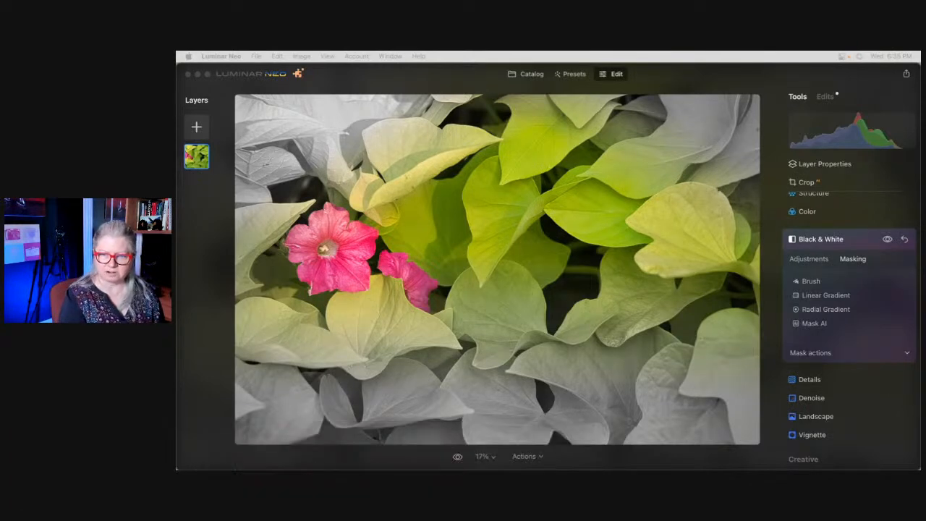
{"action": "left_click", "coordinate": [799, 286]}
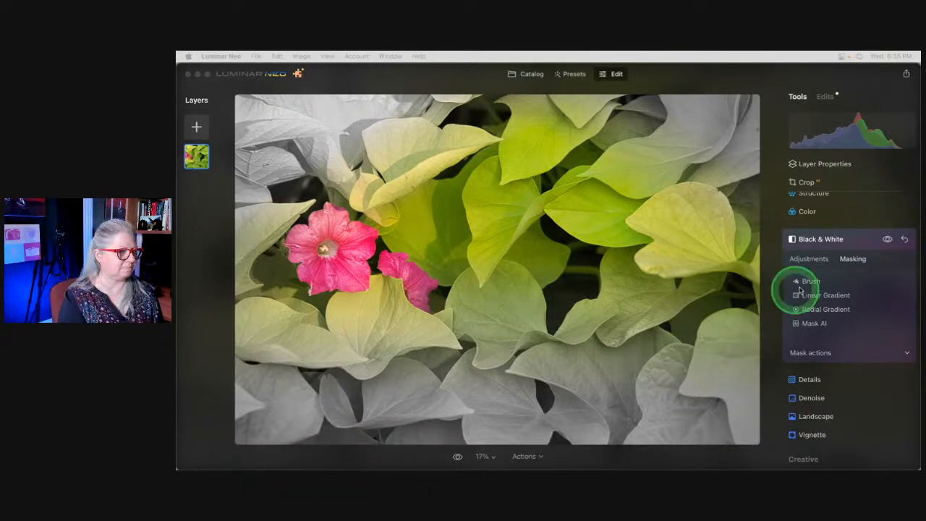
{"action": "left_click", "coordinate": [904, 240]}
{"action": "left_click", "coordinate": [854, 243]}
{"action": "left_click", "coordinate": [861, 296]}
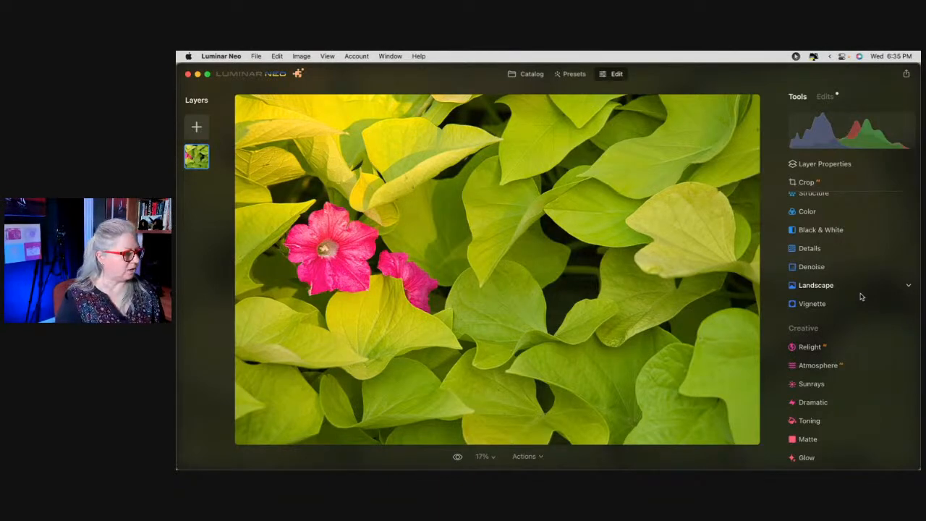
Delete the leftover Black & White edit from the photo's list of applied edits and return to the tools.
{"action": "left_click", "coordinate": [862, 294]}
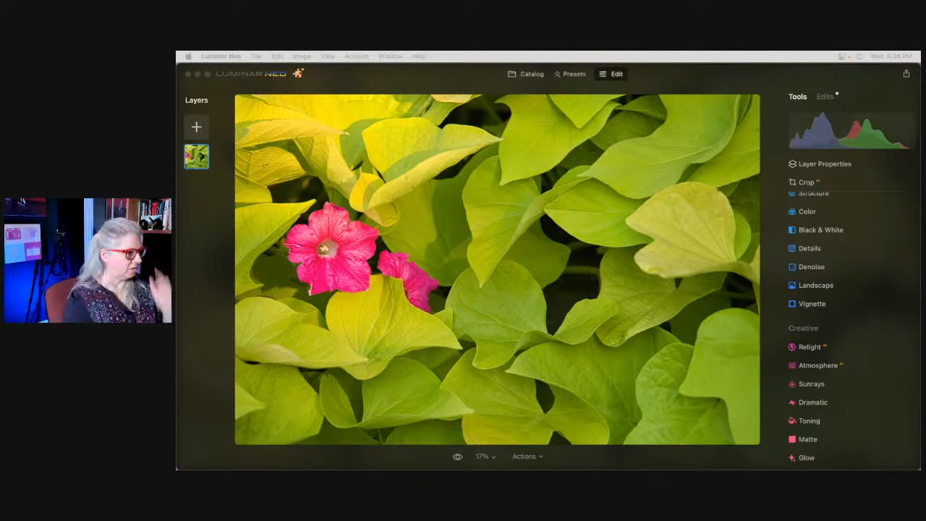
{"action": "left_click", "coordinate": [739, 86]}
{"action": "scroll", "coordinate": [860, 319], "scroll_direction": "up", "scroll_amount": 5}
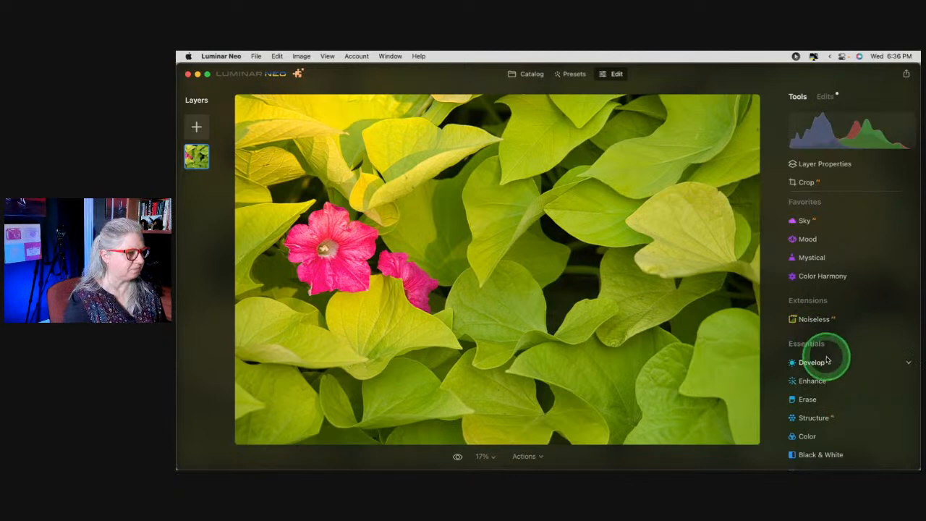
{"action": "left_click", "coordinate": [828, 98]}
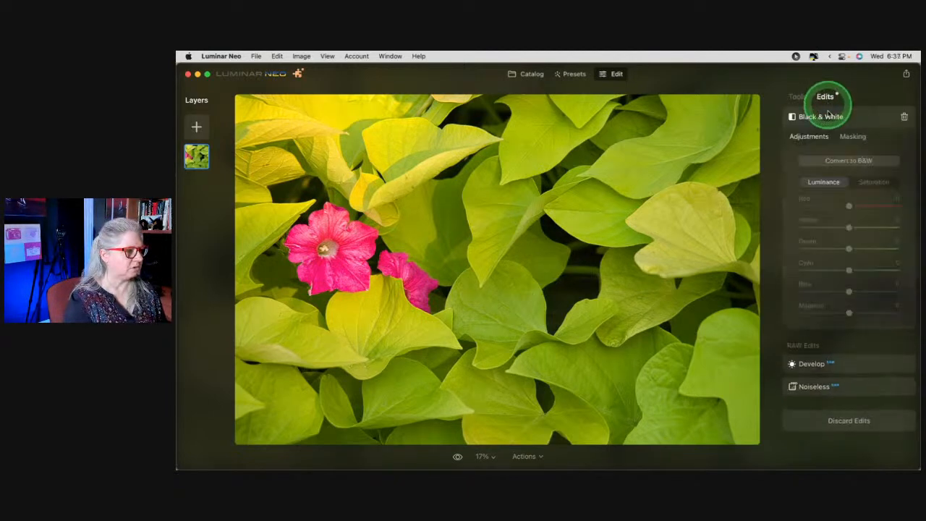
{"action": "left_click", "coordinate": [849, 418]}
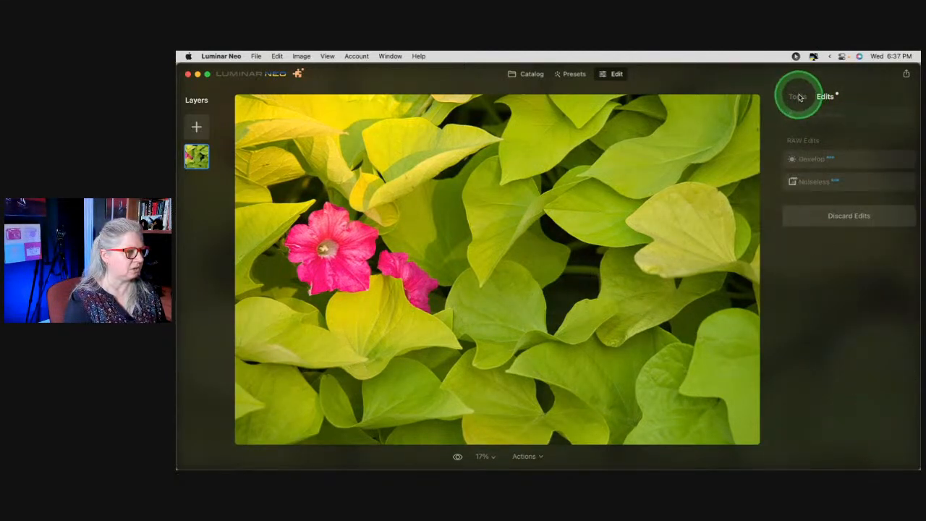
{"action": "left_click", "coordinate": [862, 117]}
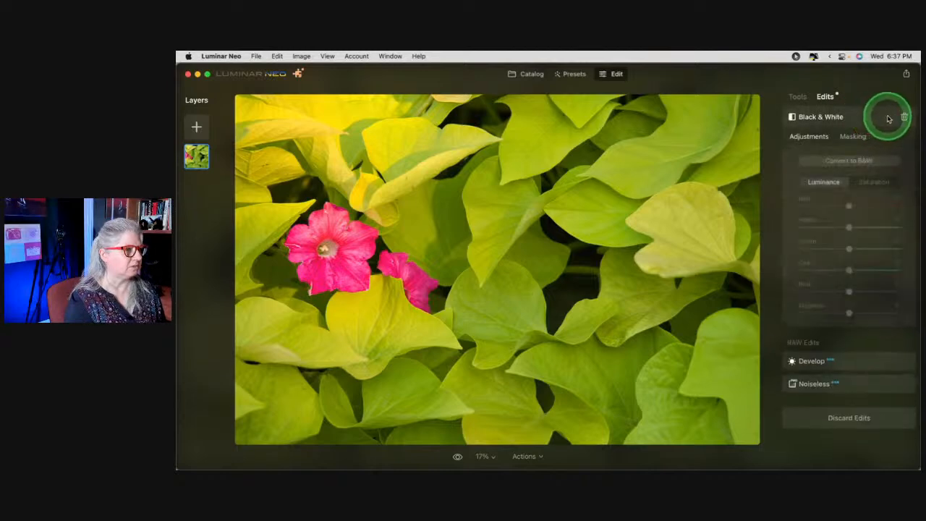
{"action": "left_click", "coordinate": [904, 119]}
{"action": "left_click", "coordinate": [884, 134]}
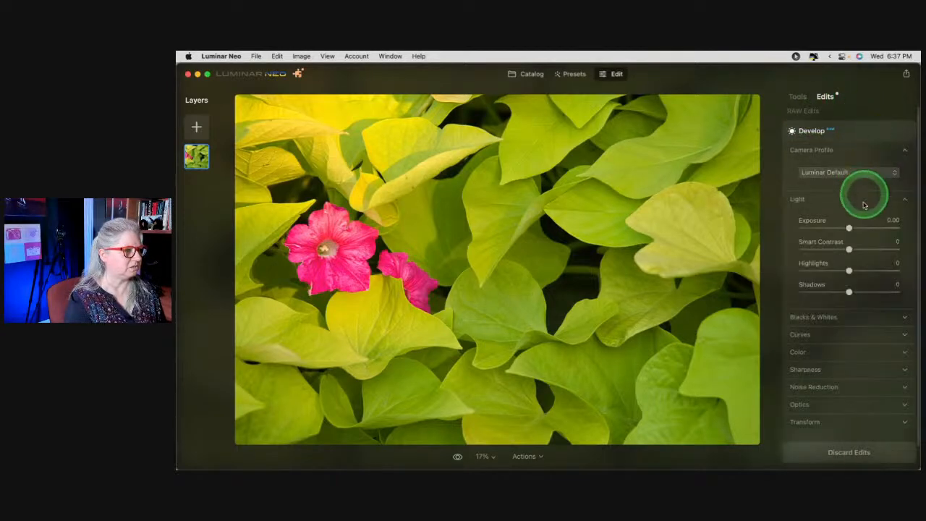
{"action": "left_click", "coordinate": [848, 134]}
{"action": "left_click", "coordinate": [797, 98]}
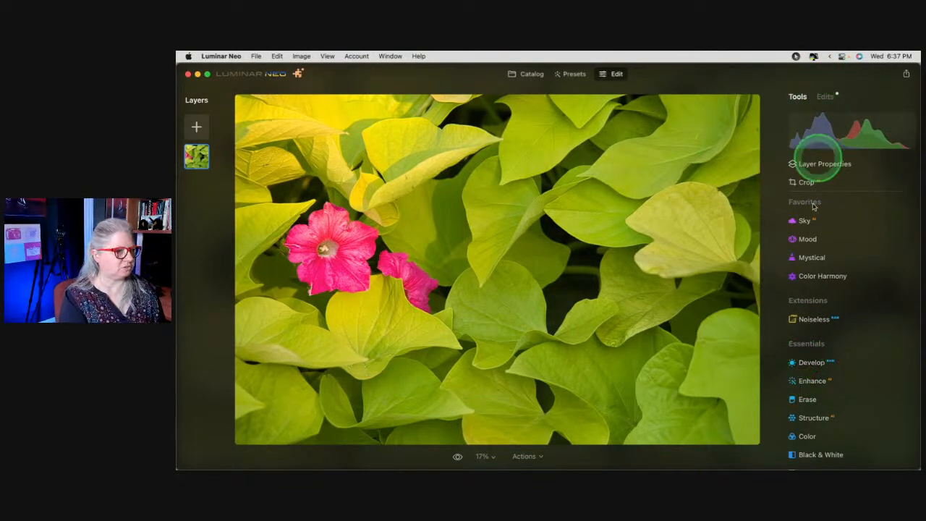
Convert the photo to black and white again, reset that conversion and collapse the Black & White tool.
{"action": "scroll", "coordinate": [827, 281], "scroll_direction": "down", "scroll_amount": 3}
{"action": "left_click", "coordinate": [831, 382]}
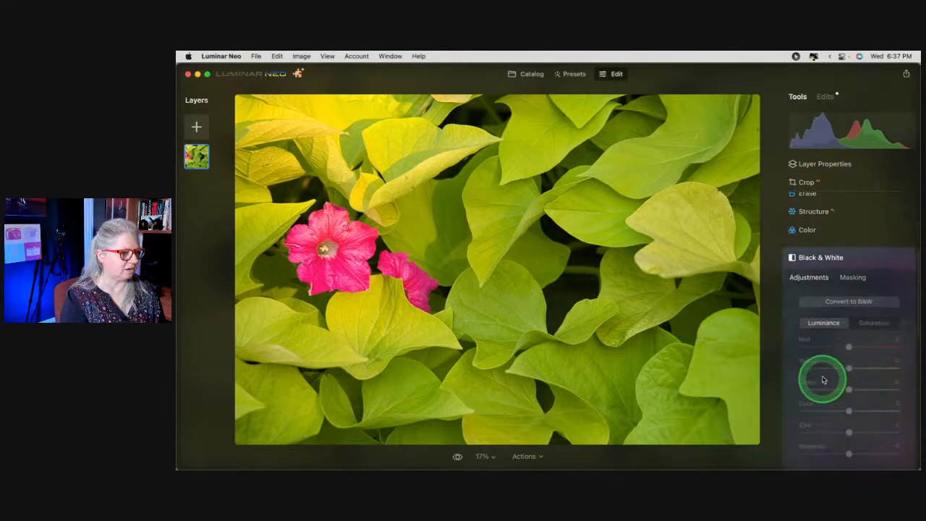
{"action": "left_click", "coordinate": [851, 302]}
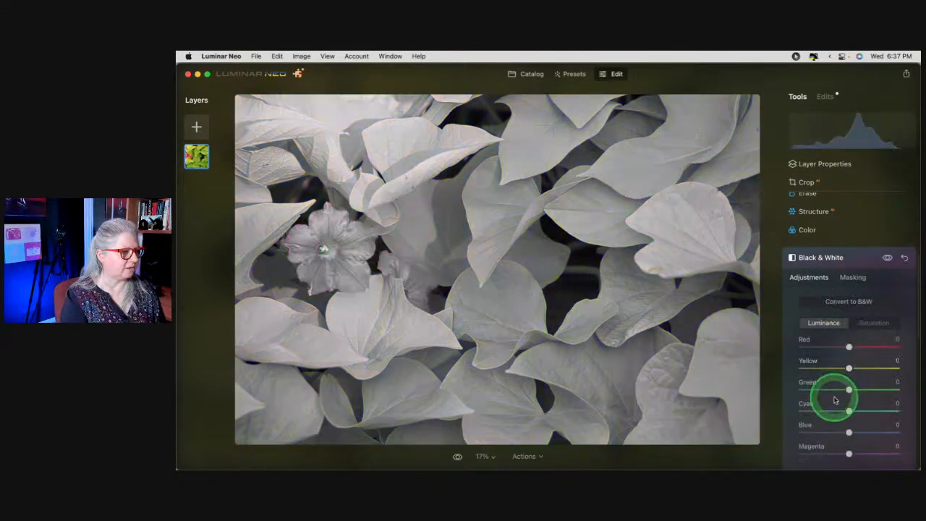
{"action": "left_click", "coordinate": [887, 257]}
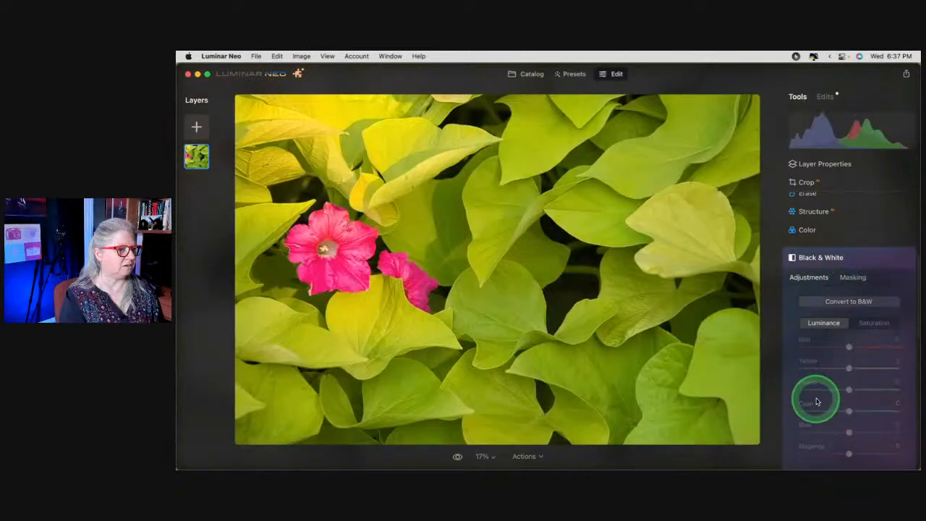
{"action": "left_click", "coordinate": [853, 259]}
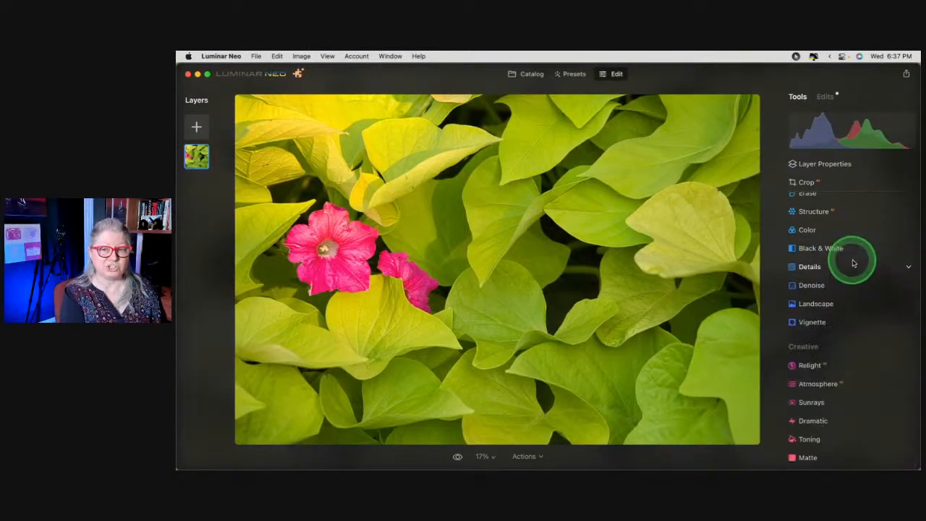
Delete the reset Black & White entry from the applied edits so that Develop works on the raw file.
{"action": "left_click", "coordinate": [826, 97]}
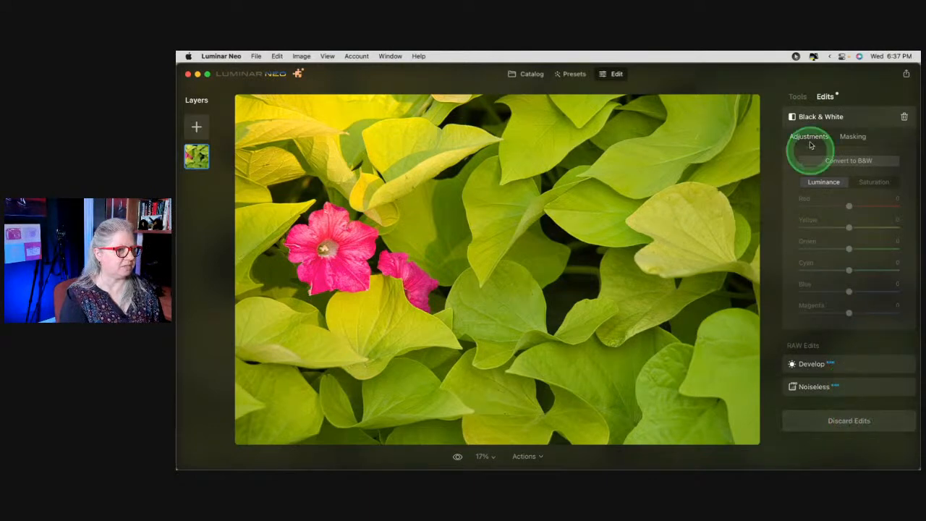
{"action": "left_click", "coordinate": [798, 96]}
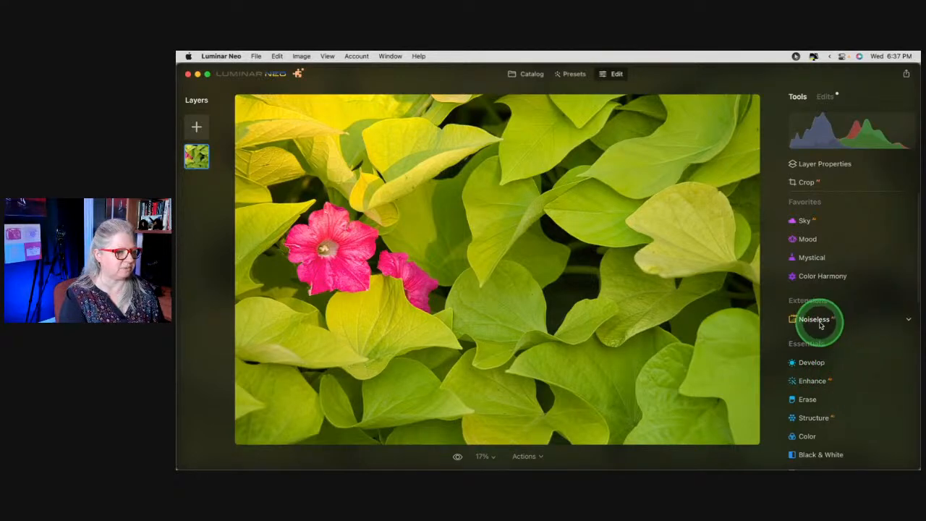
{"action": "left_click", "coordinate": [829, 106]}
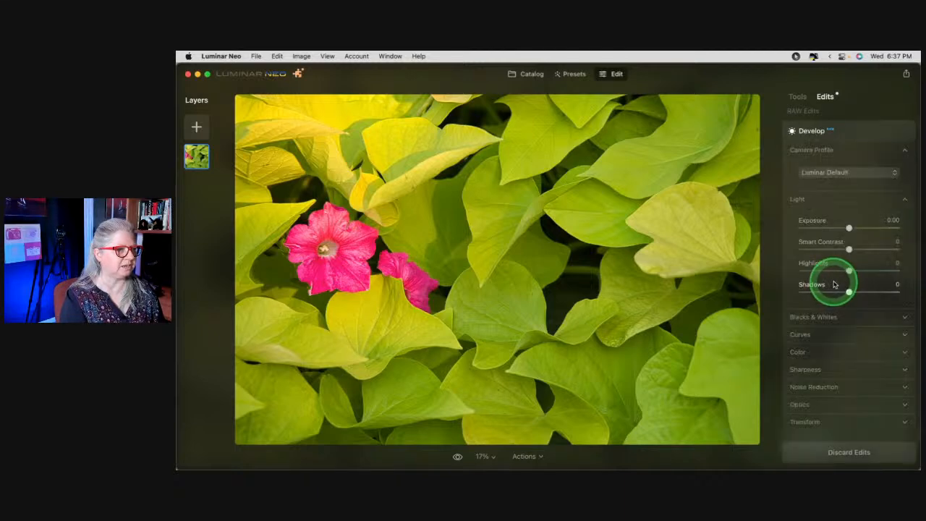
{"action": "left_click", "coordinate": [799, 97]}
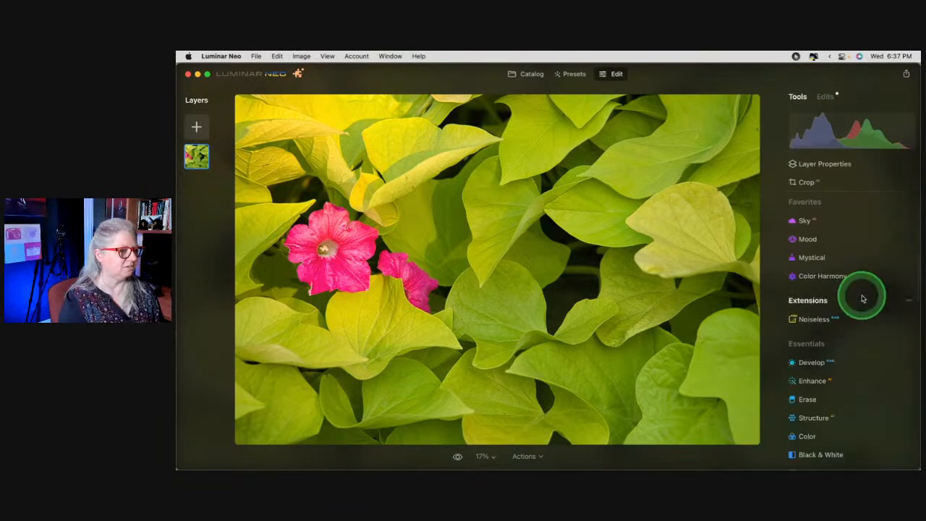
Open the raw Develop tool and try the Camera Landscape, Camera Portrait, Camera Faithful and Camera Neutral profiles.
{"action": "left_click", "coordinate": [852, 273]}
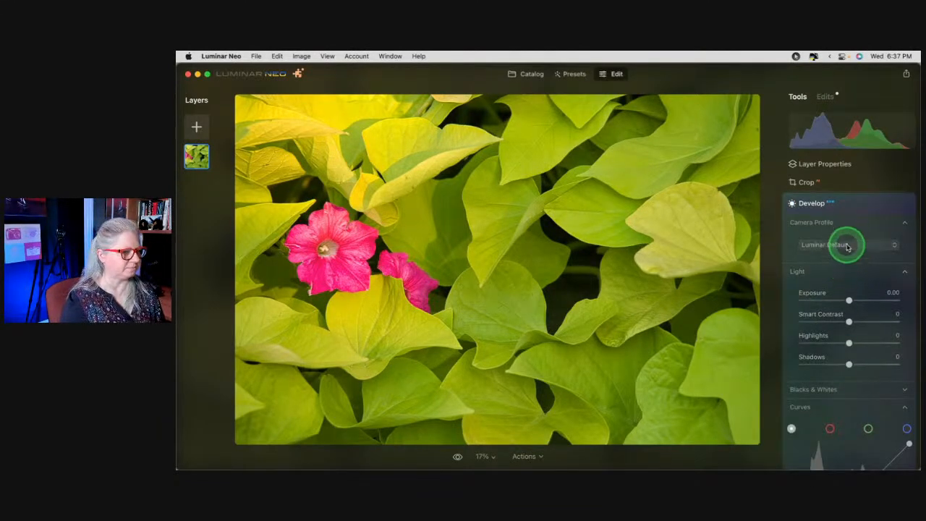
{"action": "left_click", "coordinate": [846, 245]}
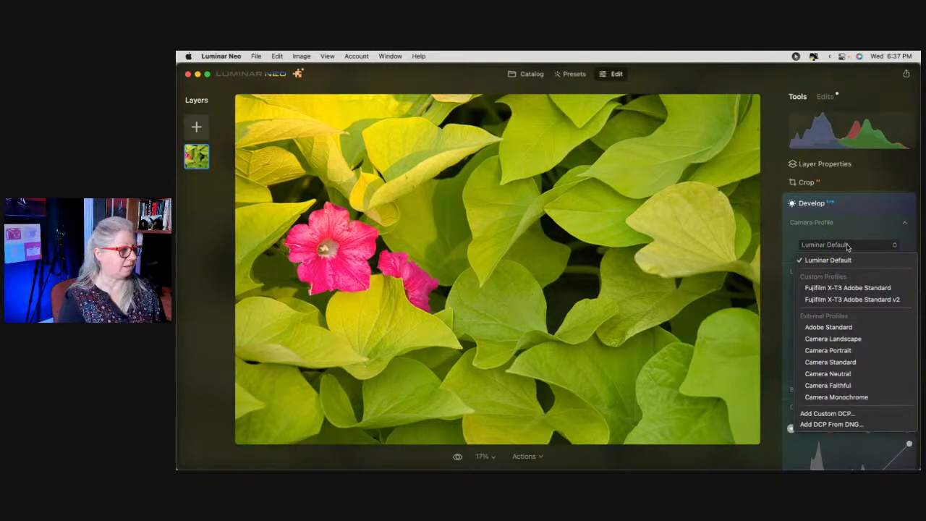
{"action": "left_click", "coordinate": [845, 339]}
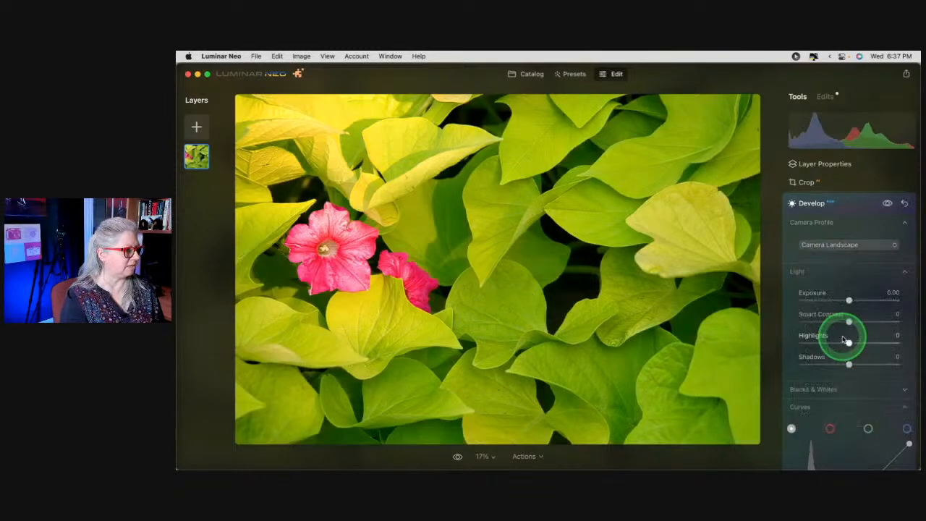
{"action": "left_click", "coordinate": [841, 245]}
{"action": "left_click", "coordinate": [832, 351]}
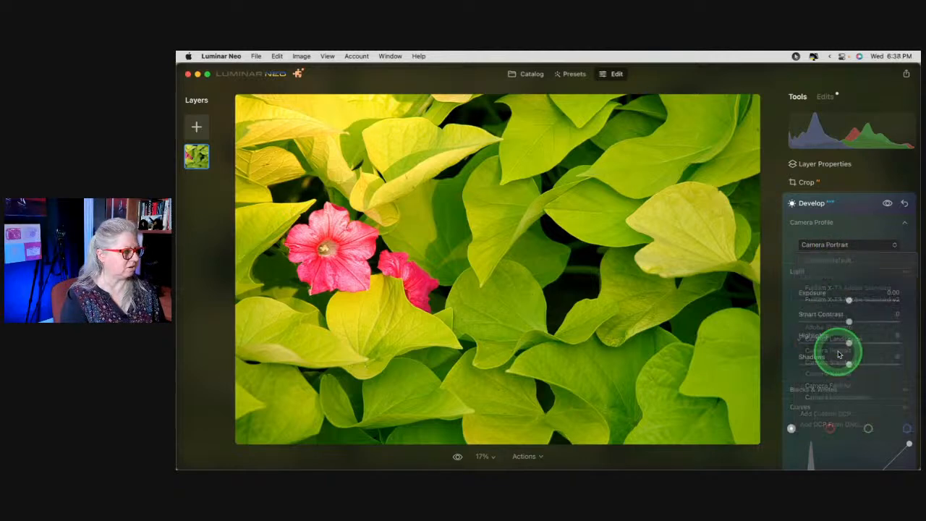
{"action": "left_click", "coordinate": [827, 245]}
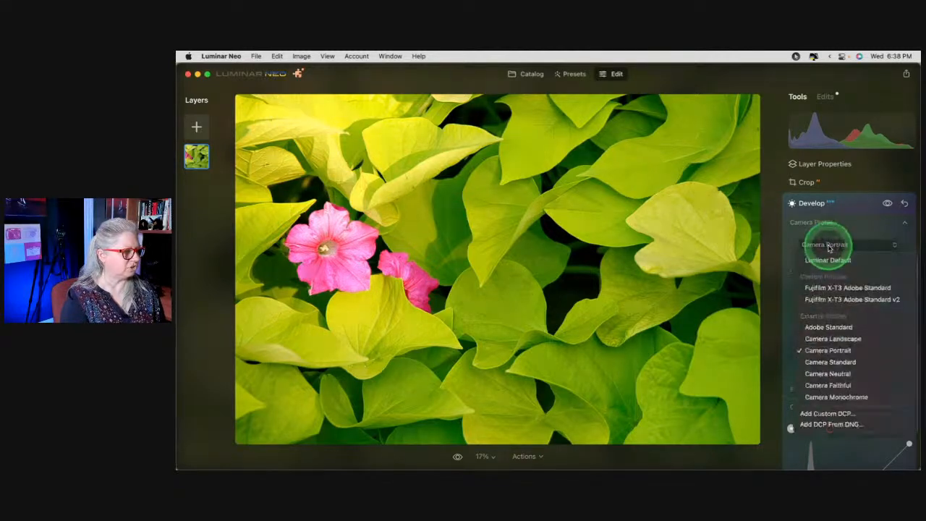
{"action": "left_click", "coordinate": [831, 385]}
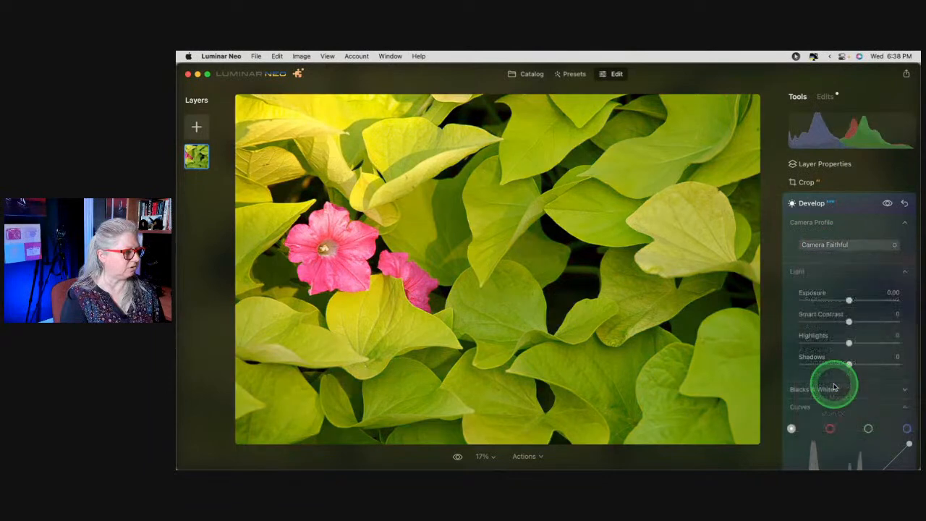
{"action": "left_click", "coordinate": [841, 244]}
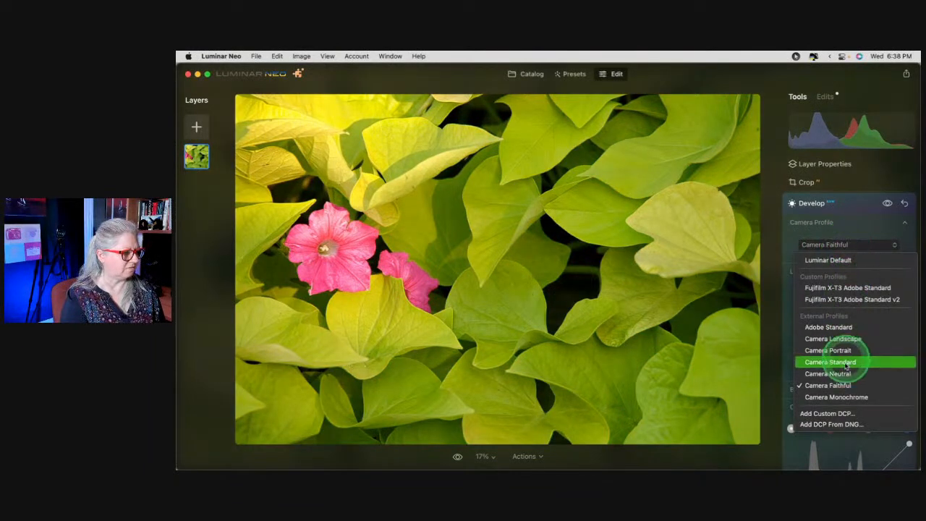
{"action": "left_click", "coordinate": [844, 371]}
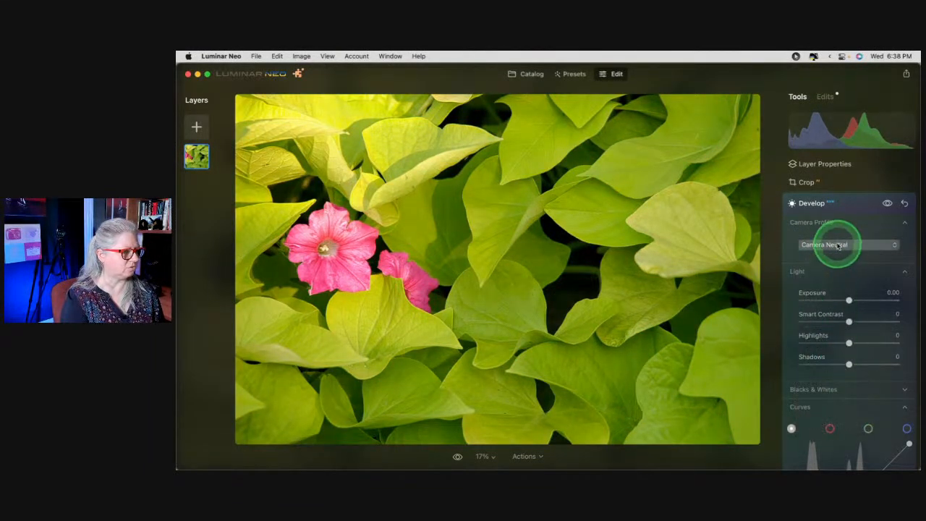
Compare the Camera Landscape and Camera Faithful profiles, and set the camera profile to Camera Neutral.
{"action": "left_click", "coordinate": [833, 245]}
{"action": "left_click", "coordinate": [834, 339]}
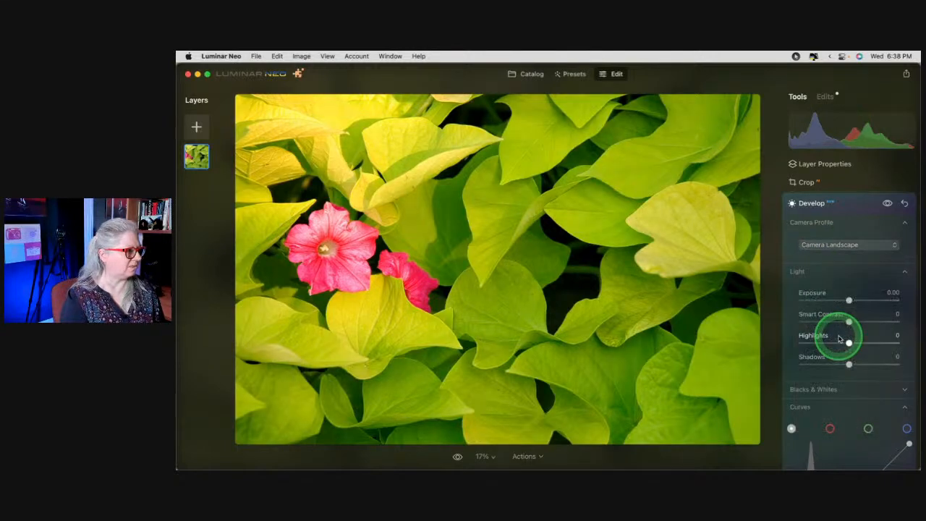
{"action": "left_click", "coordinate": [834, 246]}
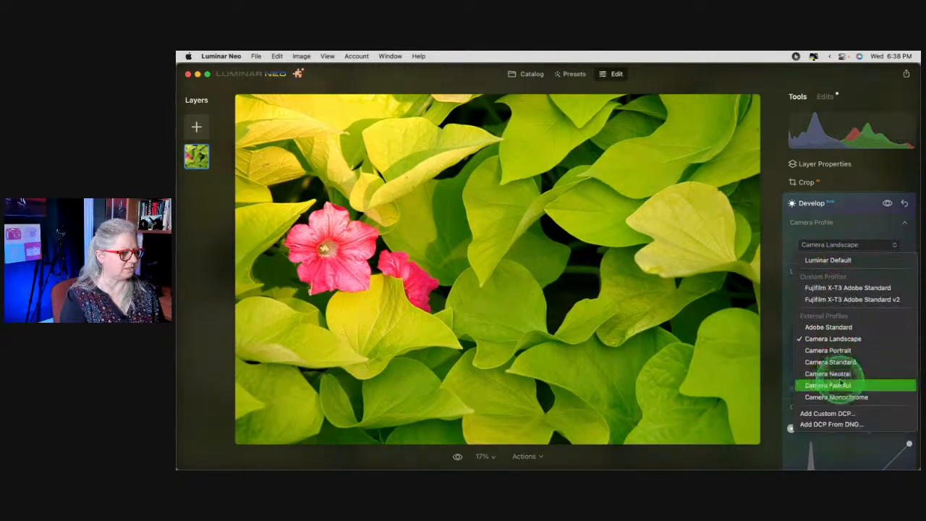
{"action": "left_click", "coordinate": [842, 385]}
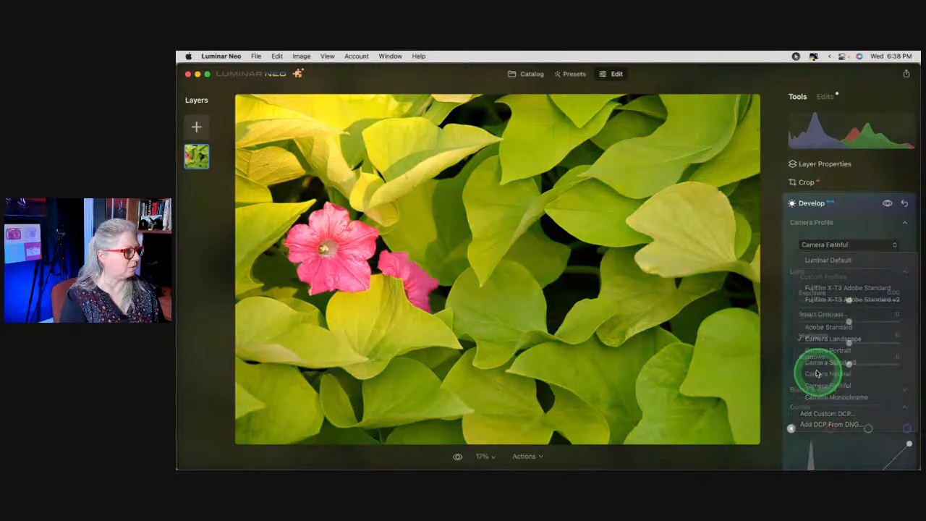
{"action": "left_click", "coordinate": [851, 245]}
{"action": "left_click", "coordinate": [844, 377]}
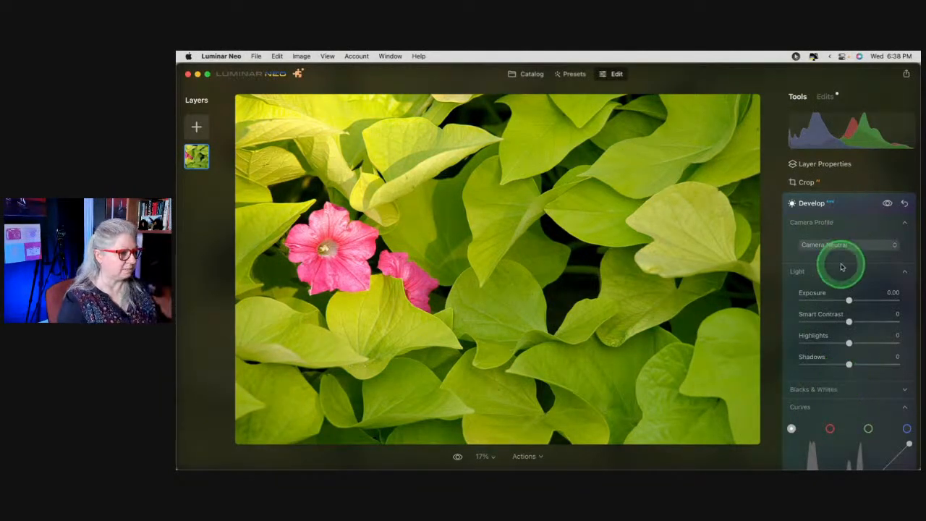
Show the clipping warnings on the photo and lower the exposure to -0.48.
{"action": "scroll", "coordinate": [839, 263], "scroll_direction": "down", "scroll_amount": 5}
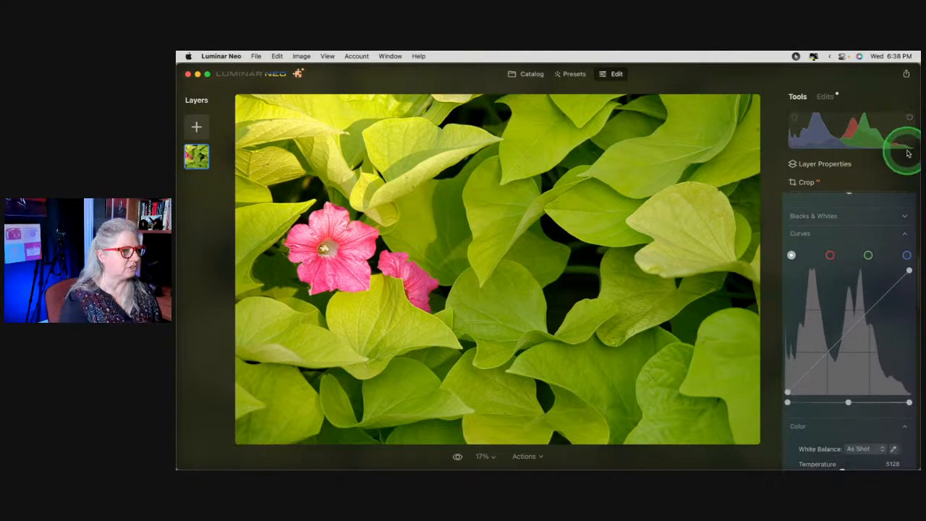
{"action": "key", "text": "j"}
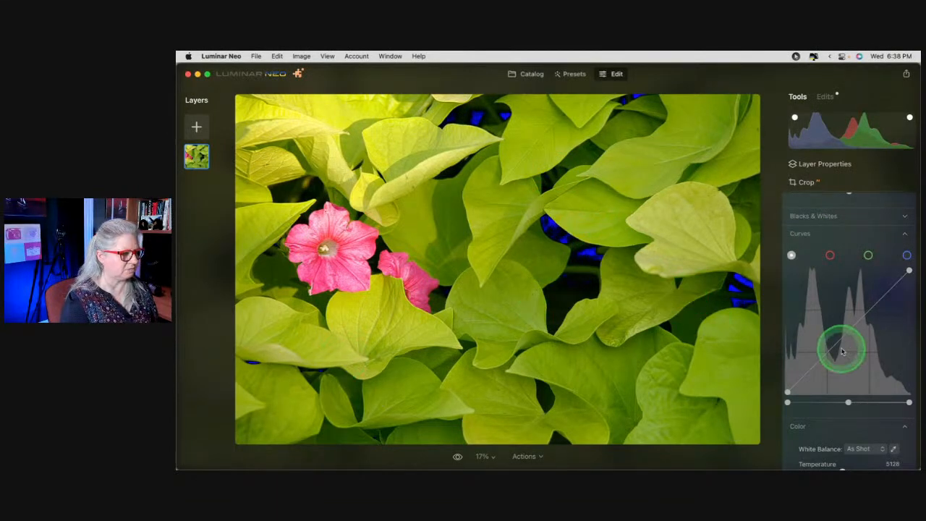
{"action": "scroll", "coordinate": [855, 351], "scroll_direction": "up", "scroll_amount": 5}
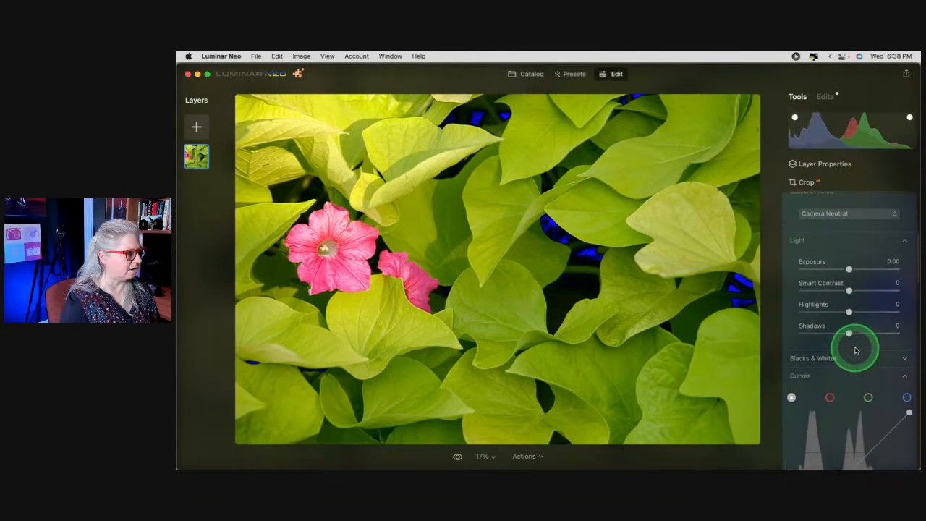
{"action": "left_click_drag", "start_coordinate": [849, 269], "coordinate": [844, 265]}
Pull the white end point of the tone curve slightly inward, and hide the clipping warnings.
{"action": "scroll", "coordinate": [850, 360], "scroll_direction": "down", "scroll_amount": 2}
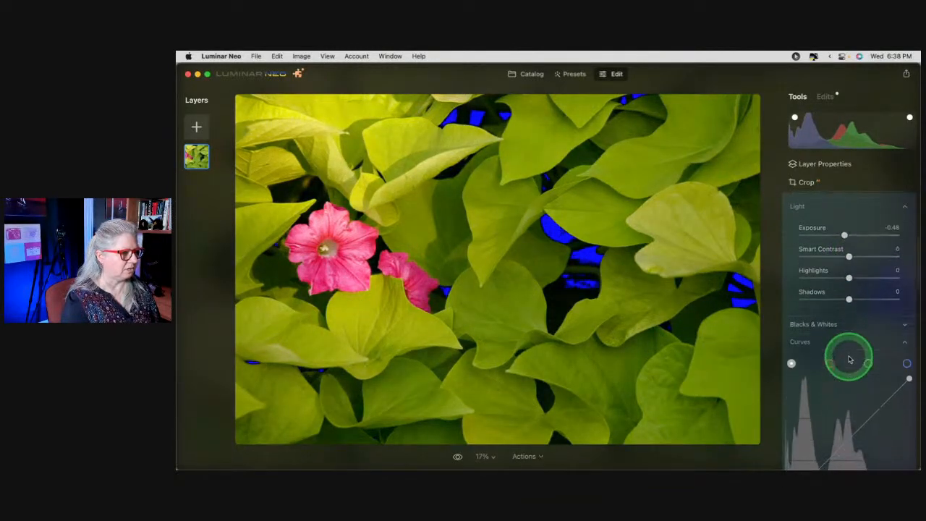
{"action": "scroll", "coordinate": [850, 359], "scroll_direction": "down", "scroll_amount": 5}
{"action": "mouse_move", "coordinate": [907, 447]}
{"action": "left_mouse_down"}
{"action": "mouse_move", "coordinate": [873, 440]}
{"action": "mouse_move", "coordinate": [908, 443]}
{"action": "left_mouse_up"}
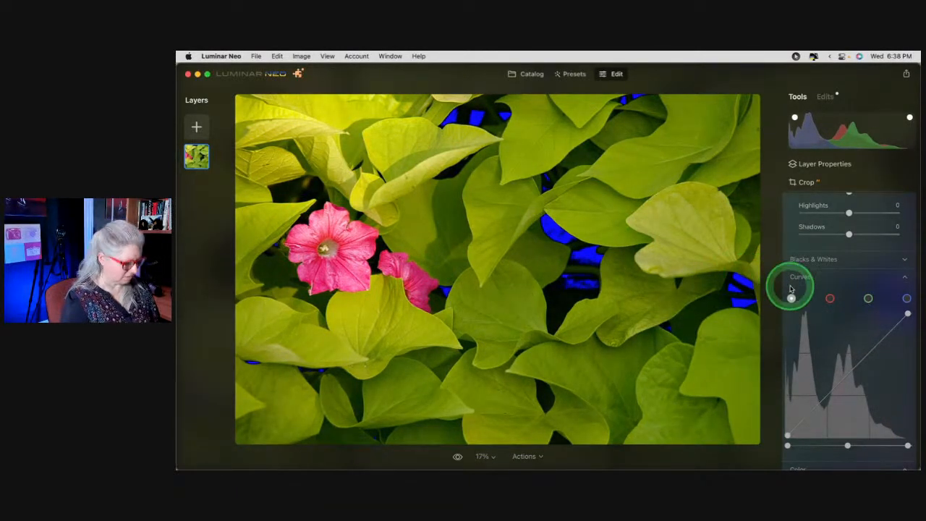
{"action": "left_click", "coordinate": [817, 278]}
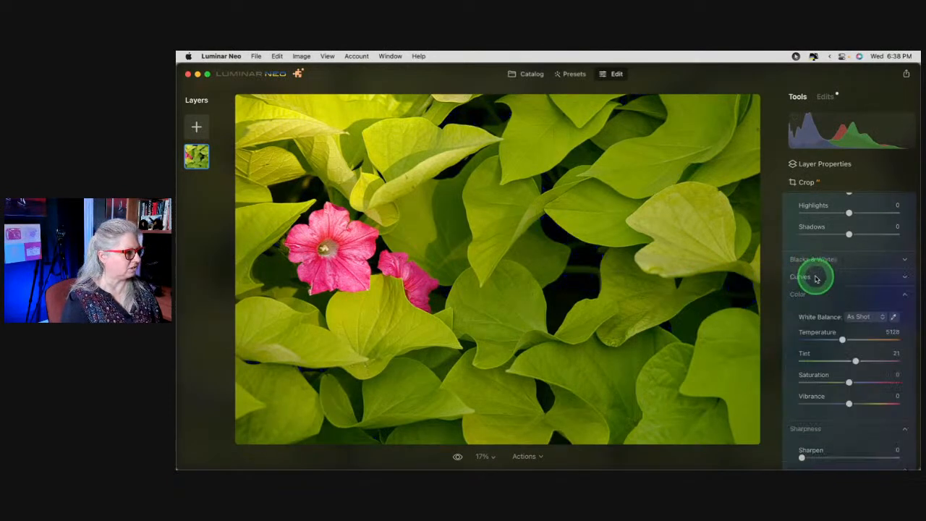
Enable Auto Defringe and Auto Fix Chromatic Aberrations in Develop's Optics settings.
{"action": "scroll", "coordinate": [830, 294], "scroll_direction": "up", "scroll_amount": 5}
{"action": "scroll", "coordinate": [831, 294], "scroll_direction": "down", "scroll_amount": 8}
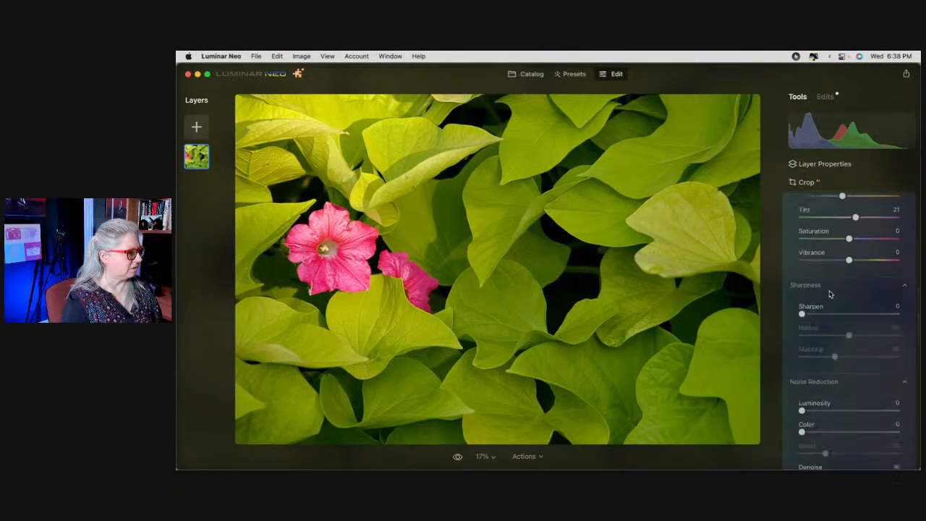
{"action": "scroll", "coordinate": [831, 294], "scroll_direction": "down", "scroll_amount": 5}
{"action": "left_click", "coordinate": [804, 253]}
{"action": "scroll", "coordinate": [833, 311], "scroll_direction": "up", "scroll_amount": 2}
{"action": "left_click", "coordinate": [816, 372]}
{"action": "left_click", "coordinate": [804, 356]}
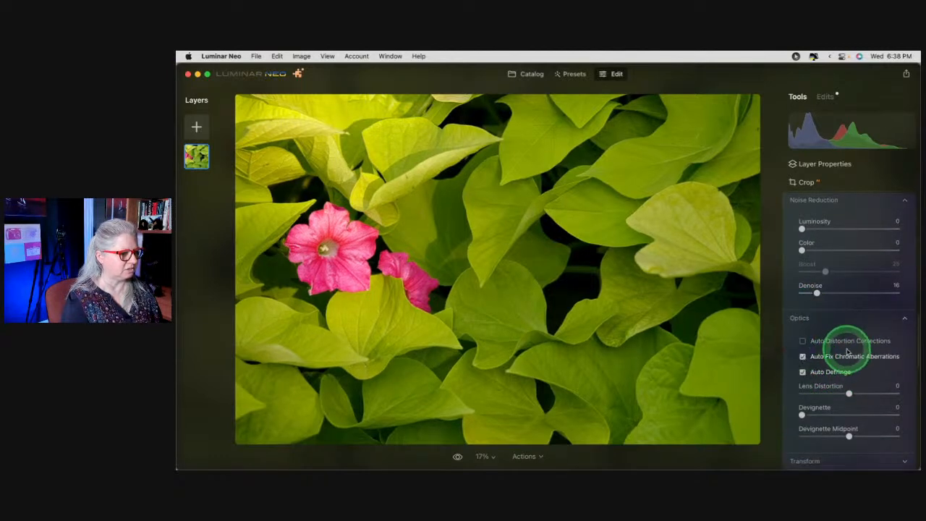
Toggle Auto Distortion Corrections on and off to compare its effect on the photo, and leave it disabled.
{"action": "left_click", "coordinate": [803, 342]}
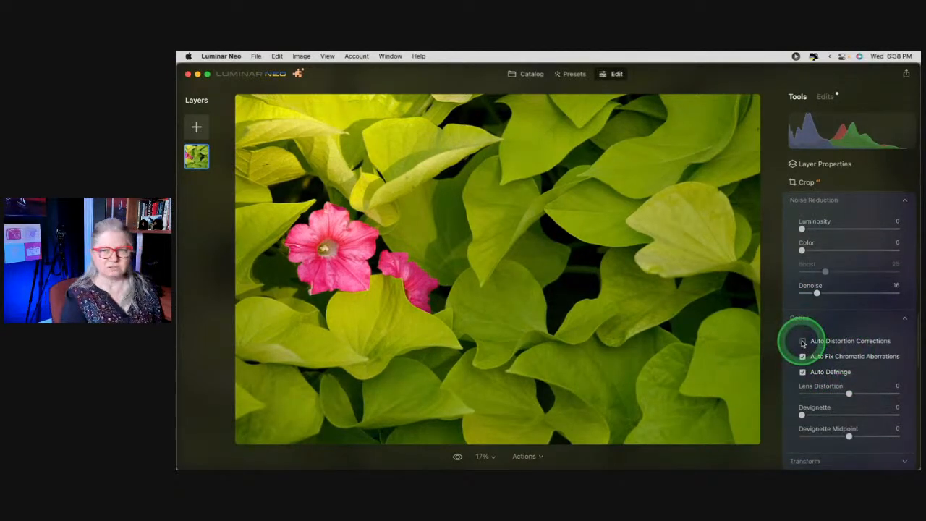
{"action": "left_click", "coordinate": [803, 342]}
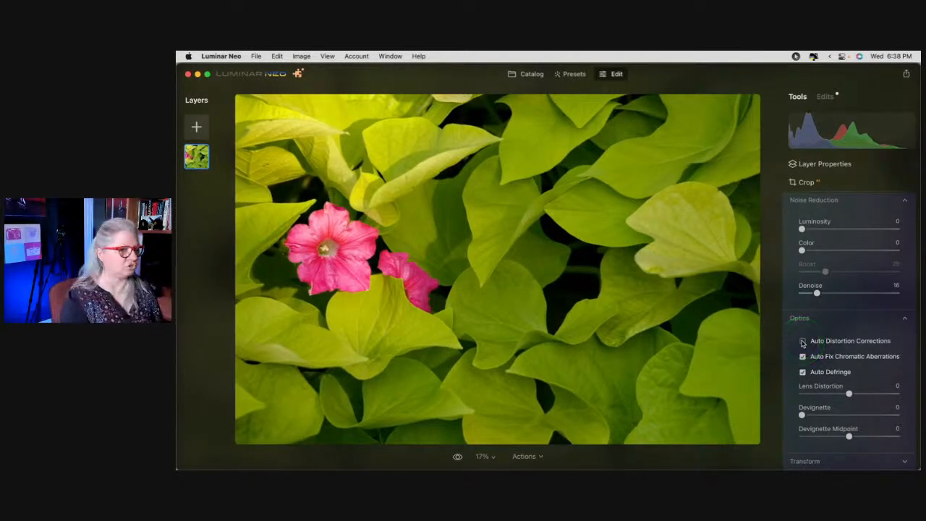
{"action": "left_click", "coordinate": [803, 342]}
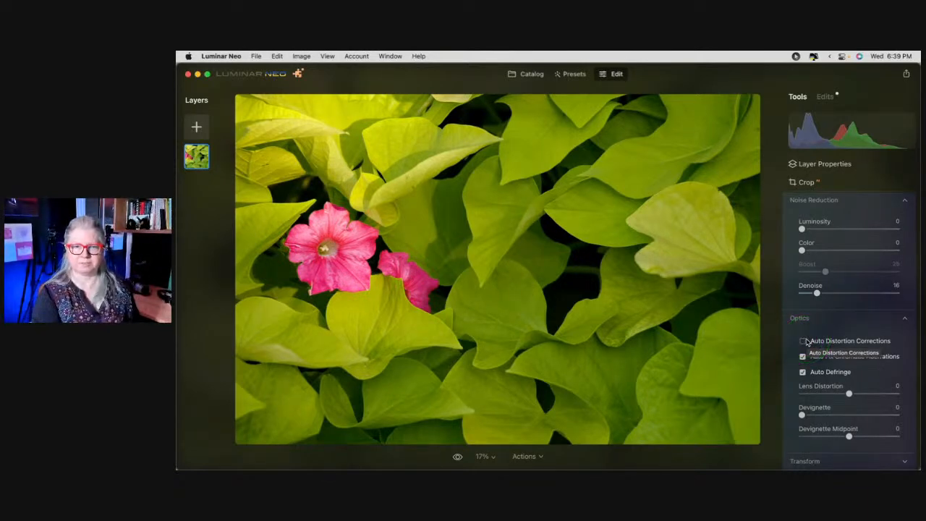
{"action": "left_click", "coordinate": [804, 348]}
Set Develop's Sharpen amount to 13.
{"action": "scroll", "coordinate": [823, 344], "scroll_direction": "down", "scroll_amount": 2}
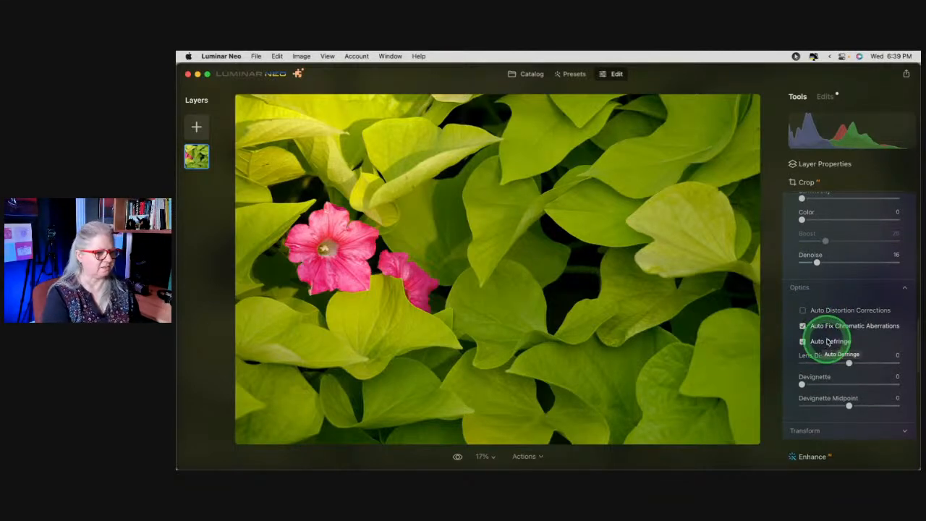
{"action": "scroll", "coordinate": [839, 341], "scroll_direction": "up", "scroll_amount": 5}
{"action": "scroll", "coordinate": [848, 341], "scroll_direction": "up", "scroll_amount": 1}
{"action": "scroll", "coordinate": [848, 341], "scroll_direction": "up", "scroll_amount": 4}
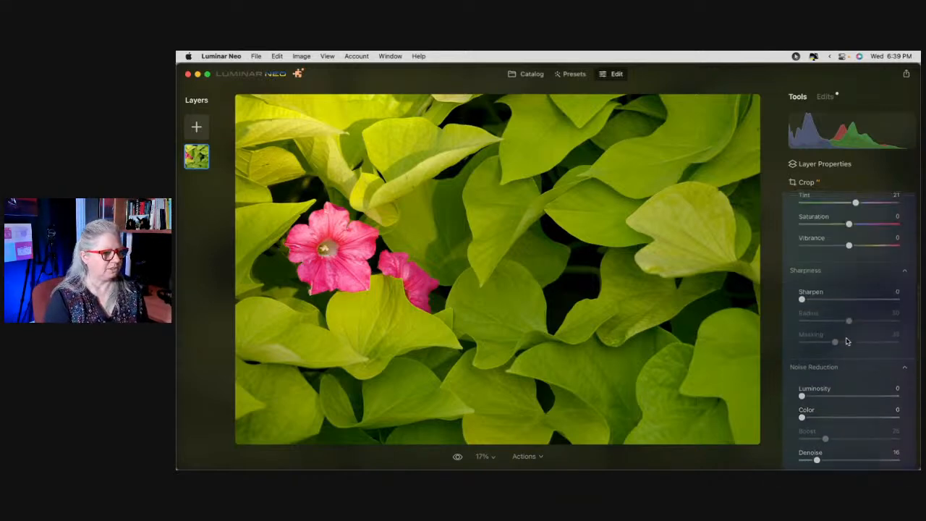
{"action": "left_click_drag", "start_coordinate": [802, 299], "coordinate": [815, 299]}
Compare the Daylight and Cloudy white balance presets on the photo, and restore As Shot.
{"action": "scroll", "coordinate": [847, 353], "scroll_direction": "up", "scroll_amount": 5}
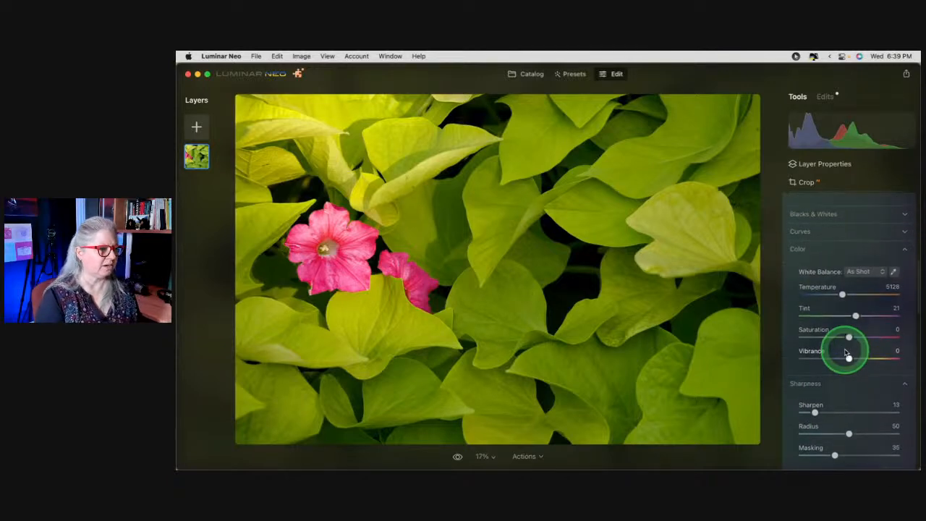
{"action": "left_click", "coordinate": [863, 272]}
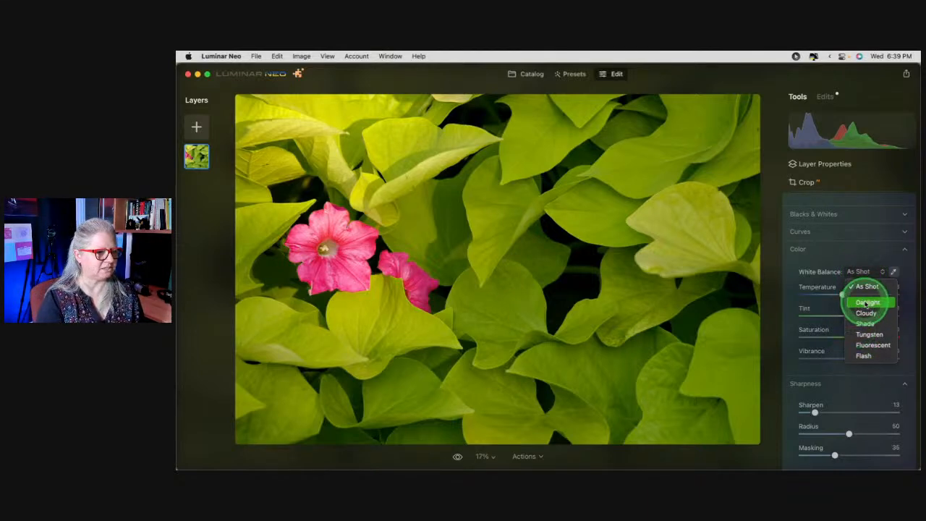
{"action": "left_click", "coordinate": [867, 304]}
{"action": "left_click", "coordinate": [860, 271]}
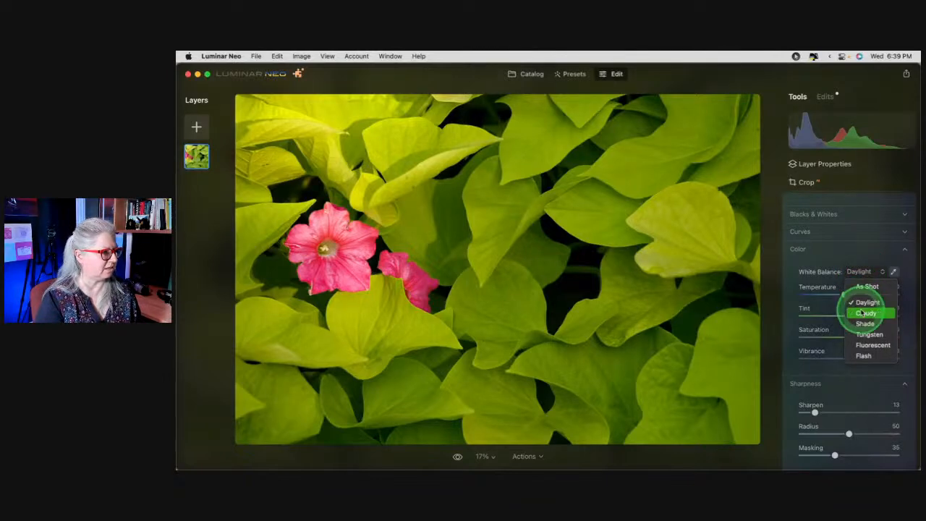
{"action": "left_click", "coordinate": [866, 313]}
{"action": "left_click", "coordinate": [871, 271]}
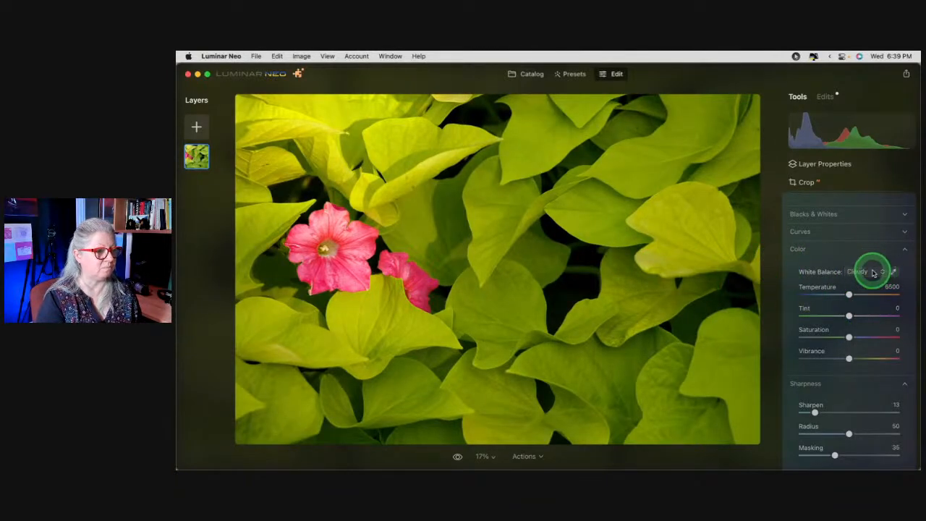
{"action": "left_click", "coordinate": [889, 281]}
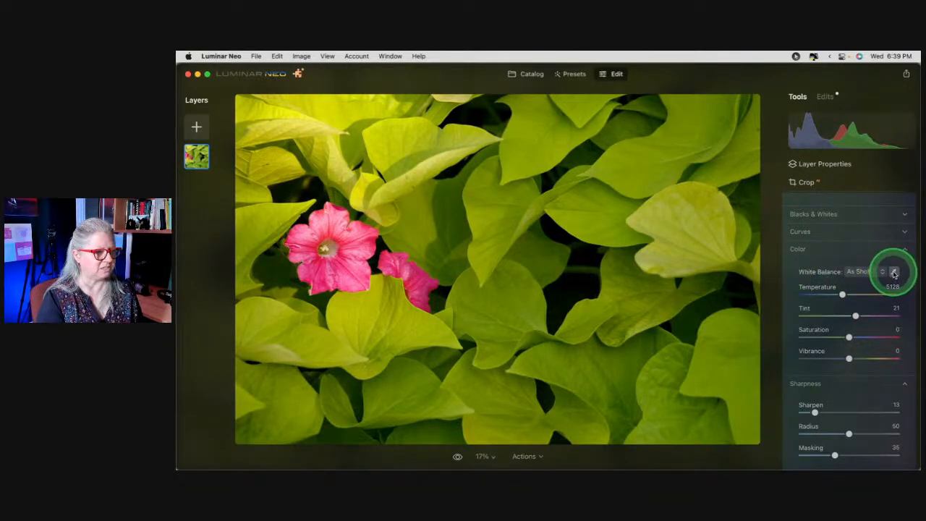
Try the white balance picker on a petal of the large pink flower and on the pale leaf.
{"action": "left_click", "coordinate": [894, 272]}
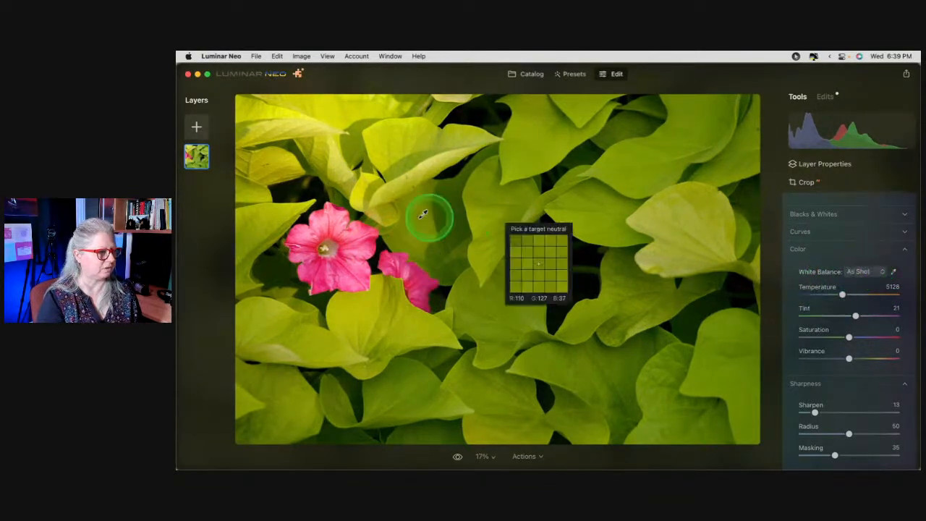
{"action": "left_click", "coordinate": [364, 240]}
{"action": "left_click", "coordinate": [359, 245]}
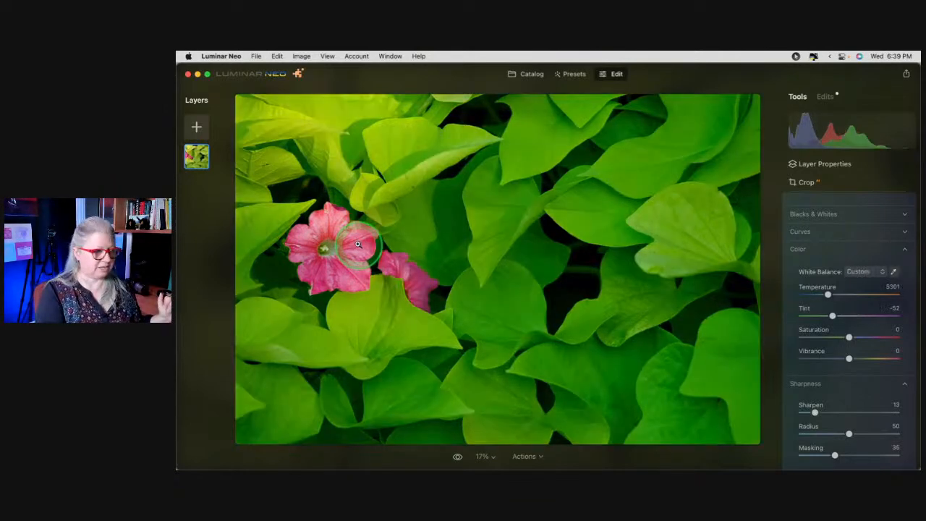
{"action": "left_click", "coordinate": [893, 271]}
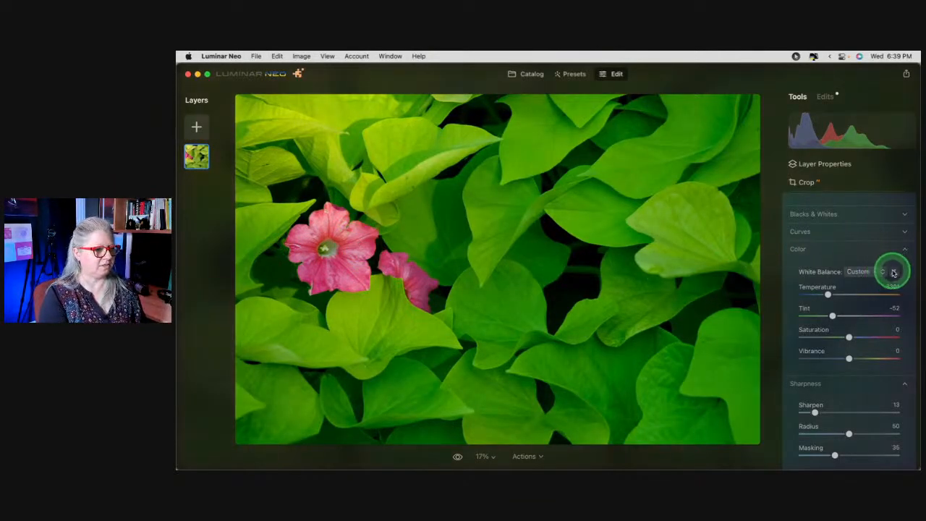
{"action": "left_click", "coordinate": [668, 215]}
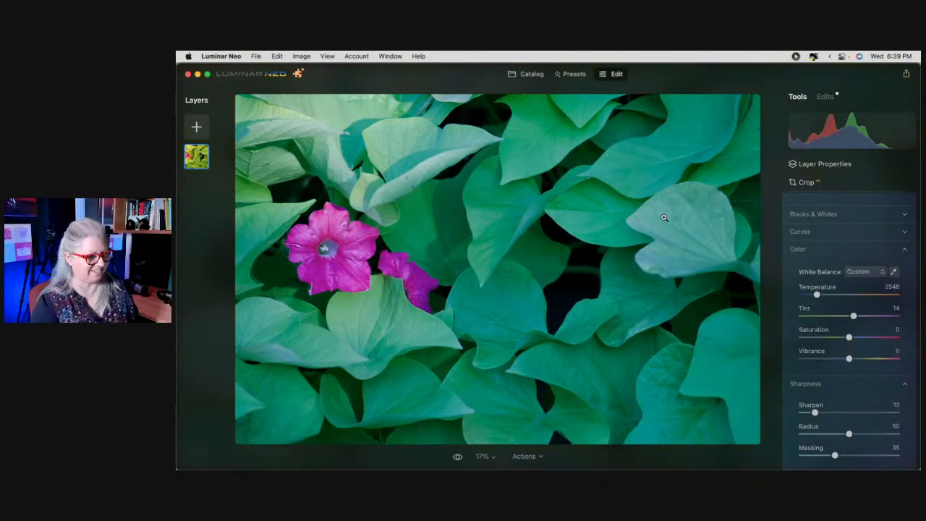
Try the Daylight preset, restore the As Shot white balance, and shift the temperature to 3576 and the tint to 112.
{"action": "left_click", "coordinate": [865, 272]}
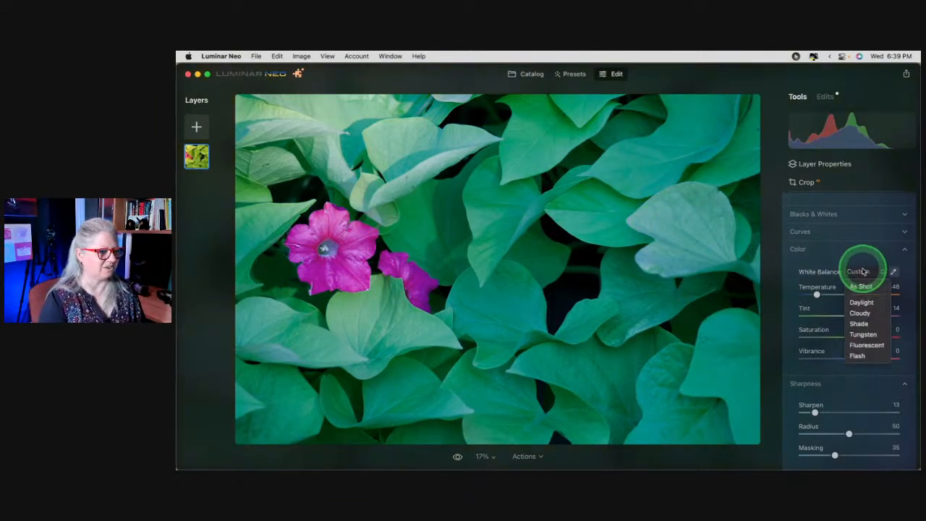
{"action": "left_click", "coordinate": [862, 302]}
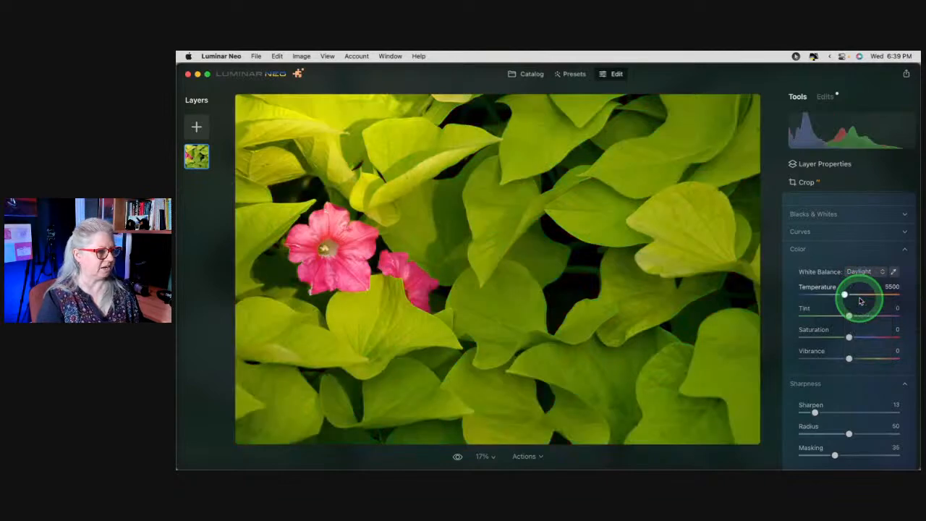
{"action": "left_click", "coordinate": [868, 272]}
{"action": "left_click", "coordinate": [863, 285]}
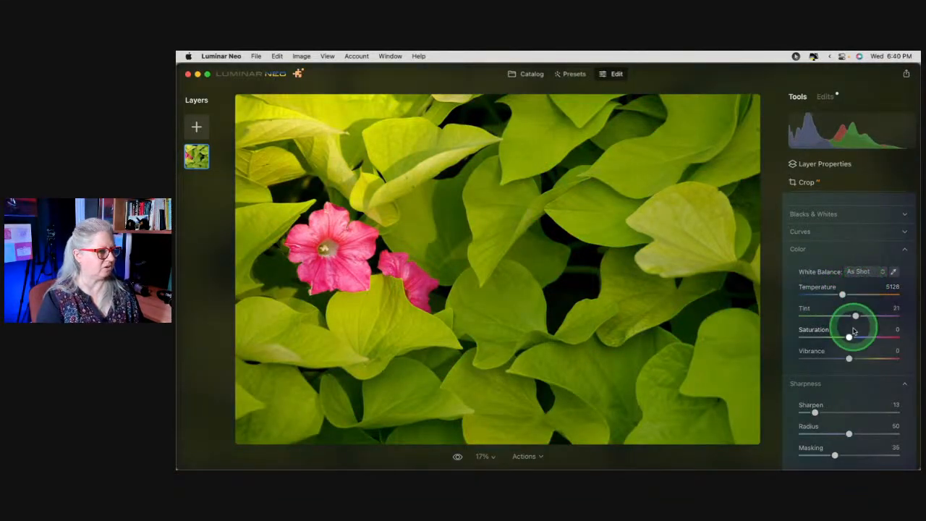
{"action": "left_click_drag", "start_coordinate": [856, 316], "coordinate": [886, 316]}
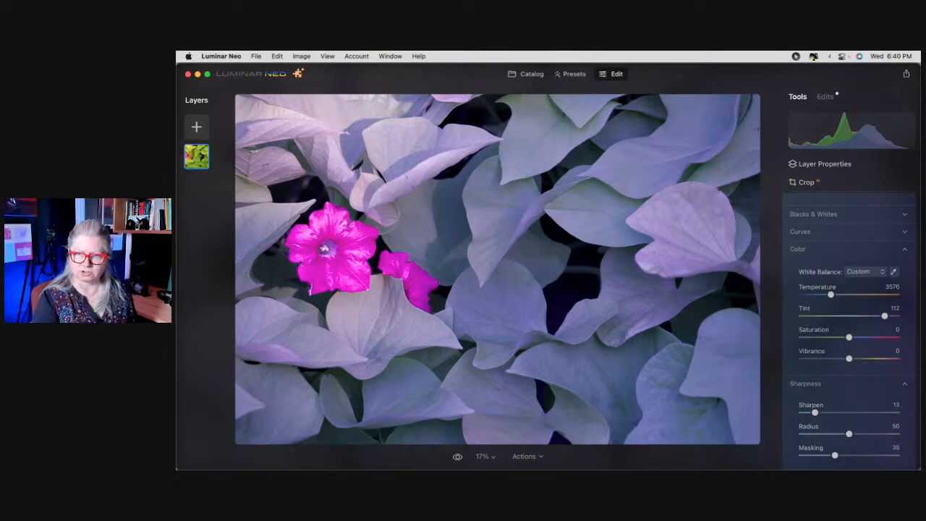
Switch to Preview to compare the RBG and BYR color wheel images, and return to Luminar Neo.
{"action": "key", "text": "super+Tab"}
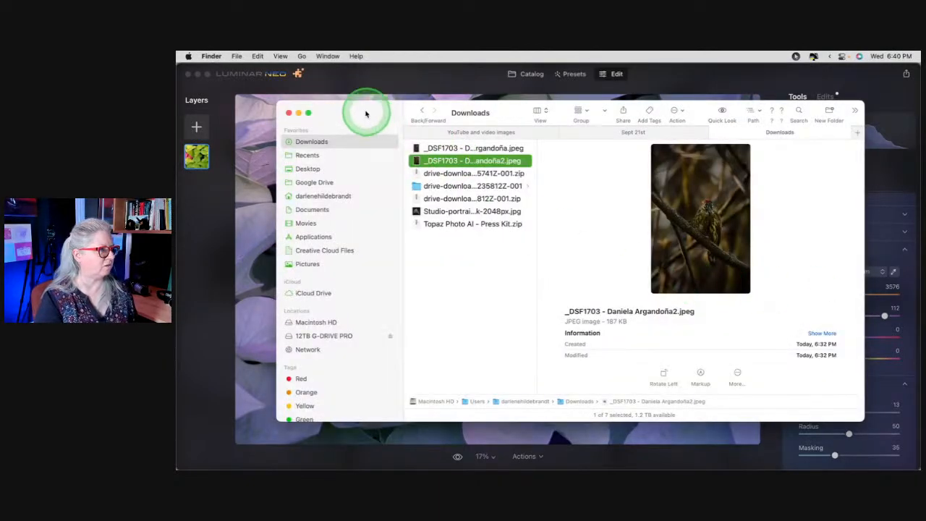
{"action": "left_click_drag", "start_coordinate": [366, 115], "coordinate": [919, 376]}
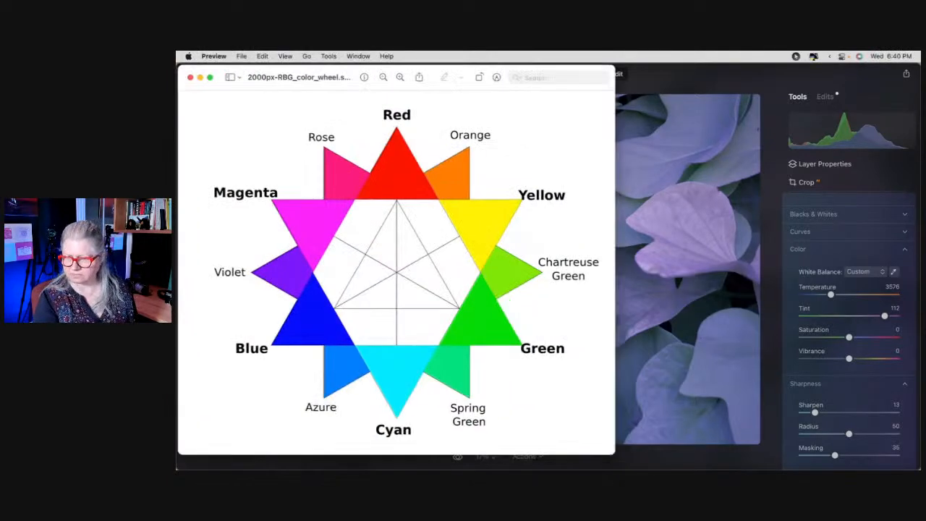
{"action": "left_click_drag", "start_coordinate": [339, 73], "coordinate": [445, 70]}
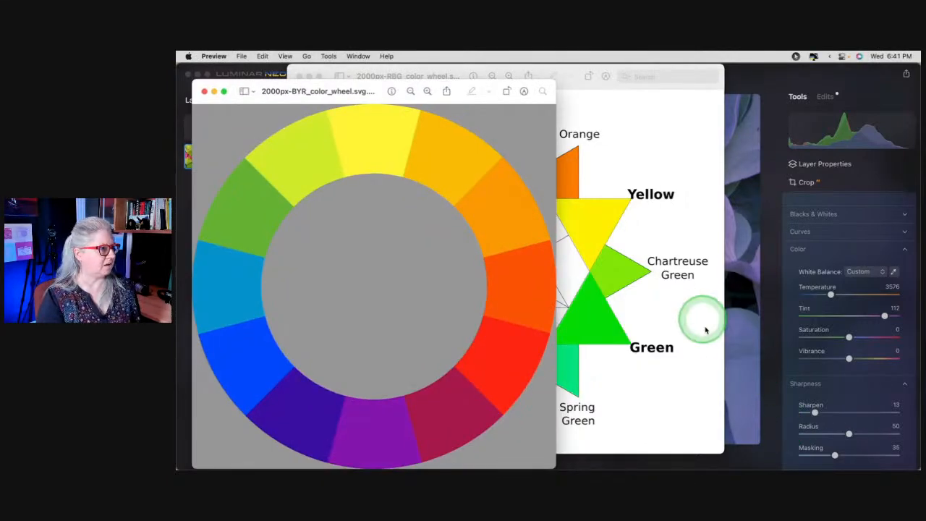
{"action": "left_click_drag", "start_coordinate": [306, 85], "coordinate": [543, 56]}
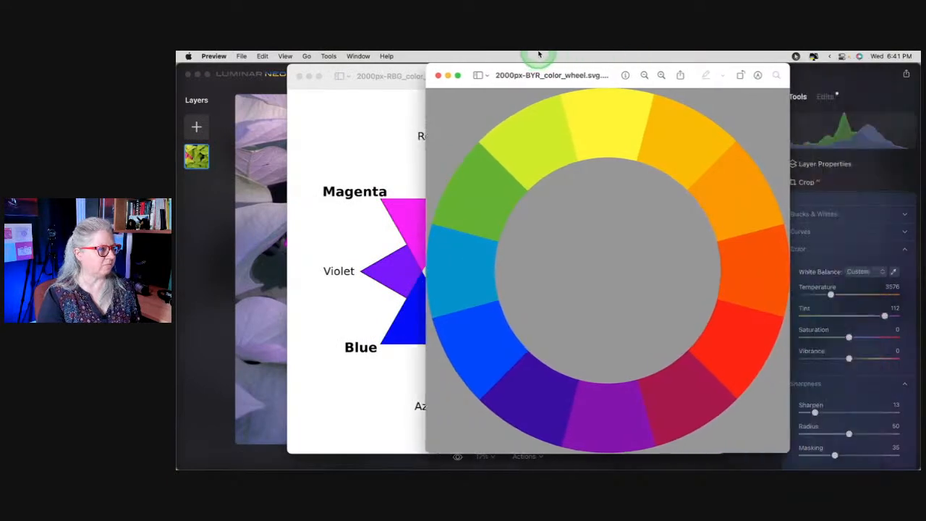
{"action": "left_click", "coordinate": [366, 103]}
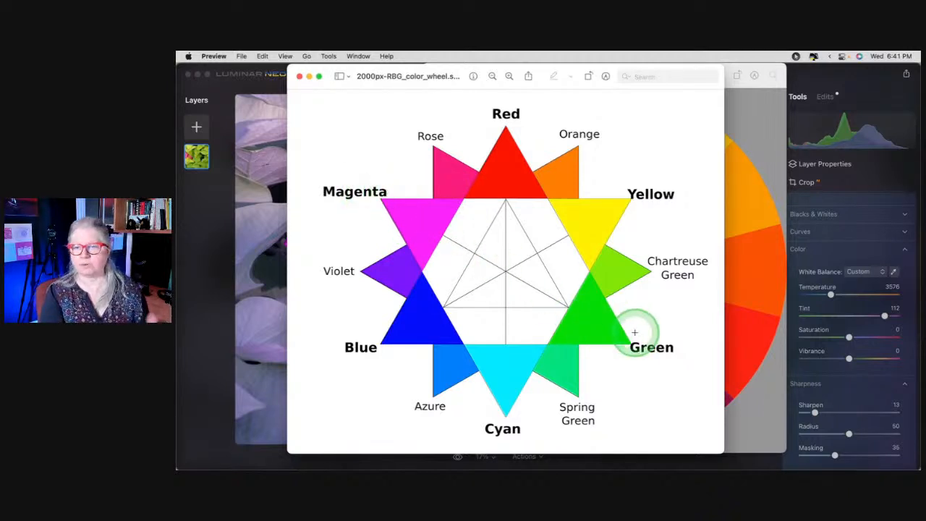
{"action": "left_click", "coordinate": [207, 232]}
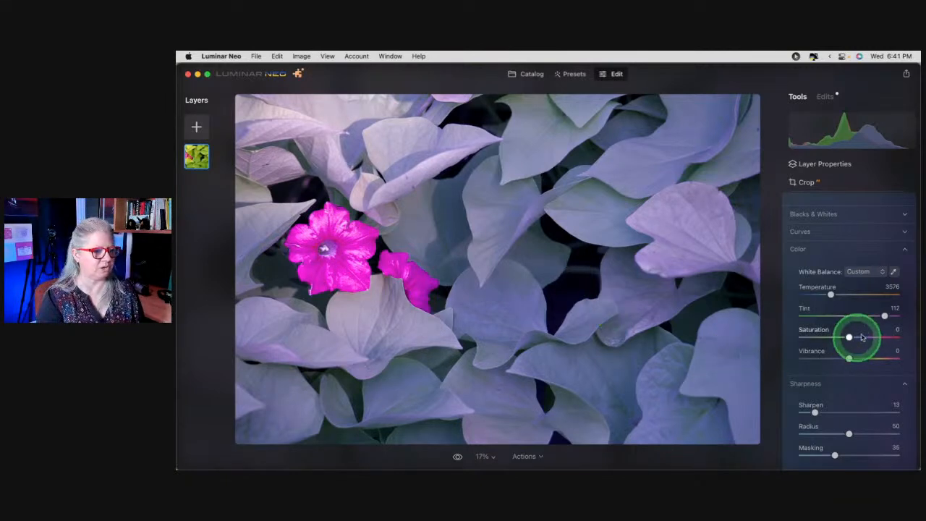
Set the white balance tint to 56 and the temperature to 3830.
{"action": "mouse_move", "coordinate": [884, 316]}
{"action": "left_mouse_down"}
{"action": "mouse_move", "coordinate": [781, 316]}
{"action": "mouse_move", "coordinate": [891, 314]}
{"action": "mouse_move", "coordinate": [792, 316]}
{"action": "mouse_move", "coordinate": [874, 319]}
{"action": "left_mouse_up"}
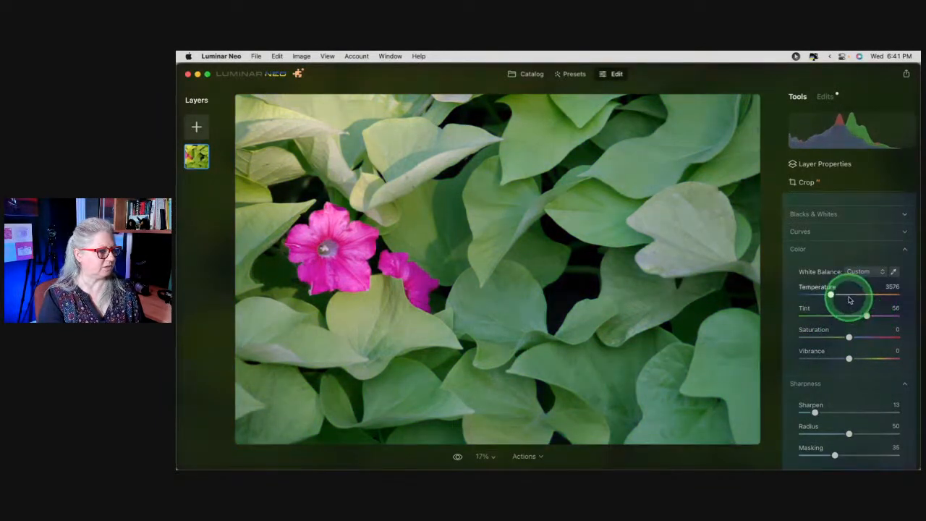
{"action": "left_click_drag", "start_coordinate": [830, 295], "coordinate": [832, 324]}
Pull the white end point of Develop's tone curve further inward to brighten the photo.
{"action": "scroll", "coordinate": [832, 323], "scroll_direction": "up", "scroll_amount": 10}
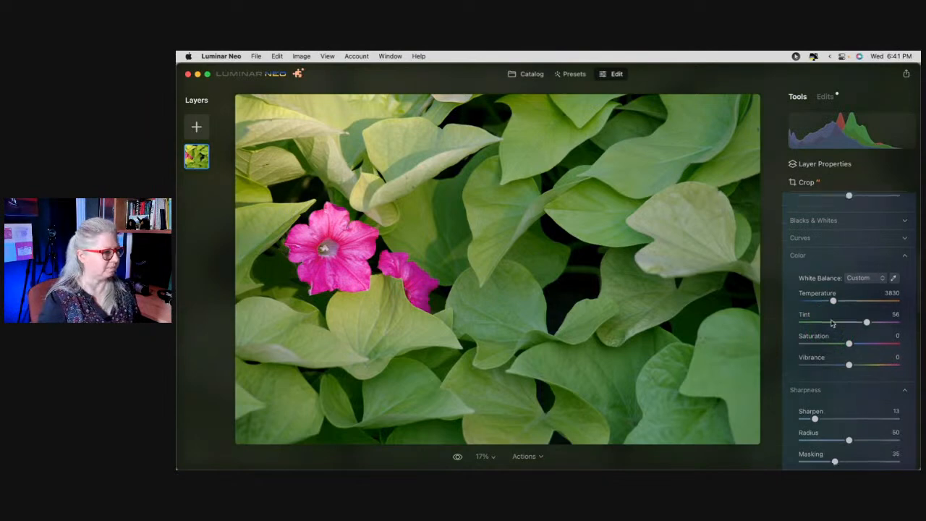
{"action": "scroll", "coordinate": [832, 324], "scroll_direction": "down", "scroll_amount": 5}
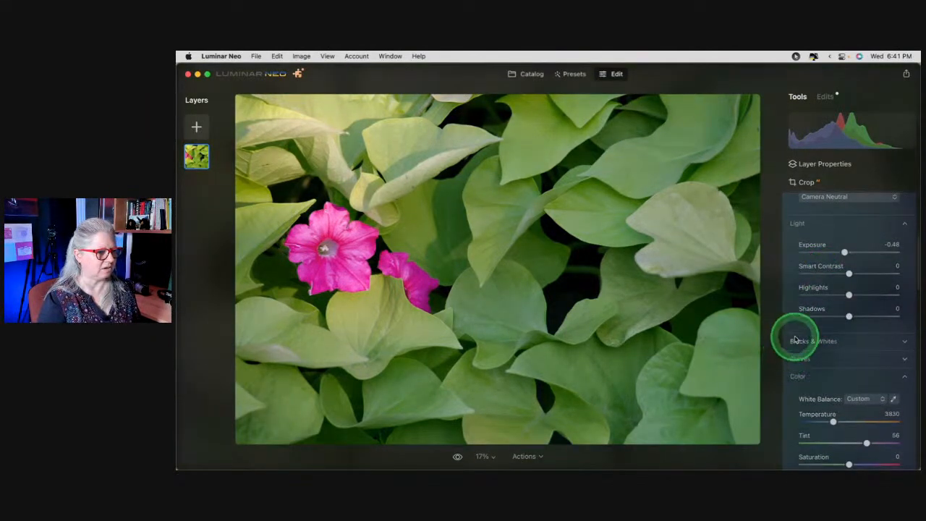
{"action": "left_click", "coordinate": [800, 357]}
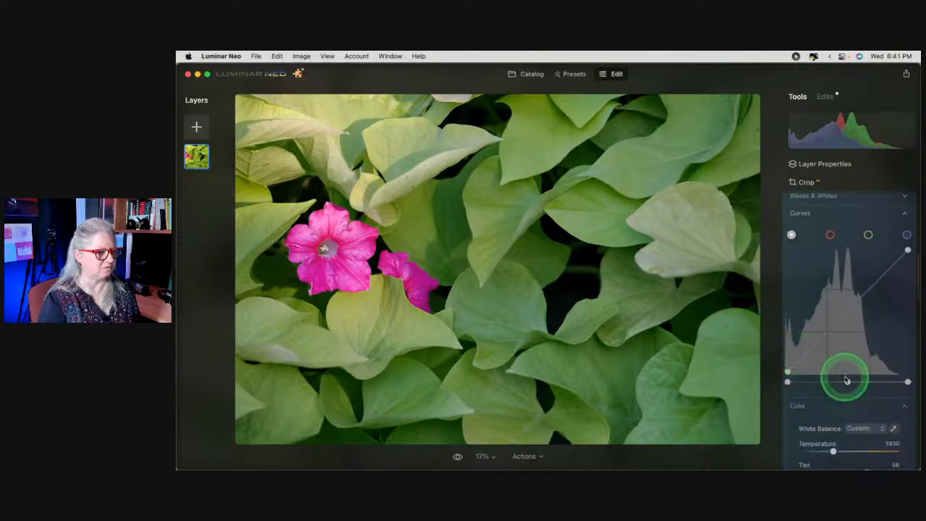
{"action": "mouse_move", "coordinate": [909, 382]}
{"action": "left_mouse_down"}
{"action": "mouse_move", "coordinate": [889, 381]}
{"action": "mouse_move", "coordinate": [898, 380]}
{"action": "left_mouse_up"}
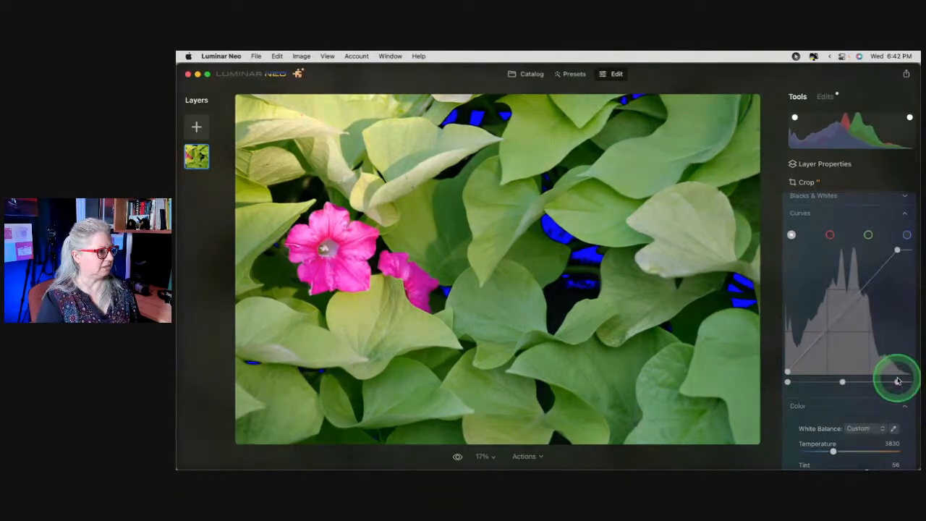
Lower Develop's Highlights to -27 and collapse the Develop tool.
{"action": "scroll", "coordinate": [881, 315], "scroll_direction": "up", "scroll_amount": 2}
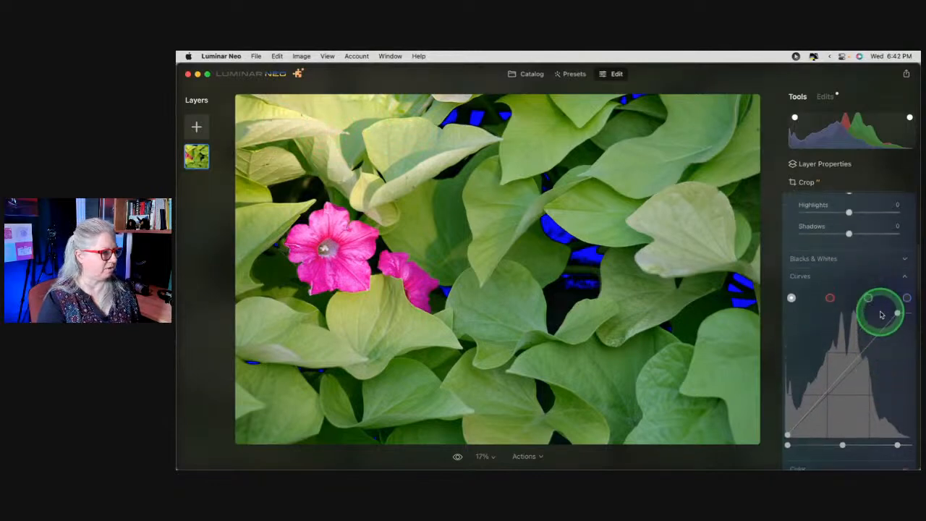
{"action": "scroll", "coordinate": [882, 313], "scroll_direction": "up", "scroll_amount": 3}
{"action": "left_click_drag", "start_coordinate": [848, 296], "coordinate": [836, 298]}
{"action": "scroll", "coordinate": [836, 299], "scroll_direction": "up", "scroll_amount": 2}
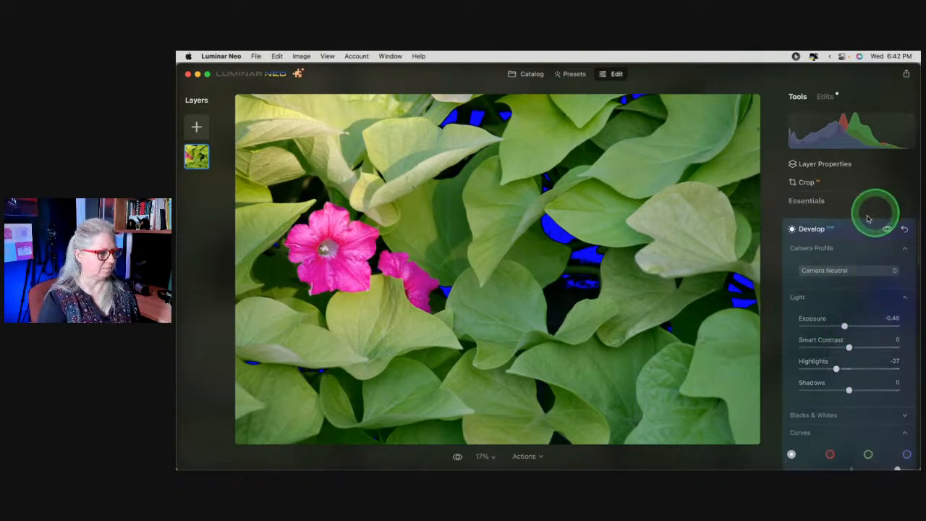
{"action": "left_click", "coordinate": [849, 227]}
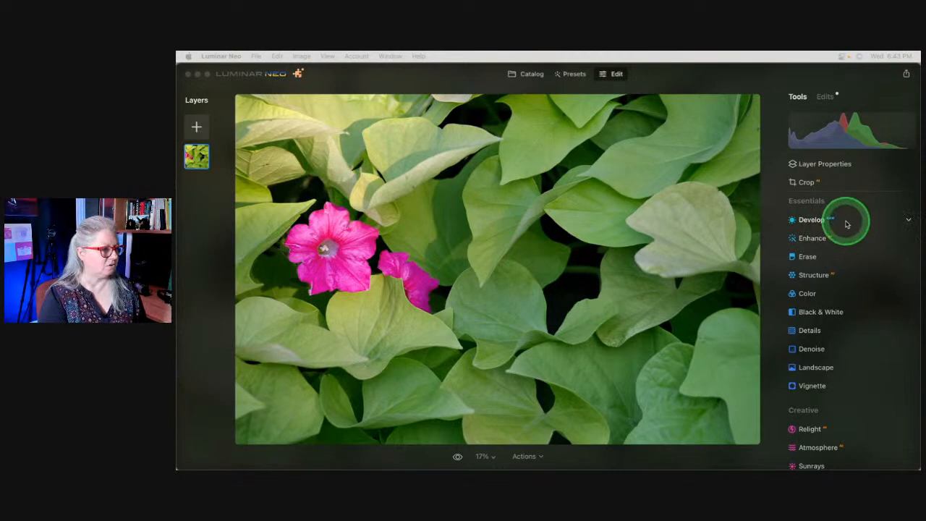
Review the Develop adjustments in the photo's edit list, and return to the list of available tools.
{"action": "left_click", "coordinate": [826, 97]}
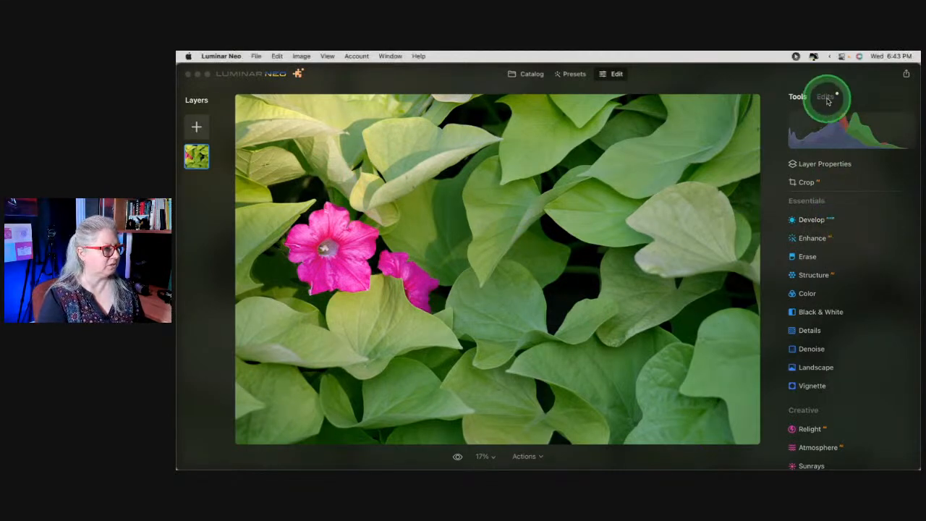
{"action": "left_click", "coordinate": [797, 97]}
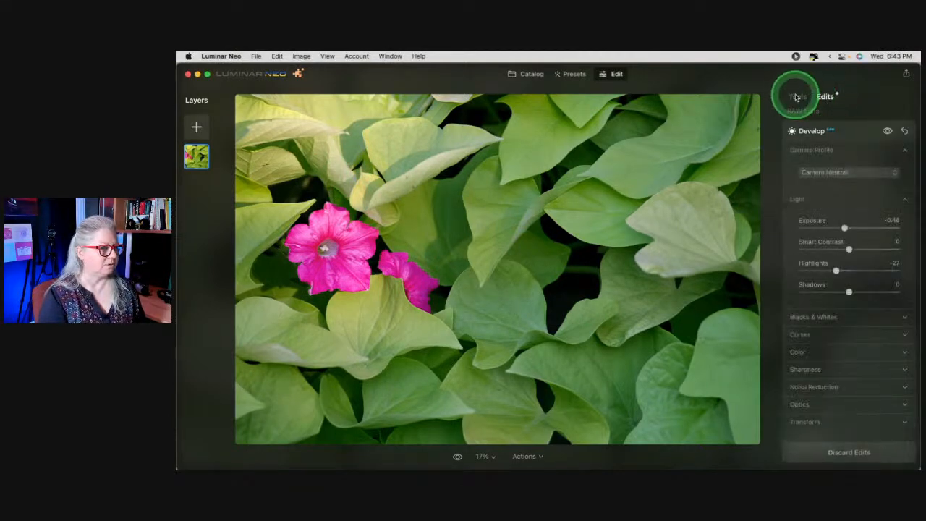
{"action": "left_click", "coordinate": [859, 298]}
{"action": "scroll", "coordinate": [860, 305], "scroll_direction": "down", "scroll_amount": 2}
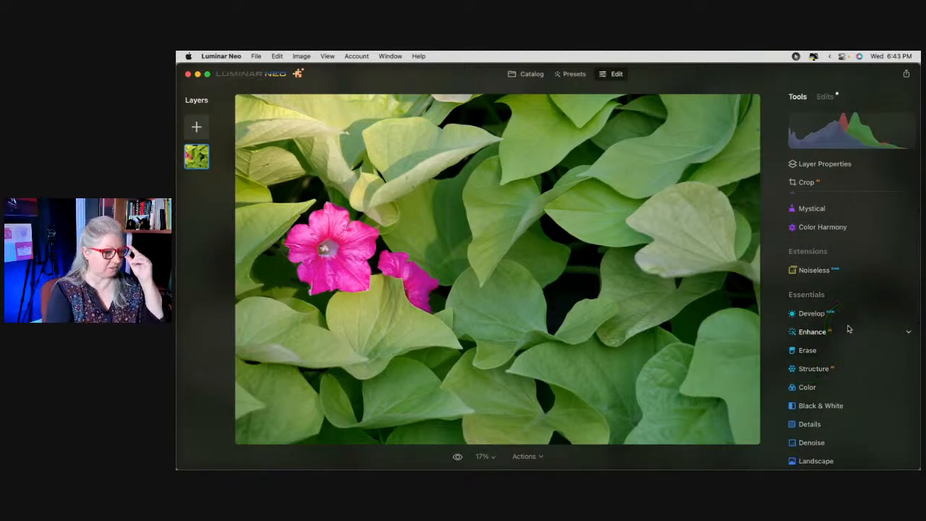
Apply a hard-edged vignette with Amount -80, Feather -100, Roundness 49 and Size 3.
{"action": "scroll", "coordinate": [849, 329], "scroll_direction": "down", "scroll_amount": 4}
{"action": "left_click", "coordinate": [834, 369]}
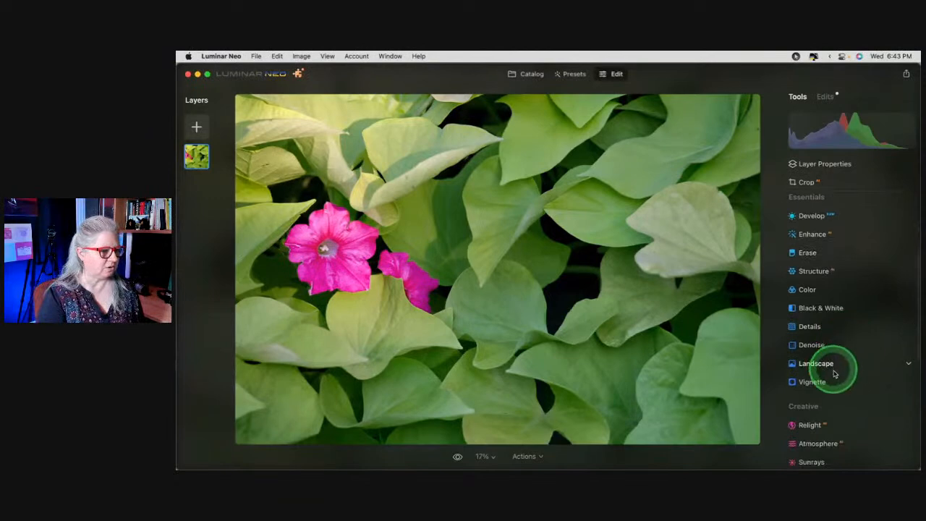
{"action": "left_click", "coordinate": [831, 381]}
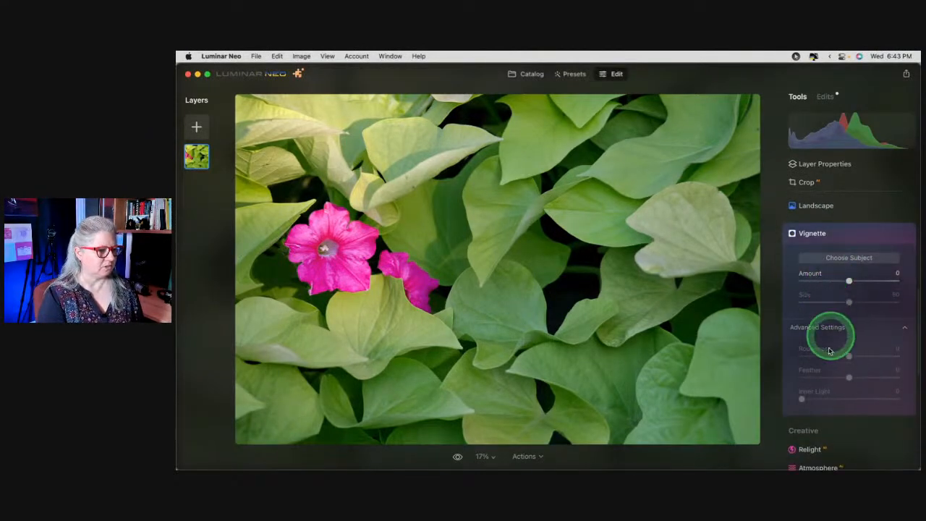
{"action": "left_click_drag", "start_coordinate": [817, 276], "coordinate": [810, 282]}
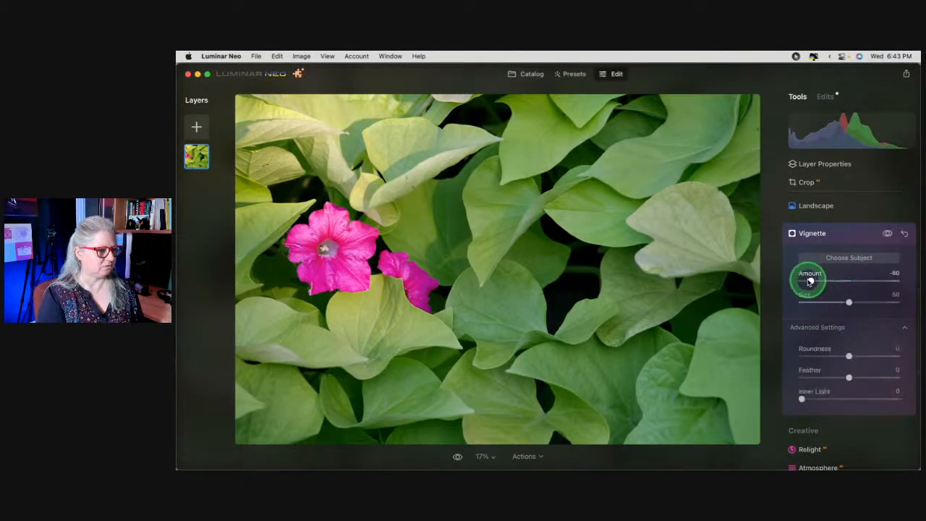
{"action": "left_click_drag", "start_coordinate": [849, 377], "coordinate": [802, 377]}
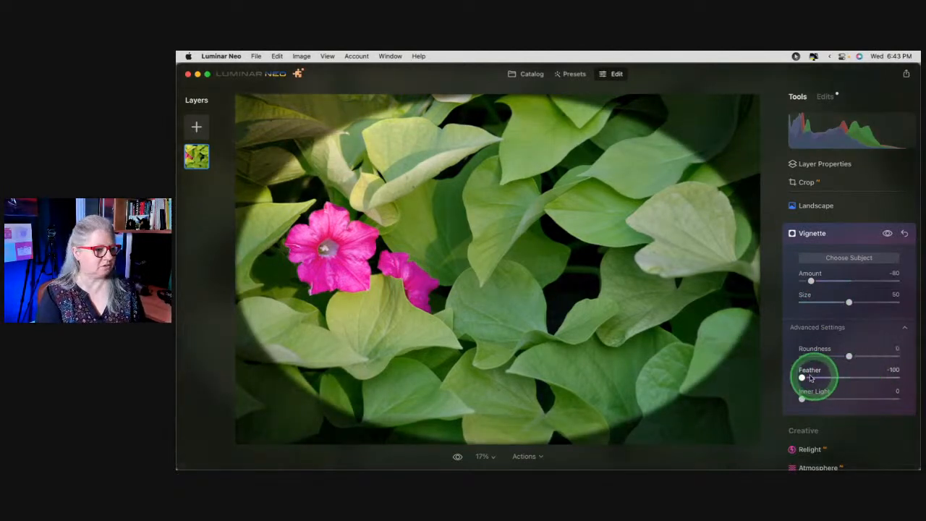
{"action": "left_click_drag", "start_coordinate": [849, 357], "coordinate": [872, 355]}
{"action": "left_click_drag", "start_coordinate": [849, 301], "coordinate": [804, 296]}
Choose the vignette's subject and place its center just below and between the two pink flowers.
{"action": "left_click", "coordinate": [852, 258]}
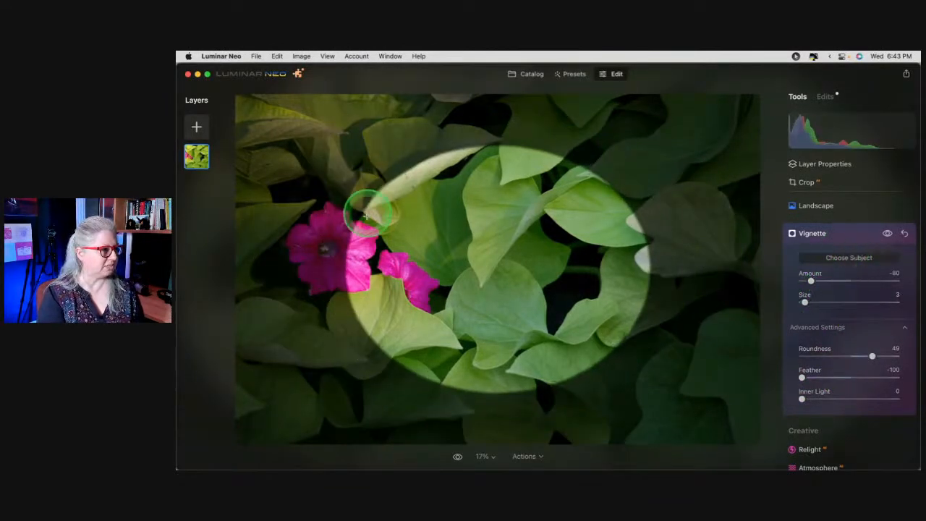
{"action": "left_click", "coordinate": [355, 258]}
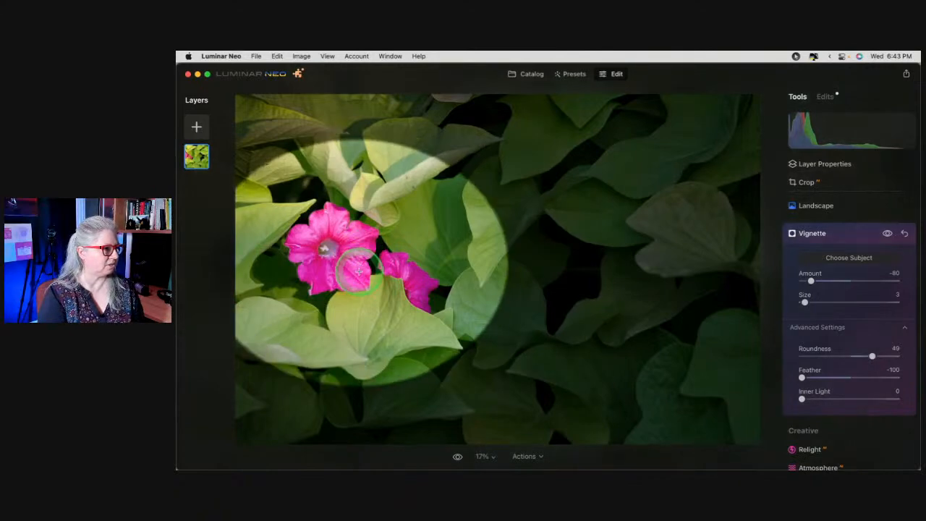
{"action": "left_click", "coordinate": [359, 272]}
{"action": "left_click", "coordinate": [362, 271]}
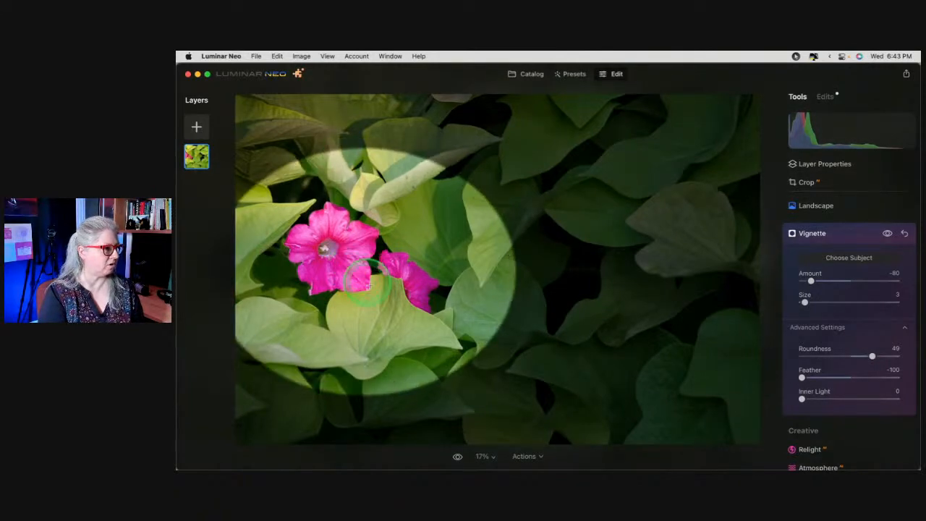
{"action": "left_click", "coordinate": [370, 288]}
{"action": "left_click", "coordinate": [356, 291]}
{"action": "left_click", "coordinate": [383, 292]}
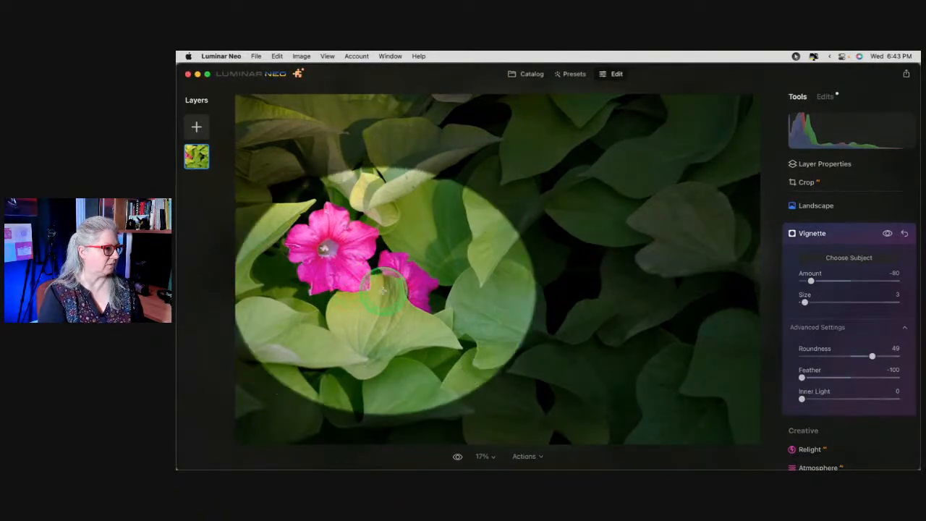
Set the vignette's Size to 11, Feather to -38 and Amount to -68.
{"action": "mouse_move", "coordinate": [805, 304]}
{"action": "left_mouse_down"}
{"action": "mouse_move", "coordinate": [820, 306]}
{"action": "mouse_move", "coordinate": [813, 303]}
{"action": "left_mouse_up"}
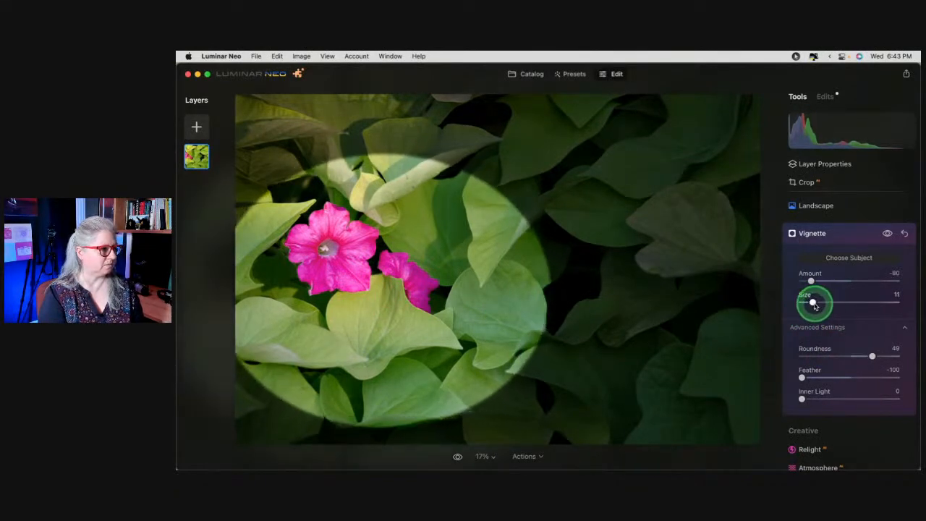
{"action": "left_click_drag", "start_coordinate": [805, 378], "coordinate": [878, 377]}
{"action": "mouse_move", "coordinate": [811, 281]}
{"action": "left_mouse_down"}
{"action": "mouse_move", "coordinate": [832, 280]}
{"action": "mouse_move", "coordinate": [807, 280]}
{"action": "left_mouse_up"}
{"action": "left_click", "coordinate": [826, 356]}
{"action": "left_click", "coordinate": [831, 379]}
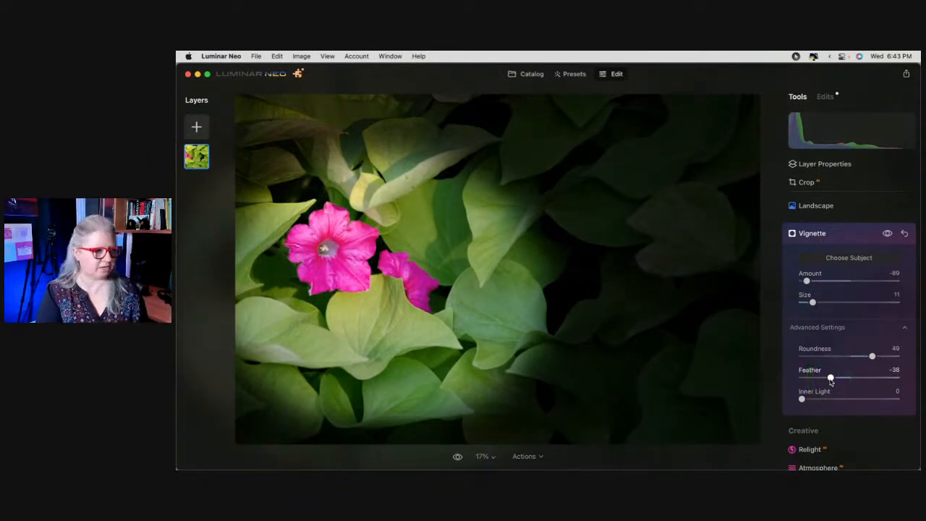
{"action": "mouse_move", "coordinate": [807, 280]}
{"action": "left_mouse_down"}
{"action": "mouse_move", "coordinate": [832, 281]}
{"action": "mouse_move", "coordinate": [818, 281]}
{"action": "left_mouse_up"}
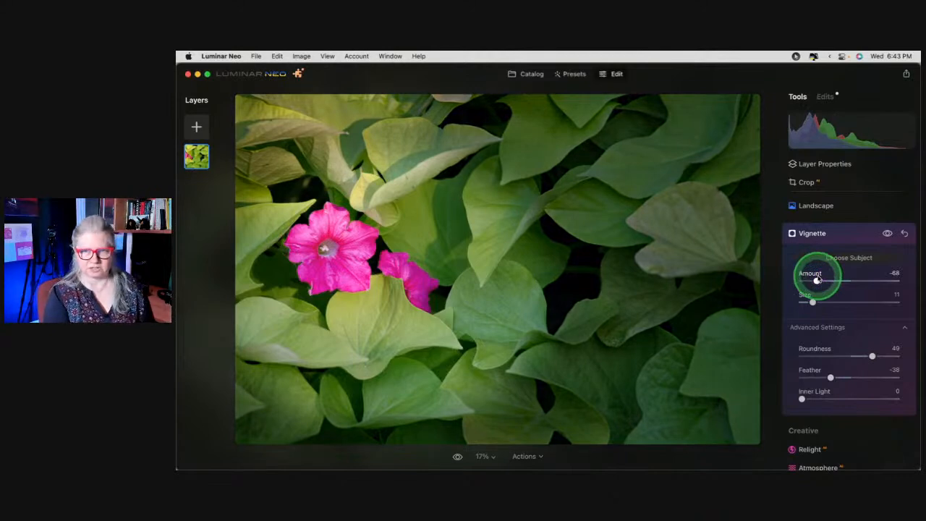
Soften the vignette with Feather 66, set its Amount to -65, and collapse the Vignette tool.
{"action": "left_click", "coordinate": [831, 378]}
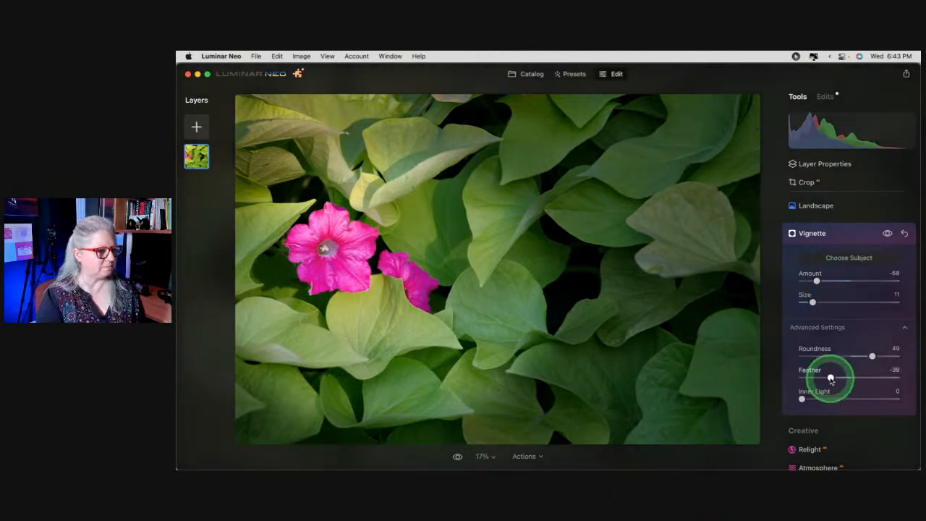
{"action": "left_click_drag", "start_coordinate": [831, 378], "coordinate": [881, 377]}
{"action": "left_click", "coordinate": [821, 281]}
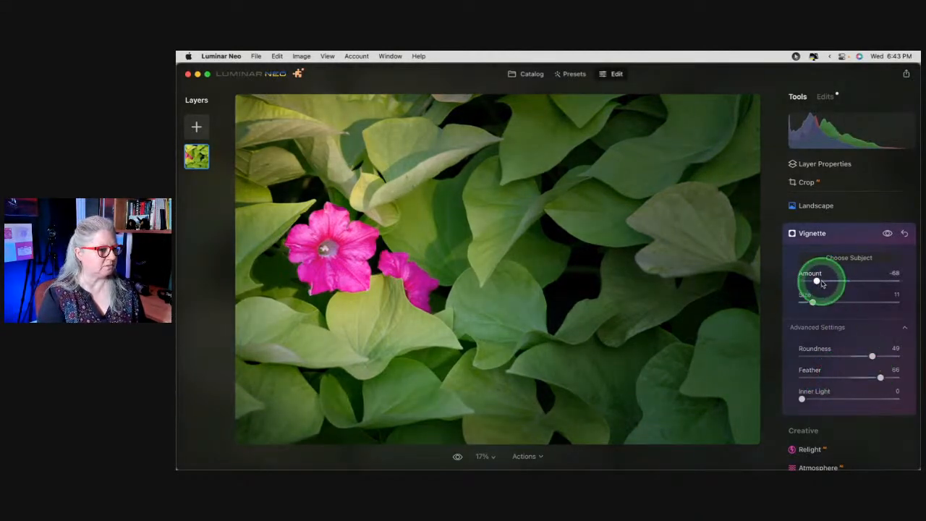
{"action": "mouse_move", "coordinate": [822, 282]}
{"action": "left_mouse_down"}
{"action": "mouse_move", "coordinate": [836, 283]}
{"action": "mouse_move", "coordinate": [827, 282]}
{"action": "left_mouse_up"}
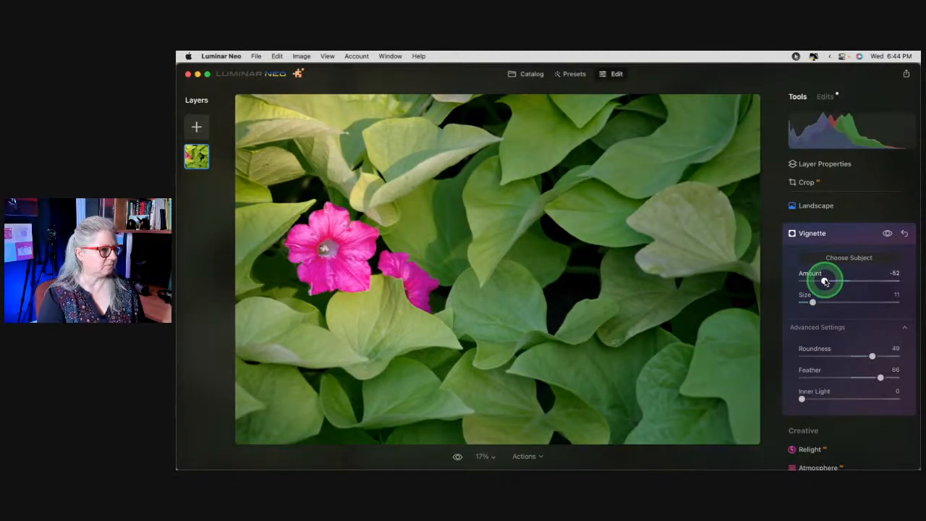
{"action": "left_click_drag", "start_coordinate": [826, 281], "coordinate": [820, 281]}
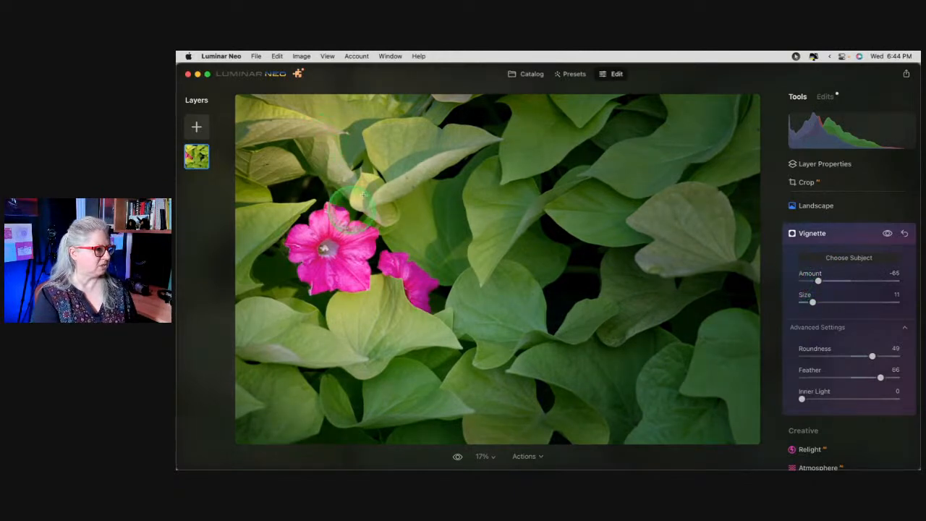
{"action": "left_click", "coordinate": [845, 237]}
Open Dodge & Burn and set up a Darken brush with Strength 35.
{"action": "scroll", "coordinate": [831, 318], "scroll_direction": "up", "scroll_amount": 5}
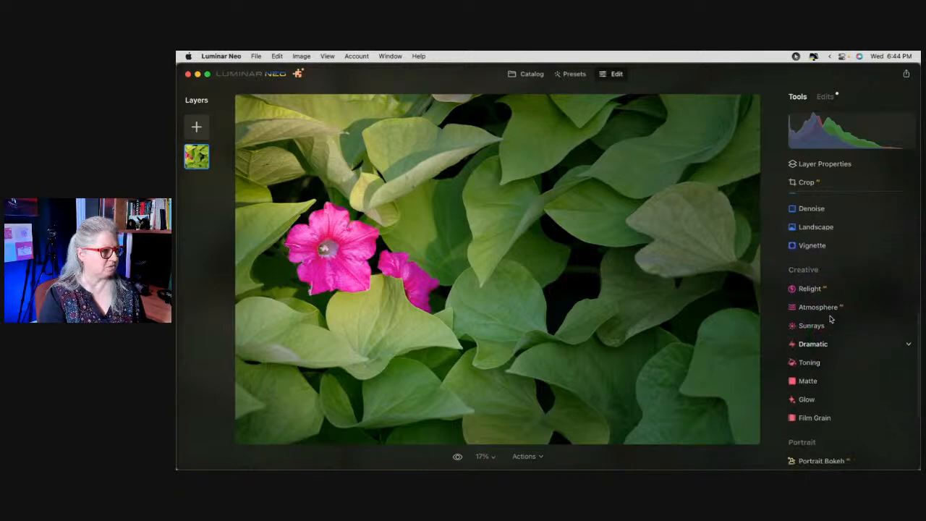
{"action": "scroll", "coordinate": [825, 319], "scroll_direction": "up", "scroll_amount": 3}
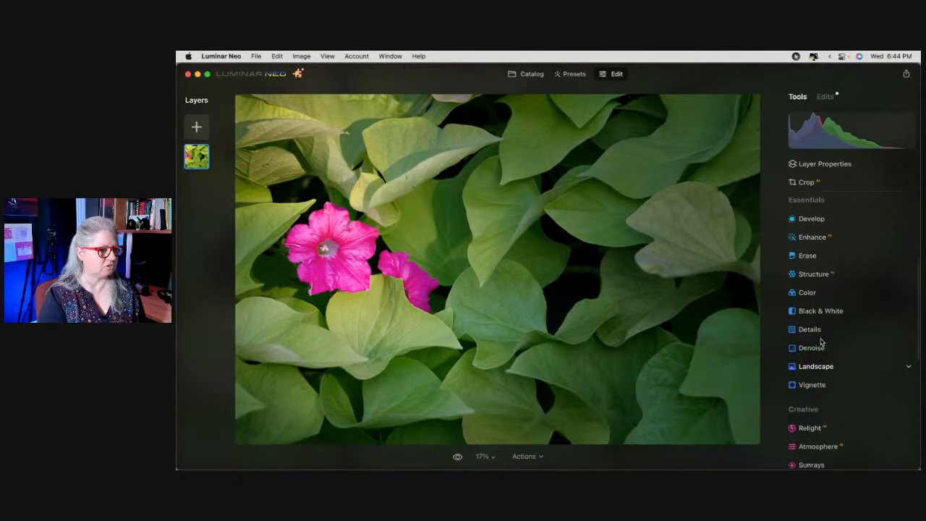
{"action": "left_click", "coordinate": [838, 240]}
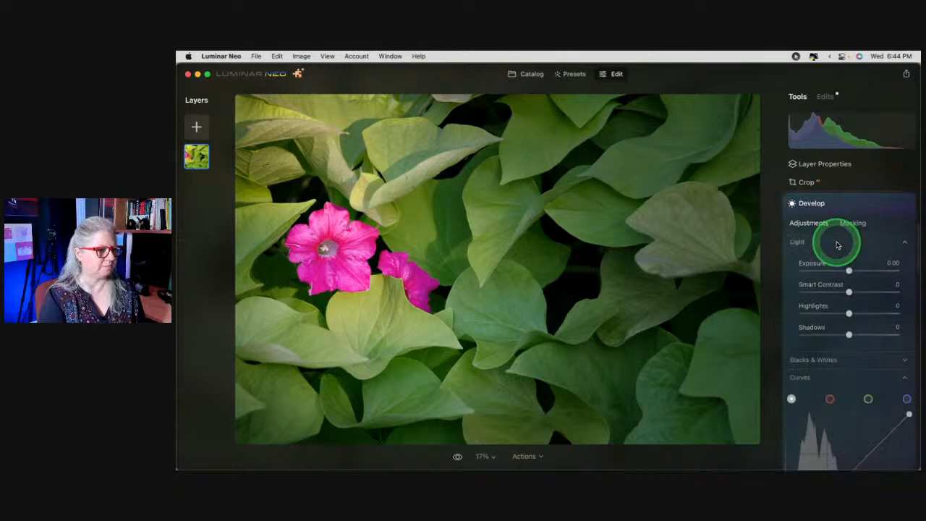
{"action": "scroll", "coordinate": [838, 245], "scroll_direction": "down", "scroll_amount": 10}
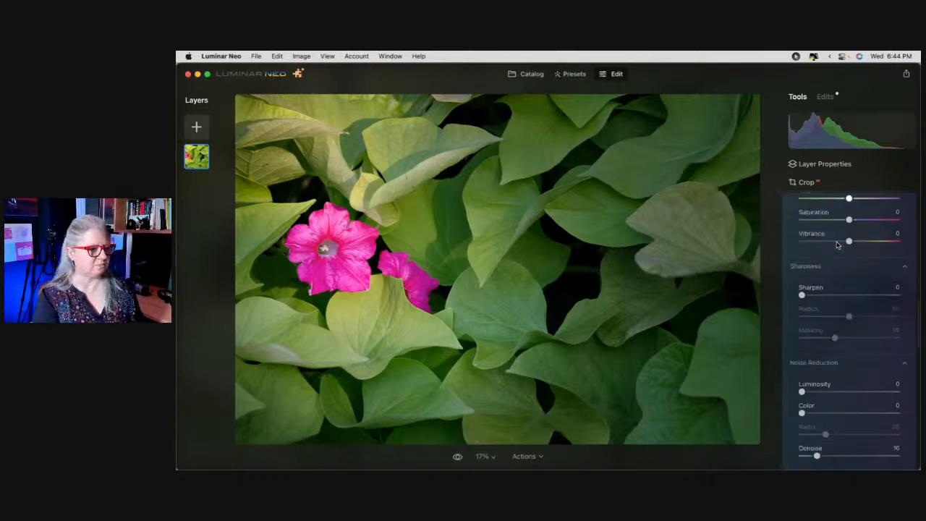
{"action": "scroll", "coordinate": [838, 246], "scroll_direction": "down", "scroll_amount": 8}
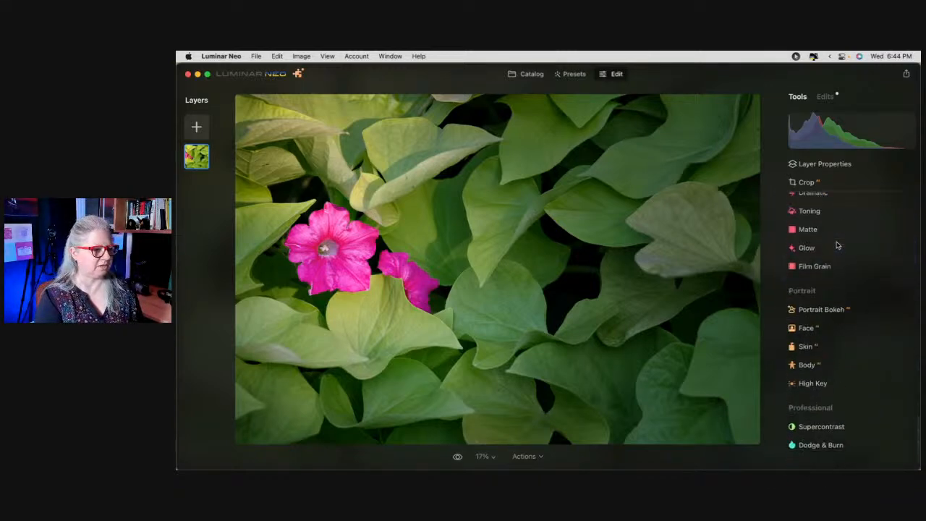
{"action": "left_click", "coordinate": [836, 443]}
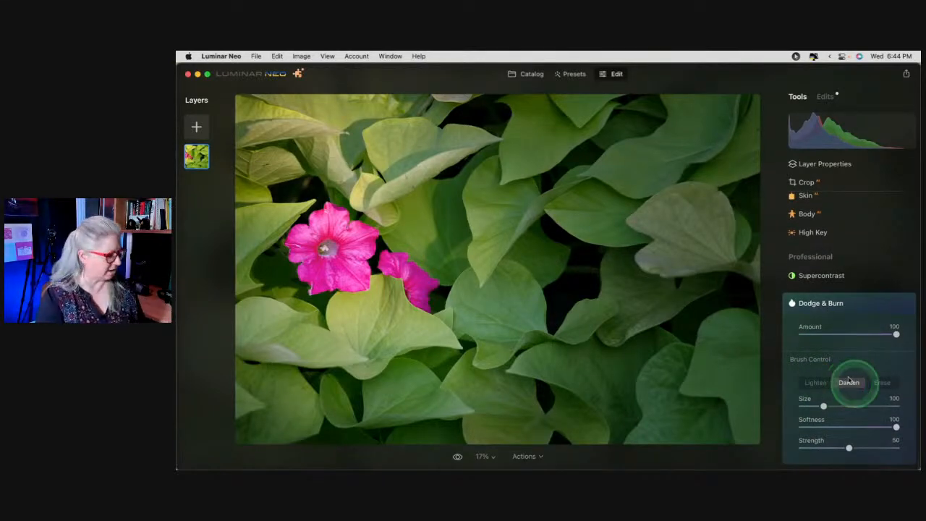
{"action": "left_click_drag", "start_coordinate": [849, 449], "coordinate": [815, 448]}
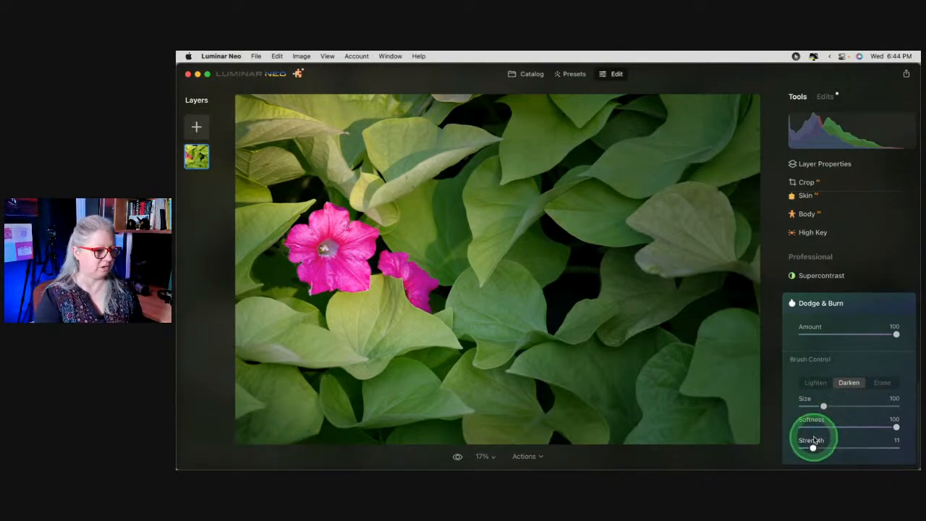
{"action": "left_click_drag", "start_coordinate": [812, 448], "coordinate": [835, 446]}
Try darkening the bright leaves above the flowers with the brush enlarged to 220, and reset Dodge & Burn.
{"action": "key", "text": "bracketright"}
{"action": "key", "text": "bracketright"}
{"action": "key", "text": "bracketright"}
{"action": "key", "text": "bracketright"}
{"action": "key", "text": "bracketright"}
{"action": "key", "text": "bracketright"}
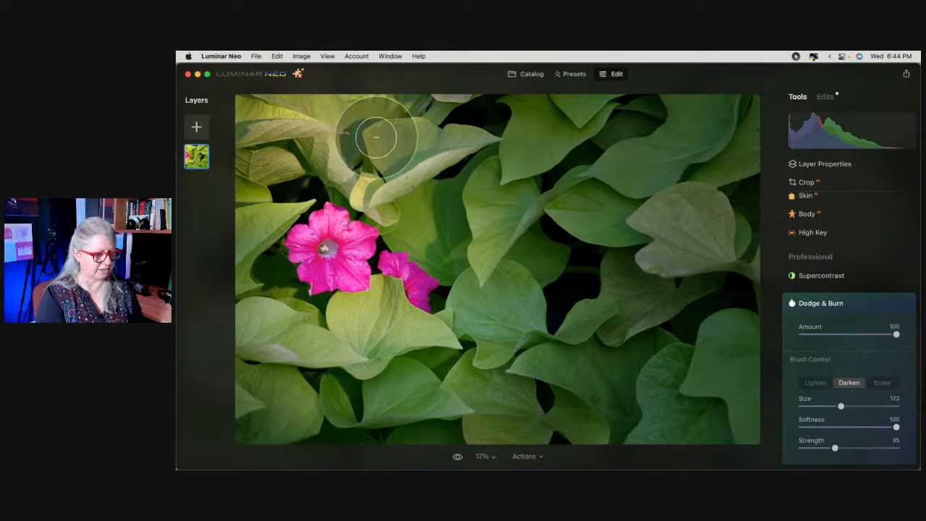
{"action": "mouse_move", "coordinate": [235, 124]}
{"action": "left_mouse_down"}
{"action": "mouse_move", "coordinate": [343, 117]}
{"action": "mouse_move", "coordinate": [405, 144]}
{"action": "mouse_move", "coordinate": [419, 183]}
{"action": "mouse_move", "coordinate": [429, 183]}
{"action": "mouse_move", "coordinate": [338, 129]}
{"action": "mouse_move", "coordinate": [295, 132]}
{"action": "mouse_move", "coordinate": [263, 220]}
{"action": "mouse_move", "coordinate": [262, 173]}
{"action": "mouse_move", "coordinate": [408, 140]}
{"action": "left_mouse_up"}
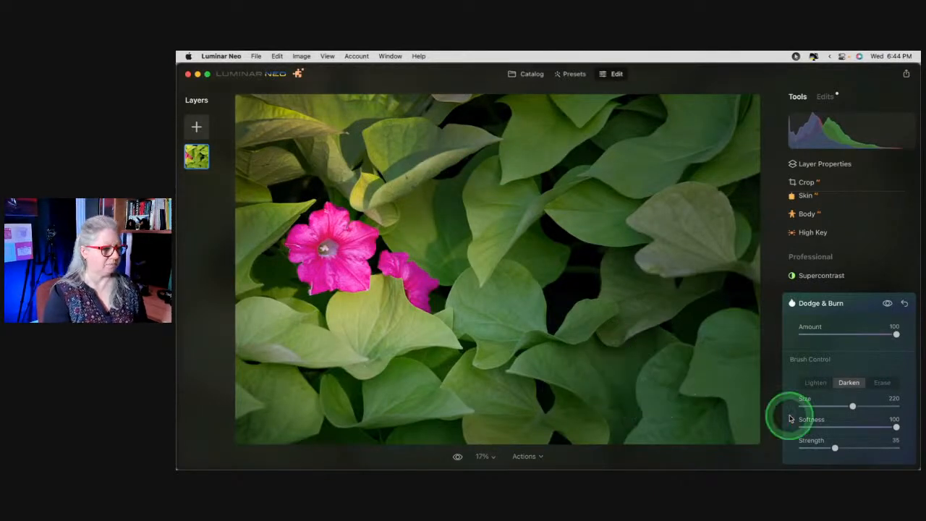
{"action": "left_click", "coordinate": [904, 303]}
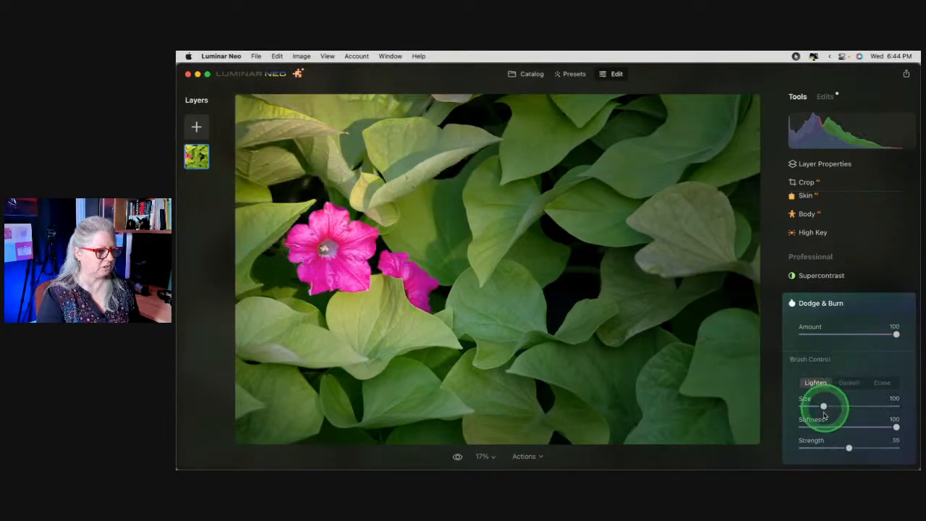
Set the Dodge & Burn brush to Darken with Strength 10 and Size 76.
{"action": "left_click", "coordinate": [848, 382]}
{"action": "left_click", "coordinate": [811, 447]}
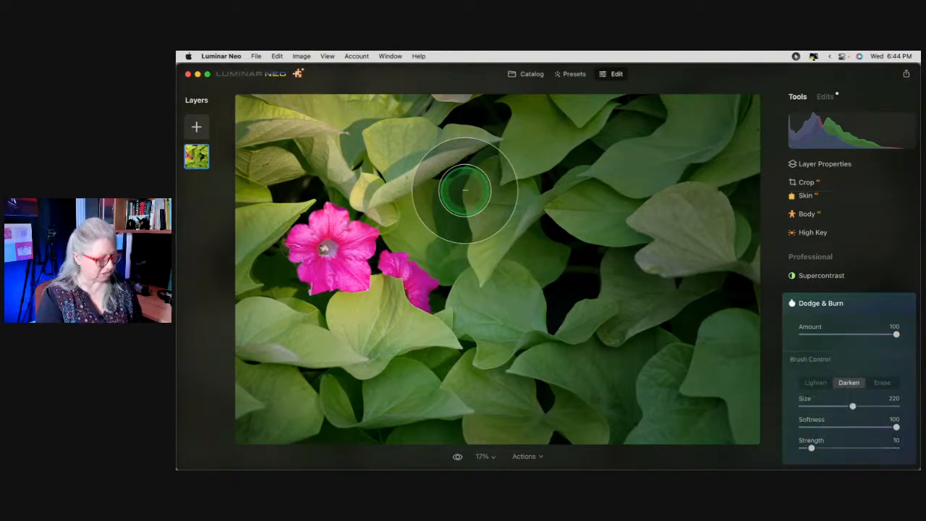
{"action": "key", "text": "bracketleft"}
{"action": "key", "text": "bracketleft"}
{"action": "key", "text": "bracketleft"}
{"action": "key", "text": "bracketleft"}
{"action": "key", "text": "bracketleft"}
{"action": "key", "text": "bracketleft"}
Try darkening the leaves around the flowers with the weaker brush, and reset Dodge & Burn.
{"action": "mouse_move", "coordinate": [256, 128]}
{"action": "left_mouse_down"}
{"action": "mouse_move", "coordinate": [400, 179]}
{"action": "mouse_move", "coordinate": [367, 198]}
{"action": "mouse_move", "coordinate": [377, 139]}
{"action": "mouse_move", "coordinate": [433, 131]}
{"action": "mouse_move", "coordinate": [360, 129]}
{"action": "mouse_move", "coordinate": [380, 105]}
{"action": "mouse_move", "coordinate": [249, 101]}
{"action": "mouse_move", "coordinate": [312, 134]}
{"action": "mouse_move", "coordinate": [332, 178]}
{"action": "mouse_move", "coordinate": [324, 170]}
{"action": "mouse_move", "coordinate": [262, 180]}
{"action": "mouse_move", "coordinate": [248, 213]}
{"action": "mouse_move", "coordinate": [258, 212]}
{"action": "mouse_move", "coordinate": [216, 242]}
{"action": "mouse_move", "coordinate": [262, 327]}
{"action": "mouse_move", "coordinate": [333, 350]}
{"action": "mouse_move", "coordinate": [272, 361]}
{"action": "mouse_move", "coordinate": [239, 345]}
{"action": "mouse_move", "coordinate": [258, 307]}
{"action": "mouse_move", "coordinate": [260, 328]}
{"action": "mouse_move", "coordinate": [398, 350]}
{"action": "mouse_move", "coordinate": [389, 358]}
{"action": "mouse_move", "coordinate": [448, 348]}
{"action": "mouse_move", "coordinate": [340, 368]}
{"action": "mouse_move", "coordinate": [410, 326]}
{"action": "mouse_move", "coordinate": [404, 303]}
{"action": "mouse_move", "coordinate": [356, 345]}
{"action": "mouse_move", "coordinate": [359, 298]}
{"action": "mouse_move", "coordinate": [311, 317]}
{"action": "mouse_move", "coordinate": [306, 346]}
{"action": "mouse_move", "coordinate": [224, 333]}
{"action": "mouse_move", "coordinate": [230, 322]}
{"action": "mouse_move", "coordinate": [258, 341]}
{"action": "mouse_move", "coordinate": [321, 326]}
{"action": "left_mouse_up"}
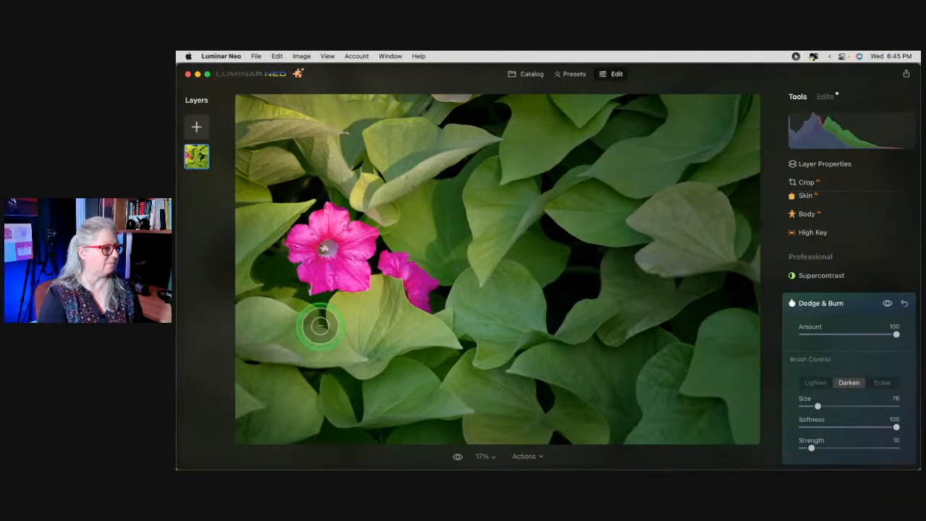
{"action": "mouse_move", "coordinate": [267, 118]}
{"action": "left_mouse_down"}
{"action": "mouse_move", "coordinate": [311, 143]}
{"action": "mouse_move", "coordinate": [357, 195]}
{"action": "mouse_move", "coordinate": [390, 198]}
{"action": "mouse_move", "coordinate": [377, 164]}
{"action": "mouse_move", "coordinate": [435, 169]}
{"action": "mouse_move", "coordinate": [497, 105]}
{"action": "mouse_move", "coordinate": [260, 97]}
{"action": "mouse_move", "coordinate": [258, 161]}
{"action": "mouse_move", "coordinate": [344, 150]}
{"action": "mouse_move", "coordinate": [286, 113]}
{"action": "mouse_move", "coordinate": [244, 170]}
{"action": "mouse_move", "coordinate": [239, 296]}
{"action": "mouse_move", "coordinate": [252, 345]}
{"action": "mouse_move", "coordinate": [374, 362]}
{"action": "mouse_move", "coordinate": [261, 289]}
{"action": "mouse_move", "coordinate": [310, 314]}
{"action": "mouse_move", "coordinate": [377, 300]}
{"action": "mouse_move", "coordinate": [428, 323]}
{"action": "mouse_move", "coordinate": [369, 343]}
{"action": "mouse_move", "coordinate": [471, 363]}
{"action": "left_mouse_up"}
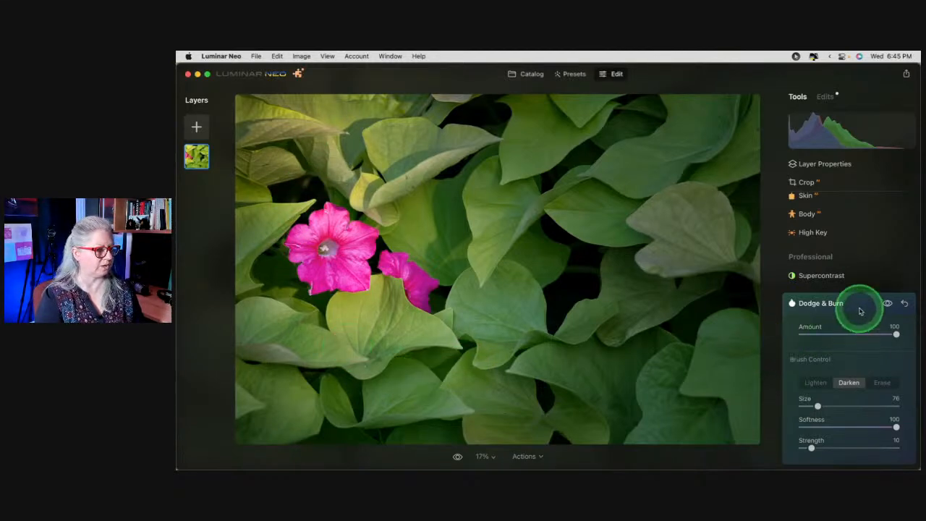
{"action": "left_click", "coordinate": [905, 305]}
Open a new Develop adjustment and darken the photo with Exposure -1.18, Highlights -56 and Smart Contrast -32.
{"action": "scroll", "coordinate": [850, 368], "scroll_direction": "up", "scroll_amount": 10}
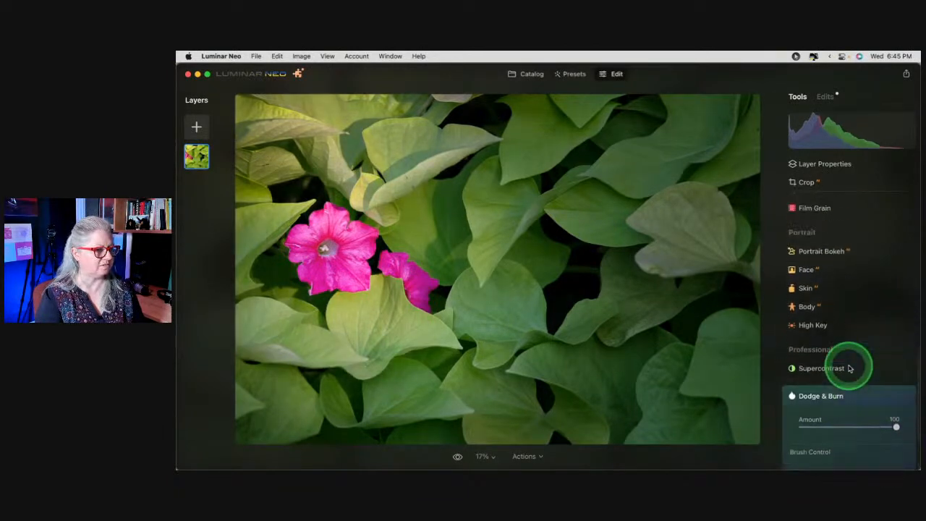
{"action": "scroll", "coordinate": [849, 368], "scroll_direction": "up", "scroll_amount": 5}
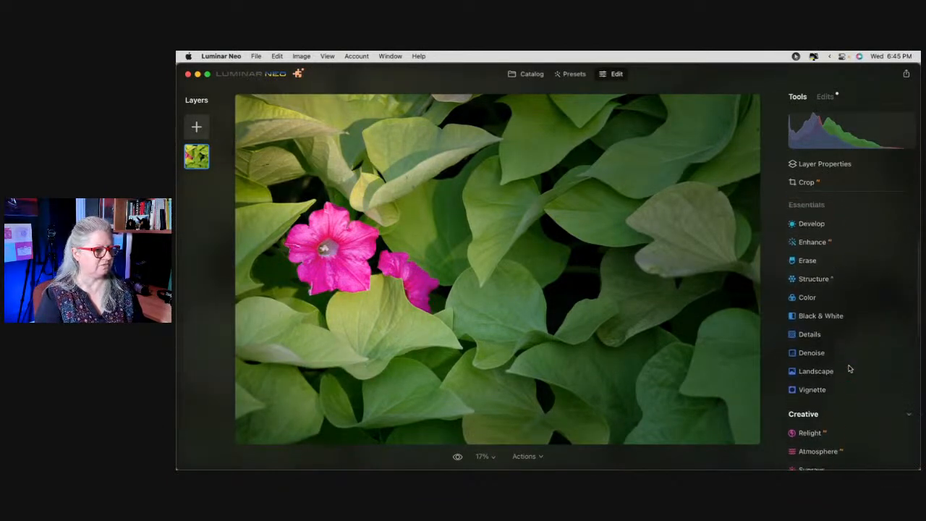
{"action": "left_click", "coordinate": [832, 266]}
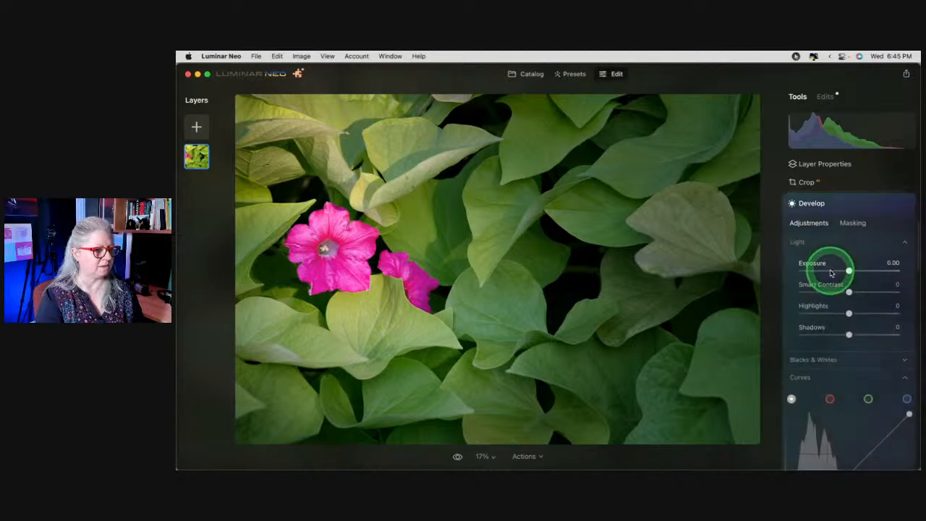
{"action": "left_click_drag", "start_coordinate": [847, 270], "coordinate": [838, 272]}
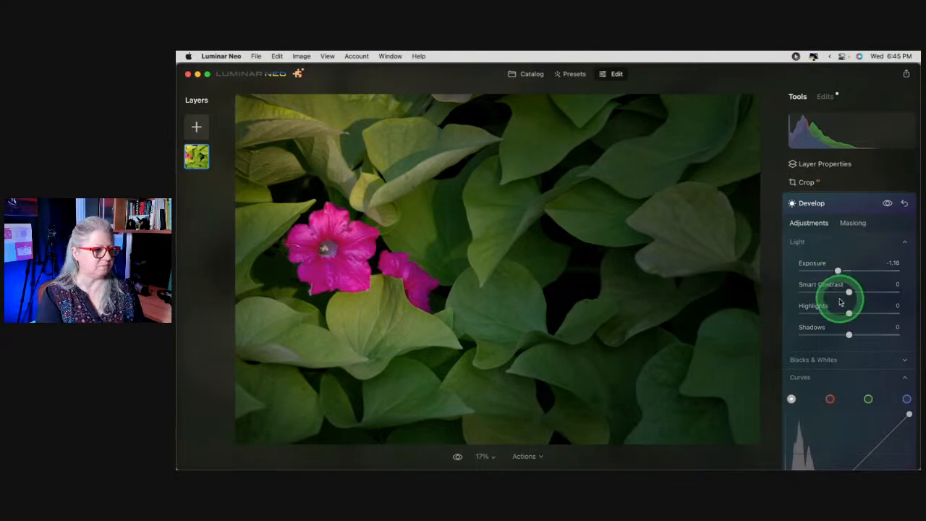
{"action": "left_click_drag", "start_coordinate": [846, 313], "coordinate": [830, 313]}
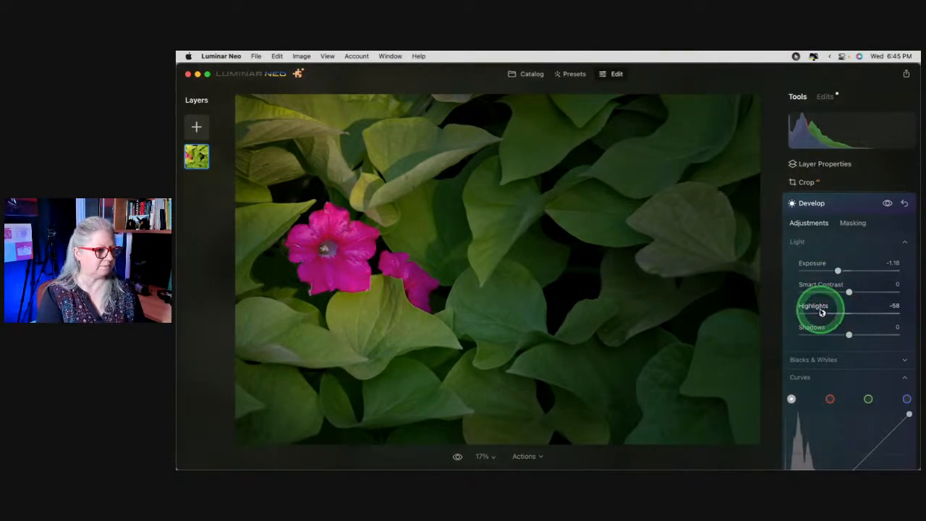
{"action": "left_click_drag", "start_coordinate": [822, 312], "coordinate": [824, 313]}
{"action": "left_click", "coordinate": [849, 291]}
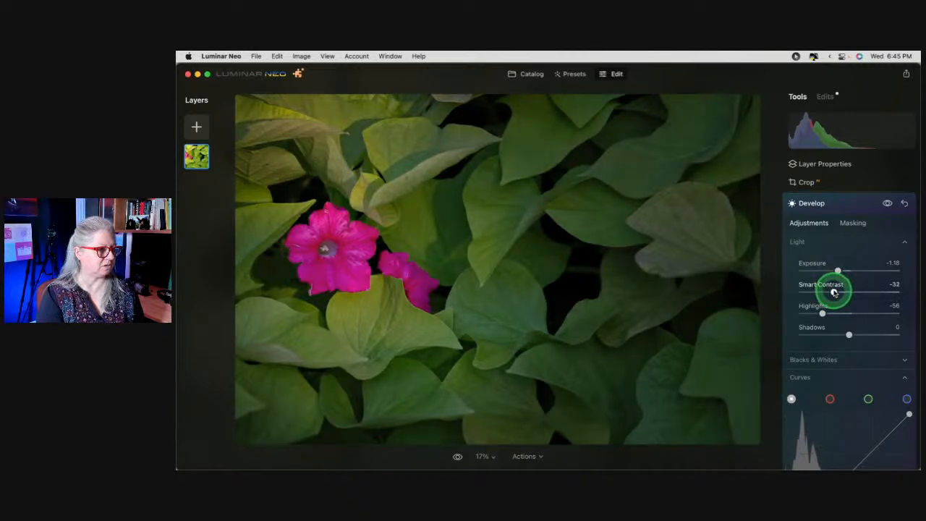
Set up a painting mask brush for the Develop adjustment with Strength 21.
{"action": "scroll", "coordinate": [834, 291], "scroll_direction": "down", "scroll_amount": 10}
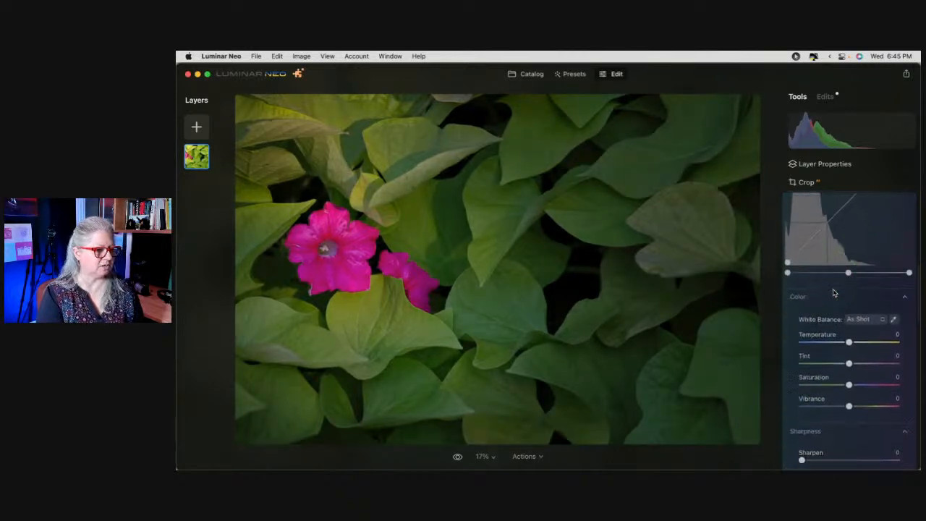
{"action": "scroll", "coordinate": [834, 291], "scroll_direction": "down", "scroll_amount": 10}
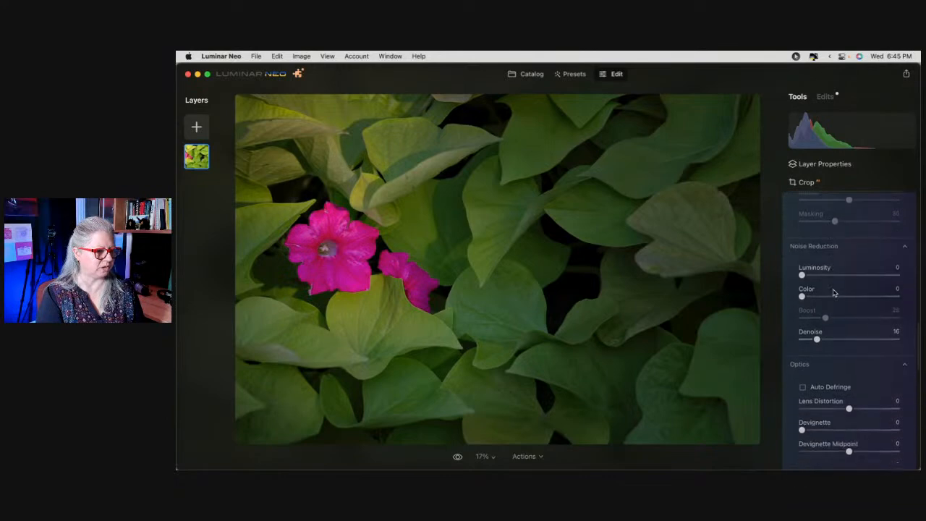
{"action": "scroll", "coordinate": [834, 293], "scroll_direction": "up", "scroll_amount": 20}
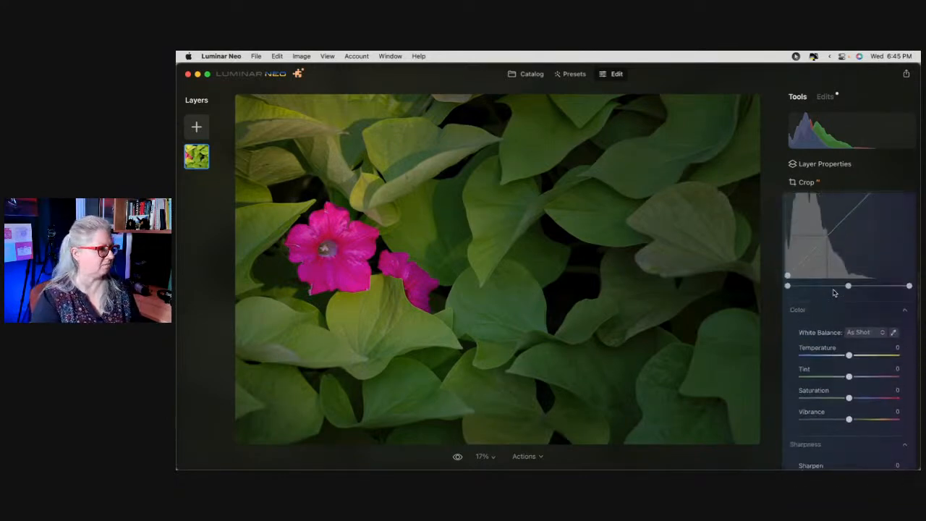
{"action": "left_click", "coordinate": [853, 253]}
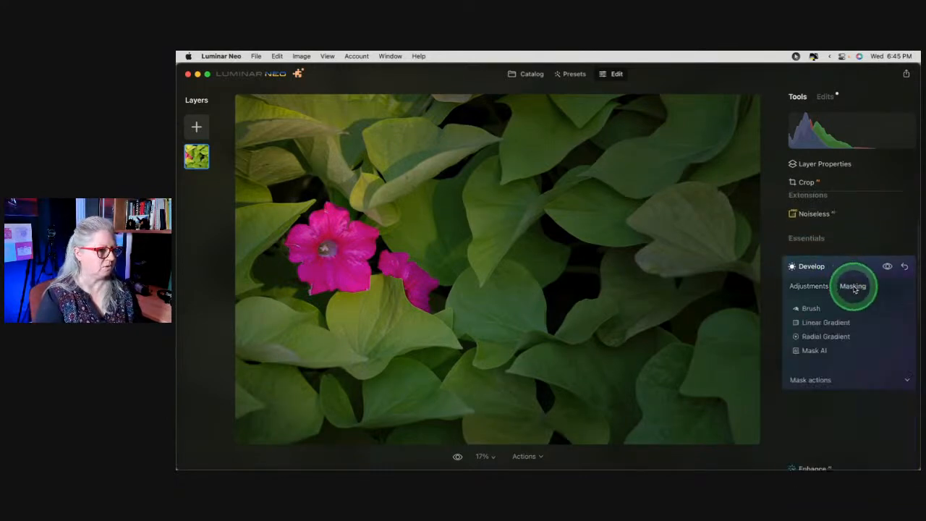
{"action": "left_click", "coordinate": [796, 275]}
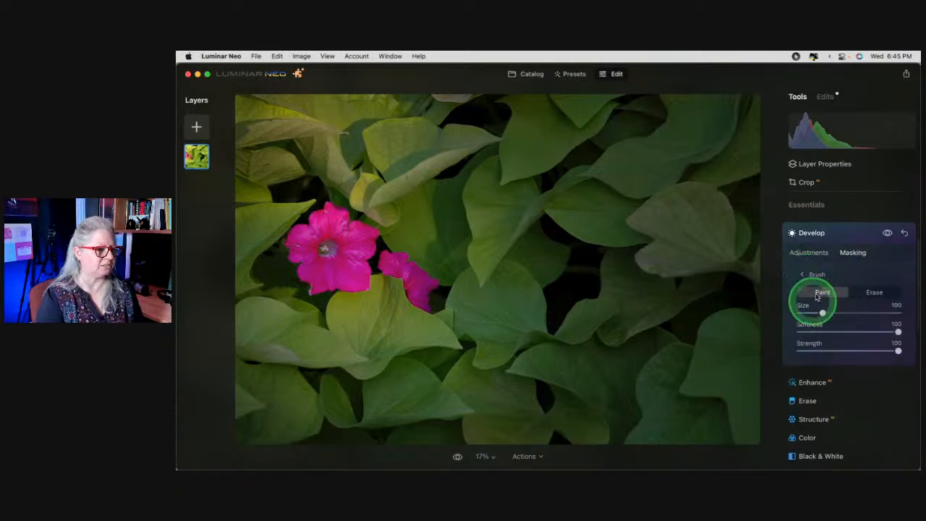
{"action": "mouse_move", "coordinate": [823, 352]}
{"action": "left_mouse_down"}
{"action": "mouse_move", "coordinate": [811, 348]}
{"action": "mouse_move", "coordinate": [821, 351]}
{"action": "left_mouse_up"}
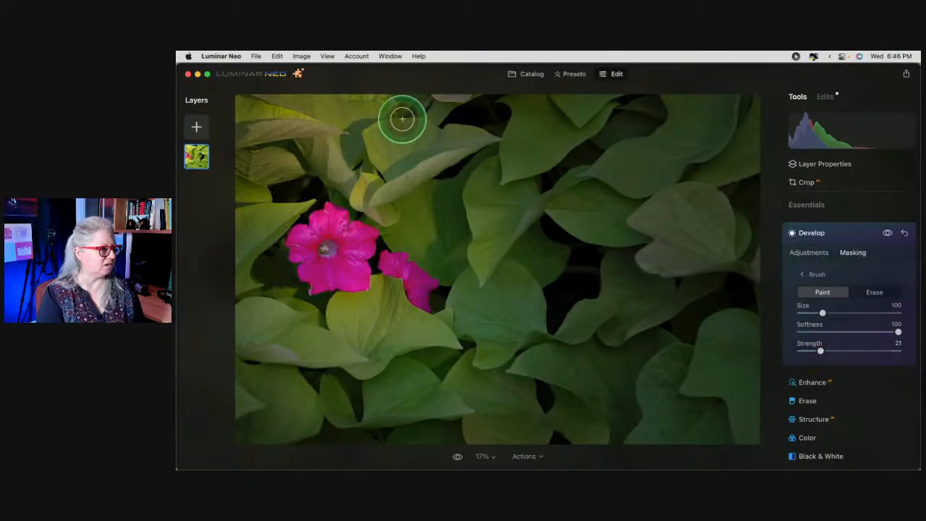
Enlarge the mask brush to 148 and paint over the bright leaves above, beside and below the pink flowers.
{"action": "key", "text": "]"}
{"action": "key", "text": "]"}
{"action": "key", "text": "]"}
{"action": "mouse_move", "coordinate": [259, 108]}
{"action": "left_mouse_down"}
{"action": "mouse_move", "coordinate": [271, 106]}
{"action": "mouse_move", "coordinate": [306, 144]}
{"action": "mouse_move", "coordinate": [399, 187]}
{"action": "mouse_move", "coordinate": [438, 145]}
{"action": "mouse_move", "coordinate": [387, 134]}
{"action": "mouse_move", "coordinate": [253, 228]}
{"action": "mouse_move", "coordinate": [265, 320]}
{"action": "mouse_move", "coordinate": [420, 335]}
{"action": "mouse_move", "coordinate": [451, 407]}
{"action": "mouse_move", "coordinate": [265, 316]}
{"action": "mouse_move", "coordinate": [373, 330]}
{"action": "mouse_move", "coordinate": [256, 207]}
{"action": "mouse_move", "coordinate": [384, 193]}
{"action": "mouse_move", "coordinate": [414, 118]}
{"action": "mouse_move", "coordinate": [452, 110]}
{"action": "mouse_move", "coordinate": [263, 138]}
{"action": "mouse_move", "coordinate": [471, 114]}
{"action": "mouse_move", "coordinate": [301, 92]}
{"action": "mouse_move", "coordinate": [248, 248]}
{"action": "mouse_move", "coordinate": [275, 335]}
{"action": "mouse_move", "coordinate": [270, 294]}
{"action": "mouse_move", "coordinate": [402, 313]}
{"action": "mouse_move", "coordinate": [275, 320]}
{"action": "mouse_move", "coordinate": [275, 166]}
{"action": "mouse_move", "coordinate": [352, 154]}
{"action": "mouse_move", "coordinate": [321, 133]}
{"action": "mouse_move", "coordinate": [470, 124]}
{"action": "mouse_move", "coordinate": [279, 111]}
{"action": "mouse_move", "coordinate": [279, 337]}
{"action": "mouse_move", "coordinate": [352, 340]}
{"action": "mouse_move", "coordinate": [270, 187]}
{"action": "mouse_move", "coordinate": [421, 164]}
{"action": "mouse_move", "coordinate": [179, 179]}
{"action": "left_mouse_up"}
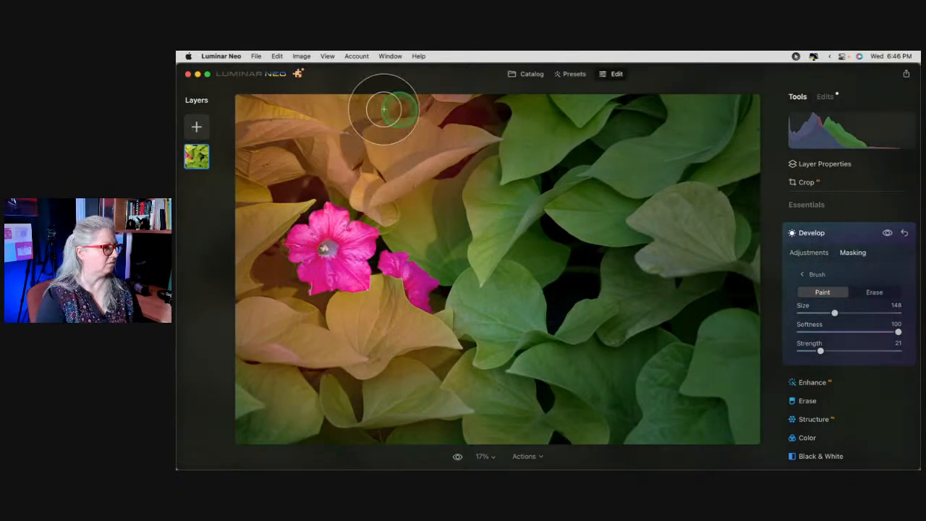
{"action": "mouse_move", "coordinate": [361, 364]}
{"action": "left_mouse_down"}
{"action": "mouse_move", "coordinate": [224, 336]}
{"action": "mouse_move", "coordinate": [308, 388]}
{"action": "mouse_move", "coordinate": [260, 394]}
{"action": "mouse_move", "coordinate": [341, 391]}
{"action": "left_mouse_up"}
Set the masked Develop adjustment's Exposure to -1.89 and compare the photo with and without the adjustment.
{"action": "left_click", "coordinate": [814, 252]}
{"action": "left_click_drag", "start_coordinate": [838, 270], "coordinate": [831, 271]}
{"action": "left_click", "coordinate": [889, 204]}
{"action": "left_click", "coordinate": [888, 204]}
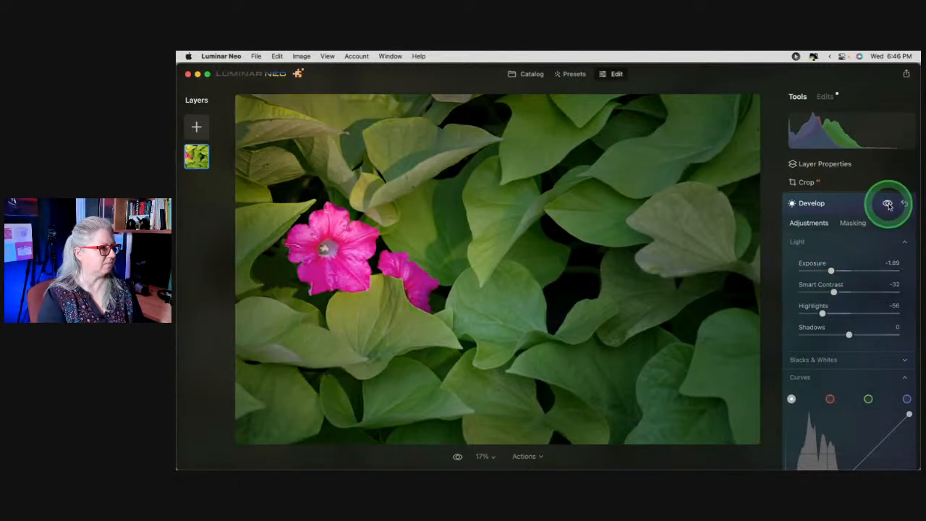
{"action": "left_click", "coordinate": [888, 204]}
{"action": "left_click", "coordinate": [888, 204]}
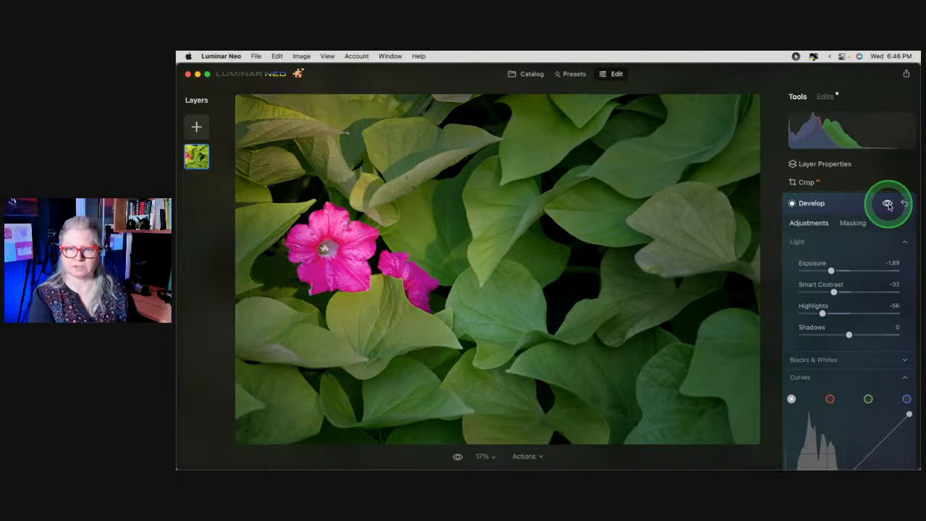
{"action": "left_click", "coordinate": [888, 204]}
{"action": "left_click", "coordinate": [888, 205]}
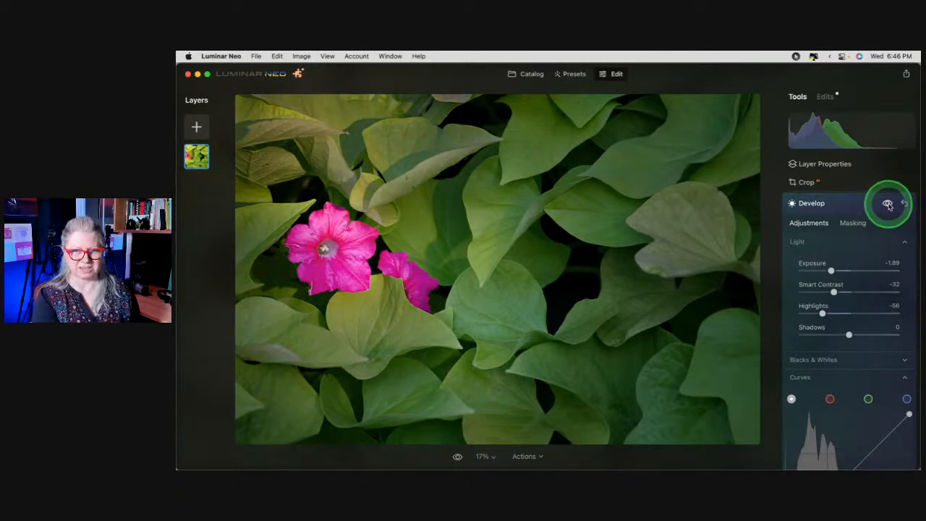
{"action": "left_click", "coordinate": [888, 204]}
{"action": "left_click", "coordinate": [888, 204]}
{"action": "left_click", "coordinate": [888, 204]}
{"action": "left_click", "coordinate": [888, 204]}
Set the Develop adjustment's Saturation to -8 and Temperature to -15, and close Develop.
{"action": "scroll", "coordinate": [842, 332], "scroll_direction": "down", "scroll_amount": 15}
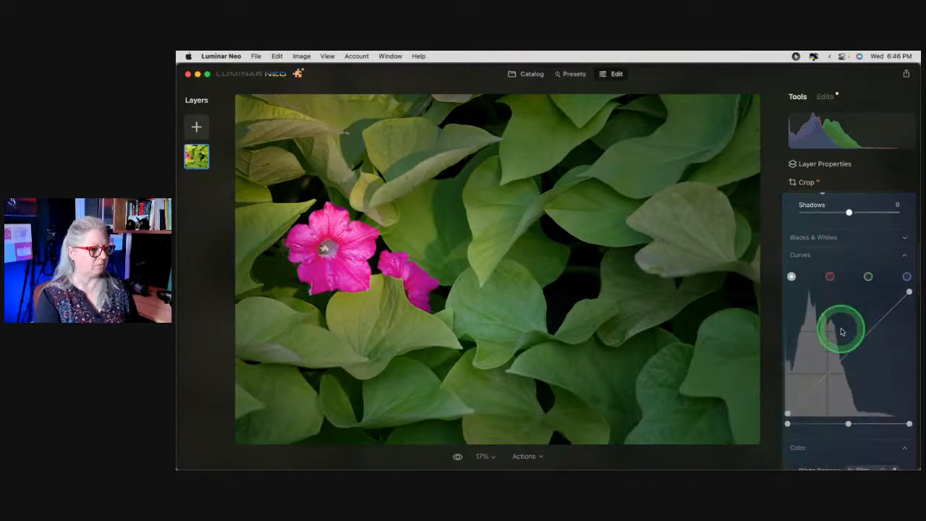
{"action": "left_click", "coordinate": [809, 251]}
{"action": "scroll", "coordinate": [813, 258], "scroll_direction": "up", "scroll_amount": 5}
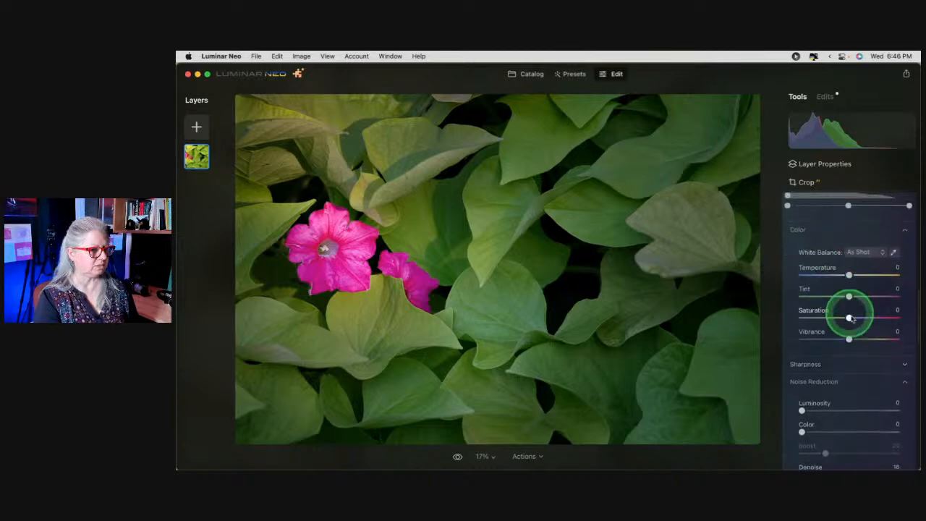
{"action": "left_click_drag", "start_coordinate": [849, 318], "coordinate": [846, 320]}
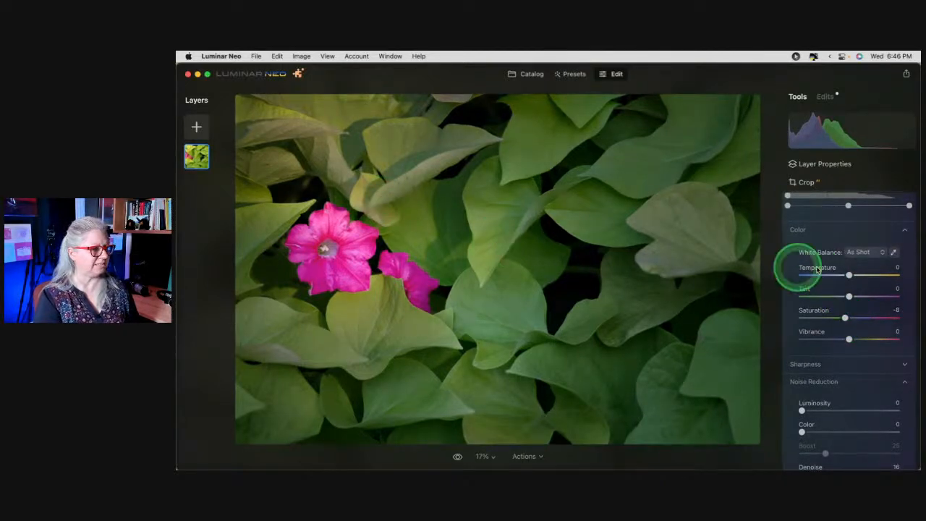
{"action": "left_click_drag", "start_coordinate": [849, 276], "coordinate": [843, 276]}
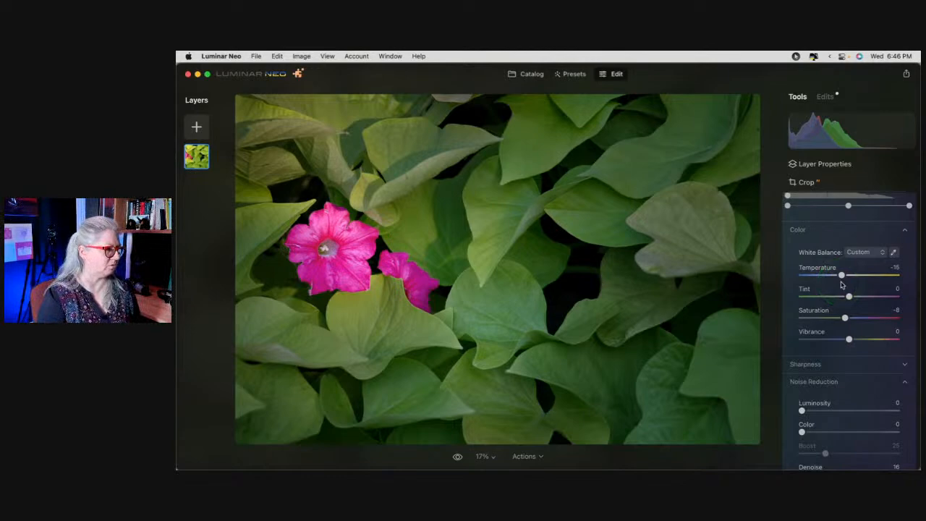
{"action": "scroll", "coordinate": [842, 284], "scroll_direction": "up", "scroll_amount": 10}
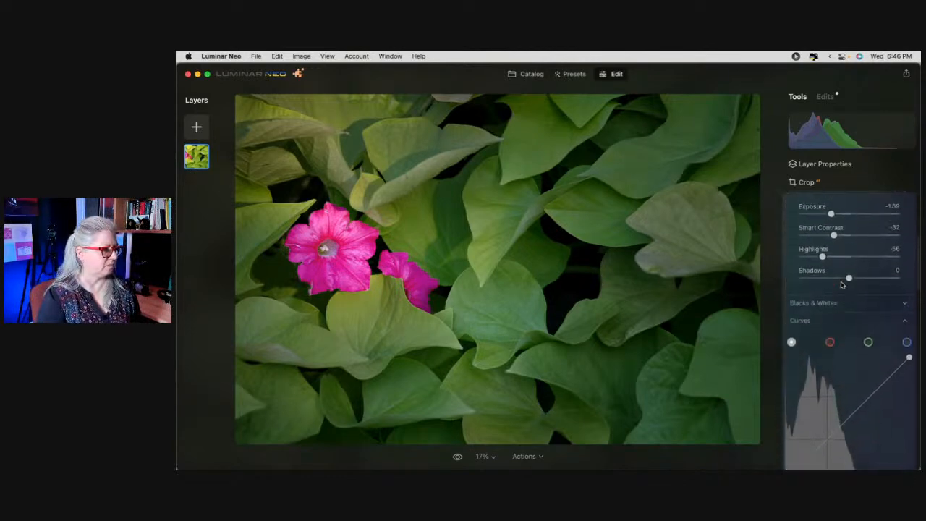
{"action": "scroll", "coordinate": [844, 258], "scroll_direction": "up", "scroll_amount": 4}
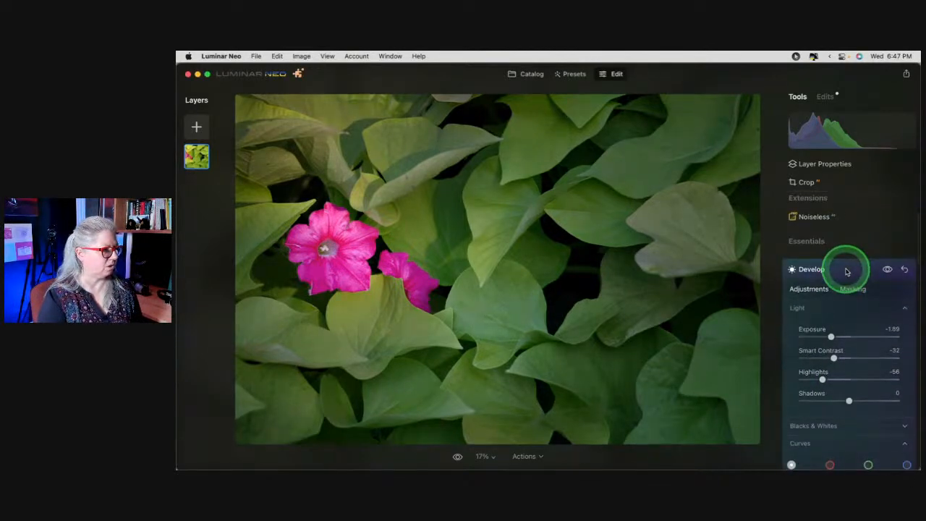
{"action": "left_click", "coordinate": [847, 270]}
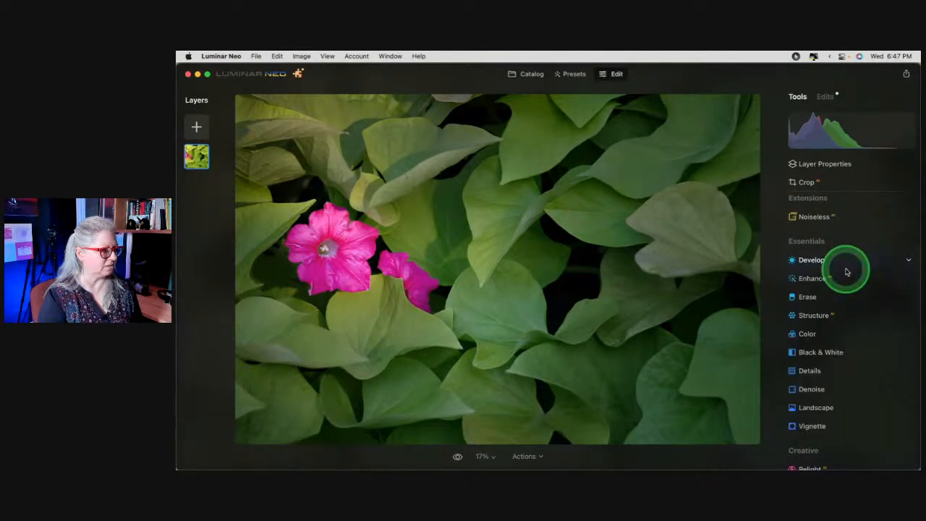
Crop the photo using the automatic composition, tighten the frame around the pink flowers, and apply the crop.
{"action": "left_click", "coordinate": [844, 182]}
{"action": "left_click", "coordinate": [843, 240]}
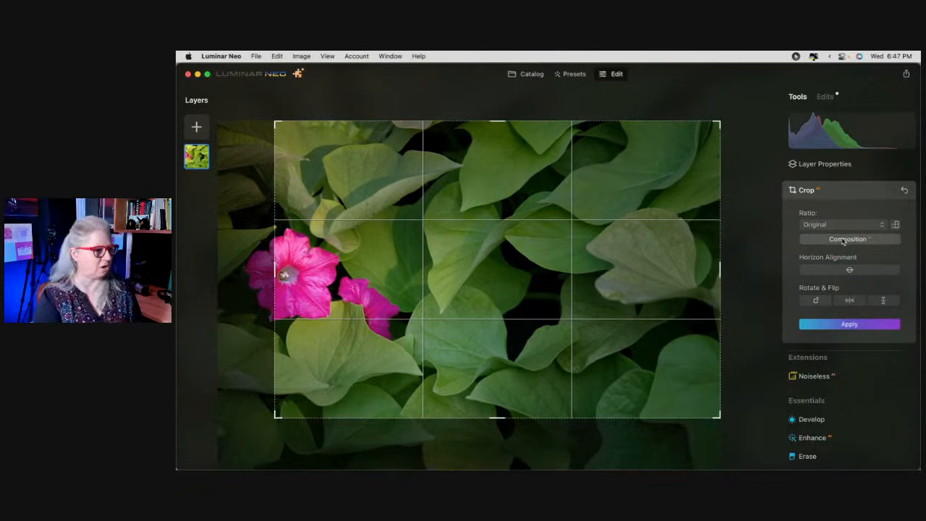
{"action": "left_click_drag", "start_coordinate": [407, 296], "coordinate": [461, 327]}
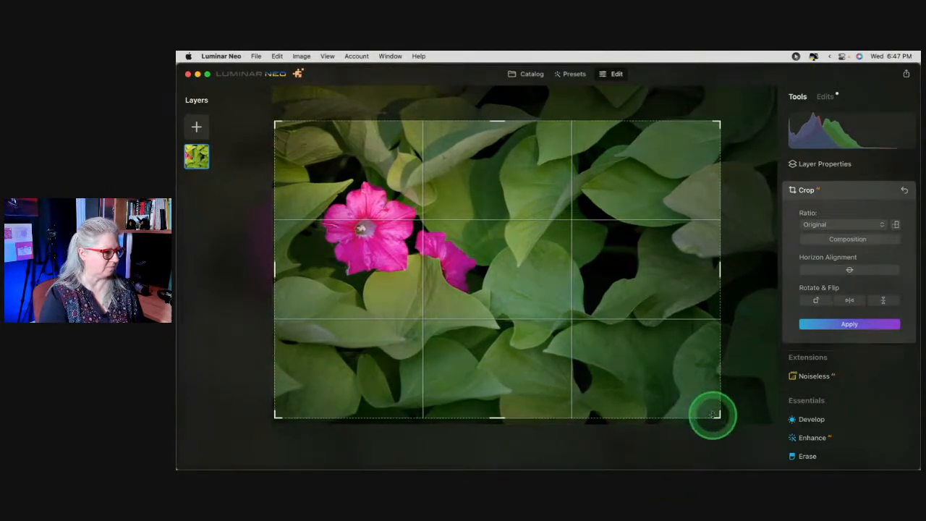
{"action": "left_click_drag", "start_coordinate": [716, 415], "coordinate": [685, 394]}
{"action": "left_click_drag", "start_coordinate": [467, 314], "coordinate": [489, 321]}
{"action": "key", "text": "Return"}
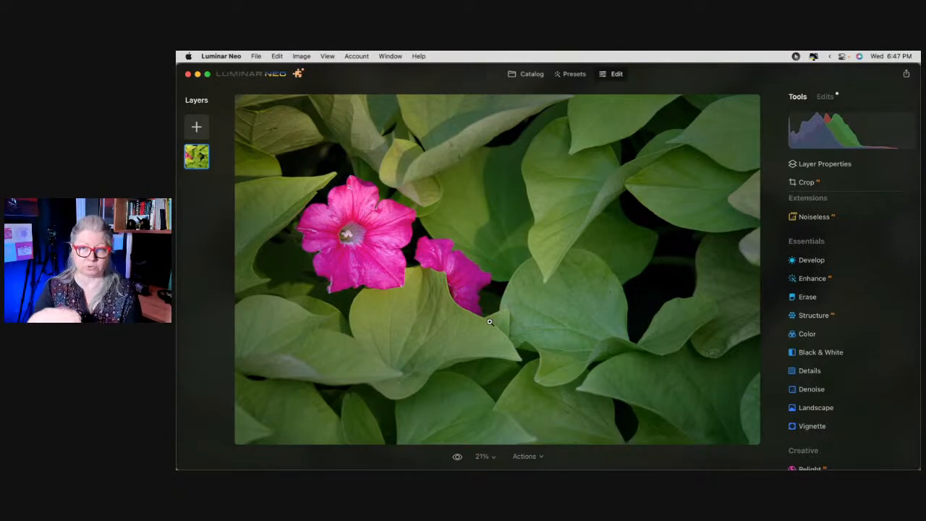
Switch to Preview, close the other color wheel image, examine the RGB color wheel, and return to the photo.
{"action": "left_click", "coordinate": [489, 321]}
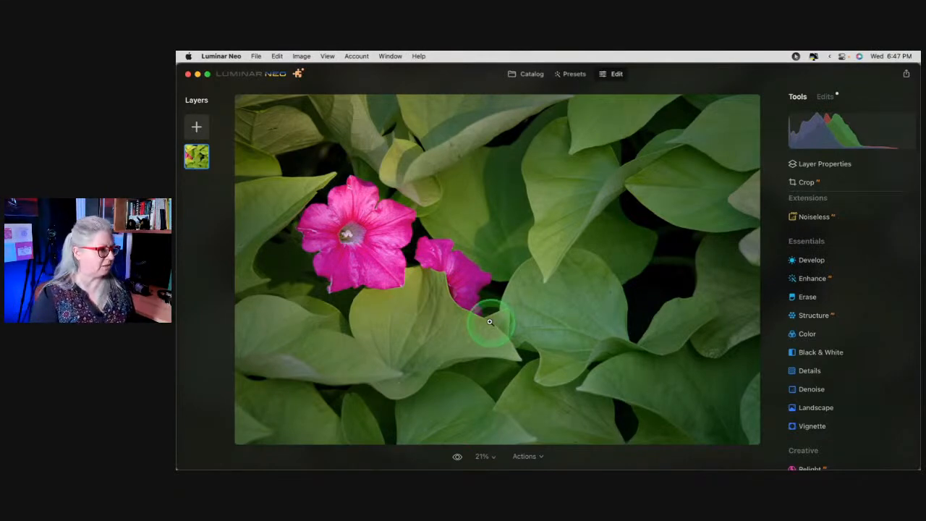
{"action": "key", "text": "super+Tab"}
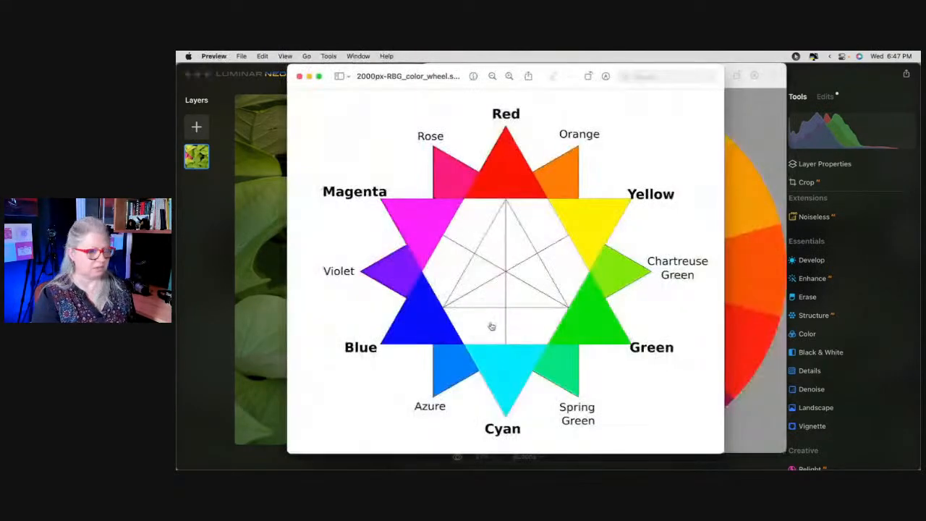
{"action": "left_click", "coordinate": [748, 124]}
{"action": "key", "text": "super+w"}
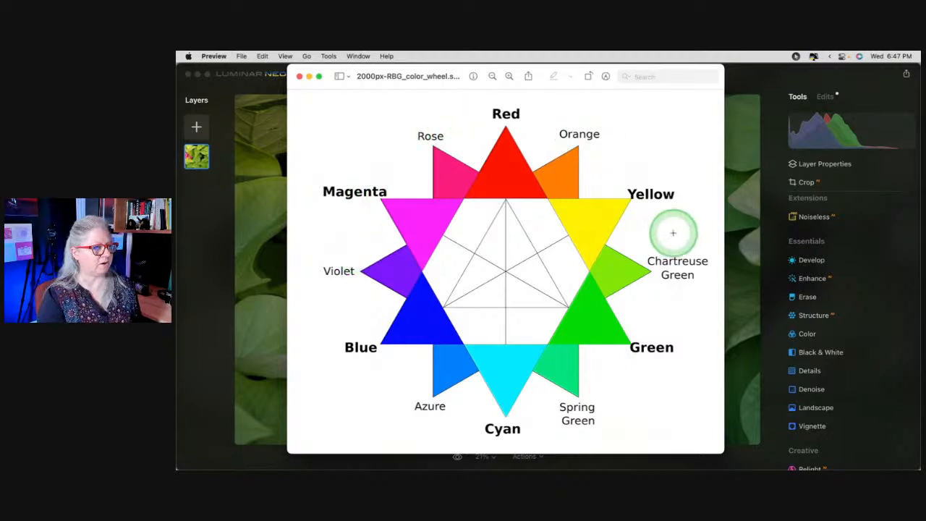
{"action": "left_click", "coordinate": [753, 78]}
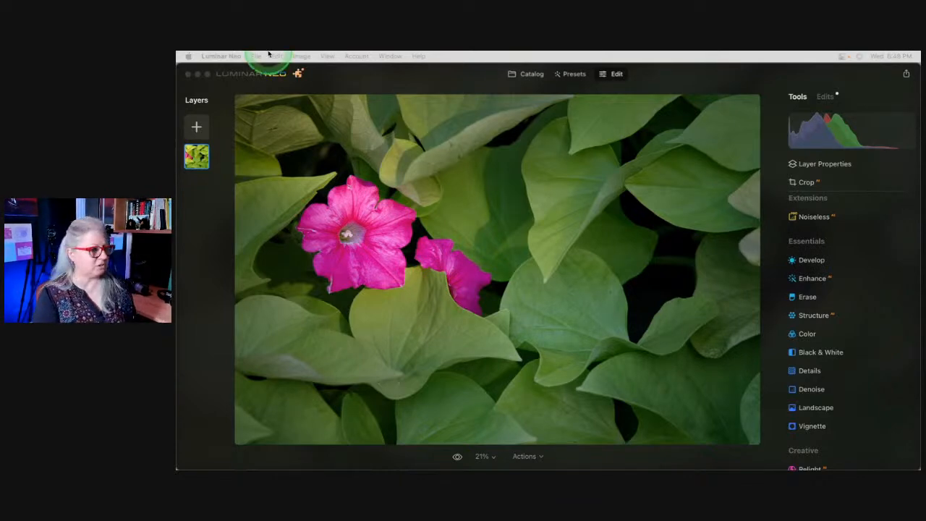
Check Luminar Neo for software updates and dismiss the result.
{"action": "left_click", "coordinate": [356, 83]}
{"action": "left_click", "coordinate": [230, 56]}
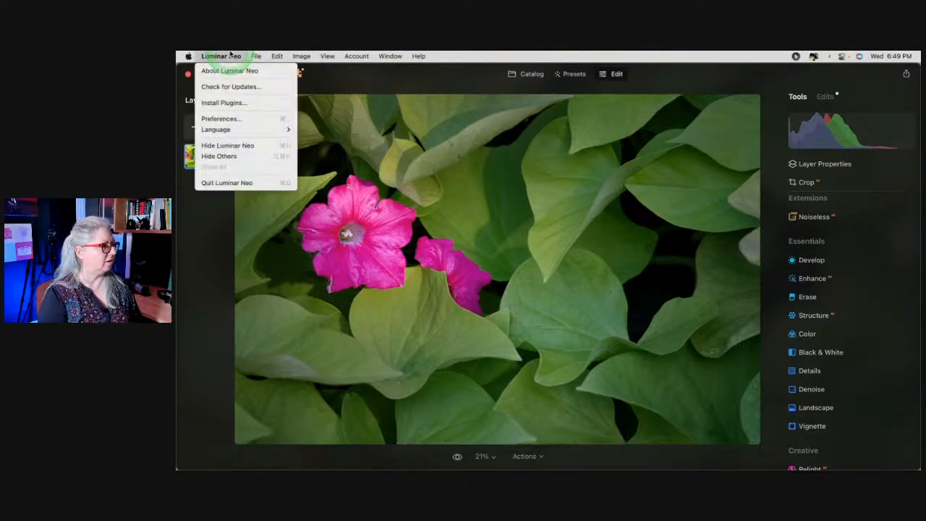
{"action": "left_click", "coordinate": [232, 85]}
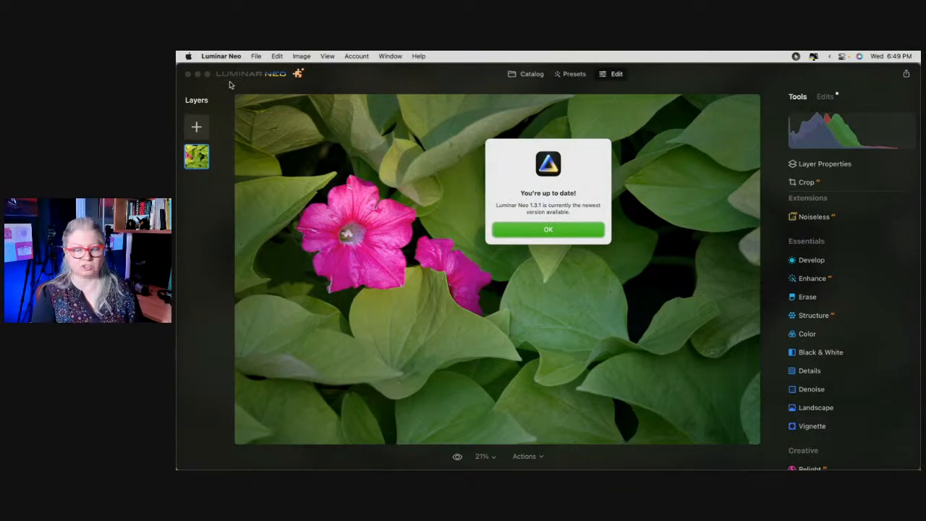
{"action": "left_click", "coordinate": [557, 230]}
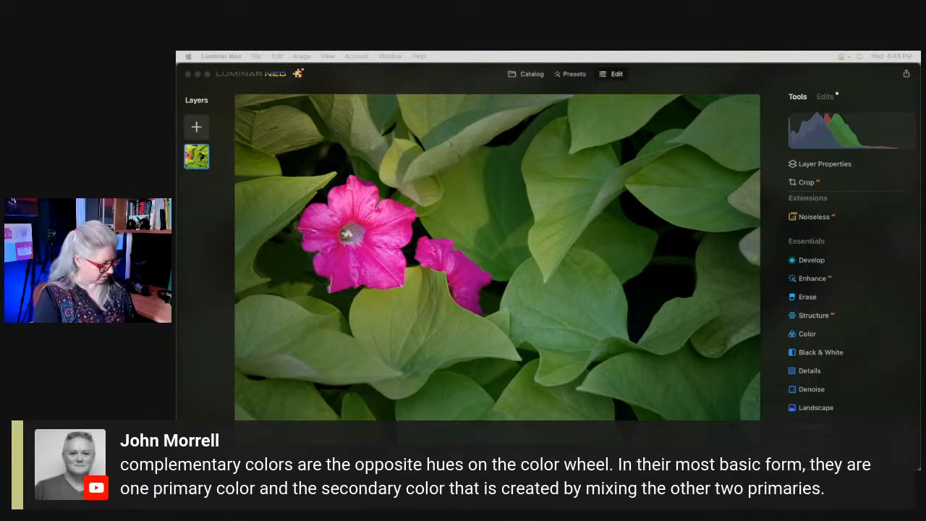
Switch to Preview to examine the complementary colors on the RGB color wheel.
{"action": "key", "text": "super+Tab"}
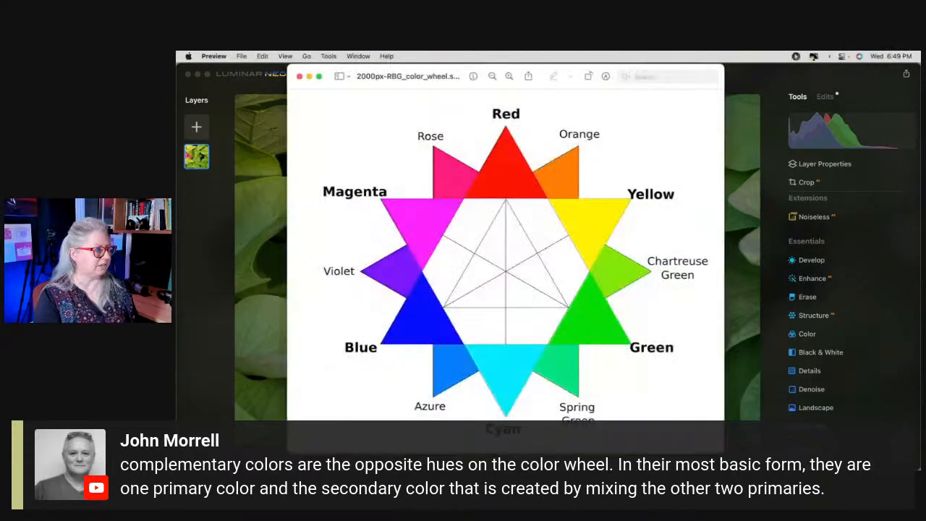
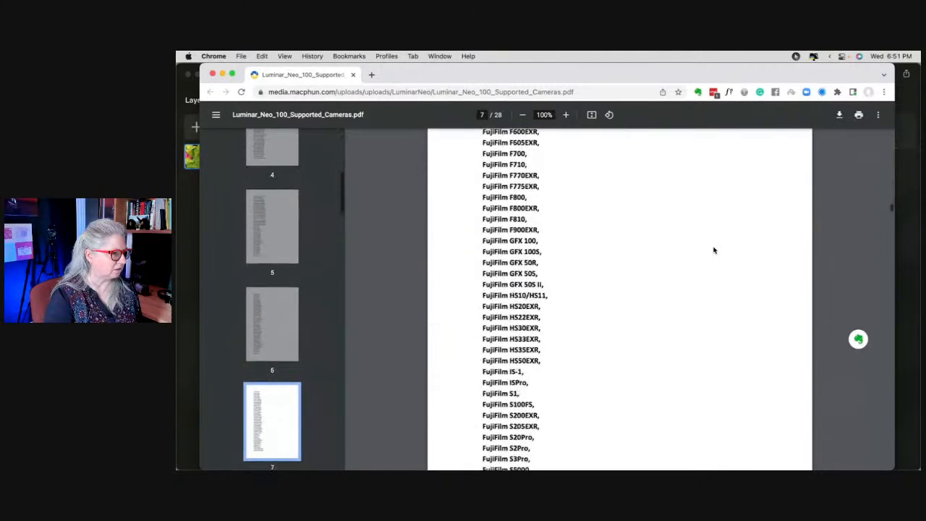
Look through the FujiFilm models in the Luminar Neo supported cameras PDF and close the document.
{"action": "scroll", "coordinate": [714, 251], "scroll_direction": "down", "scroll_amount": 10}
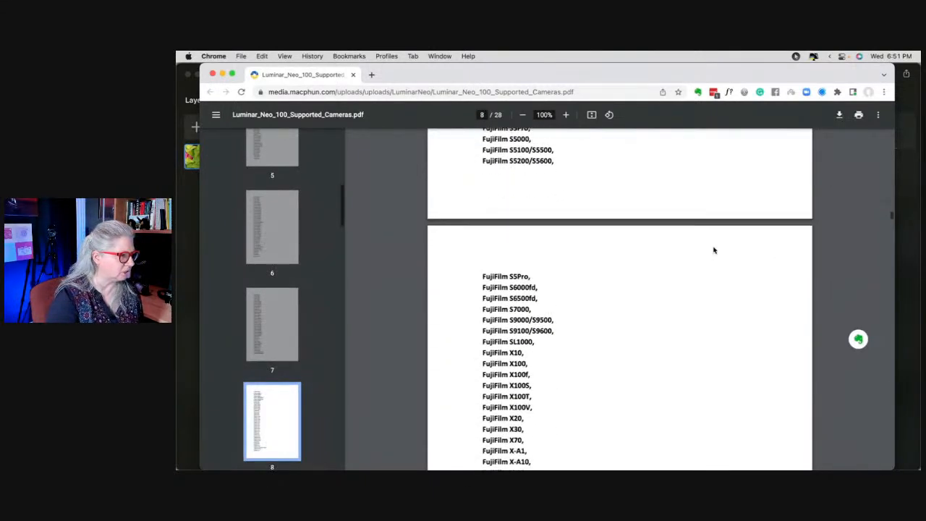
{"action": "scroll", "coordinate": [713, 251], "scroll_direction": "down", "scroll_amount": 8}
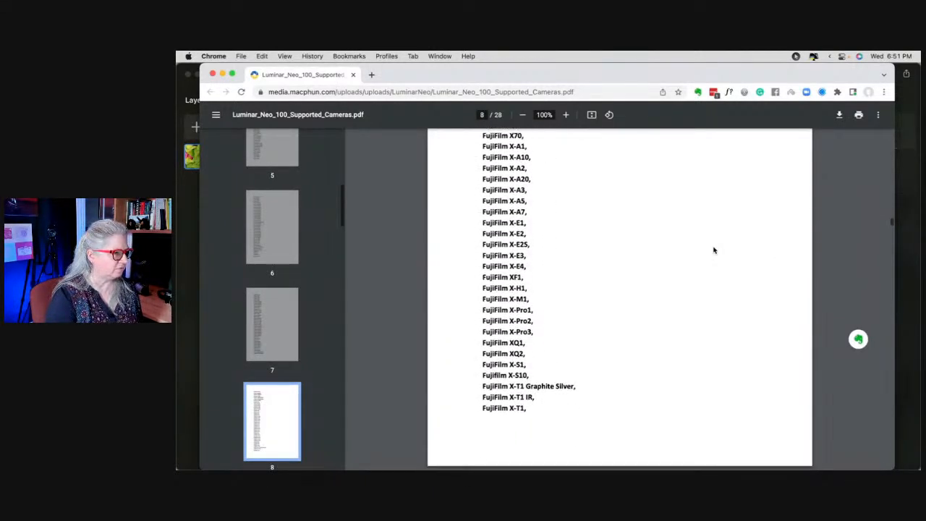
{"action": "scroll", "coordinate": [714, 250], "scroll_direction": "down", "scroll_amount": 1}
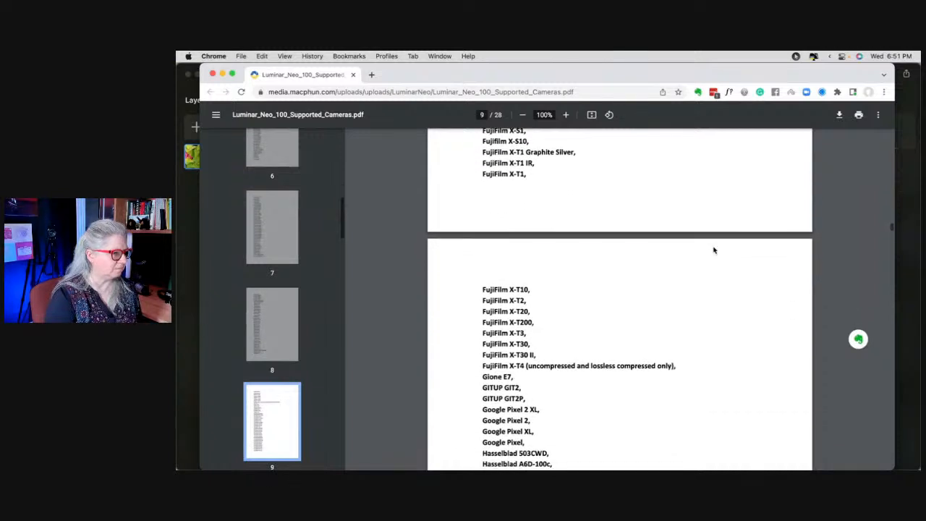
{"action": "scroll", "coordinate": [713, 251], "scroll_direction": "down", "scroll_amount": 3}
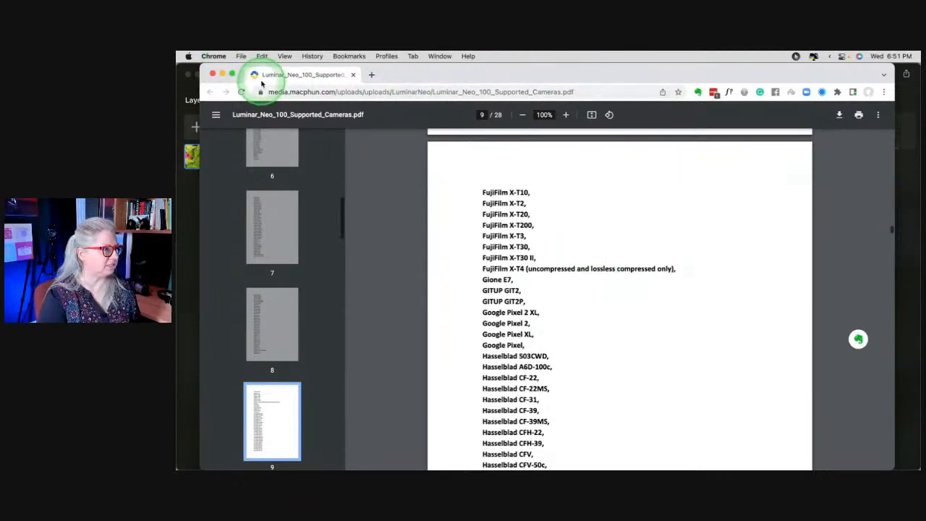
{"action": "left_click", "coordinate": [213, 74]}
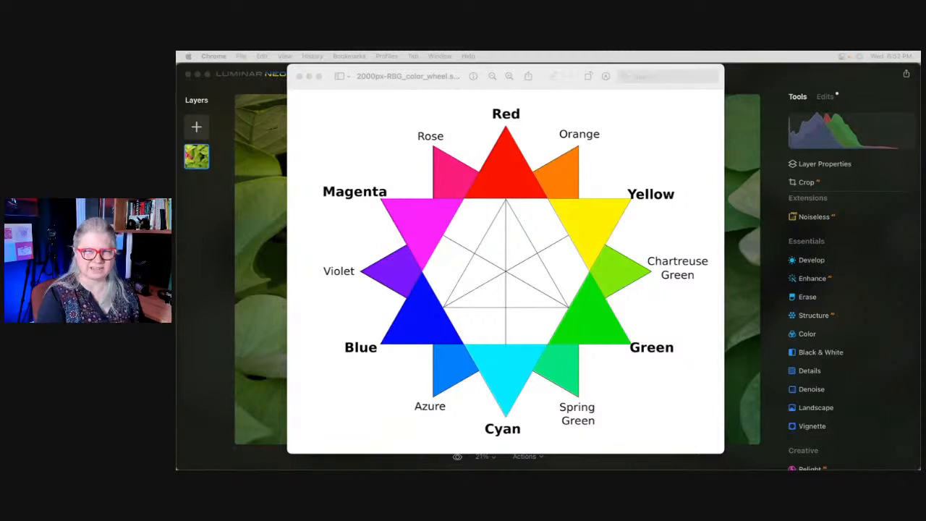
Return from the color wheel to Luminar Neo and apply Structure to the photo with Amount 34 and Boost 22.
{"action": "left_click", "coordinate": [769, 91]}
{"action": "left_click", "coordinate": [794, 258]}
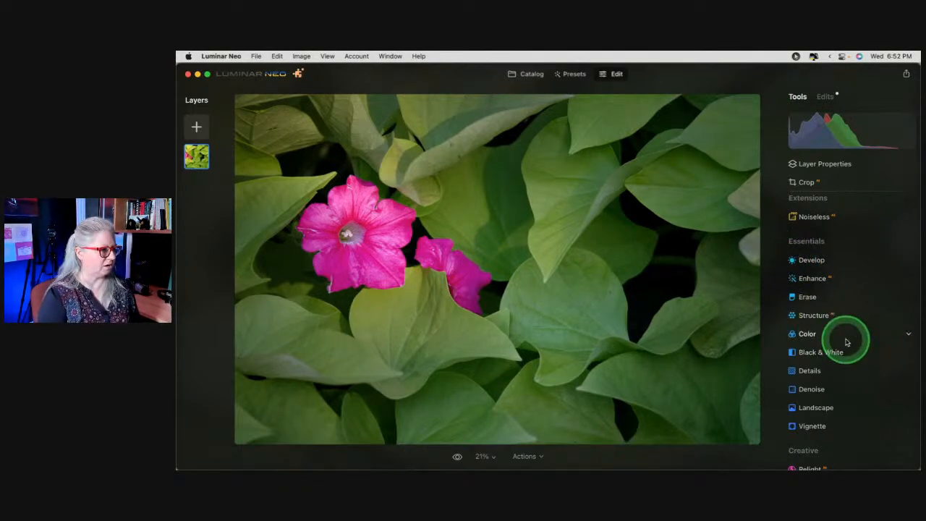
{"action": "scroll", "coordinate": [847, 341], "scroll_direction": "down", "scroll_amount": 2}
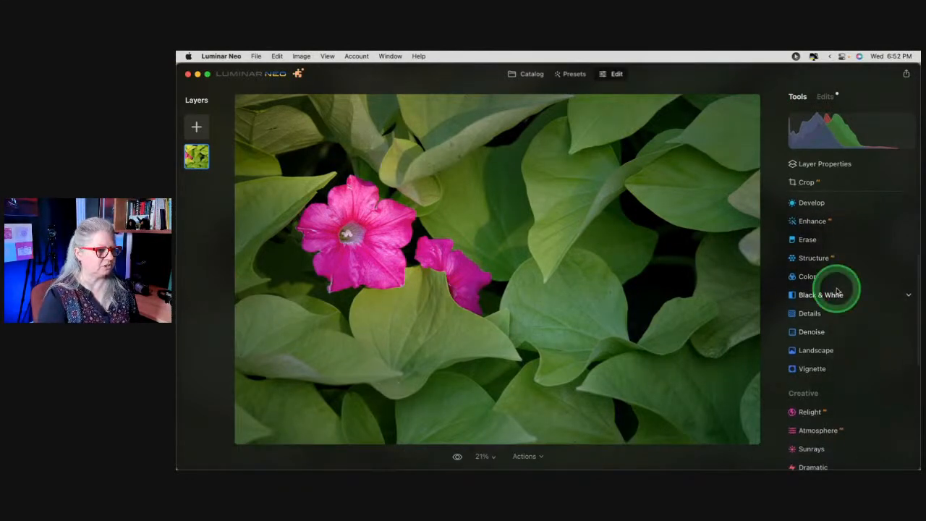
{"action": "left_click", "coordinate": [816, 258]}
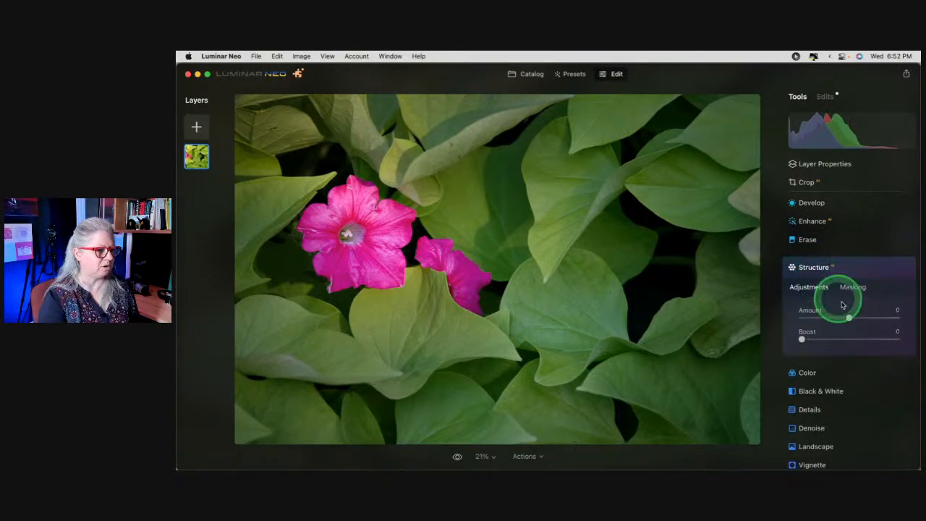
{"action": "left_click_drag", "start_coordinate": [849, 315], "coordinate": [860, 318]}
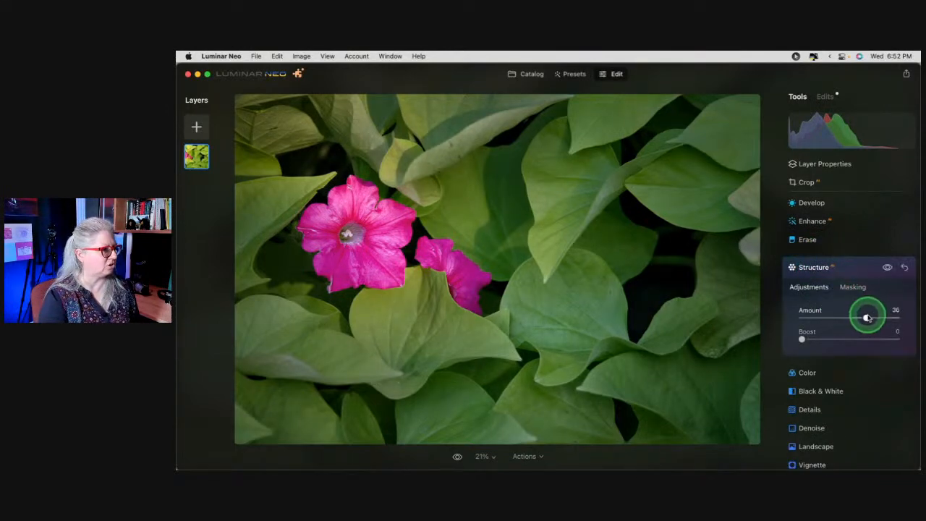
{"action": "left_click_drag", "start_coordinate": [802, 339], "coordinate": [815, 338]}
Draw a radial gradient mask for the Structure effect, then rotate, widen and position it around the two pink flowers.
{"action": "left_click", "coordinate": [853, 287]}
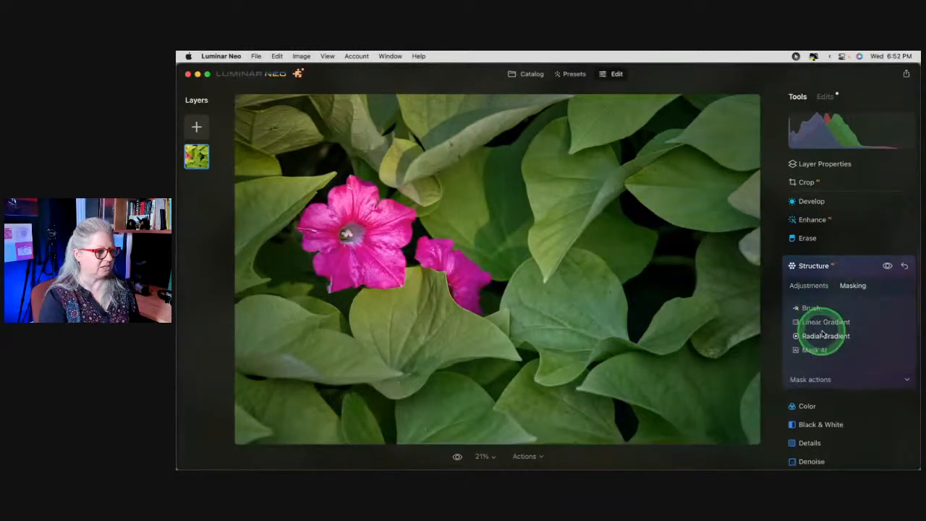
{"action": "left_click", "coordinate": [823, 335]}
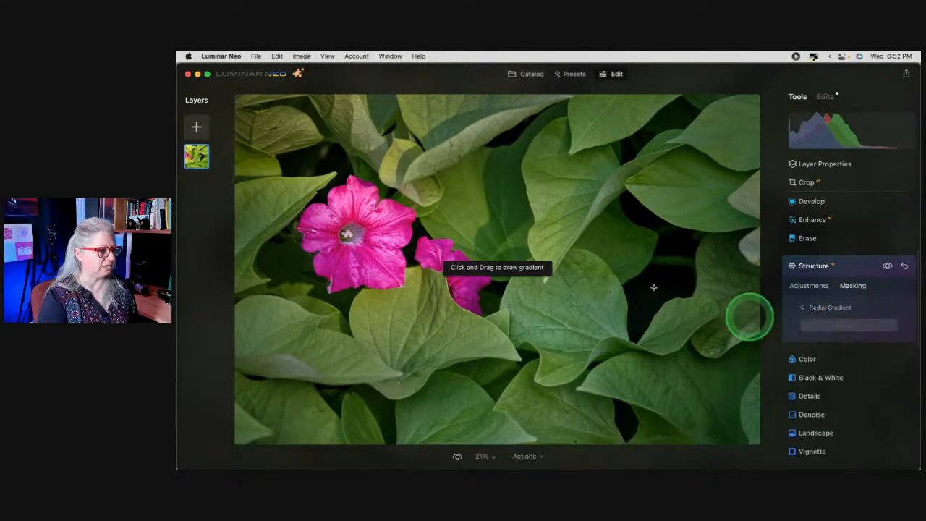
{"action": "left_click_drag", "start_coordinate": [367, 229], "coordinate": [451, 230]}
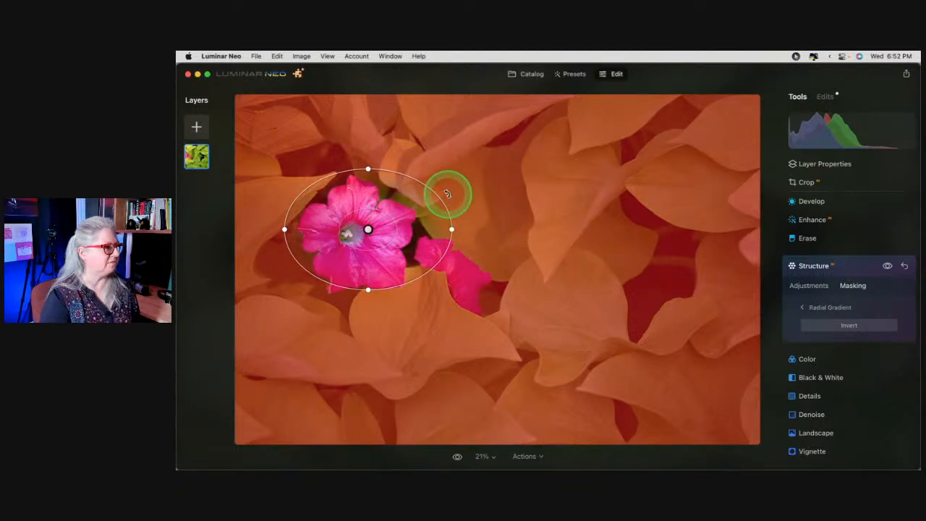
{"action": "left_click_drag", "start_coordinate": [438, 194], "coordinate": [485, 263]}
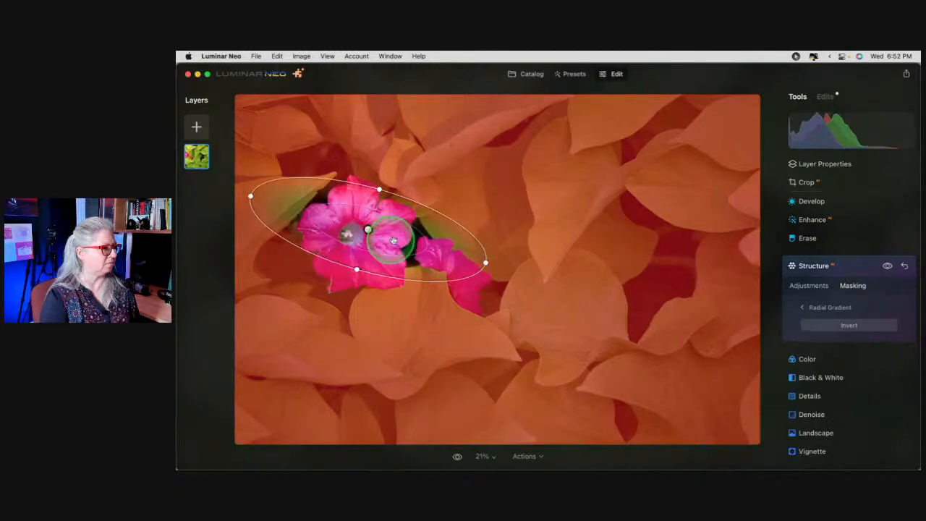
{"action": "left_click_drag", "start_coordinate": [396, 242], "coordinate": [423, 255]}
{"action": "left_click_drag", "start_coordinate": [407, 203], "coordinate": [425, 136]}
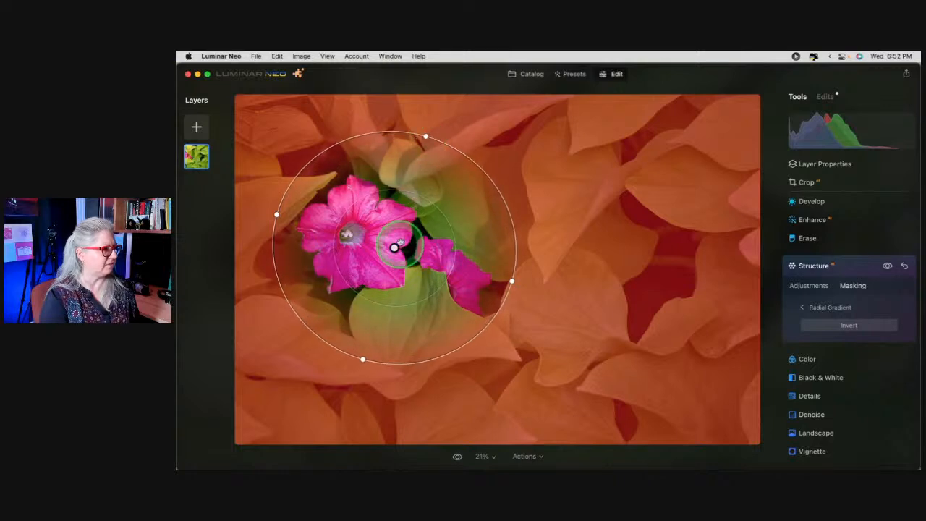
{"action": "left_click_drag", "start_coordinate": [404, 224], "coordinate": [397, 220]}
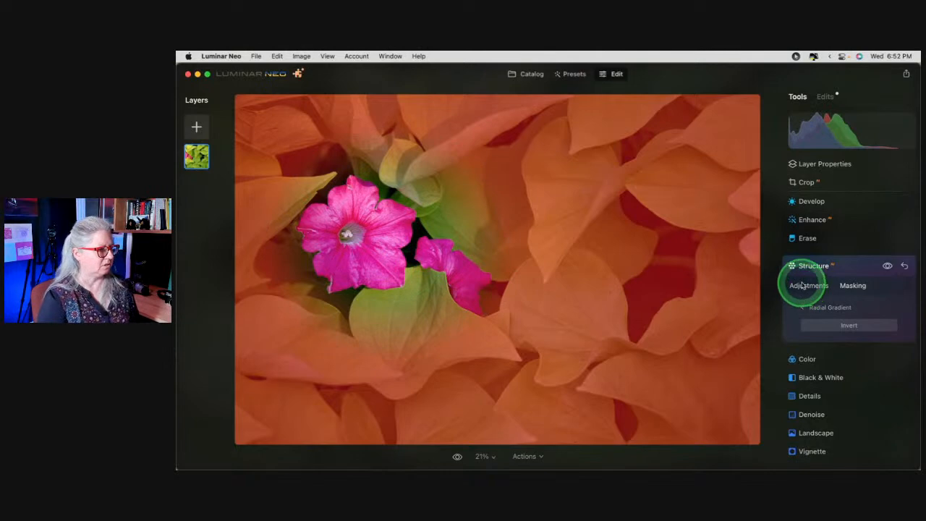
Invert the radial gradient mask and compare the photo with and without the Structure effect.
{"action": "left_click", "coordinate": [848, 326]}
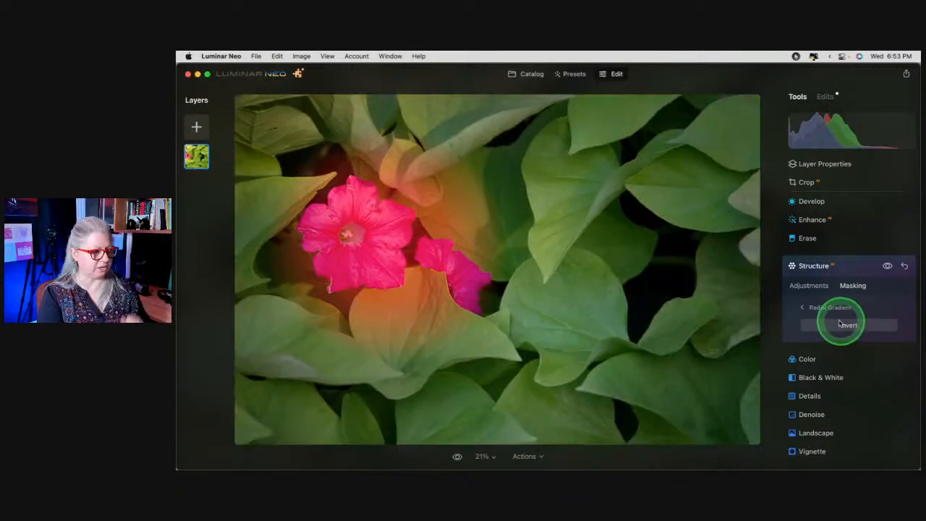
{"action": "left_click", "coordinate": [823, 308]}
{"action": "left_click", "coordinate": [809, 285]}
{"action": "left_click", "coordinate": [887, 267]}
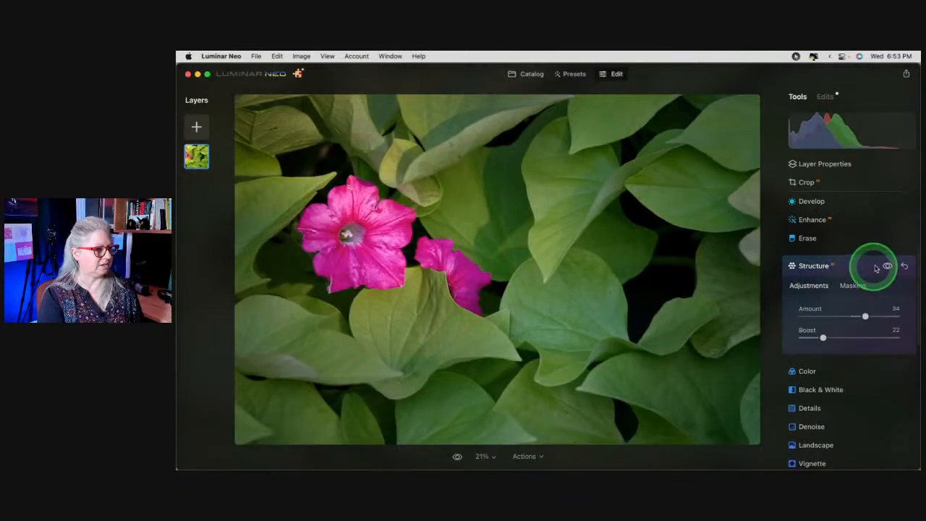
{"action": "left_click", "coordinate": [888, 266]}
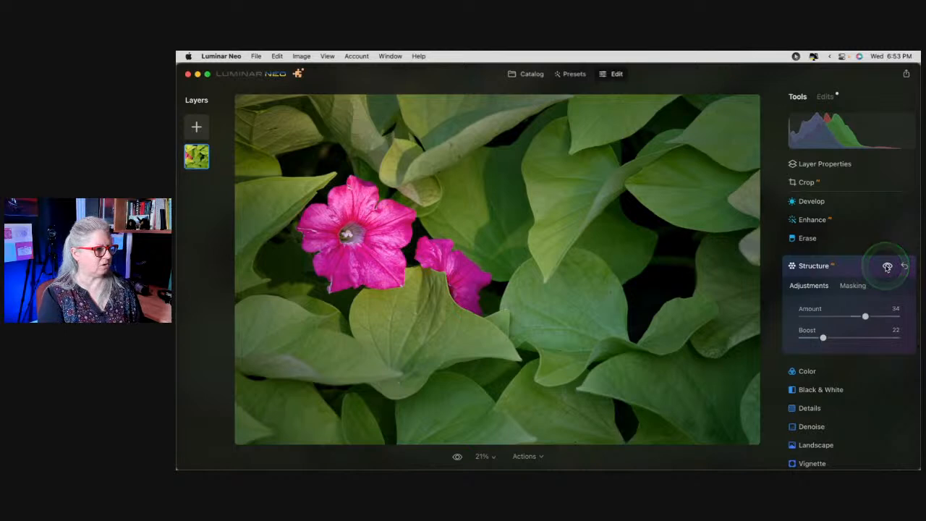
{"action": "left_click", "coordinate": [888, 267]}
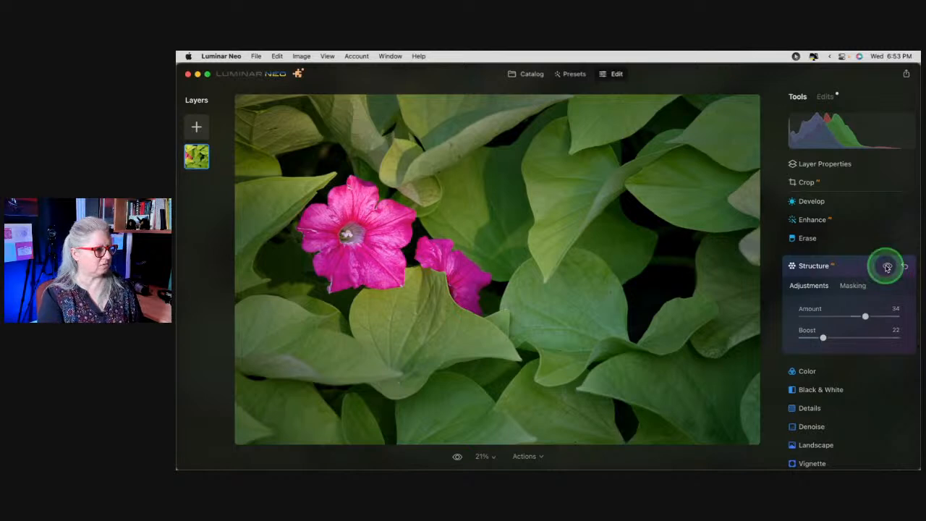
Copy the Structure effect's radial mask.
{"action": "left_click", "coordinate": [853, 285]}
{"action": "left_click", "coordinate": [841, 380]}
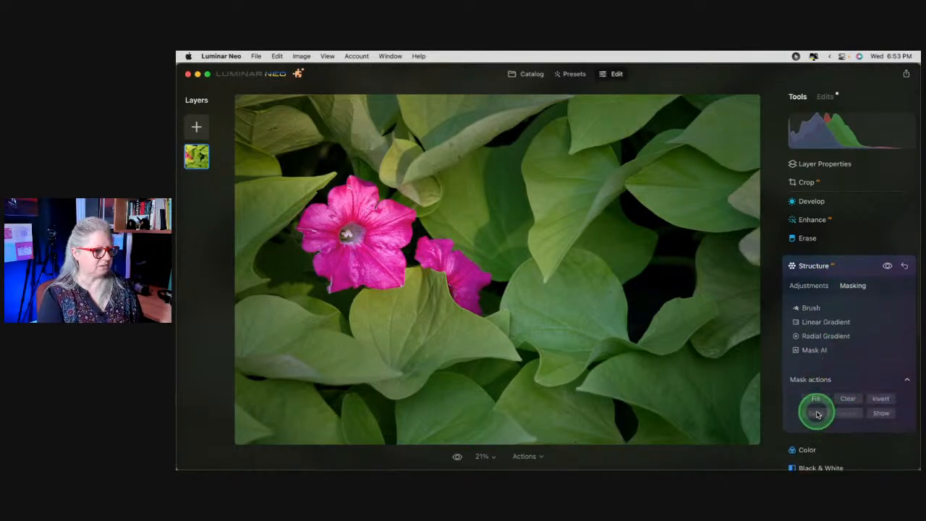
{"action": "left_click", "coordinate": [817, 287]}
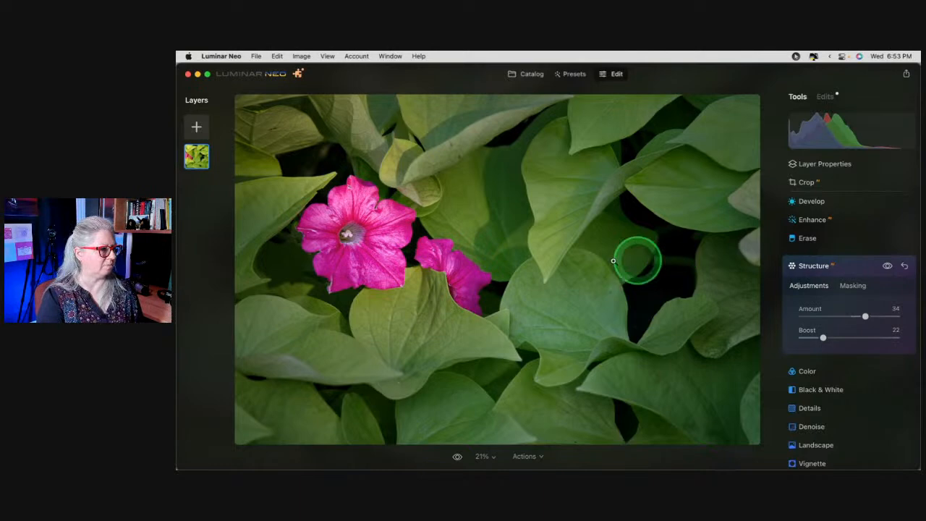
Start a second Structure adjustment and set its Amount to -22.
{"action": "left_click", "coordinate": [850, 269]}
{"action": "left_click", "coordinate": [841, 258]}
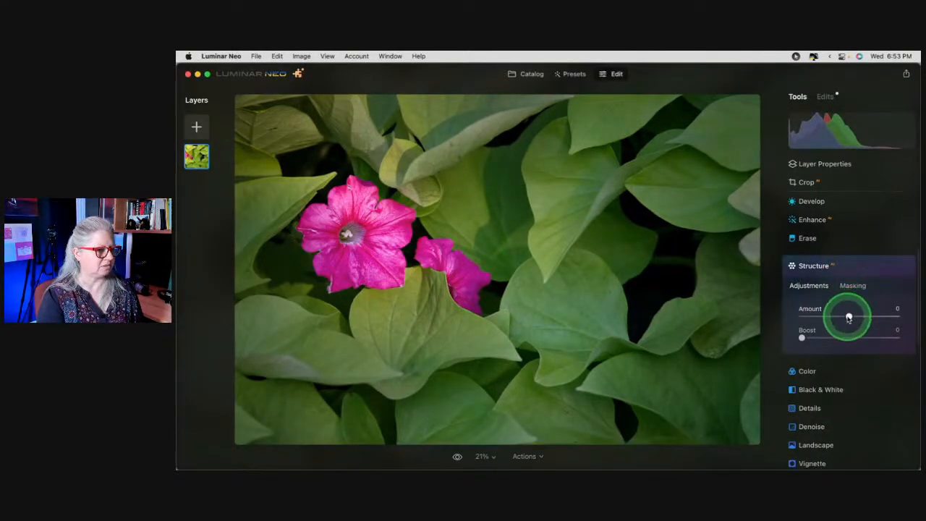
{"action": "mouse_move", "coordinate": [848, 315]}
{"action": "left_mouse_down"}
{"action": "mouse_move", "coordinate": [818, 315]}
{"action": "mouse_move", "coordinate": [863, 314]}
{"action": "mouse_move", "coordinate": [838, 315]}
{"action": "left_mouse_up"}
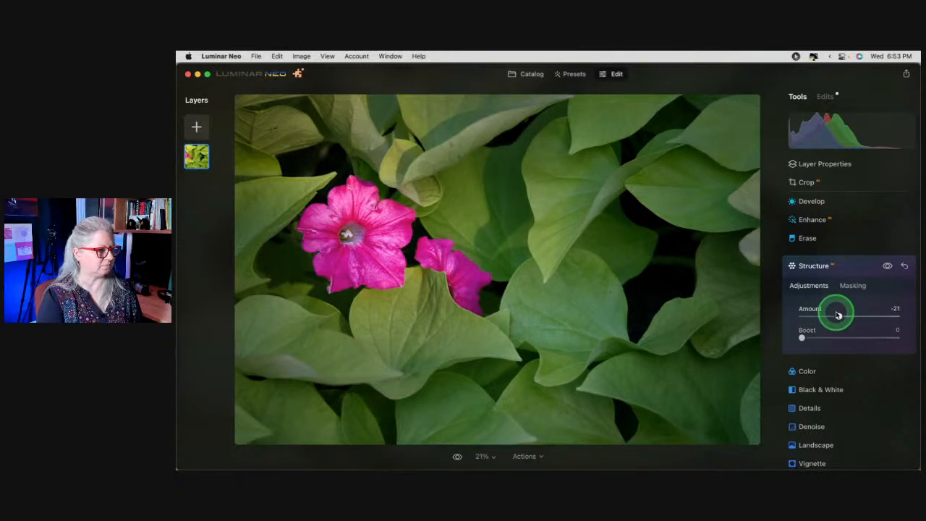
Paste the copied mask onto the second Structure adjustment, invert it to cover the leaves, and check its overlay and effect.
{"action": "left_click", "coordinate": [850, 284]}
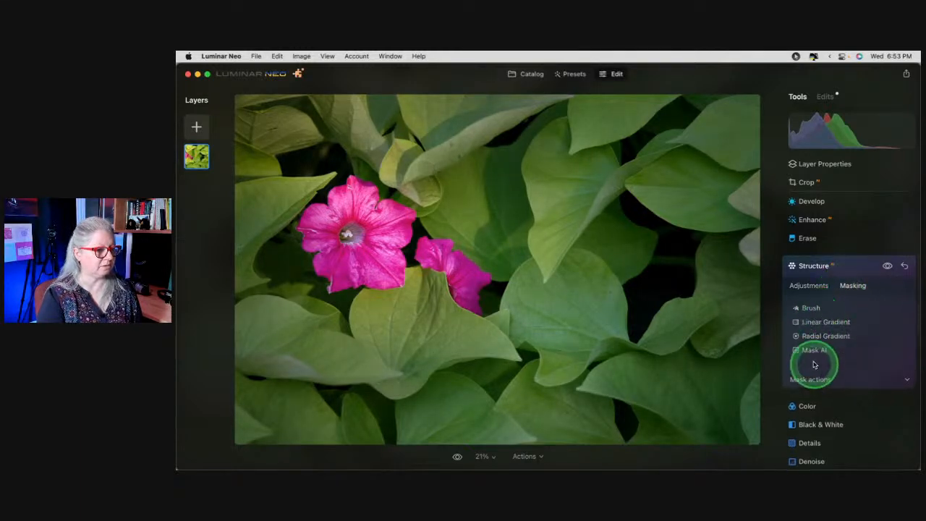
{"action": "left_click", "coordinate": [836, 379]}
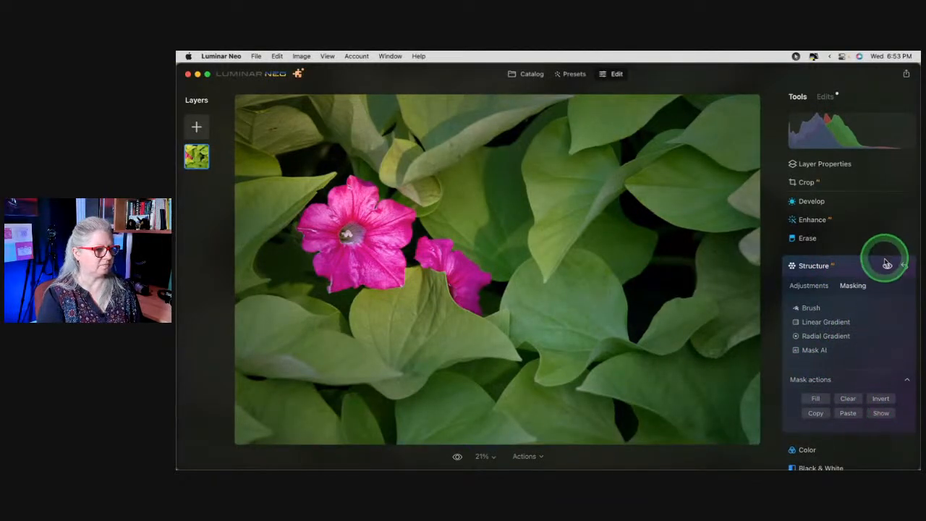
{"action": "left_click", "coordinate": [880, 414]}
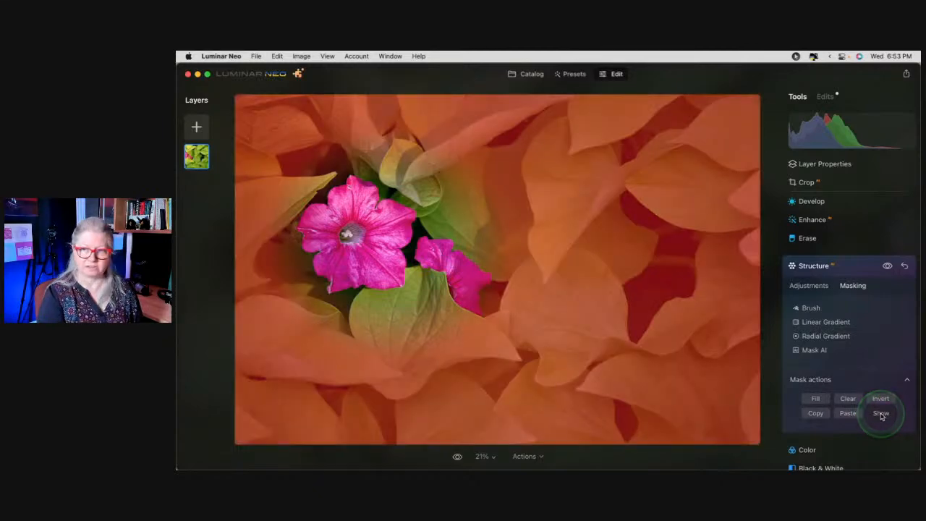
{"action": "left_click", "coordinate": [880, 414]}
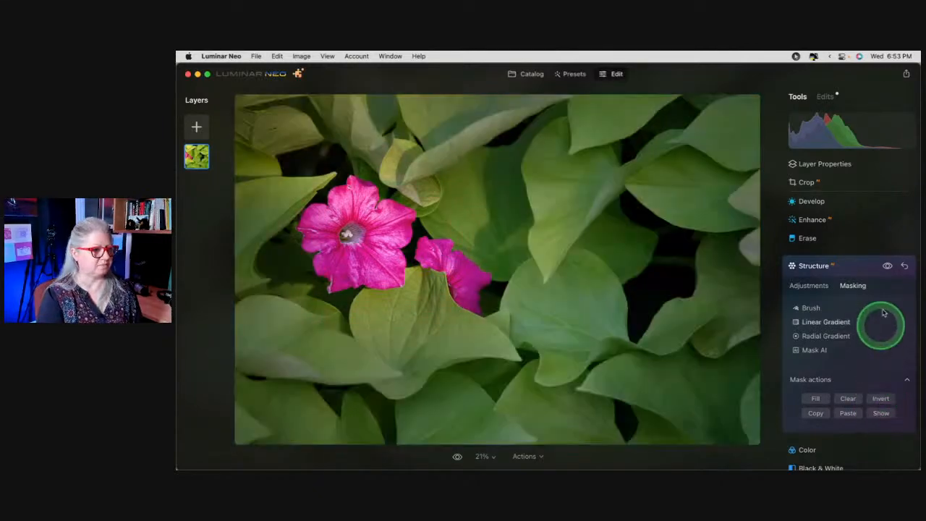
{"action": "left_click", "coordinate": [886, 267]}
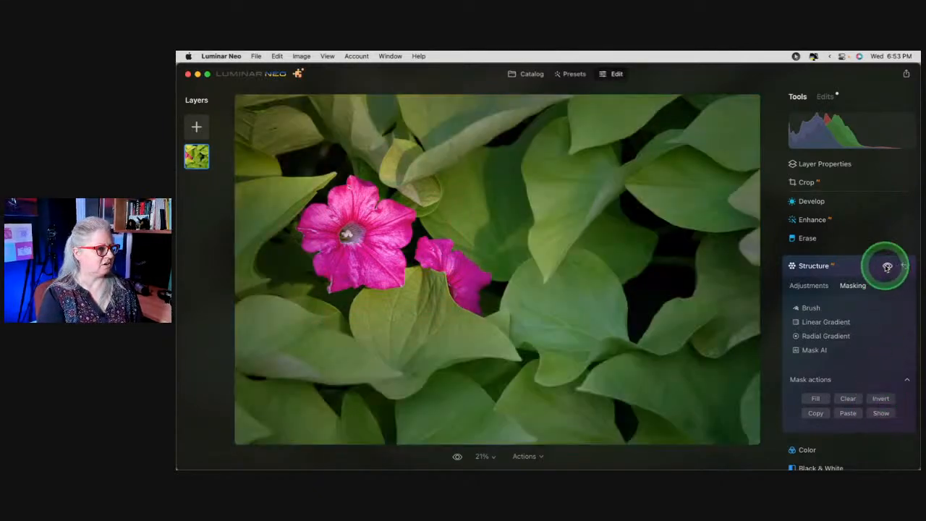
Review the photo's applied edits, examining the Develop settings and the most recent Structure adjustment.
{"action": "left_click", "coordinate": [846, 268]}
{"action": "left_click", "coordinate": [826, 96]}
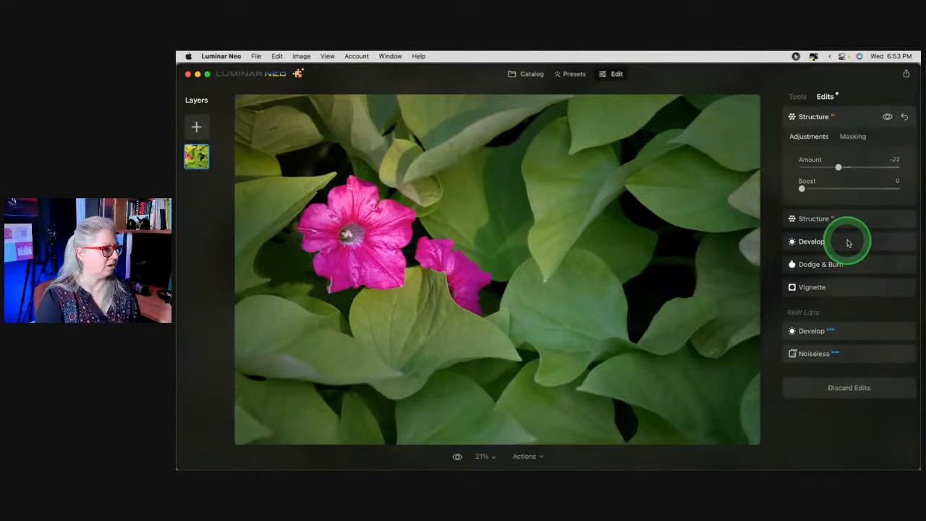
{"action": "left_click", "coordinate": [849, 243]}
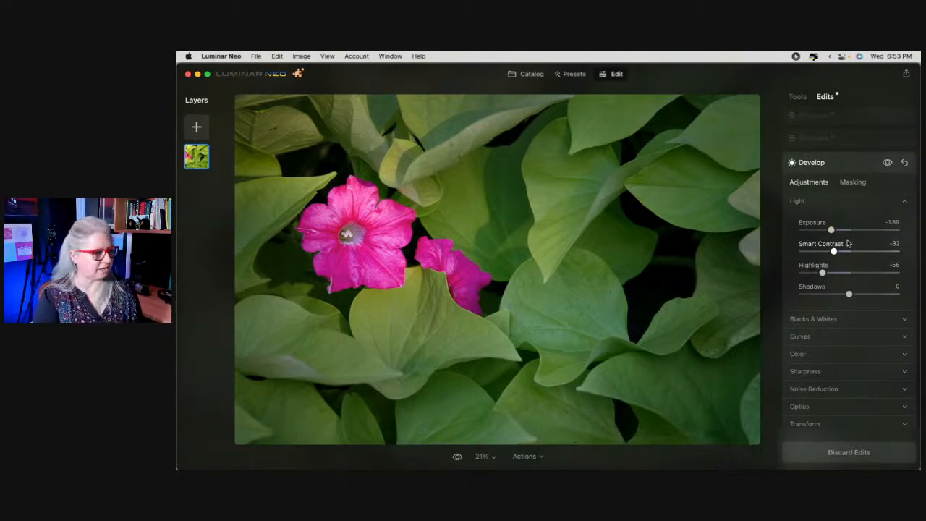
{"action": "left_click", "coordinate": [855, 115]}
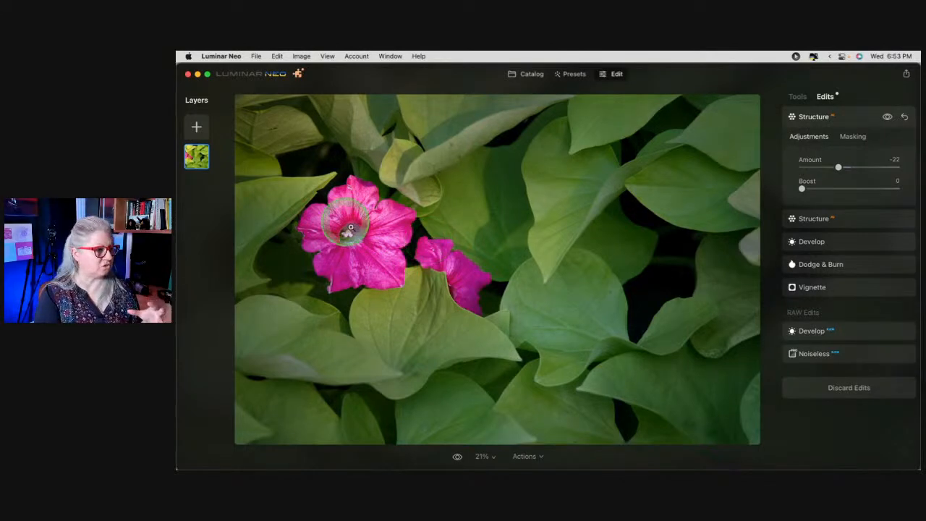
Open the Color Harmony adjustment from the available editing tools and expand its Color Contrast settings.
{"action": "left_click", "coordinate": [799, 97]}
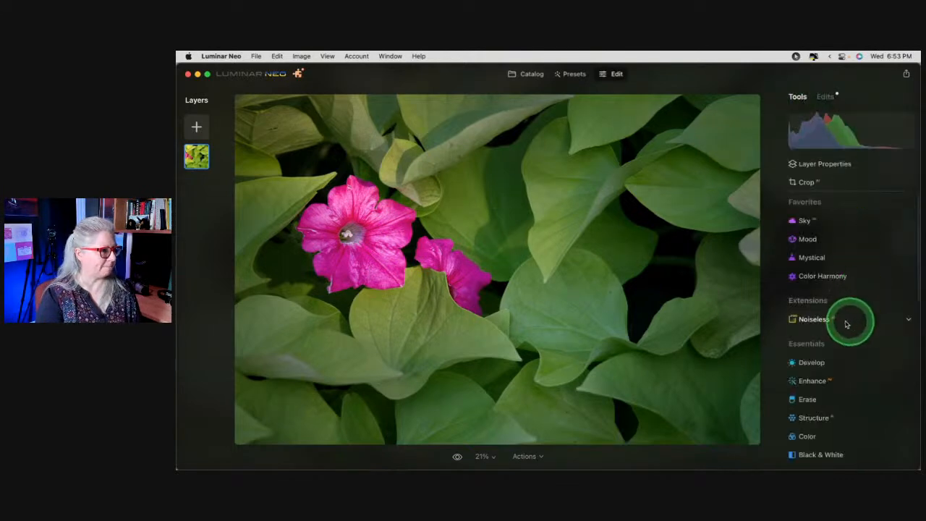
{"action": "scroll", "coordinate": [845, 323], "scroll_direction": "down", "scroll_amount": 3}
{"action": "scroll", "coordinate": [844, 323], "scroll_direction": "up", "scroll_amount": 3}
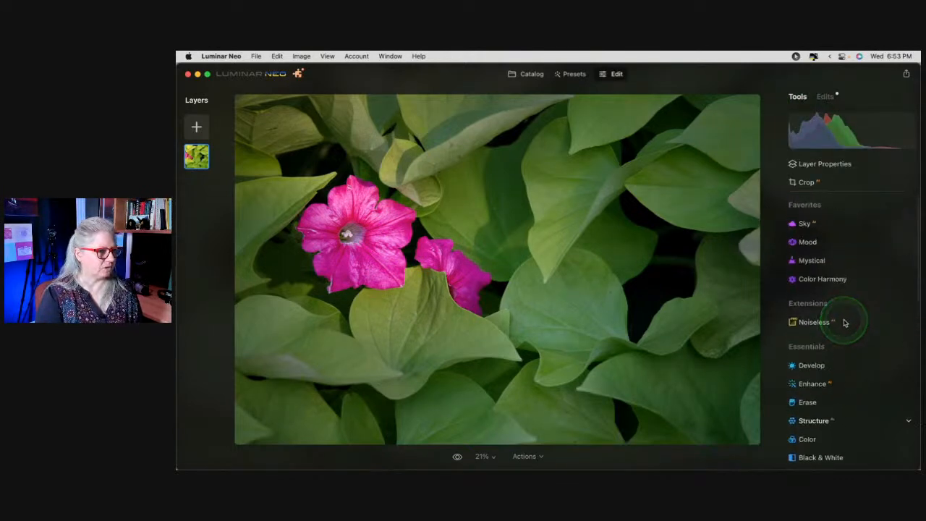
{"action": "left_click", "coordinate": [827, 276]}
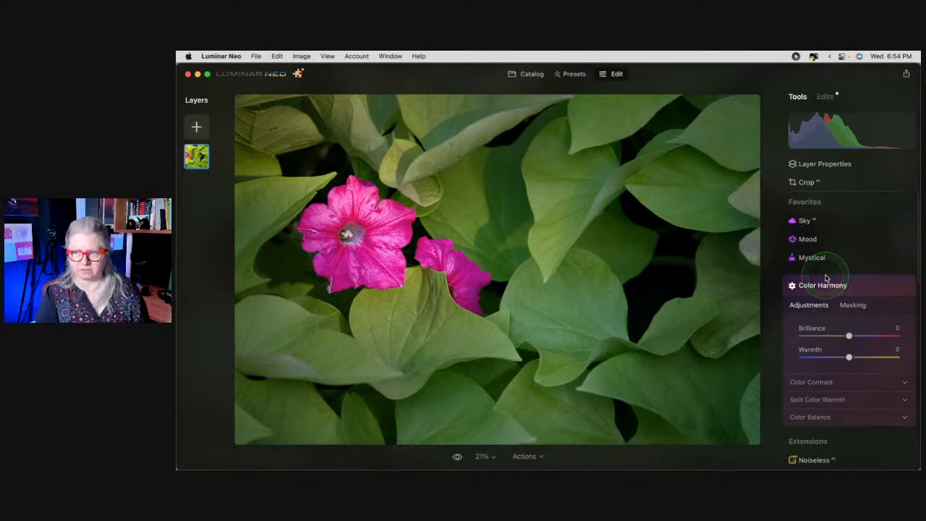
{"action": "scroll", "coordinate": [826, 278], "scroll_direction": "down", "scroll_amount": 3}
{"action": "left_click", "coordinate": [822, 304]}
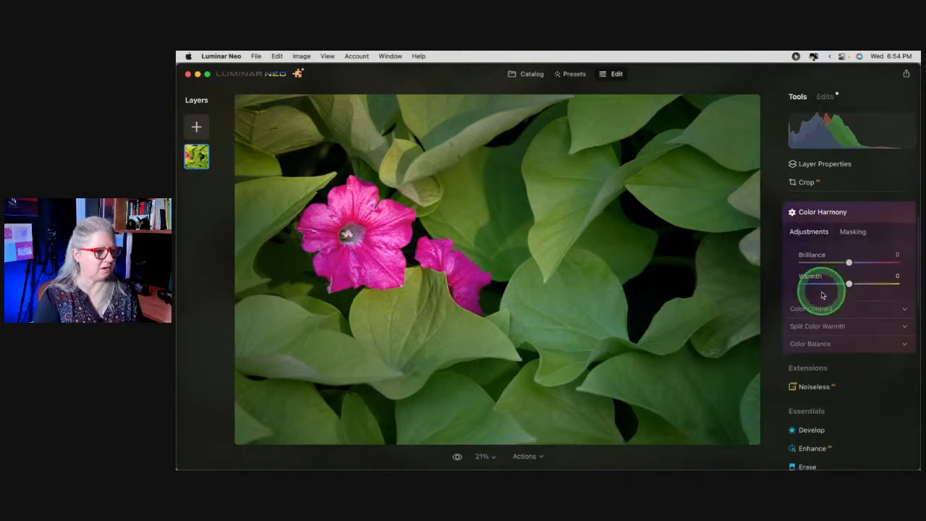
{"action": "left_click", "coordinate": [849, 281]}
{"action": "scroll", "coordinate": [850, 281], "scroll_direction": "down", "scroll_amount": 1}
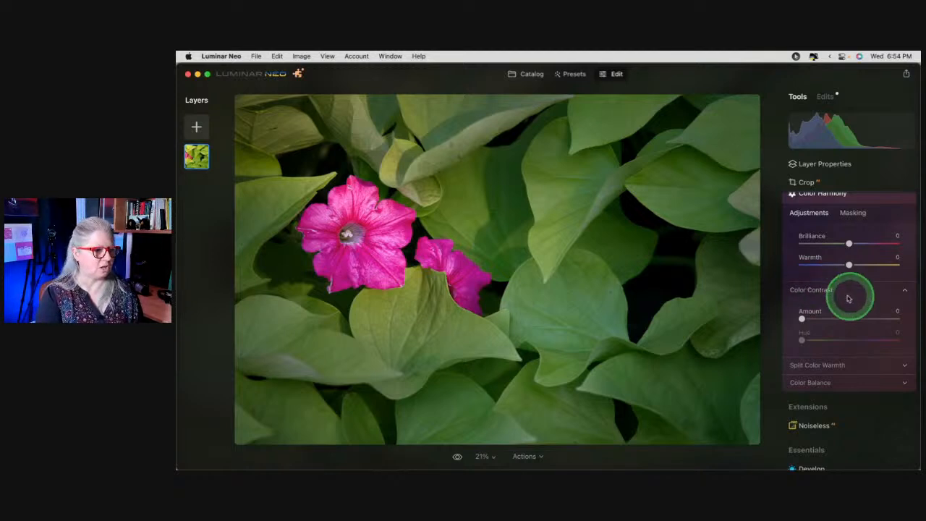
Try a strong Color Contrast with Hue 120 and Amount 72 to see its effect on the flowers and leaves.
{"action": "mouse_move", "coordinate": [811, 320]}
{"action": "left_mouse_down"}
{"action": "mouse_move", "coordinate": [860, 328]}
{"action": "mouse_move", "coordinate": [822, 328]}
{"action": "mouse_move", "coordinate": [864, 352]}
{"action": "mouse_move", "coordinate": [904, 351]}
{"action": "mouse_move", "coordinate": [818, 328]}
{"action": "mouse_move", "coordinate": [847, 327]}
{"action": "mouse_move", "coordinate": [802, 330]}
{"action": "mouse_move", "coordinate": [903, 331]}
{"action": "mouse_move", "coordinate": [819, 328]}
{"action": "mouse_move", "coordinate": [889, 327]}
{"action": "mouse_move", "coordinate": [815, 331]}
{"action": "left_mouse_up"}
{"action": "left_click_drag", "start_coordinate": [888, 351], "coordinate": [833, 351]}
{"action": "left_click_drag", "start_coordinate": [816, 330], "coordinate": [875, 329]}
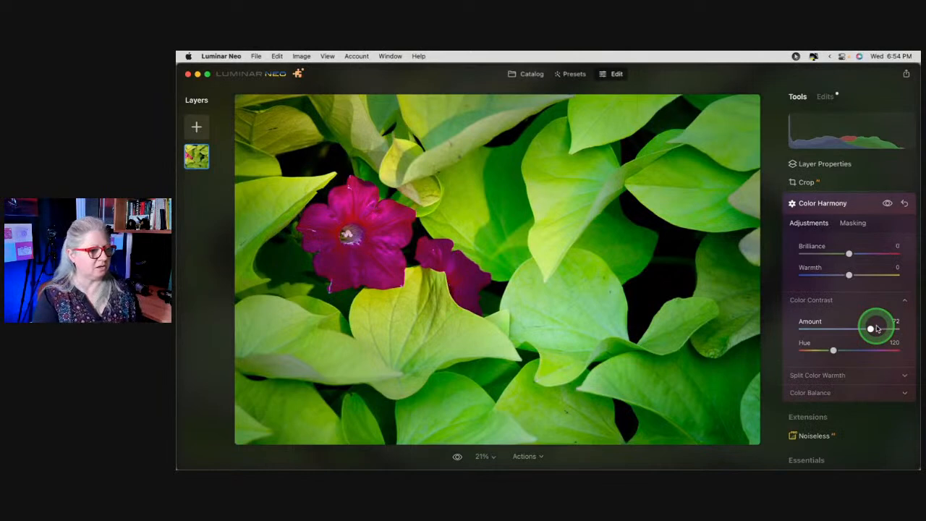
Set the Color Contrast to Hue 357 and Amount 13, keeping Brilliance at 0.
{"action": "left_click_drag", "start_coordinate": [877, 329], "coordinate": [816, 330]}
{"action": "left_click_drag", "start_coordinate": [832, 351], "coordinate": [896, 351]}
{"action": "left_click_drag", "start_coordinate": [815, 329], "coordinate": [812, 331]}
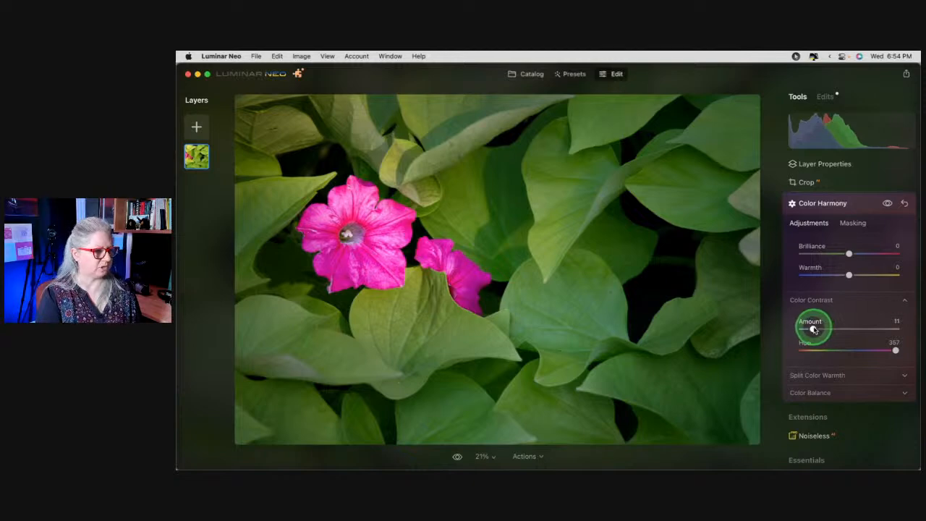
{"action": "left_click_drag", "start_coordinate": [814, 329], "coordinate": [815, 329]}
{"action": "mouse_move", "coordinate": [851, 254]}
{"action": "left_mouse_down"}
{"action": "mouse_move", "coordinate": [834, 254]}
{"action": "mouse_move", "coordinate": [849, 254]}
{"action": "left_mouse_up"}
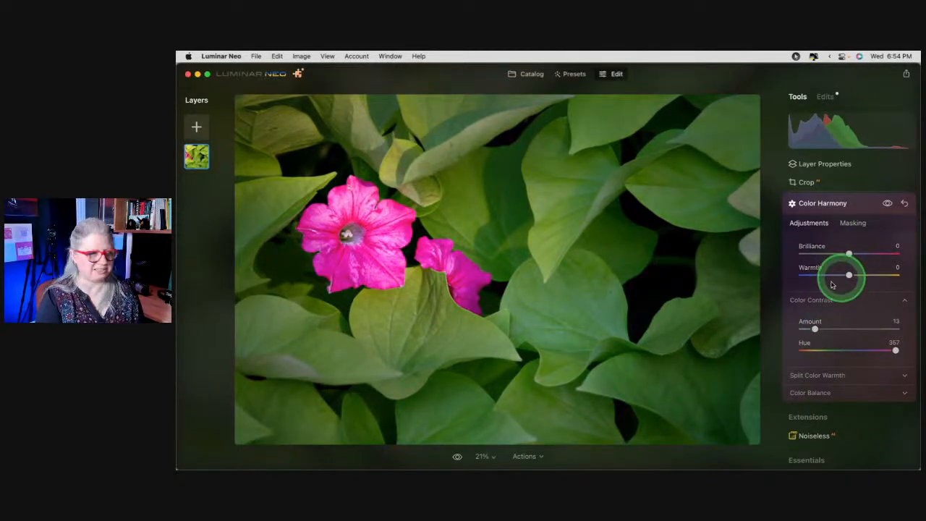
Set Split Color Warmth to Warm -2 and Cool -11, and close the Color Harmony adjustment.
{"action": "scroll", "coordinate": [803, 306], "scroll_direction": "down", "scroll_amount": 2}
{"action": "left_click", "coordinate": [806, 327]}
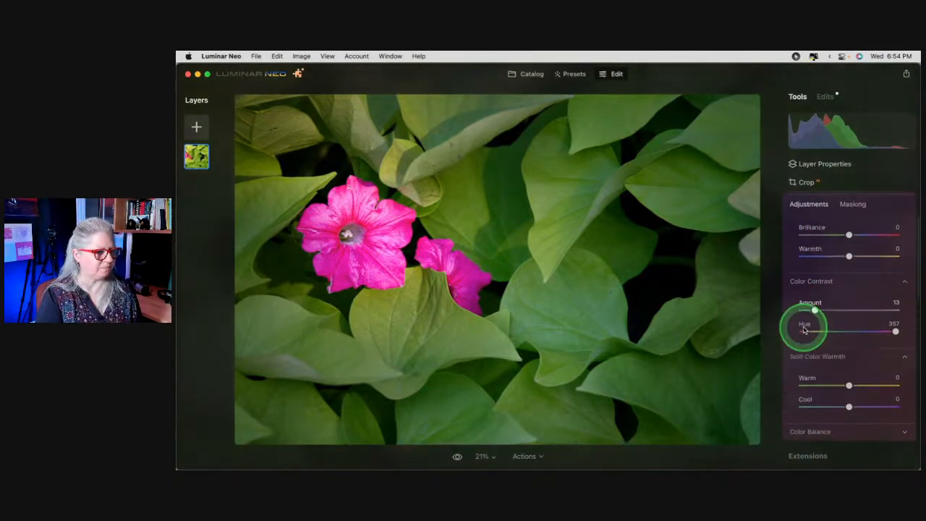
{"action": "scroll", "coordinate": [805, 329], "scroll_direction": "down", "scroll_amount": 1}
{"action": "mouse_move", "coordinate": [845, 351]}
{"action": "left_mouse_down"}
{"action": "mouse_move", "coordinate": [872, 352]}
{"action": "mouse_move", "coordinate": [807, 350]}
{"action": "mouse_move", "coordinate": [847, 352]}
{"action": "left_mouse_up"}
{"action": "left_click_drag", "start_coordinate": [828, 371], "coordinate": [848, 352]}
{"action": "scroll", "coordinate": [883, 254], "scroll_direction": "up", "scroll_amount": 1}
{"action": "scroll", "coordinate": [883, 255], "scroll_direction": "up", "scroll_amount": 3}
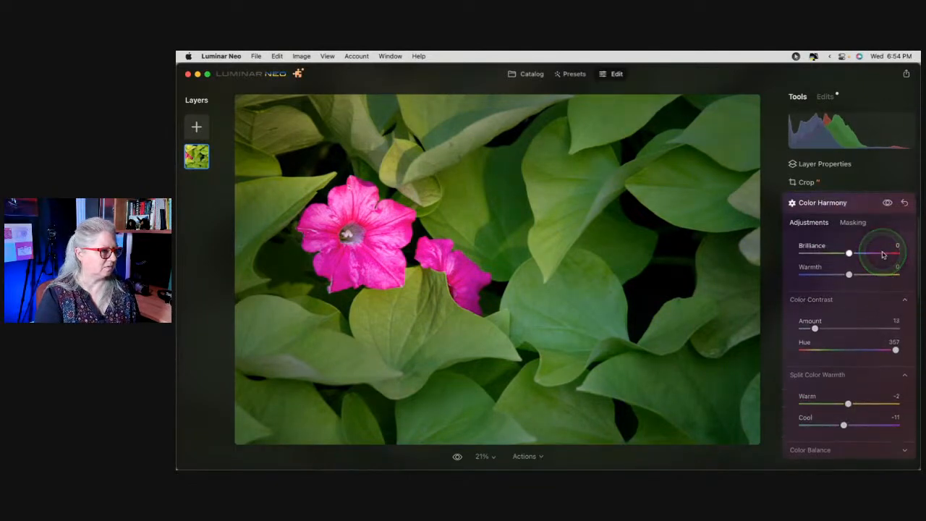
{"action": "left_click", "coordinate": [863, 270]}
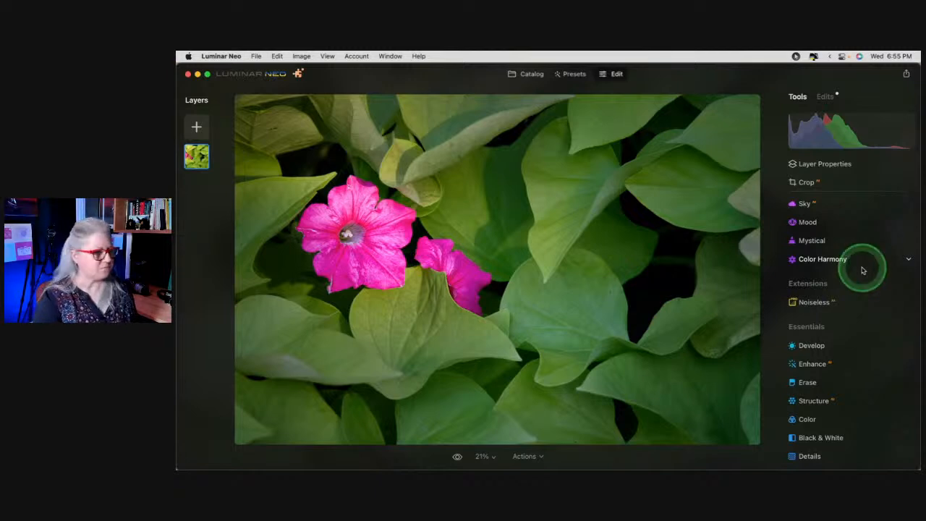
Open the Mood adjustment for the flower photo.
{"action": "scroll", "coordinate": [841, 271], "scroll_direction": "down", "scroll_amount": 2}
{"action": "scroll", "coordinate": [841, 272], "scroll_direction": "up", "scroll_amount": 3}
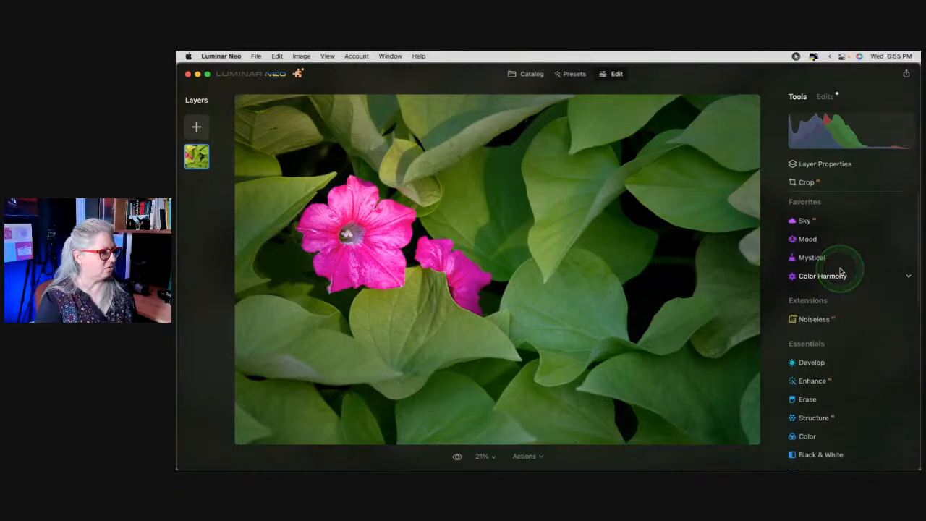
{"action": "left_click", "coordinate": [826, 241]}
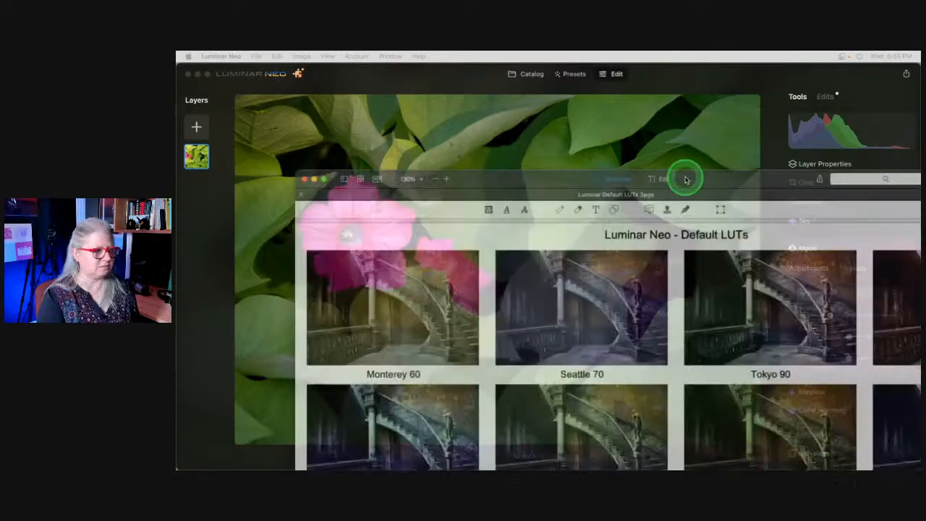
Reposition the Luminar Default LUTs reference PDF and fit its page to the window in PDF Expert.
{"action": "left_click_drag", "start_coordinate": [682, 176], "coordinate": [616, 54]}
{"action": "left_click", "coordinate": [343, 72]}
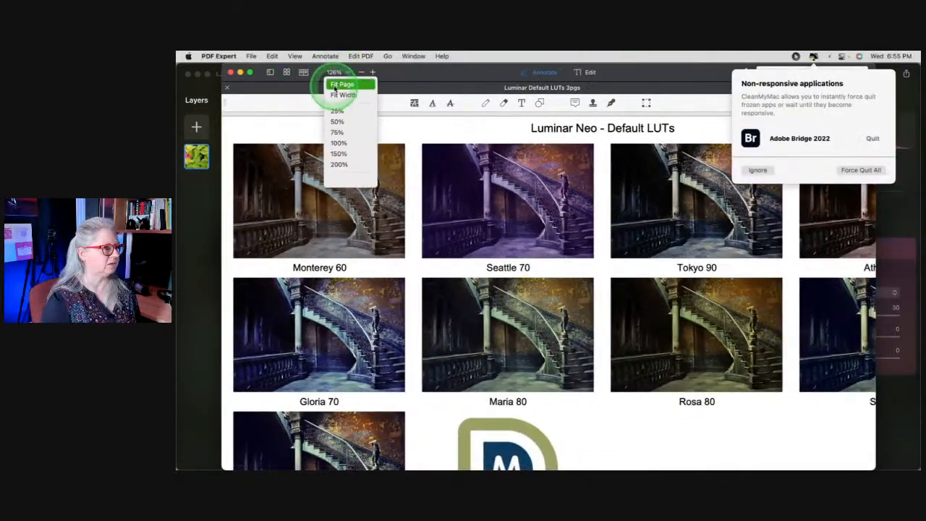
{"action": "left_click", "coordinate": [330, 84]}
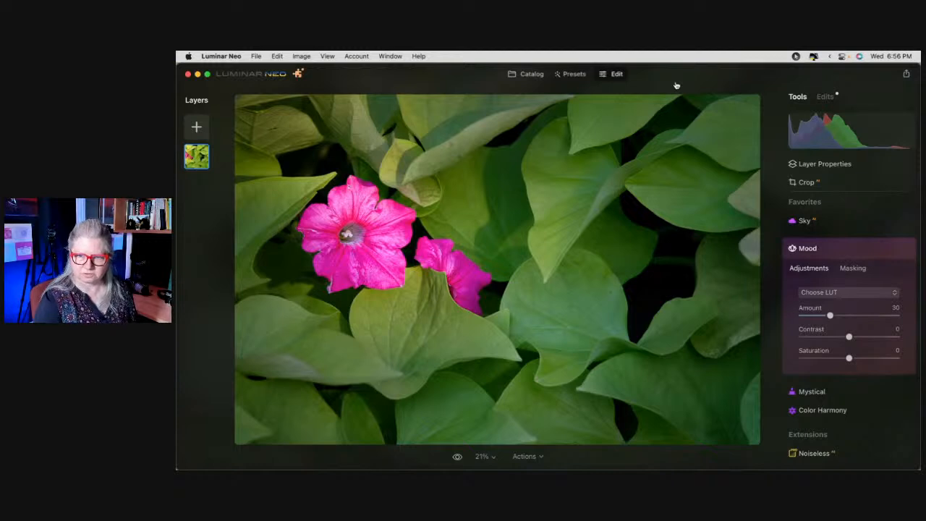
Switch to PDF Expert and examine the default LUT sample images on the first two pages of the reference.
{"action": "key", "text": "super+Tab"}
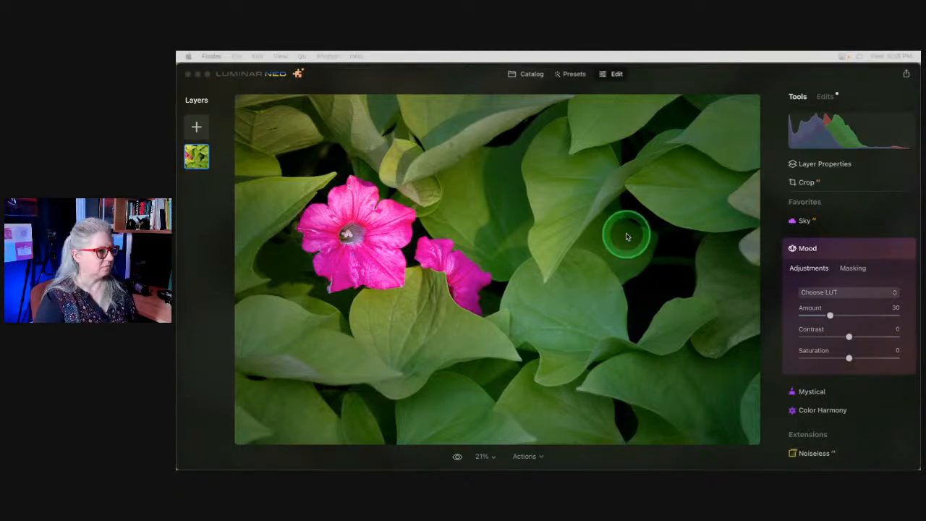
{"action": "scroll", "coordinate": [628, 233], "scroll_direction": "up", "scroll_amount": 20}
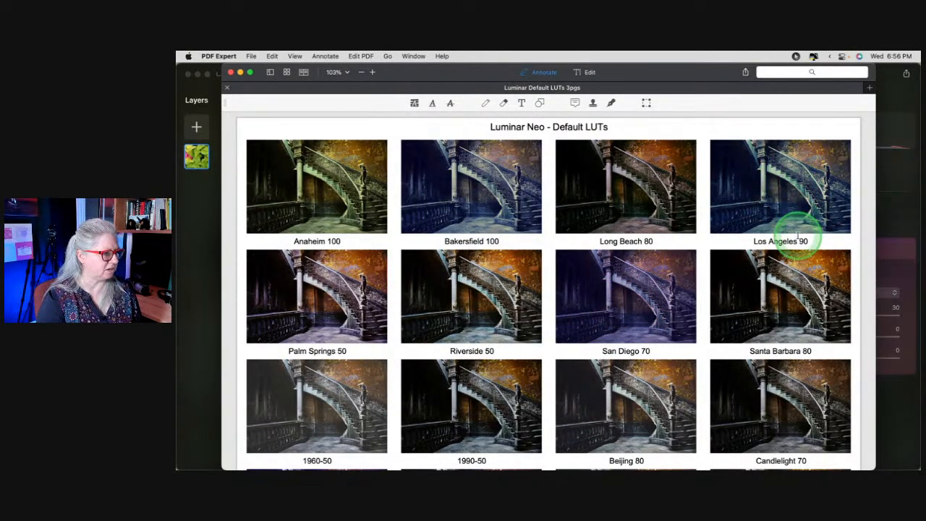
{"action": "scroll", "coordinate": [792, 232], "scroll_direction": "down", "scroll_amount": 2}
{"action": "scroll", "coordinate": [789, 233], "scroll_direction": "down", "scroll_amount": 3}
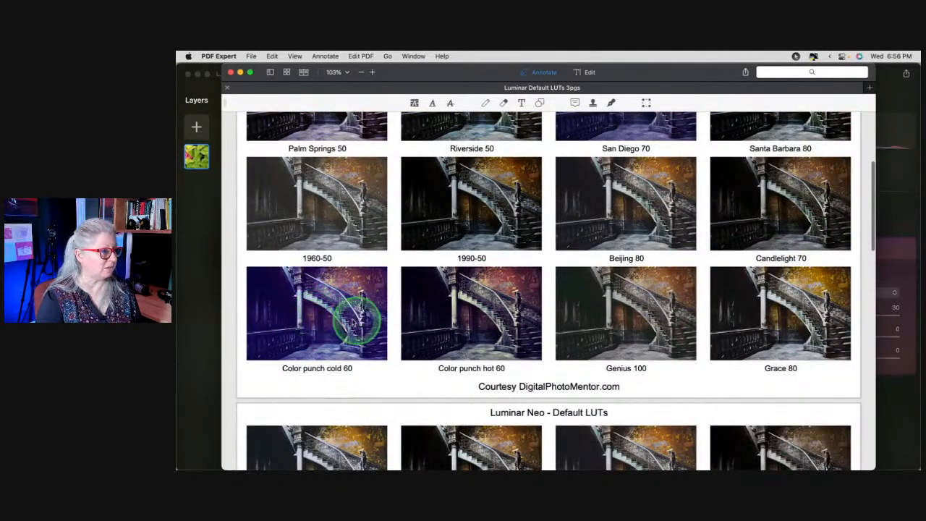
{"action": "scroll", "coordinate": [730, 277], "scroll_direction": "down", "scroll_amount": 1}
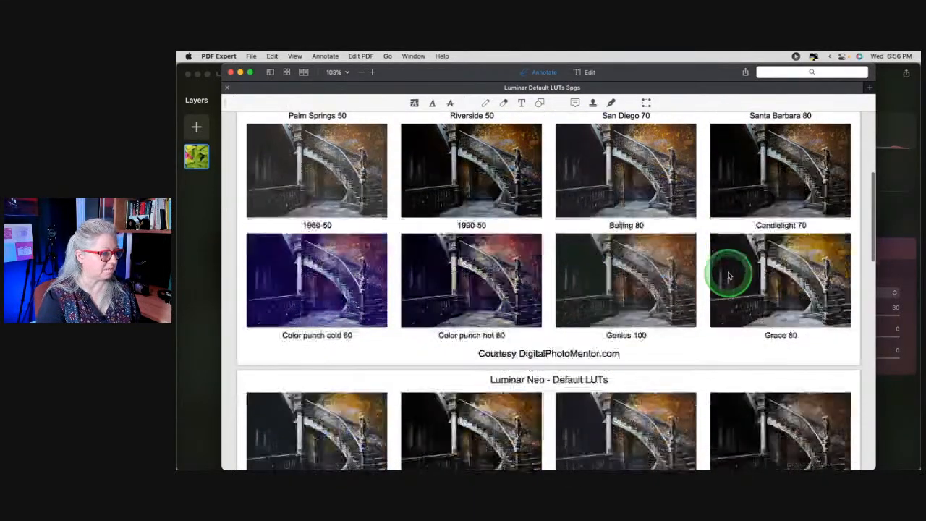
{"action": "scroll", "coordinate": [730, 277], "scroll_direction": "down", "scroll_amount": 4}
{"action": "scroll", "coordinate": [729, 276], "scroll_direction": "down", "scroll_amount": 2}
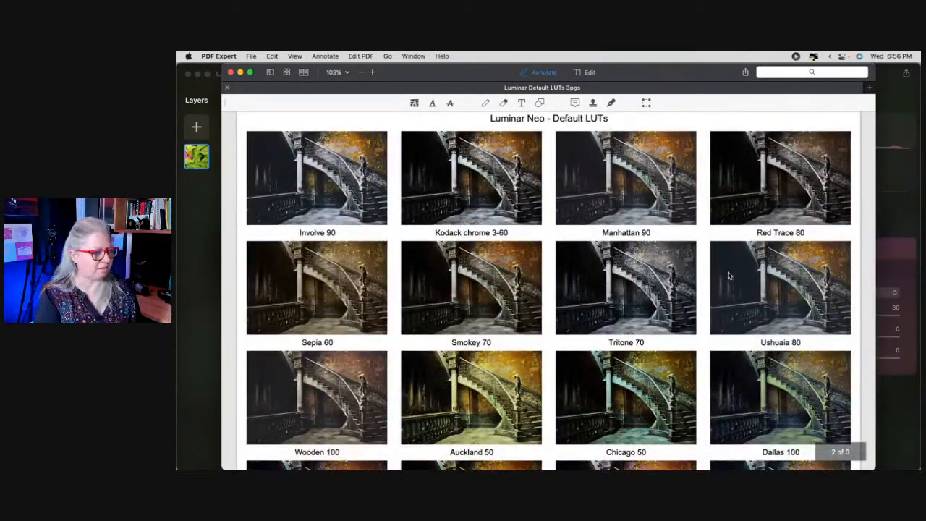
{"action": "scroll", "coordinate": [730, 276], "scroll_direction": "down", "scroll_amount": 3}
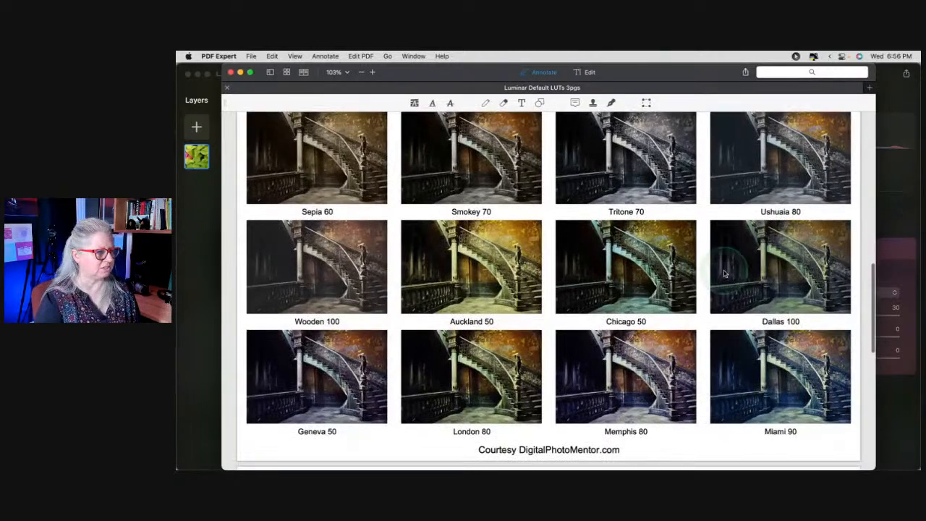
{"action": "scroll", "coordinate": [594, 299], "scroll_direction": "up", "scroll_amount": 4}
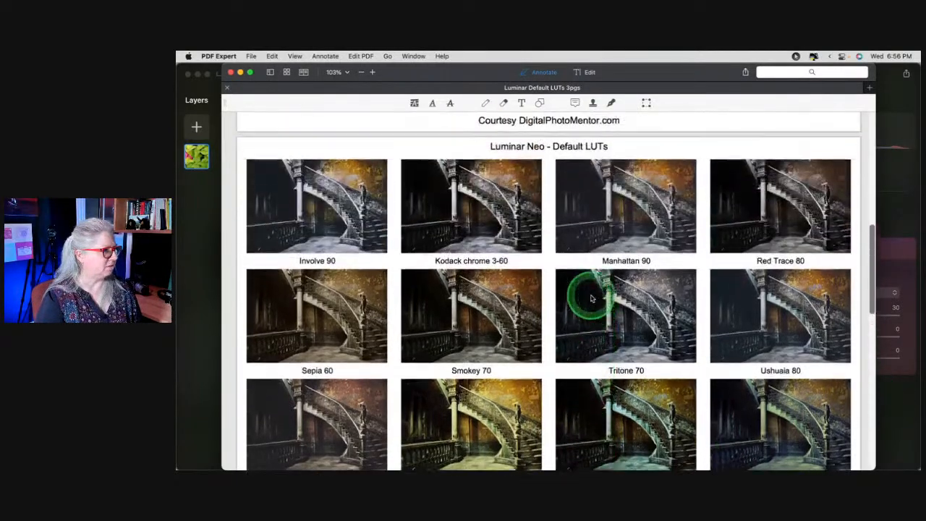
{"action": "scroll", "coordinate": [592, 298], "scroll_direction": "up", "scroll_amount": 6}
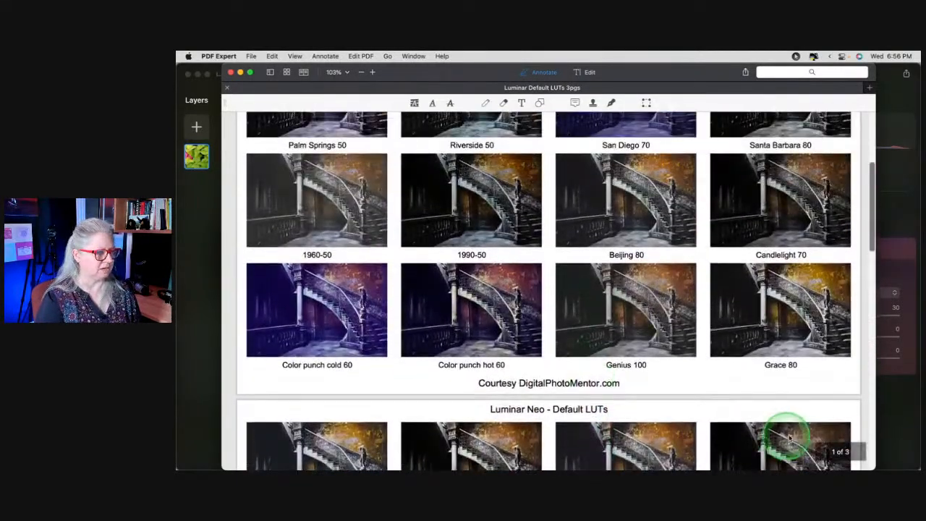
Return to Luminar Neo and apply the Color Punch Cold LUT in Mood with Amount 71.
{"action": "left_click", "coordinate": [898, 408]}
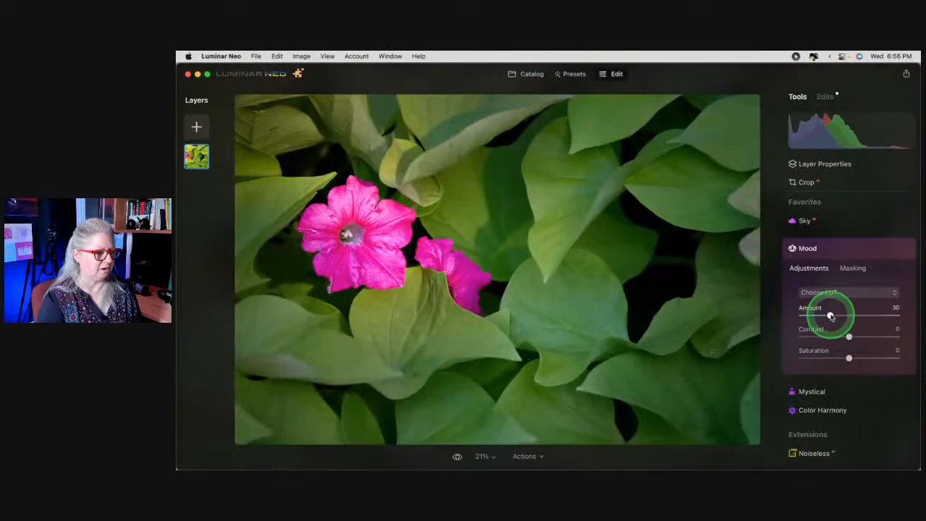
{"action": "left_click_drag", "start_coordinate": [830, 315], "coordinate": [878, 316]}
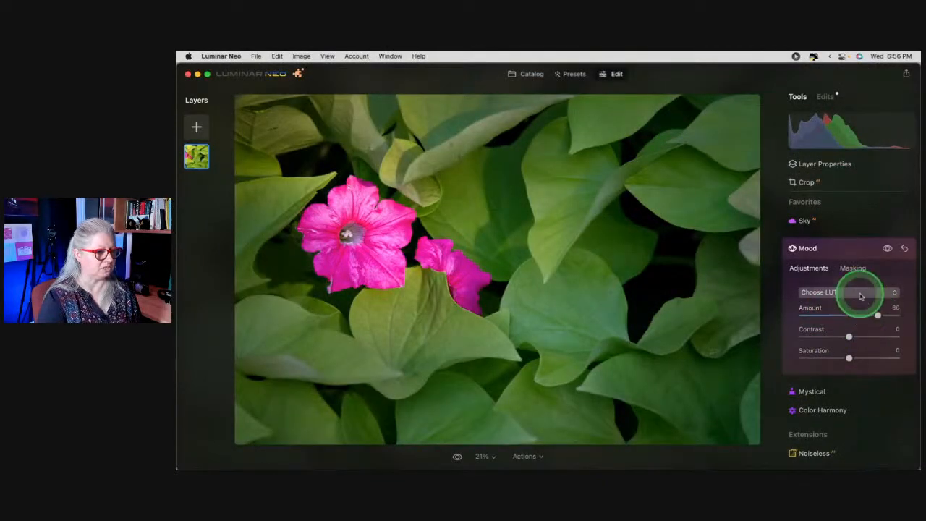
{"action": "left_click", "coordinate": [861, 292]}
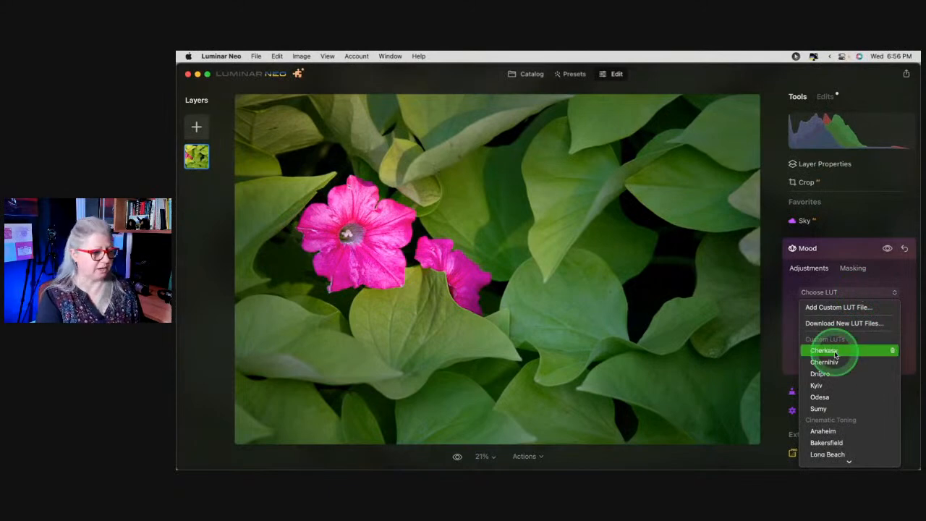
{"action": "scroll", "coordinate": [836, 354], "scroll_direction": "down", "scroll_amount": 10}
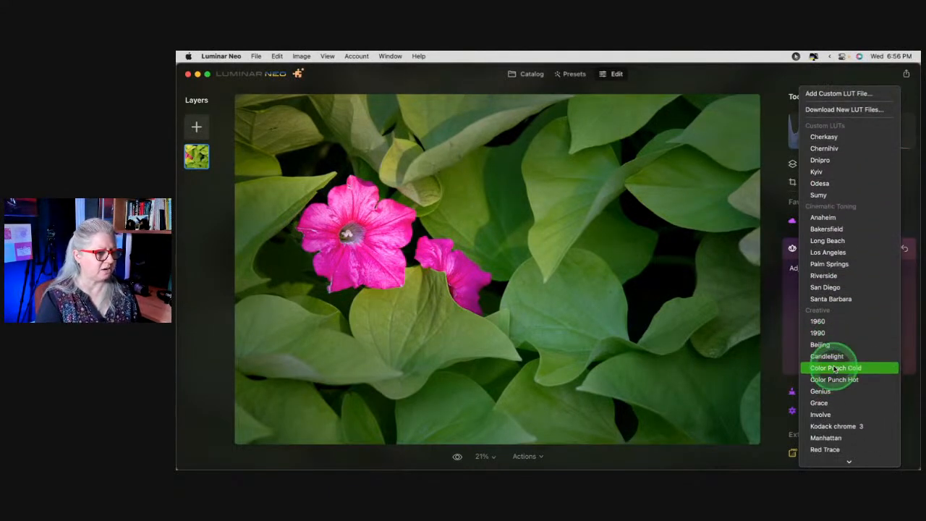
{"action": "left_click", "coordinate": [836, 368]}
{"action": "left_click_drag", "start_coordinate": [878, 315], "coordinate": [771, 319]}
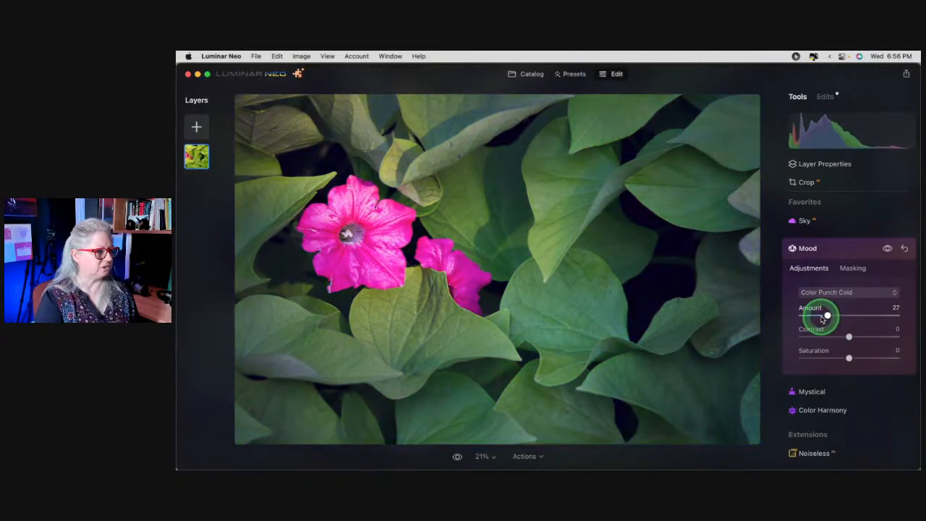
{"action": "left_click_drag", "start_coordinate": [825, 319], "coordinate": [870, 322]}
Switch to PDF Expert and compare further LUT samples, from the creative looks through the cross-processing ones on page 3.
{"action": "key", "text": "super+Tab"}
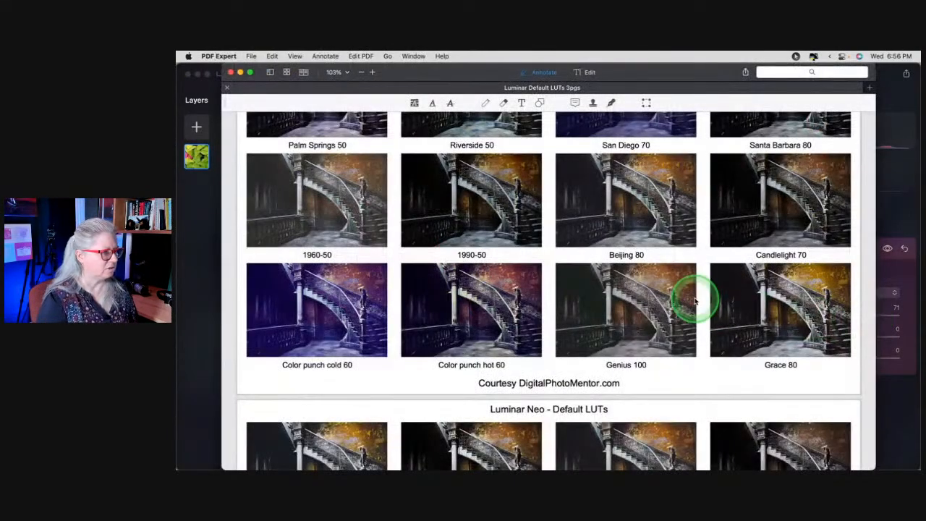
{"action": "scroll", "coordinate": [696, 302], "scroll_direction": "down", "scroll_amount": 3}
{"action": "scroll", "coordinate": [696, 301], "scroll_direction": "down", "scroll_amount": 6}
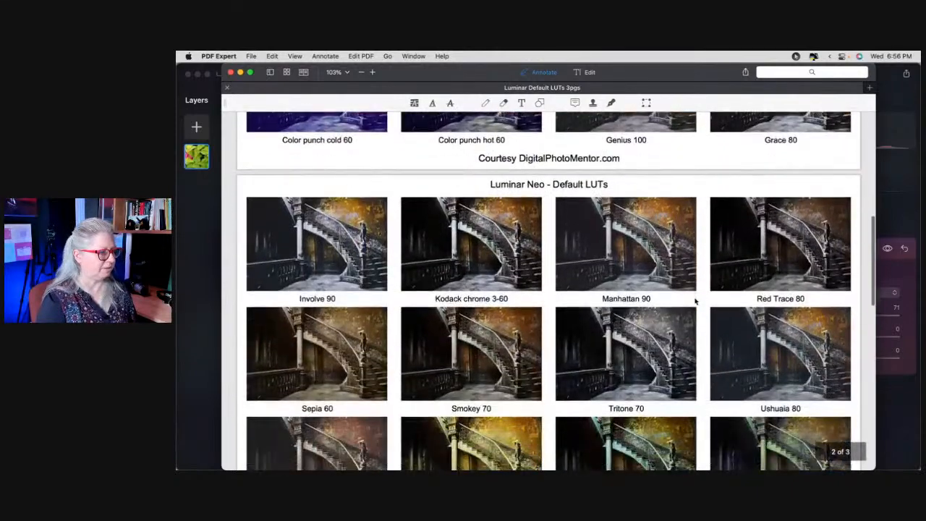
{"action": "scroll", "coordinate": [696, 301], "scroll_direction": "down", "scroll_amount": 2}
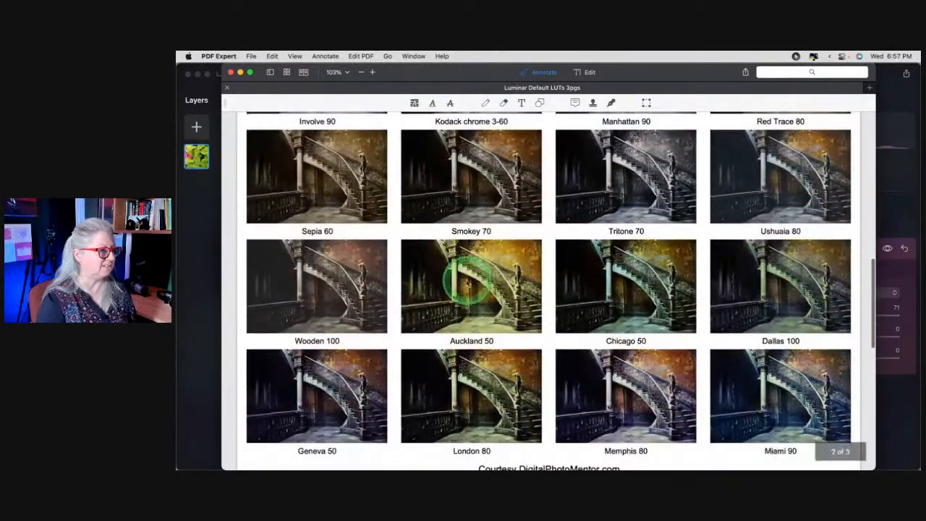
{"action": "scroll", "coordinate": [624, 246], "scroll_direction": "down", "scroll_amount": 5}
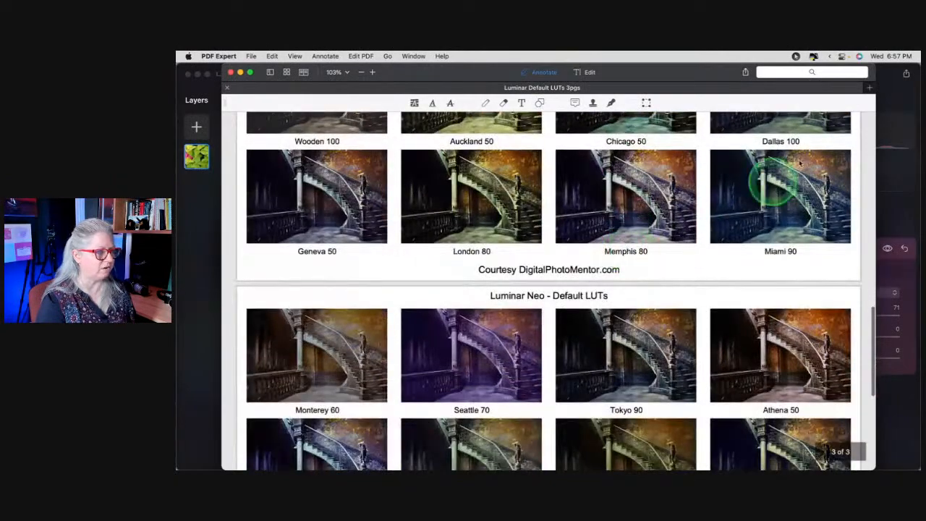
Return to Luminar Neo and switch the Mood LUT to Auckland with Amount 46.
{"action": "left_click", "coordinate": [893, 209]}
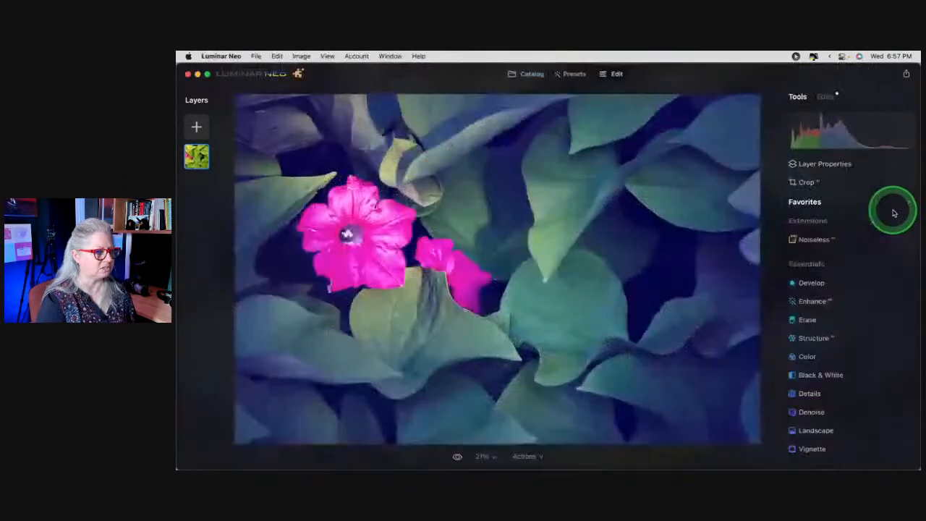
{"action": "left_click", "coordinate": [825, 96]}
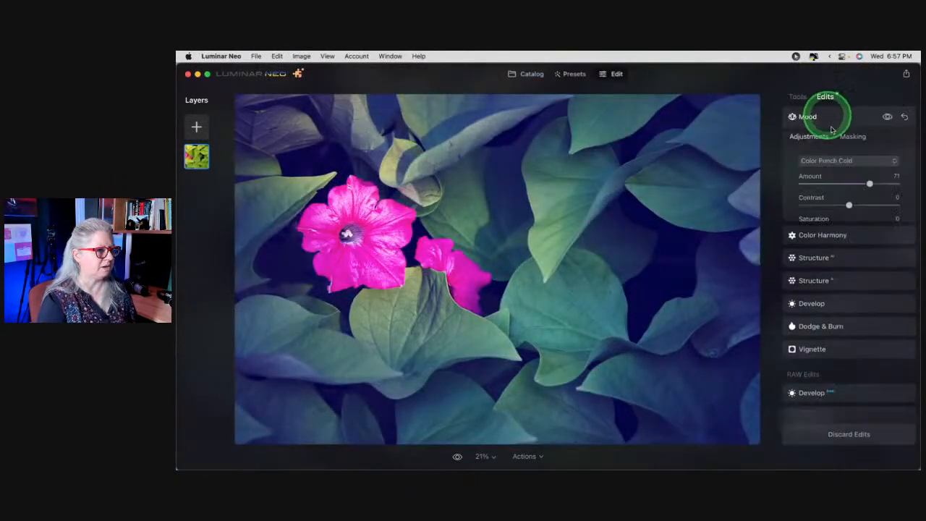
{"action": "left_click", "coordinate": [835, 162]}
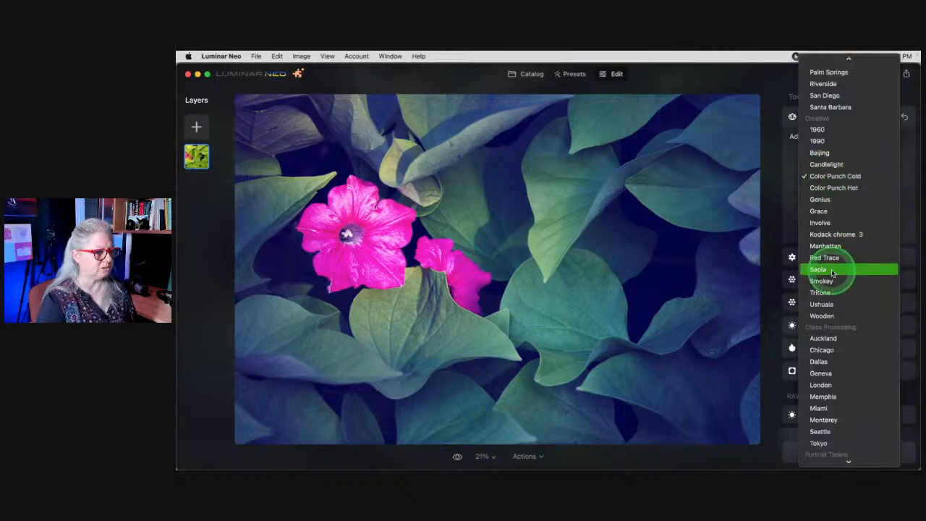
{"action": "left_click", "coordinate": [825, 338]}
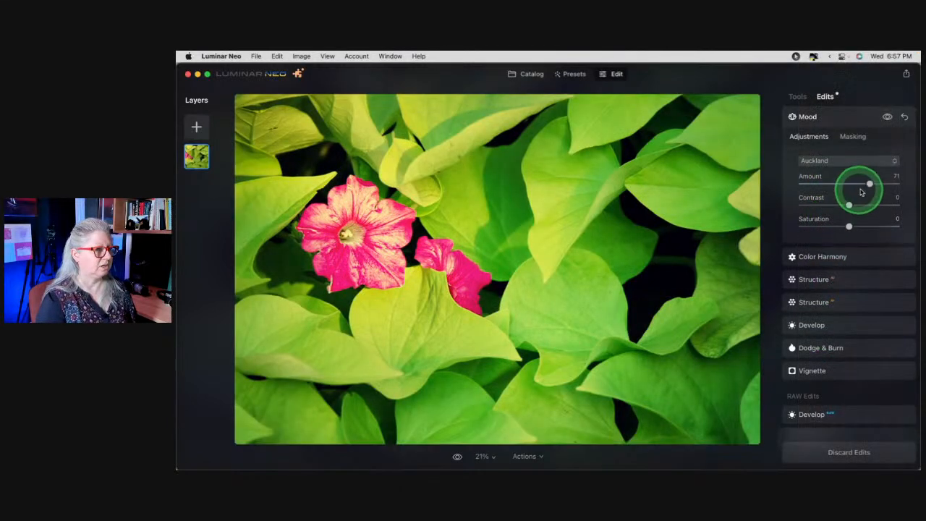
{"action": "mouse_move", "coordinate": [862, 192]}
{"action": "left_mouse_down"}
{"action": "mouse_move", "coordinate": [869, 183]}
{"action": "mouse_move", "coordinate": [800, 181]}
{"action": "mouse_move", "coordinate": [844, 185]}
{"action": "left_mouse_up"}
Change the Mood LUT to Anaheim from the cinematic toning group.
{"action": "left_click", "coordinate": [837, 159]}
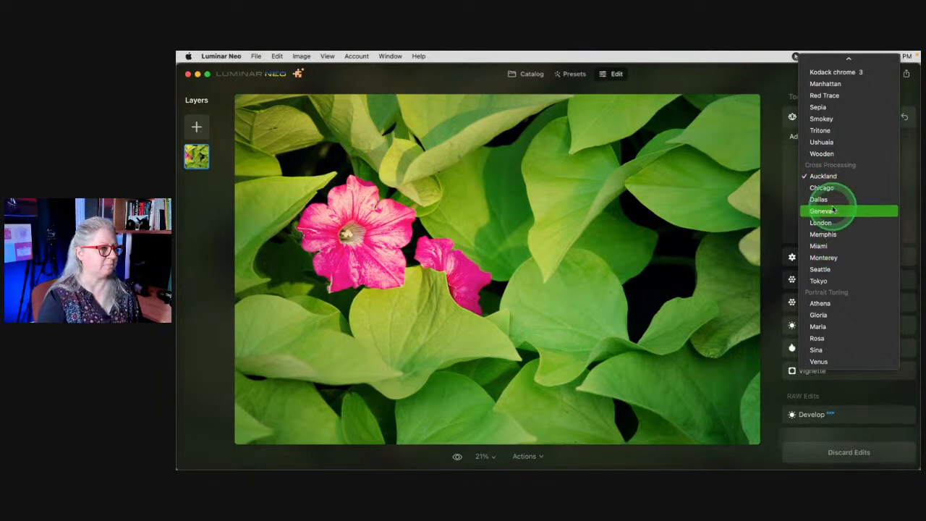
{"action": "scroll", "coordinate": [833, 203], "scroll_direction": "up", "scroll_amount": 8}
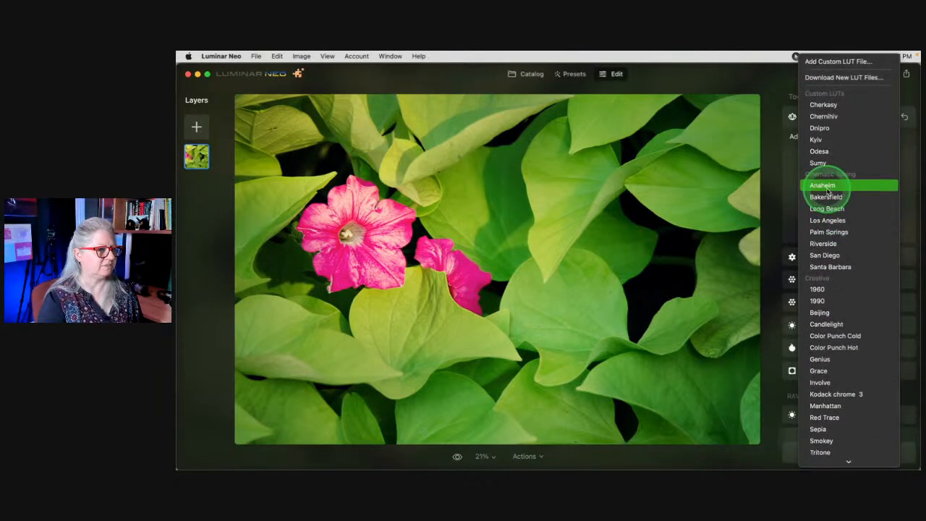
{"action": "left_click", "coordinate": [827, 188]}
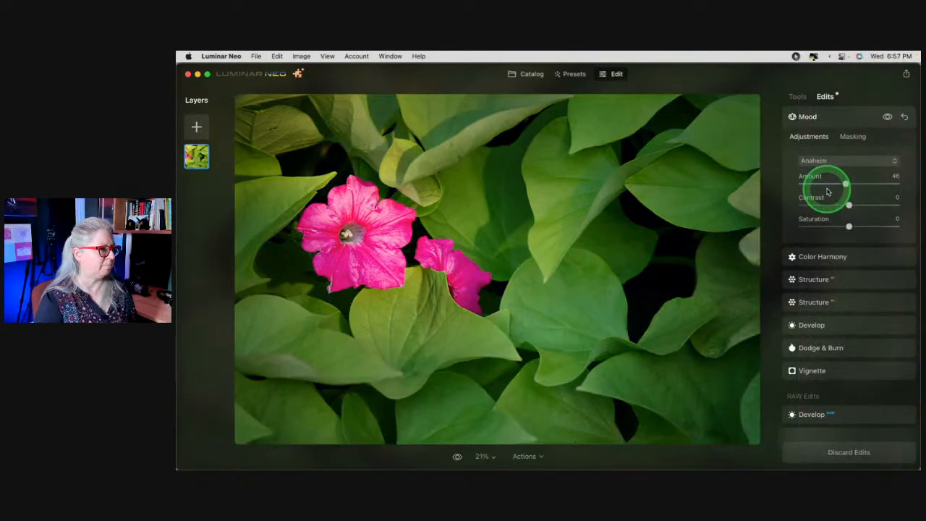
Switch to PDF Expert and examine the portrait toning LUT samples on page 3 of the reference.
{"action": "key", "text": "super+Tab"}
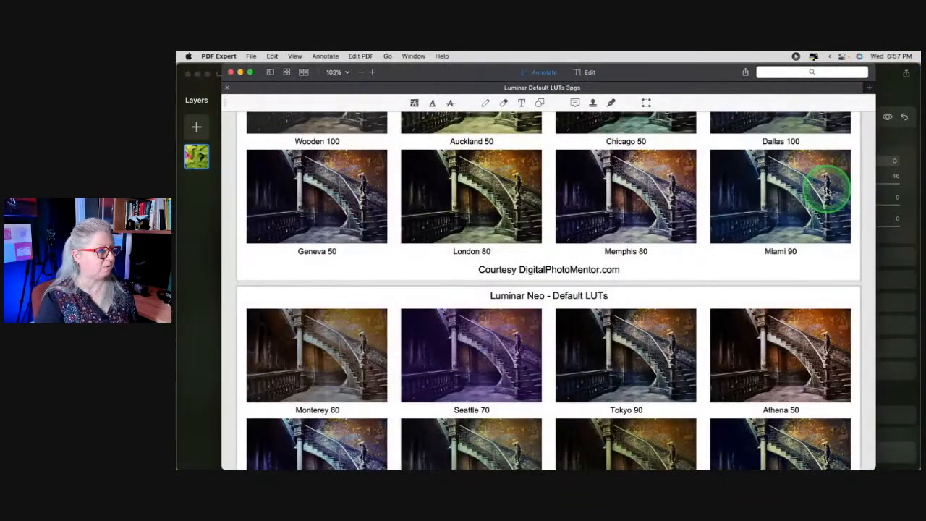
{"action": "scroll", "coordinate": [792, 185], "scroll_direction": "down", "scroll_amount": 5}
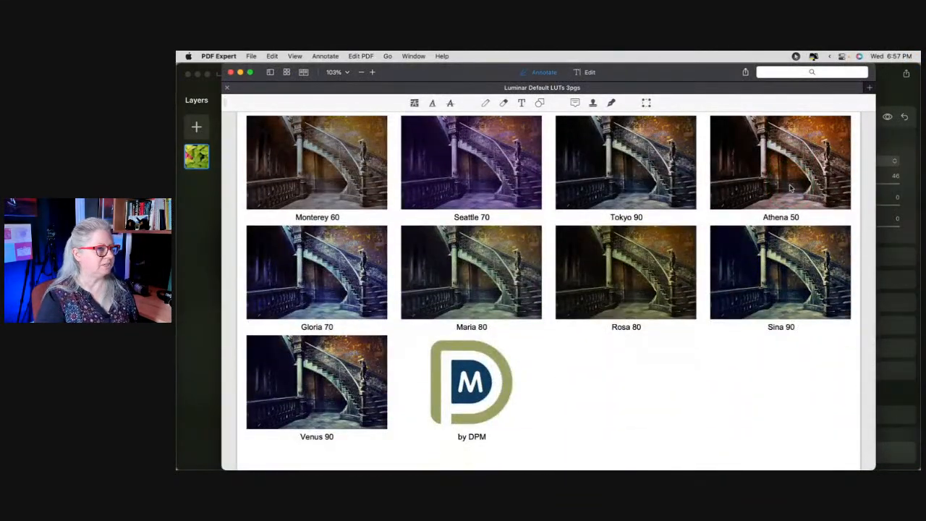
{"action": "scroll", "coordinate": [790, 188], "scroll_direction": "up", "scroll_amount": 1}
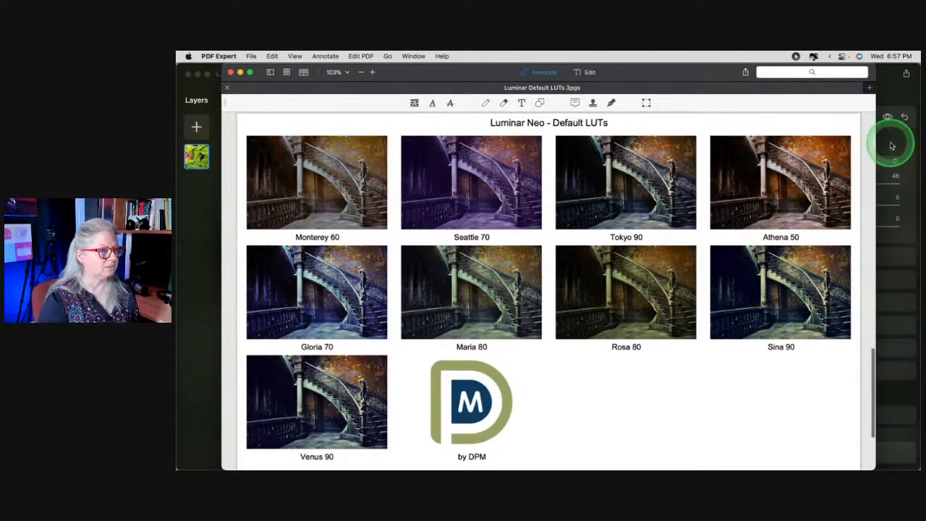
Return to Luminar Neo and apply the Sina LUT in Mood with Amount 90 and Contrast 42.
{"action": "left_click", "coordinate": [893, 89]}
{"action": "left_click", "coordinate": [841, 167]}
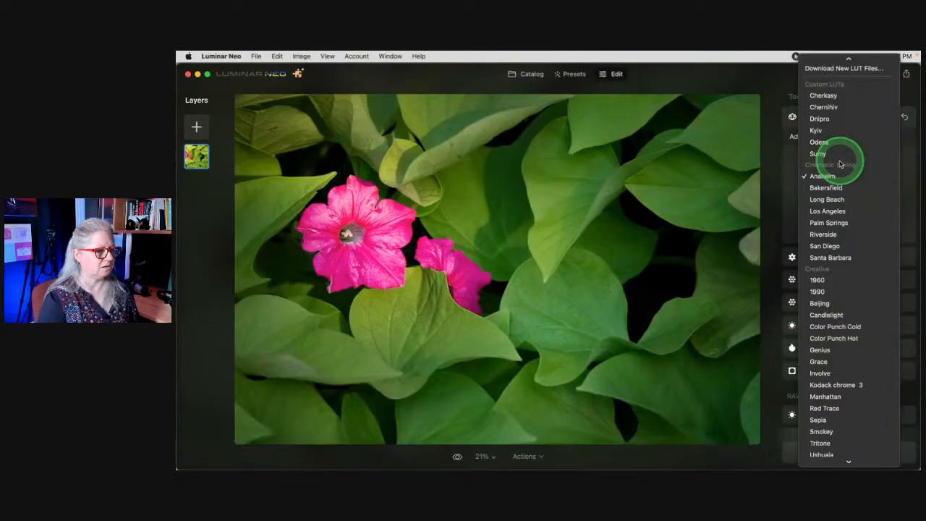
{"action": "scroll", "coordinate": [840, 217], "scroll_direction": "down", "scroll_amount": 5}
{"action": "scroll", "coordinate": [835, 295], "scroll_direction": "down", "scroll_amount": 3}
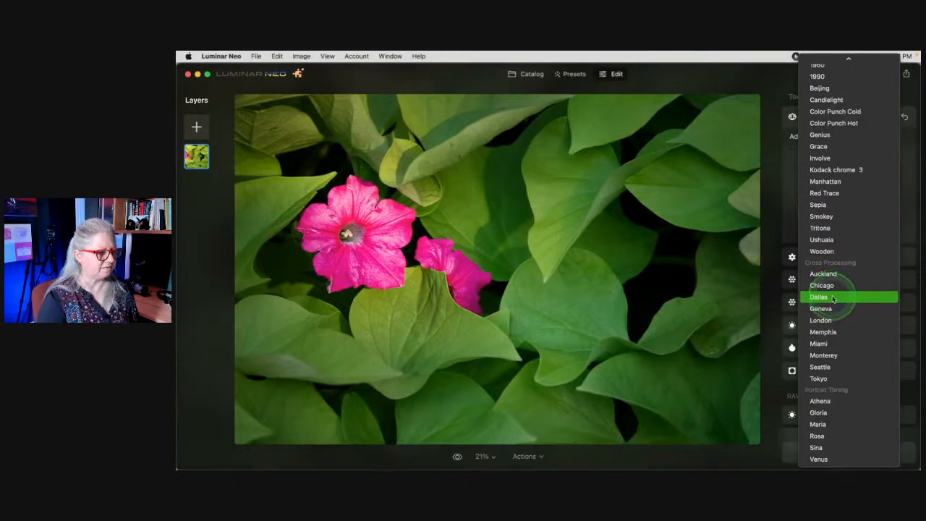
{"action": "left_click", "coordinate": [816, 448]}
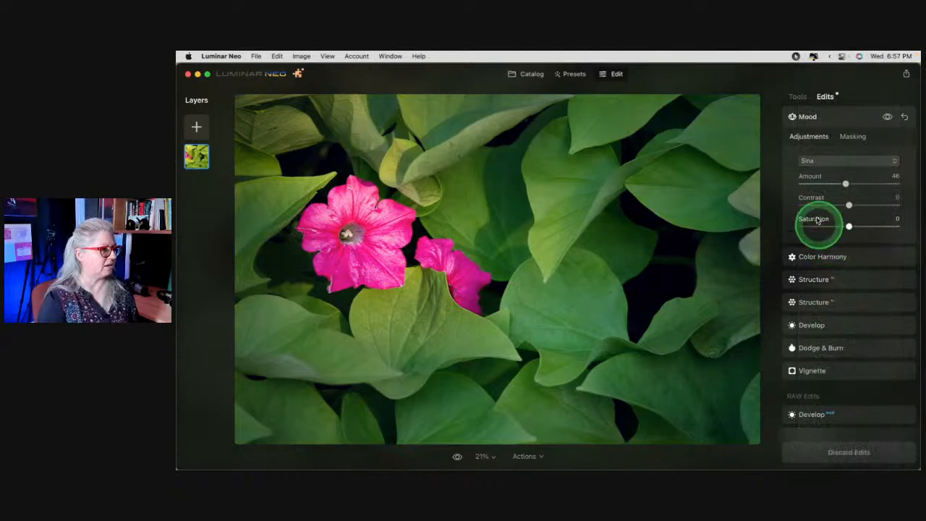
{"action": "left_click_drag", "start_coordinate": [832, 184], "coordinate": [890, 180]}
{"action": "left_click_drag", "start_coordinate": [849, 206], "coordinate": [870, 204]}
{"action": "mouse_move", "coordinate": [849, 227]}
{"action": "left_mouse_down"}
{"action": "mouse_move", "coordinate": [821, 222]}
{"action": "mouse_move", "coordinate": [866, 223]}
{"action": "mouse_move", "coordinate": [844, 217]}
{"action": "mouse_move", "coordinate": [848, 224]}
{"action": "left_mouse_up"}
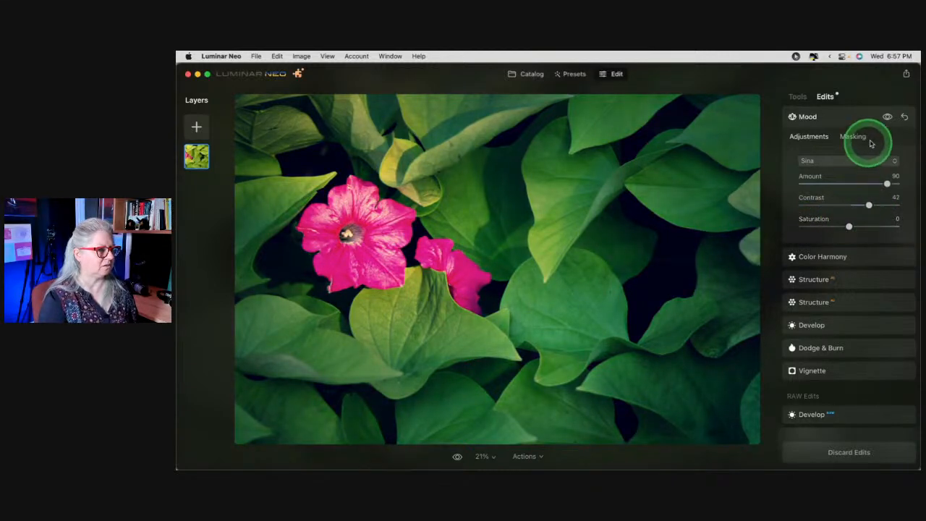
Compare the photo with and without the Mood effect and set its Amount to 43.
{"action": "left_click", "coordinate": [887, 118]}
{"action": "left_click", "coordinate": [887, 118]}
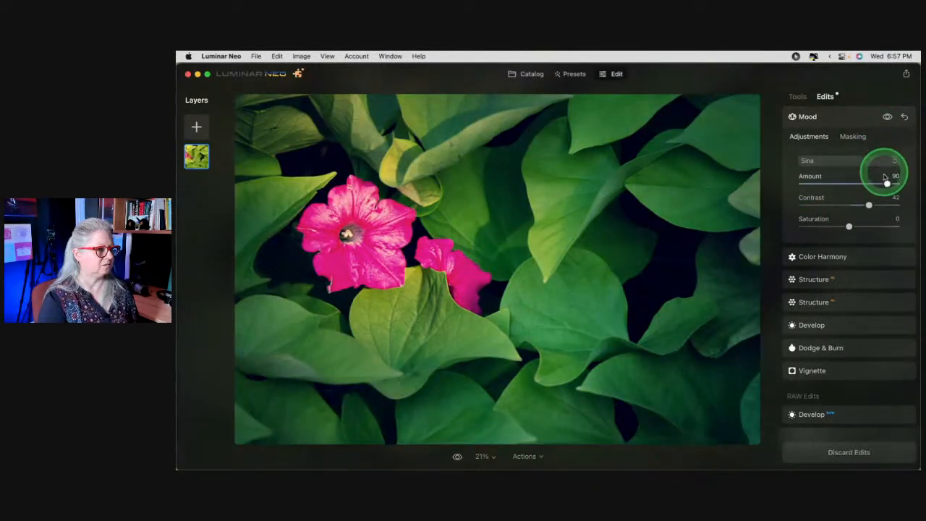
{"action": "left_click_drag", "start_coordinate": [887, 184], "coordinate": [843, 183]}
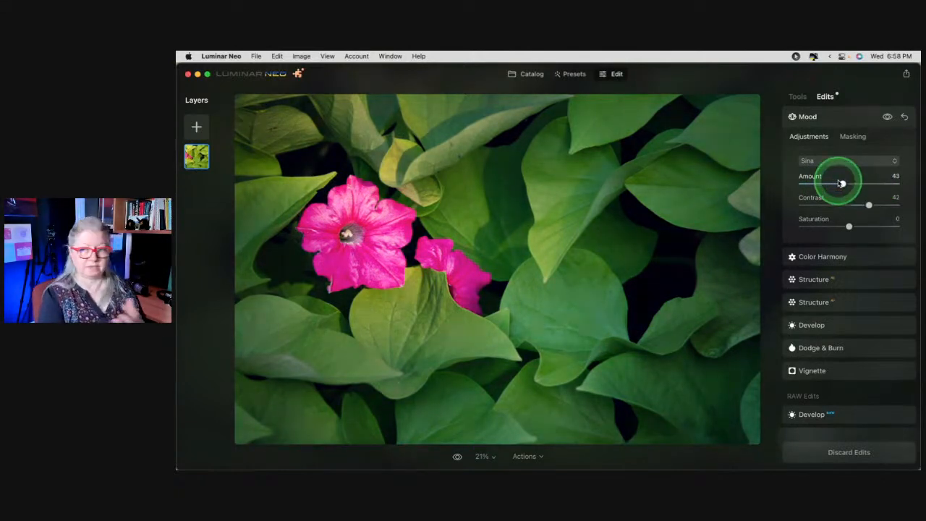
Try the Sepia LUT in Mood with Amount 55 and Saturation 44, and replace it with the Manhattan LUT.
{"action": "left_click", "coordinate": [825, 160]}
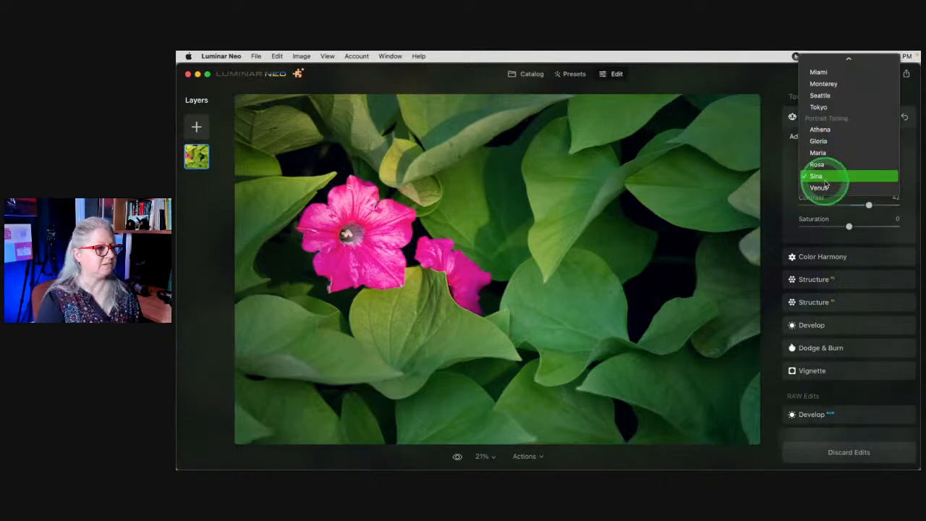
{"action": "left_click", "coordinate": [821, 264]}
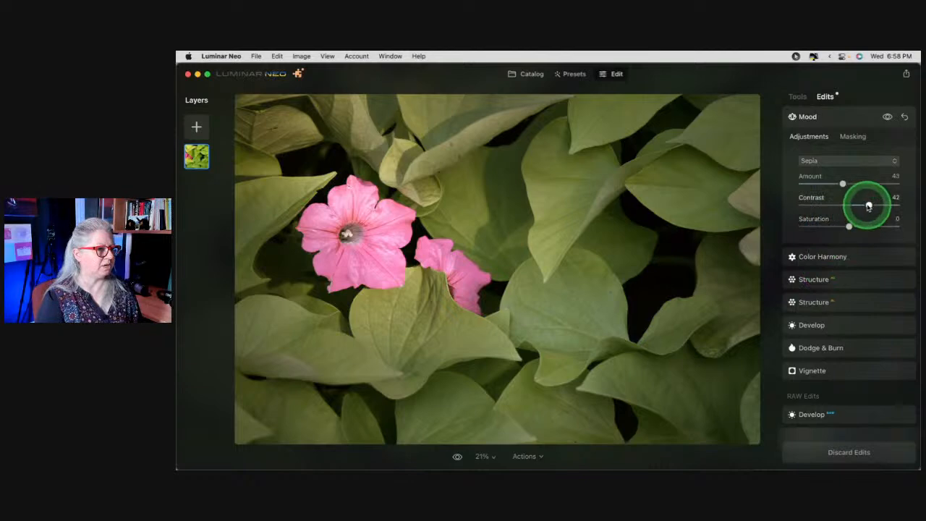
{"action": "mouse_move", "coordinate": [844, 185]}
{"action": "left_mouse_down"}
{"action": "mouse_move", "coordinate": [868, 185]}
{"action": "mouse_move", "coordinate": [786, 176]}
{"action": "mouse_move", "coordinate": [890, 178]}
{"action": "mouse_move", "coordinate": [856, 182]}
{"action": "left_mouse_up"}
{"action": "left_click_drag", "start_coordinate": [849, 226], "coordinate": [871, 226]}
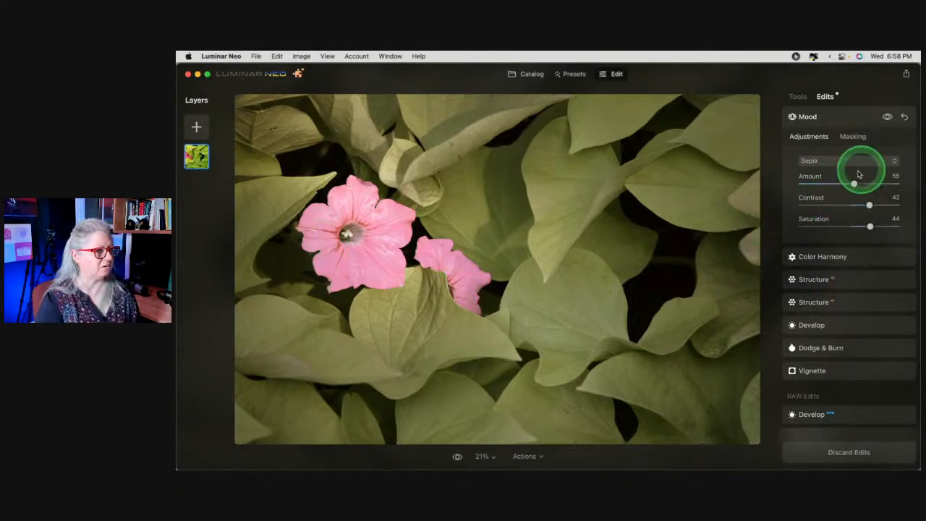
{"action": "left_click", "coordinate": [834, 161]}
{"action": "left_click", "coordinate": [833, 152]}
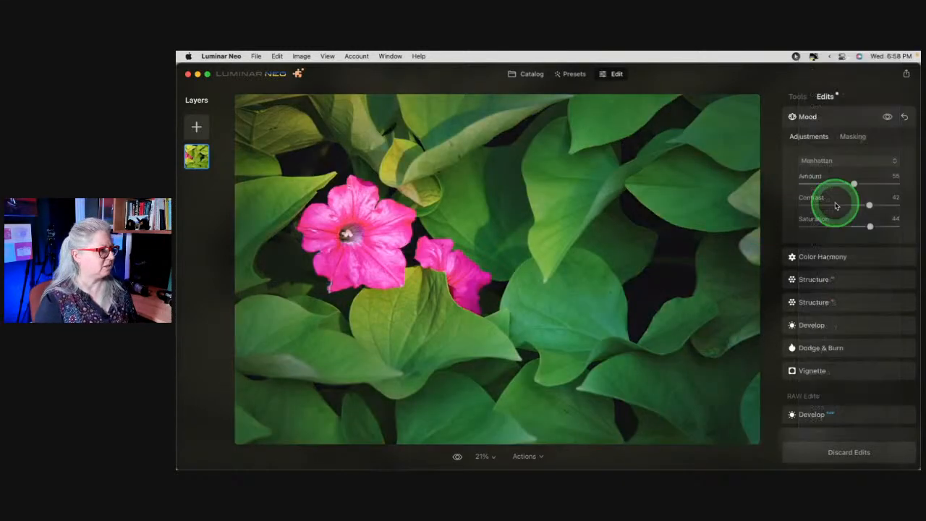
Switch to PDF Expert and review the LUT samples from page 3 back to the creative looks on page 1.
{"action": "key", "text": "super+Tab"}
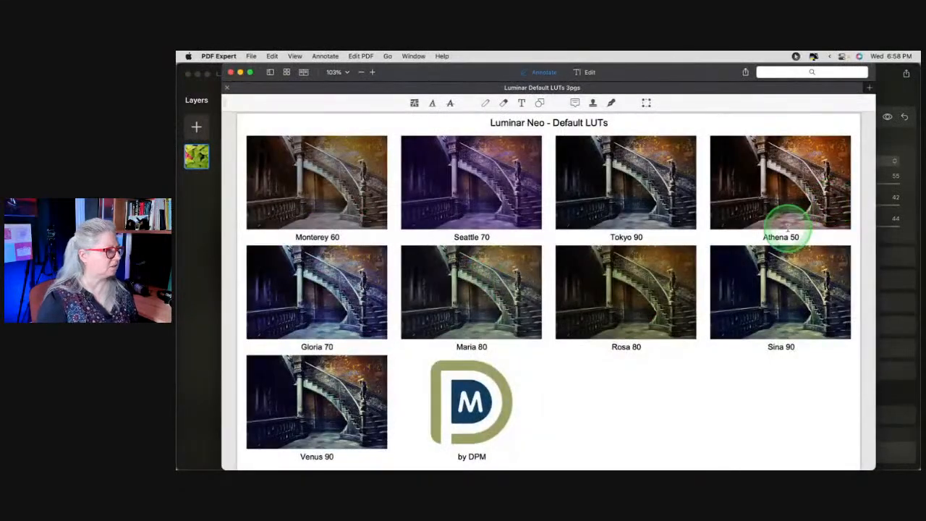
{"action": "scroll", "coordinate": [788, 228], "scroll_direction": "up", "scroll_amount": 4}
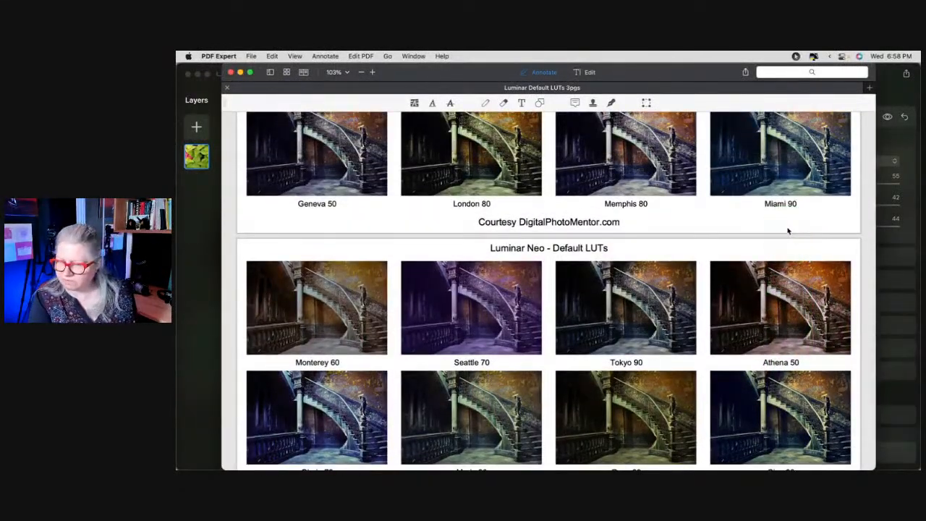
{"action": "scroll", "coordinate": [788, 230], "scroll_direction": "up", "scroll_amount": 3}
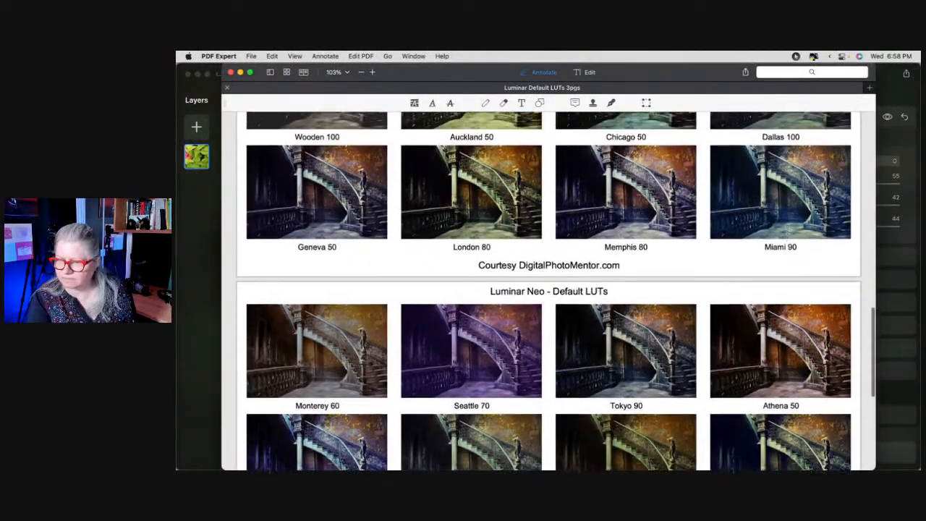
{"action": "scroll", "coordinate": [788, 230], "scroll_direction": "up", "scroll_amount": 4}
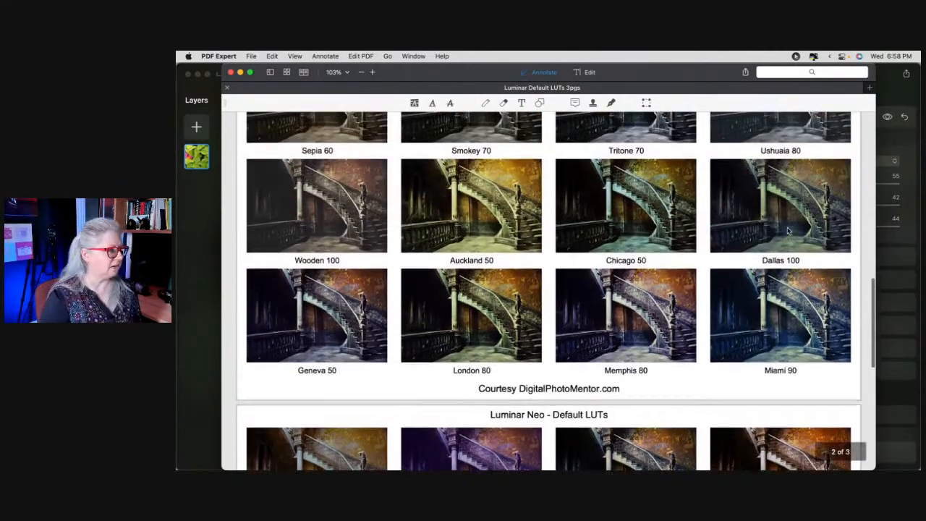
{"action": "scroll", "coordinate": [788, 230], "scroll_direction": "up", "scroll_amount": 6}
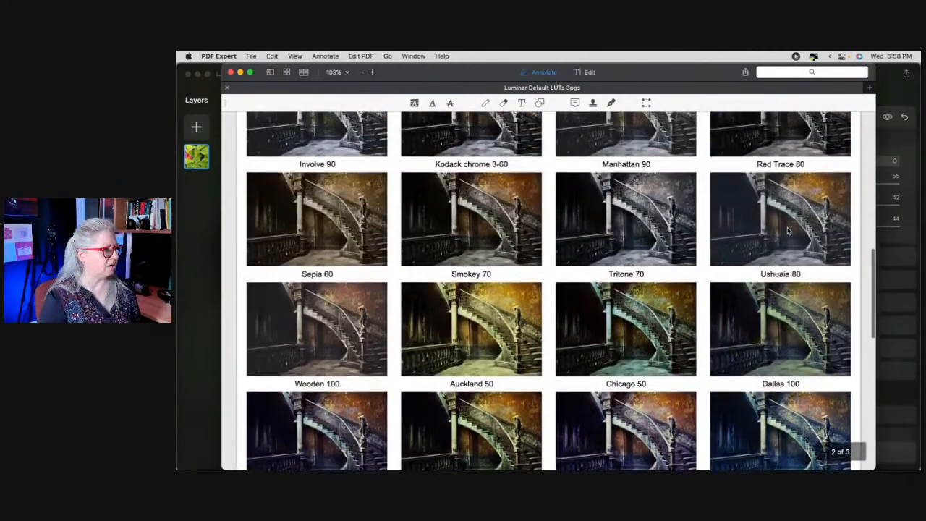
{"action": "scroll", "coordinate": [788, 230], "scroll_direction": "up", "scroll_amount": 5}
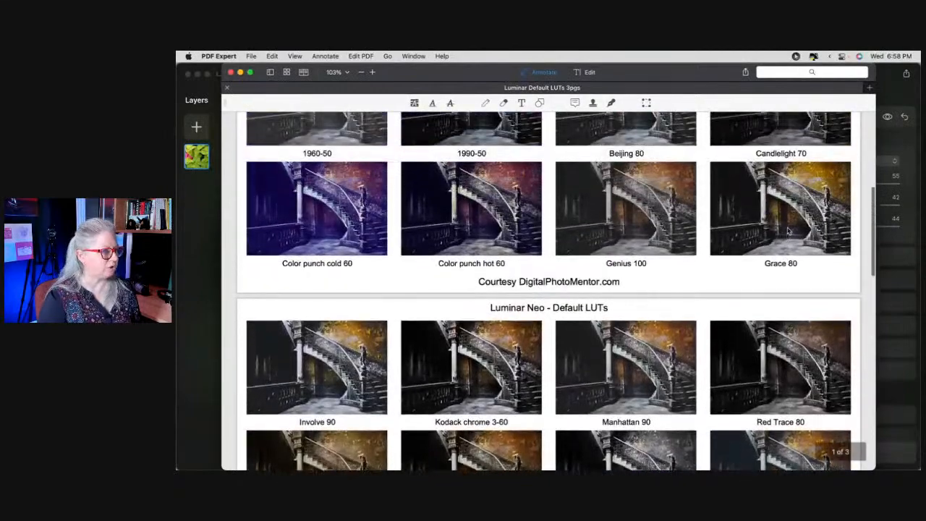
{"action": "scroll", "coordinate": [789, 230], "scroll_direction": "up", "scroll_amount": 3}
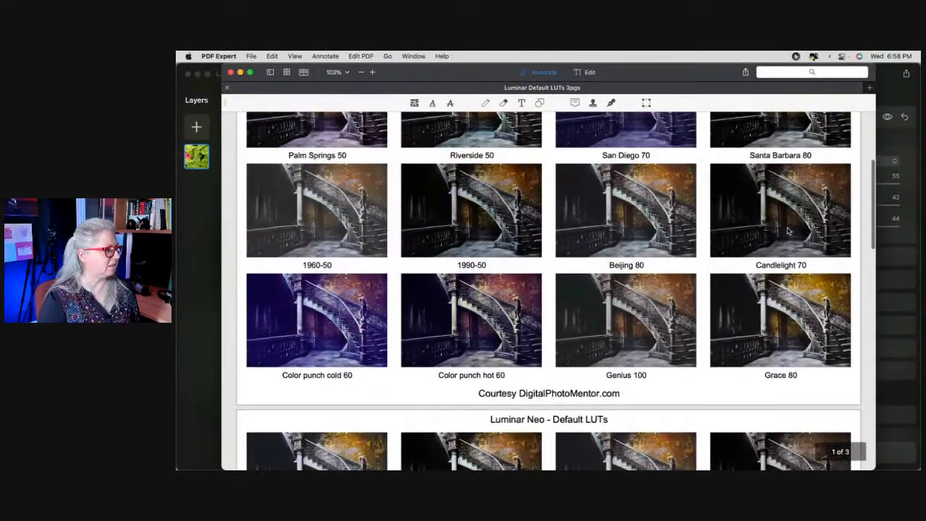
{"action": "scroll", "coordinate": [788, 230], "scroll_direction": "up", "scroll_amount": 1}
Return to Luminar Neo and compare the 1960 and 1990 LUTs on the photo in Mood.
{"action": "left_click", "coordinate": [893, 87]}
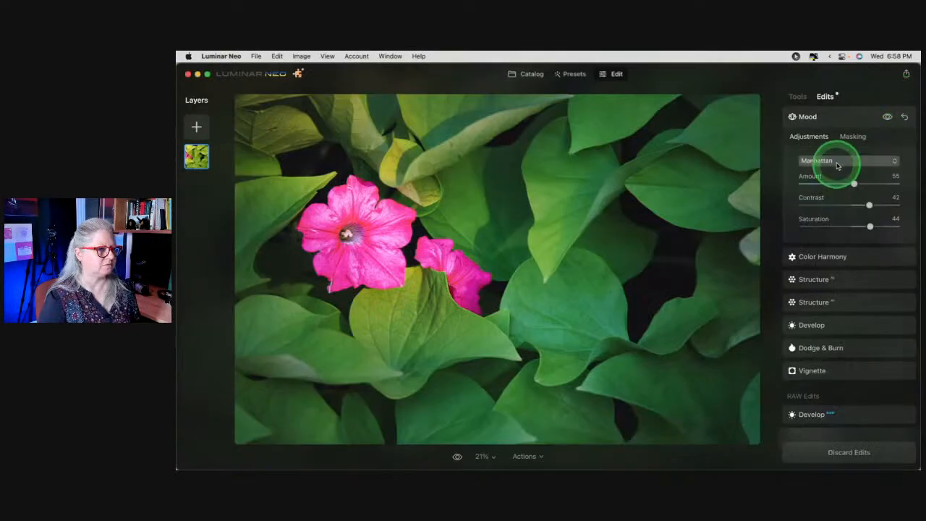
{"action": "left_click", "coordinate": [837, 160]}
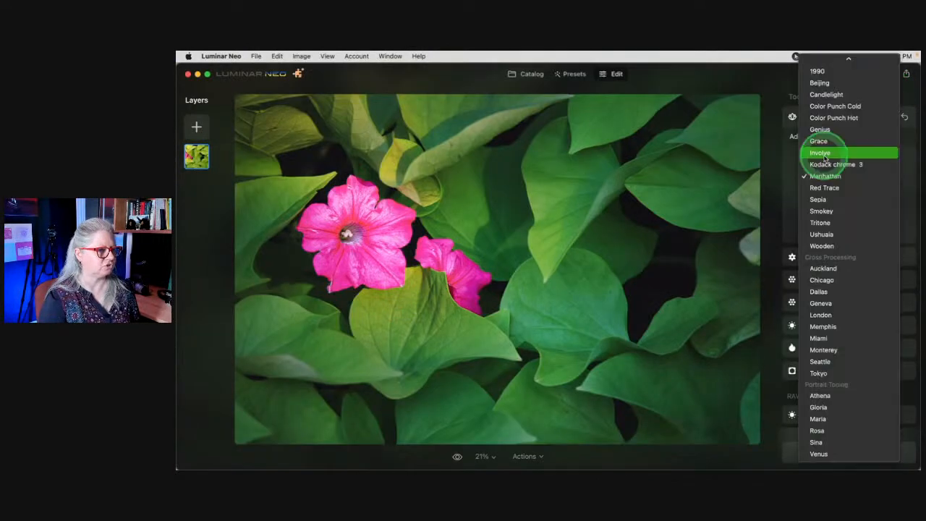
{"action": "scroll", "coordinate": [850, 242], "scroll_direction": "up", "scroll_amount": 5}
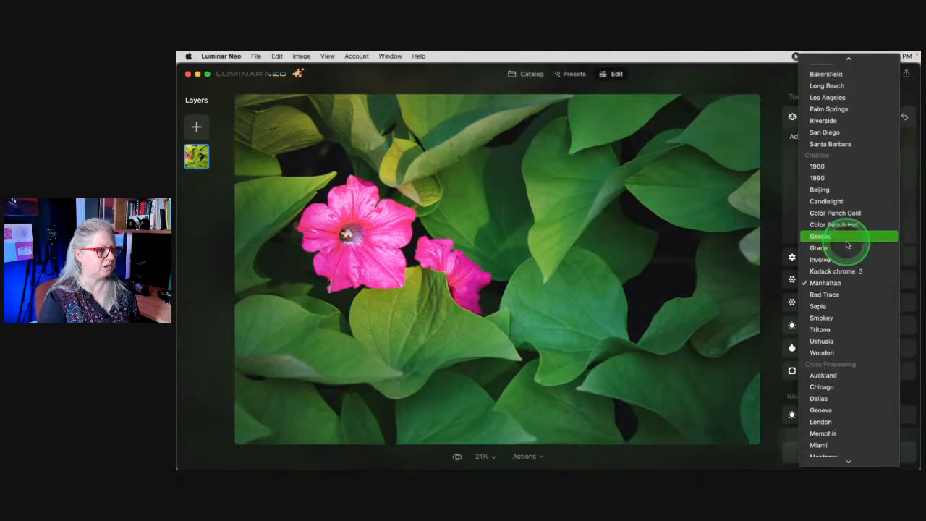
{"action": "left_click", "coordinate": [825, 166]}
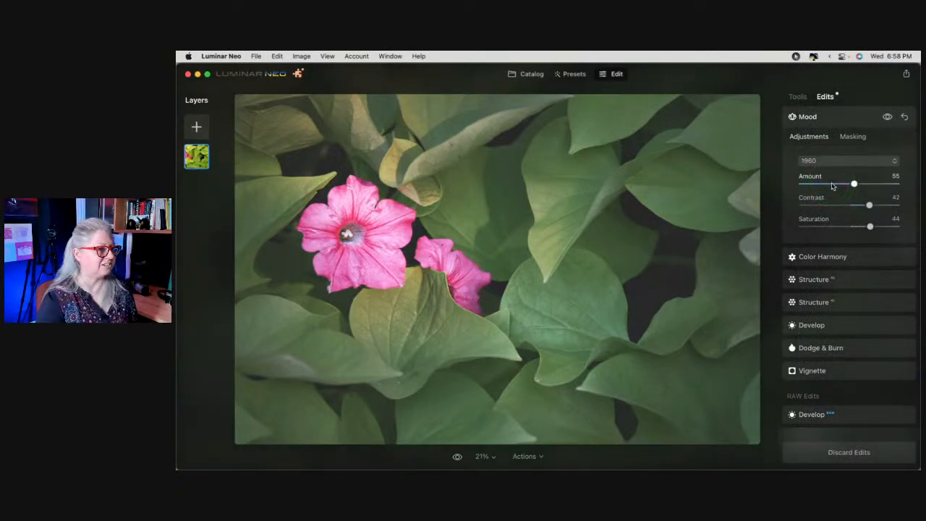
{"action": "left_click", "coordinate": [830, 161]}
{"action": "left_click", "coordinate": [830, 184]}
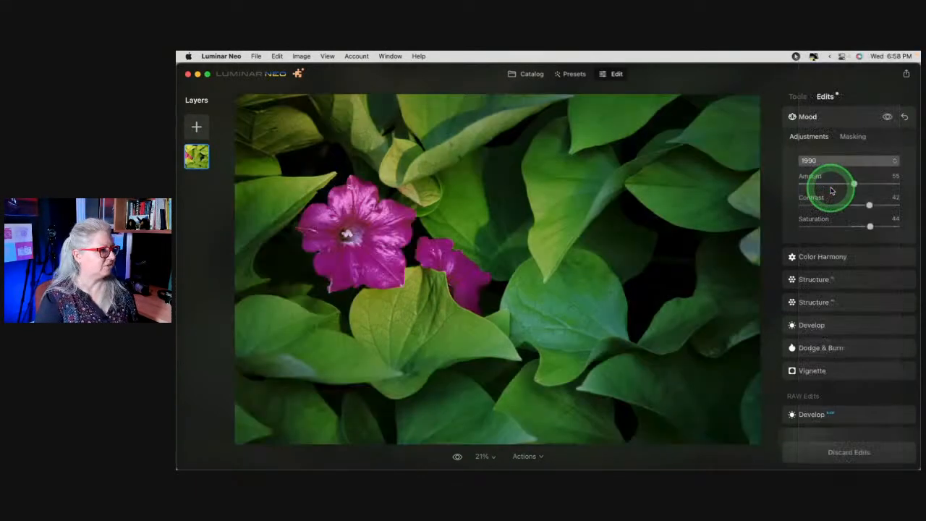
{"action": "left_click", "coordinate": [818, 161]}
{"action": "left_click", "coordinate": [819, 166]}
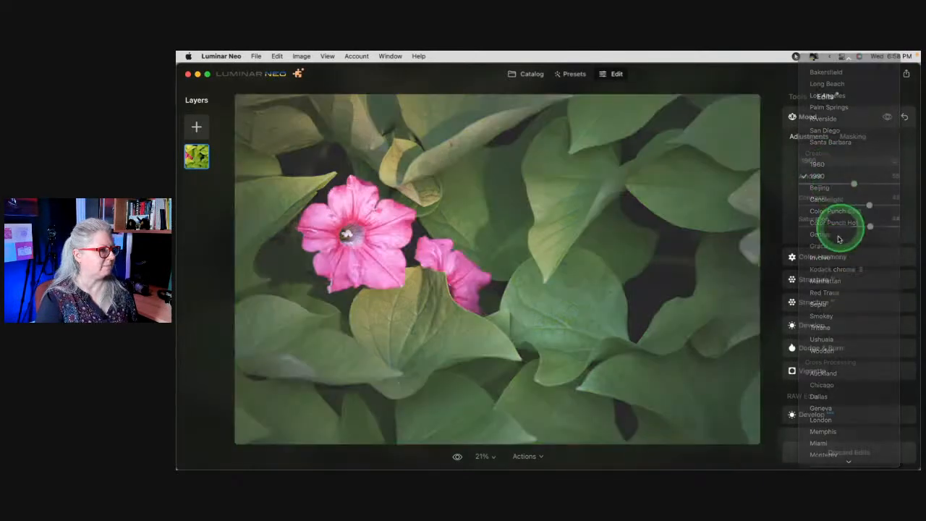
Reset all Mood adjustments and return to the list of editing tools.
{"action": "left_click", "coordinate": [905, 116]}
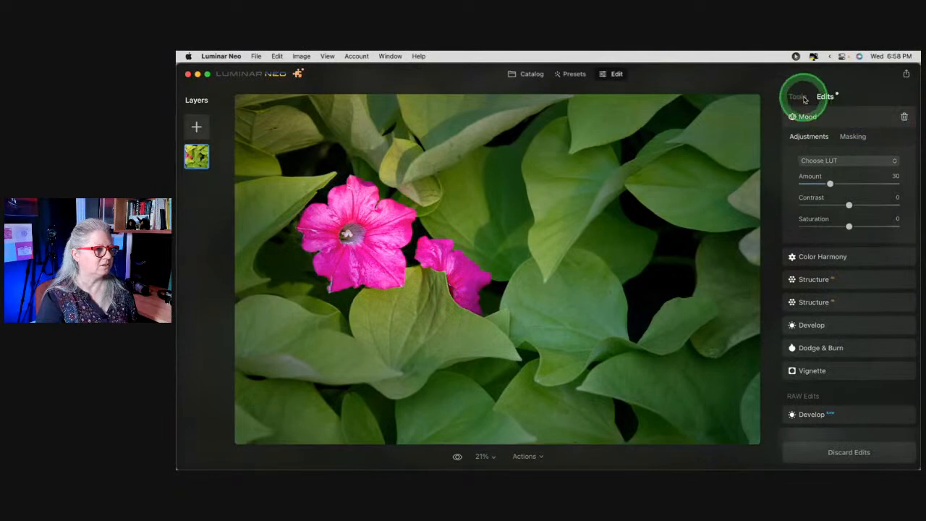
{"action": "left_click", "coordinate": [799, 96]}
{"action": "scroll", "coordinate": [840, 225], "scroll_direction": "down", "scroll_amount": 6}
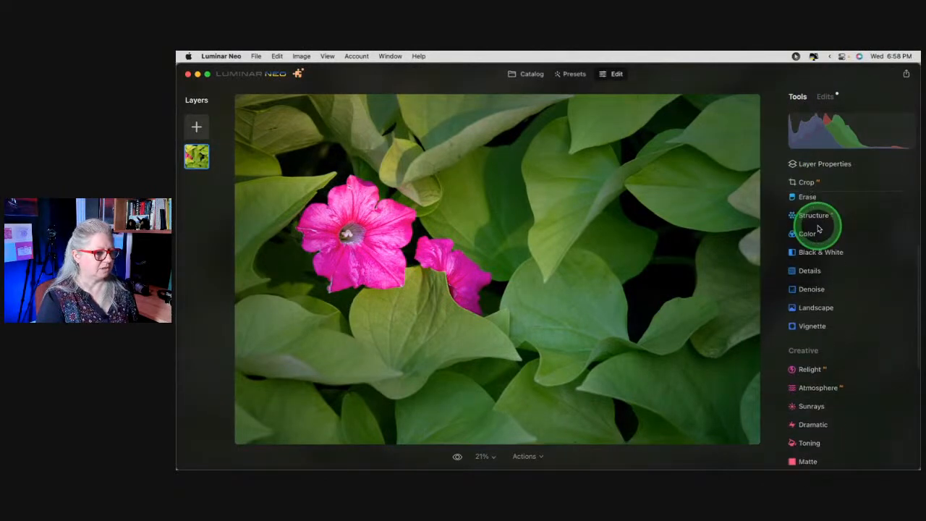
Apply the Matte tool to the photo with Amount 51, Fade 14, Contrast 20 and Vividness -58.
{"action": "scroll", "coordinate": [819, 229], "scroll_direction": "down", "scroll_amount": 2}
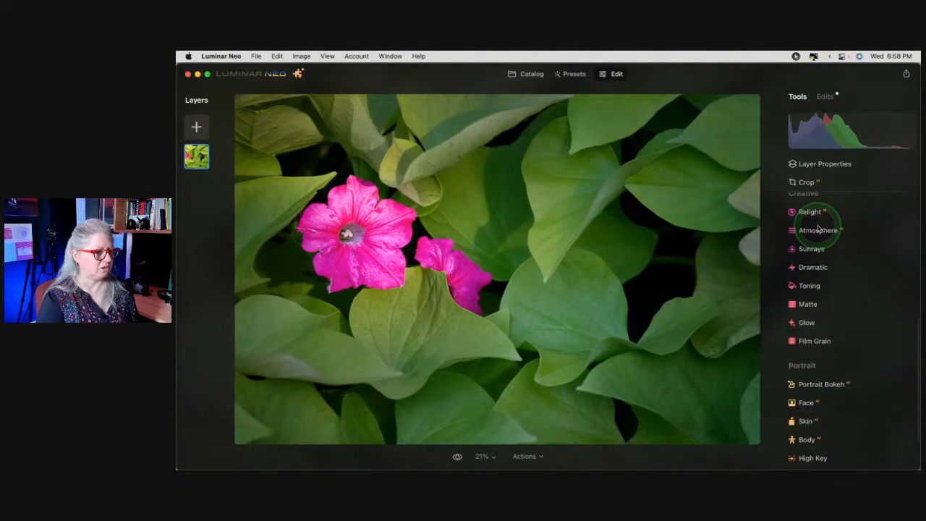
{"action": "left_click", "coordinate": [817, 304]}
{"action": "left_click_drag", "start_coordinate": [802, 320], "coordinate": [847, 320]}
{"action": "mouse_move", "coordinate": [802, 341]}
{"action": "left_mouse_down"}
{"action": "mouse_move", "coordinate": [874, 337]}
{"action": "mouse_move", "coordinate": [777, 337]}
{"action": "mouse_move", "coordinate": [817, 341]}
{"action": "left_mouse_up"}
{"action": "left_click_drag", "start_coordinate": [846, 320], "coordinate": [815, 341]}
{"action": "left_click_drag", "start_coordinate": [839, 384], "coordinate": [821, 384]}
Compare the photo with and without the Matte effect, and close the Matte settings.
{"action": "left_click", "coordinate": [888, 270]}
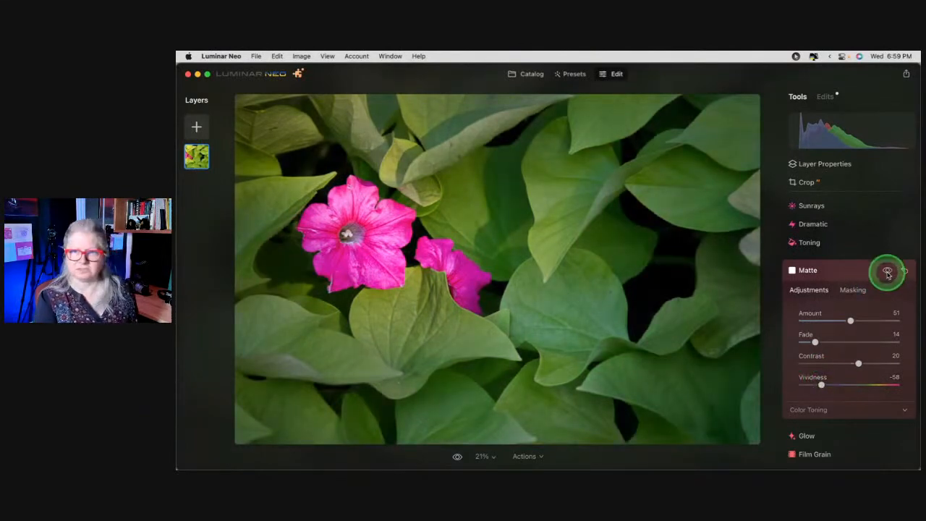
{"action": "left_click", "coordinate": [888, 271]}
{"action": "left_click", "coordinate": [888, 271]}
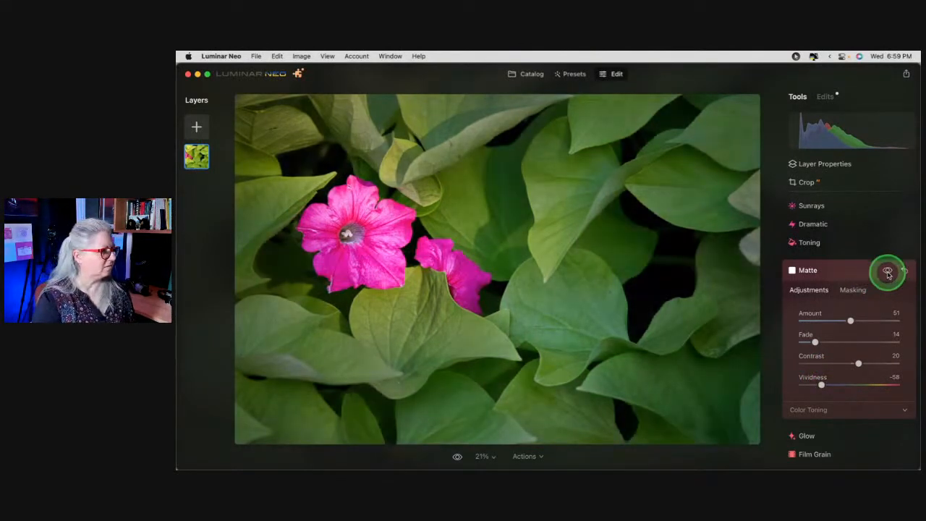
{"action": "left_click", "coordinate": [887, 272]}
{"action": "left_click", "coordinate": [886, 273]}
{"action": "left_click", "coordinate": [844, 270]}
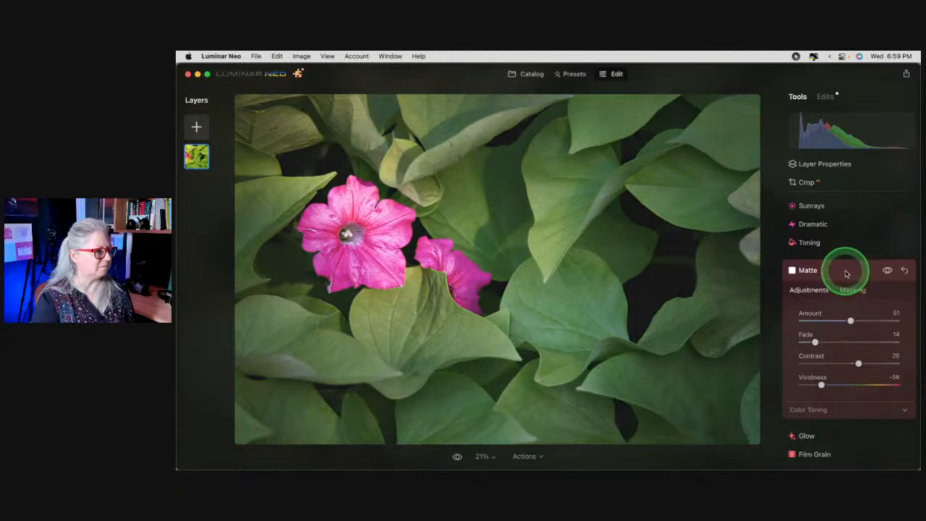
Apply the Mystical effect from the Favorites to the photo with Amount 53.
{"action": "scroll", "coordinate": [844, 273], "scroll_direction": "up", "scroll_amount": 10}
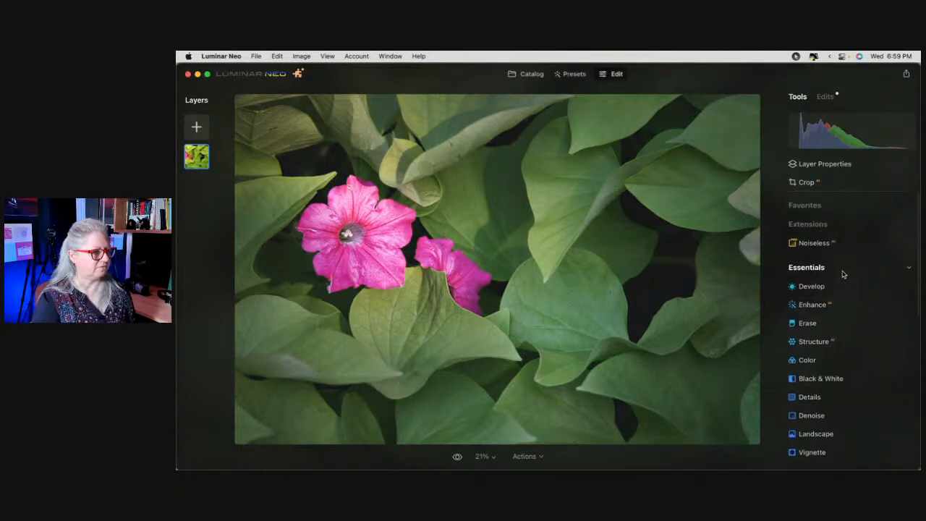
{"action": "left_click", "coordinate": [853, 288]}
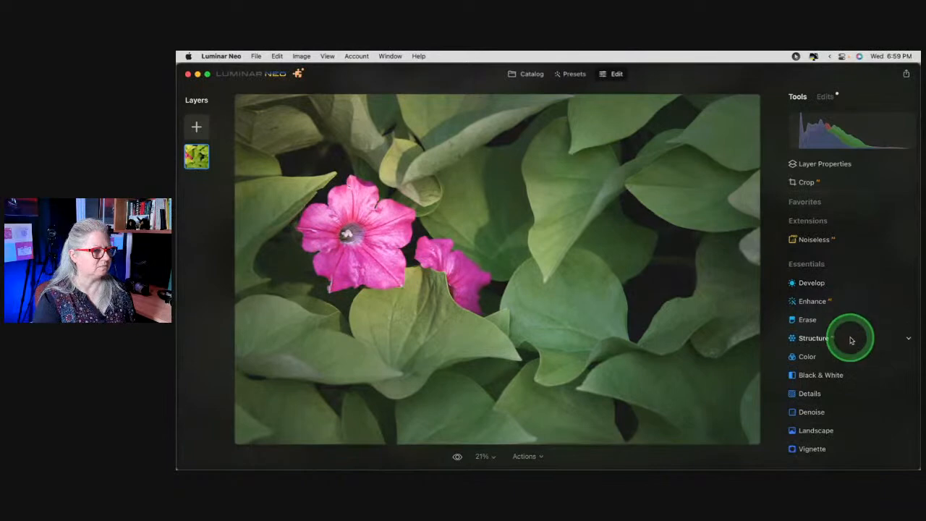
{"action": "left_click", "coordinate": [806, 201]}
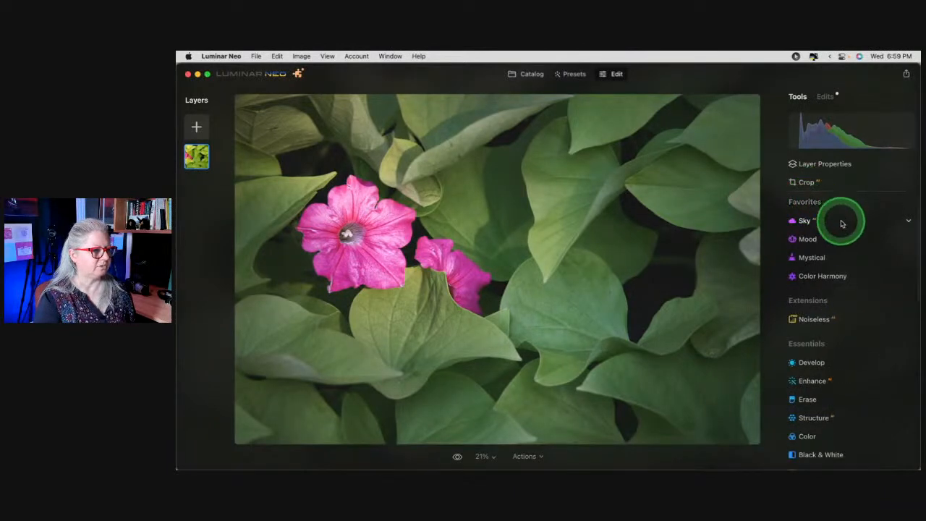
{"action": "left_click", "coordinate": [811, 258]}
{"action": "left_click_drag", "start_coordinate": [802, 309], "coordinate": [857, 311]}
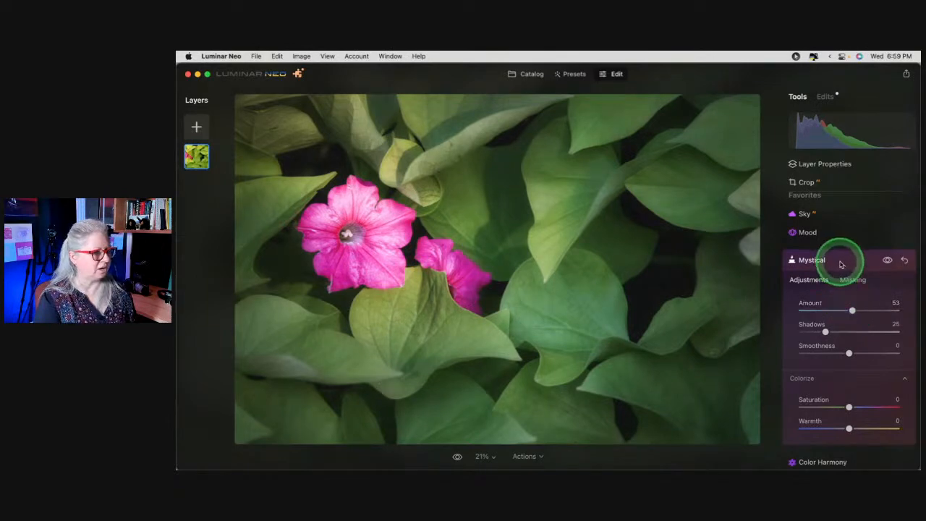
{"action": "left_click", "coordinate": [841, 264]}
Add a hard-edged vignette with Amount -100, Size 10, Roundness 79 and Feather -100.
{"action": "scroll", "coordinate": [837, 262], "scroll_direction": "down", "scroll_amount": 5}
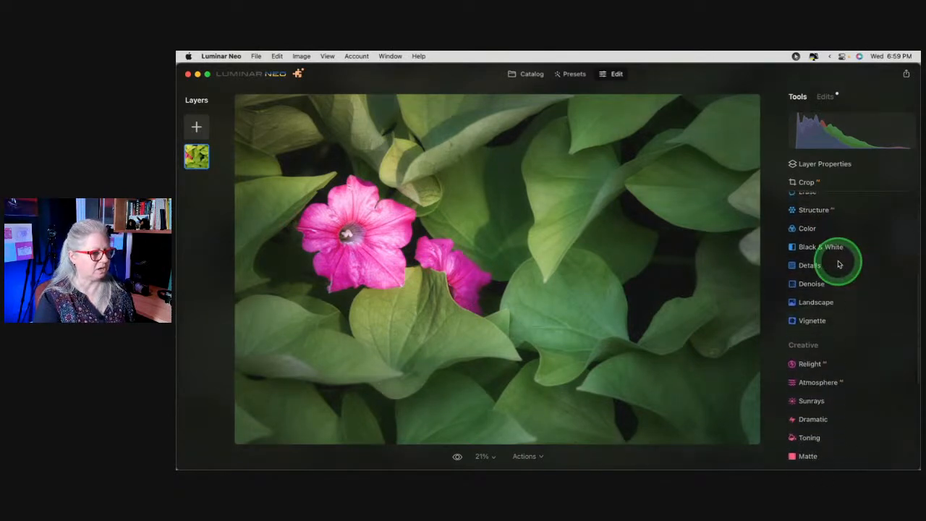
{"action": "left_click", "coordinate": [831, 324]}
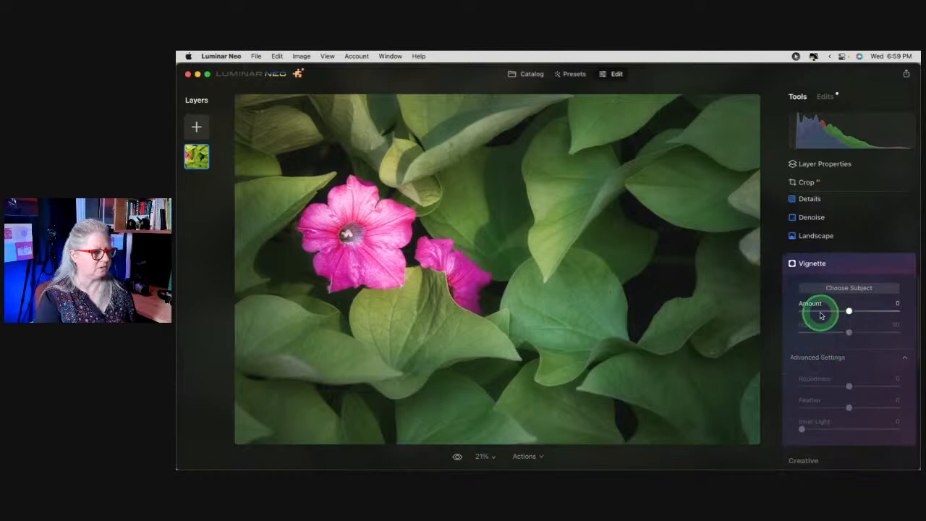
{"action": "left_click_drag", "start_coordinate": [820, 315], "coordinate": [802, 311]}
{"action": "left_click_drag", "start_coordinate": [818, 401], "coordinate": [752, 400]}
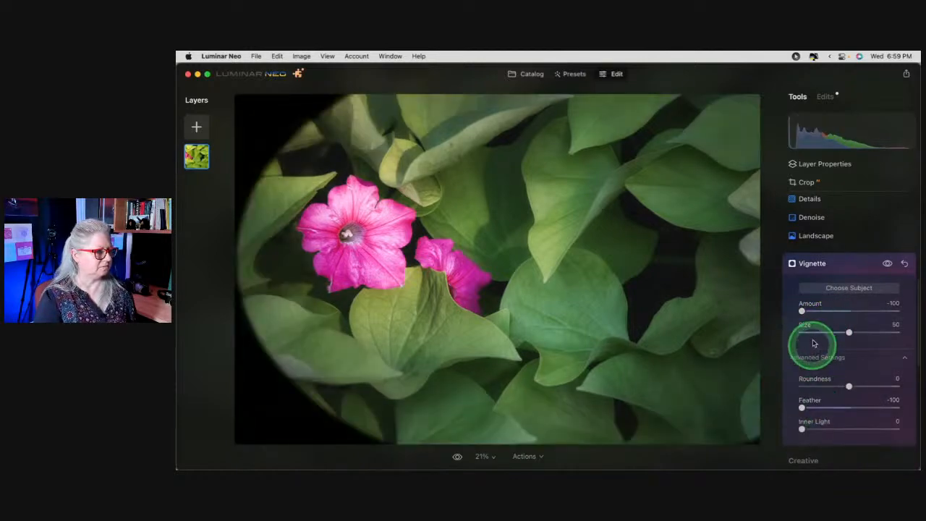
{"action": "left_click", "coordinate": [811, 332]}
{"action": "left_click_drag", "start_coordinate": [849, 385], "coordinate": [890, 387]}
Center the vignette between the two pink flowers and set its Size to 0 and Roundness to 42.
{"action": "left_click", "coordinate": [845, 290]}
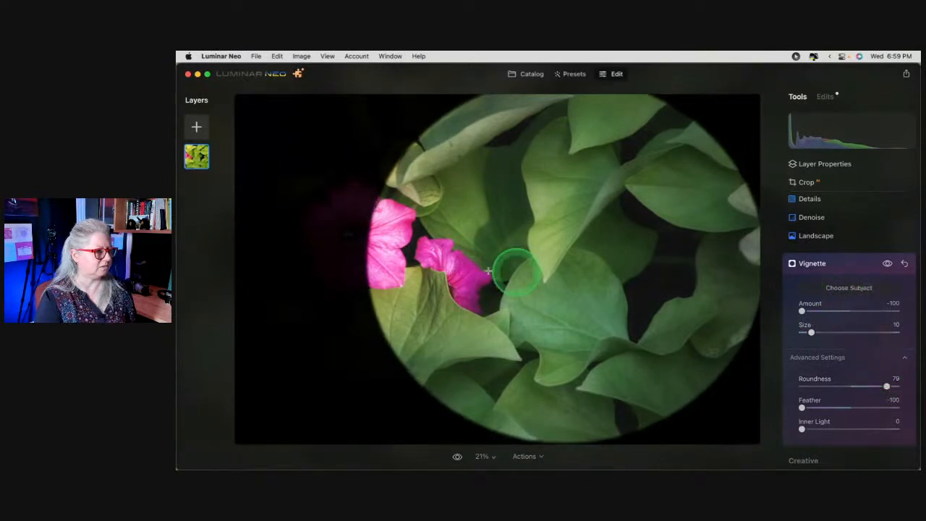
{"action": "left_click", "coordinate": [417, 254]}
{"action": "left_click", "coordinate": [780, 377]}
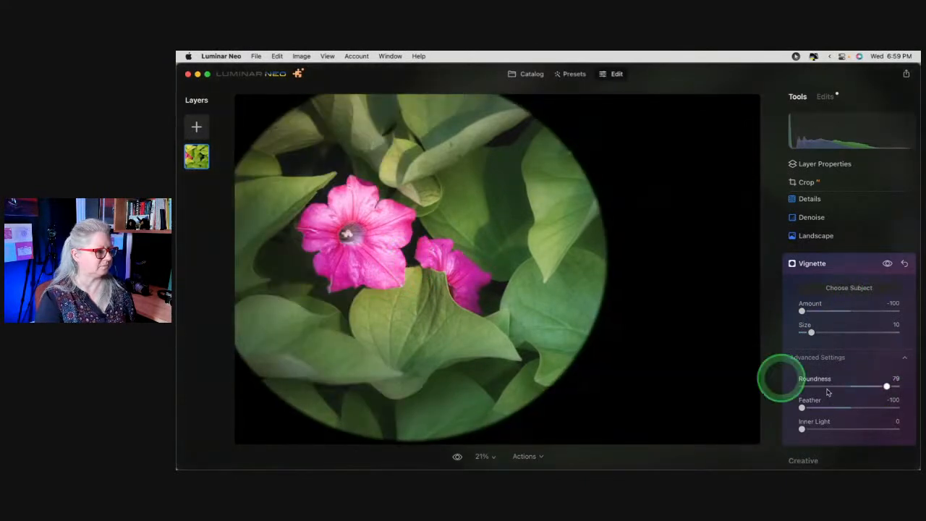
{"action": "left_click_drag", "start_coordinate": [811, 332], "coordinate": [790, 331]}
{"action": "left_click", "coordinate": [885, 386]}
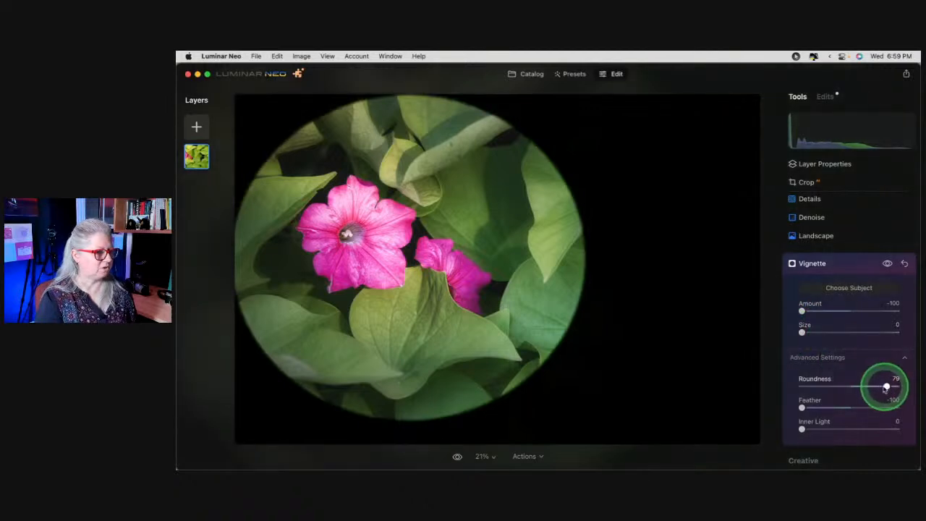
{"action": "left_click_drag", "start_coordinate": [886, 387], "coordinate": [871, 388]}
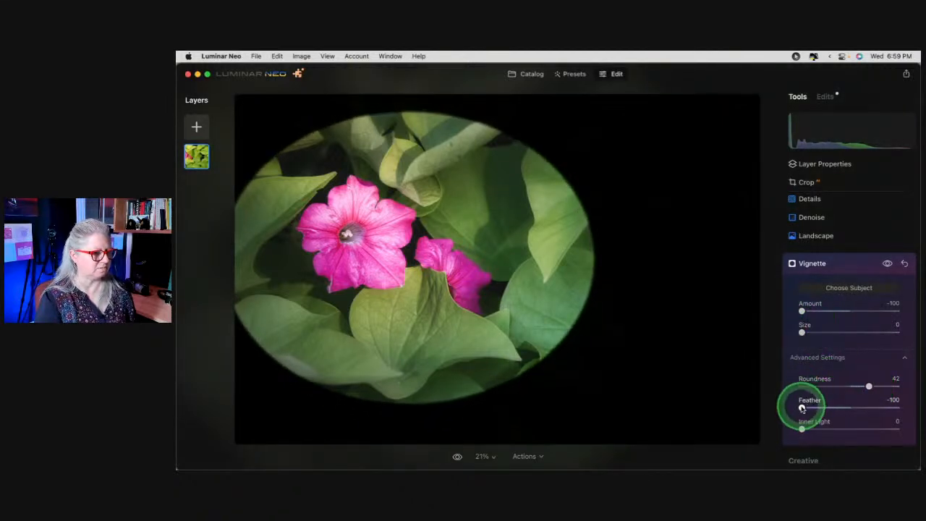
Soften the vignette with Feather 59 and Amount -66, and close its settings.
{"action": "left_click_drag", "start_coordinate": [802, 408], "coordinate": [877, 407]}
{"action": "mouse_move", "coordinate": [802, 311]}
{"action": "left_mouse_down"}
{"action": "mouse_move", "coordinate": [842, 308]}
{"action": "mouse_move", "coordinate": [819, 309]}
{"action": "left_mouse_up"}
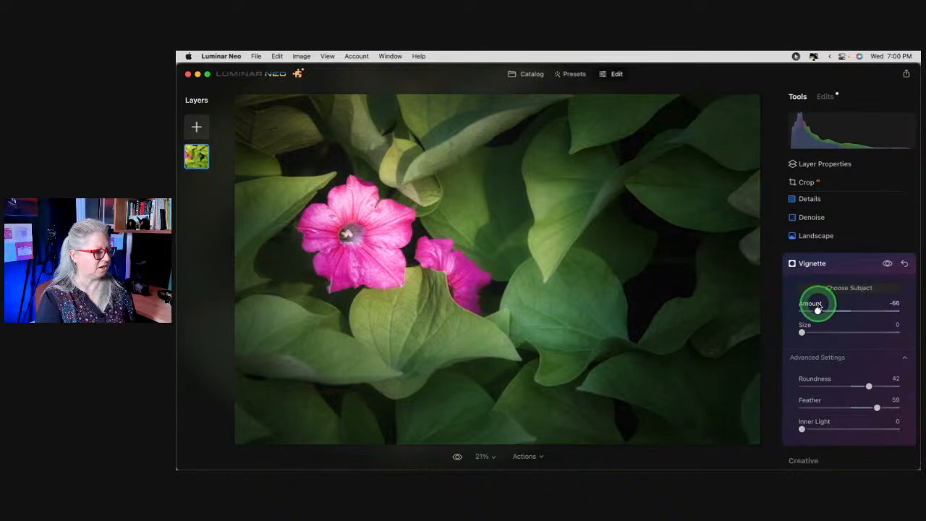
{"action": "left_click", "coordinate": [854, 266]}
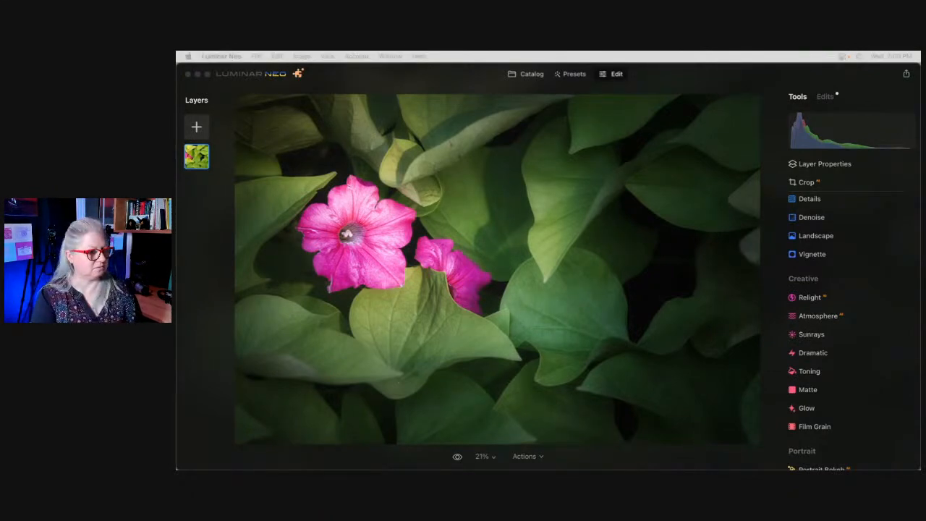
Compare the vignetted photo with its unedited original.
{"action": "left_click", "coordinate": [705, 83]}
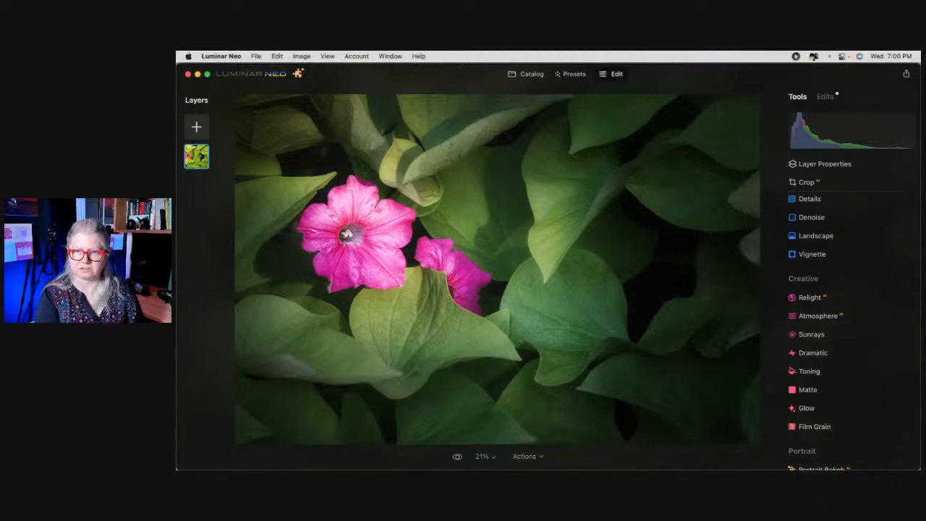
{"action": "key", "text": "backslash"}
{"action": "key", "text": "backslash"}
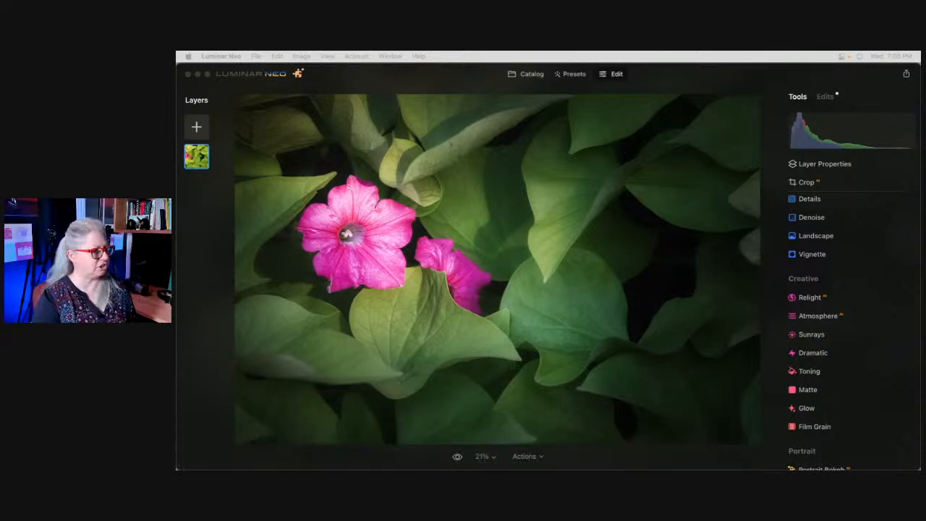
Switch to PDF Expert and review the Luminar default LUT samples and the Land of Freedom LUTs contact sheet.
{"action": "key", "text": "super+Tab"}
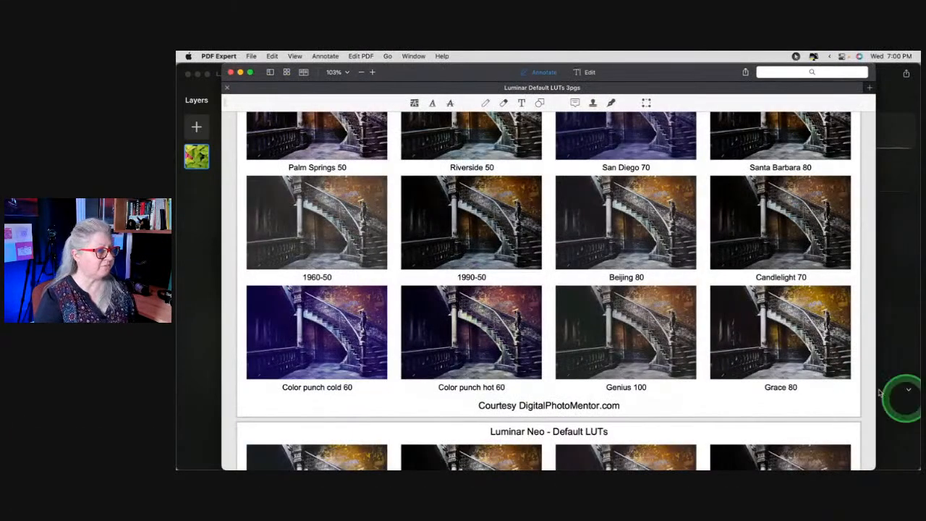
{"action": "scroll", "coordinate": [711, 311], "scroll_direction": "up", "scroll_amount": 3}
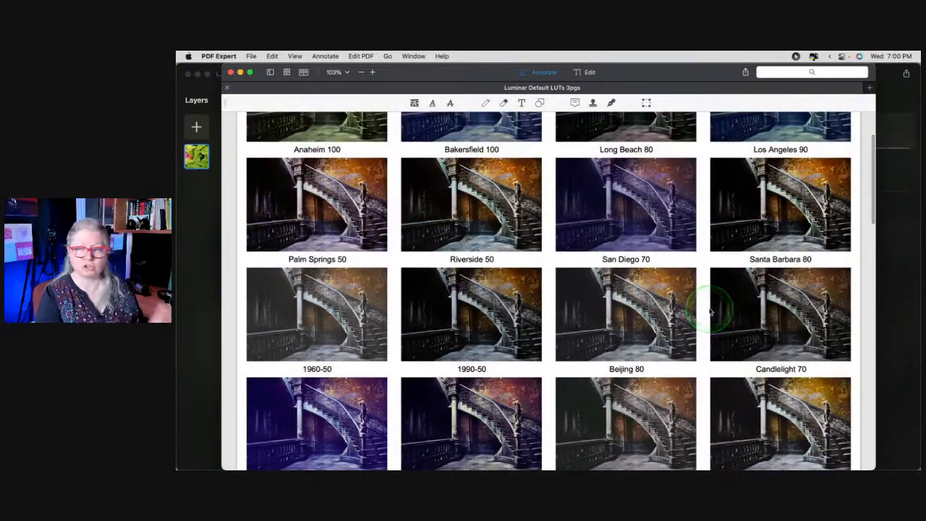
{"action": "scroll", "coordinate": [710, 311], "scroll_direction": "up", "scroll_amount": 3}
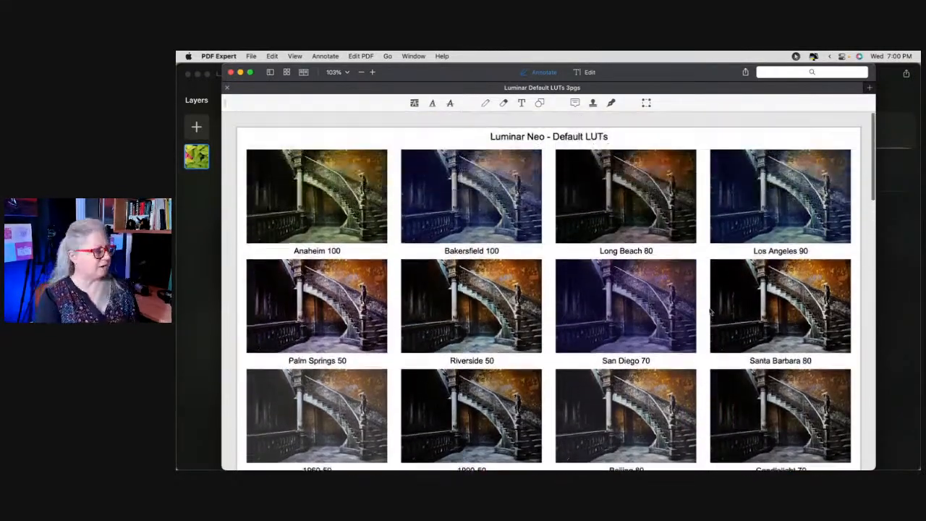
{"action": "scroll", "coordinate": [711, 312], "scroll_direction": "down", "scroll_amount": 1}
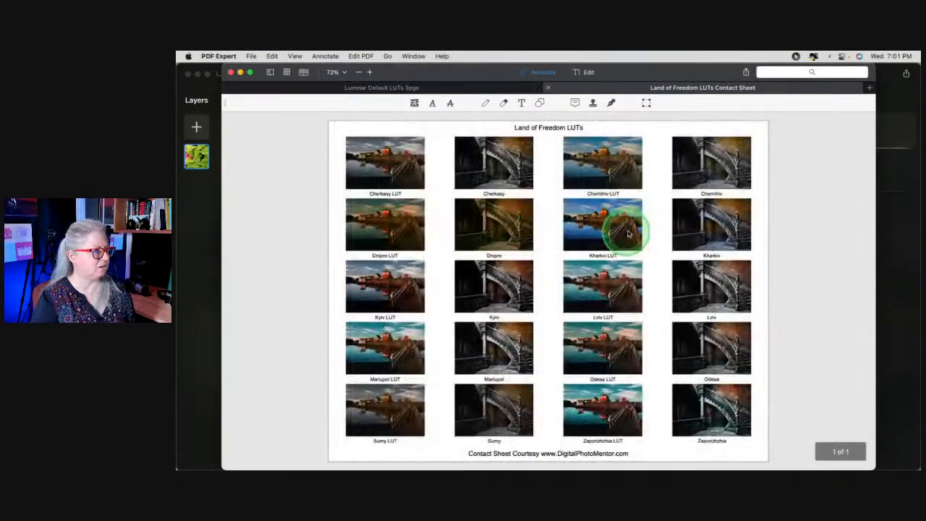
{"action": "double_click", "coordinate": [803, 214]}
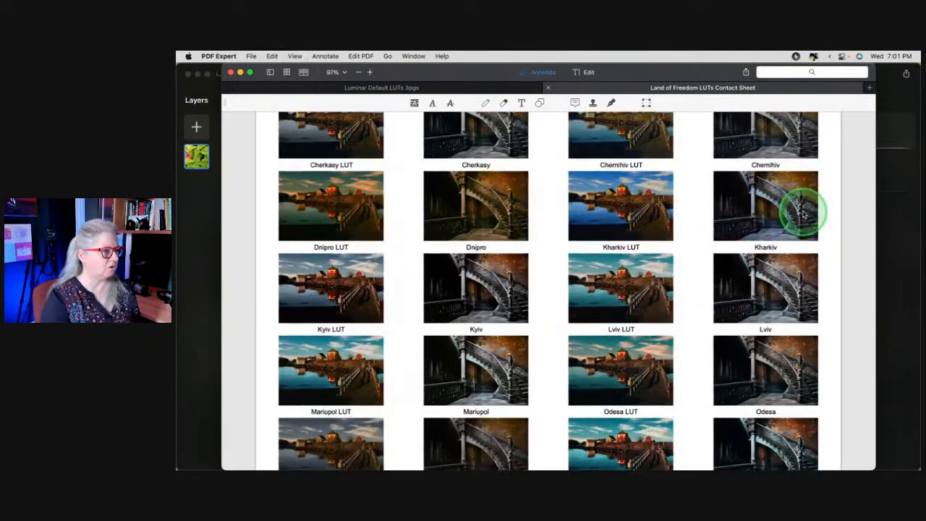
{"action": "scroll", "coordinate": [803, 214], "scroll_direction": "up", "scroll_amount": 2}
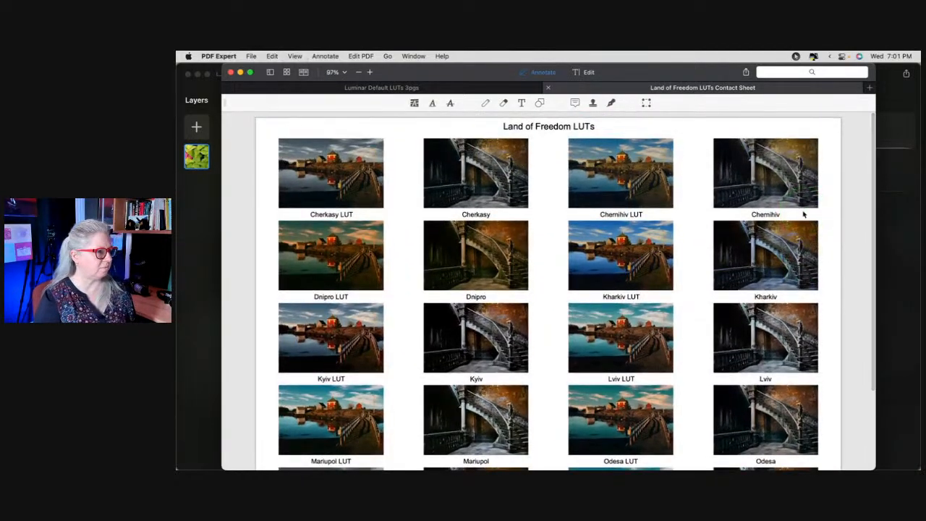
{"action": "left_click", "coordinate": [471, 89]}
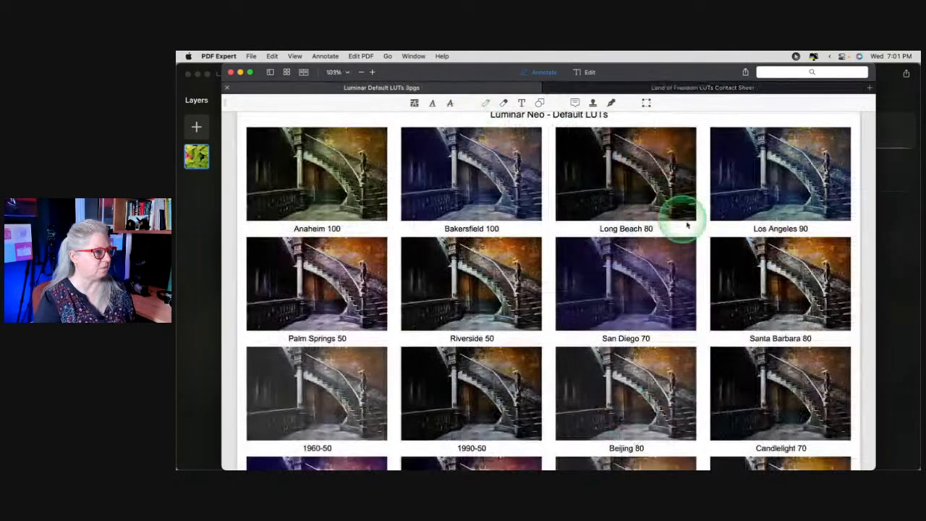
{"action": "scroll", "coordinate": [463, 178], "scroll_direction": "up", "scroll_amount": 1}
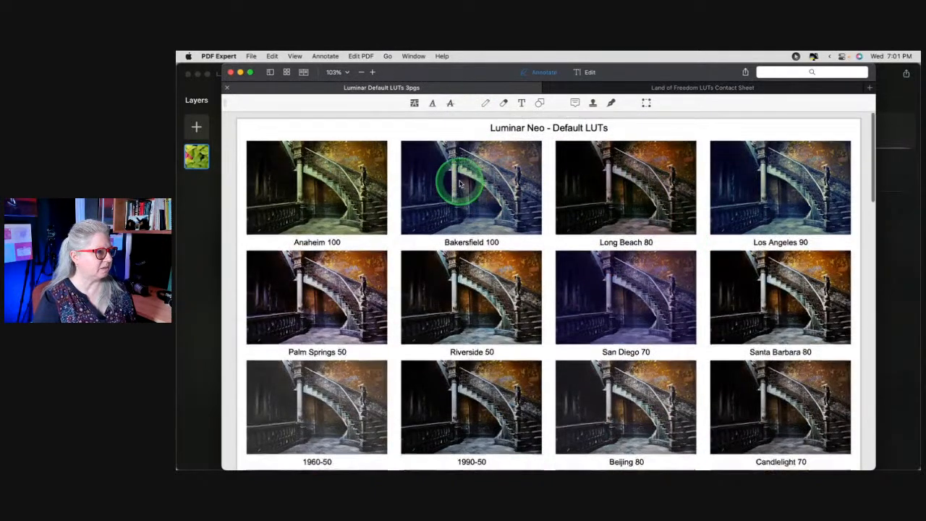
Return to Luminar Neo and apply the Bakersfield LUT in Mood with Amount 71, Contrast 24 and Saturation 0.
{"action": "left_click", "coordinate": [889, 98]}
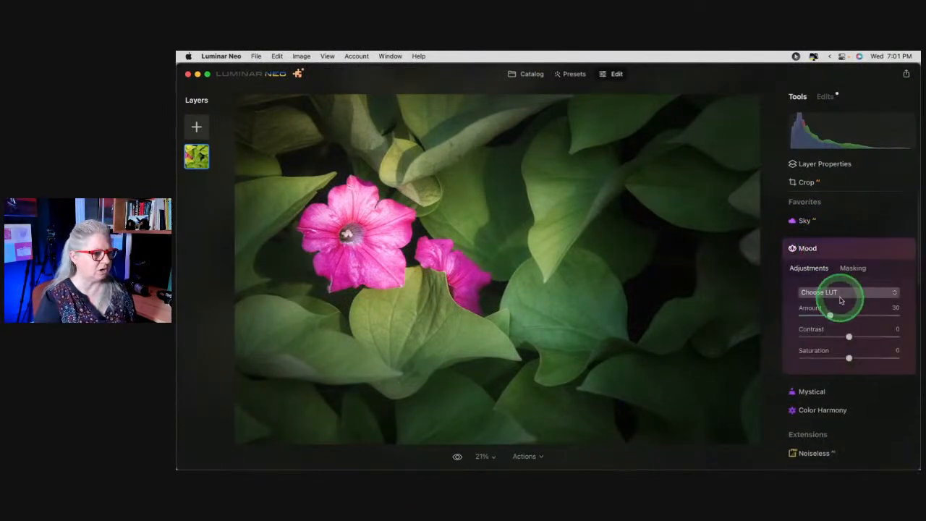
{"action": "left_click", "coordinate": [837, 291]}
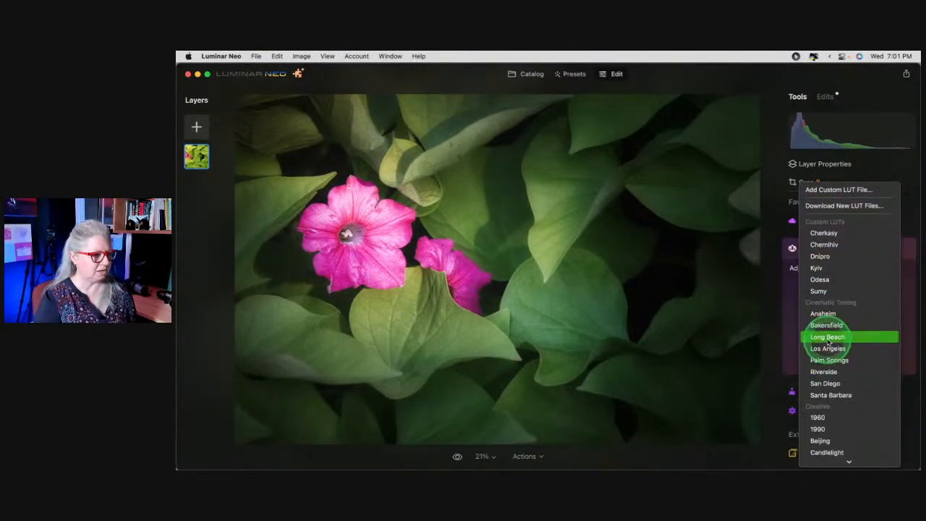
{"action": "left_click", "coordinate": [827, 327]}
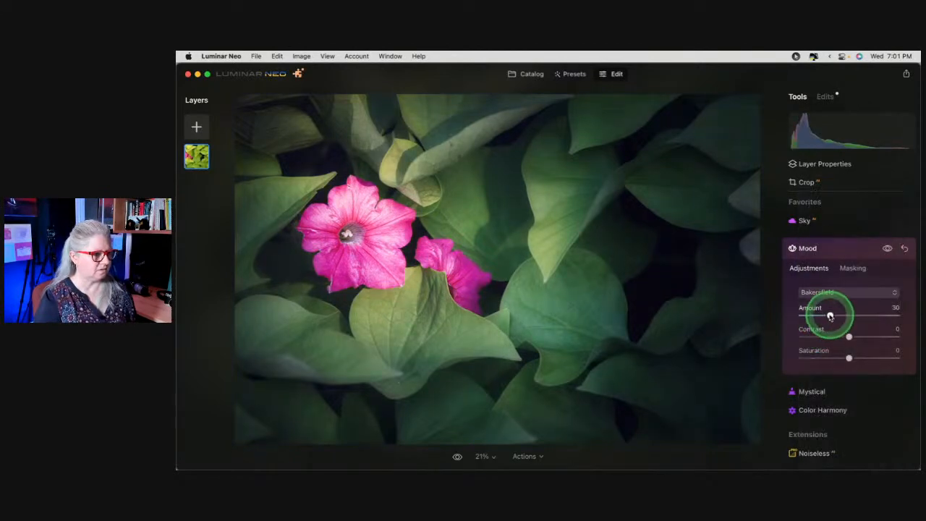
{"action": "left_click_drag", "start_coordinate": [830, 317], "coordinate": [859, 314]}
{"action": "left_click", "coordinate": [850, 359]}
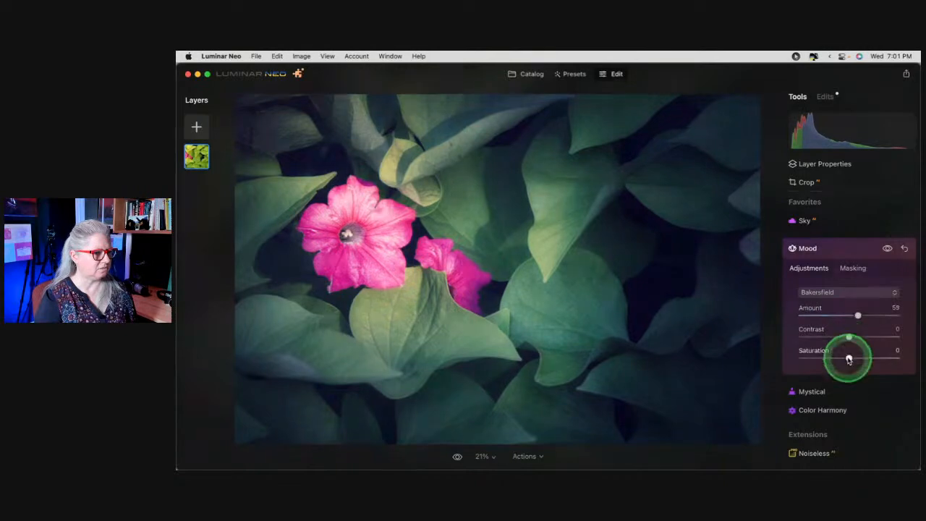
{"action": "left_click_drag", "start_coordinate": [850, 359], "coordinate": [860, 336]}
{"action": "double_click", "coordinate": [827, 359]}
{"action": "mouse_move", "coordinate": [858, 316]}
{"action": "left_mouse_down"}
{"action": "mouse_move", "coordinate": [869, 316]}
{"action": "mouse_move", "coordinate": [830, 316]}
{"action": "mouse_move", "coordinate": [869, 316]}
{"action": "left_mouse_up"}
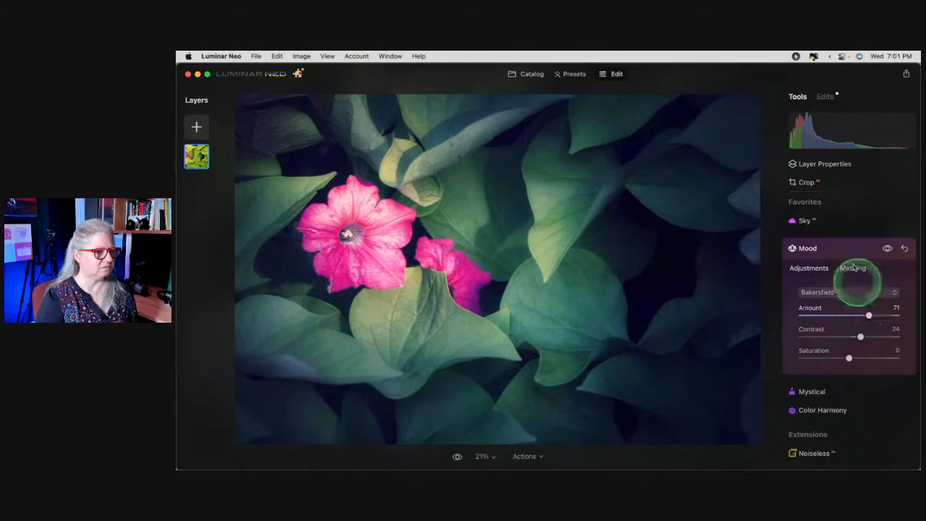
{"action": "left_click", "coordinate": [844, 246]}
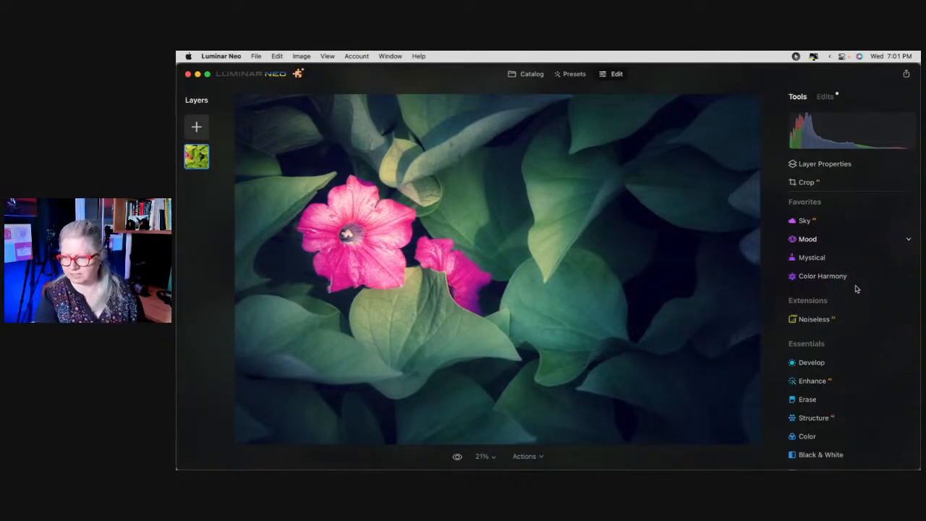
View the original photo to compare it with the finished Bakersfield look.
{"action": "left_click", "coordinate": [875, 290]}
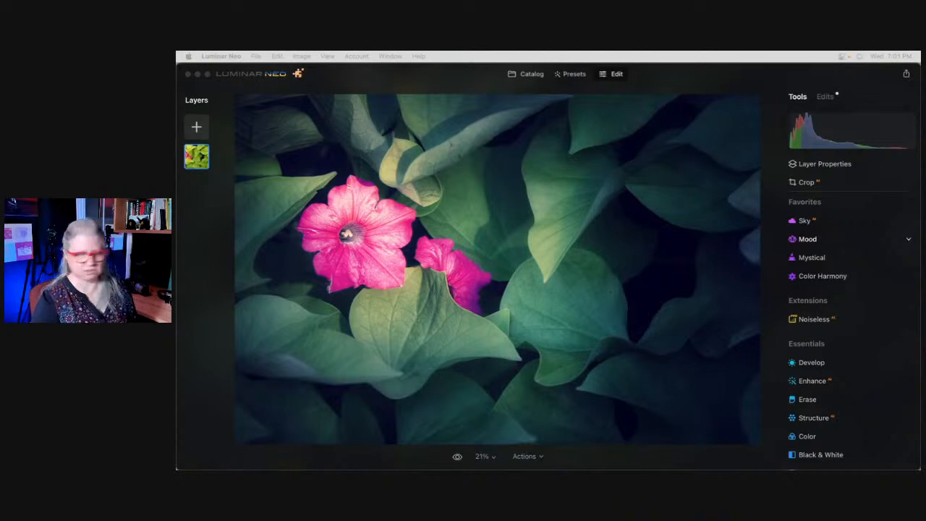
{"action": "left_click", "coordinate": [486, 56]}
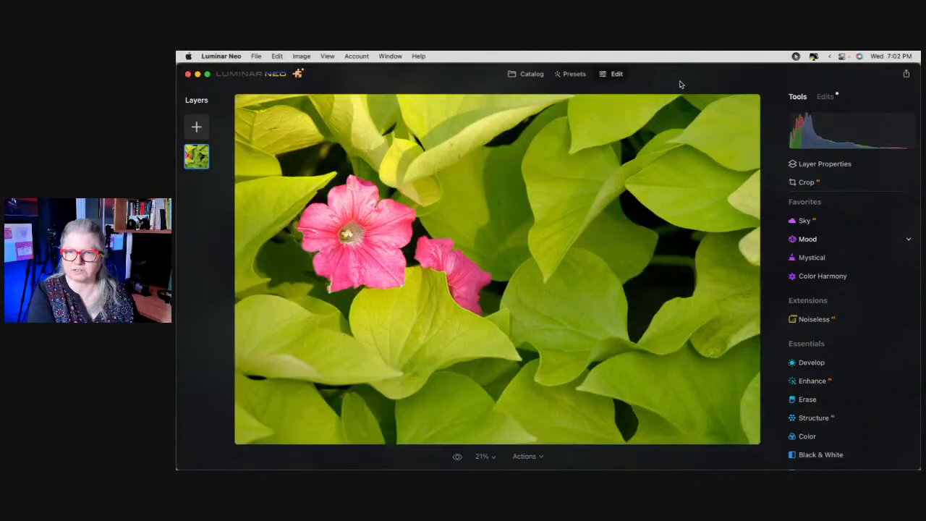
Compare the edited pink flower photo with its original version several times.
{"action": "key", "text": "backslash"}
{"action": "key", "text": "backslash"}
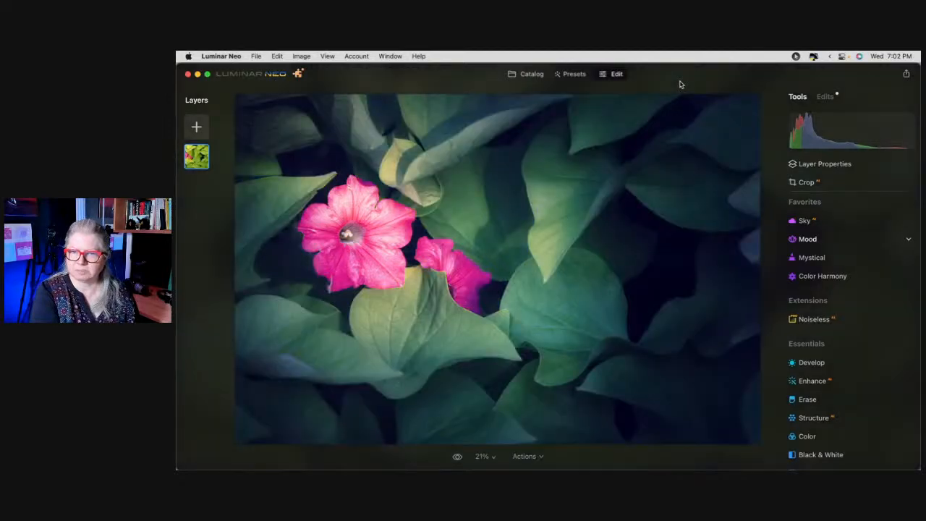
{"action": "key", "text": "backslash"}
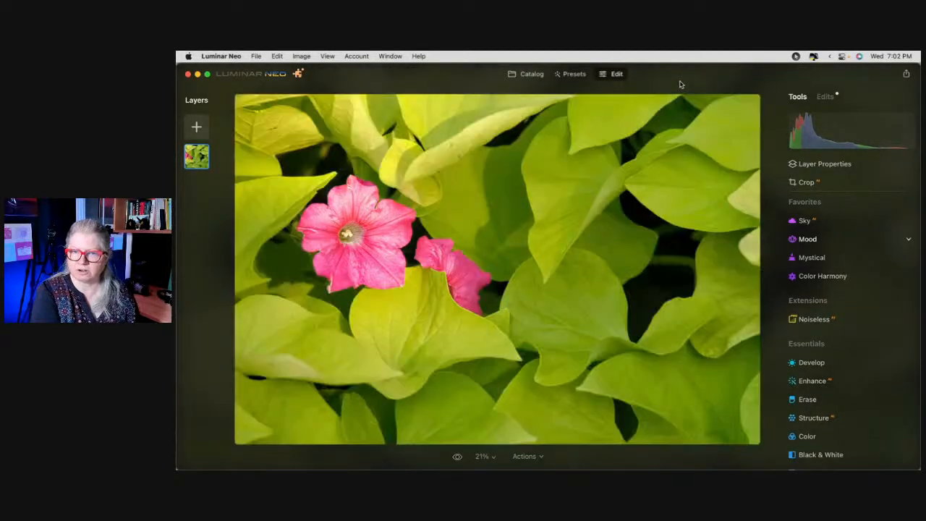
{"action": "key", "text": "backslash"}
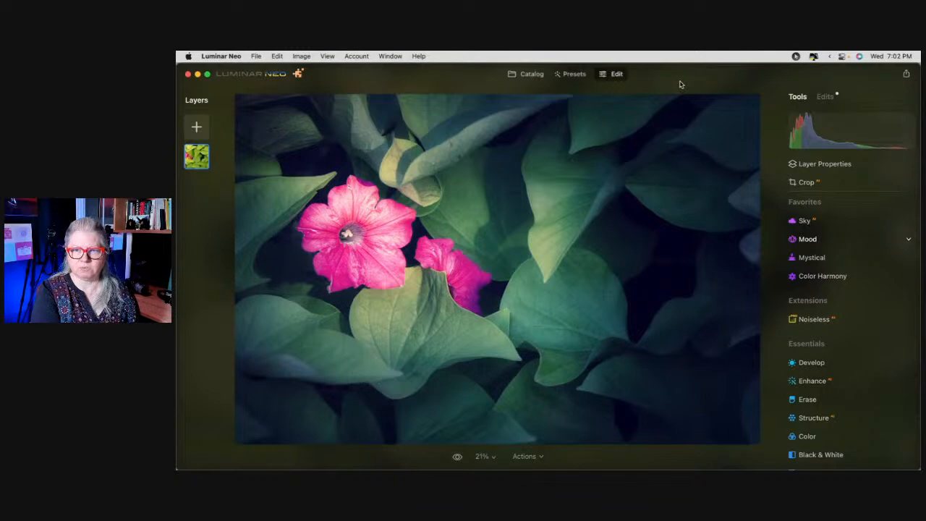
{"action": "key", "text": "backslash"}
{"action": "key", "text": "backslash"}
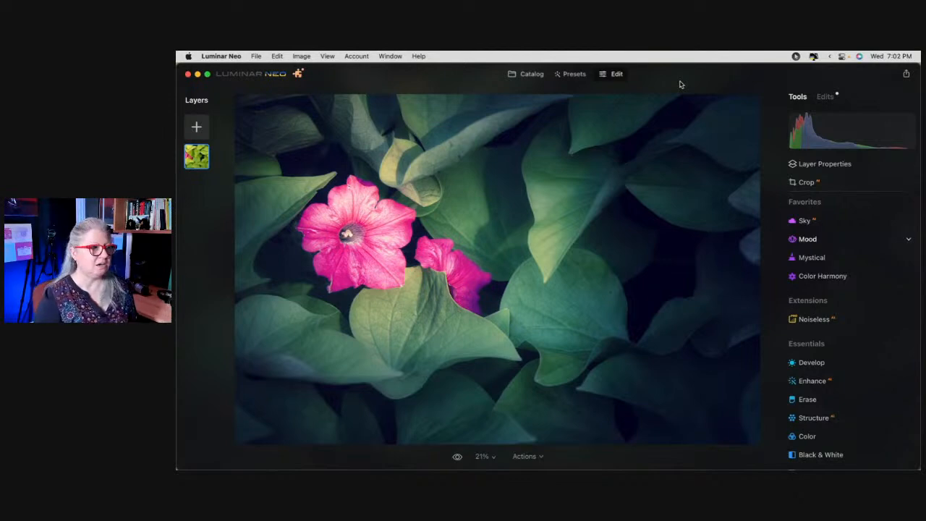
Go back to the catalog and reveal the mountain stream photo's file in Finder.
{"action": "left_click", "coordinate": [529, 75]}
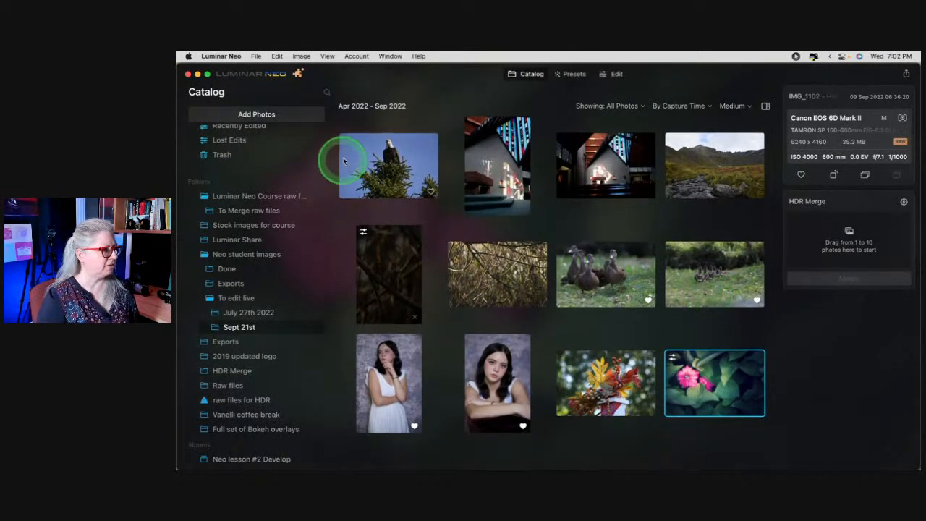
{"action": "left_click", "coordinate": [365, 168]}
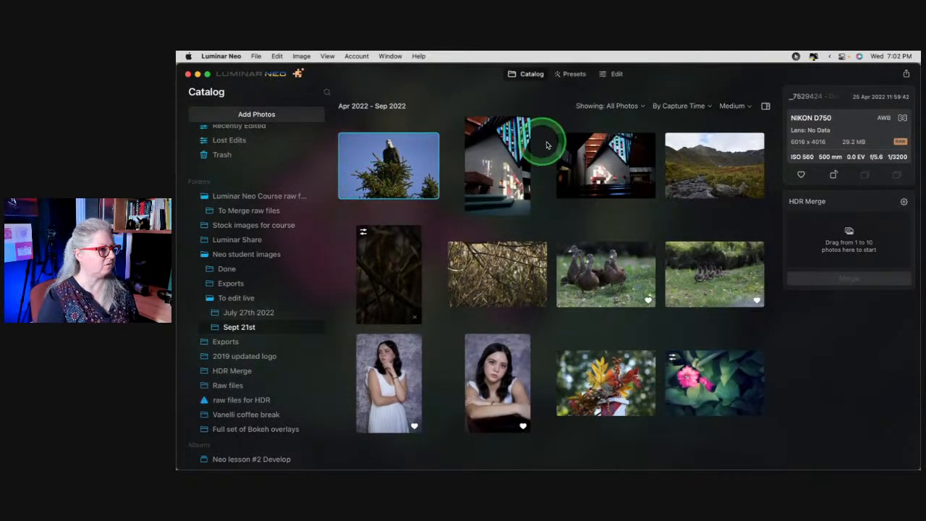
{"action": "left_click", "coordinate": [712, 161]}
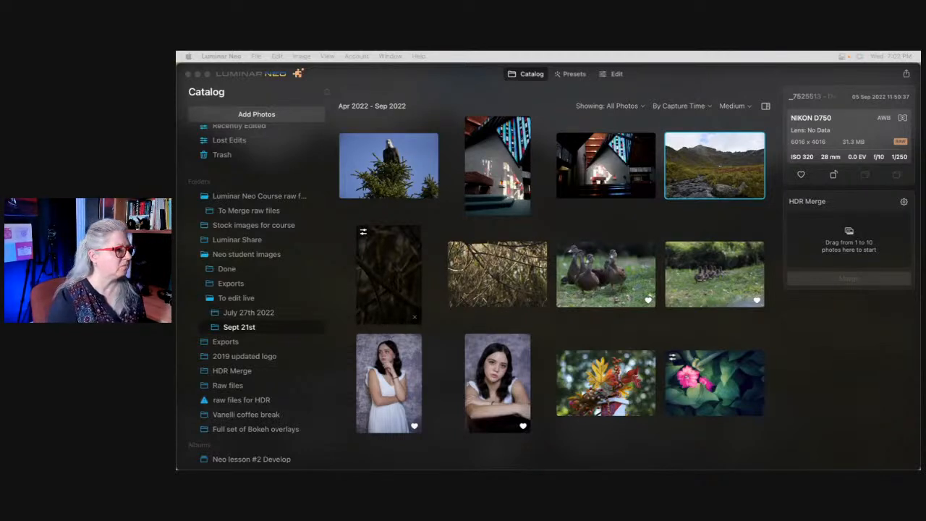
{"action": "right_click", "coordinate": [702, 177]}
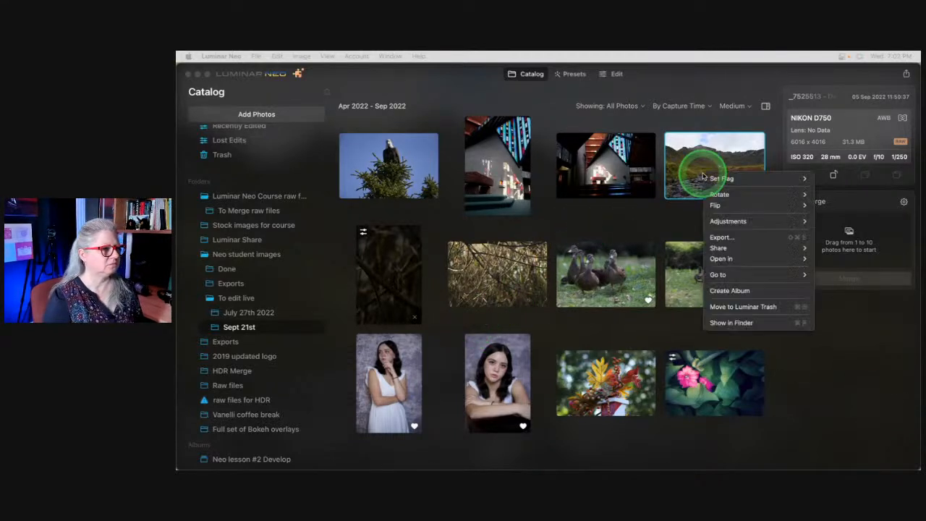
{"action": "left_click", "coordinate": [723, 322]}
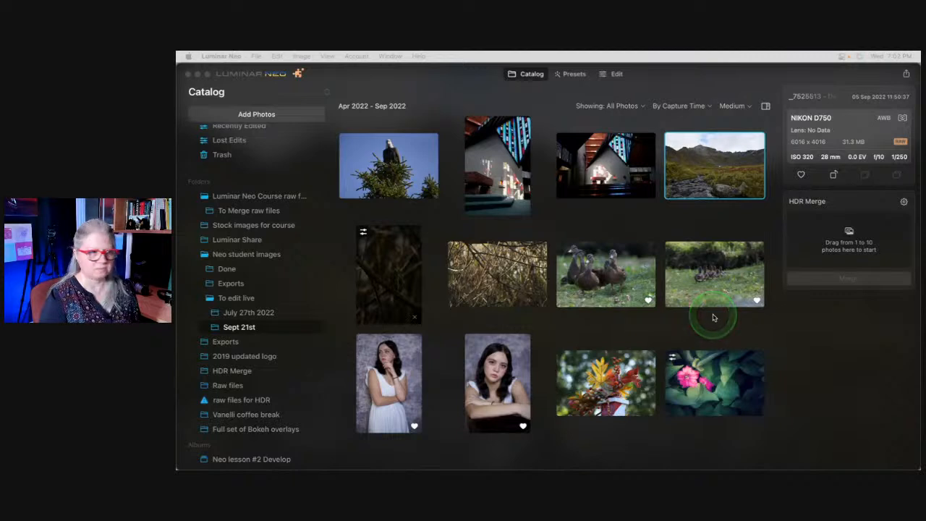
{"action": "left_click", "coordinate": [717, 170]}
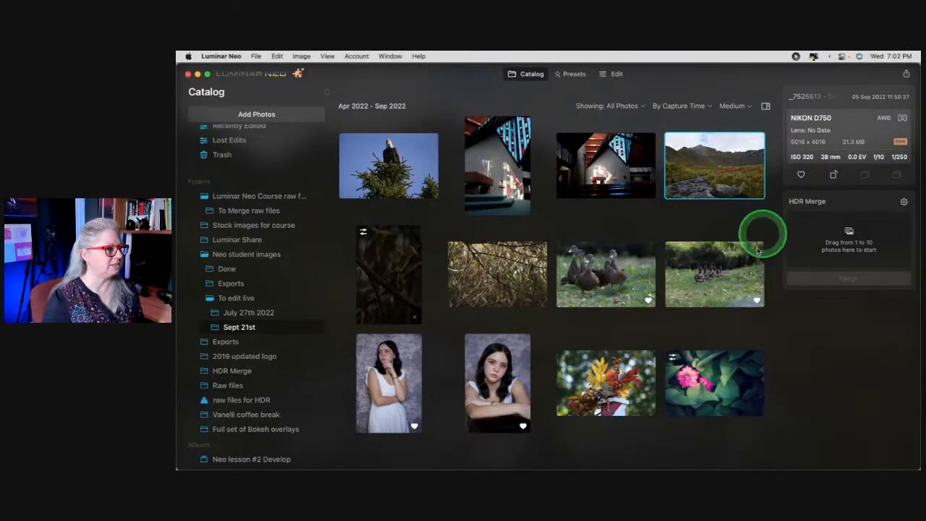
View the mountain stream photo in the editor, then return to the catalog and run HDR Merge on that single photo.
{"action": "left_click", "coordinate": [615, 74]}
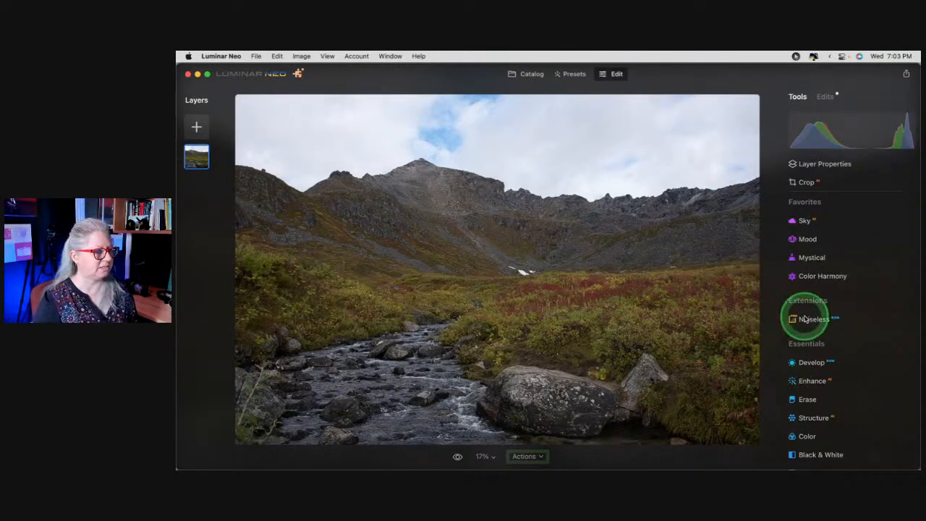
{"action": "left_click", "coordinate": [532, 74]}
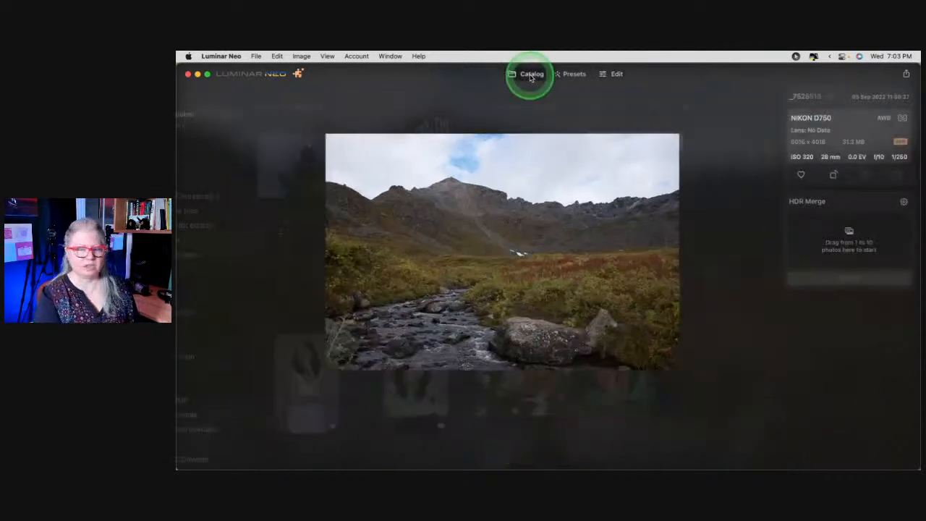
{"action": "left_click", "coordinate": [660, 190]}
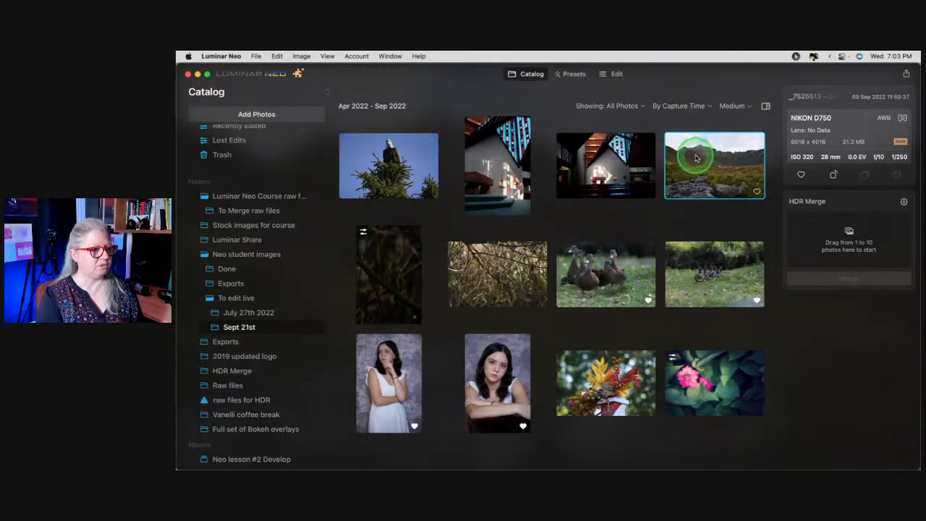
{"action": "left_click_drag", "start_coordinate": [694, 155], "coordinate": [839, 239]}
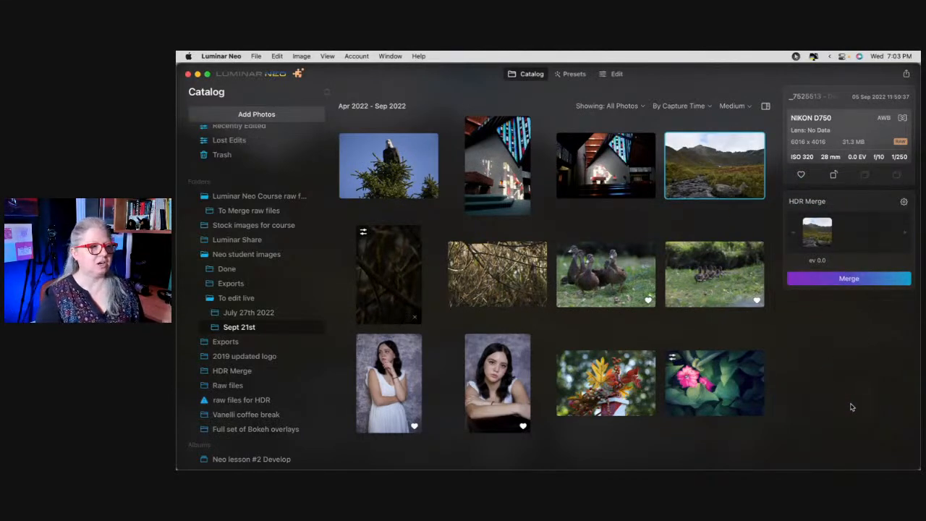
{"action": "left_click", "coordinate": [847, 289]}
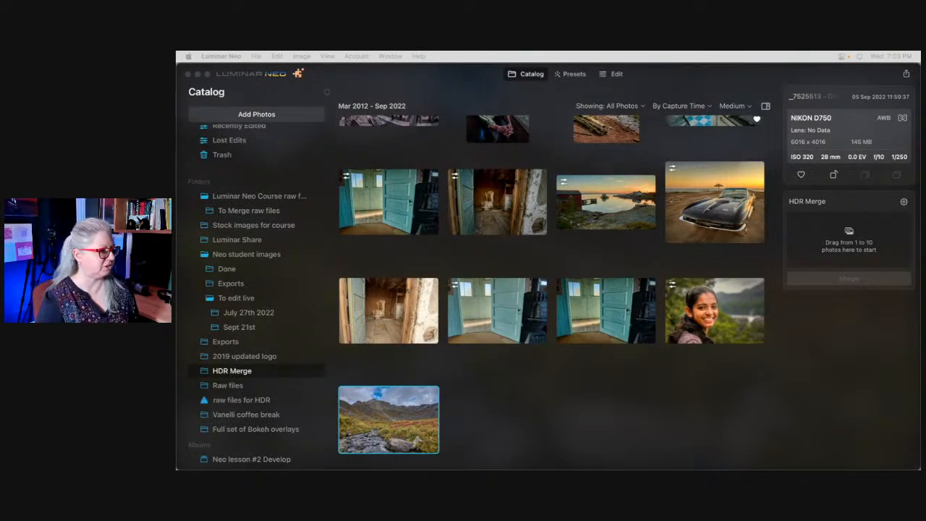
Open the merged mountain stream photo for editing and remove its dust spots with the Erase tool.
{"action": "left_click", "coordinate": [541, 405]}
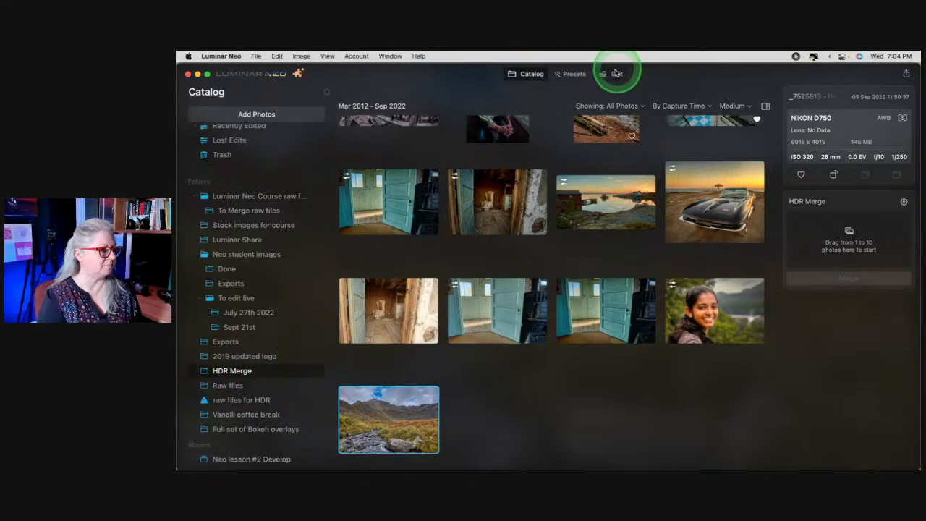
{"action": "left_click", "coordinate": [615, 73]}
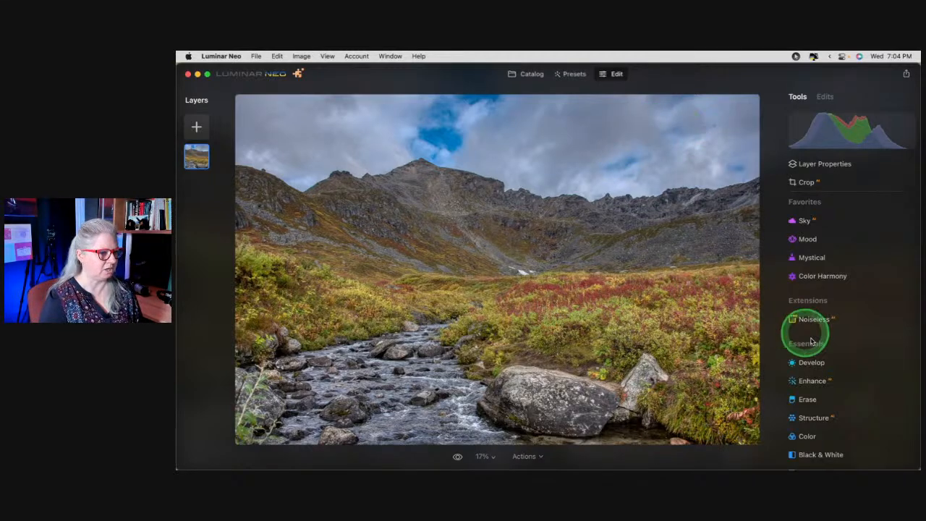
{"action": "left_click", "coordinate": [820, 393]}
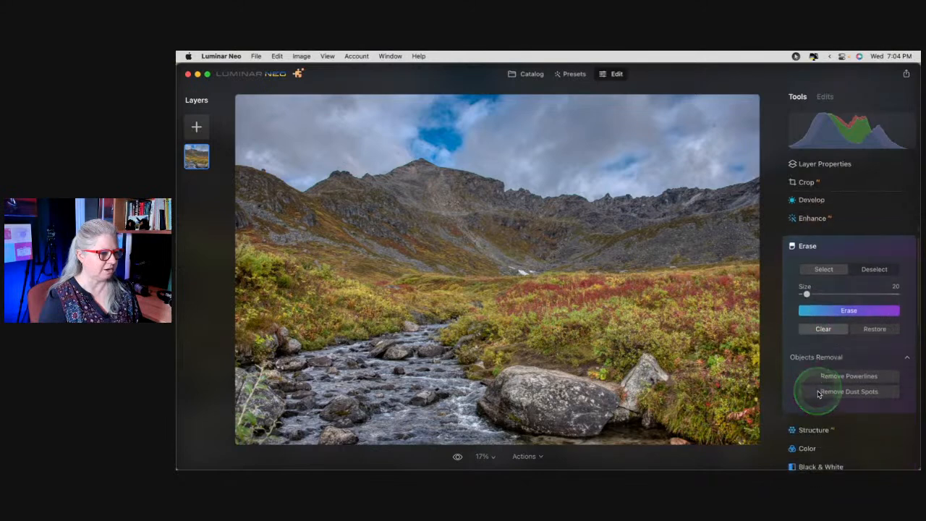
{"action": "left_click", "coordinate": [848, 373]}
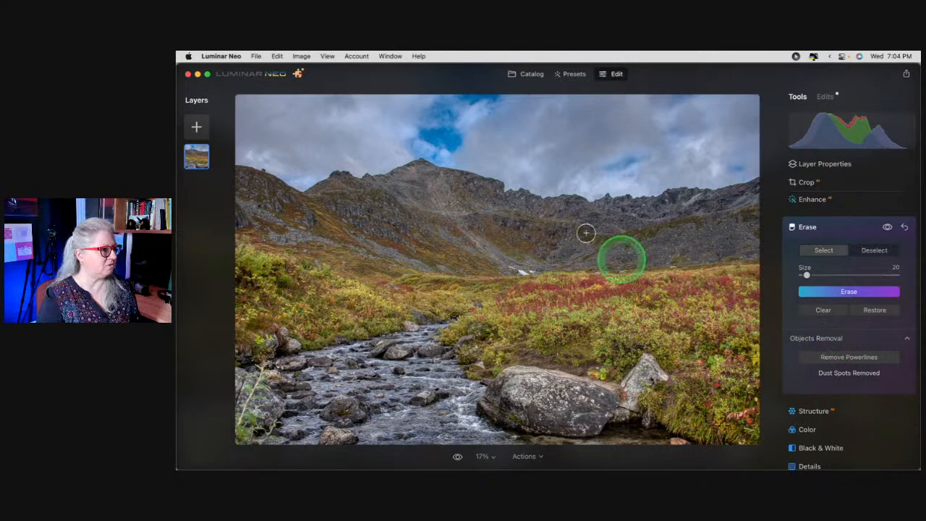
{"action": "left_click", "coordinate": [841, 230]}
{"action": "scroll", "coordinate": [844, 323], "scroll_direction": "up", "scroll_amount": 5}
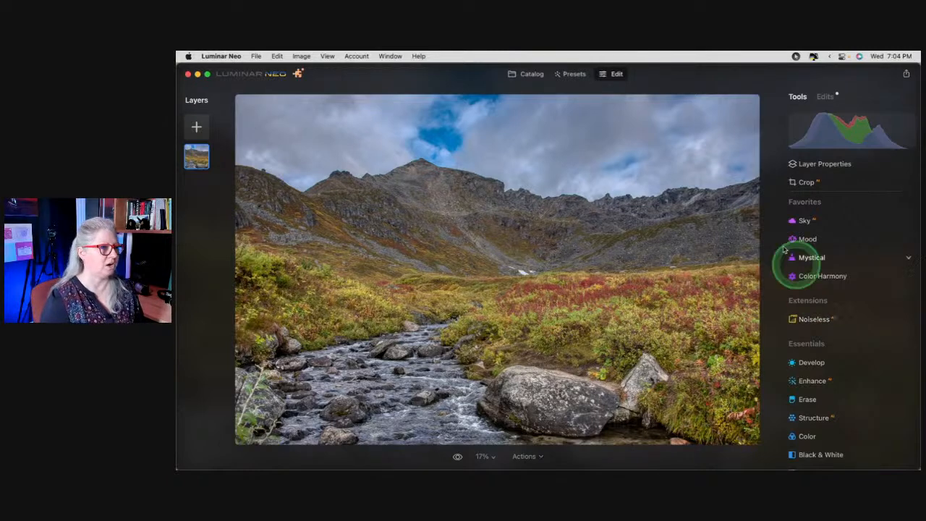
Try the Sunset preset from the Easy Landscapes collection on the mountain stream photo.
{"action": "left_click", "coordinate": [572, 74]}
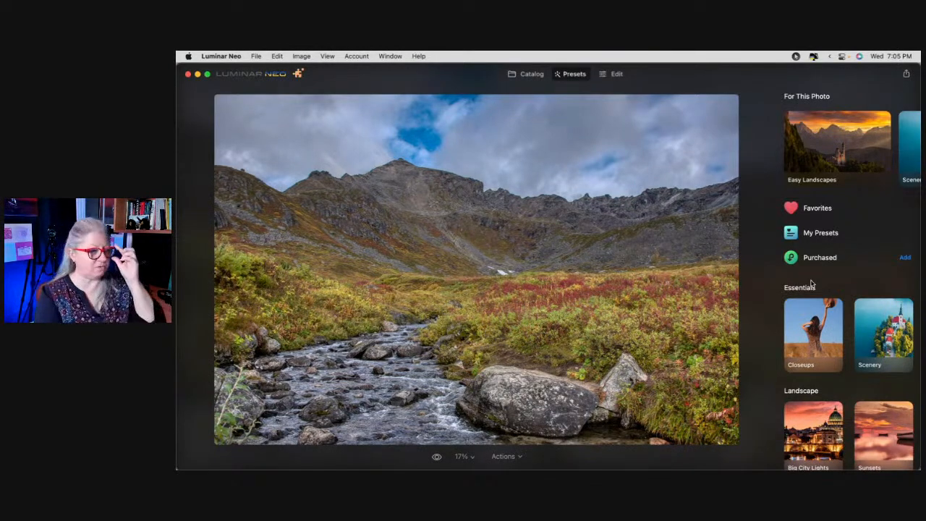
{"action": "left_click", "coordinate": [810, 137]}
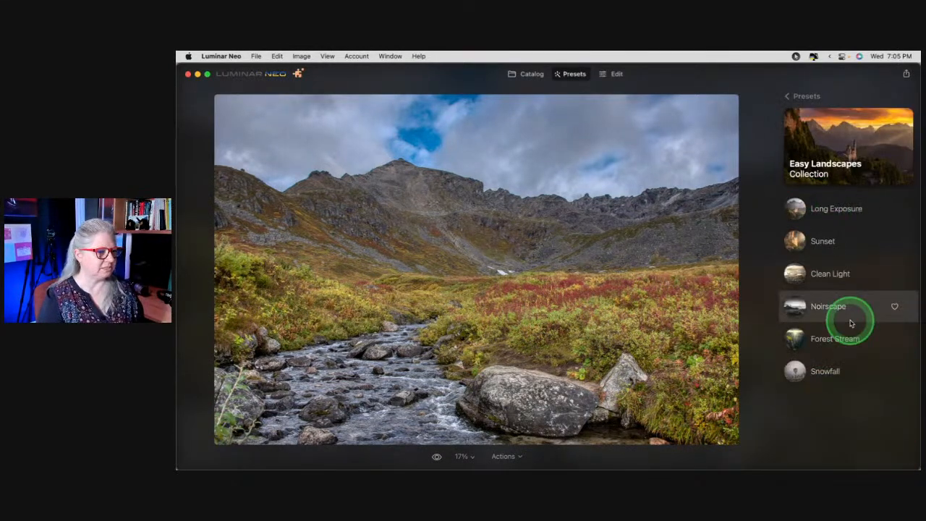
{"action": "left_click", "coordinate": [828, 235]}
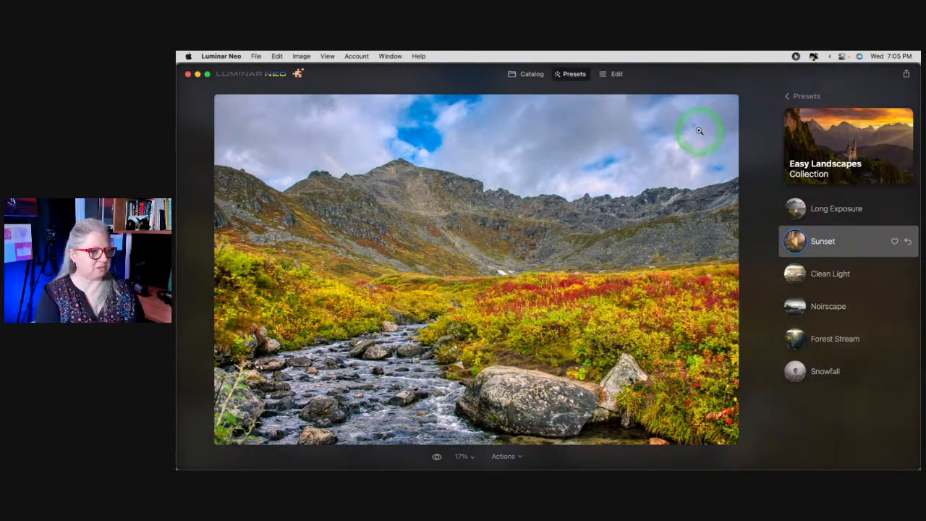
Try the Forest Stream preset and inspect the stream and rocks at 100%.
{"action": "left_click", "coordinate": [842, 332]}
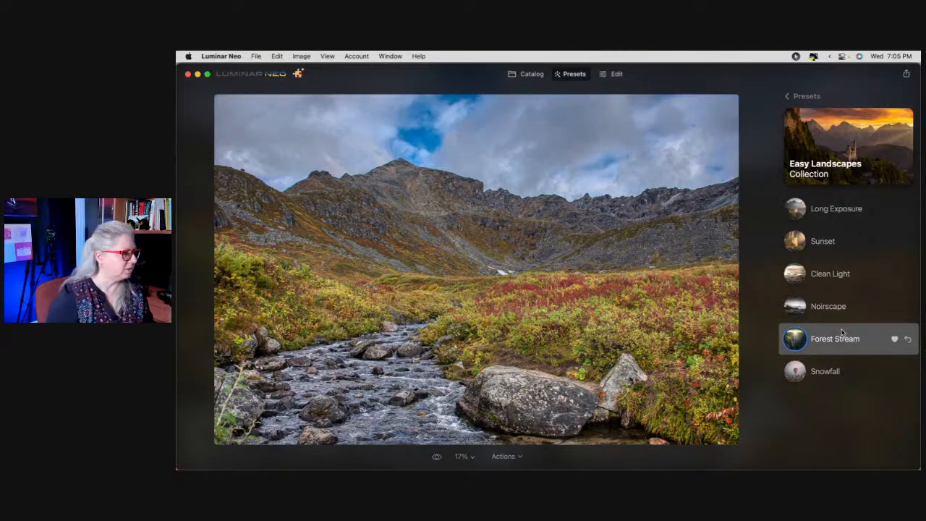
{"action": "left_click", "coordinate": [396, 357]}
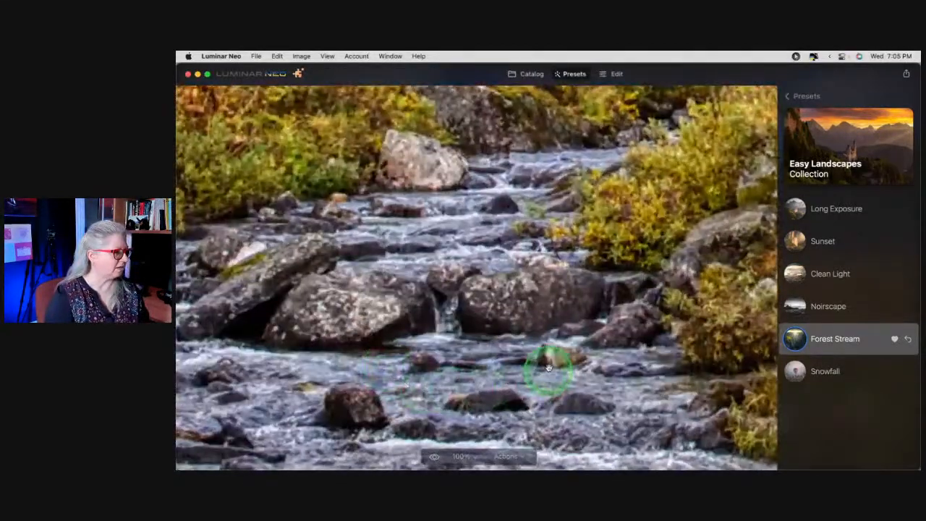
{"action": "scroll", "coordinate": [554, 357], "scroll_direction": "down", "scroll_amount": 3}
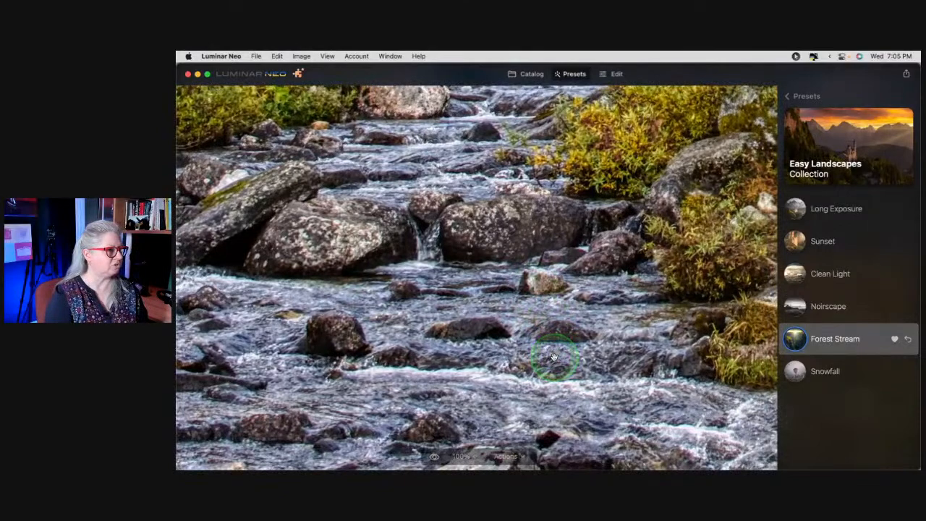
{"action": "scroll", "coordinate": [554, 358], "scroll_direction": "up", "scroll_amount": 10}
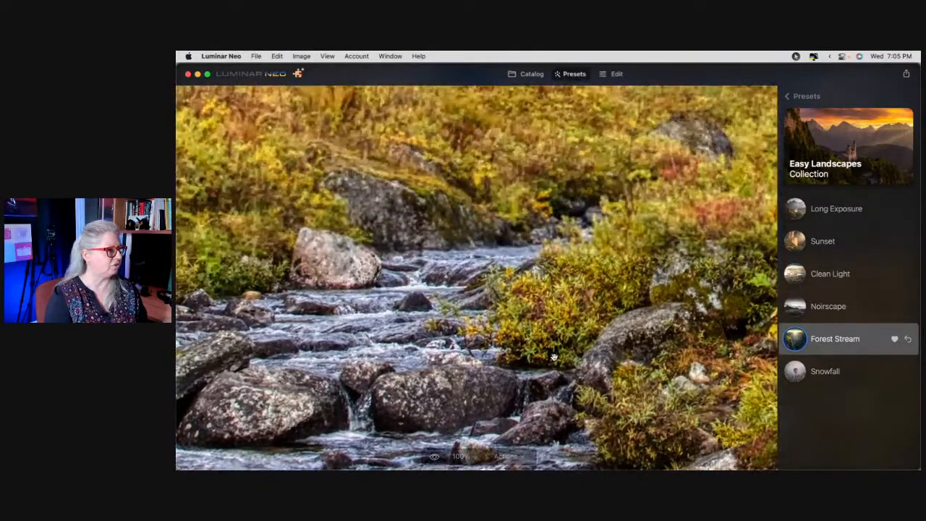
{"action": "scroll", "coordinate": [553, 357], "scroll_direction": "up", "scroll_amount": 5}
{"action": "left_click", "coordinate": [553, 356]}
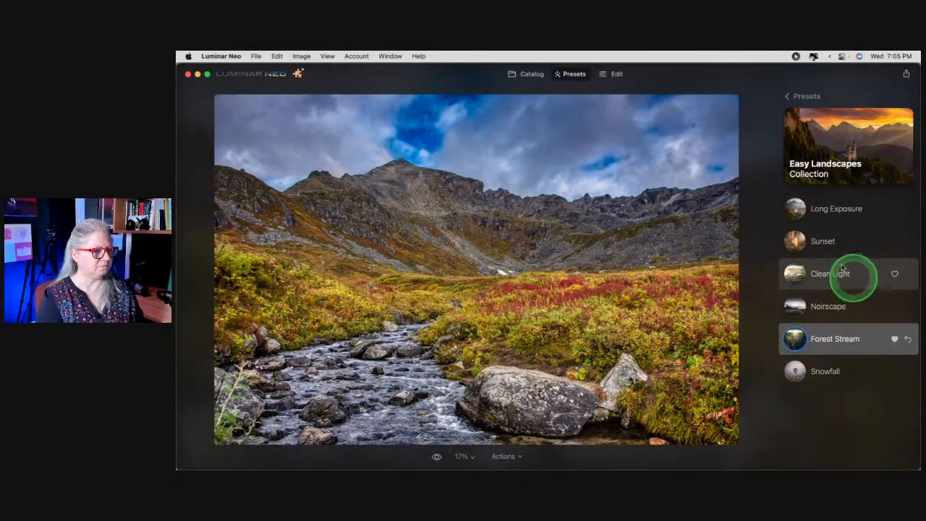
Try the Clear Skies and Fast Fix presets from the Scenery collection.
{"action": "left_click", "coordinate": [791, 96]}
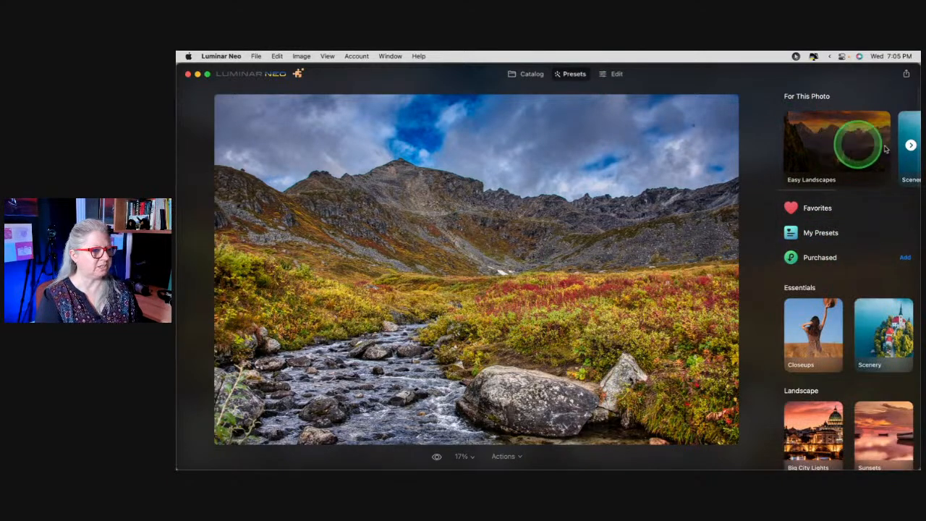
{"action": "left_click", "coordinate": [912, 144]}
{"action": "left_click", "coordinate": [850, 149]}
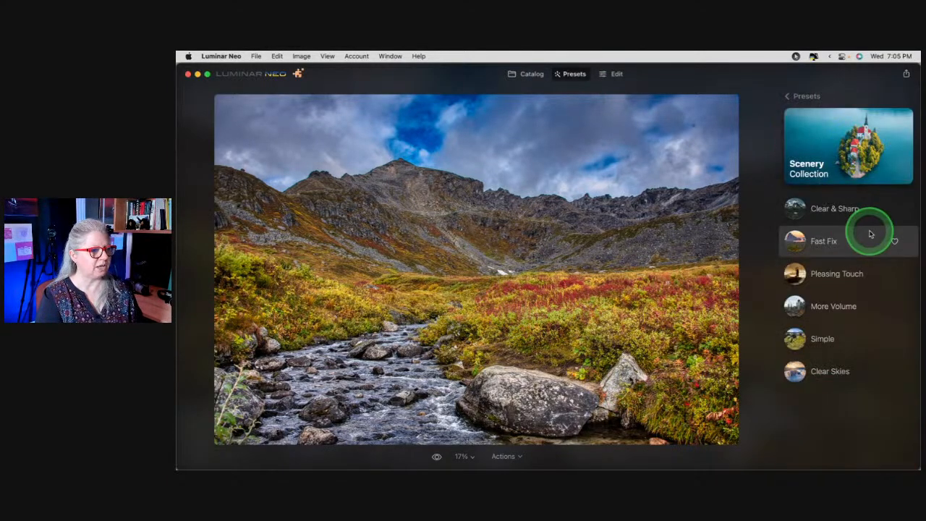
{"action": "left_click", "coordinate": [829, 380]}
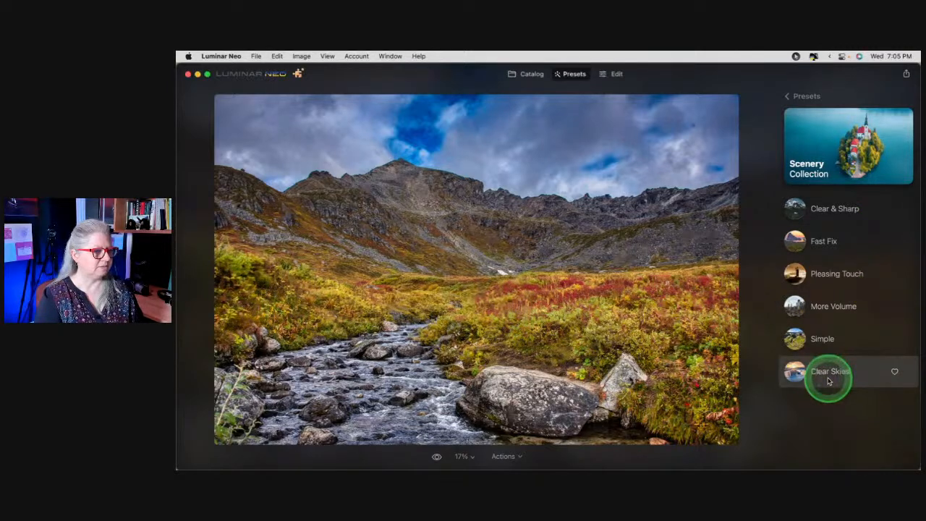
{"action": "left_click", "coordinate": [829, 249]}
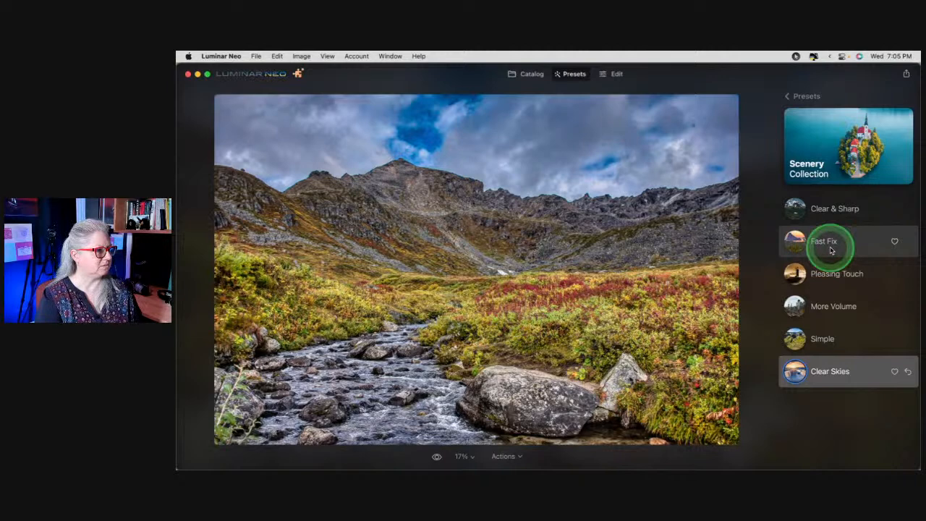
Return to the Easy Landscapes collection and apply its Forest Stream preset to the photo.
{"action": "left_click", "coordinate": [805, 96]}
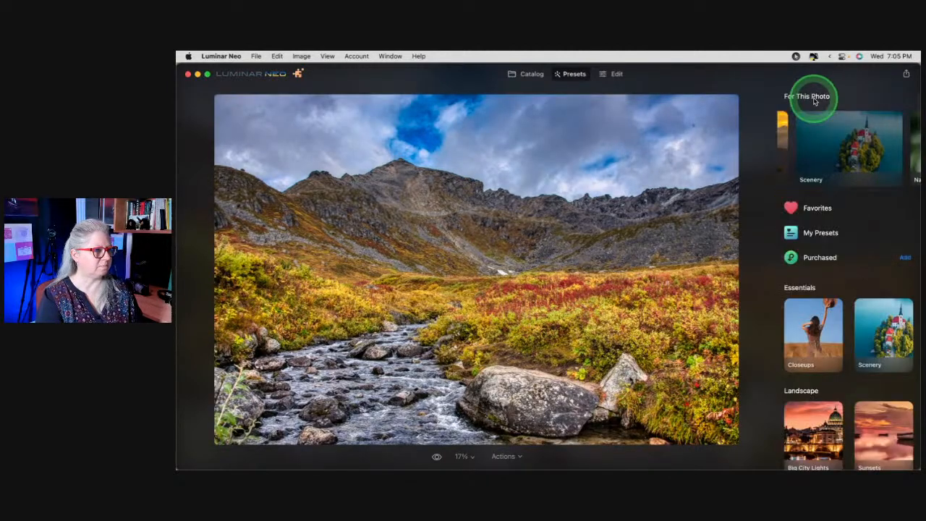
{"action": "left_click", "coordinate": [787, 146]}
{"action": "left_click", "coordinate": [827, 149]}
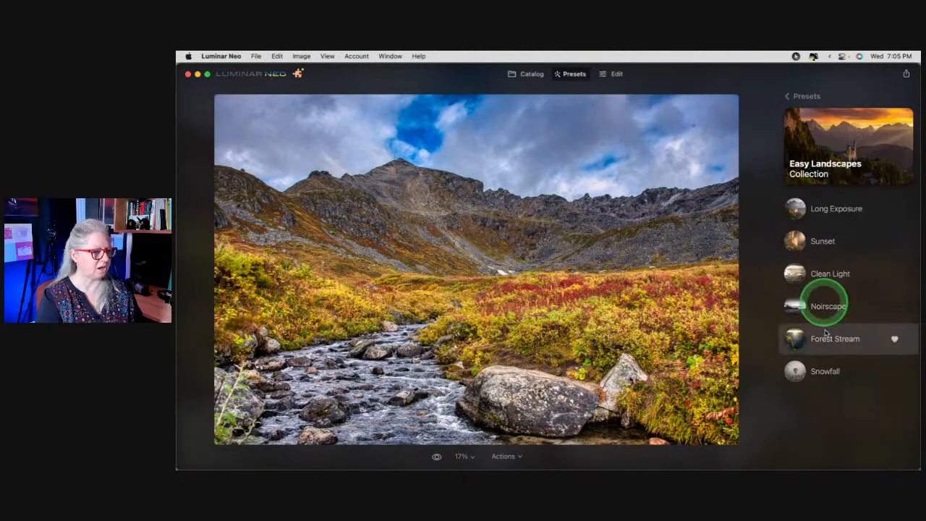
{"action": "left_click", "coordinate": [832, 352]}
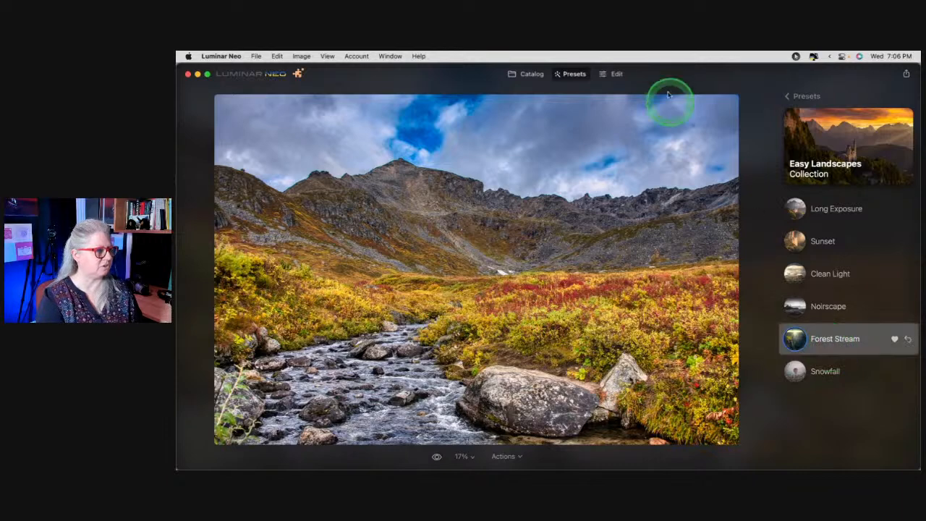
Switch to editing the photo and remove its dust spots with the Erase tool.
{"action": "left_click", "coordinate": [616, 78]}
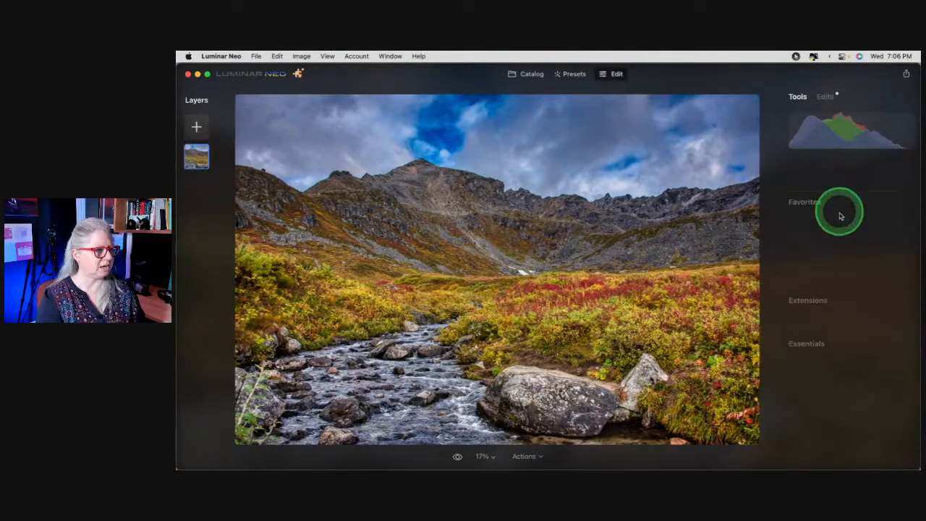
{"action": "left_click", "coordinate": [827, 96]}
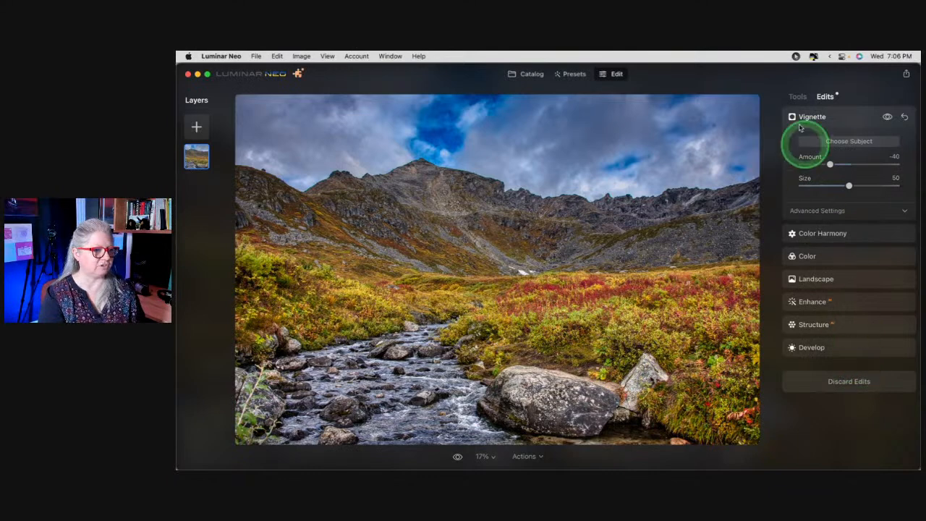
{"action": "left_click", "coordinate": [797, 97]}
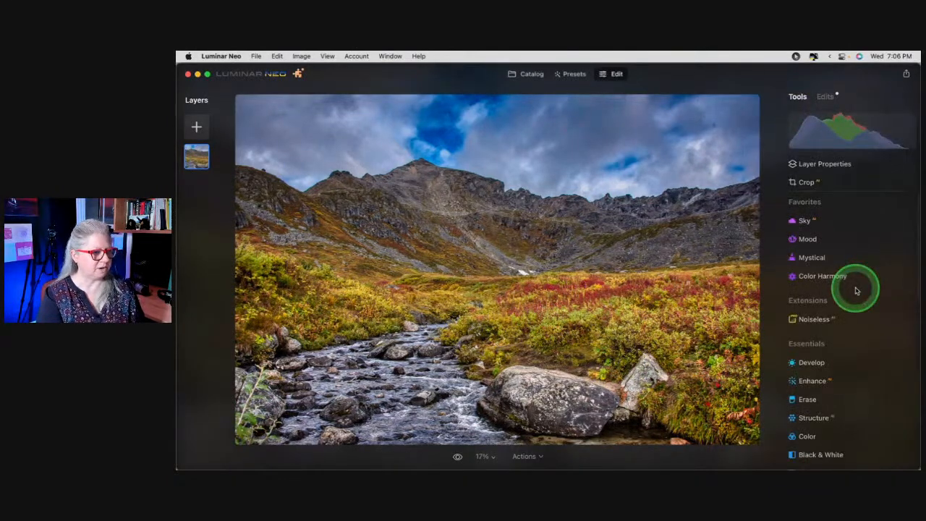
{"action": "left_click", "coordinate": [816, 383]}
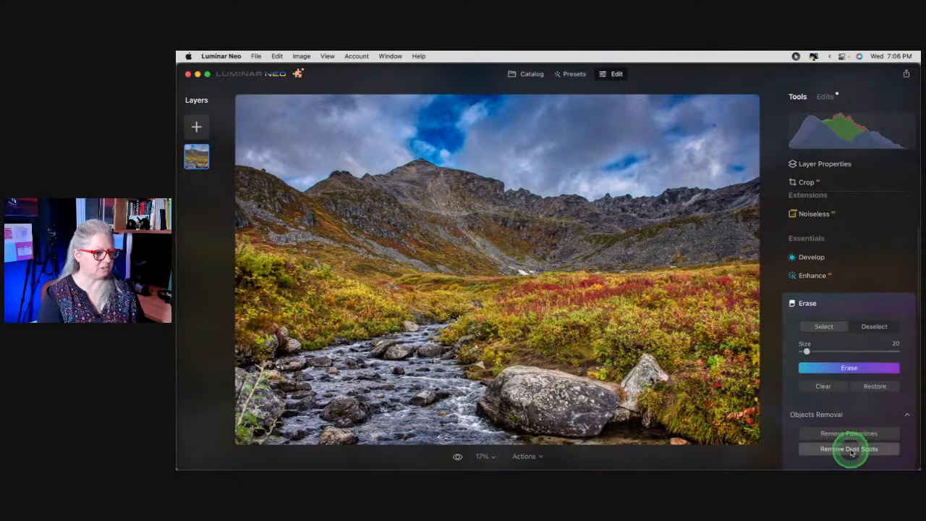
{"action": "left_click", "coordinate": [849, 447]}
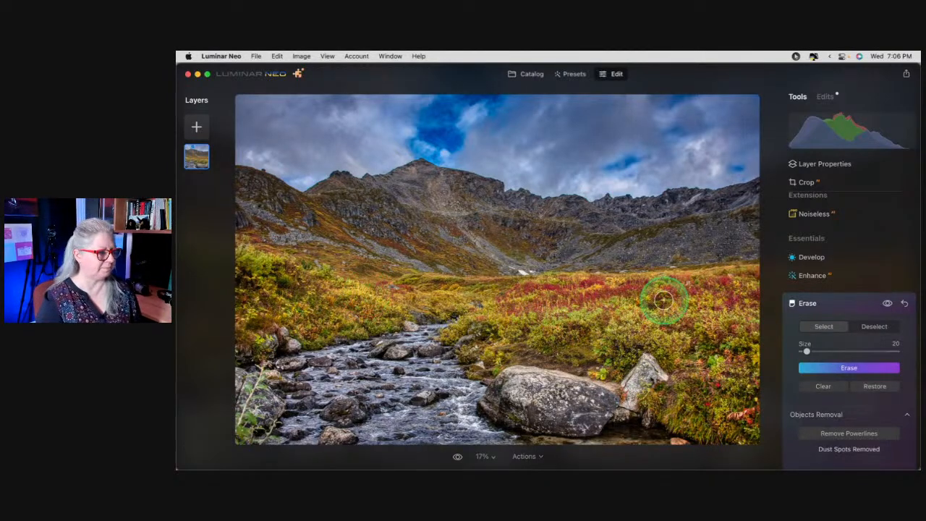
{"action": "left_click", "coordinate": [832, 304]}
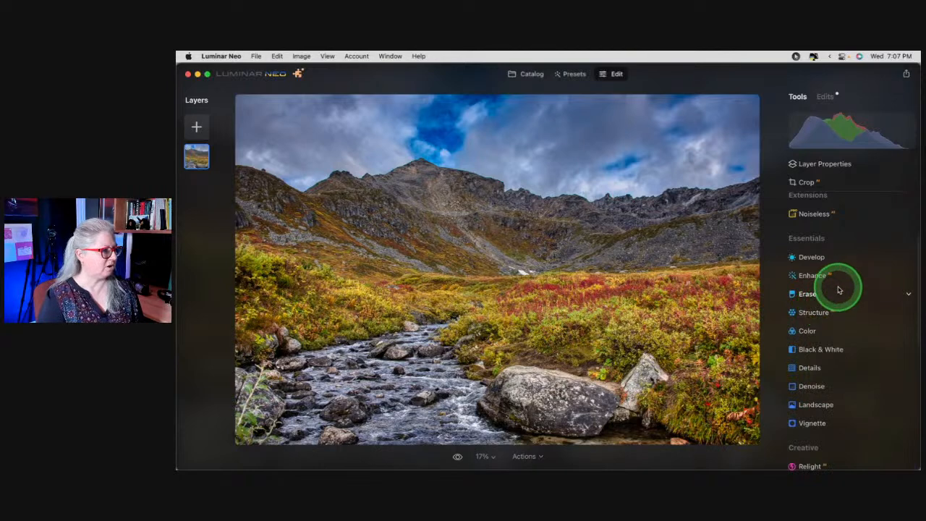
Open the Develop adjustment among the applied edits and compare the photo with and without it.
{"action": "left_click", "coordinate": [827, 96]}
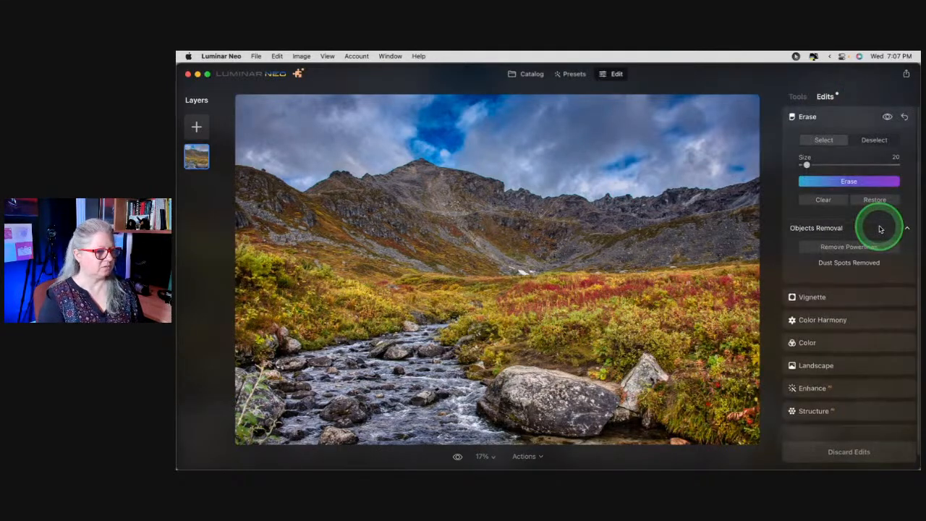
{"action": "scroll", "coordinate": [880, 230], "scroll_direction": "down", "scroll_amount": 1}
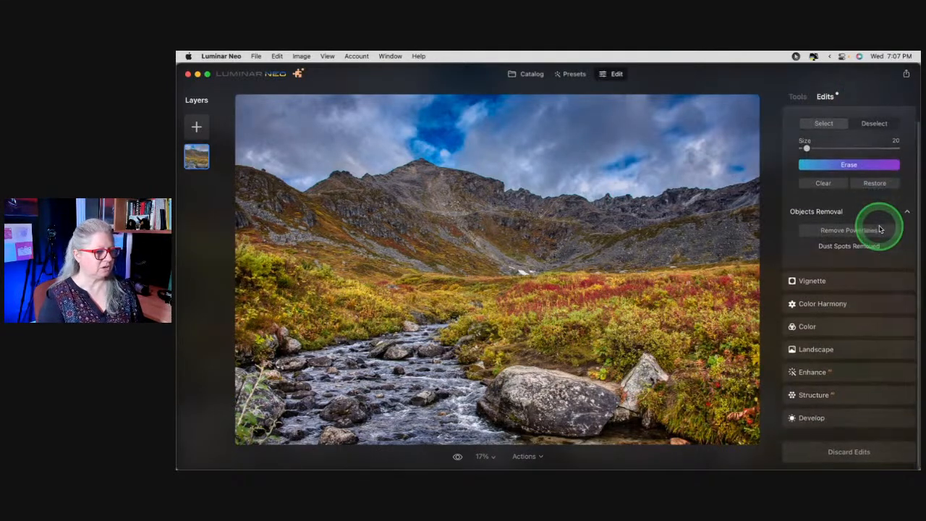
{"action": "left_click", "coordinate": [855, 415]}
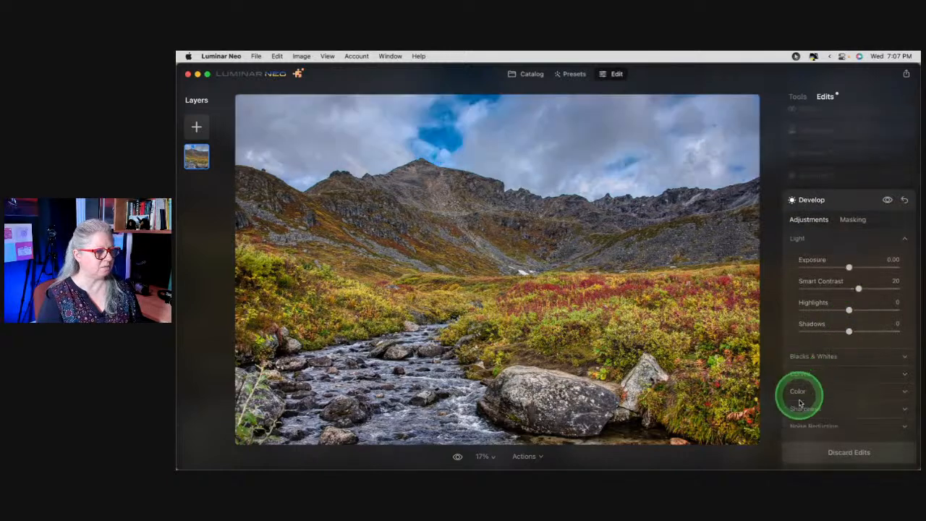
{"action": "left_click", "coordinate": [888, 202]}
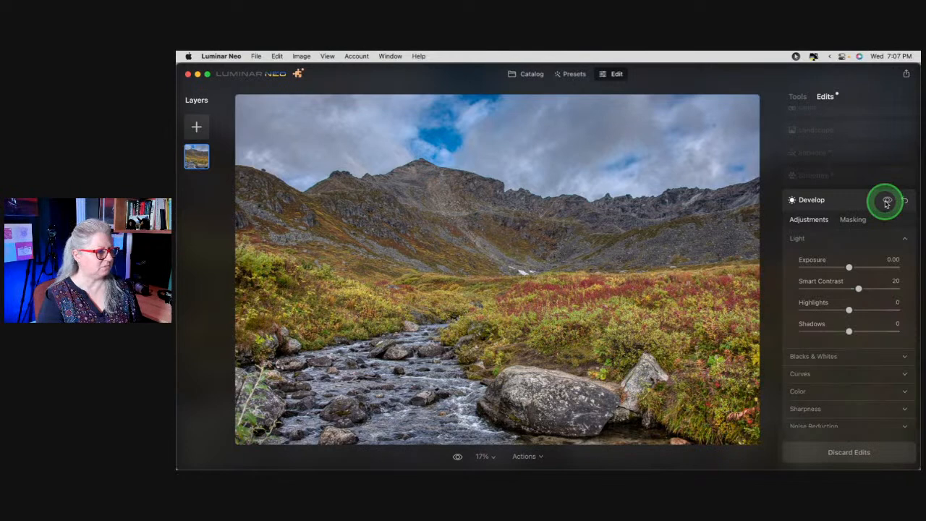
{"action": "left_click", "coordinate": [887, 202]}
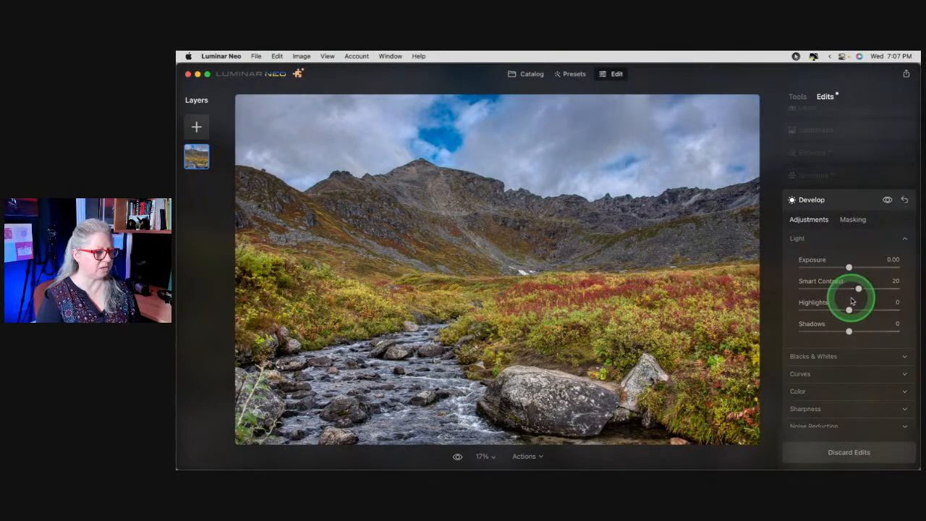
Warm the photo by setting the Develop color temperature to 4.
{"action": "scroll", "coordinate": [851, 298], "scroll_direction": "down", "scroll_amount": 2}
{"action": "left_click", "coordinate": [815, 348]}
{"action": "scroll", "coordinate": [814, 348], "scroll_direction": "down", "scroll_amount": 3}
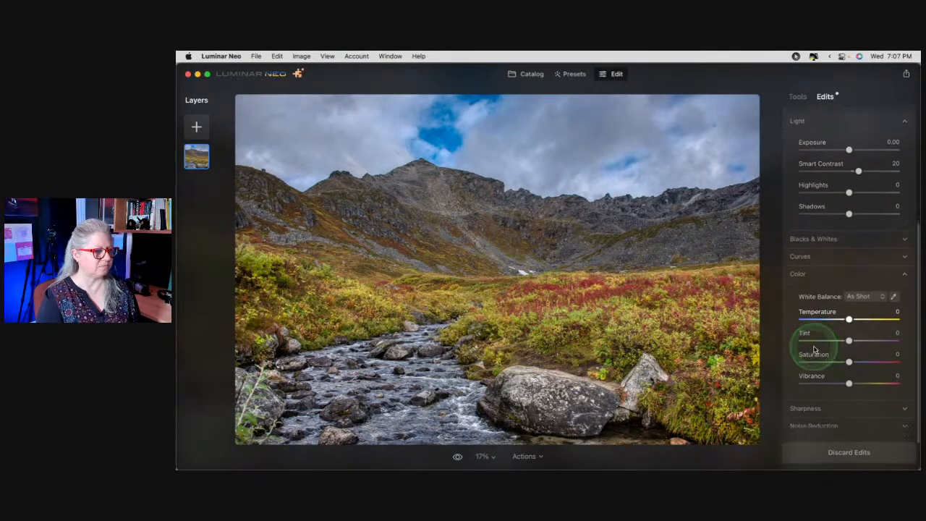
{"action": "scroll", "coordinate": [814, 349], "scroll_direction": "down", "scroll_amount": 2}
{"action": "scroll", "coordinate": [814, 349], "scroll_direction": "up", "scroll_amount": 2}
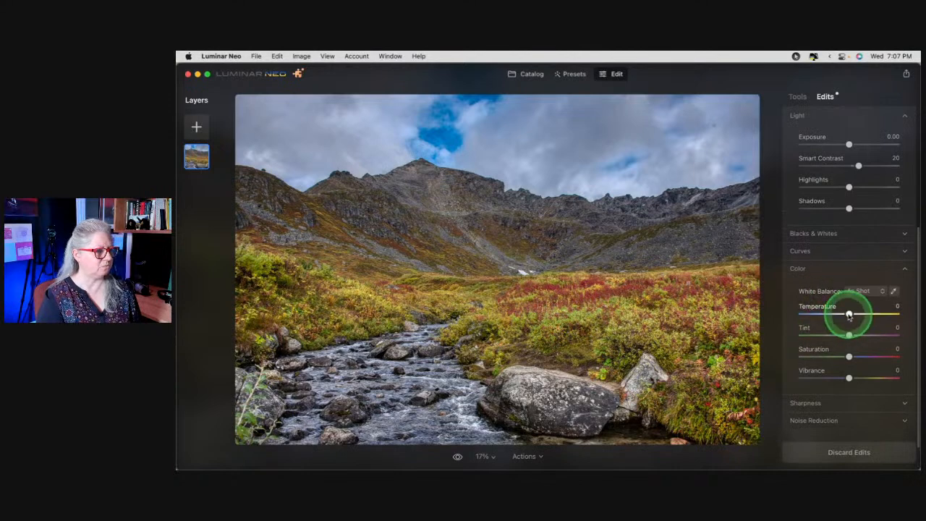
{"action": "left_click_drag", "start_coordinate": [850, 314], "coordinate": [852, 316]}
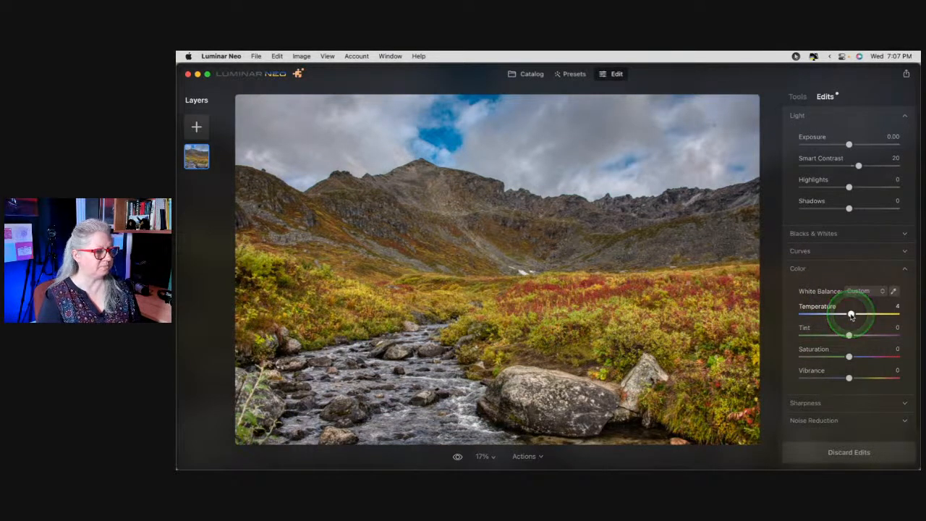
Review the Curves and Blacks & Whites settings of the Develop adjustment.
{"action": "scroll", "coordinate": [848, 308], "scroll_direction": "up", "scroll_amount": 2}
{"action": "left_click", "coordinate": [834, 282]}
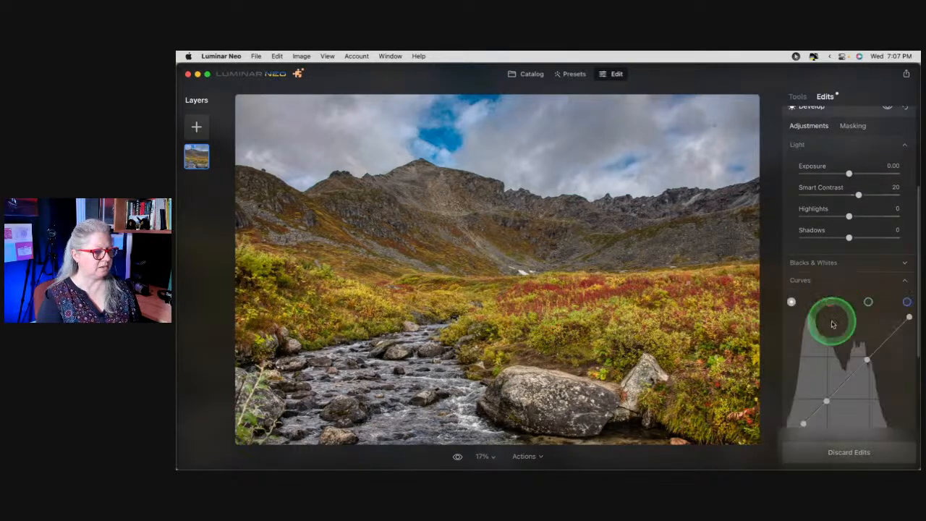
{"action": "scroll", "coordinate": [834, 323], "scroll_direction": "down", "scroll_amount": 2}
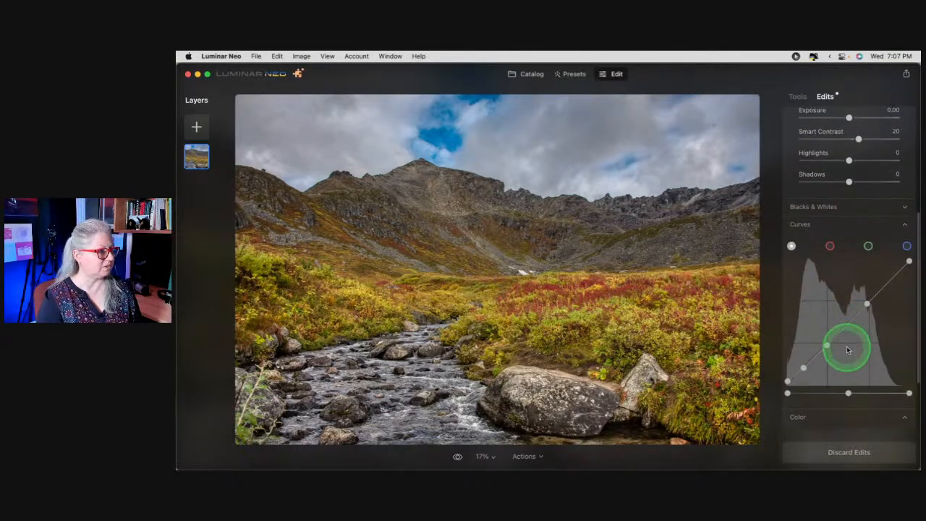
{"action": "scroll", "coordinate": [852, 391], "scroll_direction": "up", "scroll_amount": 1}
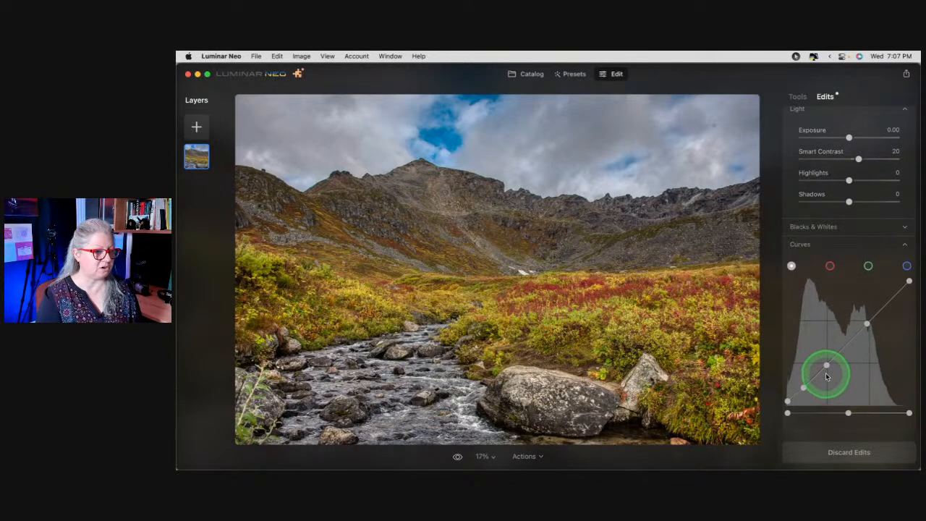
{"action": "scroll", "coordinate": [850, 350], "scroll_direction": "up", "scroll_amount": 2}
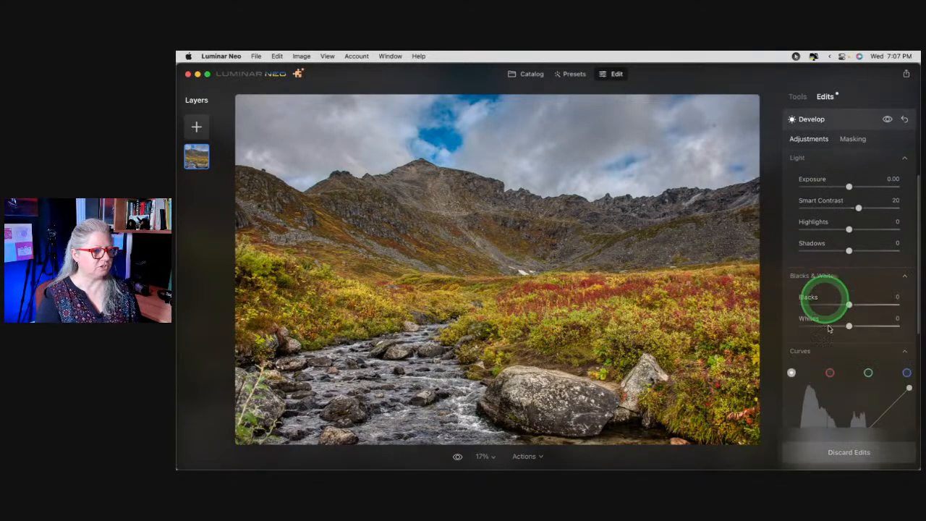
{"action": "scroll", "coordinate": [825, 318], "scroll_direction": "down", "scroll_amount": 5}
{"action": "scroll", "coordinate": [827, 341], "scroll_direction": "down", "scroll_amount": 2}
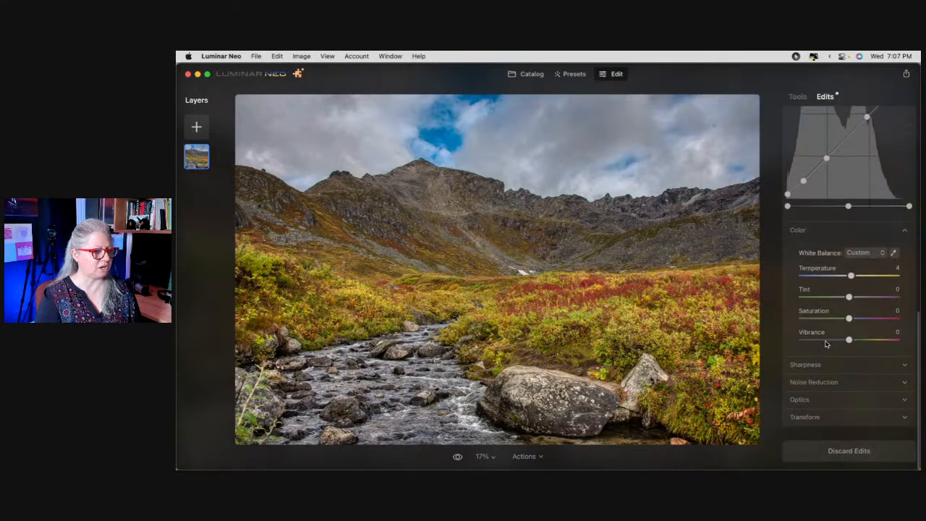
Enable Auto Defringe in the Develop optics settings while viewing the mountain ridge at 100%.
{"action": "left_click", "coordinate": [815, 403]}
{"action": "scroll", "coordinate": [817, 398], "scroll_direction": "down", "scroll_amount": 4}
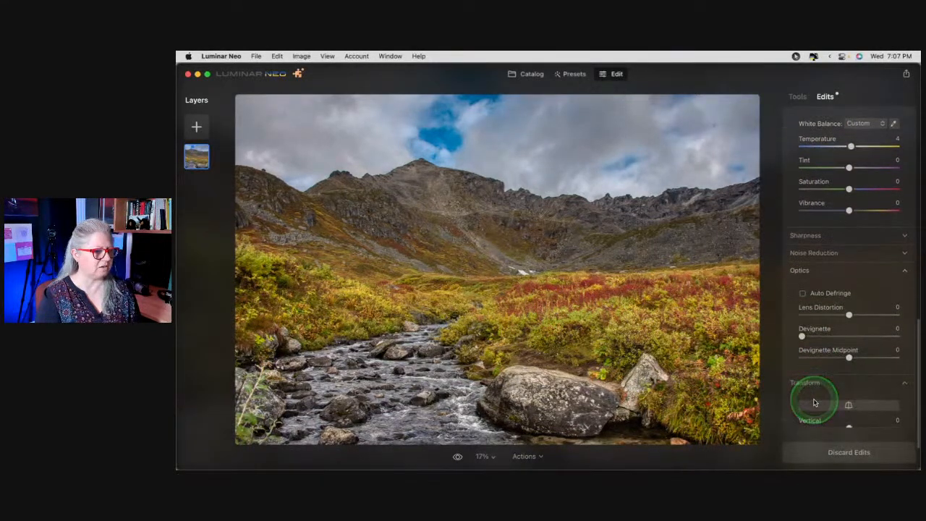
{"action": "left_click", "coordinate": [533, 195]}
{"action": "left_click", "coordinate": [534, 196]}
{"action": "left_click", "coordinate": [573, 204]}
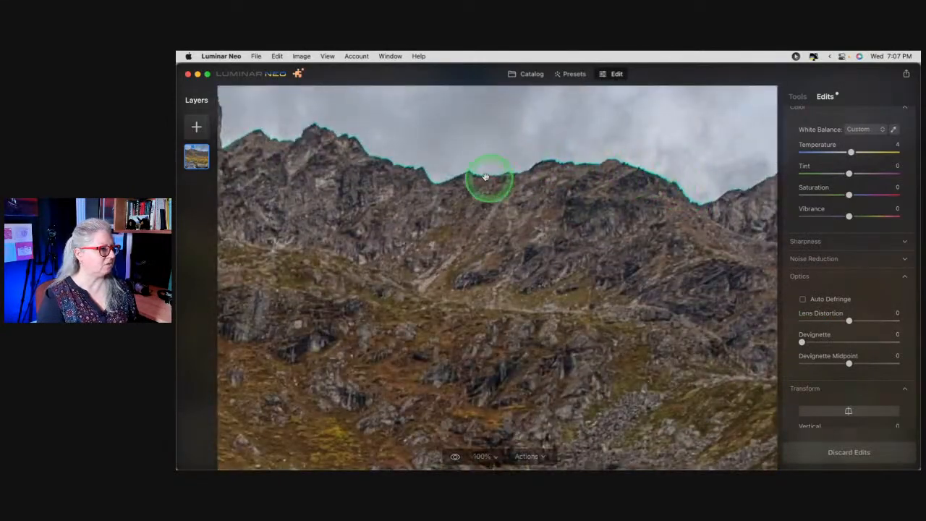
{"action": "left_click", "coordinate": [802, 299]}
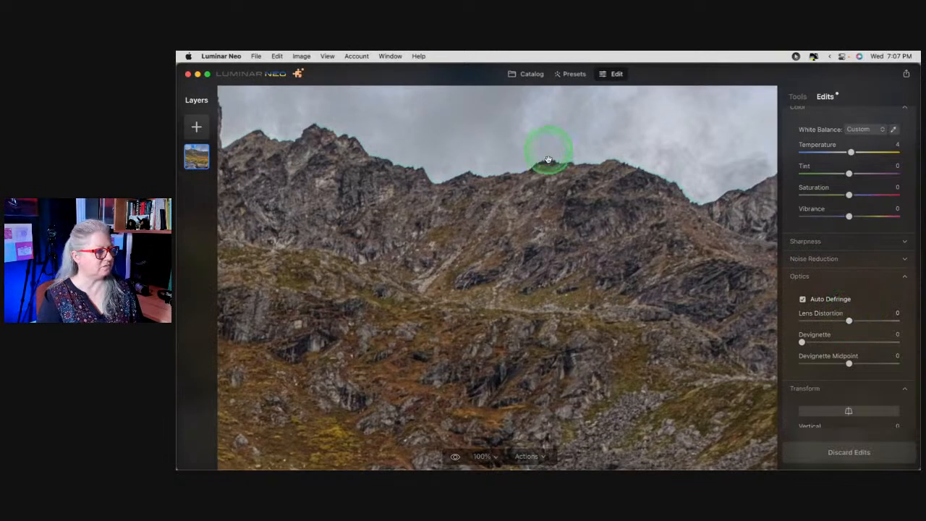
Compare the ridge line at 200% with Auto Defringe off and on, and return to the whole photo.
{"action": "left_click", "coordinate": [685, 236]}
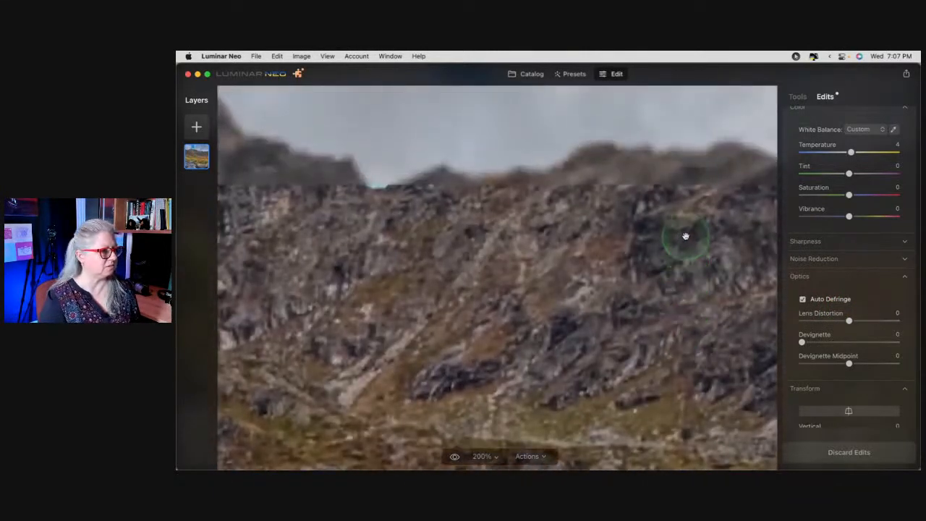
{"action": "left_click", "coordinate": [803, 299]}
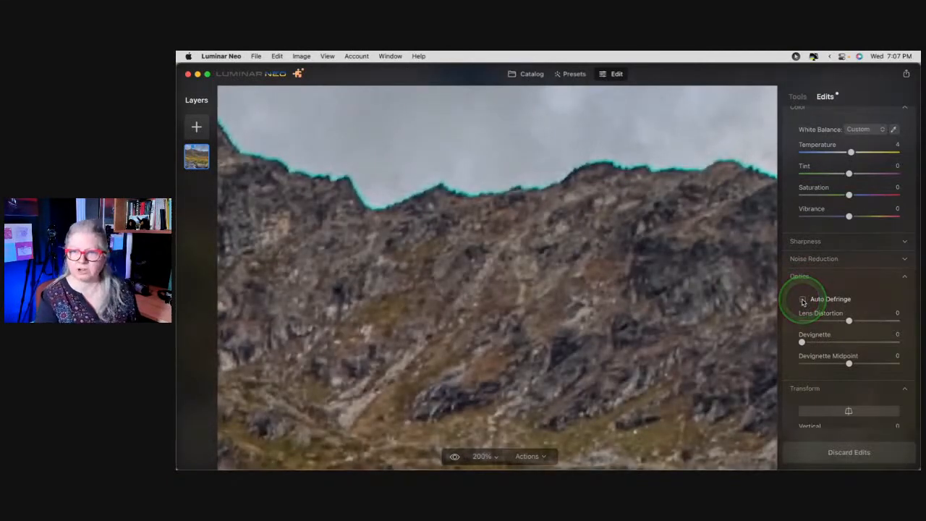
{"action": "left_click", "coordinate": [803, 300]}
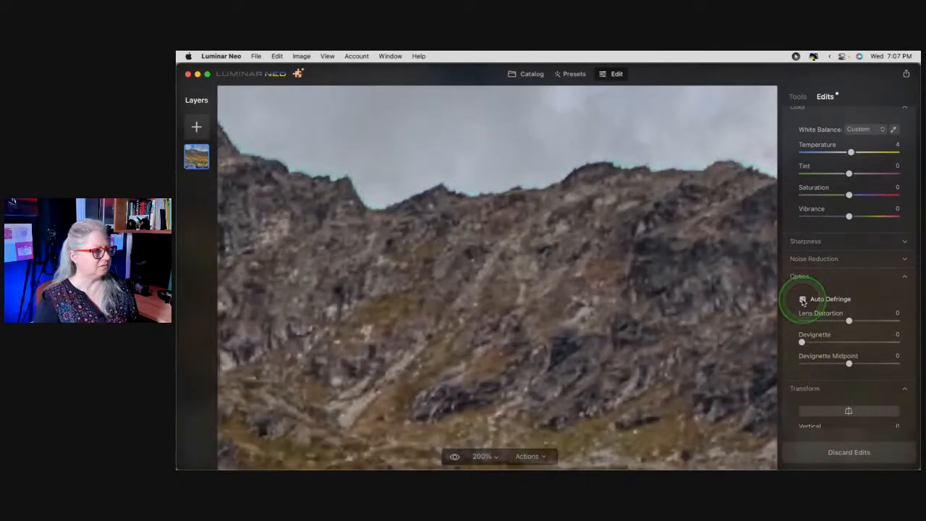
{"action": "double_click", "coordinate": [633, 246]}
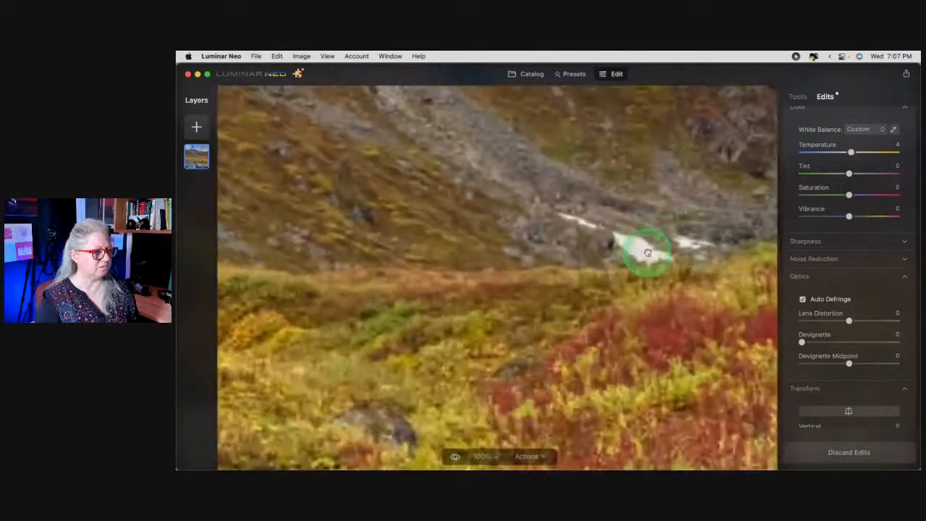
{"action": "double_click", "coordinate": [636, 249]}
Set the Develop noise reduction to Luminosity 7 and Denoise 23.
{"action": "left_click", "coordinate": [832, 259]}
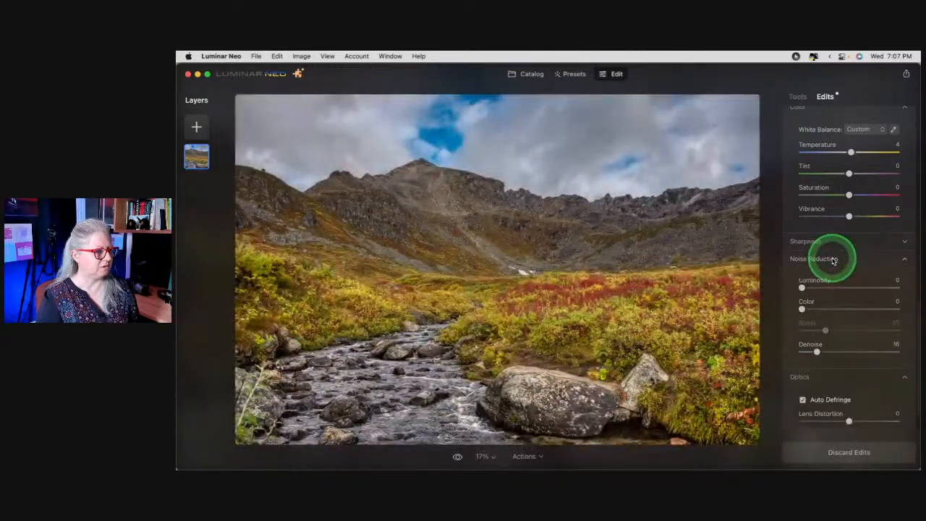
{"action": "left_click", "coordinate": [803, 288]}
{"action": "left_click_drag", "start_coordinate": [803, 287], "coordinate": [810, 288]}
{"action": "left_click_drag", "start_coordinate": [817, 353], "coordinate": [822, 352]}
{"action": "left_click", "coordinate": [823, 290]}
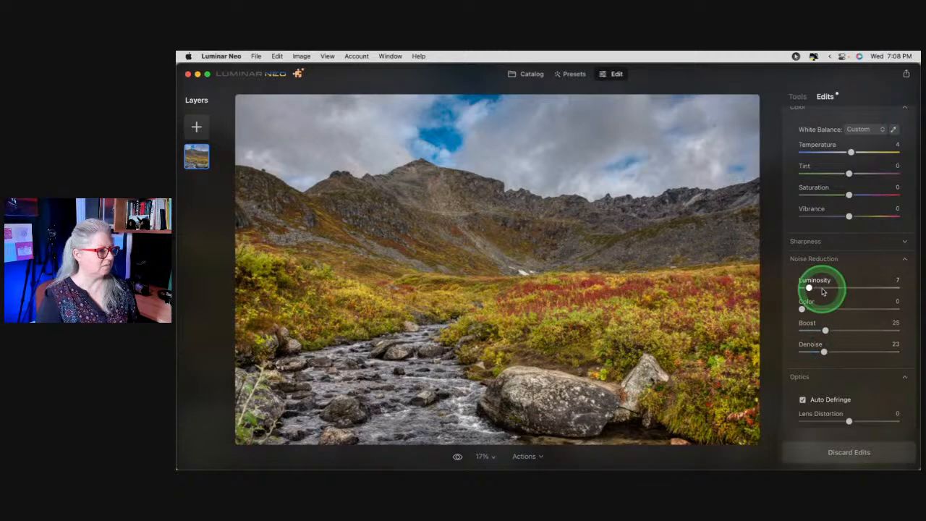
Open the applied Structure edit and compare the photo with and without its effect.
{"action": "scroll", "coordinate": [823, 291], "scroll_direction": "up", "scroll_amount": 6}
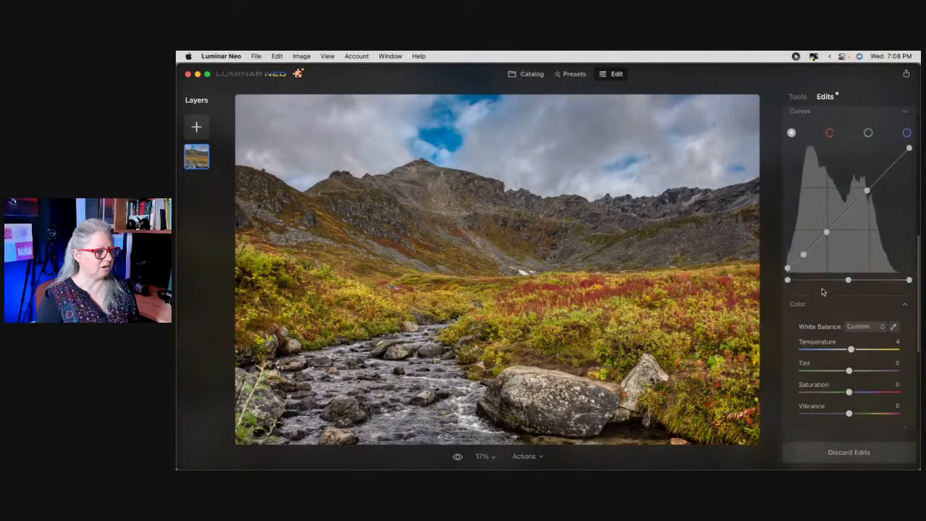
{"action": "scroll", "coordinate": [823, 292], "scroll_direction": "up", "scroll_amount": 10}
{"action": "left_click", "coordinate": [852, 257]}
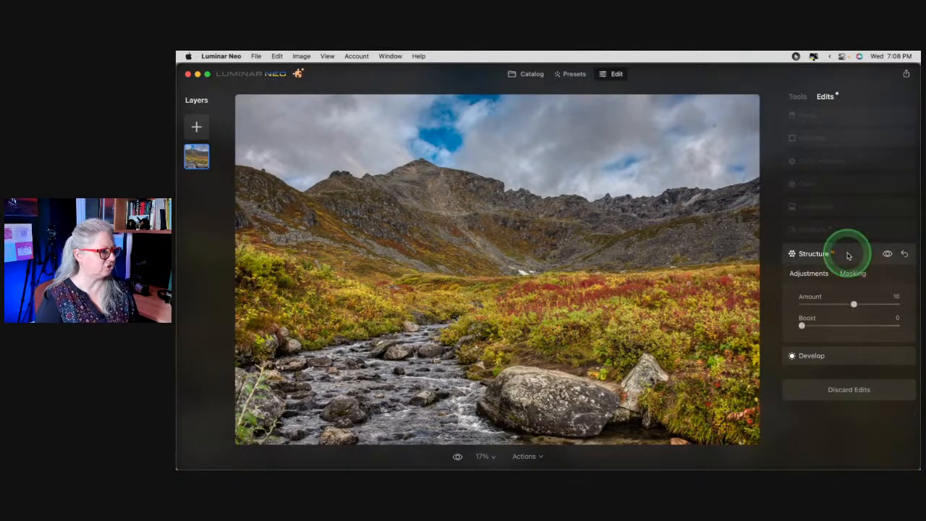
{"action": "left_click", "coordinate": [888, 254]}
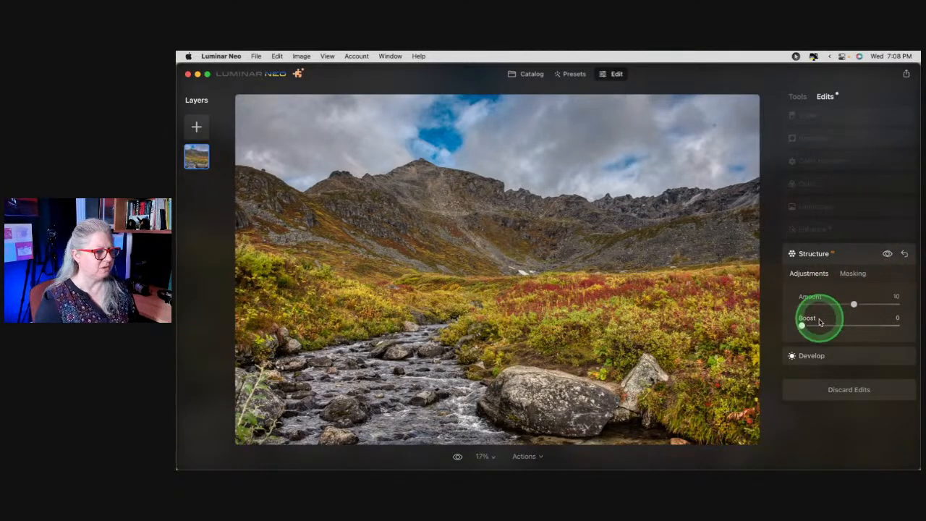
Mask the Structure edit with a wide radial gradient centred on the upper stream, and invert the mask.
{"action": "left_click", "coordinate": [852, 275]}
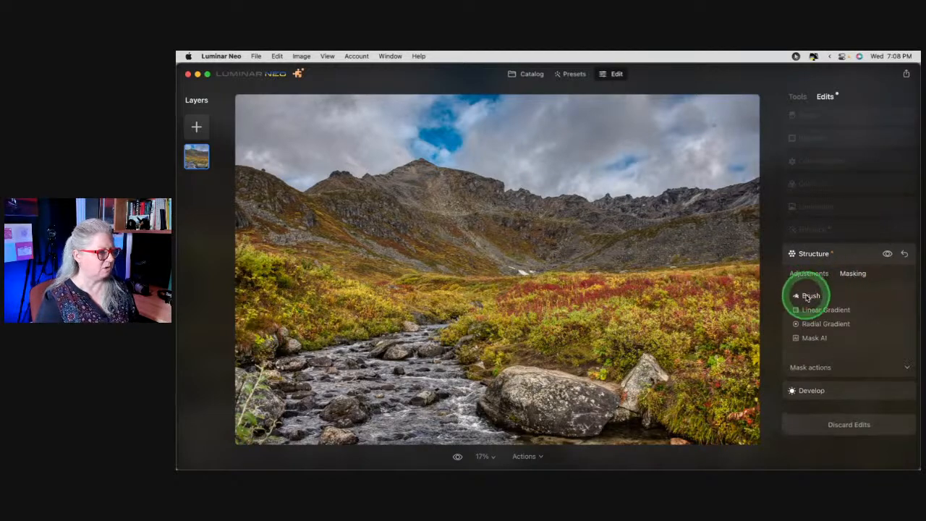
{"action": "left_click", "coordinate": [817, 323]}
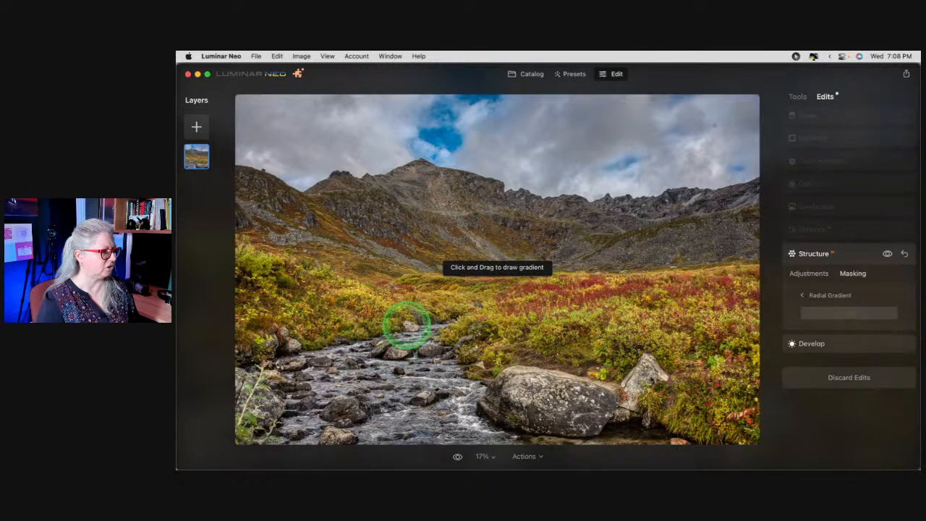
{"action": "mouse_move", "coordinate": [408, 325]}
{"action": "left_mouse_down"}
{"action": "mouse_move", "coordinate": [428, 374]}
{"action": "mouse_move", "coordinate": [501, 331]}
{"action": "mouse_move", "coordinate": [455, 331]}
{"action": "mouse_move", "coordinate": [437, 338]}
{"action": "mouse_move", "coordinate": [631, 325]}
{"action": "left_mouse_up"}
{"action": "left_click_drag", "start_coordinate": [593, 244], "coordinate": [548, 256]}
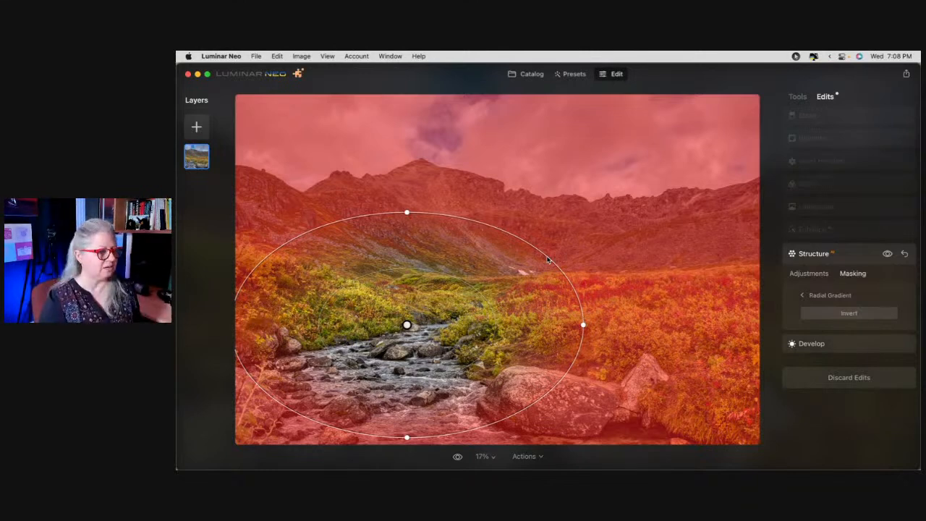
{"action": "left_click", "coordinate": [612, 263]}
{"action": "left_click", "coordinate": [819, 311]}
{"action": "left_click", "coordinate": [473, 352]}
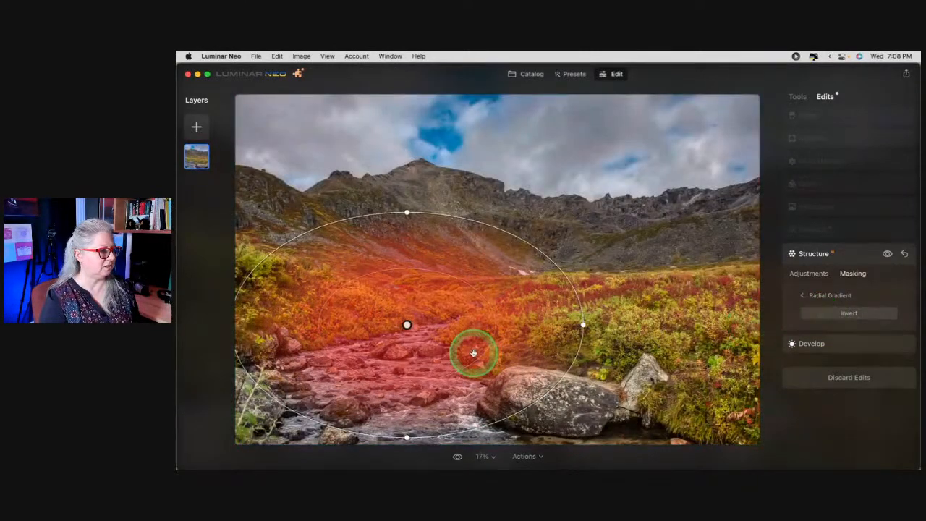
Move the Structure radial gradient down over the stream and enlarge it to include the big boulder and nearby shrubs.
{"action": "left_click_drag", "start_coordinate": [460, 333], "coordinate": [470, 362]}
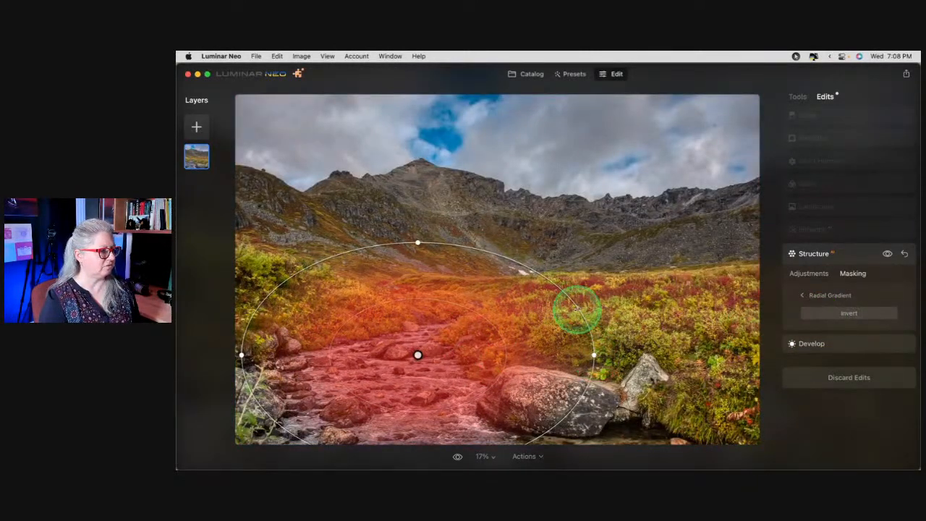
{"action": "left_click_drag", "start_coordinate": [576, 309], "coordinate": [629, 355]}
{"action": "left_click_drag", "start_coordinate": [420, 261], "coordinate": [422, 221]}
{"action": "left_click_drag", "start_coordinate": [465, 352], "coordinate": [498, 350]}
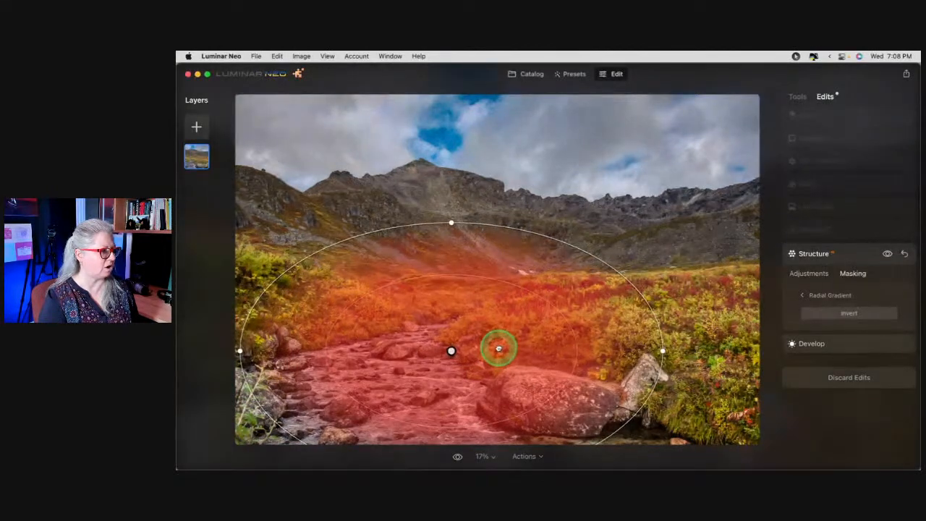
Try the Structure Amount and Boost at 100 and inspect the stream up close.
{"action": "left_click", "coordinate": [808, 275]}
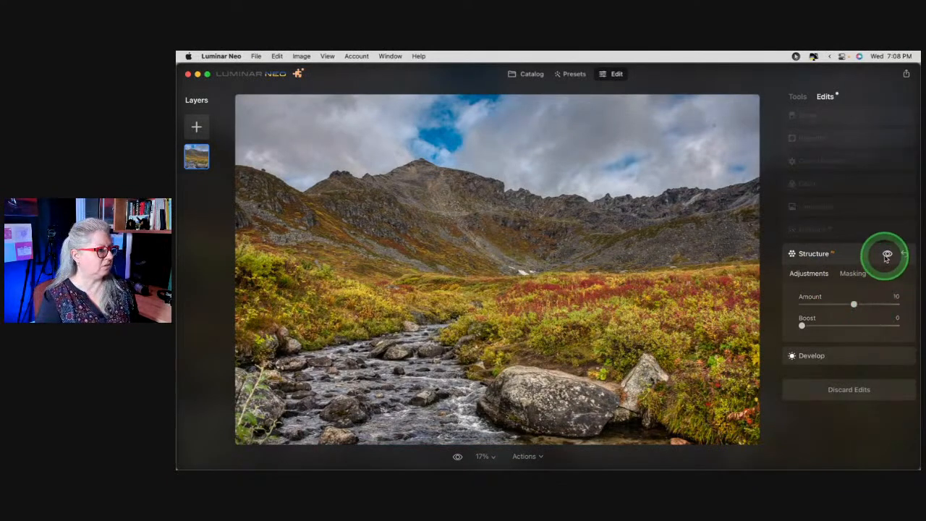
{"action": "left_click_drag", "start_coordinate": [851, 304], "coordinate": [900, 304]}
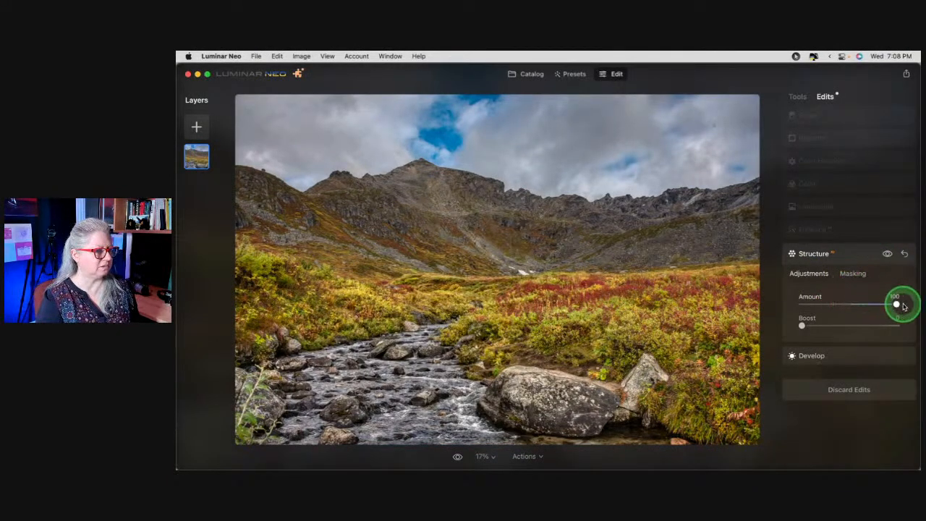
{"action": "left_click_drag", "start_coordinate": [800, 325], "coordinate": [883, 325]}
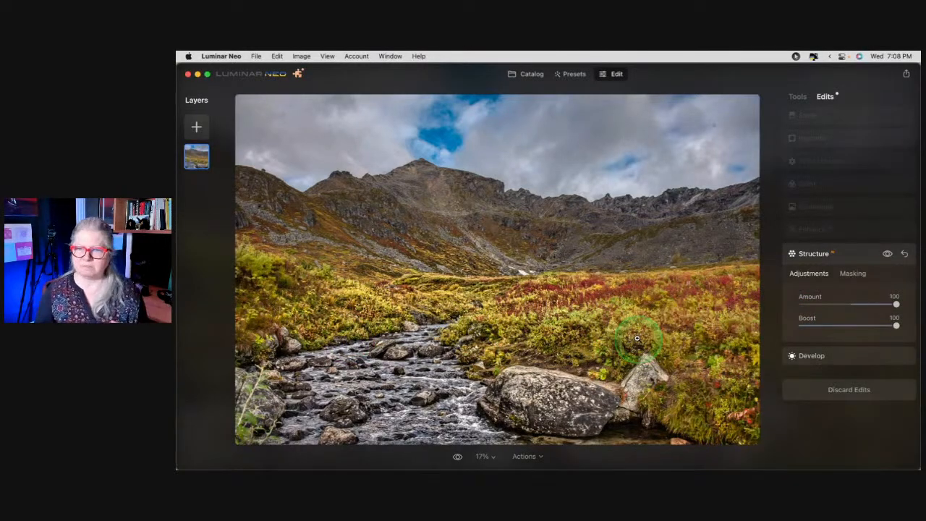
{"action": "scroll", "coordinate": [637, 338], "scroll_direction": "up", "scroll_amount": 5}
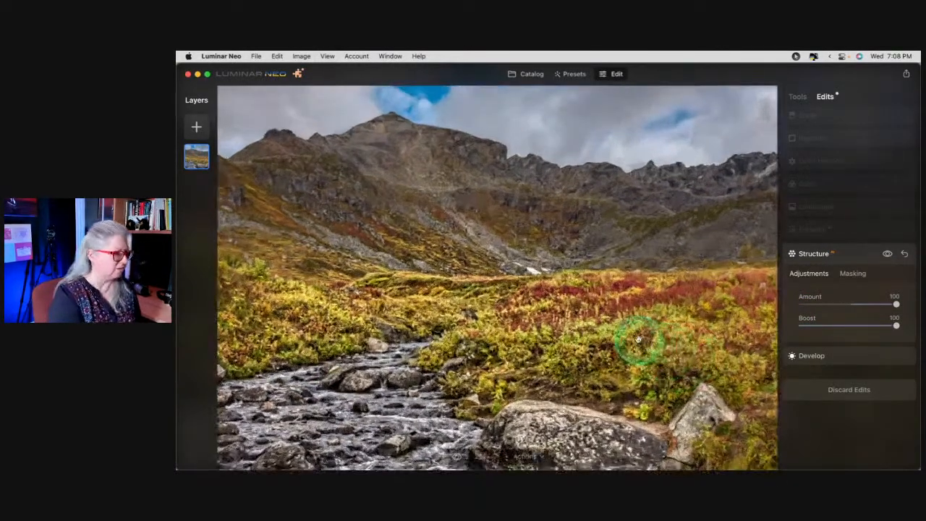
{"action": "scroll", "coordinate": [590, 340], "scroll_direction": "up", "scroll_amount": 5}
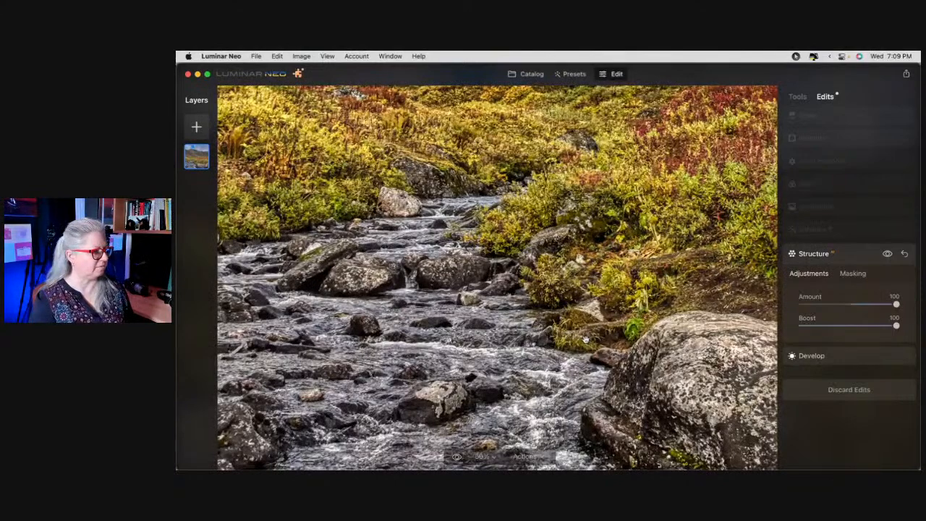
{"action": "scroll", "coordinate": [586, 340], "scroll_direction": "down", "scroll_amount": 5}
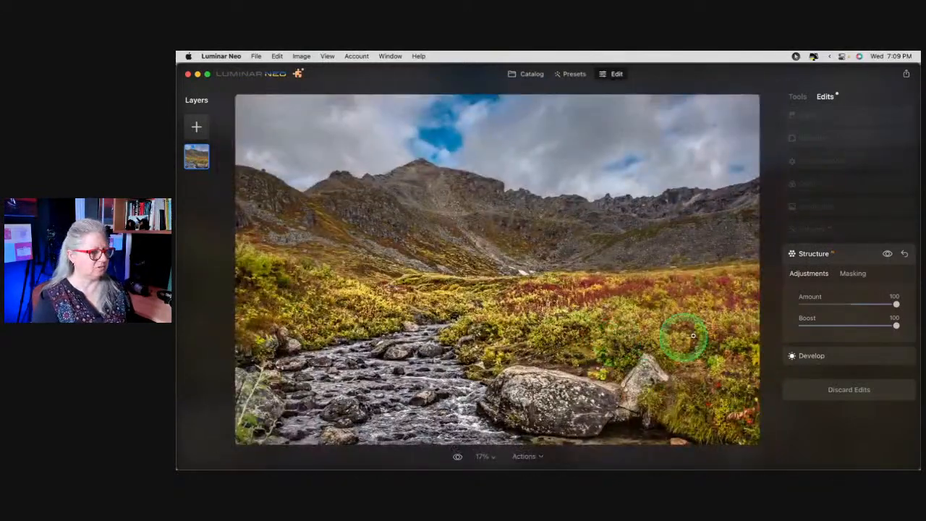
Set the Structure Boost to 11 and Amount to 25, and copy the edit's mask.
{"action": "left_click_drag", "start_coordinate": [878, 331], "coordinate": [813, 326]}
{"action": "left_click_drag", "start_coordinate": [897, 304], "coordinate": [862, 305]}
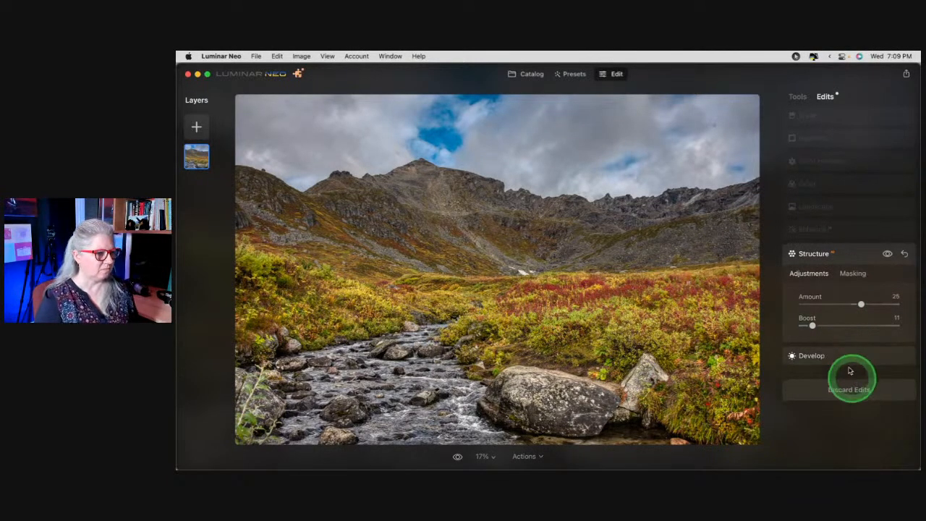
{"action": "left_click", "coordinate": [852, 273]}
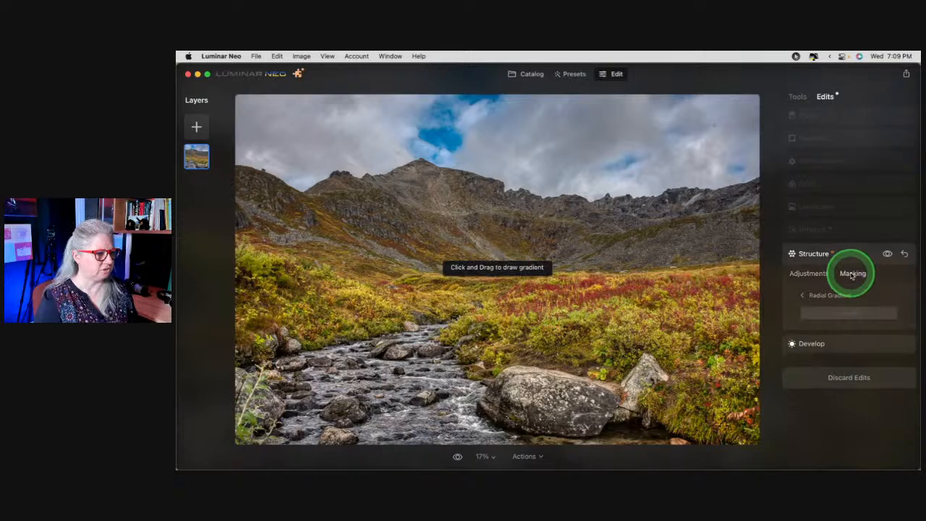
{"action": "left_click", "coordinate": [818, 294]}
{"action": "left_click", "coordinate": [824, 368]}
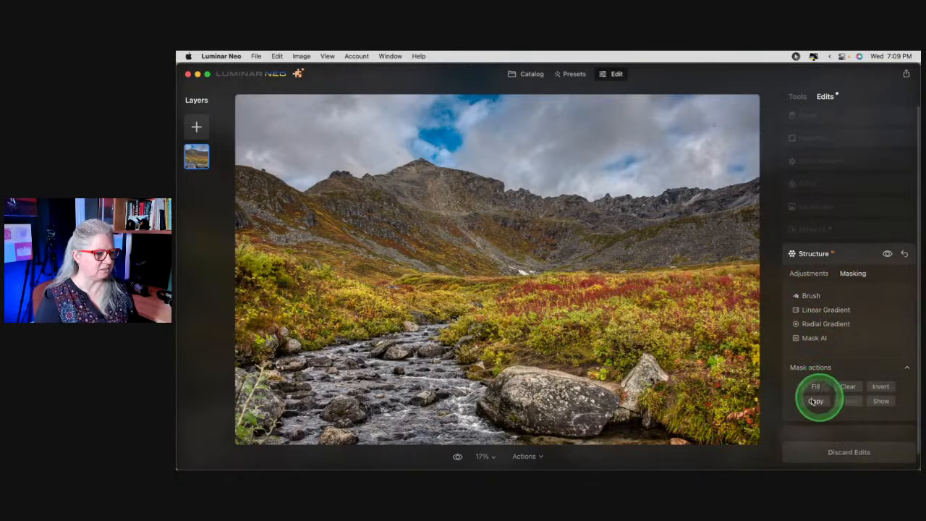
{"action": "left_click", "coordinate": [816, 400]}
{"action": "left_click", "coordinate": [846, 255]}
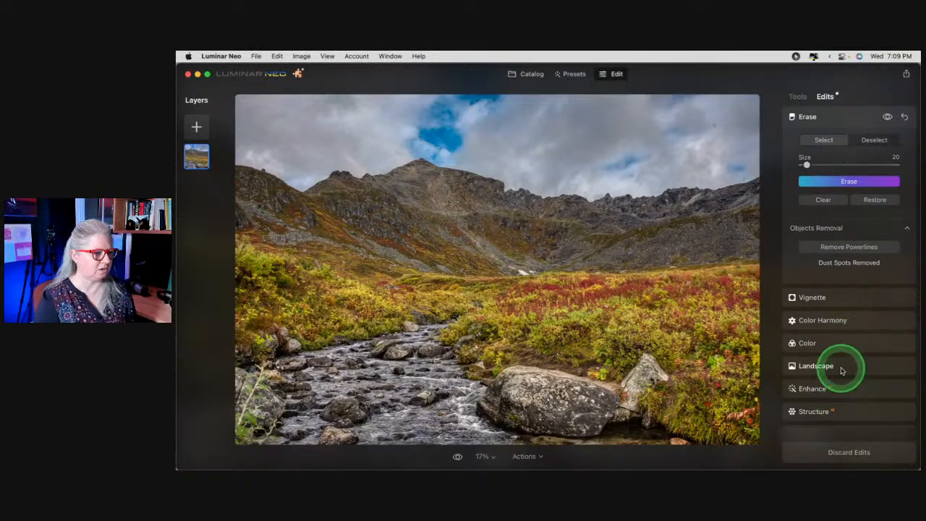
Open the Enhance edit and compare the photo with and without its effect.
{"action": "left_click", "coordinate": [839, 388]}
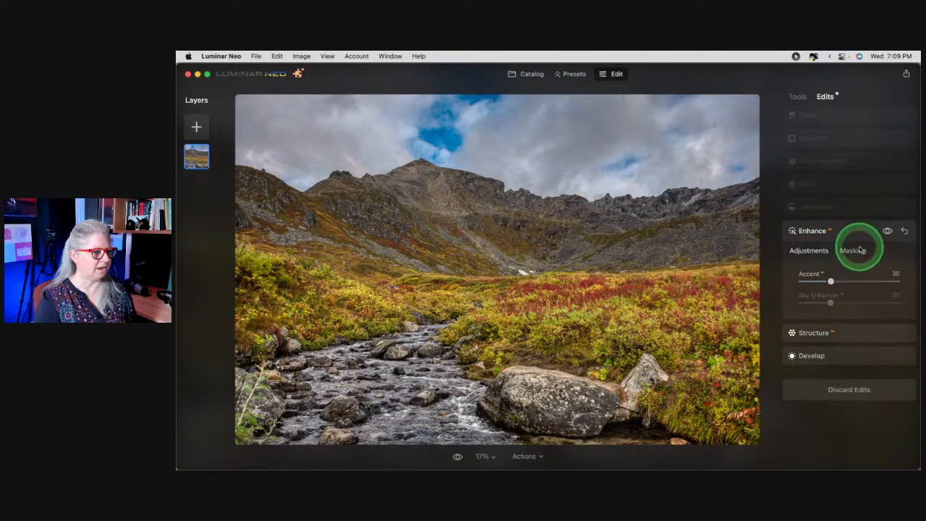
{"action": "left_click", "coordinate": [888, 232]}
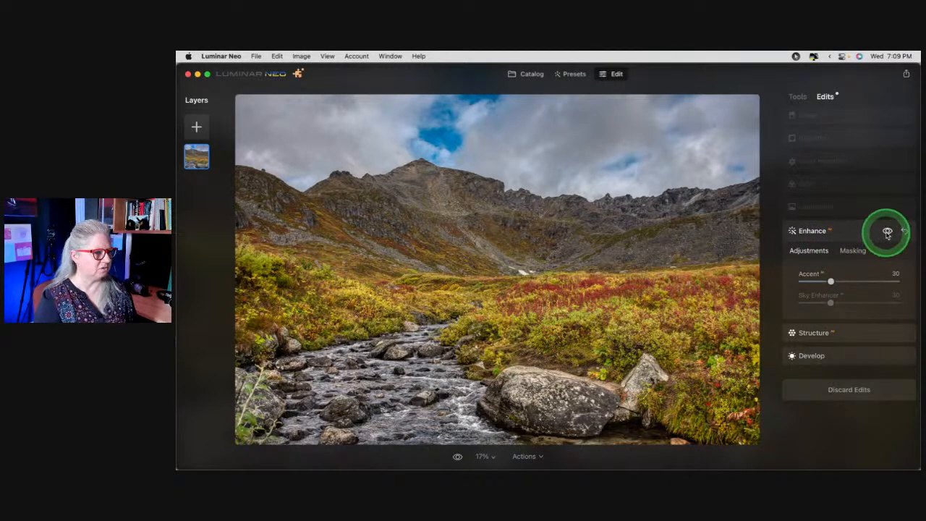
{"action": "left_click", "coordinate": [888, 233]}
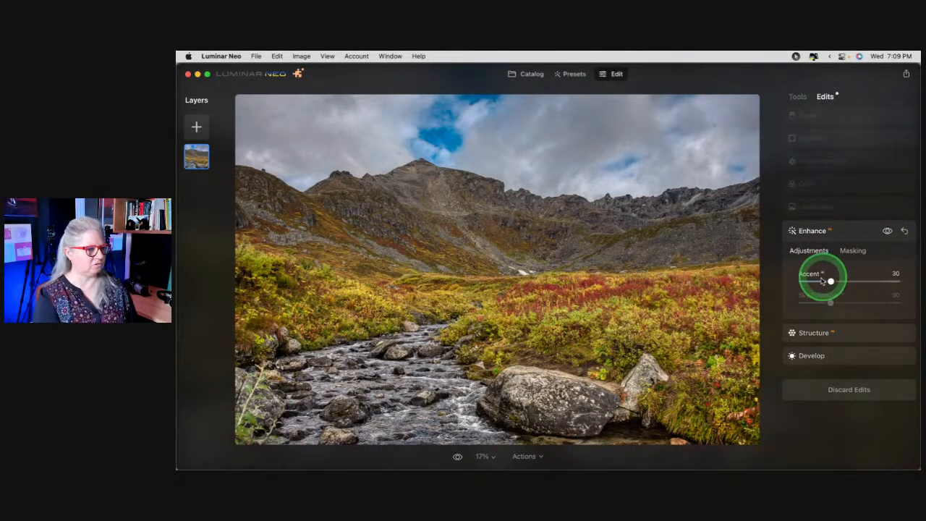
Raise the Enhance Accent to 41.
{"action": "mouse_move", "coordinate": [831, 282]}
{"action": "left_mouse_down"}
{"action": "mouse_move", "coordinate": [871, 280]}
{"action": "mouse_move", "coordinate": [818, 282]}
{"action": "left_mouse_up"}
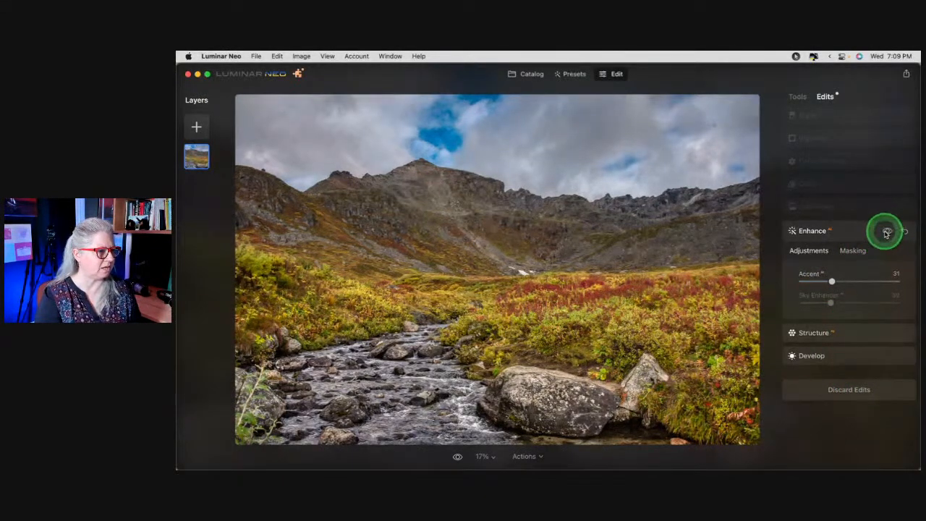
{"action": "left_click", "coordinate": [868, 331]}
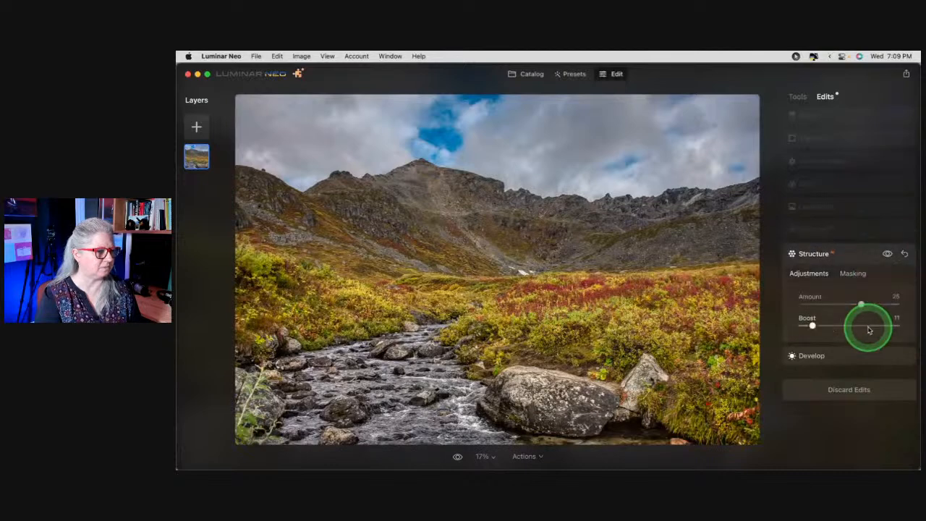
{"action": "left_click", "coordinate": [849, 229]}
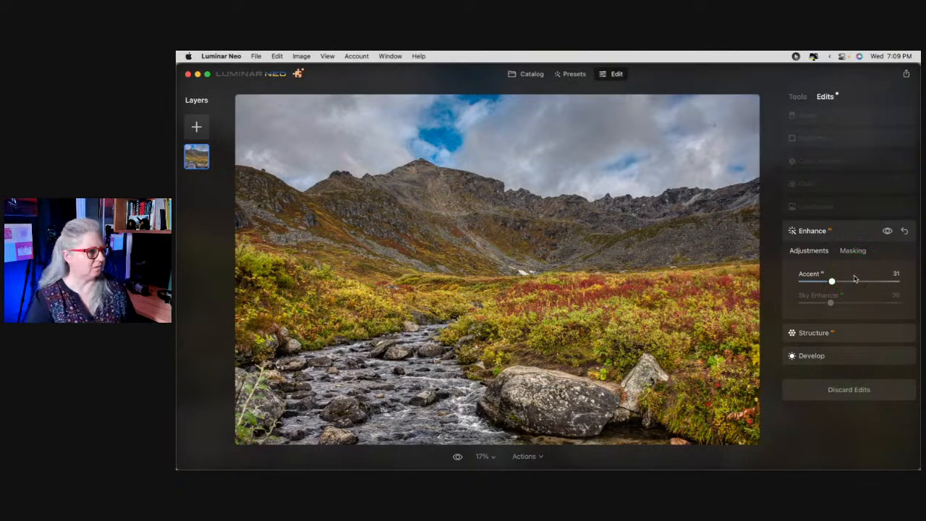
{"action": "mouse_move", "coordinate": [849, 280]}
{"action": "left_mouse_down"}
{"action": "mouse_move", "coordinate": [833, 277]}
{"action": "mouse_move", "coordinate": [896, 280]}
{"action": "mouse_move", "coordinate": [774, 279]}
{"action": "mouse_move", "coordinate": [850, 285]}
{"action": "left_mouse_up"}
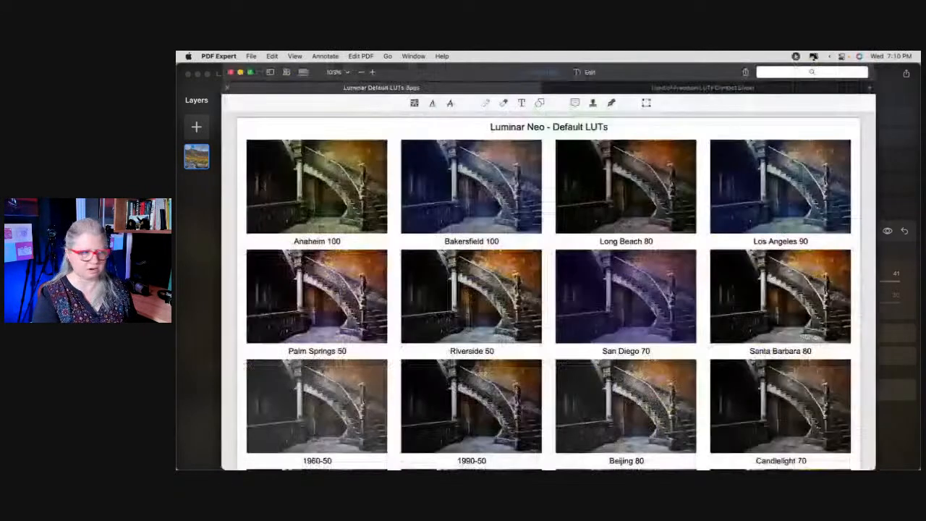
{"action": "left_click", "coordinate": [844, 270]}
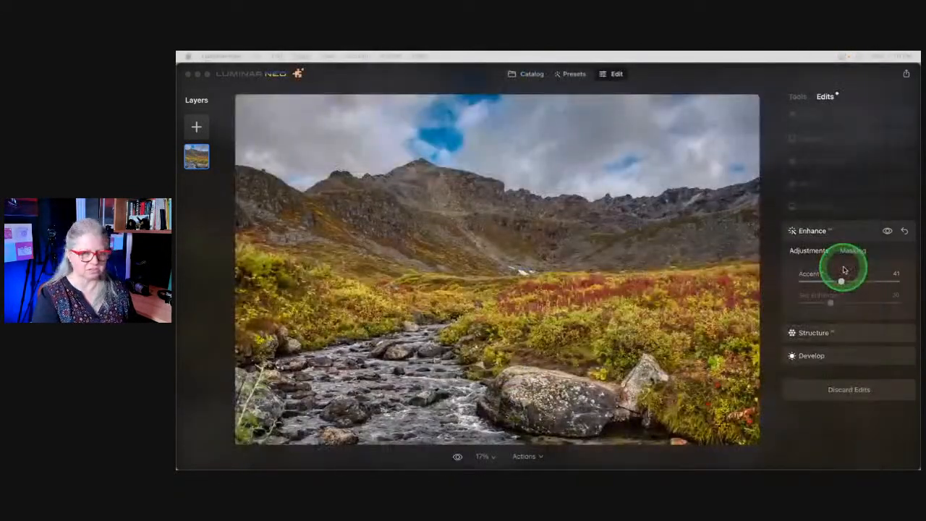
{"action": "key", "text": "super+Tab"}
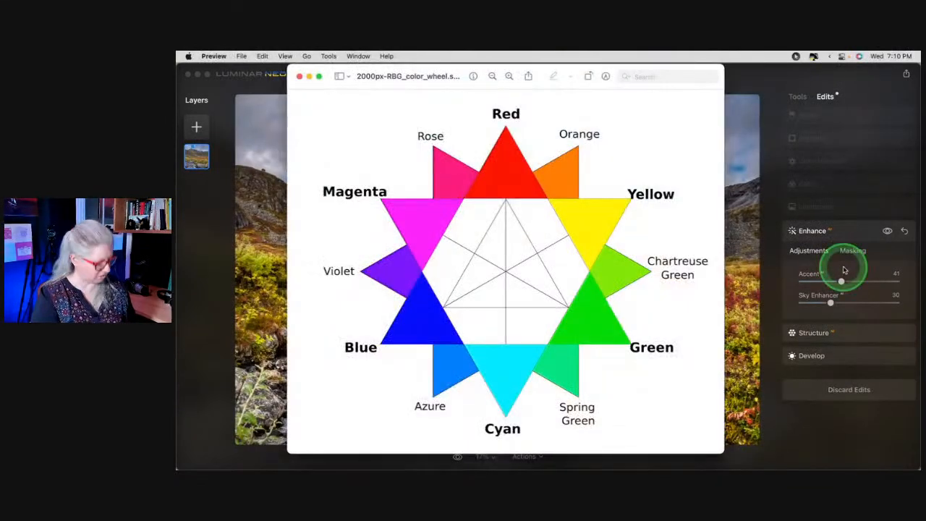
{"action": "key", "text": "super+Tab"}
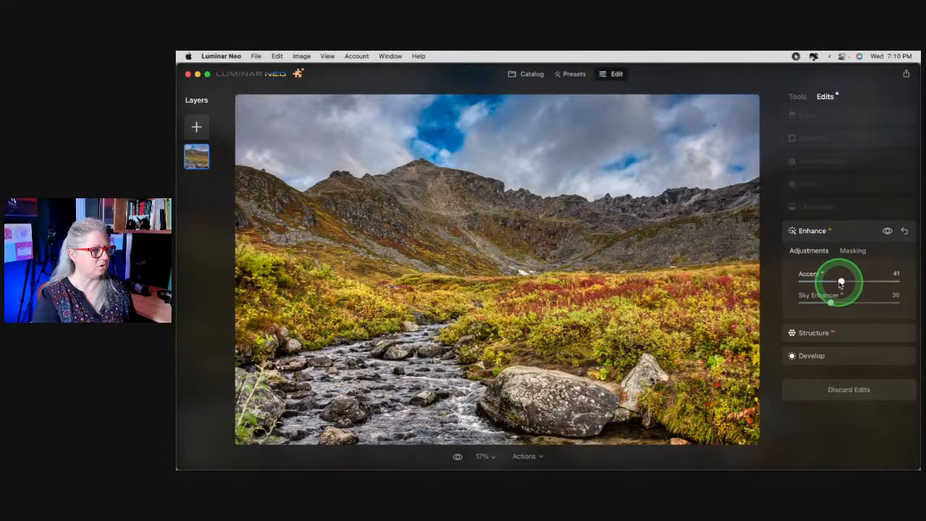
Compare the photo with Enhance off and on, examining the blue patch of sky above the peak.
{"action": "left_click", "coordinate": [888, 231]}
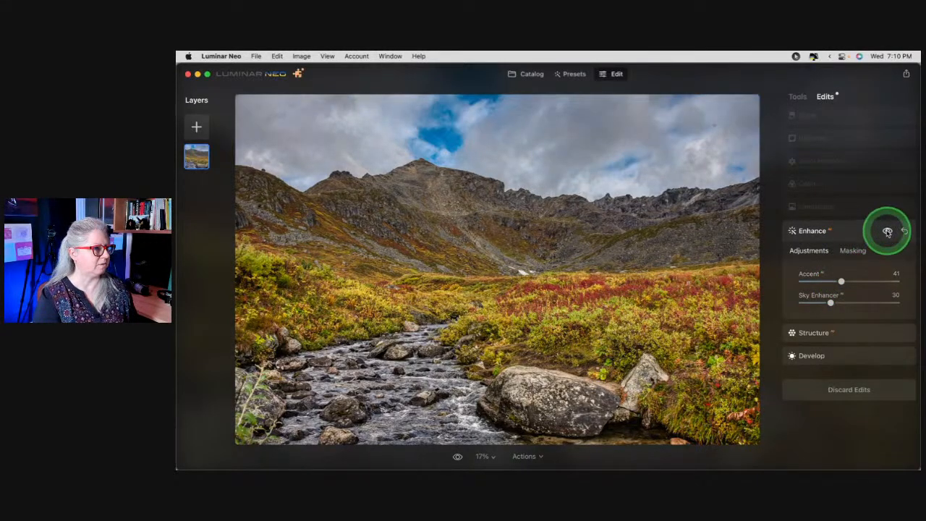
{"action": "left_click", "coordinate": [888, 230]}
{"action": "left_click", "coordinate": [888, 230]}
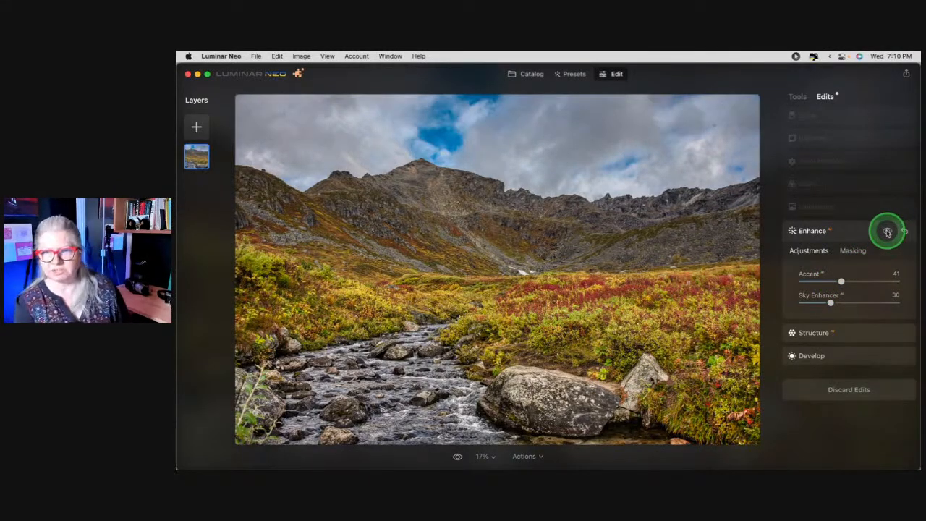
{"action": "left_click", "coordinate": [888, 231]}
{"action": "left_click", "coordinate": [290, 163]}
{"action": "left_click", "coordinate": [417, 113]}
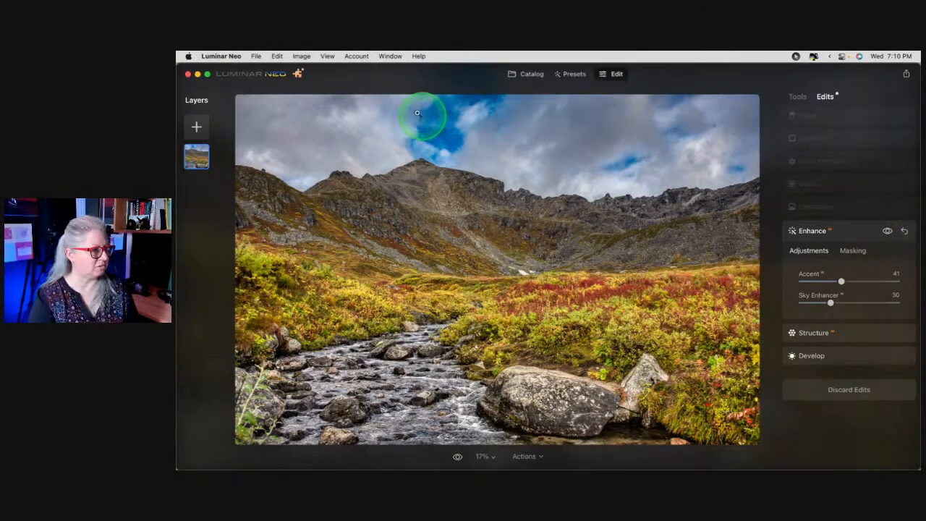
Set the Enhance edit's Sky Enhancer to 0 and Accent to 18.
{"action": "left_click_drag", "start_coordinate": [831, 302], "coordinate": [784, 306]}
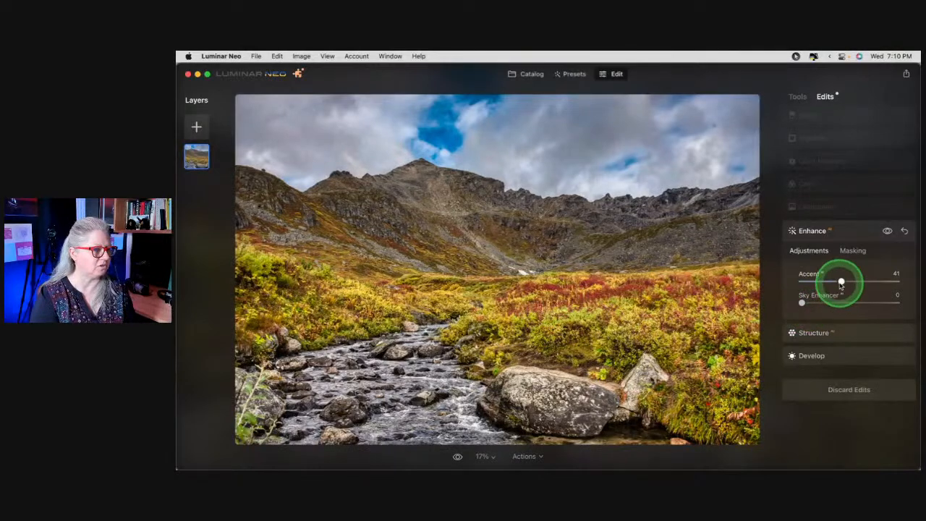
{"action": "left_click_drag", "start_coordinate": [840, 281], "coordinate": [815, 286]}
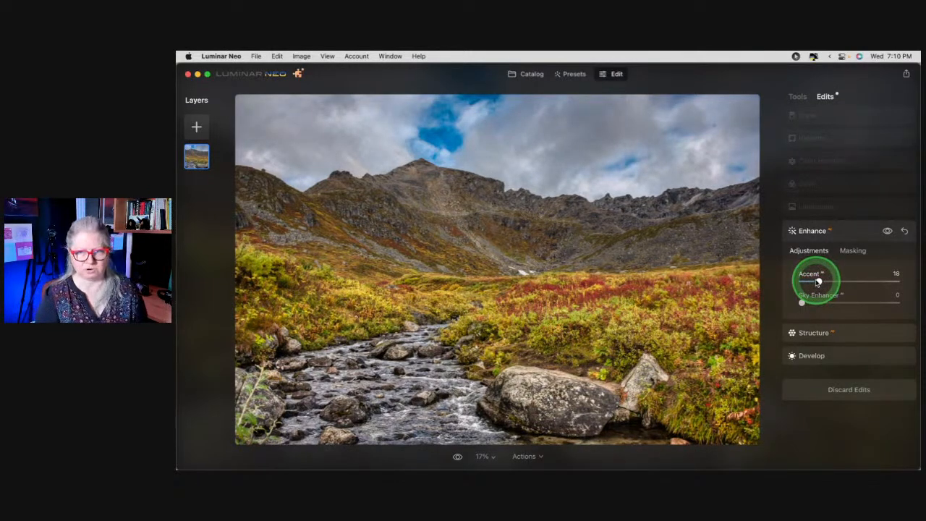
Reveal the Landscape edit's advanced settings, set Dehaze to 0, and compare the photo with and without the edit.
{"action": "left_click", "coordinate": [843, 208]}
{"action": "left_click", "coordinate": [821, 325]}
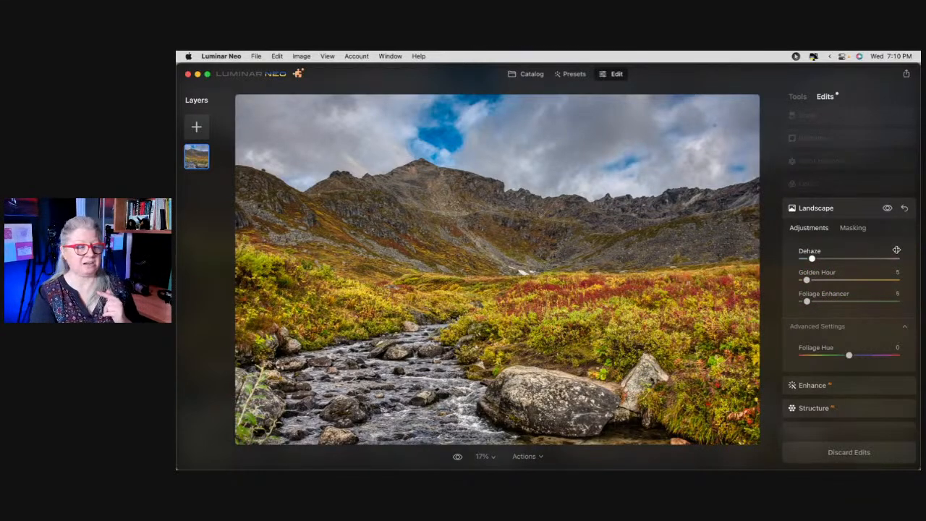
{"action": "left_click_drag", "start_coordinate": [812, 259], "coordinate": [786, 254]}
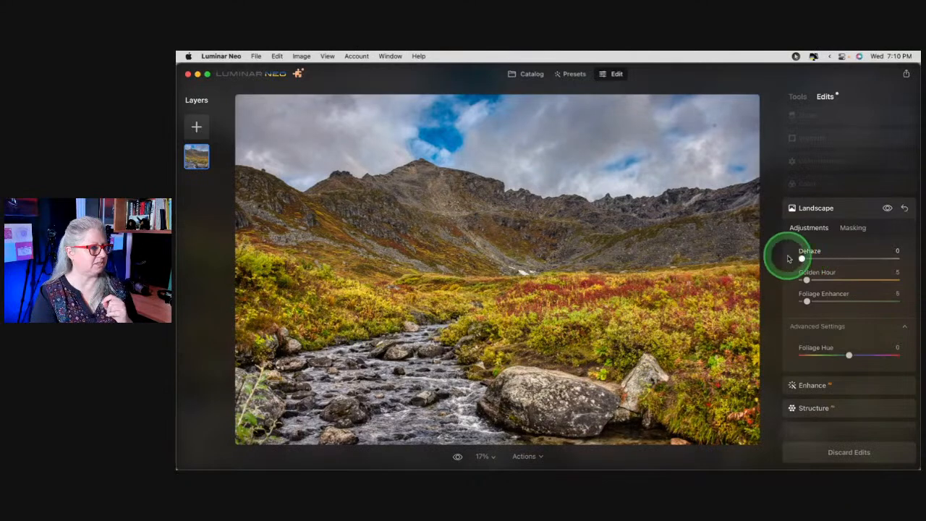
{"action": "left_click", "coordinate": [888, 208]}
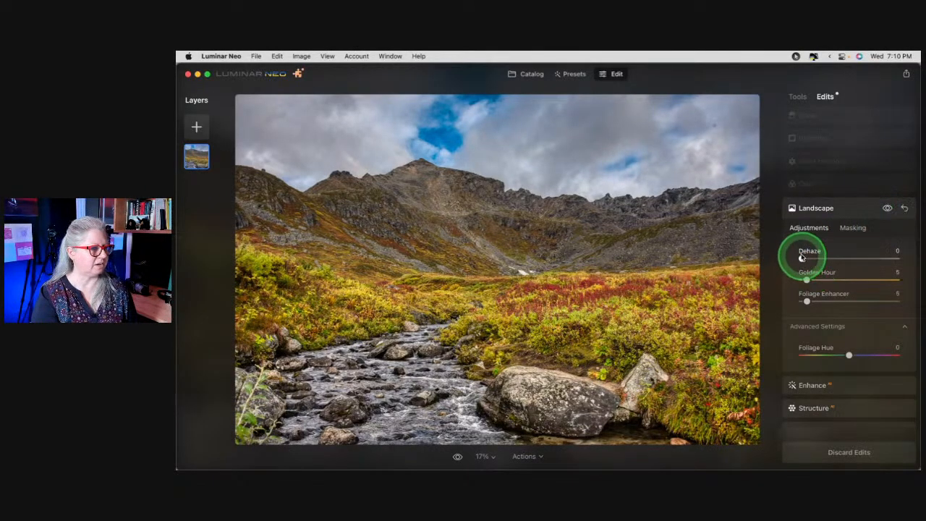
Try a Dehaze of 50 in the Landscape edit.
{"action": "left_click_drag", "start_coordinate": [802, 258], "coordinate": [840, 256]}
{"action": "left_click", "coordinate": [847, 258]}
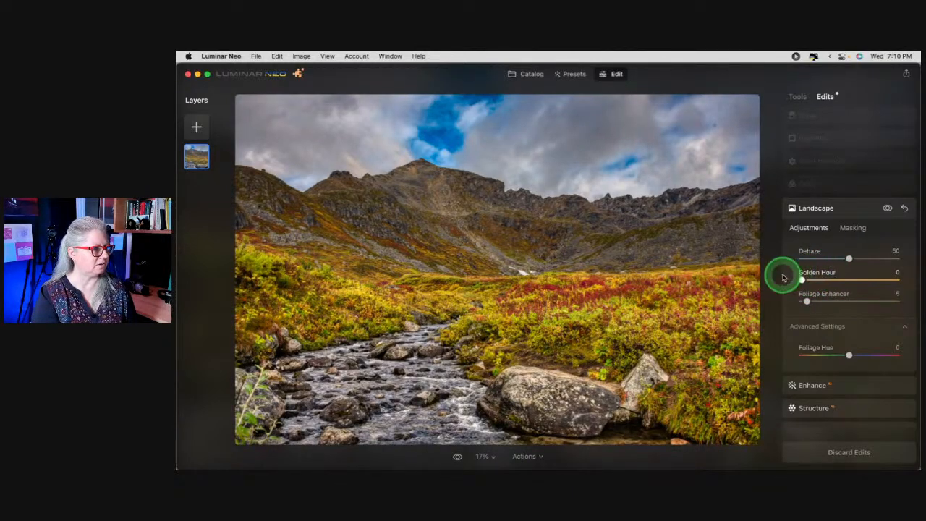
Set the Landscape Golden Hour to 10, Foliage Enhancer to 17, Foliage Hue to -10 and Dehaze to 0.
{"action": "left_click_drag", "start_coordinate": [805, 280], "coordinate": [838, 298]}
{"action": "mouse_move", "coordinate": [849, 355]}
{"action": "left_mouse_down"}
{"action": "mouse_move", "coordinate": [785, 350]}
{"action": "mouse_move", "coordinate": [887, 352]}
{"action": "mouse_move", "coordinate": [844, 354]}
{"action": "left_mouse_up"}
{"action": "left_click_drag", "start_coordinate": [830, 301], "coordinate": [811, 280]}
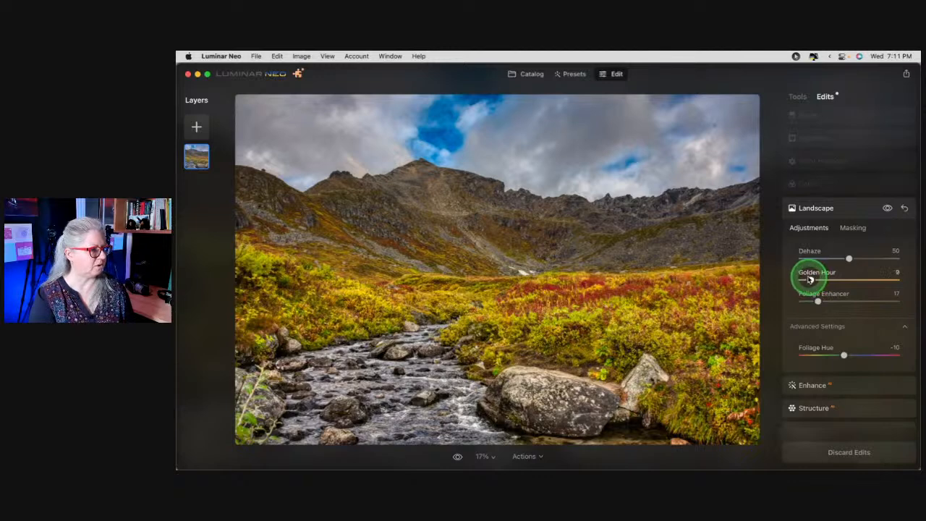
{"action": "left_click_drag", "start_coordinate": [809, 279], "coordinate": [795, 264]}
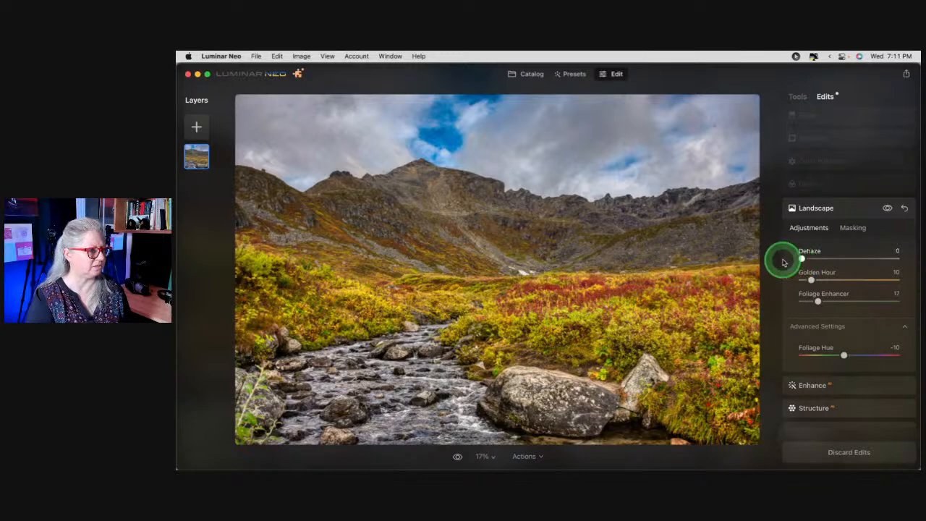
Review the Color edit's HSL settings for Hue, Saturation and Luminance.
{"action": "left_click", "coordinate": [837, 188]}
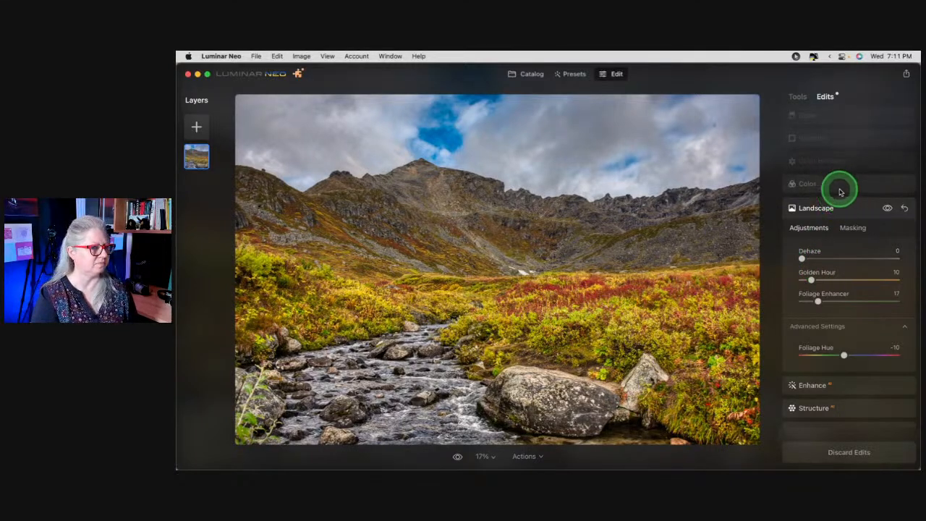
{"action": "left_click", "coordinate": [837, 304]}
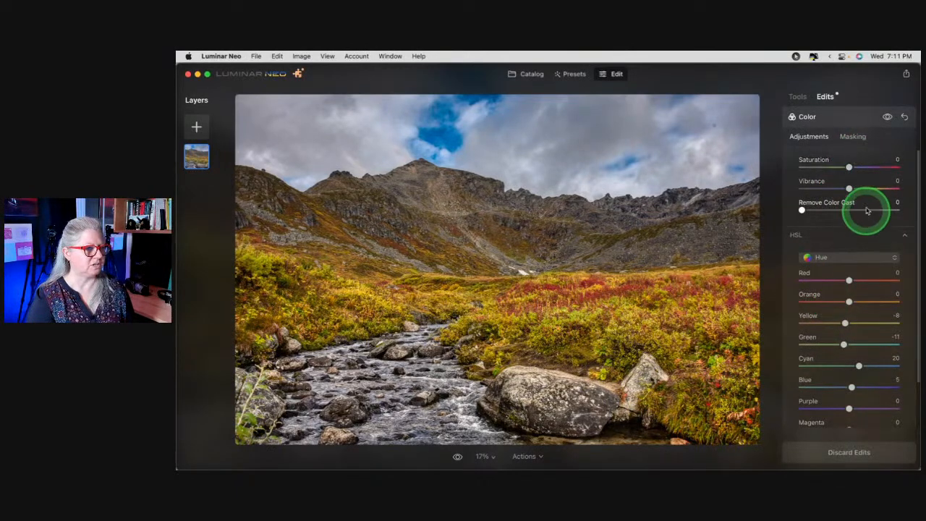
{"action": "scroll", "coordinate": [858, 217], "scroll_direction": "down", "scroll_amount": 2}
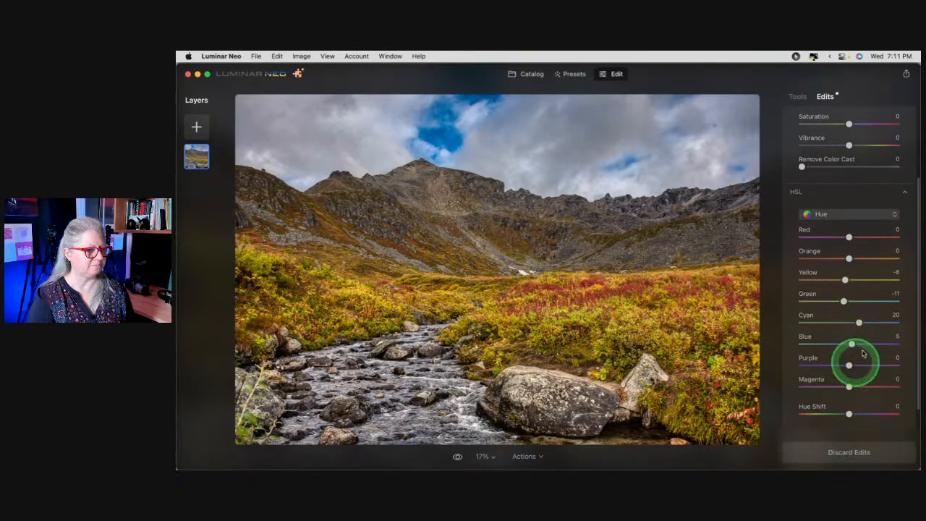
{"action": "left_click", "coordinate": [832, 214]}
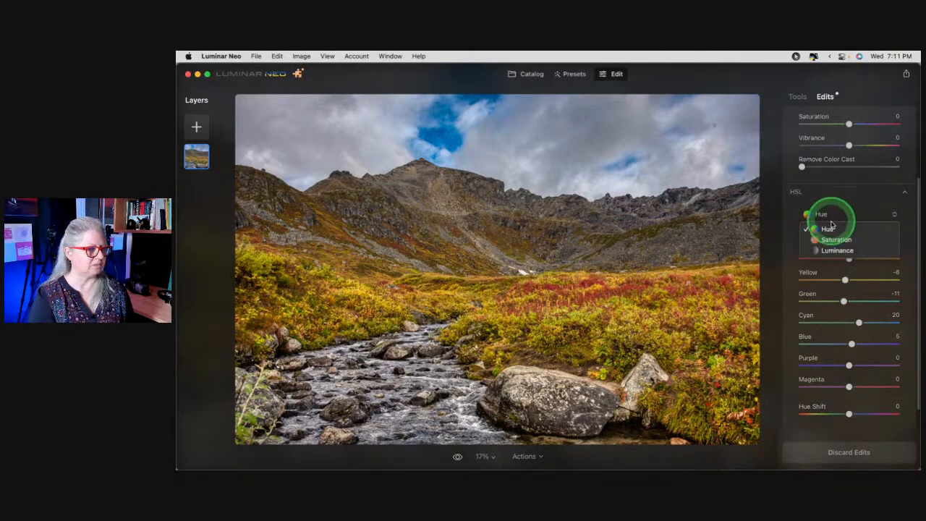
{"action": "left_click", "coordinate": [836, 240]}
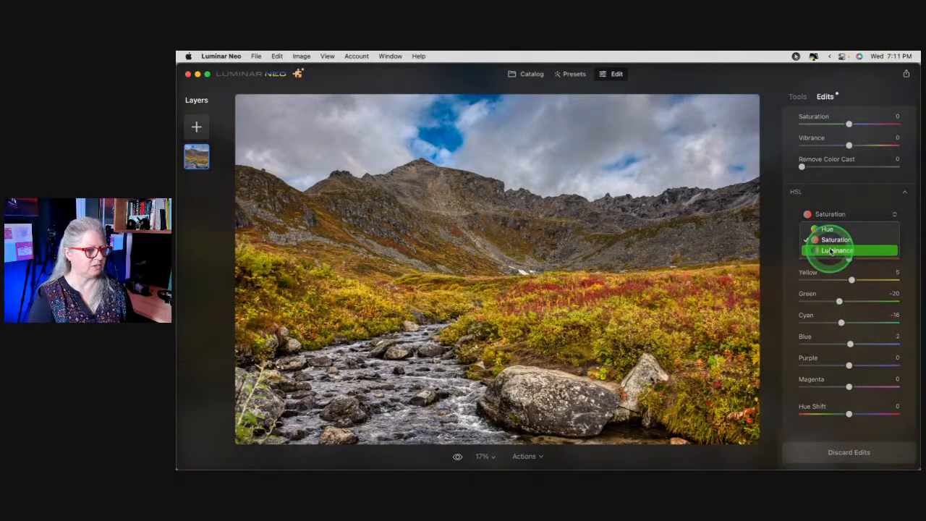
{"action": "left_click", "coordinate": [836, 250]}
Compare the photo with and without the preset's Color edit.
{"action": "scroll", "coordinate": [830, 251], "scroll_direction": "up", "scroll_amount": 5}
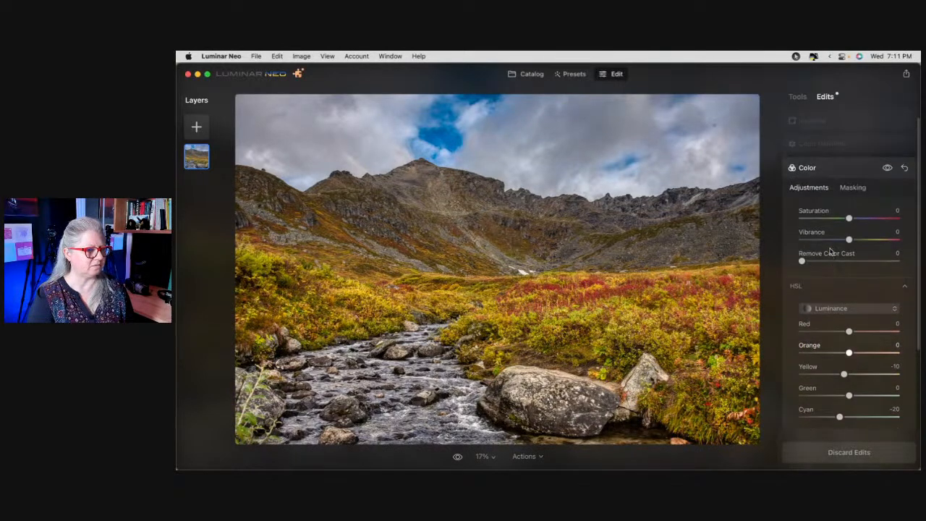
{"action": "left_click", "coordinate": [888, 179]}
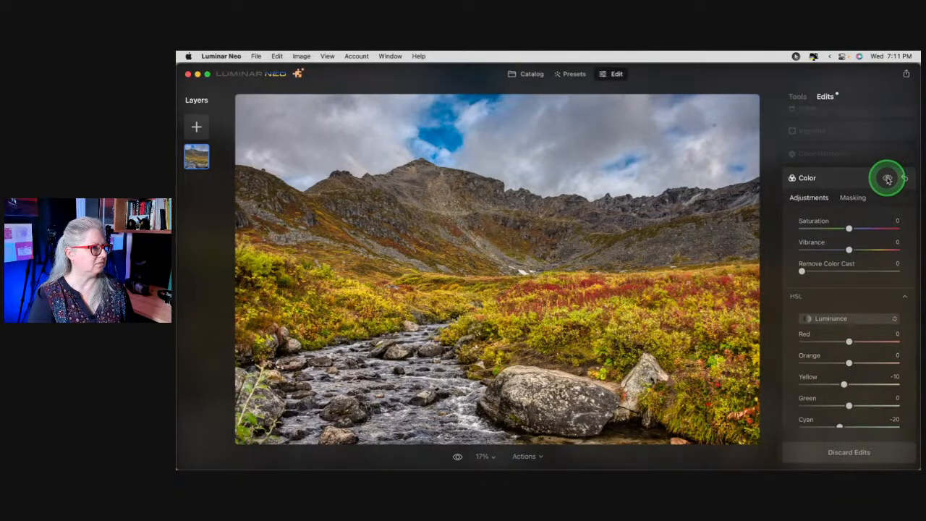
{"action": "left_click", "coordinate": [888, 178]}
{"action": "left_click", "coordinate": [888, 179]}
{"action": "left_click", "coordinate": [888, 179]}
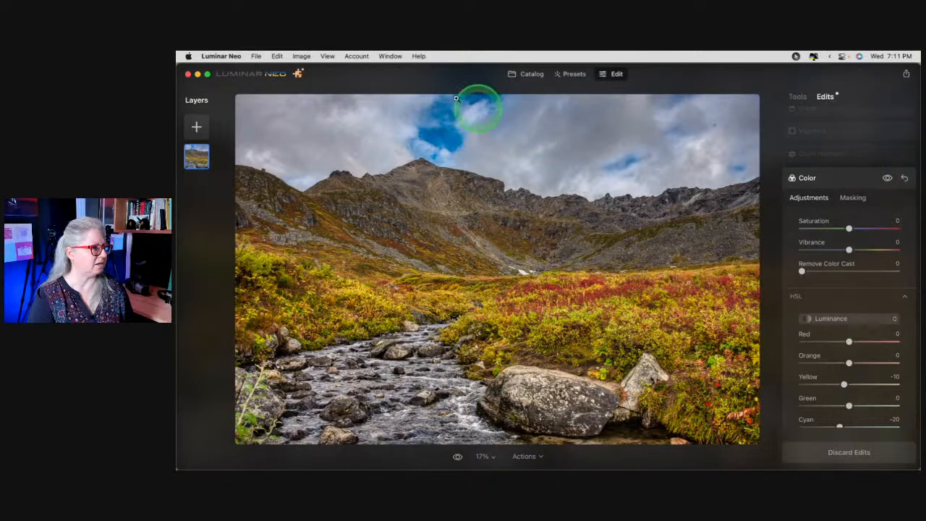
Reset the Blue and Cyan Luminance and the Cyan Saturation to 0 in the Color edit's HSL settings.
{"action": "scroll", "coordinate": [862, 250], "scroll_direction": "down", "scroll_amount": 4}
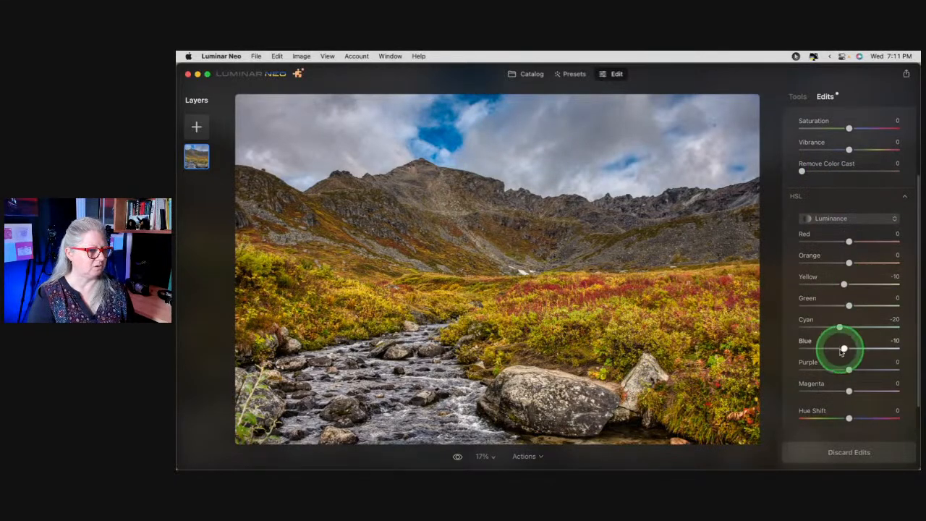
{"action": "double_click", "coordinate": [844, 349]}
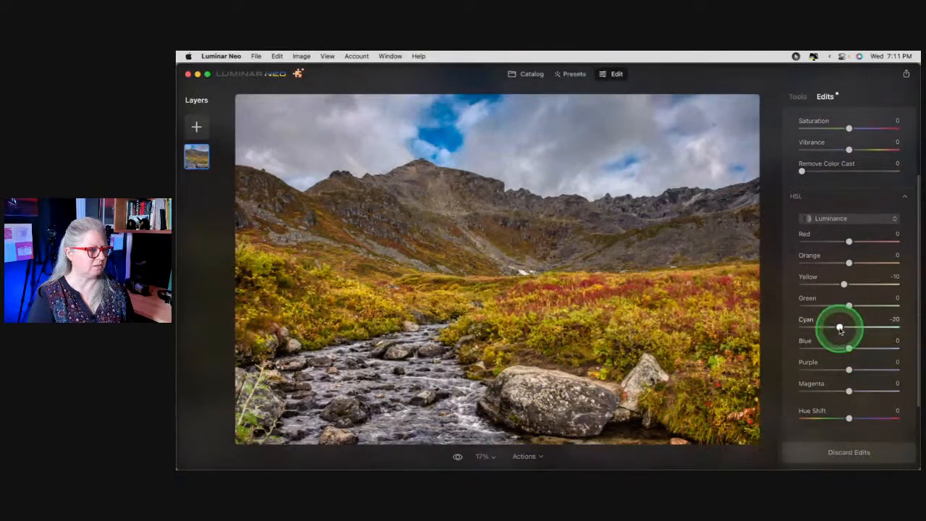
{"action": "double_click", "coordinate": [839, 328]}
{"action": "left_click", "coordinate": [828, 218]}
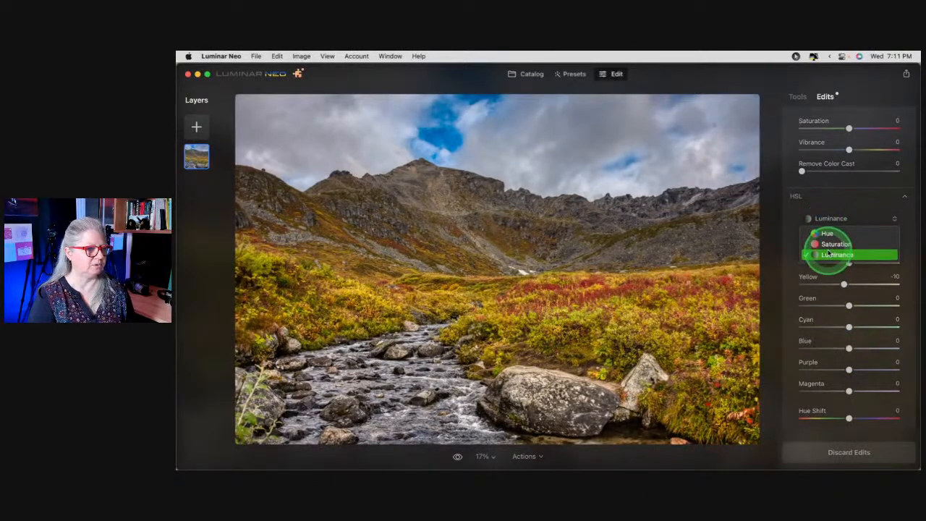
{"action": "left_click", "coordinate": [828, 249]}
{"action": "double_click", "coordinate": [842, 328]}
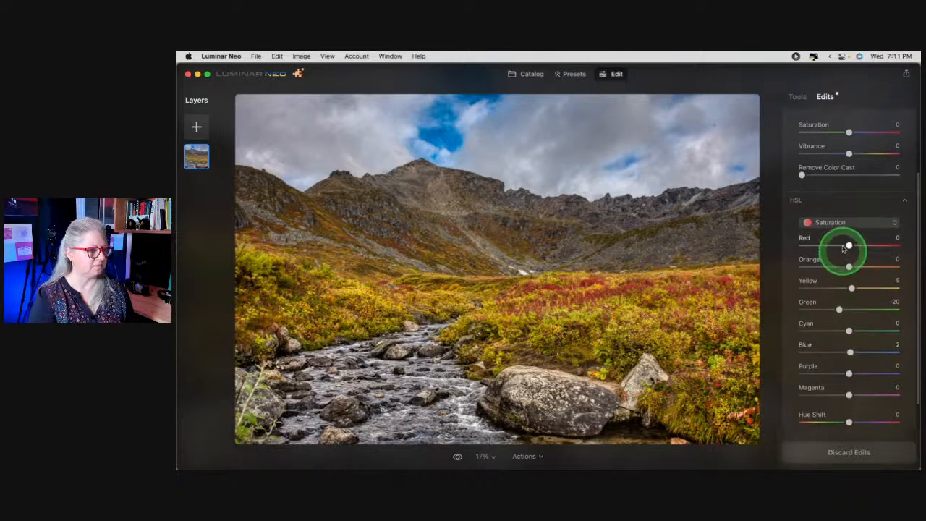
Reset the Cyan and Blue Hue to 0 in the Color edit's HSL settings.
{"action": "left_click", "coordinate": [839, 223]}
{"action": "left_click", "coordinate": [827, 237]}
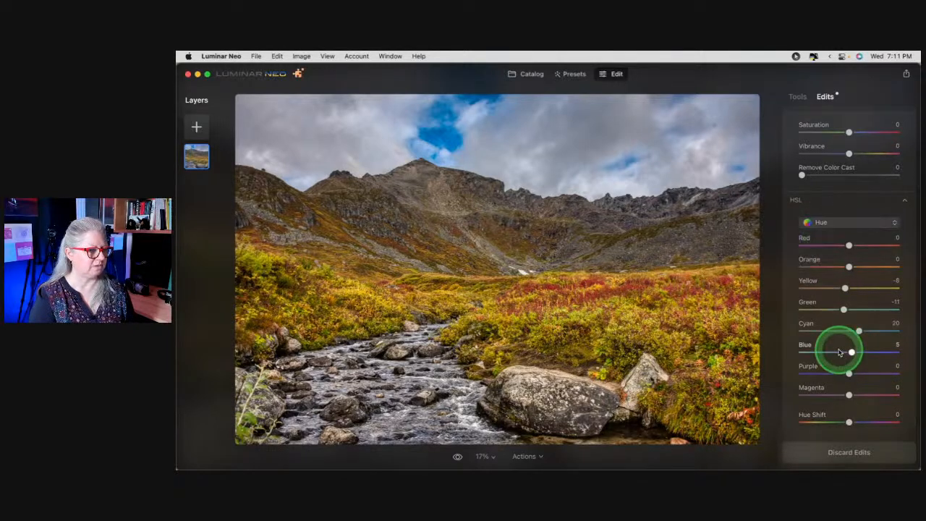
{"action": "left_click_drag", "start_coordinate": [839, 331], "coordinate": [859, 330]}
{"action": "double_click", "coordinate": [858, 330]}
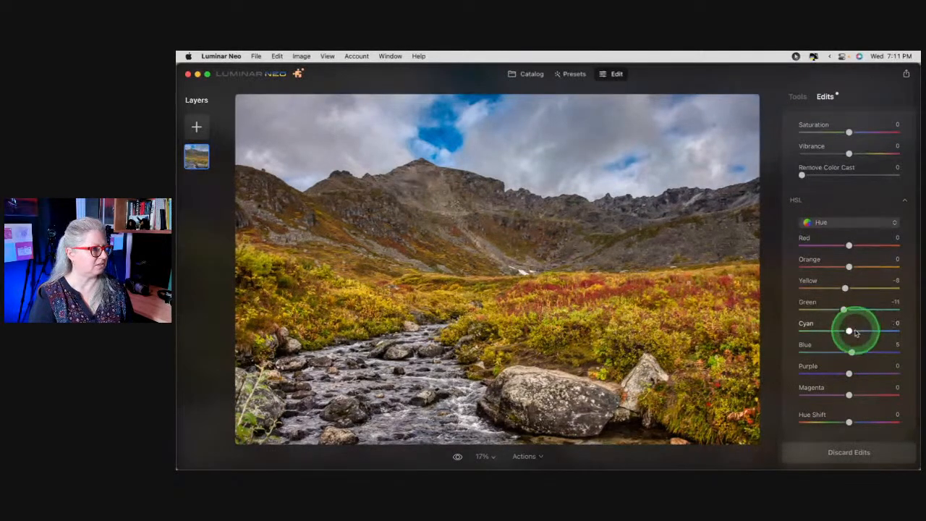
{"action": "double_click", "coordinate": [851, 353]}
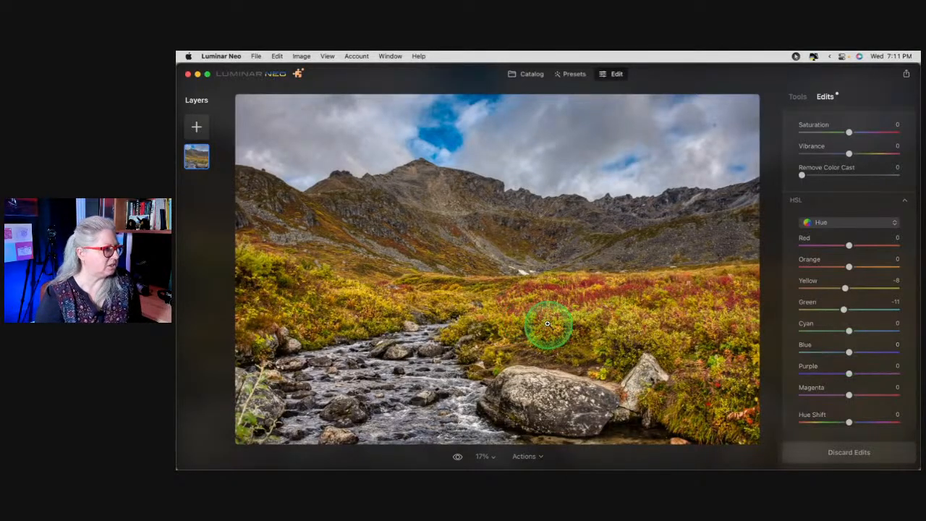
Set the Blue Saturation to -11 in the Color edit's HSL settings.
{"action": "left_click", "coordinate": [839, 222]}
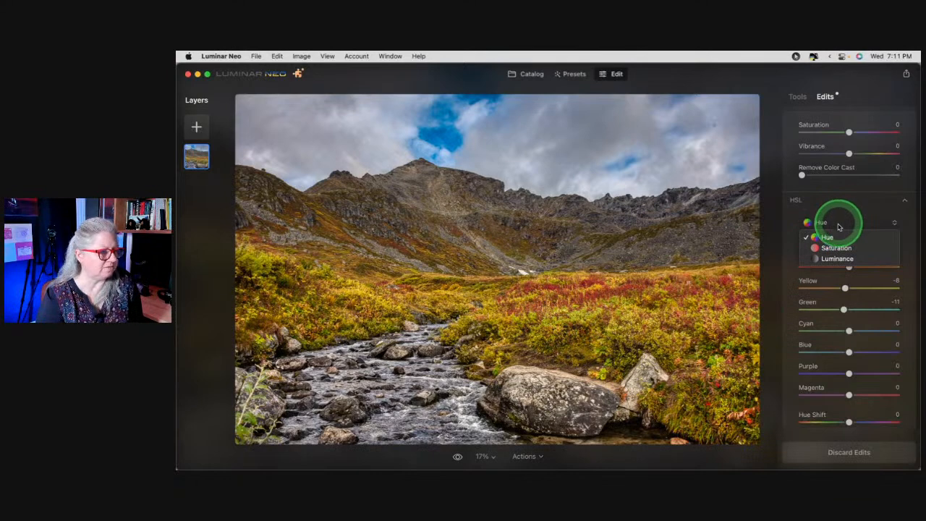
{"action": "left_click", "coordinate": [839, 259]}
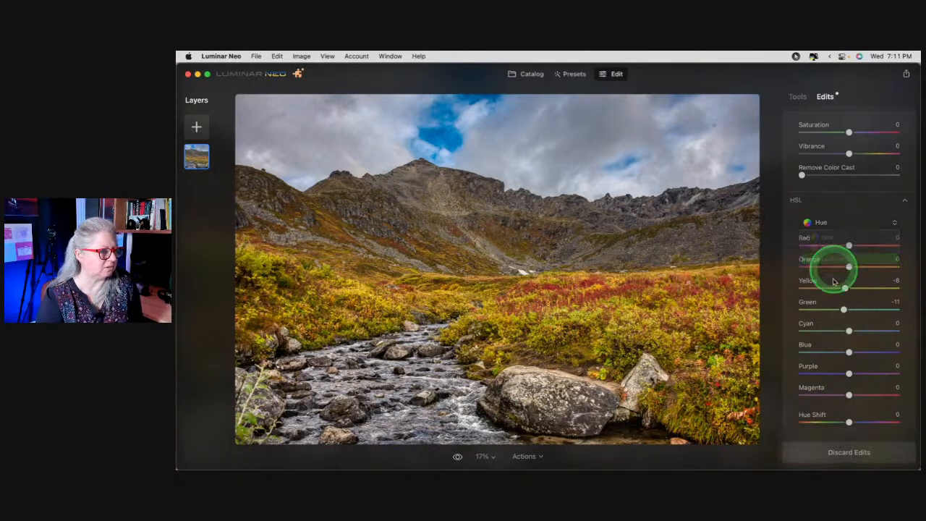
{"action": "left_click", "coordinate": [825, 223]}
{"action": "left_click", "coordinate": [828, 244]}
{"action": "mouse_move", "coordinate": [849, 351]}
{"action": "left_mouse_down"}
{"action": "mouse_move", "coordinate": [835, 351]}
{"action": "mouse_move", "coordinate": [843, 352]}
{"action": "left_mouse_up"}
Set the HSL Luminance in the Color edit to Red -13, Orange -19, Yellow 4 and Green -27.
{"action": "left_click", "coordinate": [843, 222]}
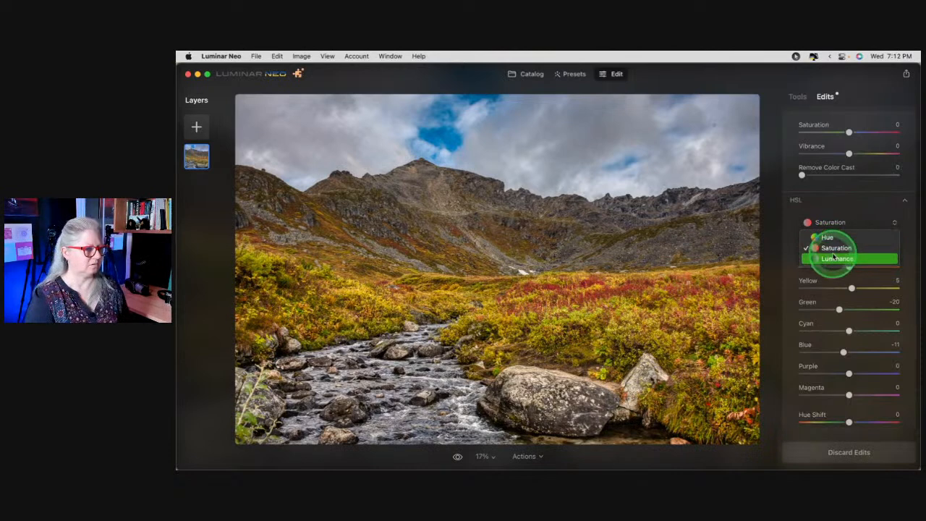
{"action": "left_click", "coordinate": [833, 258]}
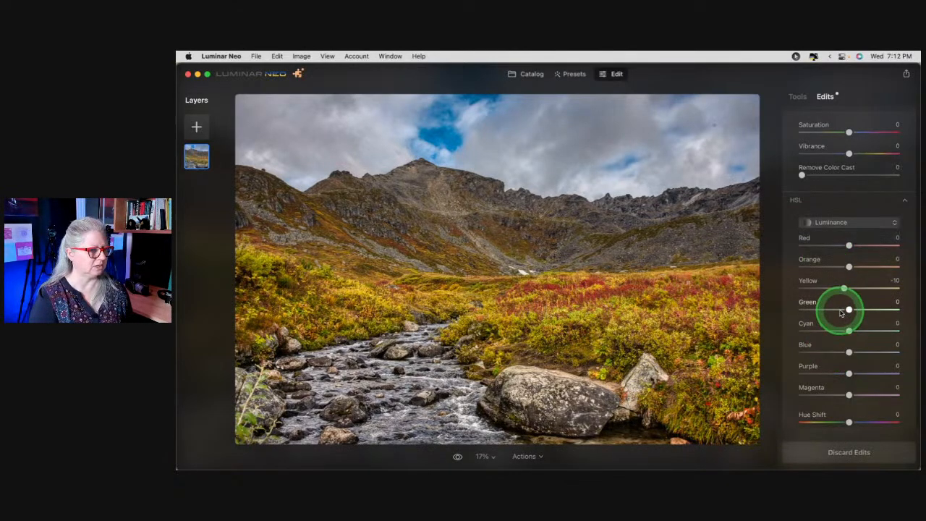
{"action": "left_click_drag", "start_coordinate": [843, 289], "coordinate": [856, 309]}
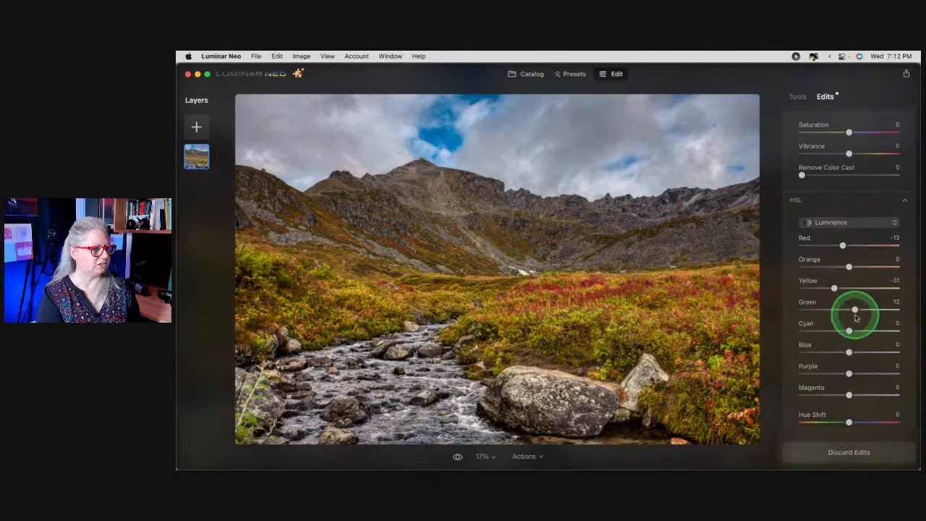
{"action": "mouse_move", "coordinate": [834, 289]}
{"action": "left_mouse_down"}
{"action": "mouse_move", "coordinate": [858, 288]}
{"action": "mouse_move", "coordinate": [845, 289]}
{"action": "left_mouse_up"}
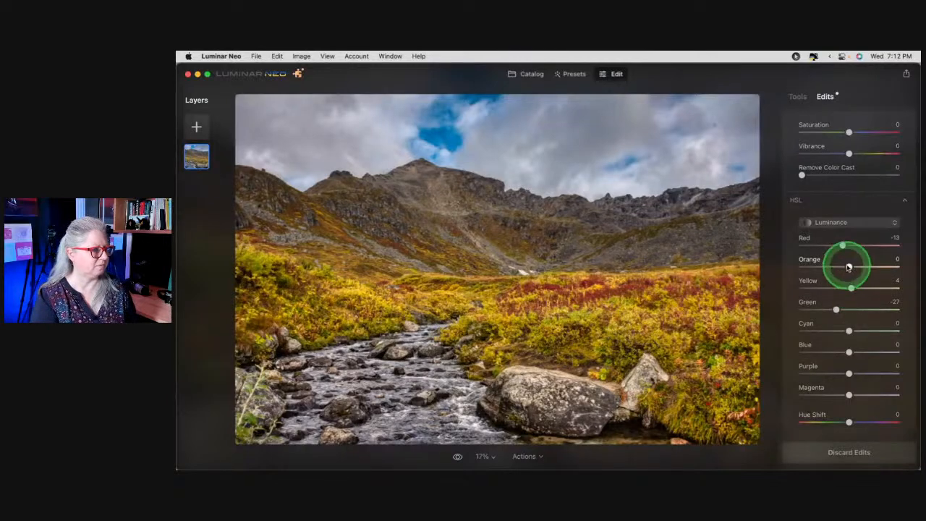
{"action": "mouse_move", "coordinate": [849, 267]}
{"action": "left_mouse_down"}
{"action": "mouse_move", "coordinate": [833, 265]}
{"action": "mouse_move", "coordinate": [867, 265]}
{"action": "mouse_move", "coordinate": [804, 264]}
{"action": "mouse_move", "coordinate": [893, 269]}
{"action": "mouse_move", "coordinate": [832, 267]}
{"action": "mouse_move", "coordinate": [845, 269]}
{"action": "left_mouse_up"}
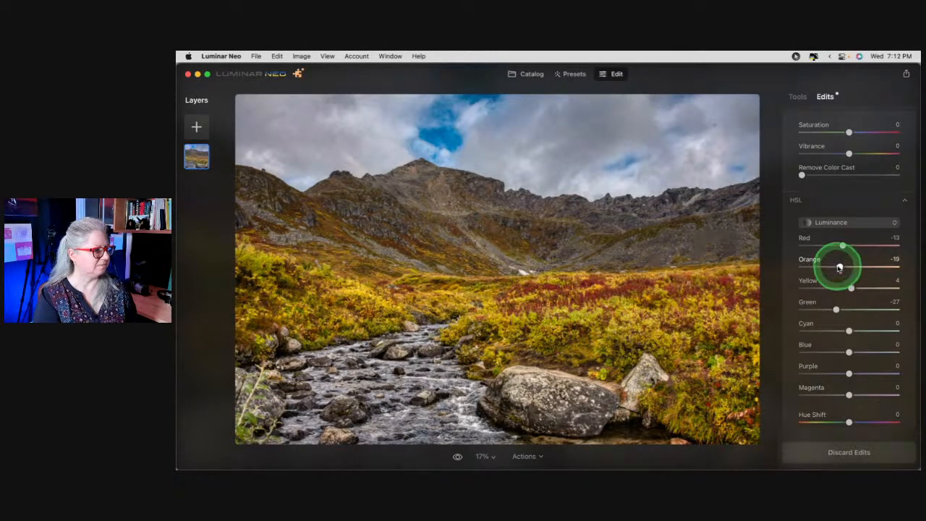
Switch the Color edit off and on repeatedly to judge the effect of the adjusted HSL values.
{"action": "scroll", "coordinate": [830, 293], "scroll_direction": "up", "scroll_amount": 3}
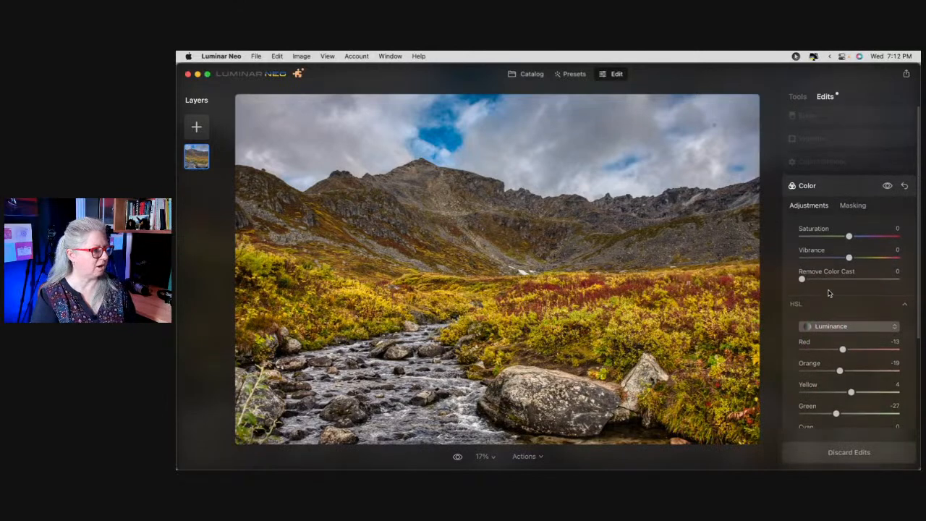
{"action": "left_click", "coordinate": [887, 186]}
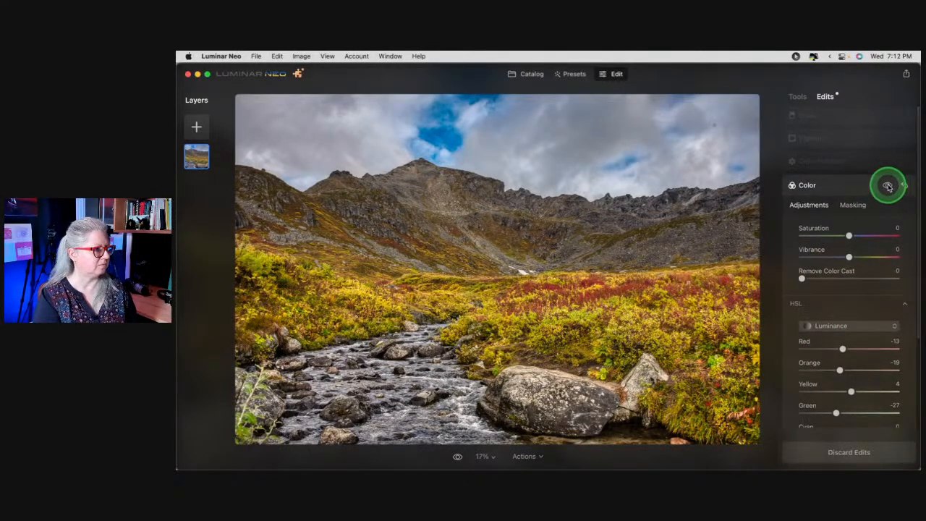
{"action": "left_click", "coordinate": [888, 186]}
{"action": "left_click", "coordinate": [888, 186]}
{"action": "left_click", "coordinate": [888, 187]}
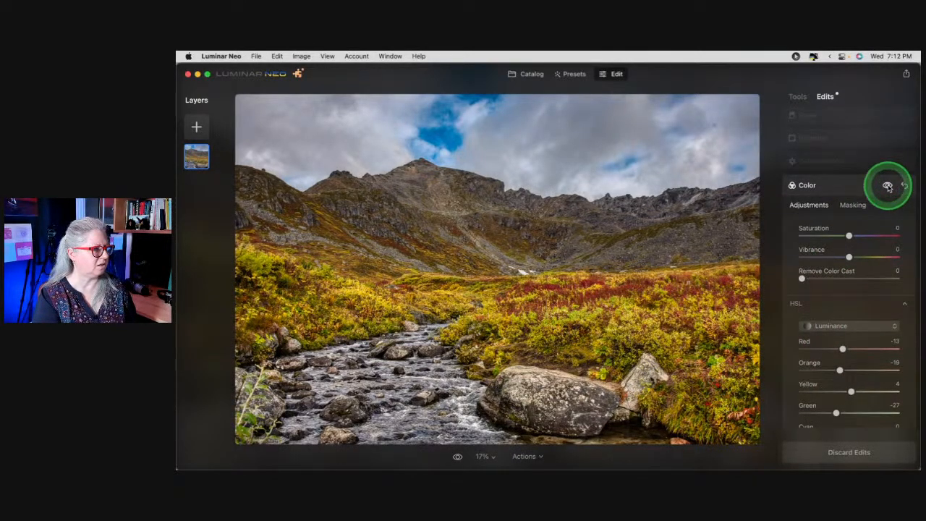
{"action": "left_click", "coordinate": [888, 187]}
{"action": "left_click", "coordinate": [888, 187]}
{"action": "left_click", "coordinate": [888, 186]}
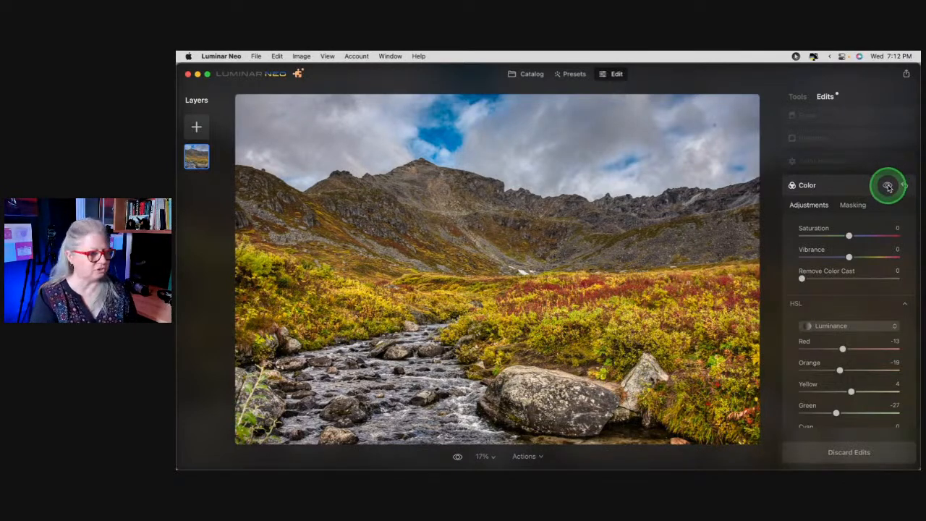
{"action": "left_click", "coordinate": [886, 187]}
Reset Color Harmony's Brilliance to 0, reveal its Color Contrast and Split Color Warmth settings, and compare the photo with and without the edit.
{"action": "left_click", "coordinate": [861, 162]}
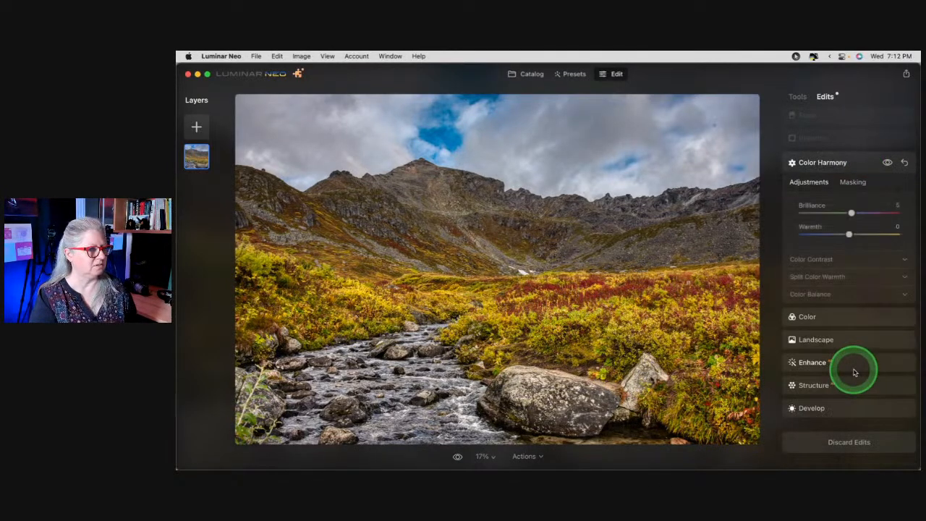
{"action": "left_click", "coordinate": [818, 259]}
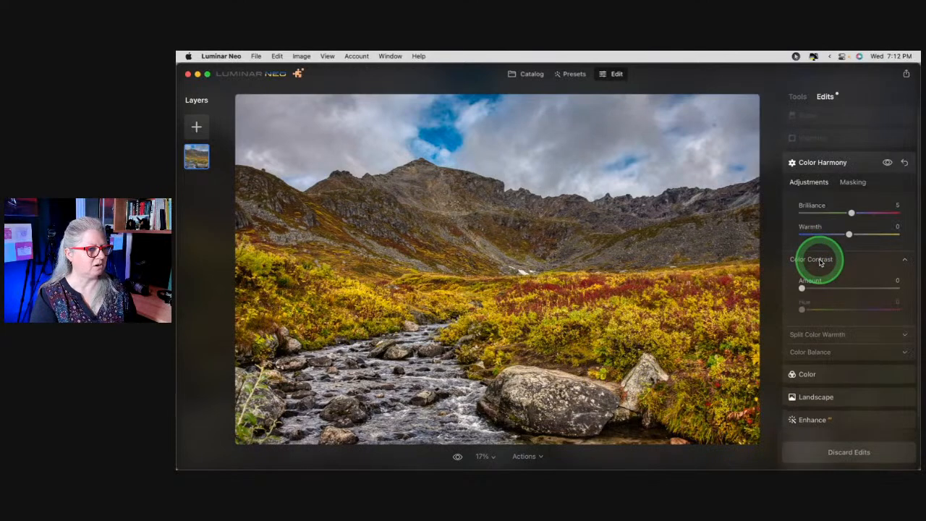
{"action": "left_click", "coordinate": [852, 213]}
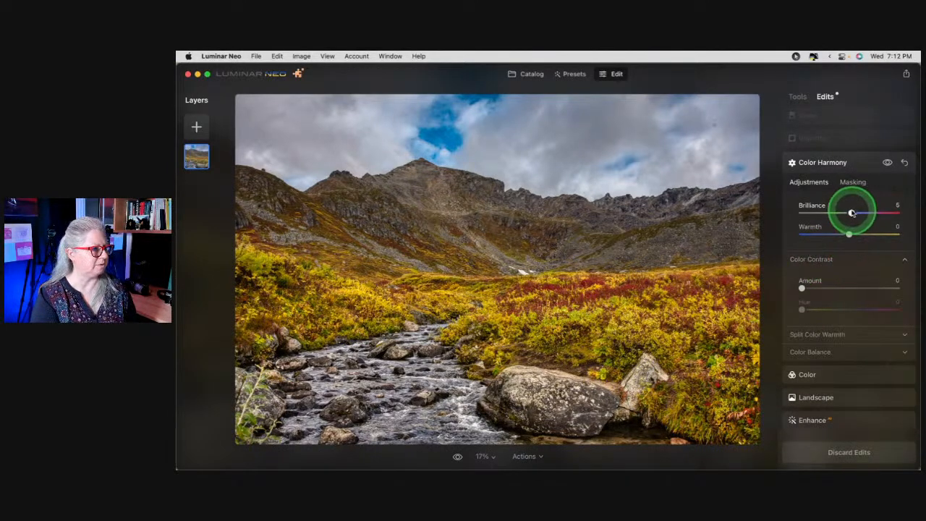
{"action": "left_click", "coordinate": [852, 213]}
{"action": "left_click", "coordinate": [823, 334]}
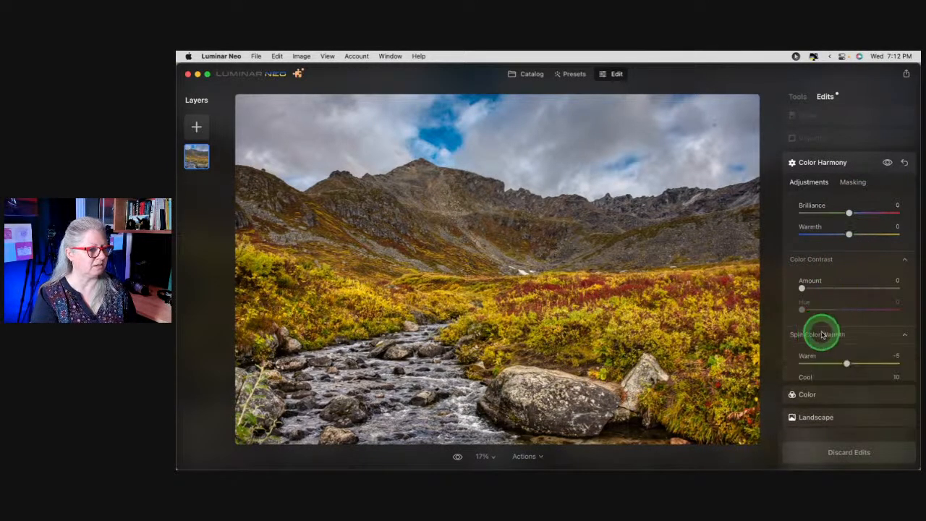
{"action": "left_click", "coordinate": [888, 163]}
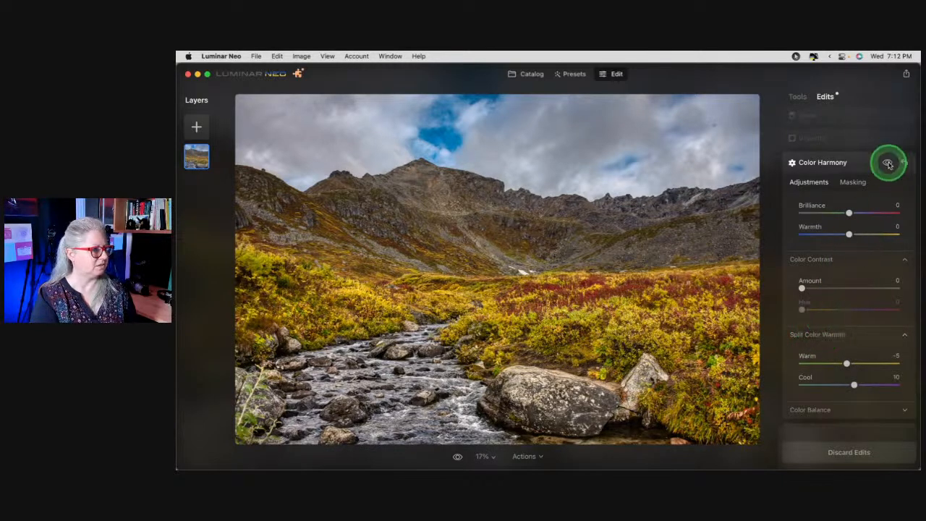
{"action": "left_click", "coordinate": [889, 164]}
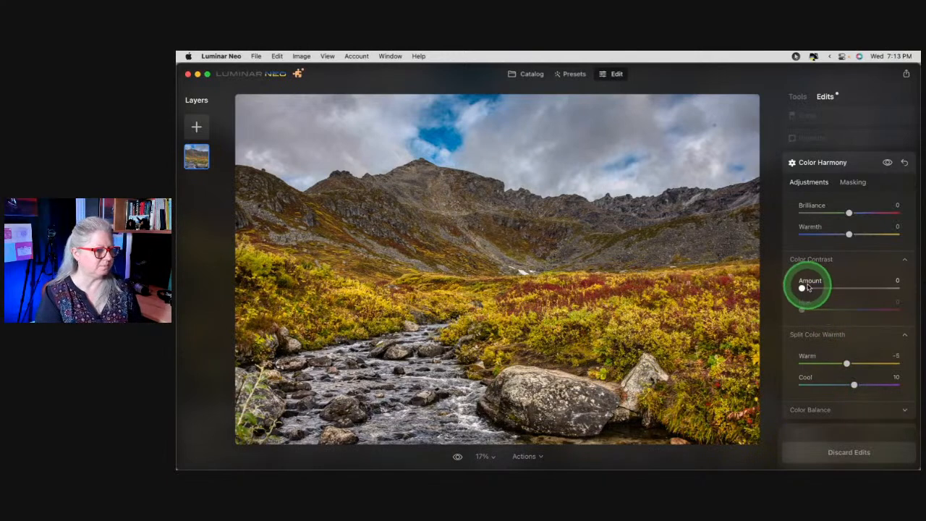
Set Color Harmony's Color Contrast to an Amount of 14 and a Hue of 168, check the edit's effect, and close its settings.
{"action": "left_click_drag", "start_coordinate": [802, 288], "coordinate": [873, 310]}
{"action": "mouse_move", "coordinate": [831, 288]}
{"action": "left_mouse_down"}
{"action": "mouse_move", "coordinate": [848, 285]}
{"action": "mouse_move", "coordinate": [806, 288]}
{"action": "mouse_move", "coordinate": [837, 288]}
{"action": "mouse_move", "coordinate": [811, 287]}
{"action": "mouse_move", "coordinate": [837, 287]}
{"action": "mouse_move", "coordinate": [821, 287]}
{"action": "left_mouse_up"}
{"action": "left_click_drag", "start_coordinate": [872, 309], "coordinate": [846, 309]}
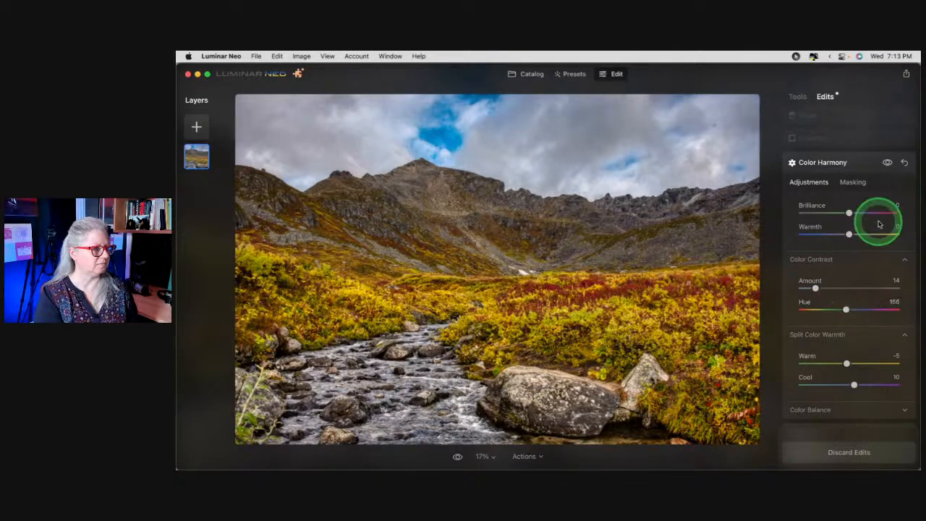
{"action": "left_click", "coordinate": [888, 163]}
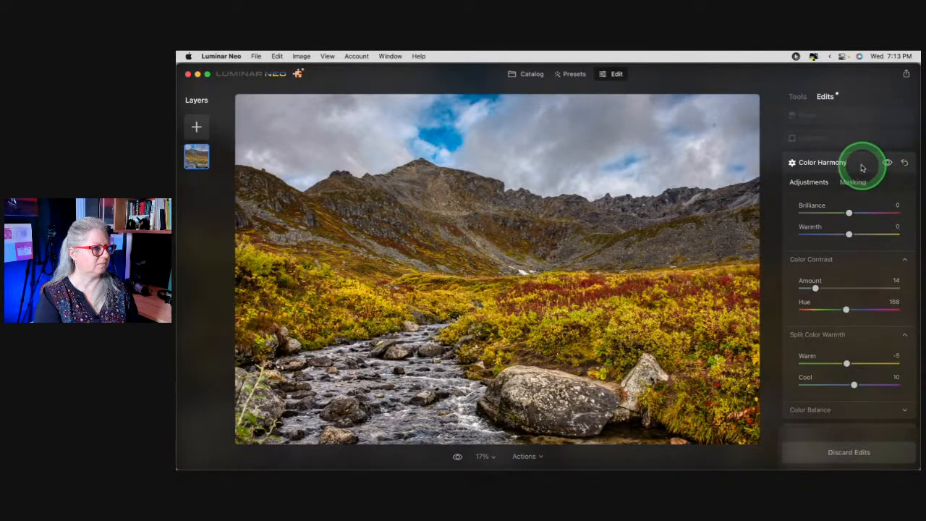
{"action": "left_click", "coordinate": [862, 165]}
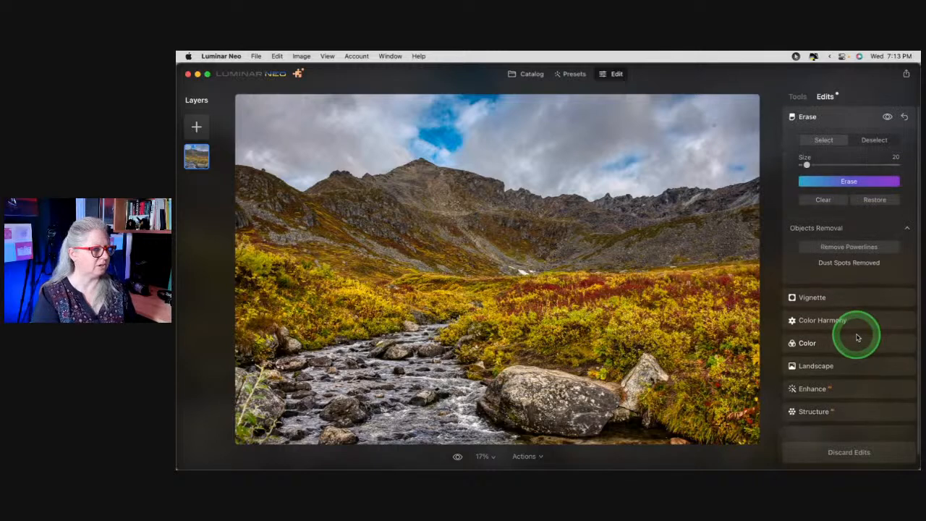
Look over the Vignette edit's settings and return from the applied edits to the list of editing tools.
{"action": "left_click", "coordinate": [843, 303]}
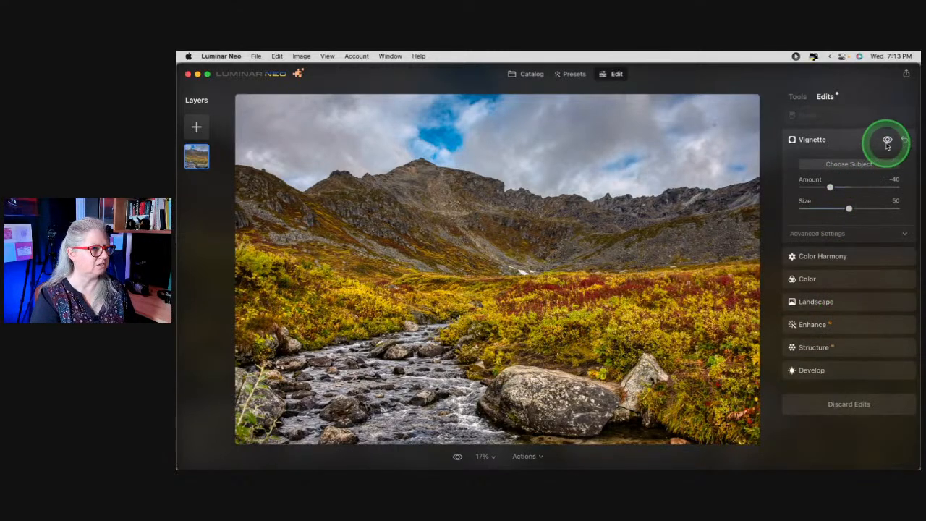
{"action": "left_click", "coordinate": [805, 110]}
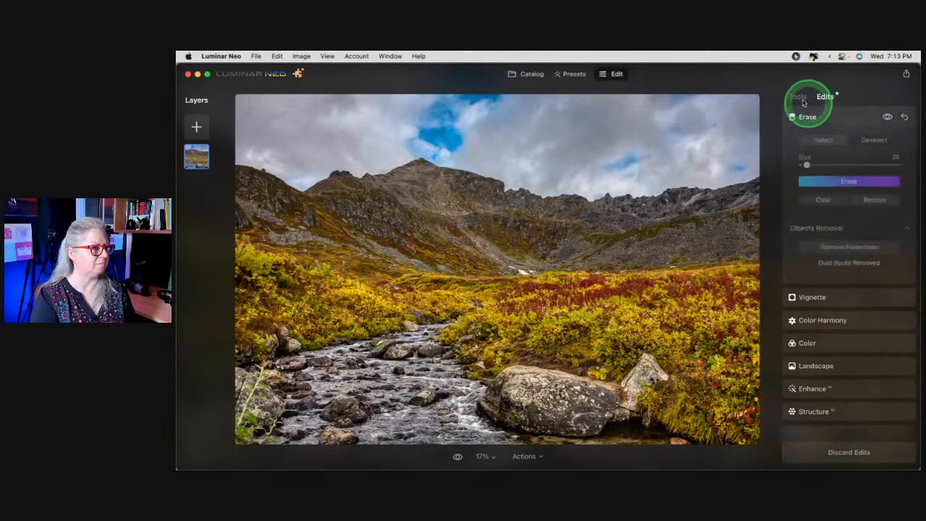
{"action": "left_click", "coordinate": [797, 97]}
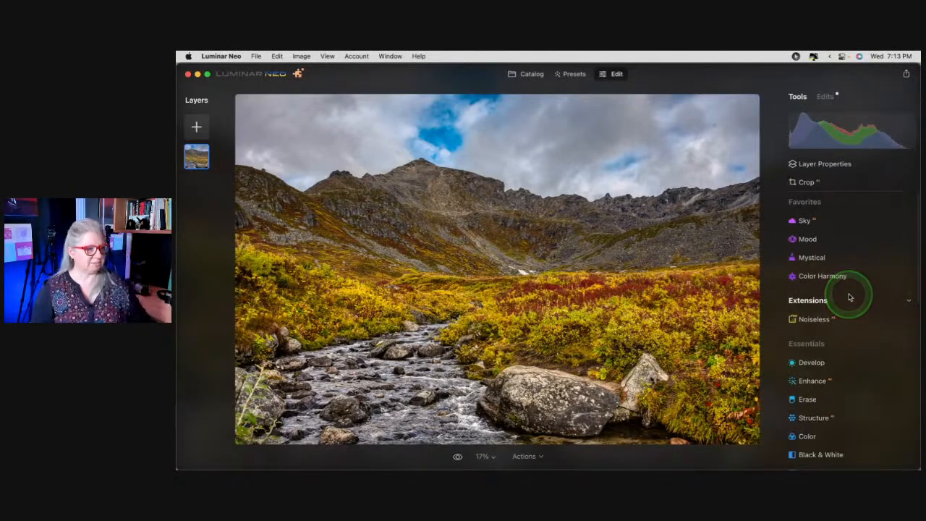
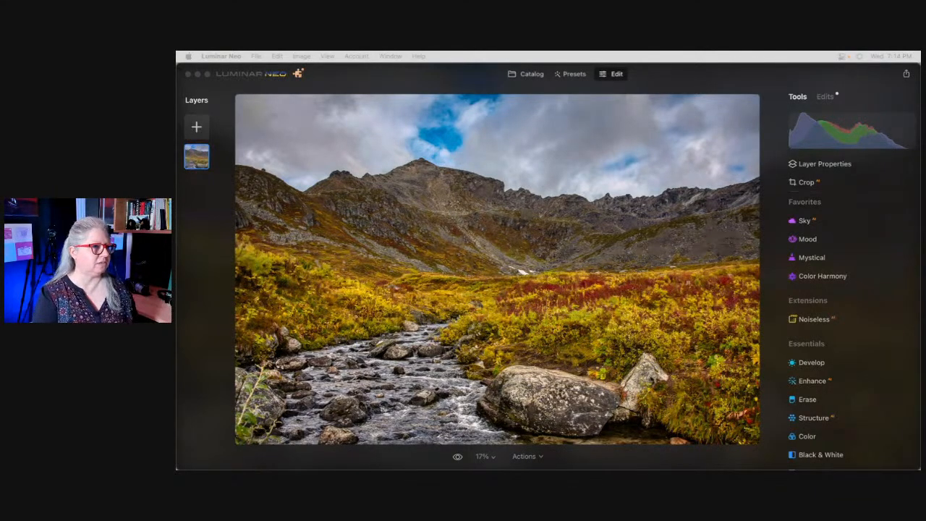
Add a new Develop adjustment with Exposure 0.30 and Highlights 19.
{"action": "left_click", "coordinate": [770, 354]}
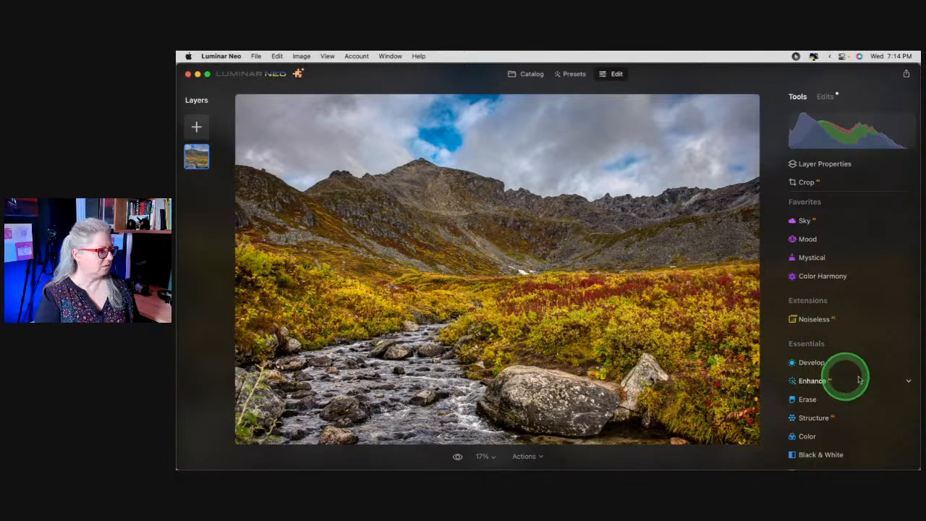
{"action": "left_click", "coordinate": [814, 364]}
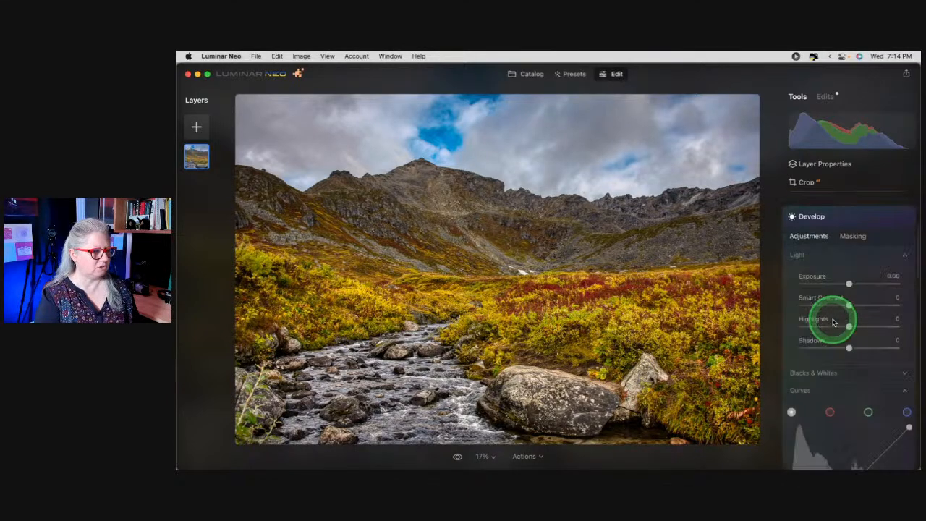
{"action": "mouse_move", "coordinate": [849, 268]}
{"action": "left_mouse_down"}
{"action": "mouse_move", "coordinate": [865, 267]}
{"action": "mouse_move", "coordinate": [856, 267]}
{"action": "left_mouse_up"}
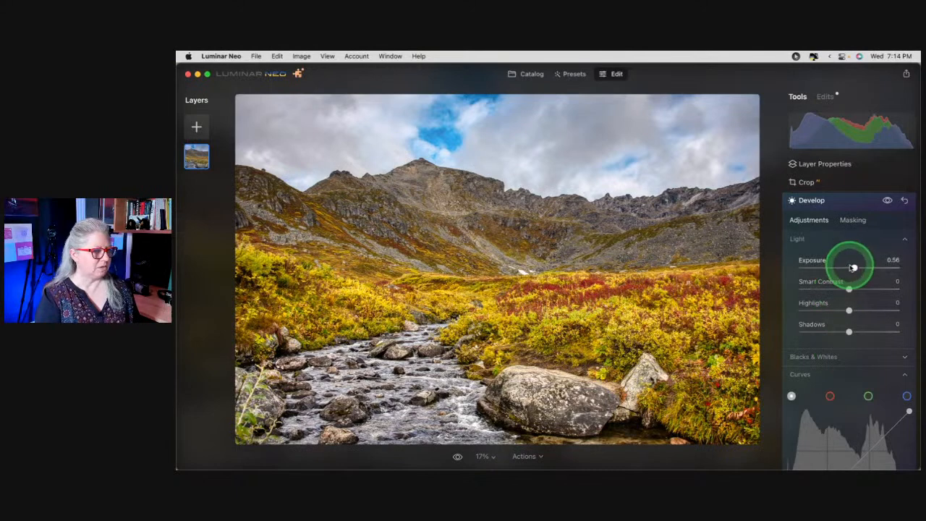
{"action": "left_click_drag", "start_coordinate": [855, 267], "coordinate": [852, 267]}
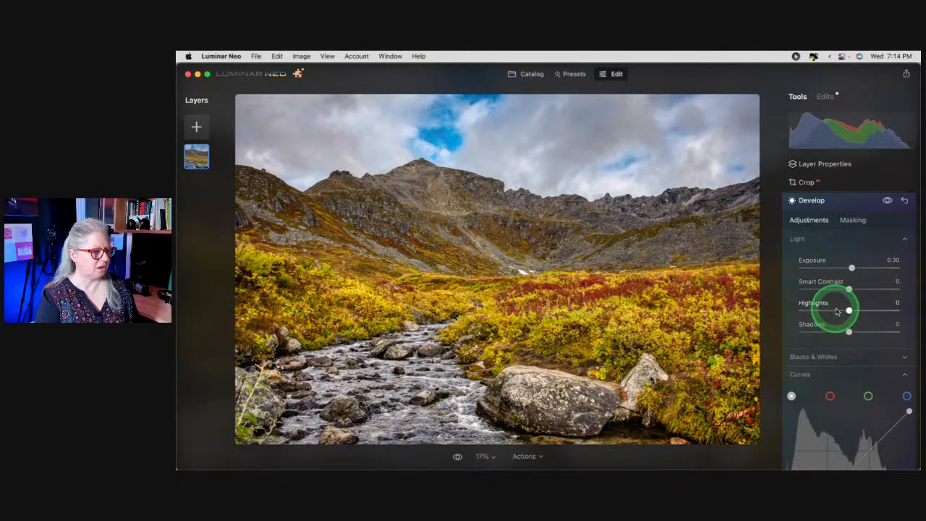
{"action": "left_click_drag", "start_coordinate": [850, 311], "coordinate": [858, 311]}
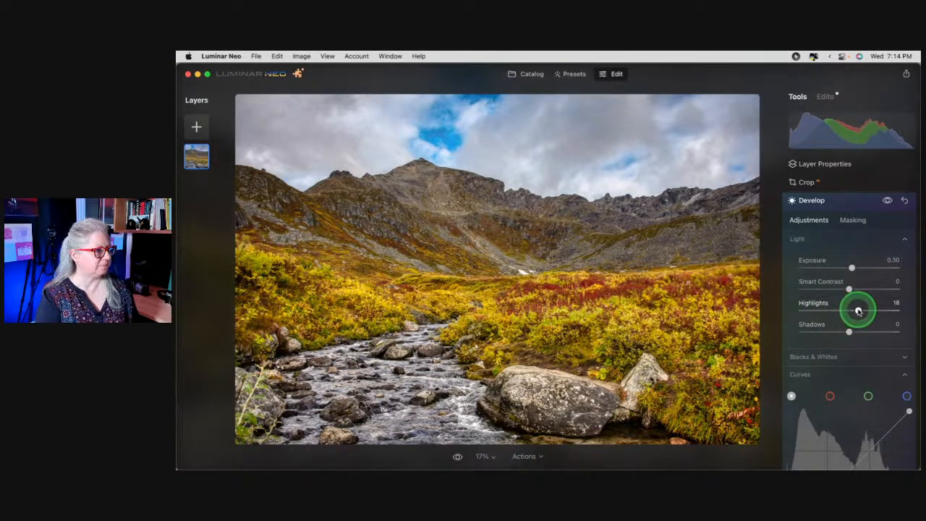
Try the Develop mask brush in Erase mode over the sky and ridge, and switch it back to Paint.
{"action": "left_click", "coordinate": [851, 219]}
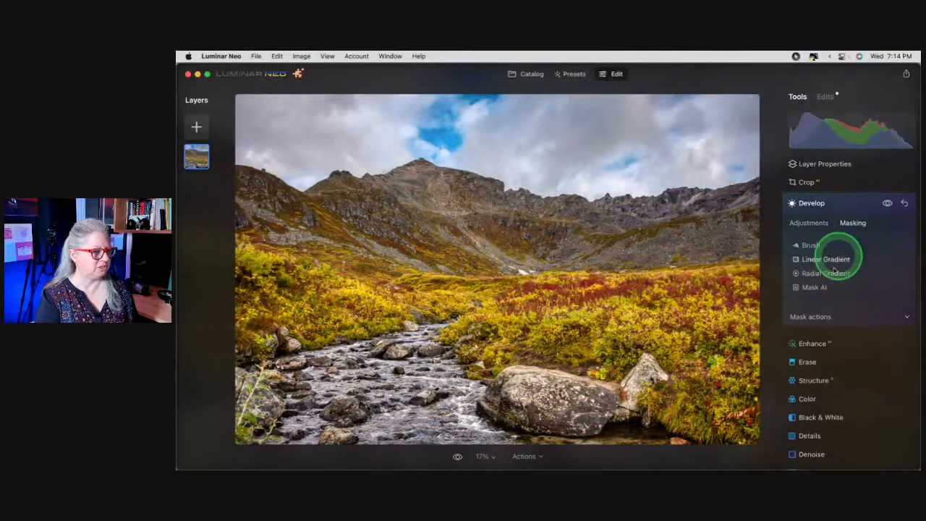
{"action": "left_click", "coordinate": [827, 317]}
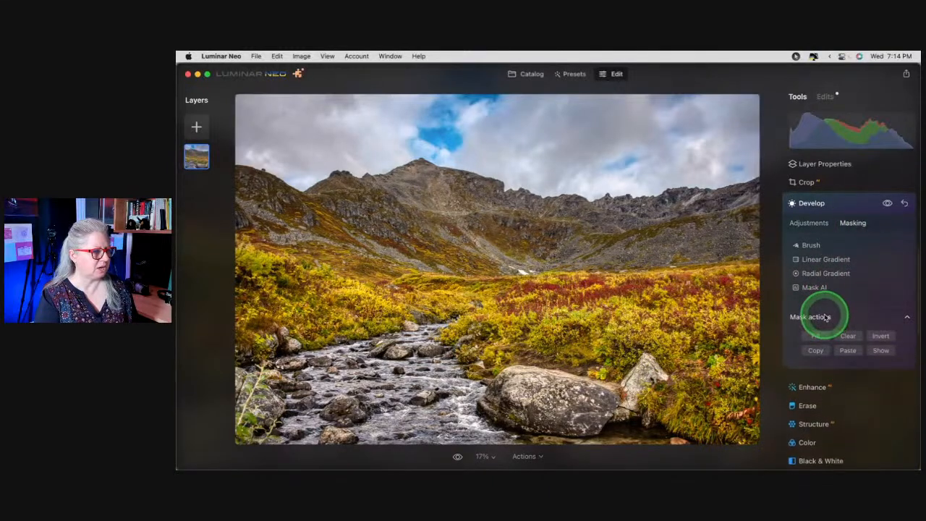
{"action": "left_click", "coordinate": [809, 247]}
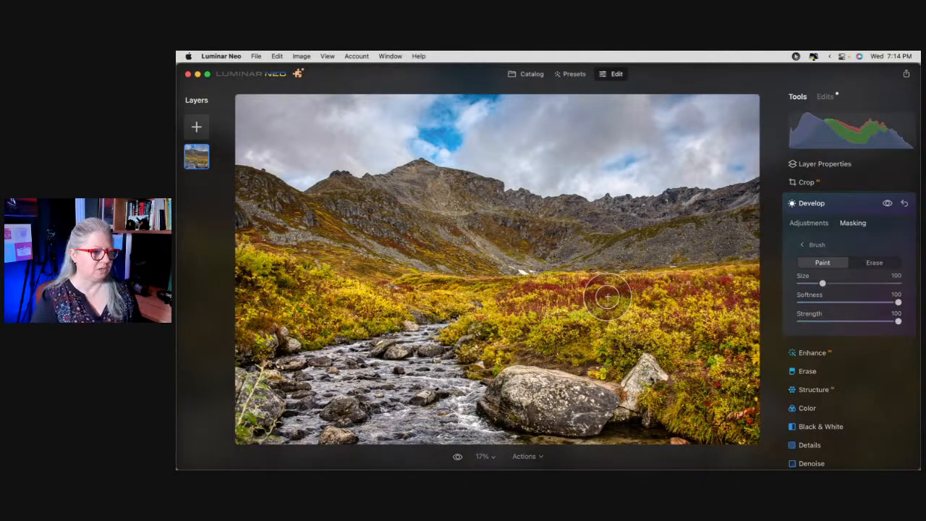
{"action": "left_click", "coordinate": [872, 265]}
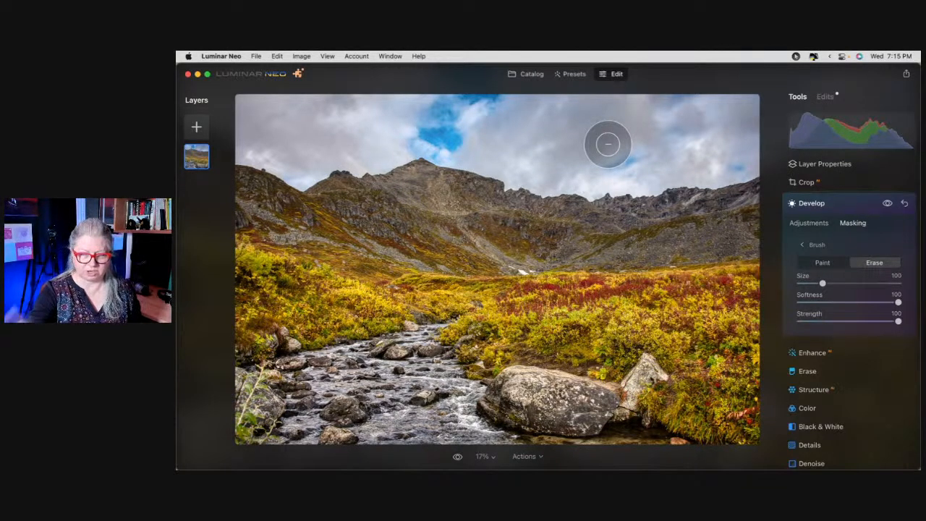
{"action": "left_click_drag", "start_coordinate": [608, 144], "coordinate": [604, 192]}
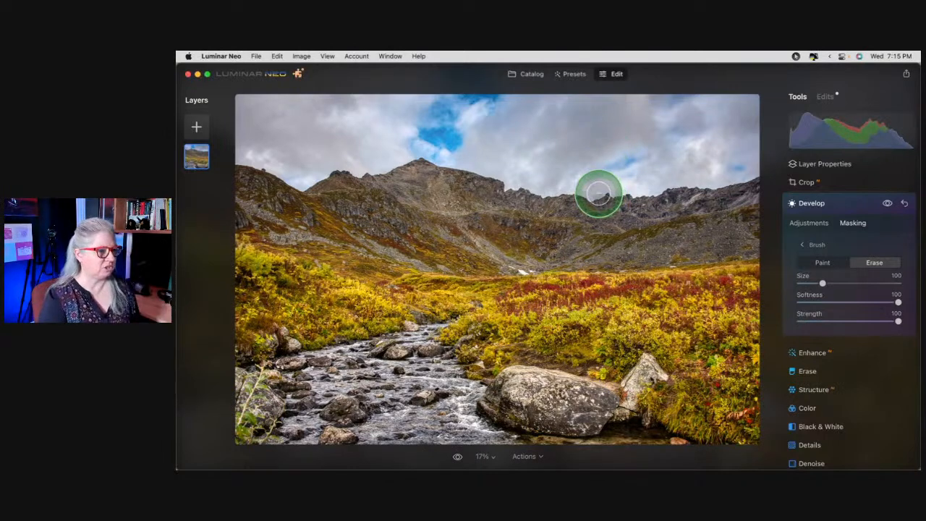
{"action": "left_click", "coordinate": [815, 263]}
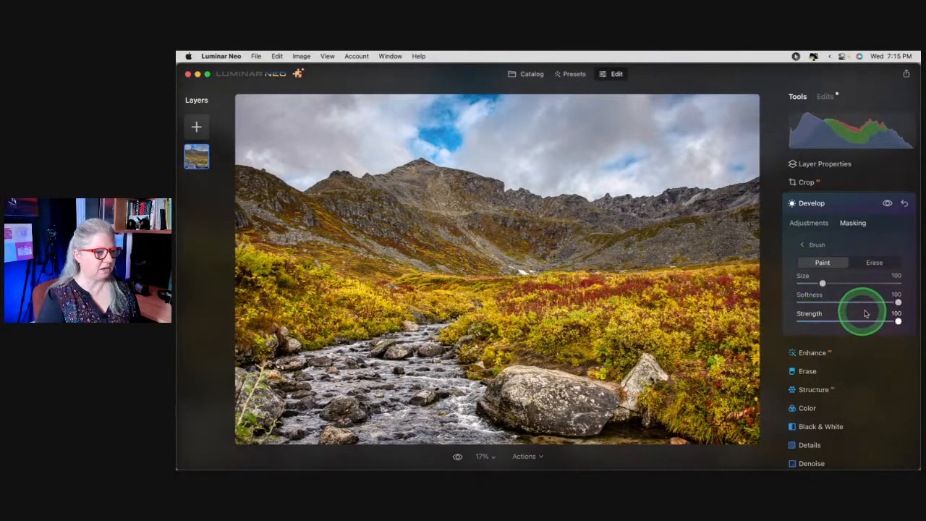
Try a hard-edged mask stamp over the peak and sky with Size 287 and Softness 0, exaggerating the Exposure to reveal it.
{"action": "mouse_move", "coordinate": [848, 284]}
{"action": "left_mouse_down"}
{"action": "mouse_move", "coordinate": [869, 281]}
{"action": "mouse_move", "coordinate": [786, 301]}
{"action": "left_mouse_up"}
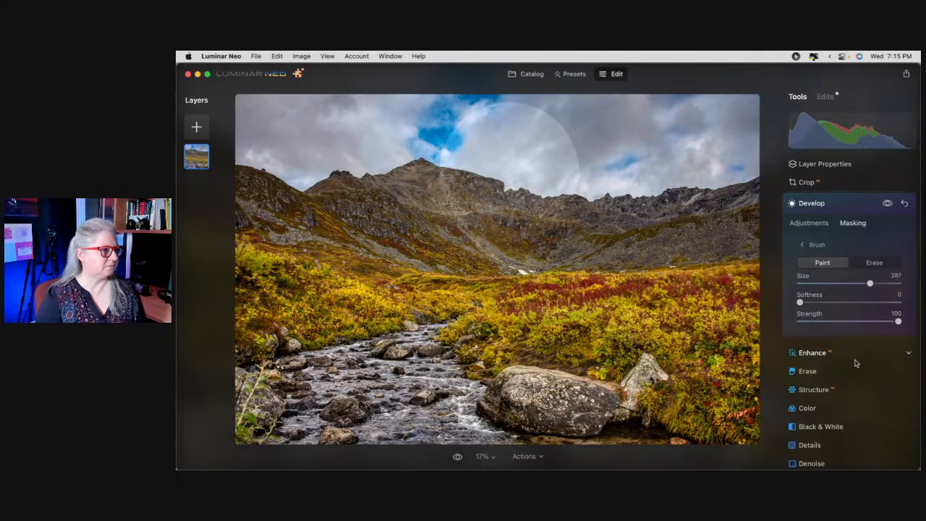
{"action": "left_click", "coordinate": [809, 223]}
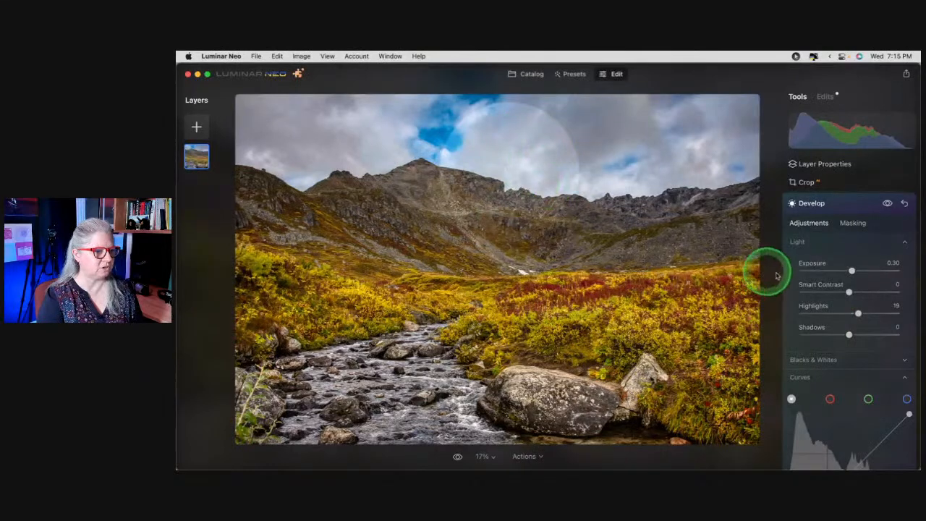
{"action": "mouse_move", "coordinate": [852, 270]}
{"action": "left_mouse_down"}
{"action": "mouse_move", "coordinate": [882, 271]}
{"action": "mouse_move", "coordinate": [833, 267]}
{"action": "mouse_move", "coordinate": [868, 272]}
{"action": "left_mouse_up"}
Clear the painted circle from the Develop mask.
{"action": "left_click", "coordinate": [851, 225]}
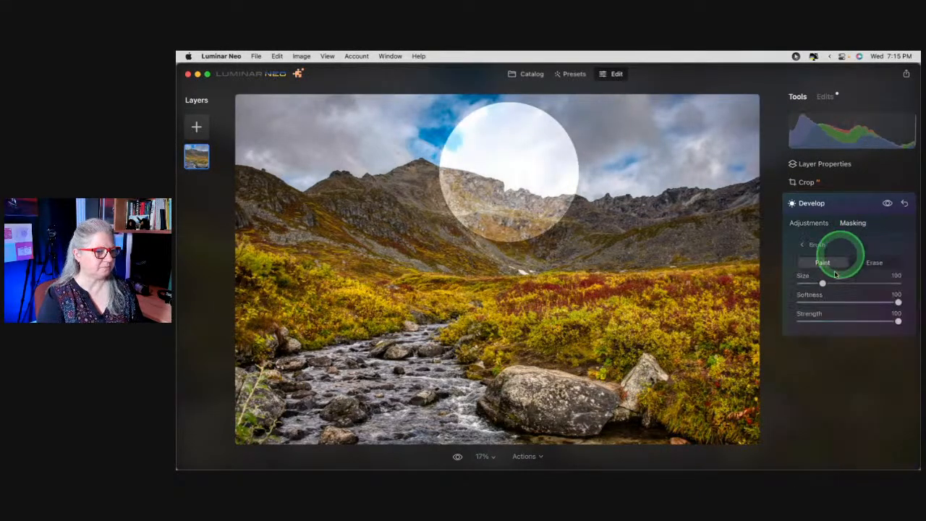
{"action": "left_click", "coordinate": [818, 245]}
{"action": "left_click", "coordinate": [822, 318]}
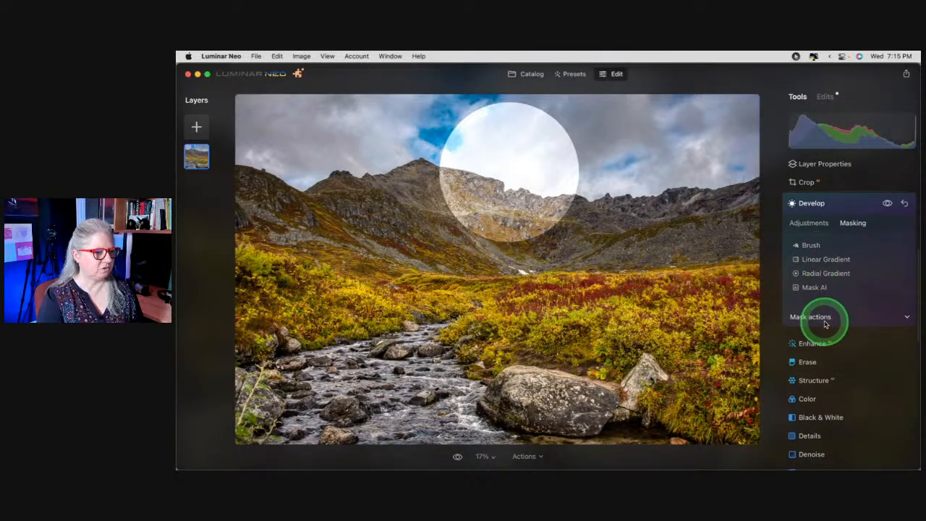
{"action": "left_click", "coordinate": [840, 335]}
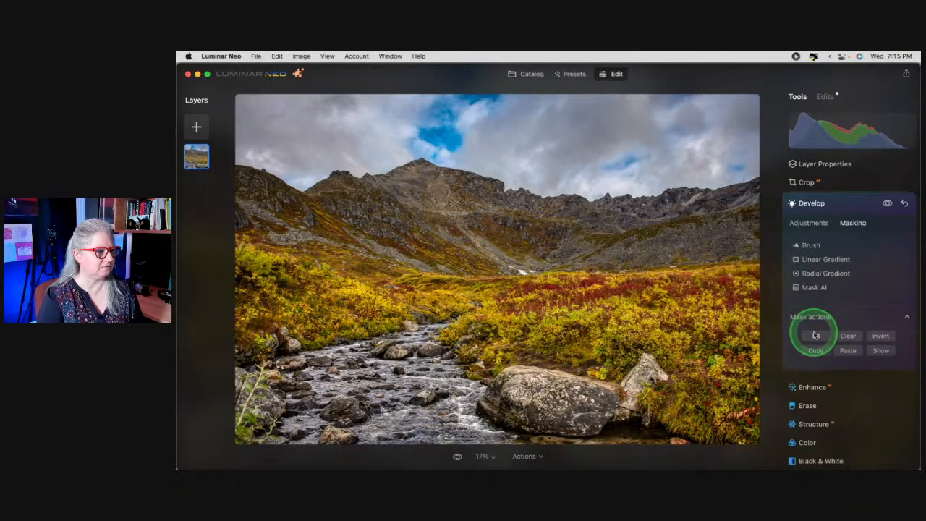
Brush the Develop mask over the large boulder and the pointed rock beside it with Size 59, Softness 68 and Strength 23.
{"action": "left_click", "coordinate": [810, 224]}
{"action": "left_click", "coordinate": [815, 246]}
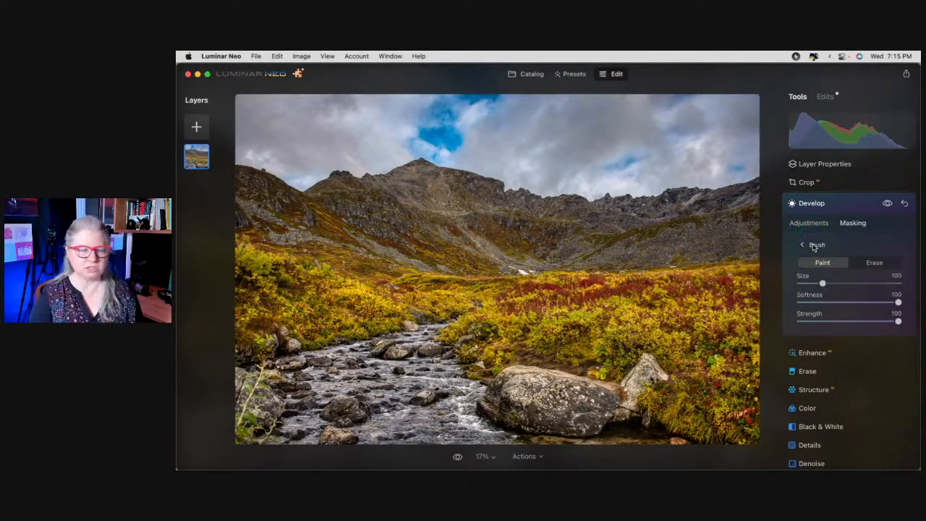
{"action": "left_click", "coordinate": [868, 302]}
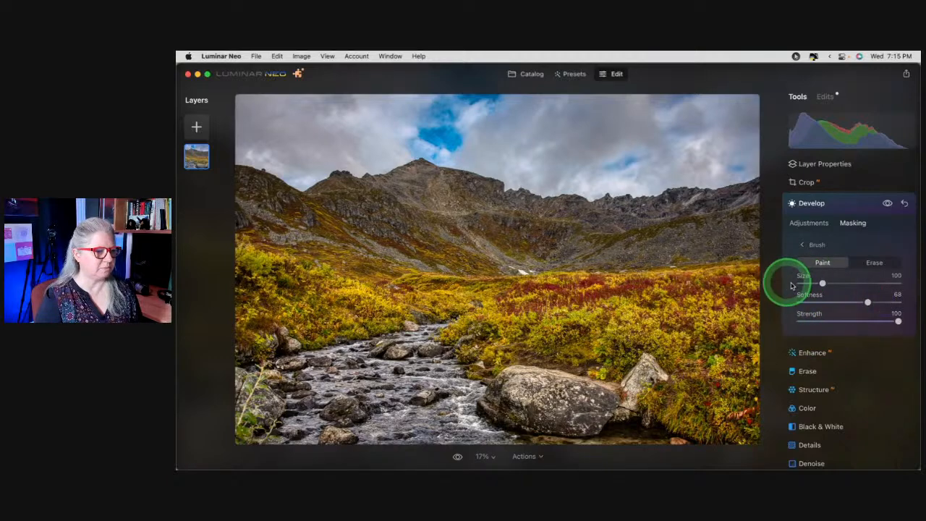
{"action": "left_click_drag", "start_coordinate": [823, 283], "coordinate": [812, 283]}
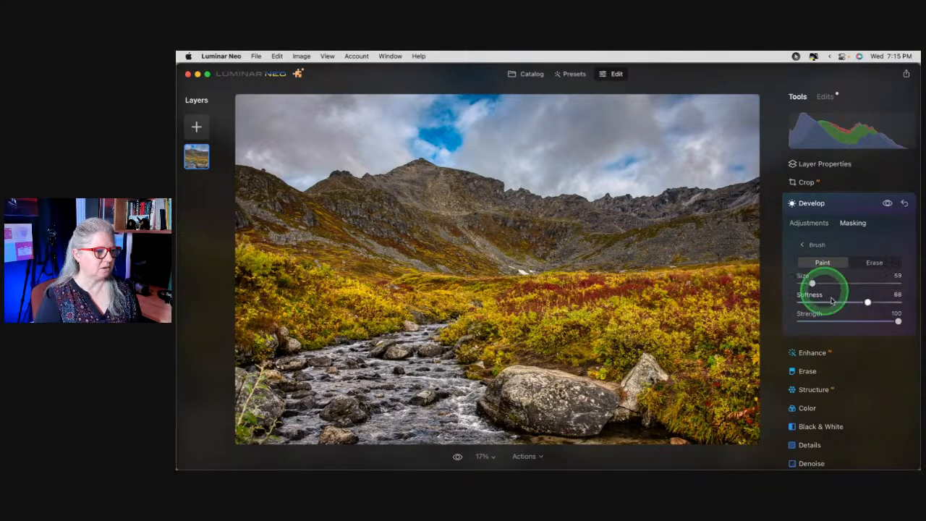
{"action": "left_click_drag", "start_coordinate": [854, 322], "coordinate": [812, 320]}
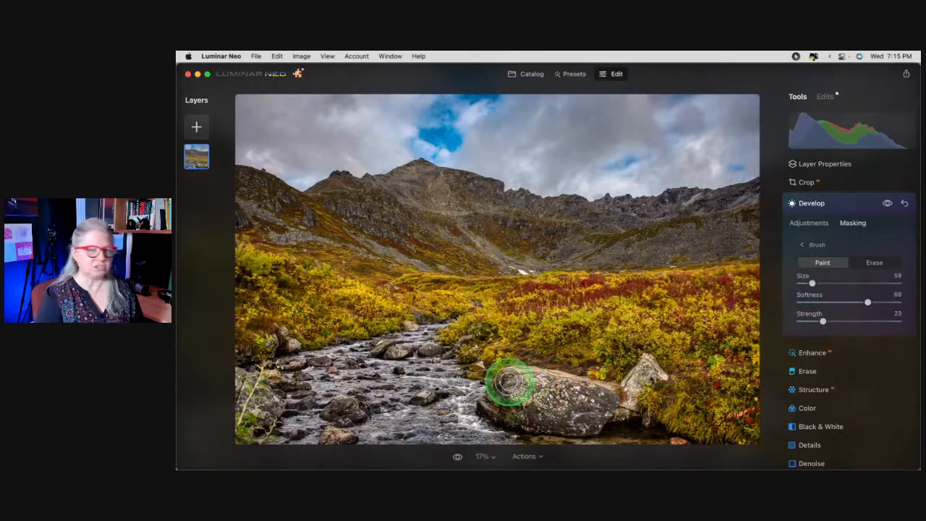
{"action": "mouse_move", "coordinate": [509, 383]}
{"action": "left_mouse_down"}
{"action": "mouse_move", "coordinate": [490, 393]}
{"action": "mouse_move", "coordinate": [525, 379]}
{"action": "mouse_move", "coordinate": [571, 379]}
{"action": "mouse_move", "coordinate": [531, 385]}
{"action": "mouse_move", "coordinate": [515, 370]}
{"action": "mouse_move", "coordinate": [542, 372]}
{"action": "left_mouse_up"}
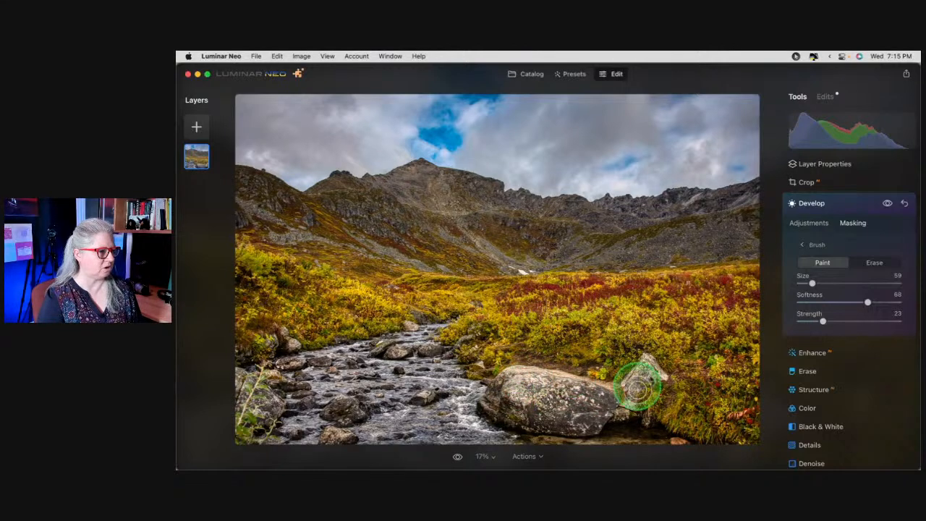
{"action": "mouse_move", "coordinate": [641, 384]}
{"action": "left_mouse_down"}
{"action": "mouse_move", "coordinate": [649, 356]}
{"action": "mouse_move", "coordinate": [637, 385]}
{"action": "left_mouse_up"}
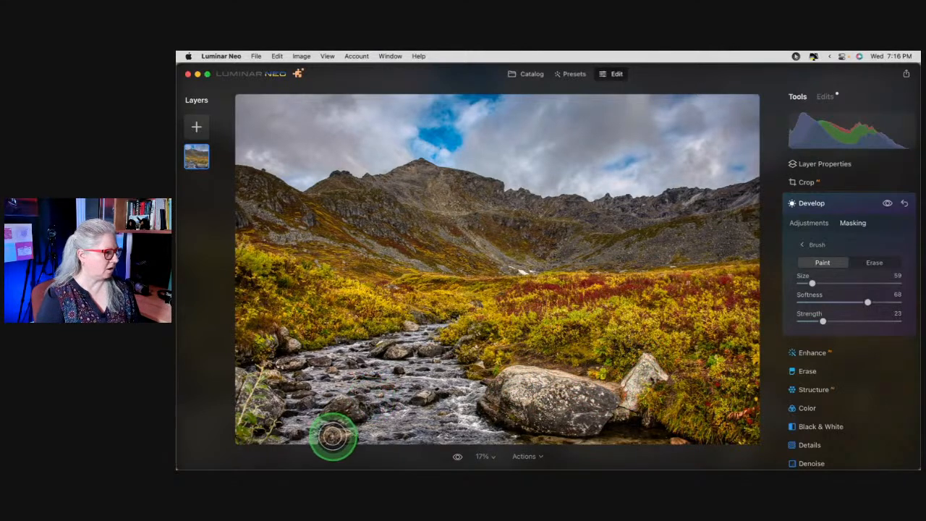
Reduce the mask brush to Size 34 and paint over the stream's rocks and water and the yellow shrubs on the left bank.
{"action": "key", "text": "bracketleft"}
{"action": "key", "text": "bracketleft"}
{"action": "key", "text": "bracketleft"}
{"action": "key", "text": "bracketleft"}
{"action": "key", "text": "bracketleft"}
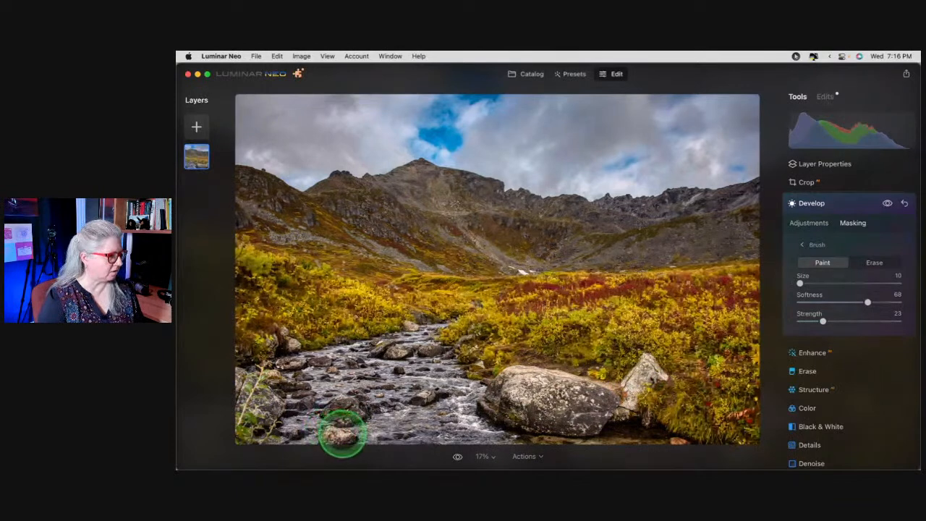
{"action": "mouse_move", "coordinate": [347, 435]}
{"action": "left_mouse_down"}
{"action": "mouse_move", "coordinate": [325, 432]}
{"action": "mouse_move", "coordinate": [330, 391]}
{"action": "mouse_move", "coordinate": [358, 402]}
{"action": "left_mouse_up"}
{"action": "mouse_move", "coordinate": [429, 397]}
{"action": "left_mouse_down"}
{"action": "mouse_move", "coordinate": [405, 401]}
{"action": "mouse_move", "coordinate": [432, 396]}
{"action": "left_mouse_up"}
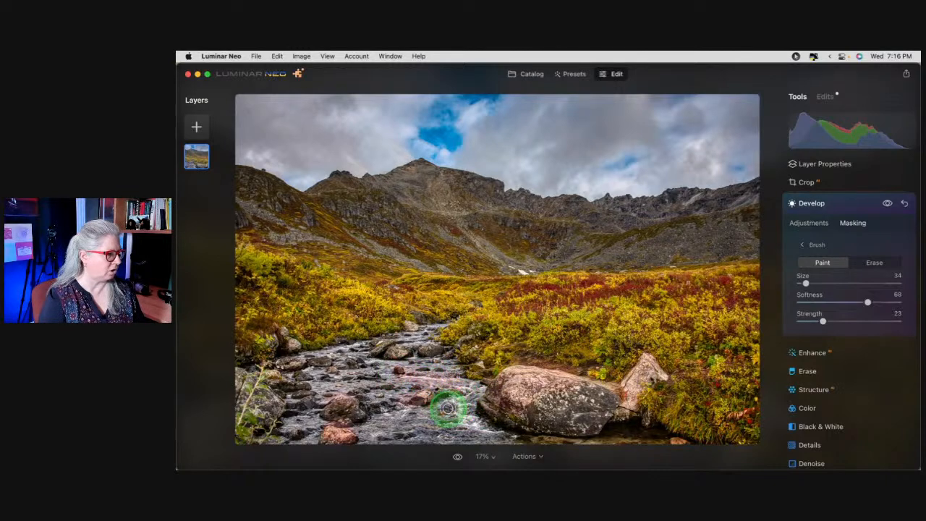
{"action": "mouse_move", "coordinate": [425, 356]}
{"action": "left_mouse_down"}
{"action": "mouse_move", "coordinate": [382, 355]}
{"action": "mouse_move", "coordinate": [404, 348]}
{"action": "left_mouse_up"}
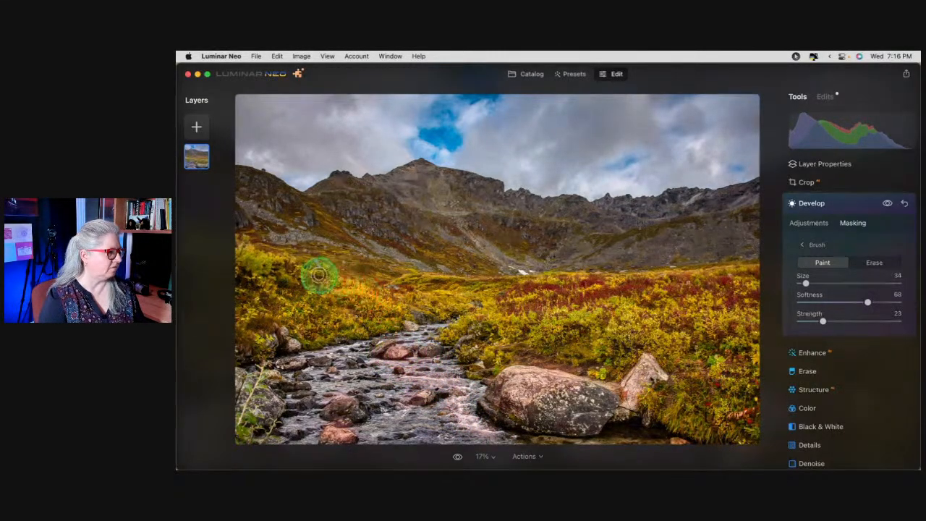
{"action": "mouse_move", "coordinate": [330, 324]}
{"action": "left_mouse_down"}
{"action": "mouse_move", "coordinate": [298, 329]}
{"action": "mouse_move", "coordinate": [318, 307]}
{"action": "mouse_move", "coordinate": [259, 309]}
{"action": "left_mouse_up"}
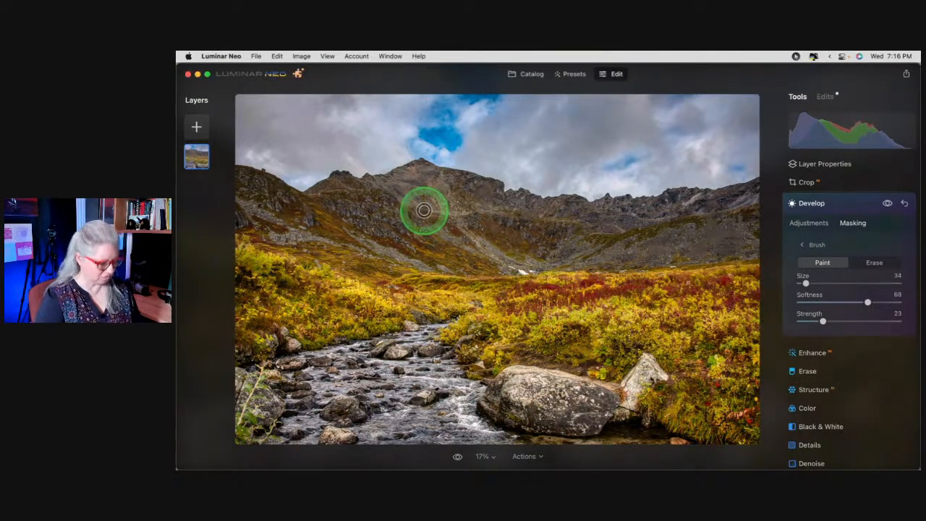
Set the mask brush to Size 27 and paint over the slopes of the central, right and left mountains.
{"action": "key", "text": "bracketleft"}
{"action": "key", "text": "bracketleft"}
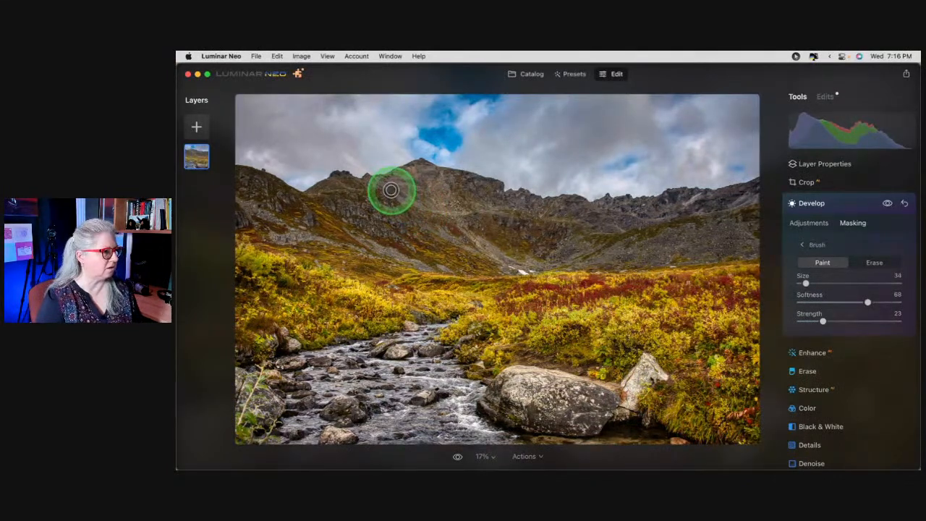
{"action": "key", "text": "bracketleft"}
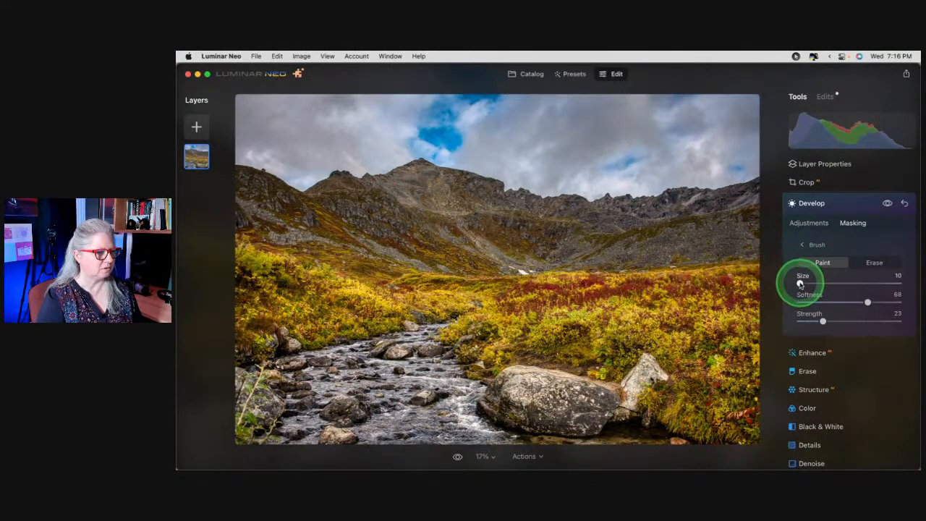
{"action": "left_click_drag", "start_coordinate": [800, 284], "coordinate": [804, 283]}
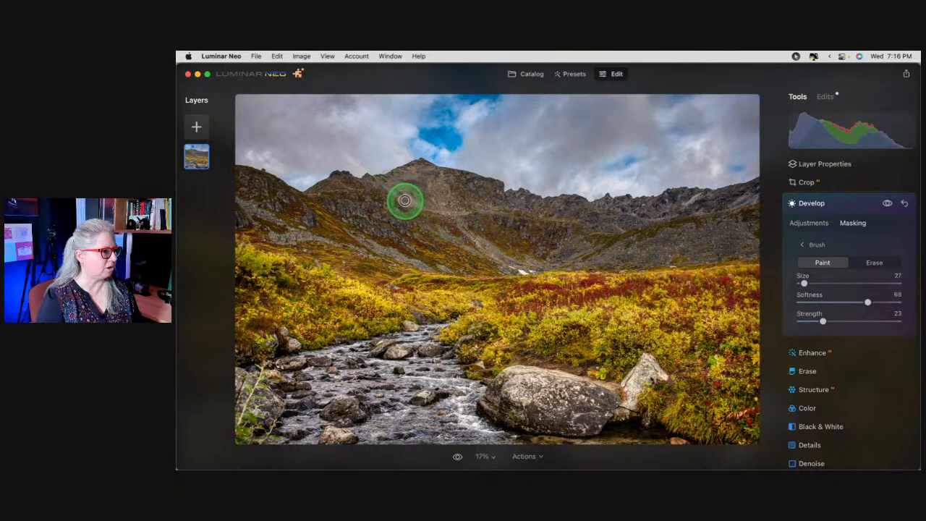
{"action": "mouse_move", "coordinate": [406, 200]}
{"action": "left_mouse_down"}
{"action": "mouse_move", "coordinate": [472, 209]}
{"action": "mouse_move", "coordinate": [432, 225]}
{"action": "mouse_move", "coordinate": [512, 260]}
{"action": "mouse_move", "coordinate": [465, 227]}
{"action": "mouse_move", "coordinate": [454, 208]}
{"action": "mouse_move", "coordinate": [507, 207]}
{"action": "left_mouse_up"}
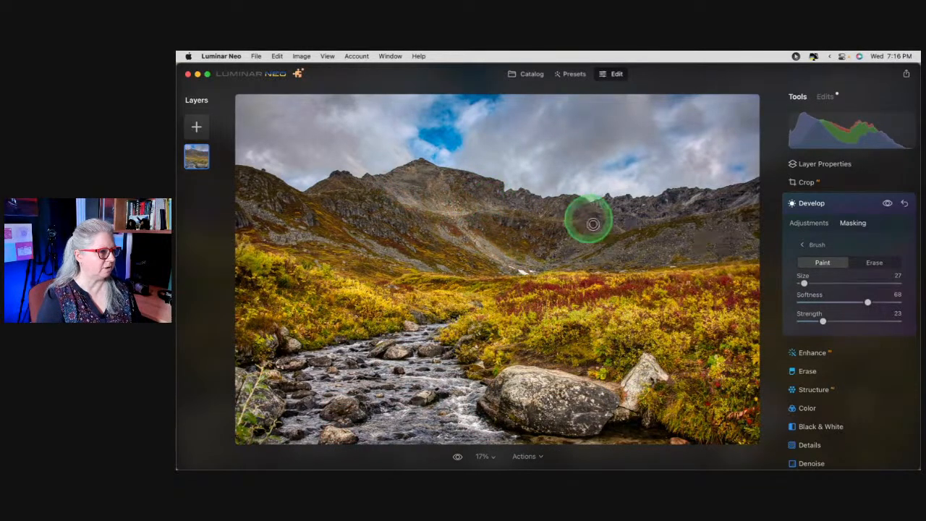
{"action": "mouse_move", "coordinate": [593, 225]}
{"action": "left_mouse_down"}
{"action": "mouse_move", "coordinate": [561, 267]}
{"action": "mouse_move", "coordinate": [684, 235]}
{"action": "left_mouse_up"}
{"action": "mouse_move", "coordinate": [352, 233]}
{"action": "left_mouse_down"}
{"action": "mouse_move", "coordinate": [340, 213]}
{"action": "mouse_move", "coordinate": [320, 208]}
{"action": "mouse_move", "coordinate": [371, 224]}
{"action": "mouse_move", "coordinate": [353, 210]}
{"action": "mouse_move", "coordinate": [366, 228]}
{"action": "mouse_move", "coordinate": [263, 215]}
{"action": "mouse_move", "coordinate": [286, 234]}
{"action": "mouse_move", "coordinate": [280, 237]}
{"action": "mouse_move", "coordinate": [308, 236]}
{"action": "left_mouse_up"}
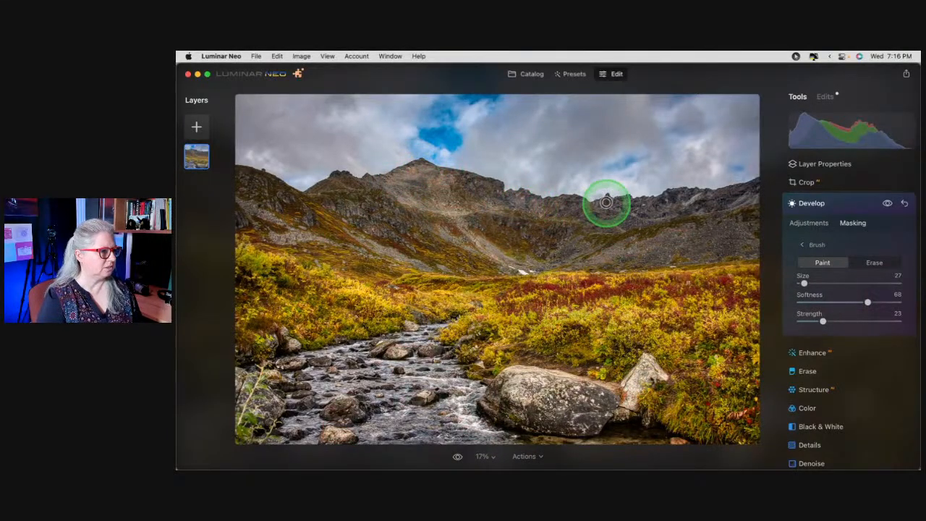
Brush the Develop mask over the distant ridge, the right mountain slope and the far edge of the shrub field, then close Develop.
{"action": "mouse_move", "coordinate": [600, 215]}
{"action": "left_mouse_down"}
{"action": "mouse_move", "coordinate": [627, 218]}
{"action": "mouse_move", "coordinate": [610, 200]}
{"action": "mouse_move", "coordinate": [666, 210]}
{"action": "left_mouse_up"}
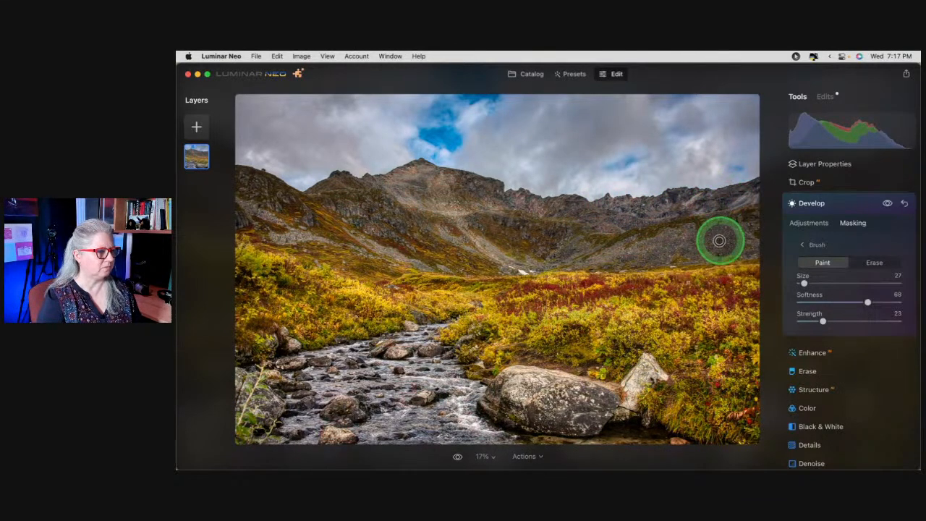
{"action": "mouse_move", "coordinate": [726, 265]}
{"action": "left_mouse_down"}
{"action": "mouse_move", "coordinate": [539, 279]}
{"action": "mouse_move", "coordinate": [574, 276]}
{"action": "left_mouse_up"}
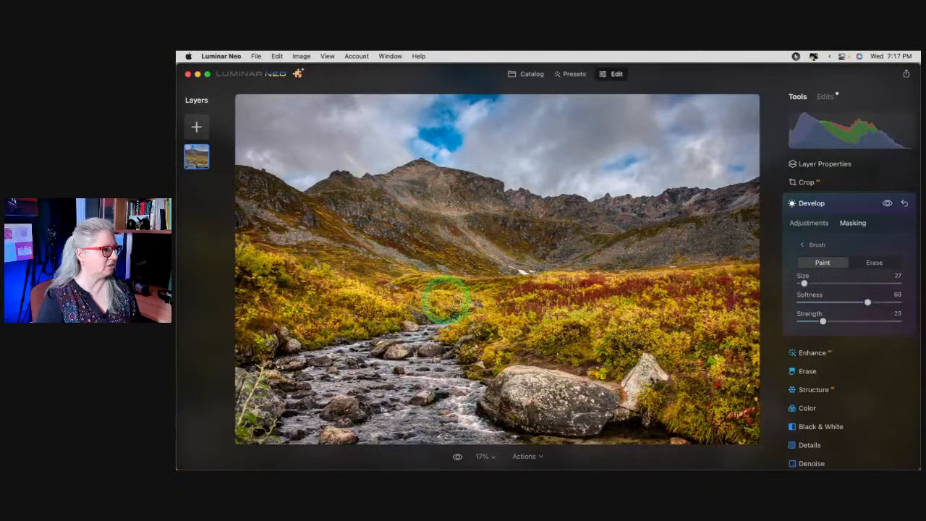
{"action": "left_click", "coordinate": [832, 205]}
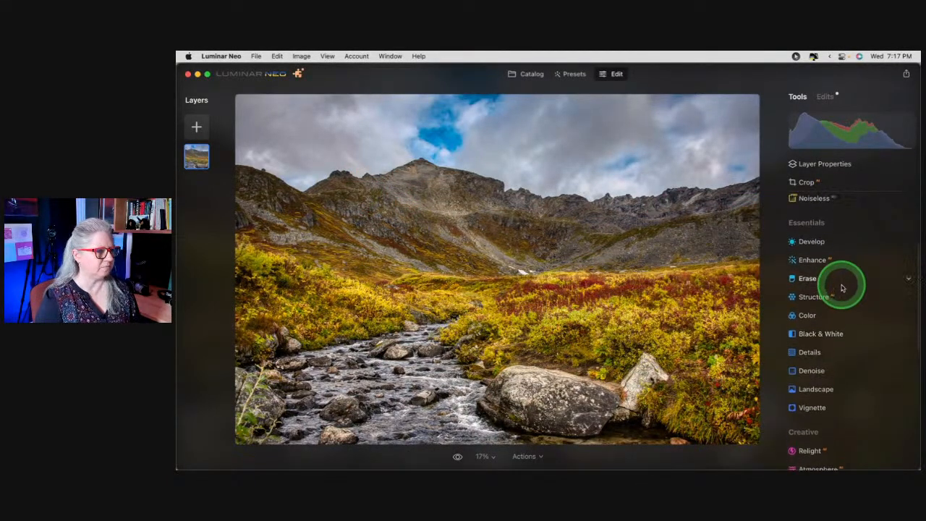
Start a new Develop adjustment and lower its Exposure to -0.94.
{"action": "left_click", "coordinate": [833, 242]}
{"action": "left_click_drag", "start_coordinate": [849, 271], "coordinate": [839, 270]}
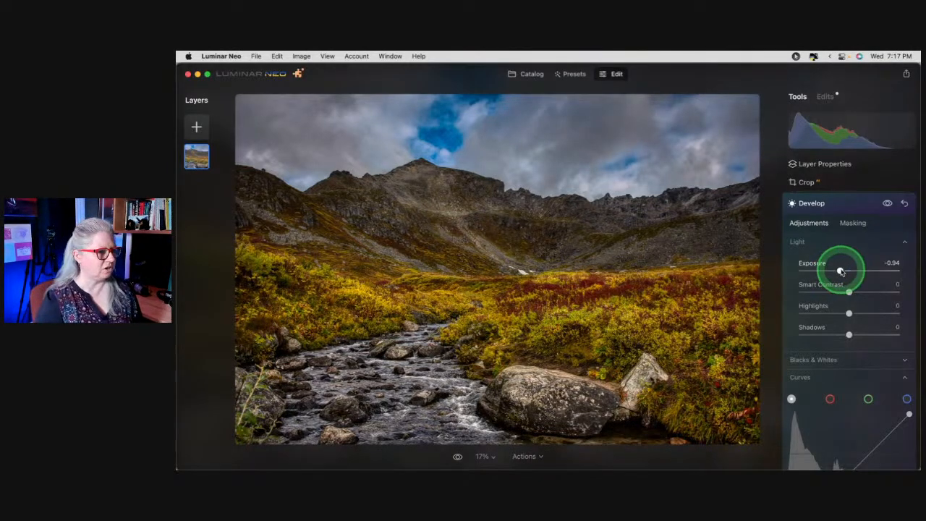
{"action": "left_click_drag", "start_coordinate": [841, 271], "coordinate": [841, 270]}
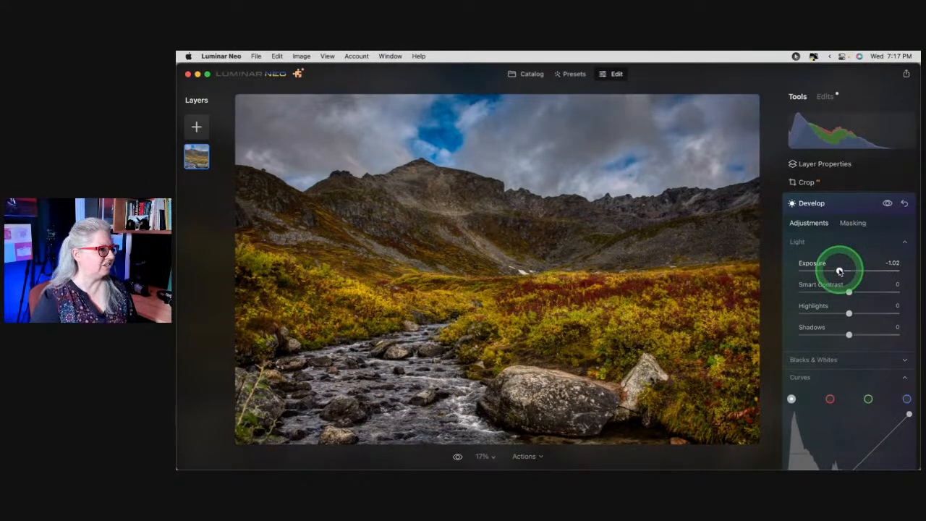
{"action": "left_click_drag", "start_coordinate": [839, 272], "coordinate": [841, 272]}
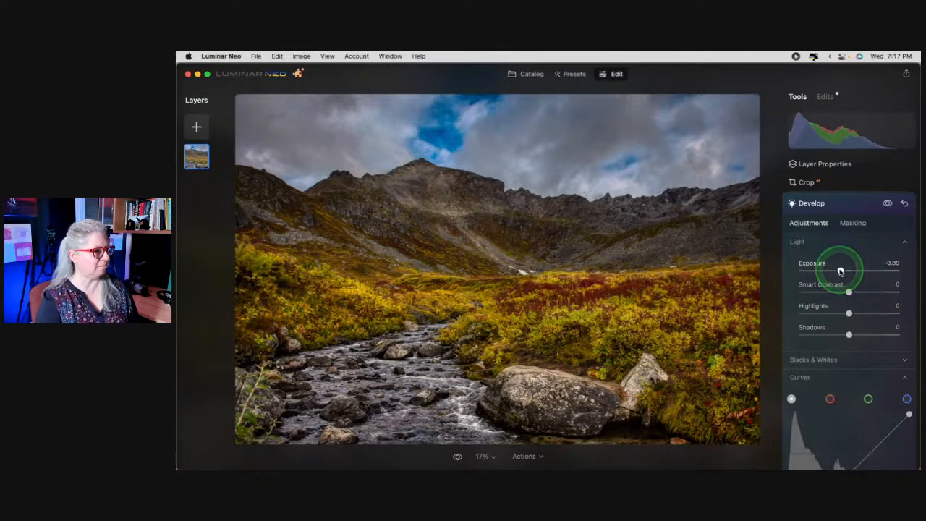
{"action": "left_click_drag", "start_coordinate": [841, 271], "coordinate": [841, 271]}
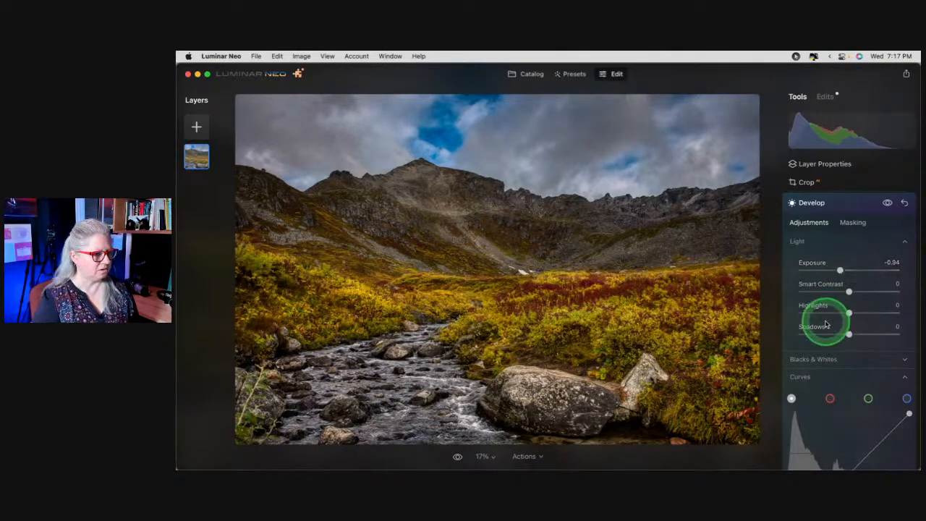
Set the new Develop adjustment's Blacks to -21 and Exposure to -0.39, and close it.
{"action": "scroll", "coordinate": [804, 355], "scroll_direction": "down", "scroll_amount": 3}
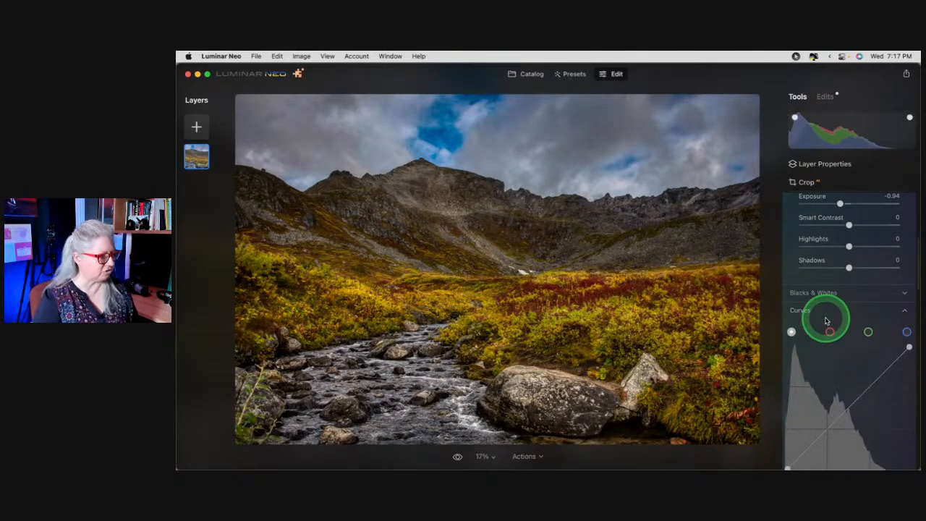
{"action": "left_click", "coordinate": [835, 288]}
{"action": "left_click_drag", "start_coordinate": [849, 321], "coordinate": [844, 320]}
{"action": "scroll", "coordinate": [843, 321], "scroll_direction": "up", "scroll_amount": 3}
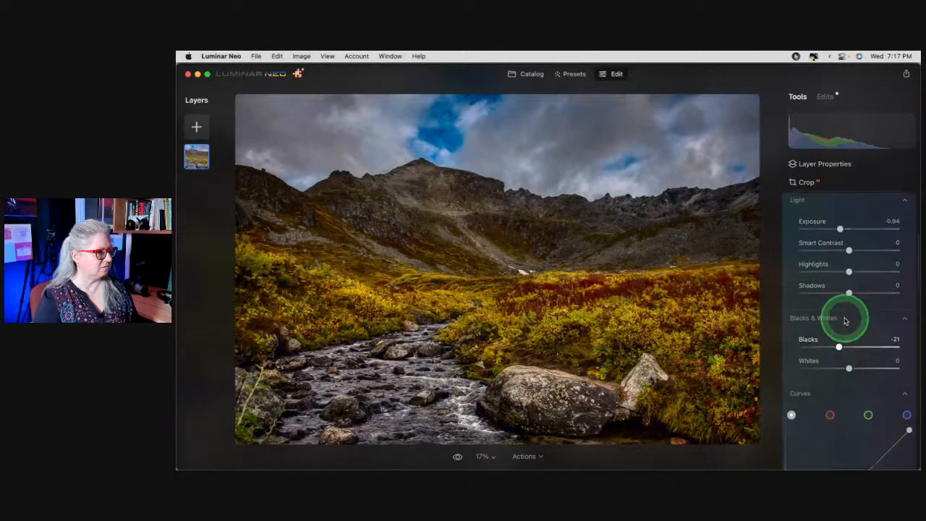
{"action": "left_click_drag", "start_coordinate": [838, 269], "coordinate": [846, 271]}
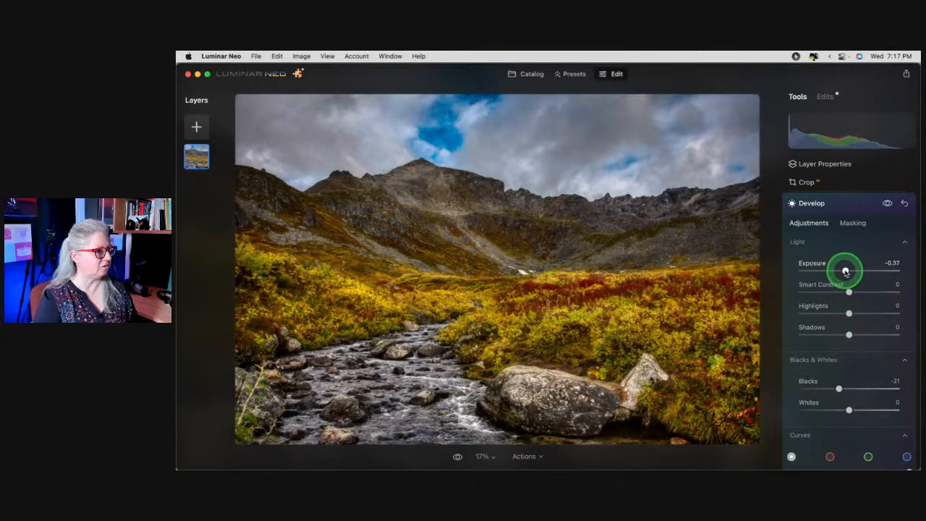
{"action": "left_click", "coordinate": [847, 205]}
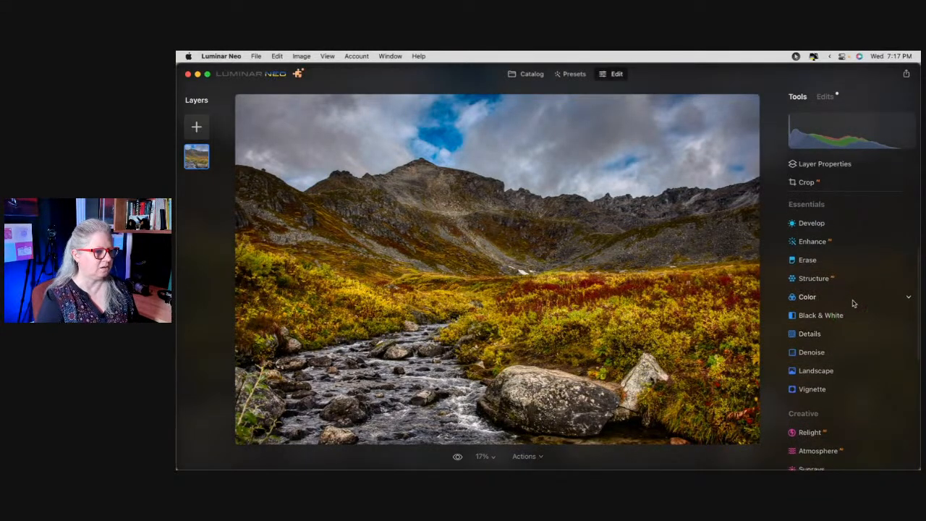
Start another Develop adjustment with Exposure -0.44 and Shadows -25.
{"action": "left_click", "coordinate": [840, 224]}
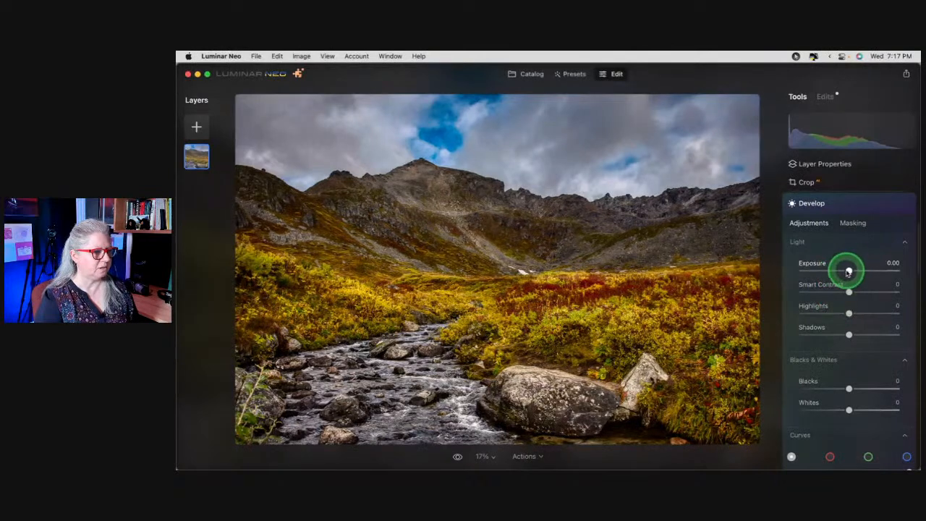
{"action": "left_click_drag", "start_coordinate": [849, 271], "coordinate": [845, 271]}
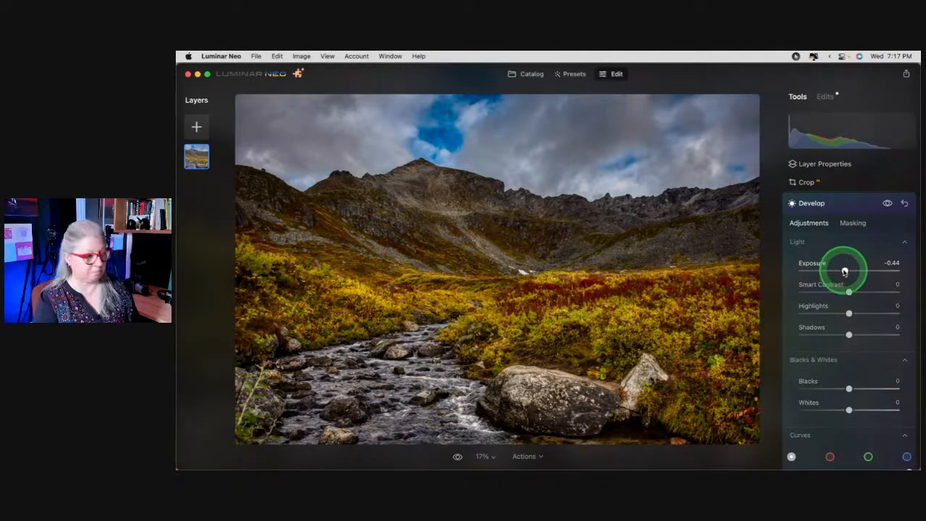
{"action": "left_click", "coordinate": [838, 329]}
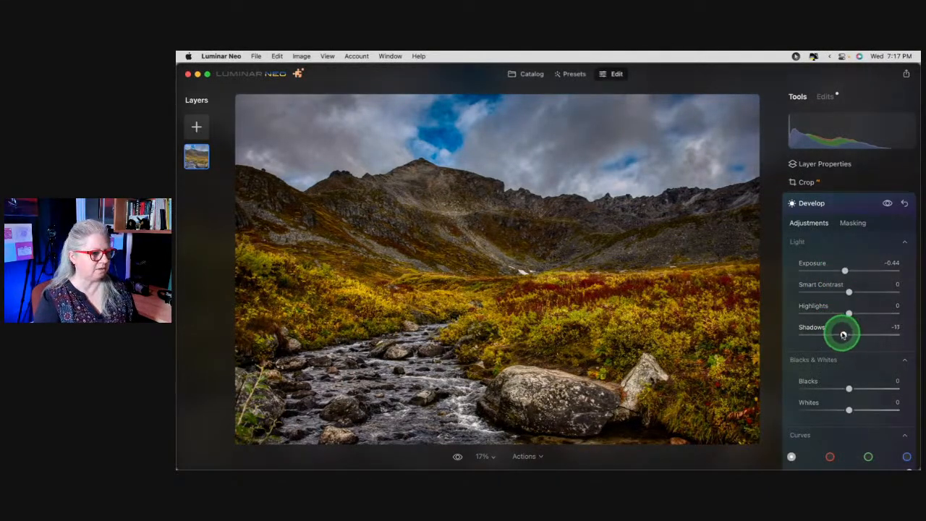
Brush the darkening Develop mask over the large boulder, nearby shrubs and the right and central slopes with Size 50, Softness 64 and Strength 20.
{"action": "left_click", "coordinate": [851, 224]}
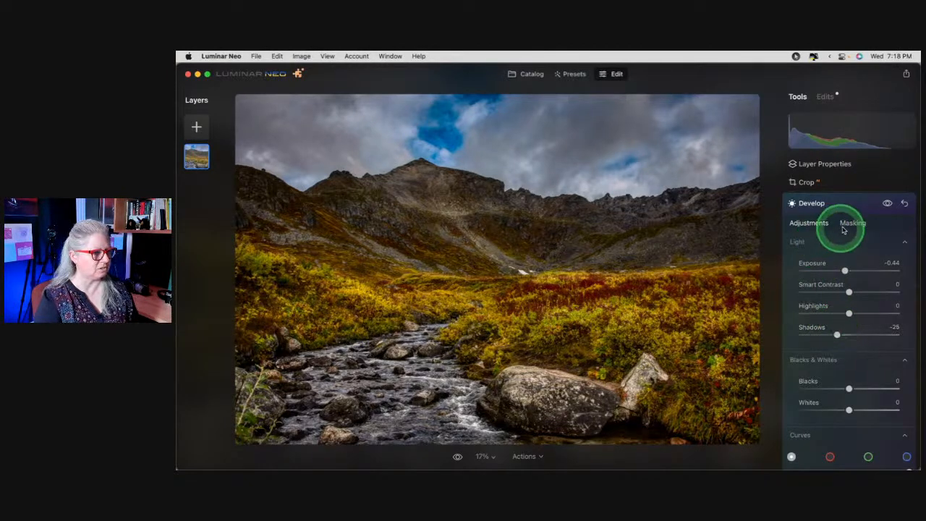
{"action": "left_click", "coordinate": [805, 243]}
{"action": "left_click_drag", "start_coordinate": [807, 316], "coordinate": [818, 320]}
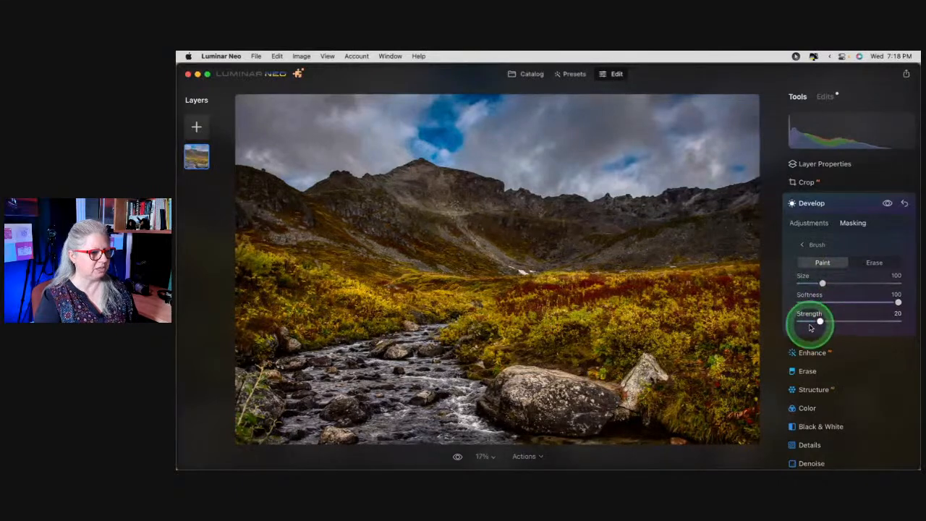
{"action": "left_click", "coordinate": [863, 303]}
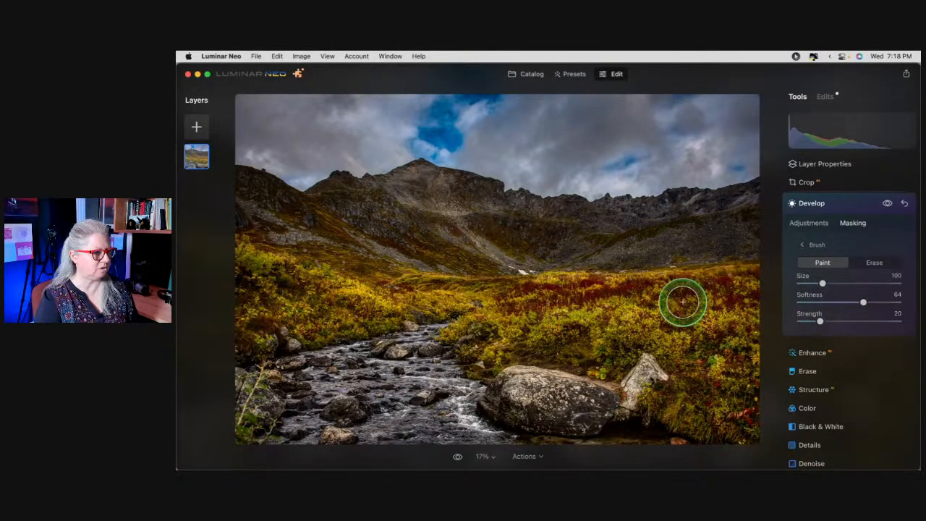
{"action": "left_click_drag", "start_coordinate": [811, 282], "coordinate": [810, 283]}
{"action": "mouse_move", "coordinate": [506, 404]}
{"action": "left_mouse_down"}
{"action": "mouse_move", "coordinate": [565, 421]}
{"action": "mouse_move", "coordinate": [587, 409]}
{"action": "mouse_move", "coordinate": [610, 422]}
{"action": "mouse_move", "coordinate": [527, 409]}
{"action": "left_mouse_up"}
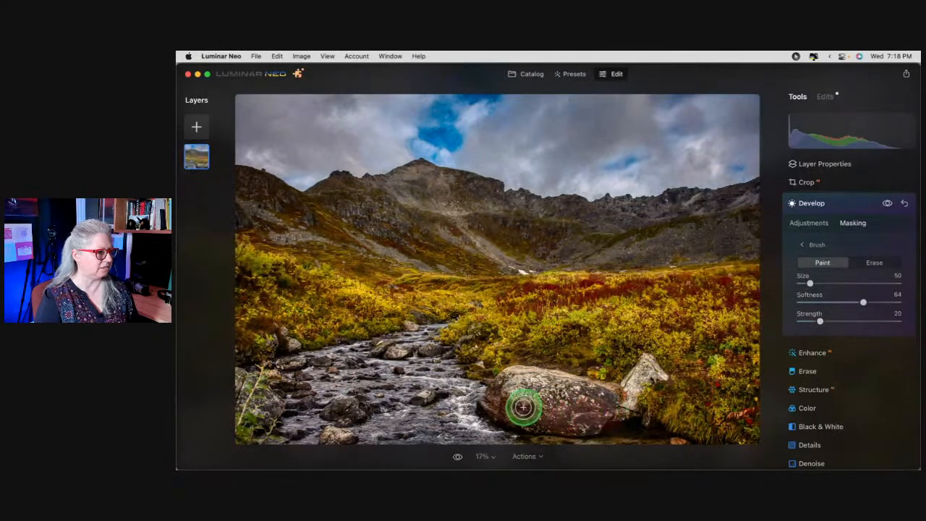
{"action": "mouse_move", "coordinate": [638, 349]}
{"action": "left_mouse_down"}
{"action": "mouse_move", "coordinate": [600, 357]}
{"action": "mouse_move", "coordinate": [566, 348]}
{"action": "mouse_move", "coordinate": [513, 359]}
{"action": "left_mouse_up"}
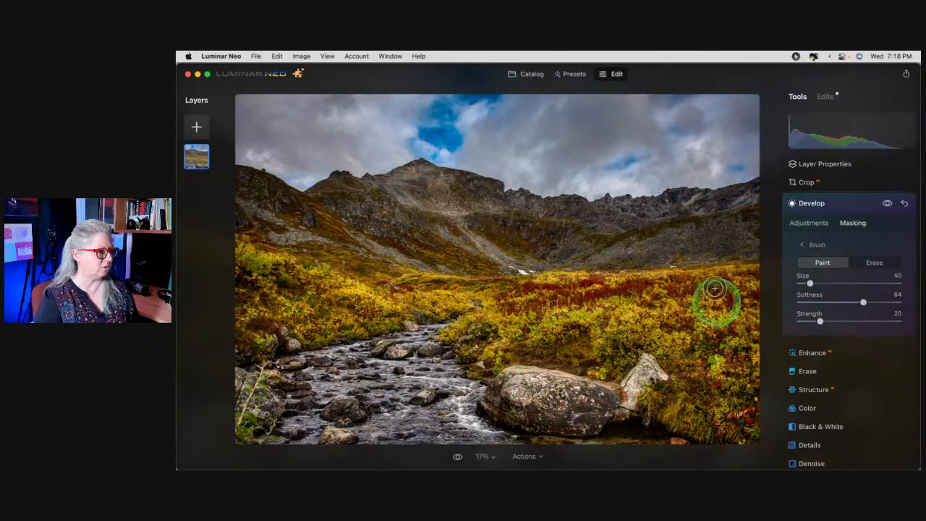
{"action": "mouse_move", "coordinate": [715, 302]}
{"action": "left_mouse_down"}
{"action": "mouse_move", "coordinate": [691, 249]}
{"action": "mouse_move", "coordinate": [737, 241]}
{"action": "mouse_move", "coordinate": [634, 259]}
{"action": "left_mouse_up"}
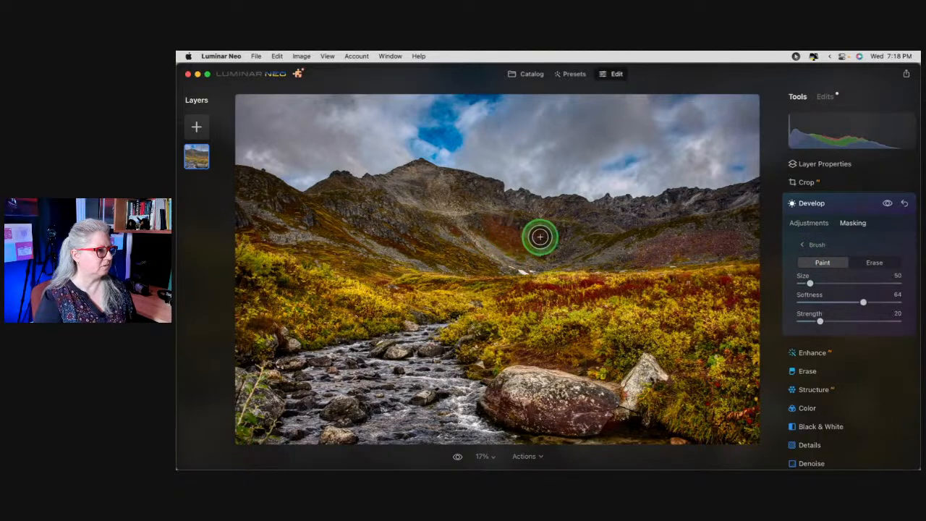
Reduce the mask brush to Size 26 and paint over the left mountain slopes and the stream's rocks.
{"action": "key", "text": "bracketleft"}
{"action": "key", "text": "bracketleft"}
{"action": "key", "text": "bracketleft"}
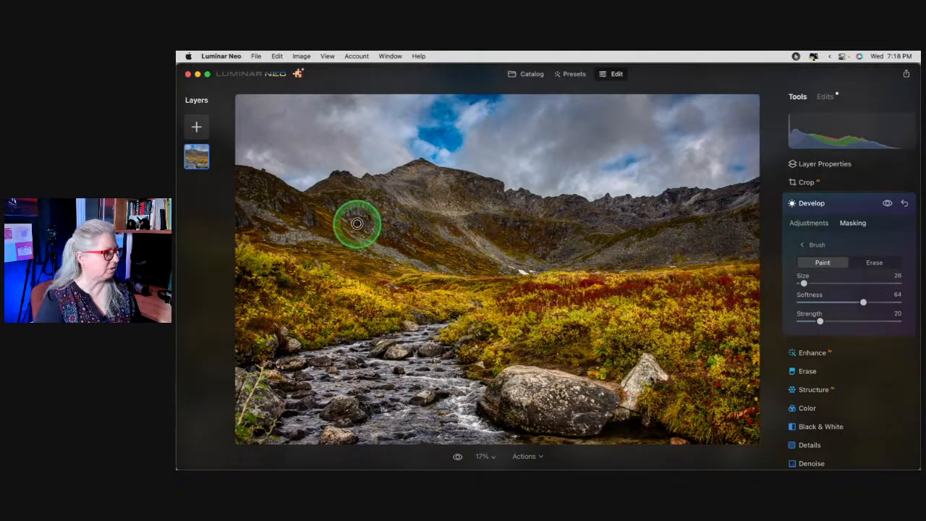
{"action": "mouse_move", "coordinate": [359, 226]}
{"action": "left_mouse_down"}
{"action": "mouse_move", "coordinate": [389, 240]}
{"action": "mouse_move", "coordinate": [410, 235]}
{"action": "left_mouse_up"}
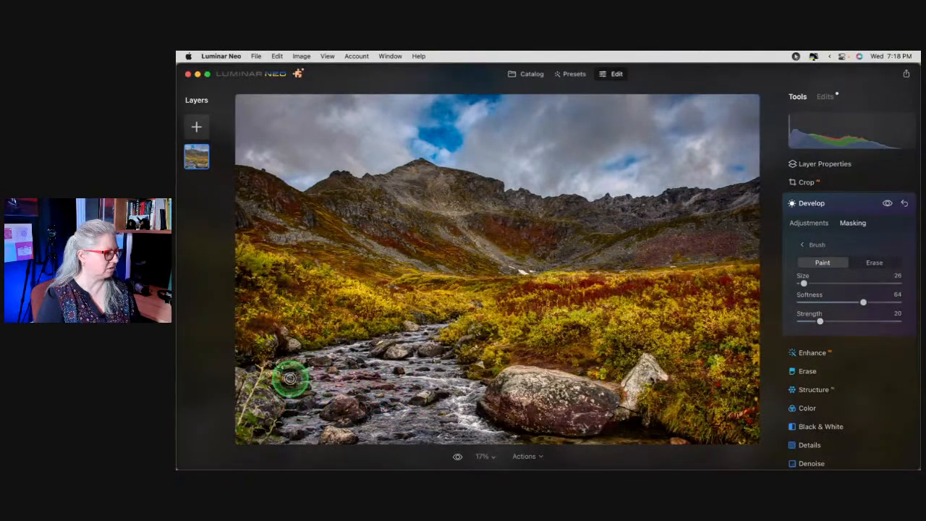
Enlarge the mask brush to Size 74 and paint over the rocks in the photo's lower-left corner.
{"action": "key", "text": "bracketright"}
{"action": "key", "text": "bracketright"}
{"action": "key", "text": "bracketright"}
{"action": "key", "text": "bracketright"}
{"action": "key", "text": "bracketright"}
{"action": "key", "text": "bracketright"}
{"action": "mouse_move", "coordinate": [248, 432]}
{"action": "left_mouse_down"}
{"action": "mouse_move", "coordinate": [262, 354]}
{"action": "mouse_move", "coordinate": [247, 386]}
{"action": "mouse_move", "coordinate": [243, 438]}
{"action": "mouse_move", "coordinate": [294, 449]}
{"action": "mouse_move", "coordinate": [307, 424]}
{"action": "left_mouse_up"}
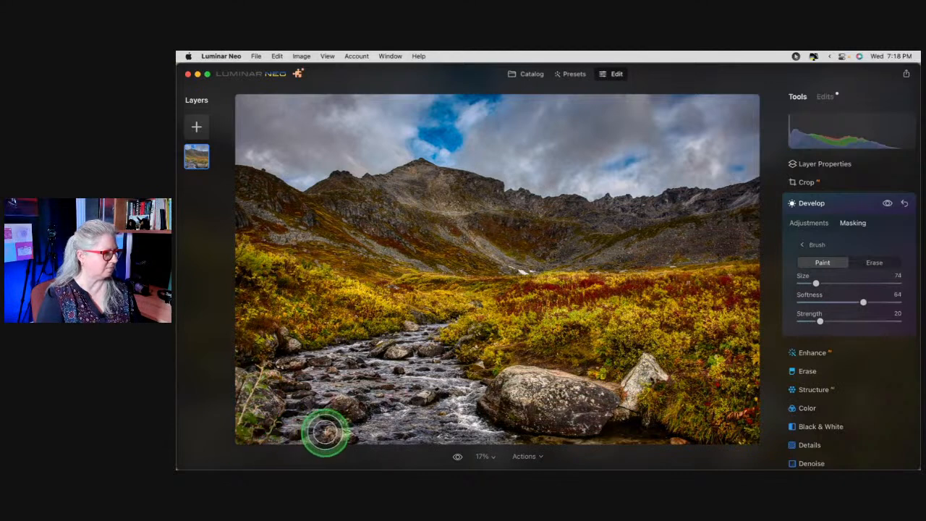
Reduce the mask brush to Size 26, finish the darkening mask and close the Develop adjustment.
{"action": "key", "text": "bracketleft"}
{"action": "key", "text": "bracketleft"}
{"action": "key", "text": "bracketleft"}
{"action": "key", "text": "bracketleft"}
{"action": "key", "text": "bracketleft"}
{"action": "key", "text": "bracketleft"}
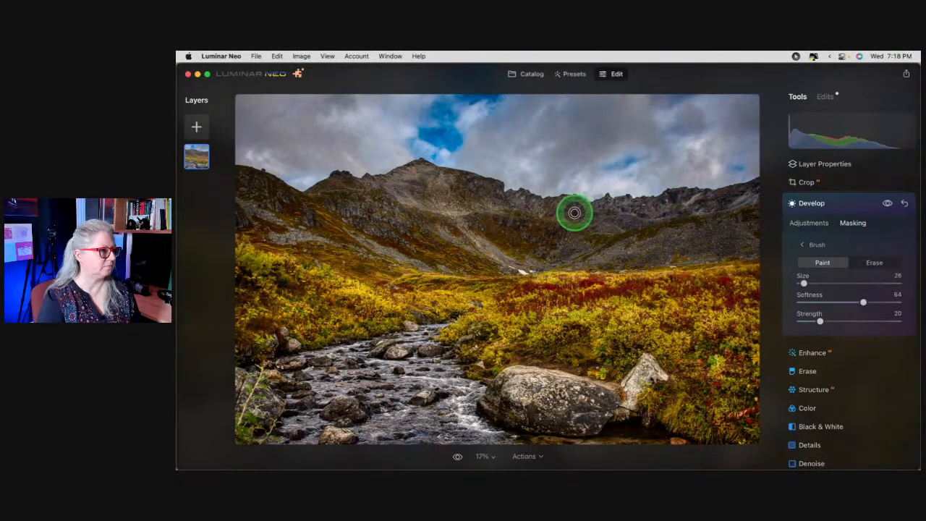
{"action": "left_click", "coordinate": [845, 206]}
Review the photo's applied edits, expanding Erase and the two earlier Develop adjustments to examine their settings.
{"action": "left_click", "coordinate": [829, 98]}
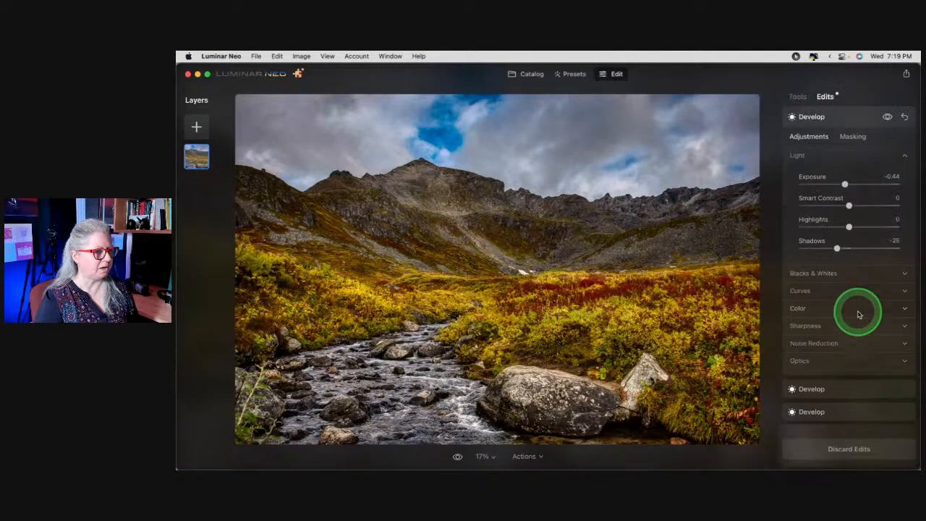
{"action": "scroll", "coordinate": [860, 314], "scroll_direction": "down", "scroll_amount": 2}
{"action": "scroll", "coordinate": [860, 314], "scroll_direction": "down", "scroll_amount": 1}
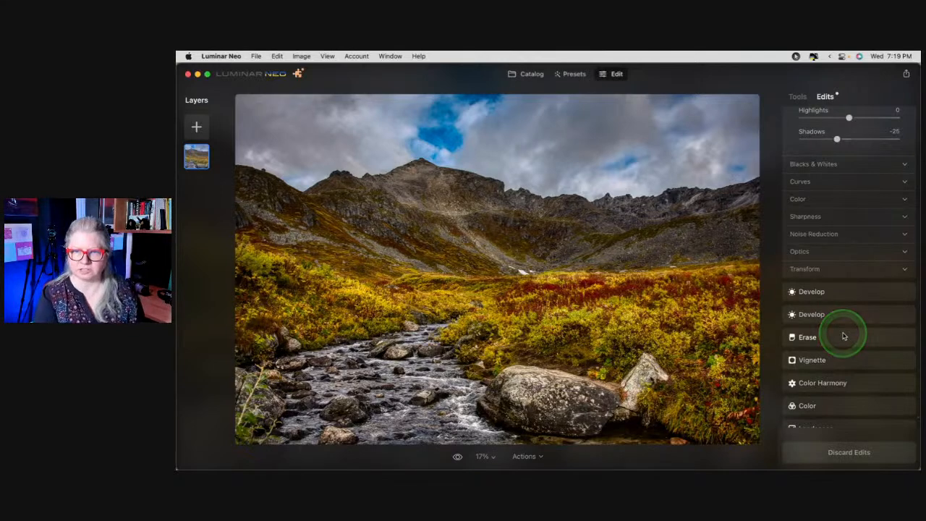
{"action": "left_click", "coordinate": [844, 336]}
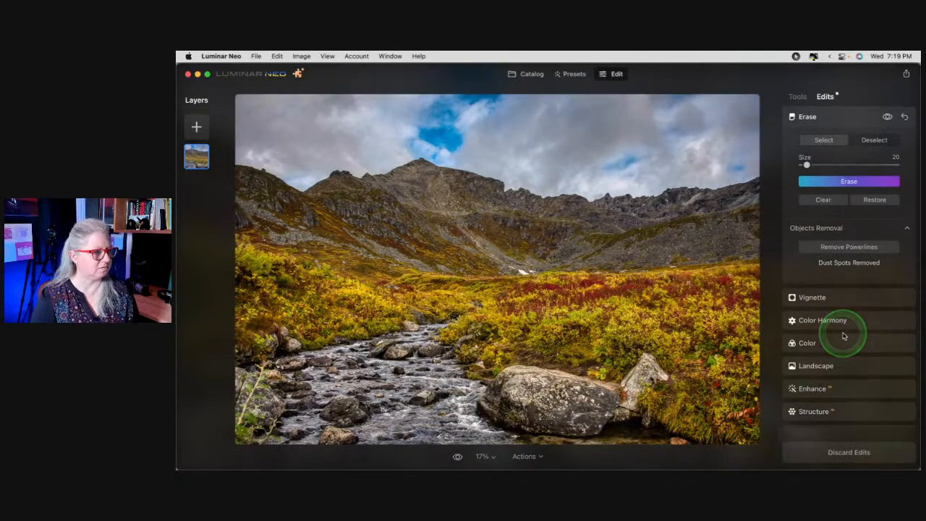
{"action": "scroll", "coordinate": [843, 217], "scroll_direction": "up", "scroll_amount": 4}
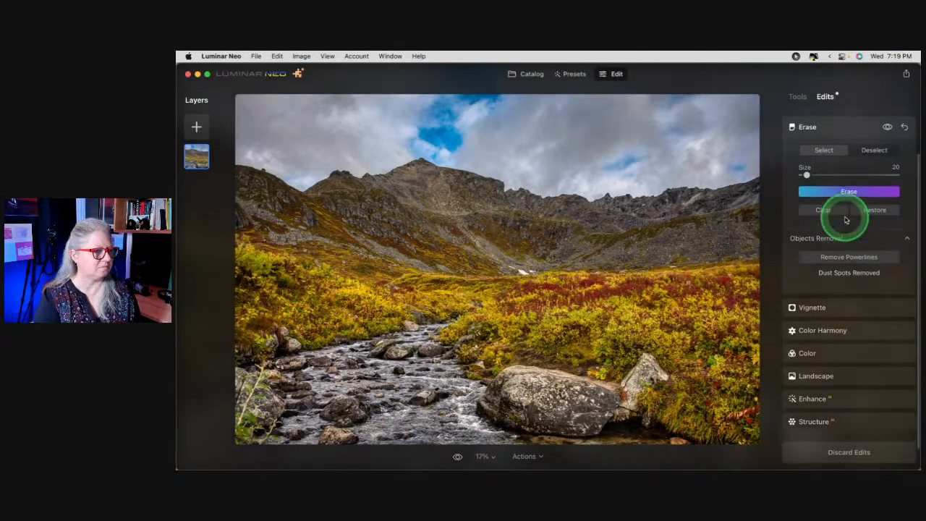
{"action": "left_click", "coordinate": [841, 169]}
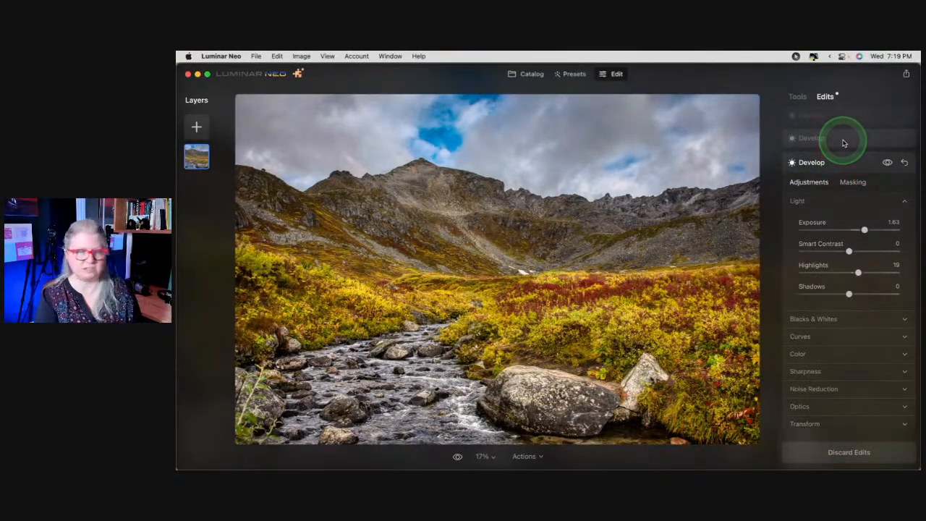
{"action": "left_click", "coordinate": [843, 142]}
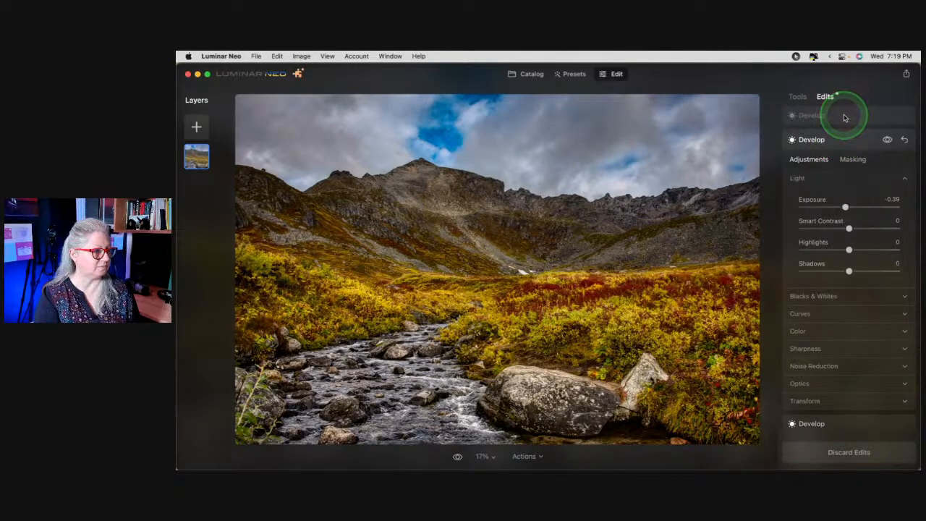
Reopen the most recent Develop edit, set its Exposure to -2.04 and Shadows to -42, and collapse it.
{"action": "left_click", "coordinate": [844, 116]}
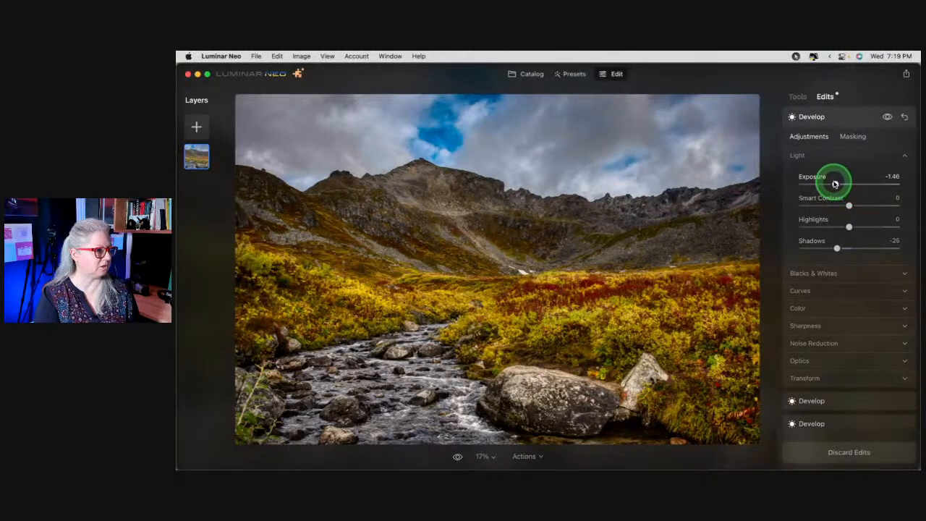
{"action": "left_click_drag", "start_coordinate": [837, 185], "coordinate": [830, 184]}
{"action": "left_click_drag", "start_coordinate": [837, 248], "coordinate": [829, 247]}
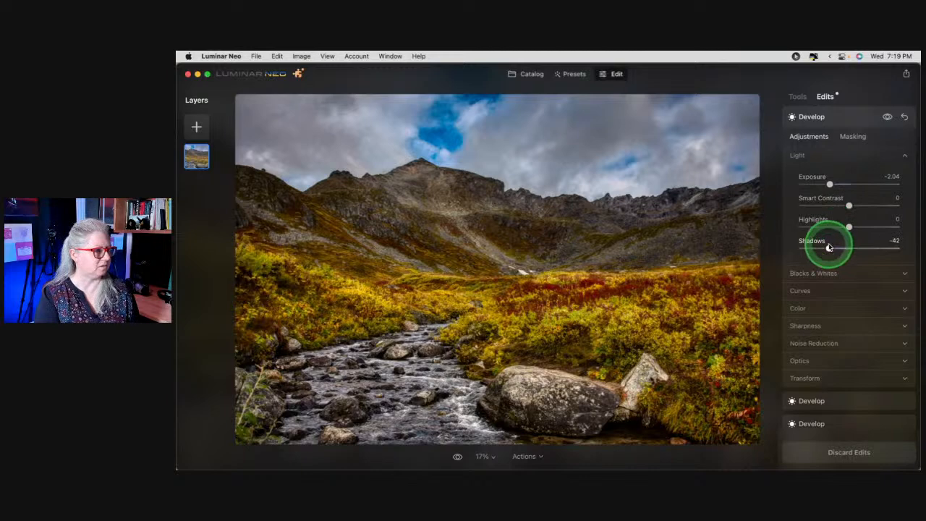
{"action": "left_click", "coordinate": [849, 117]}
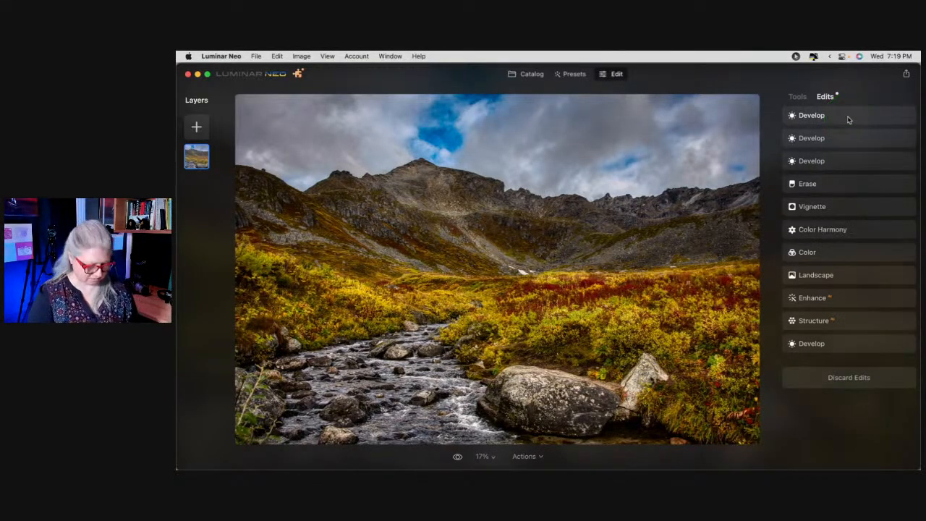
Compare the finished HDR landscape with its original, and copy its adjustments from the catalog.
{"action": "key", "text": "backslash"}
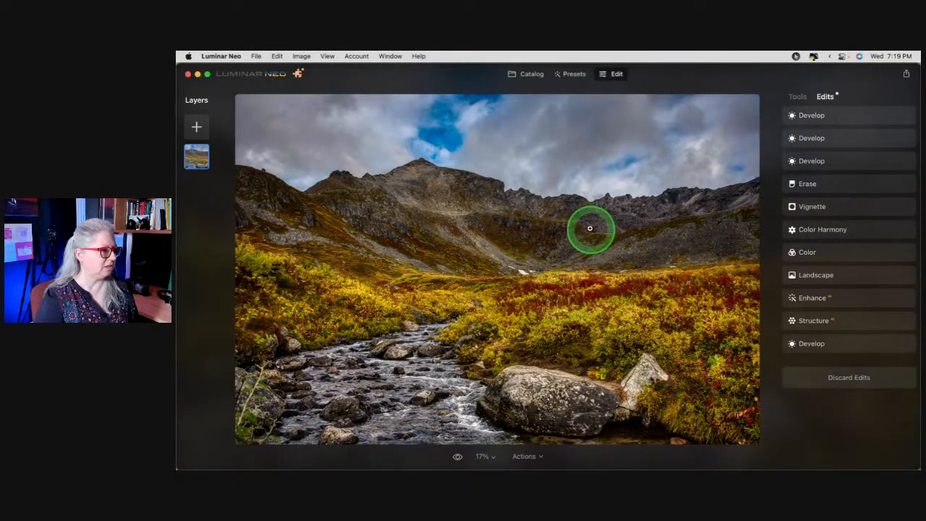
{"action": "left_click", "coordinate": [528, 456]}
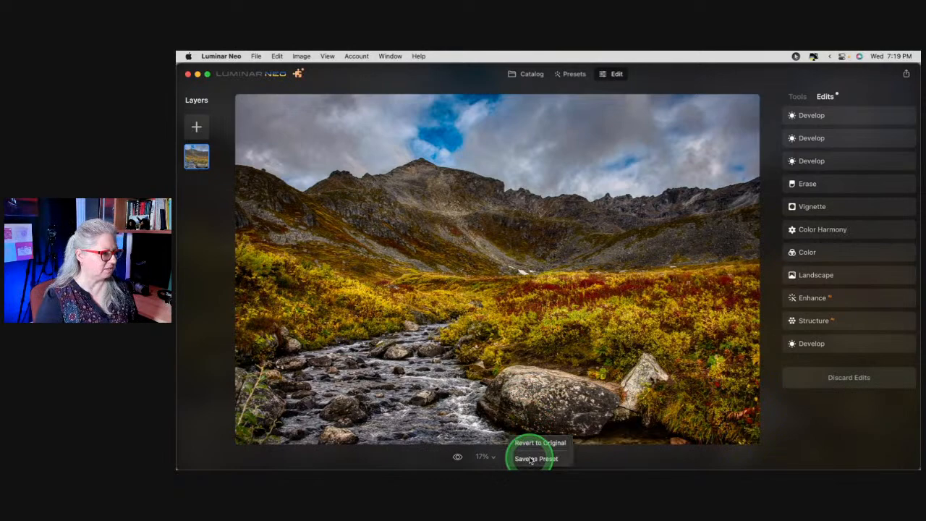
{"action": "left_click", "coordinate": [533, 75]}
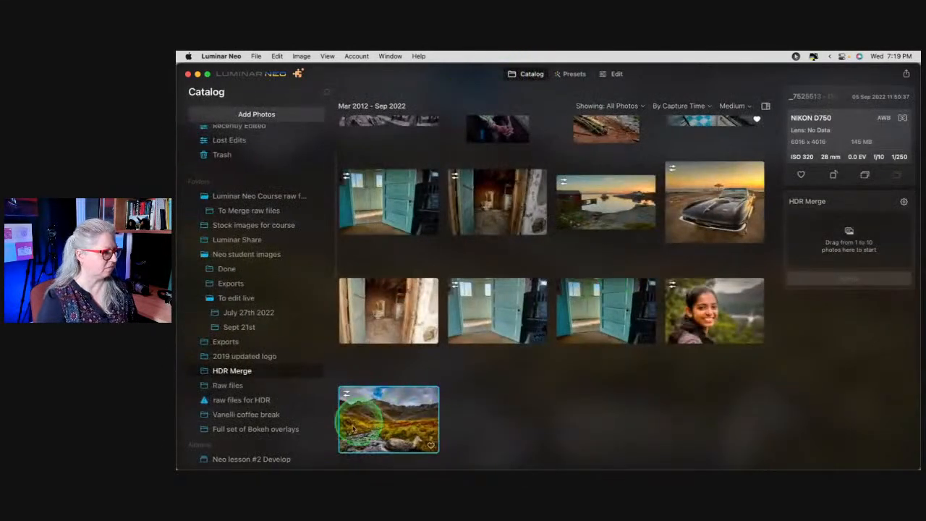
{"action": "right_click", "coordinate": [377, 409]}
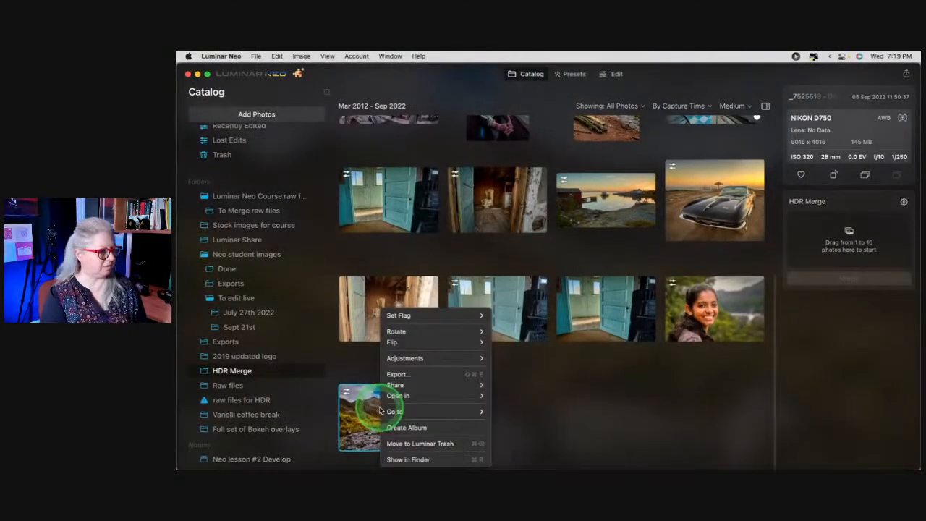
{"action": "mouse_move", "coordinate": [384, 360]}
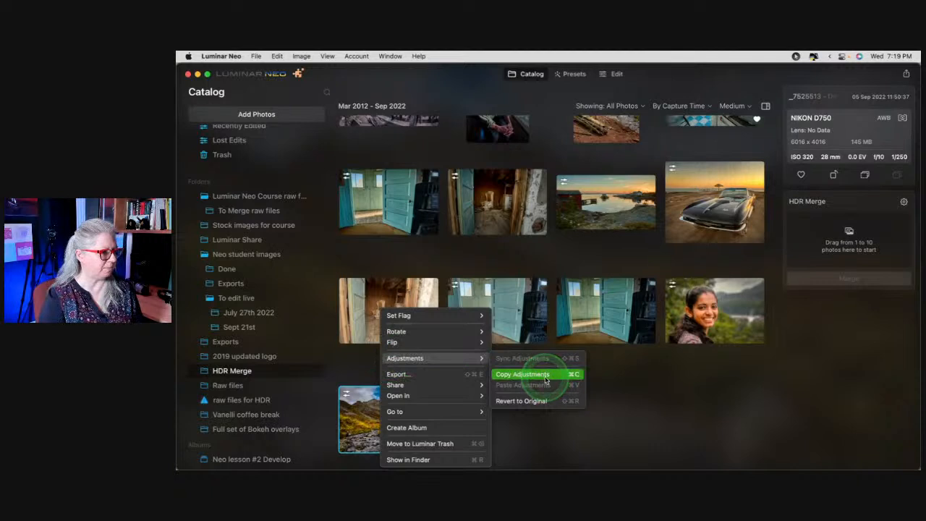
{"action": "left_click", "coordinate": [546, 377]}
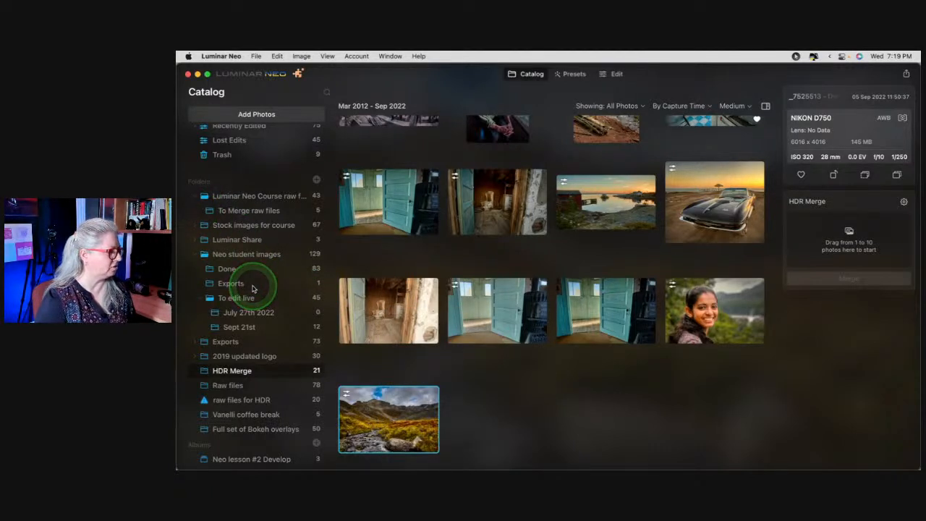
Open the unedited stream landscape in the Sept 21st folder and paste the copied adjustments onto it.
{"action": "left_click", "coordinate": [239, 328]}
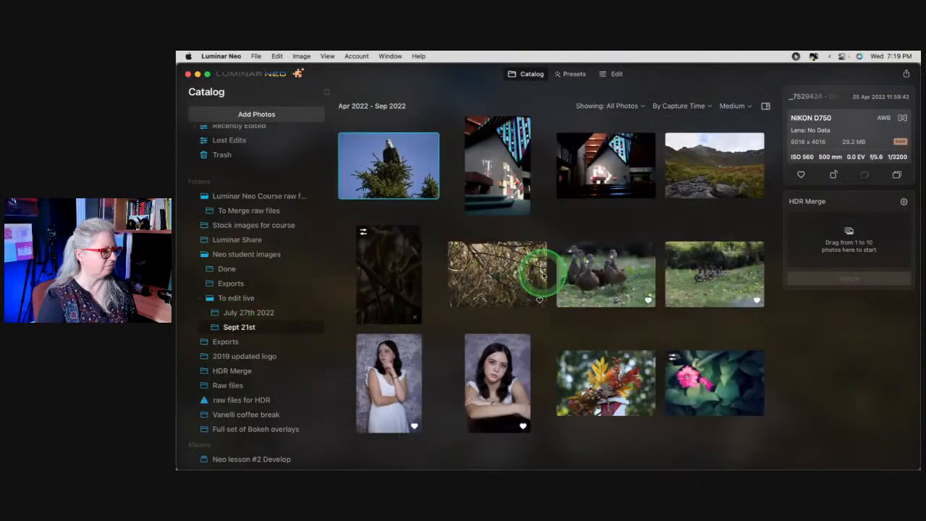
{"action": "left_click", "coordinate": [705, 168]}
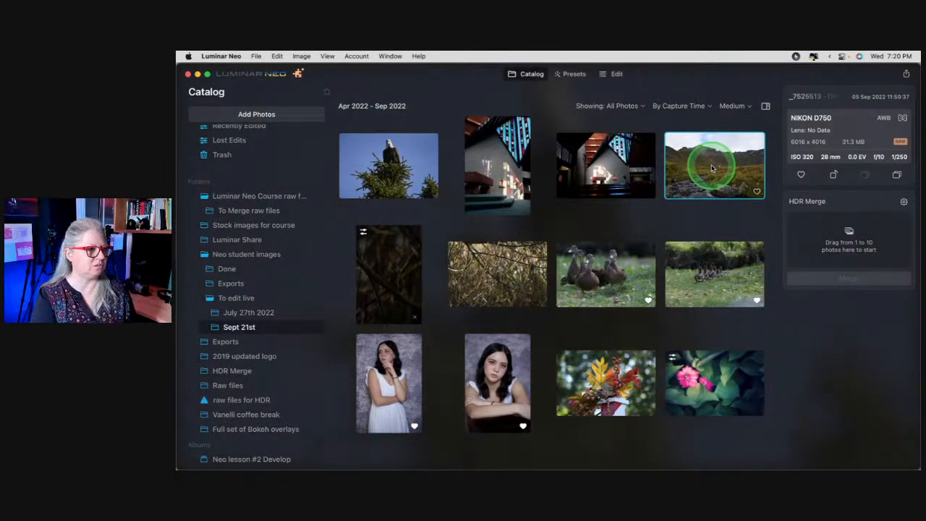
{"action": "double_click", "coordinate": [713, 169]}
{"action": "right_click", "coordinate": [650, 263]}
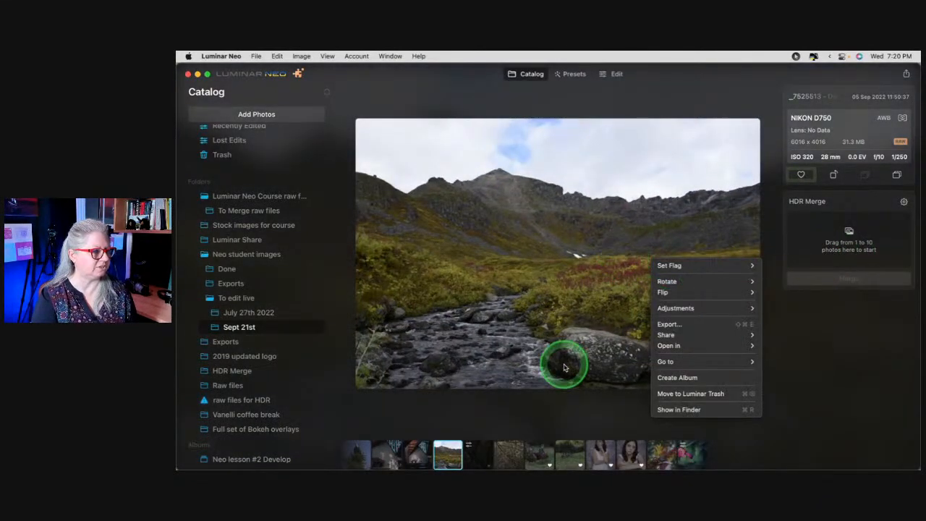
{"action": "mouse_move", "coordinate": [680, 308]}
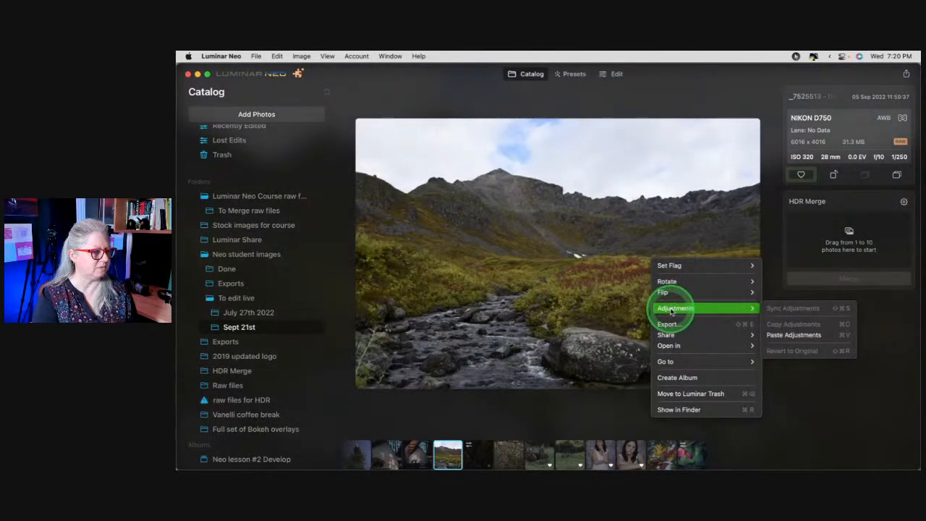
{"action": "left_click", "coordinate": [802, 334]}
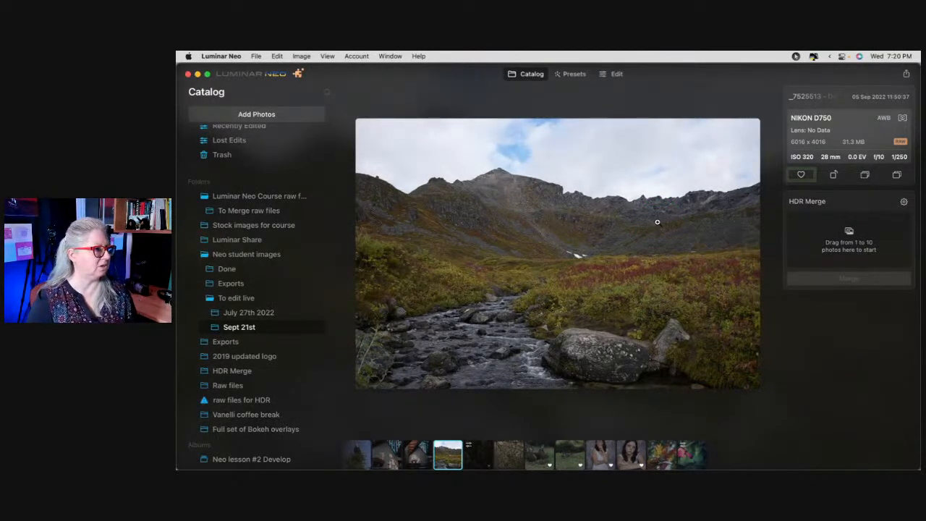
Bring the single raw landscape into the editor and compare it before and after the pasted adjustments.
{"action": "left_click", "coordinate": [616, 74]}
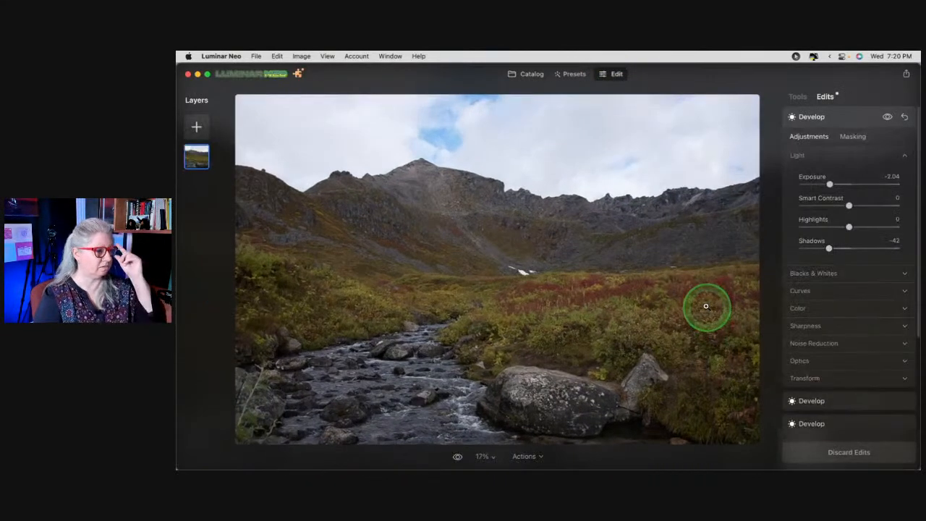
{"action": "left_click", "coordinate": [705, 306]}
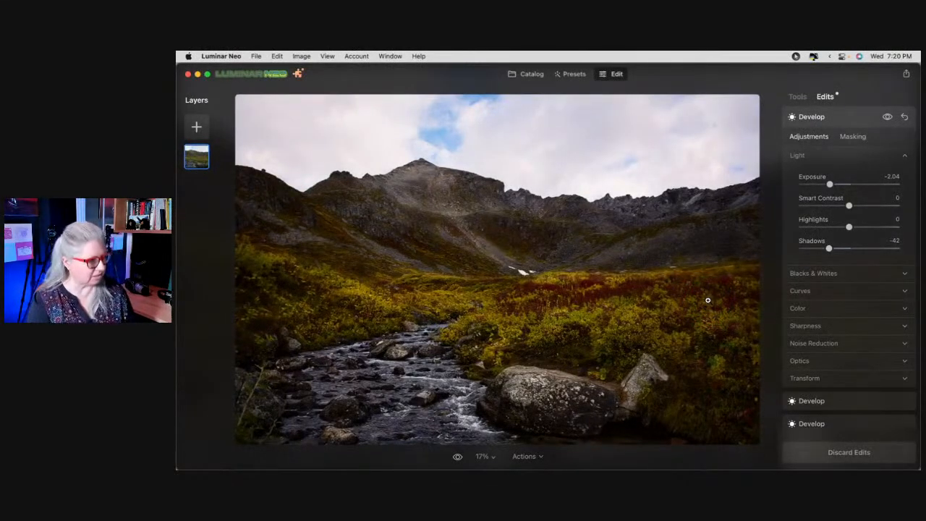
{"action": "key", "text": "backslash"}
{"action": "key", "text": "backslash"}
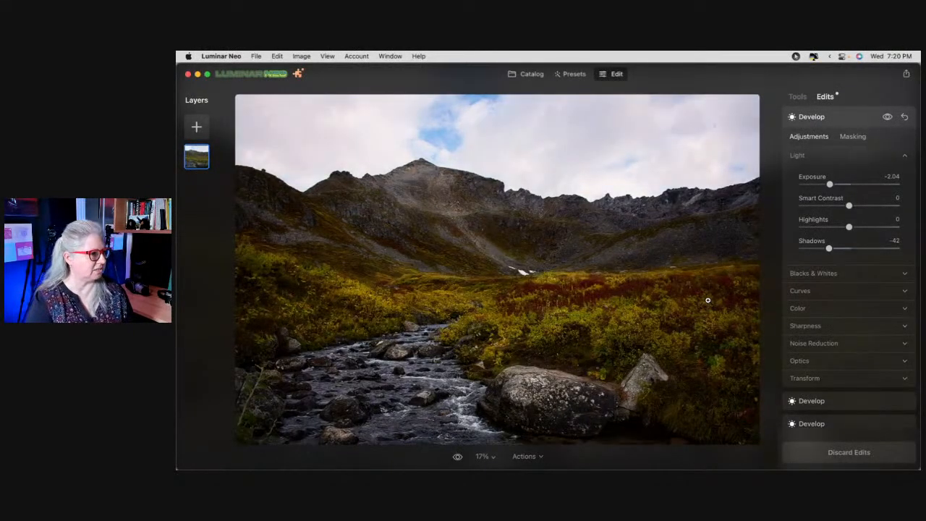
{"action": "key", "text": "backslash"}
{"action": "key", "text": "backslash"}
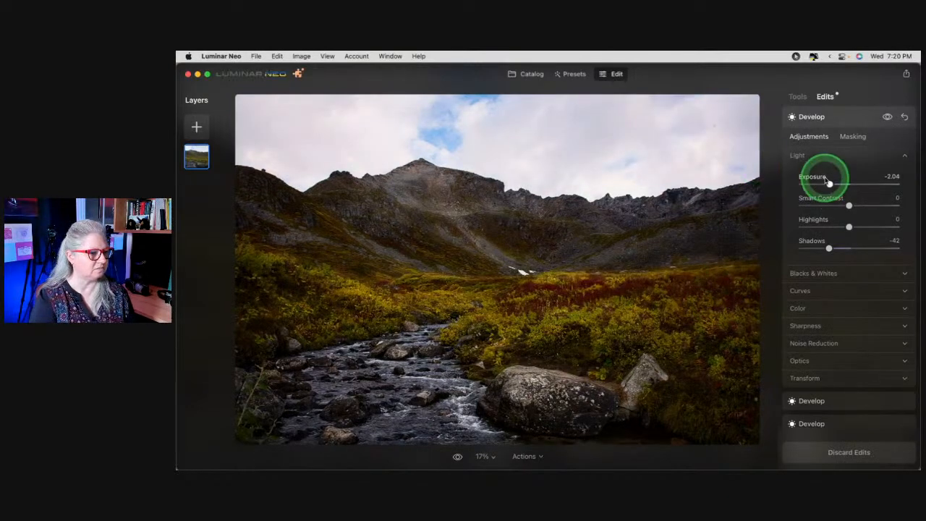
Reopen the second Develop edit from the top and set its Exposure to 0.26 and Highlights to -100.
{"action": "scroll", "coordinate": [829, 181], "scroll_direction": "down", "scroll_amount": 3}
{"action": "left_click", "coordinate": [843, 322]}
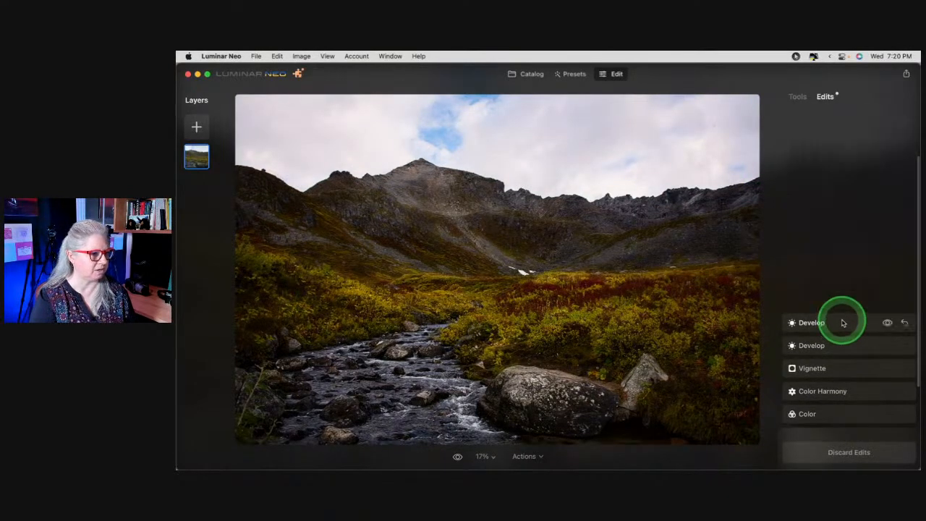
{"action": "left_click", "coordinate": [843, 322]}
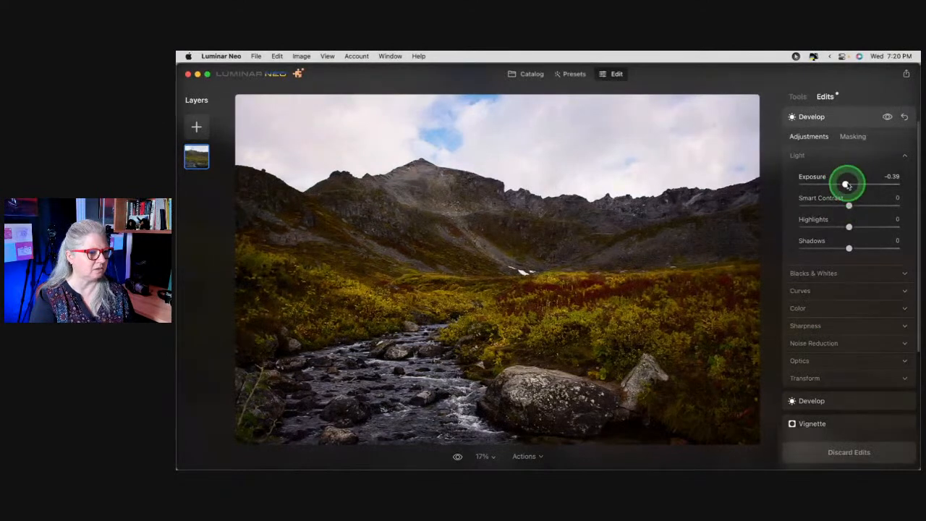
{"action": "left_click_drag", "start_coordinate": [848, 185], "coordinate": [855, 185]}
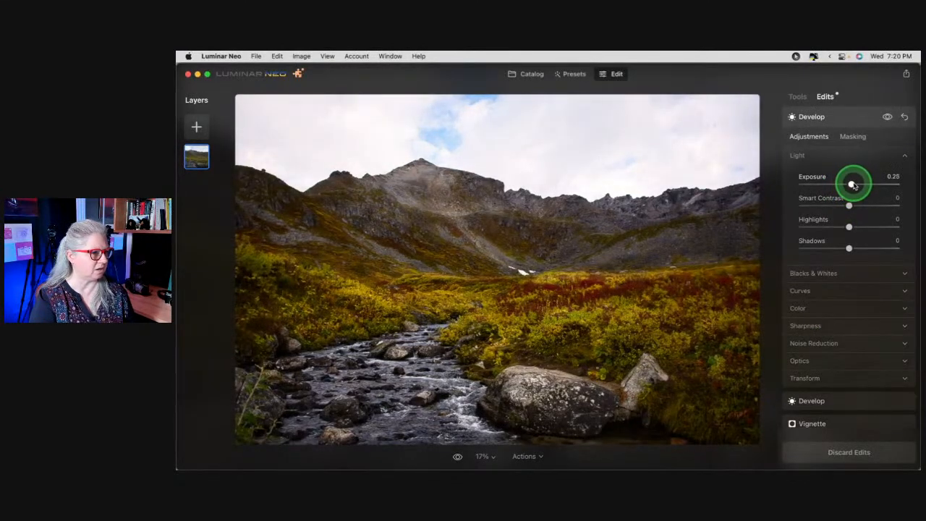
{"action": "left_click_drag", "start_coordinate": [849, 226], "coordinate": [789, 224]}
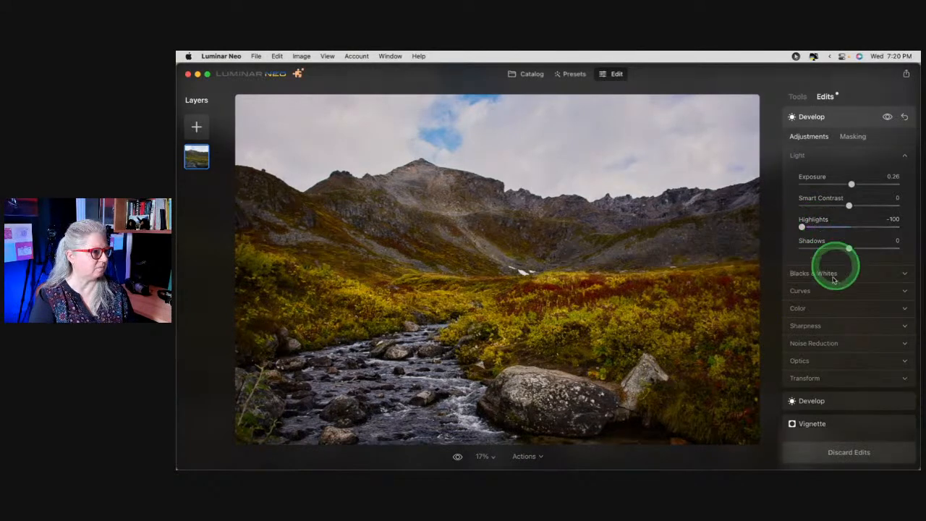
In the RAW Develop edit, set Smart Contrast to 14 and lower Highlights to the minimum.
{"action": "scroll", "coordinate": [836, 289], "scroll_direction": "down", "scroll_amount": 1}
{"action": "scroll", "coordinate": [836, 285], "scroll_direction": "down", "scroll_amount": 5}
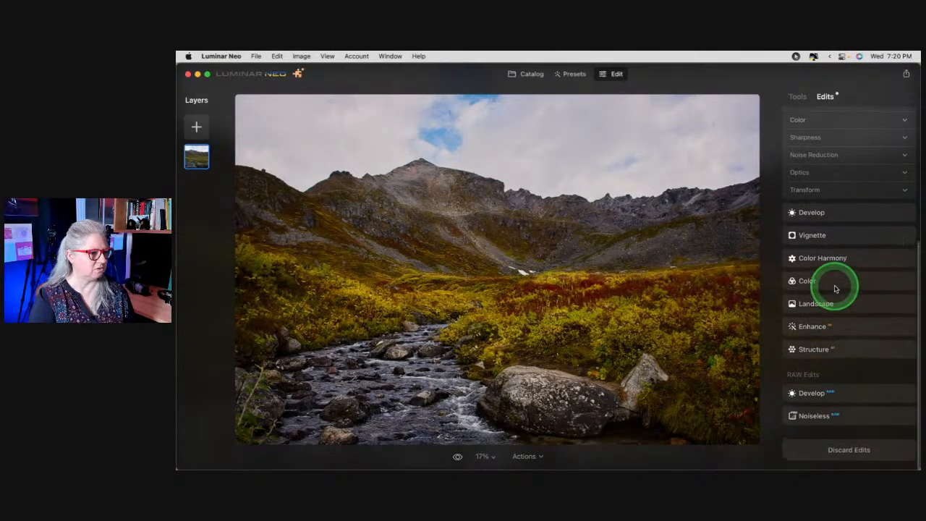
{"action": "left_click", "coordinate": [851, 400]}
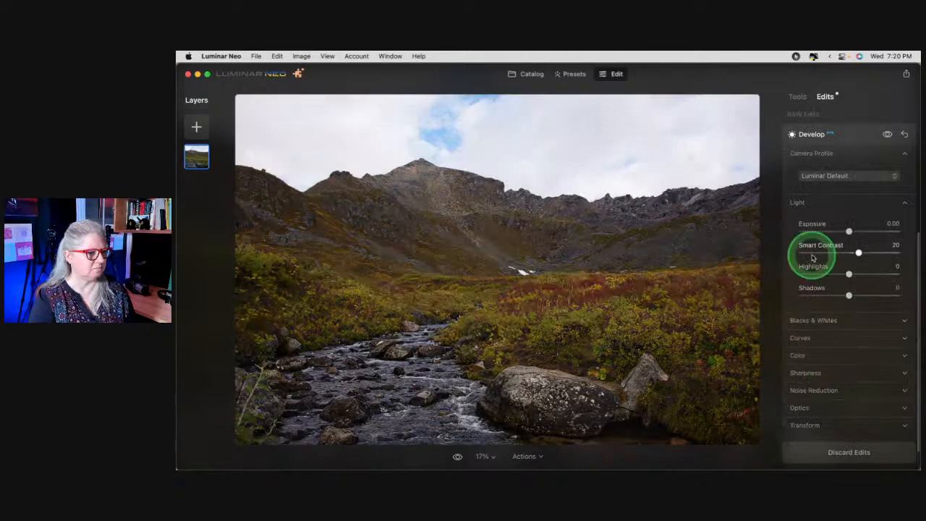
{"action": "left_click_drag", "start_coordinate": [849, 252], "coordinate": [812, 275]}
{"action": "scroll", "coordinate": [812, 275], "scroll_direction": "up", "scroll_amount": 3}
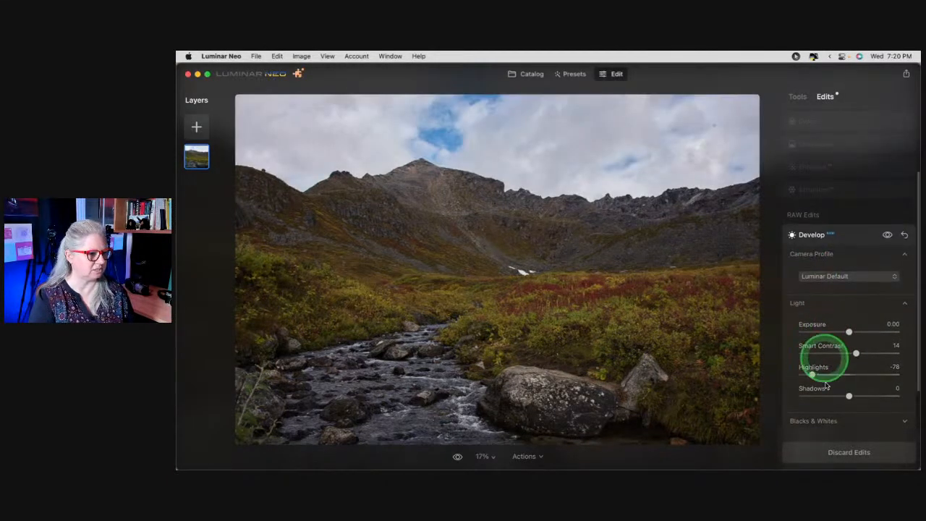
{"action": "left_click_drag", "start_coordinate": [810, 376], "coordinate": [790, 374]}
{"action": "scroll", "coordinate": [819, 265], "scroll_direction": "up", "scroll_amount": 3}
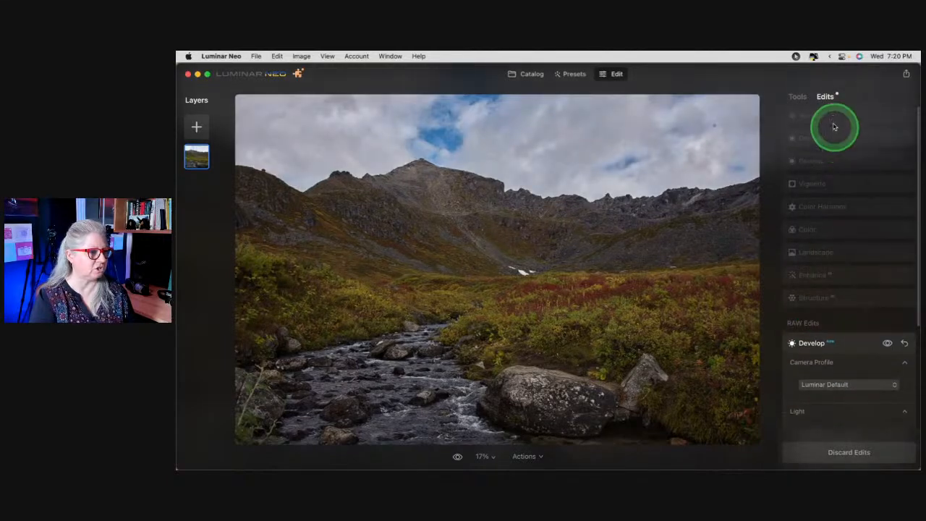
Review the pasted photo's applied edits to check which adjustments carried over from the HDR version.
{"action": "left_click", "coordinate": [839, 118]}
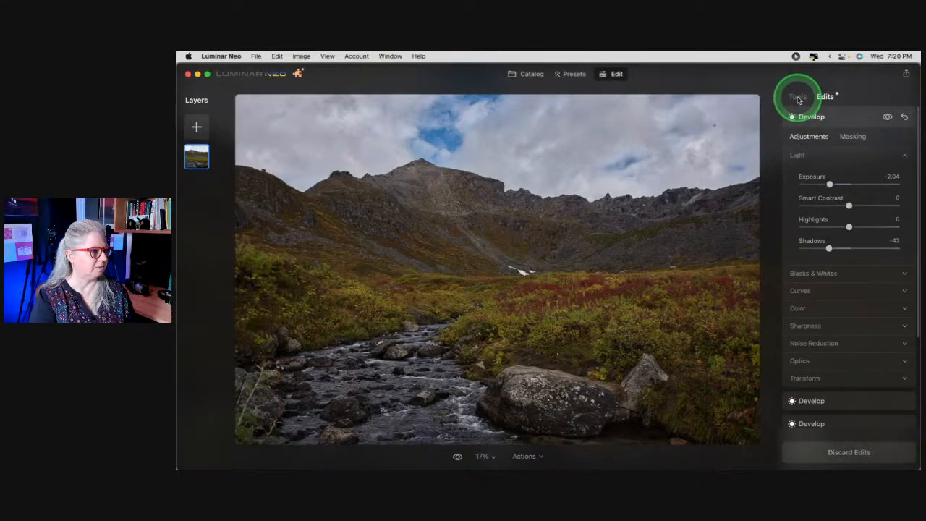
{"action": "left_click", "coordinate": [799, 100]}
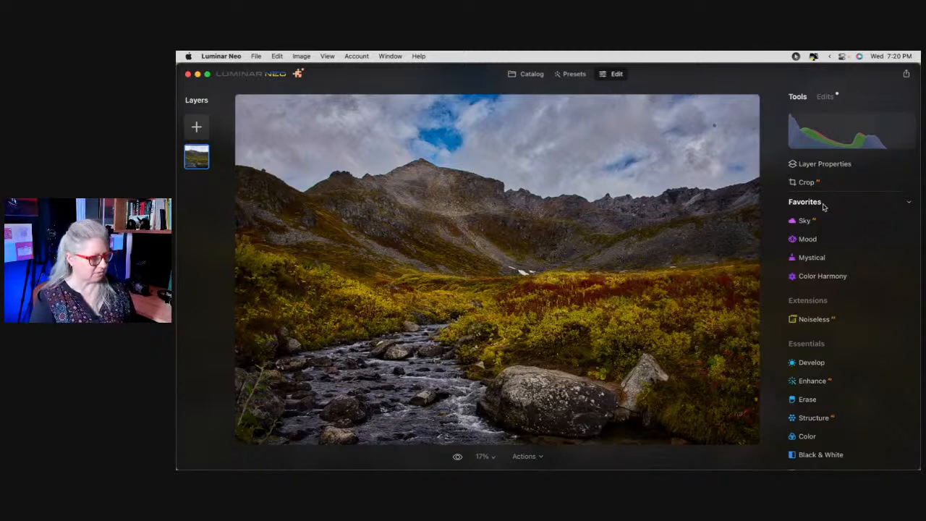
{"action": "left_click", "coordinate": [825, 97]}
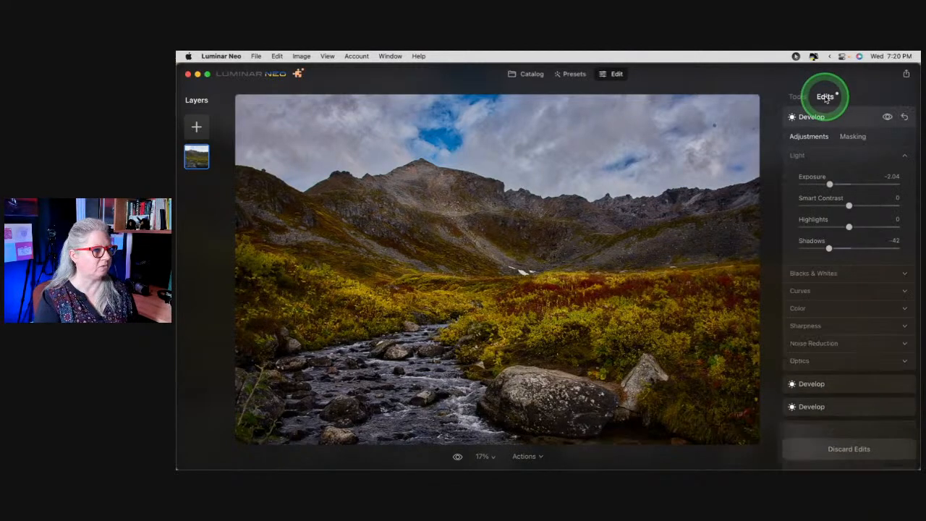
{"action": "scroll", "coordinate": [838, 245], "scroll_direction": "down", "scroll_amount": 5}
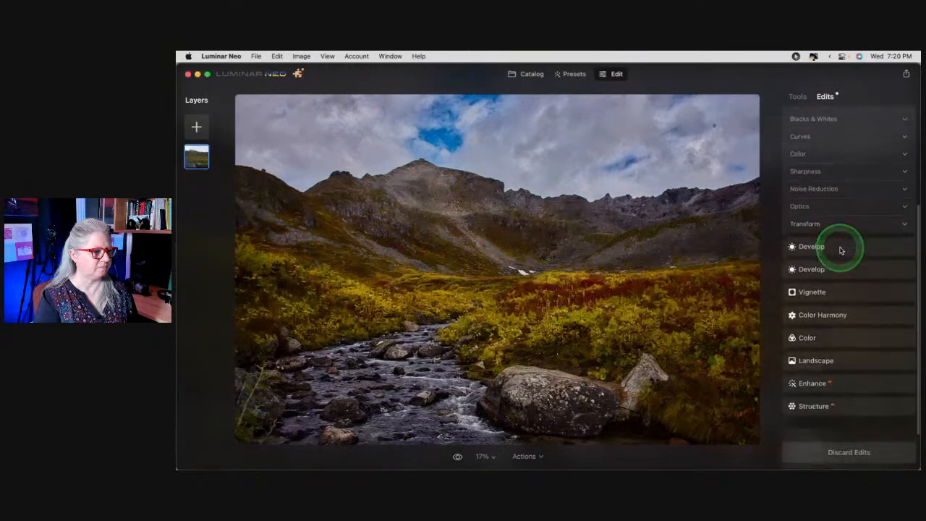
{"action": "scroll", "coordinate": [841, 250], "scroll_direction": "down", "scroll_amount": 2}
{"action": "scroll", "coordinate": [841, 251], "scroll_direction": "down", "scroll_amount": 1}
{"action": "scroll", "coordinate": [841, 250], "scroll_direction": "up", "scroll_amount": 8}
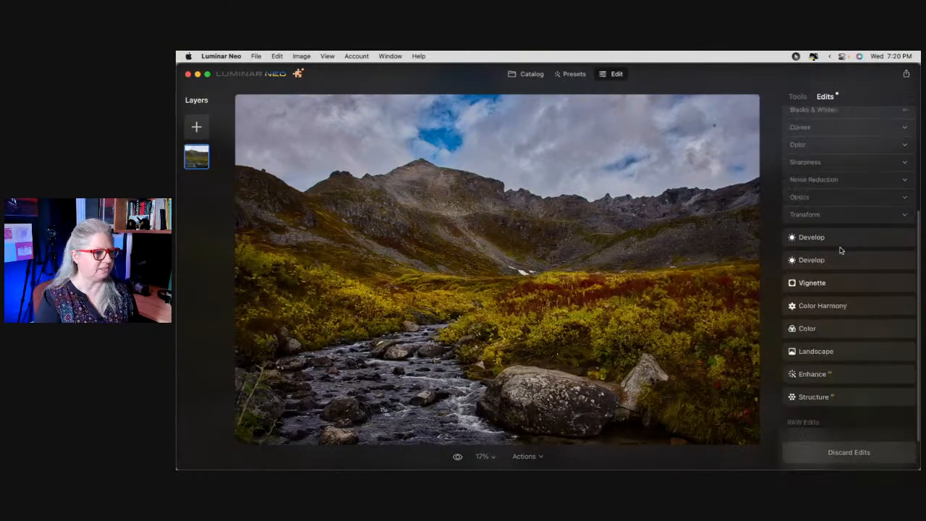
Remove the dust spots from the raw landscape using the Erase tool's automatic object removal.
{"action": "left_click", "coordinate": [797, 95]}
{"action": "scroll", "coordinate": [832, 302], "scroll_direction": "down", "scroll_amount": 2}
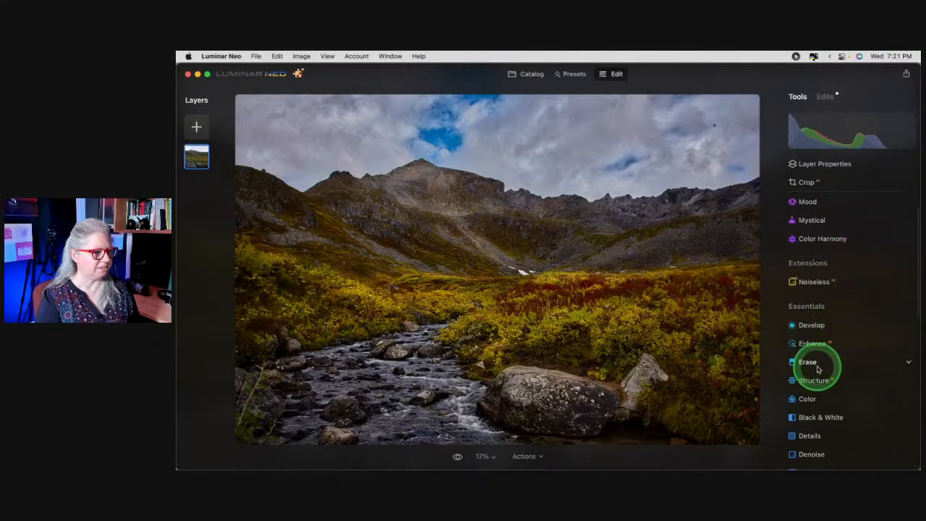
{"action": "left_click", "coordinate": [815, 363]}
{"action": "left_click", "coordinate": [848, 387]}
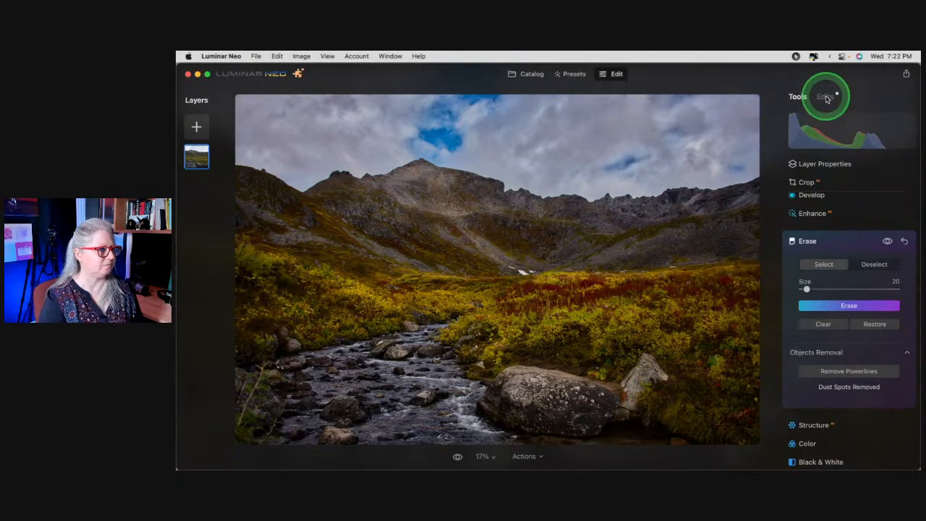
Reopen the Enhance edit from the applied edits and raise its Sky Enhancer.
{"action": "left_click", "coordinate": [826, 97]}
{"action": "scroll", "coordinate": [840, 304], "scroll_direction": "down", "scroll_amount": 3}
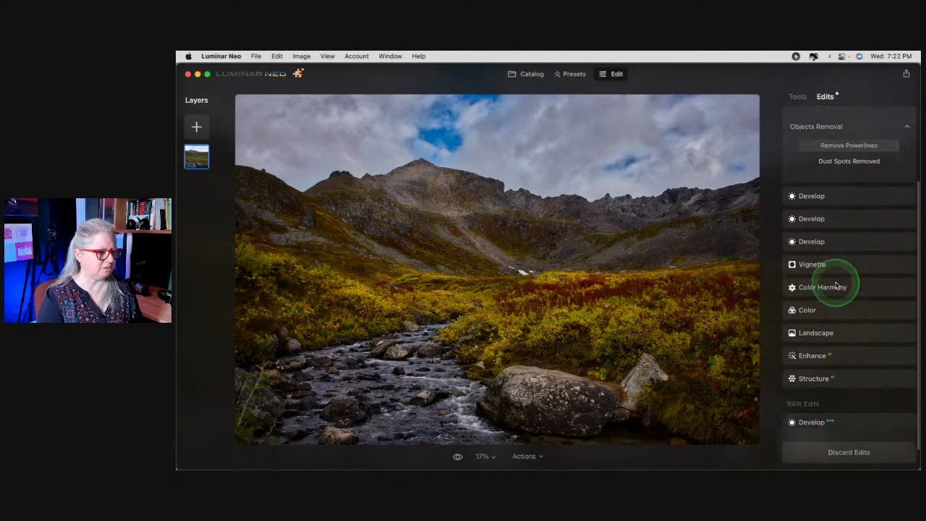
{"action": "left_click", "coordinate": [844, 348]}
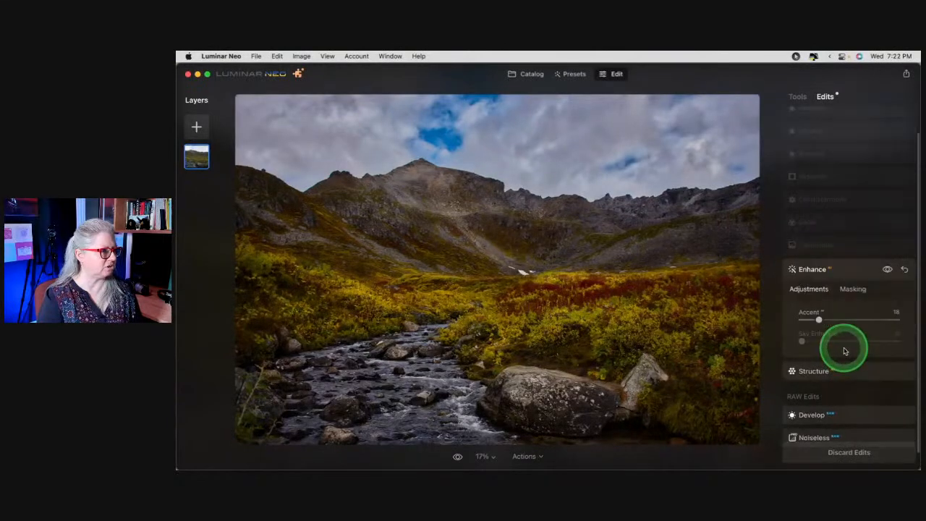
{"action": "left_click_drag", "start_coordinate": [802, 340], "coordinate": [856, 341]}
Examine the settings of the applied Structure, Landscape and Color edits on the raw landscape.
{"action": "left_click", "coordinate": [848, 372]}
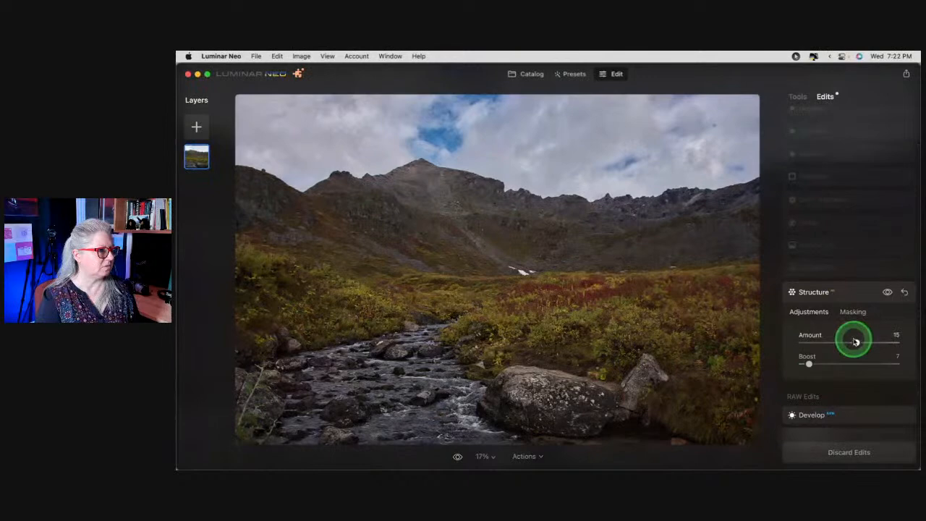
{"action": "left_click", "coordinate": [842, 247]}
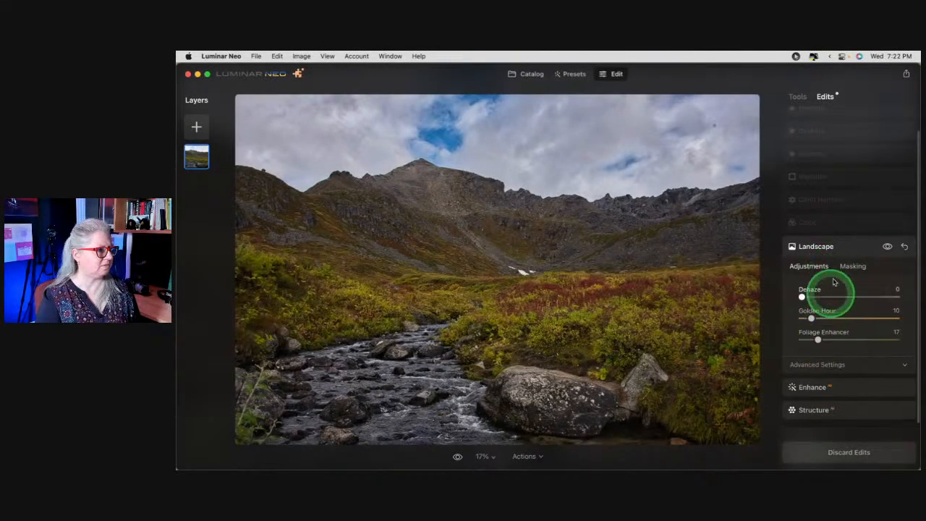
{"action": "left_click", "coordinate": [838, 225]}
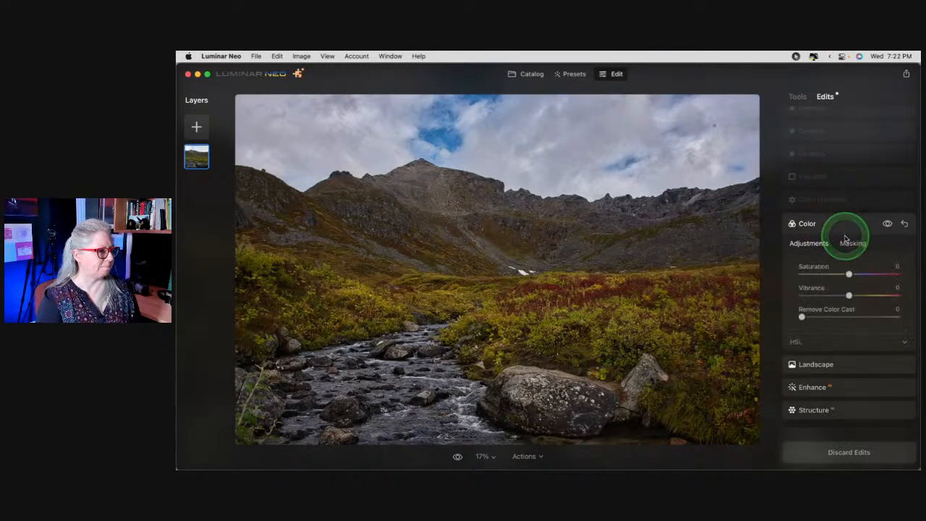
{"action": "scroll", "coordinate": [847, 240], "scroll_direction": "up", "scroll_amount": 1}
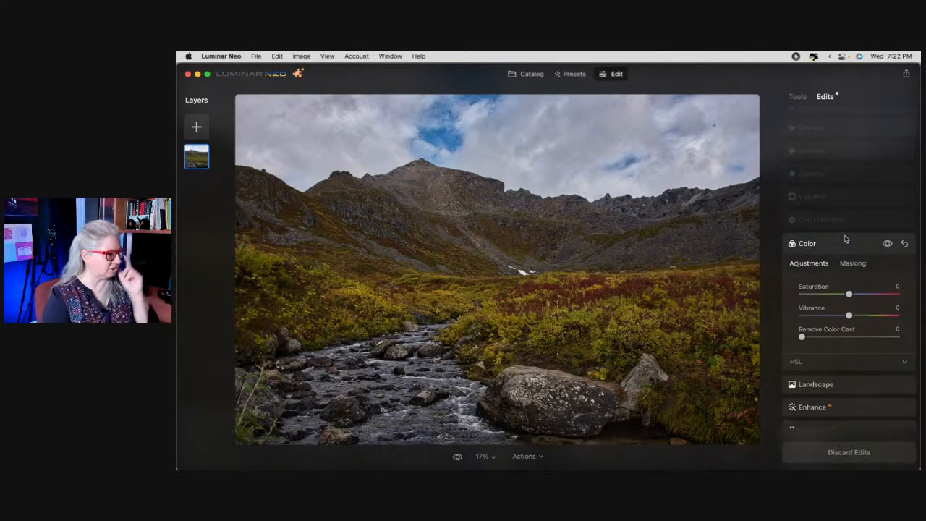
{"action": "scroll", "coordinate": [845, 239], "scroll_direction": "down", "scroll_amount": 3}
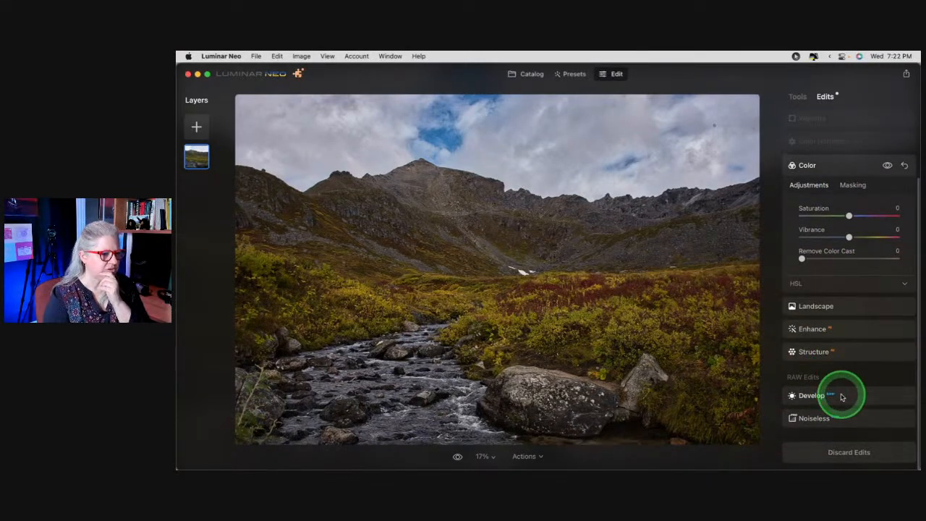
Inspect the RAW Develop edit's sharpness and noise reduction settings, and check the stream's detail at 100%.
{"action": "left_click", "coordinate": [842, 397]}
{"action": "scroll", "coordinate": [822, 410], "scroll_direction": "down", "scroll_amount": 1}
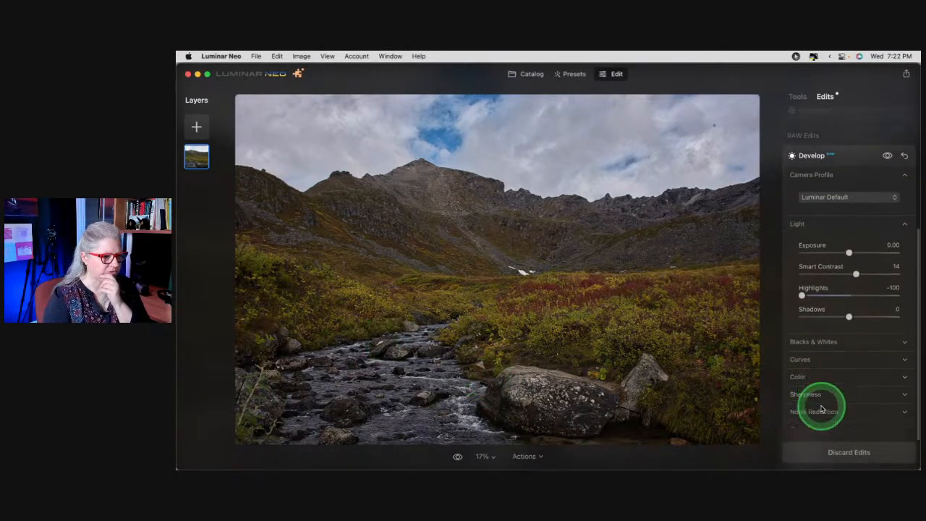
{"action": "left_click", "coordinate": [817, 356]}
{"action": "scroll", "coordinate": [816, 358], "scroll_direction": "down", "scroll_amount": 3}
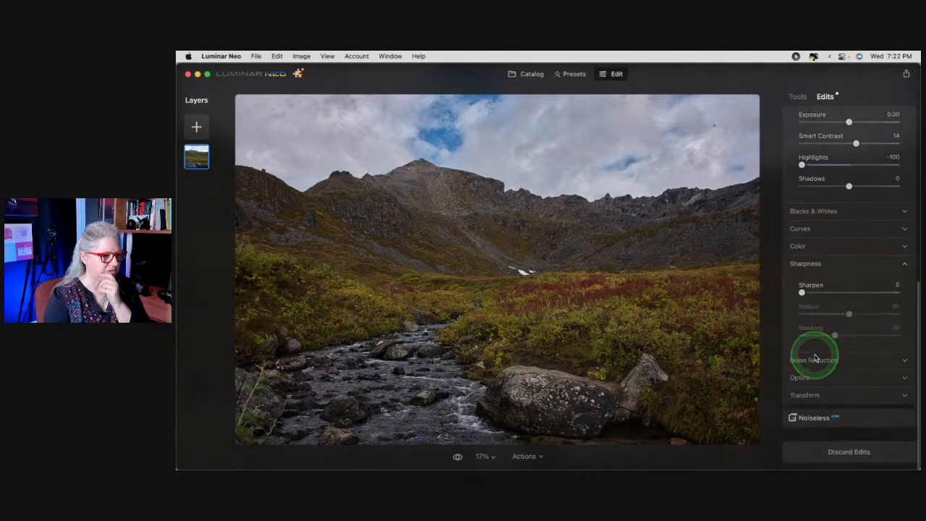
{"action": "left_click", "coordinate": [816, 359]}
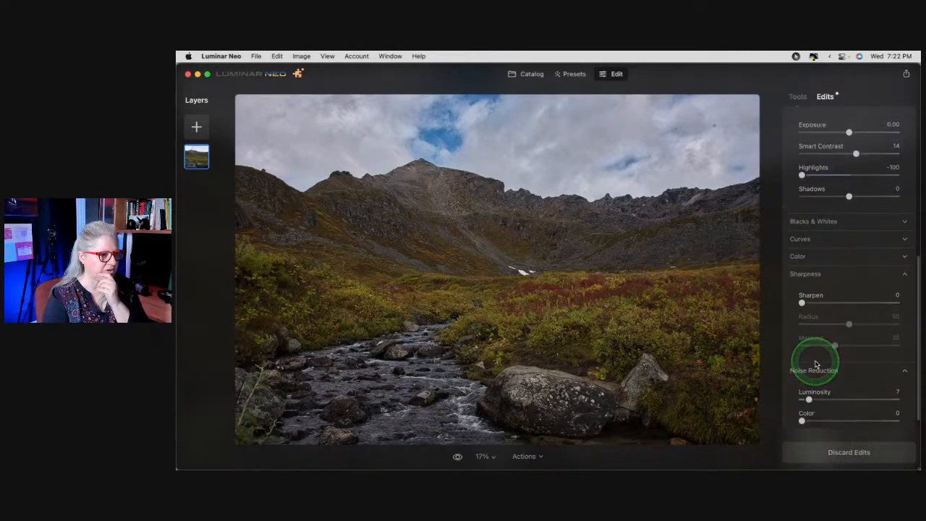
{"action": "left_click", "coordinate": [387, 355]}
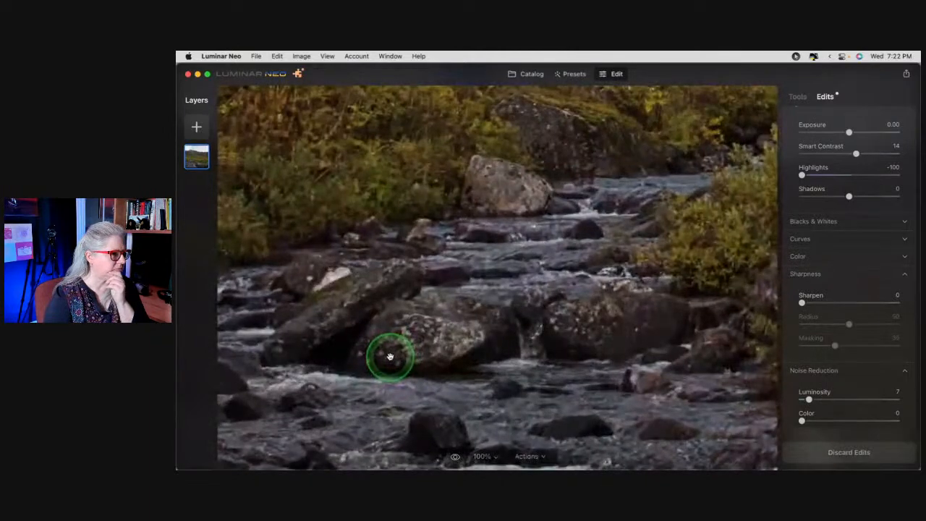
{"action": "left_click_drag", "start_coordinate": [393, 368], "coordinate": [507, 322]}
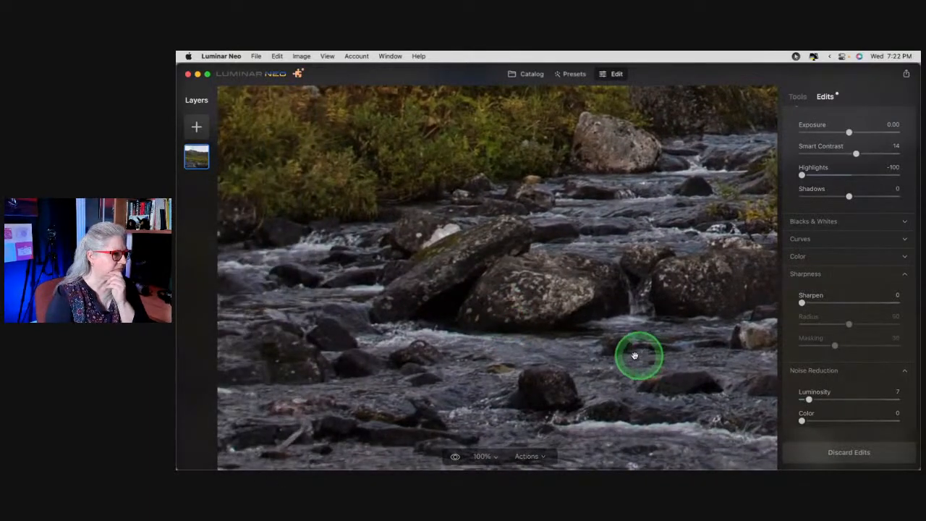
{"action": "left_click", "coordinate": [546, 312]}
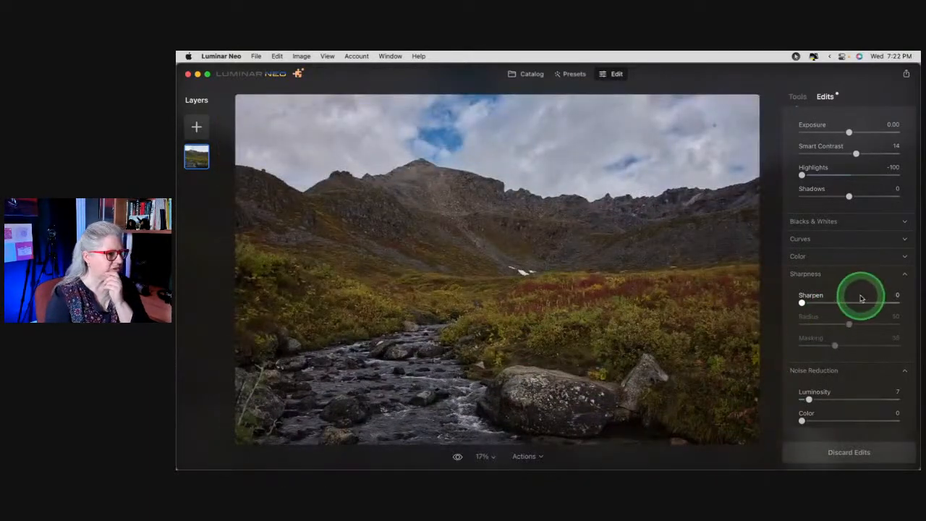
Check the Color, Color Harmony and Vignette edits, and set Highlights to 19 in the Develop edit just above Vignette.
{"action": "scroll", "coordinate": [860, 297], "scroll_direction": "up", "scroll_amount": 6}
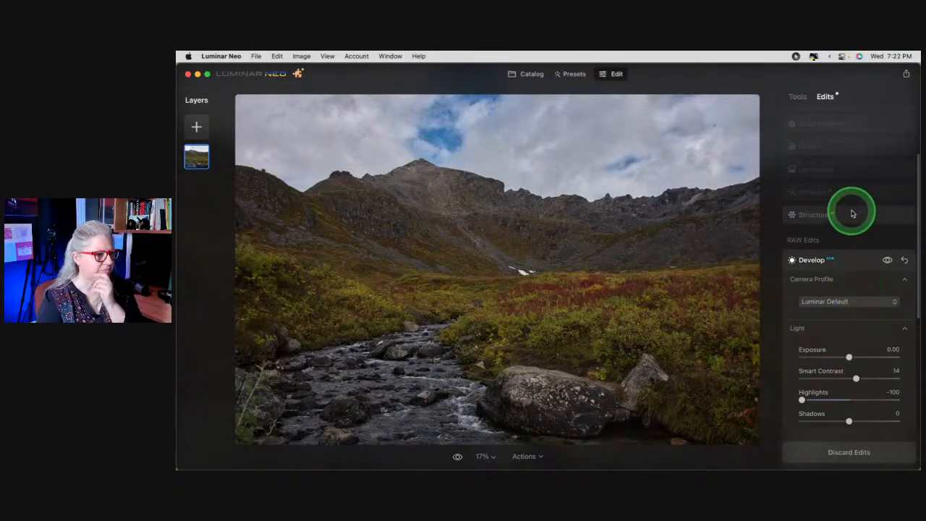
{"action": "scroll", "coordinate": [851, 217], "scroll_direction": "up", "scroll_amount": 3}
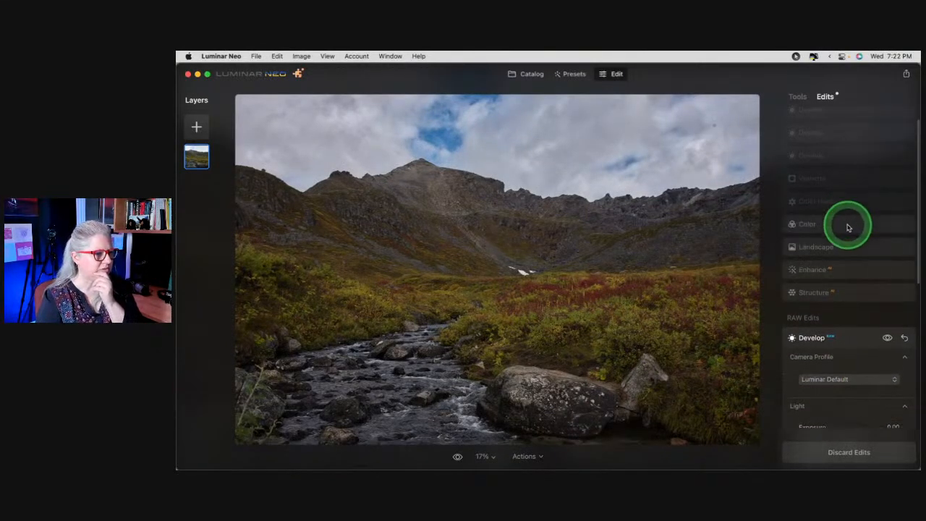
{"action": "left_click", "coordinate": [848, 226]}
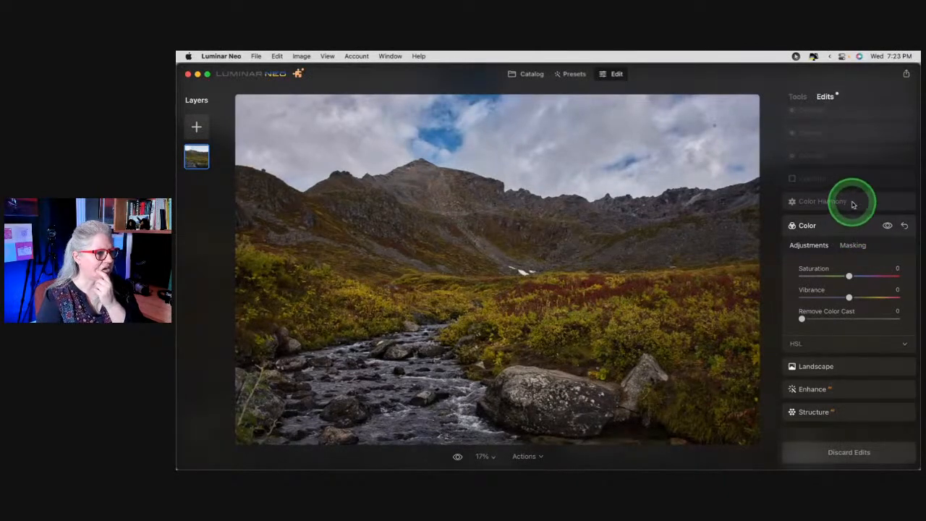
{"action": "left_click", "coordinate": [853, 203]}
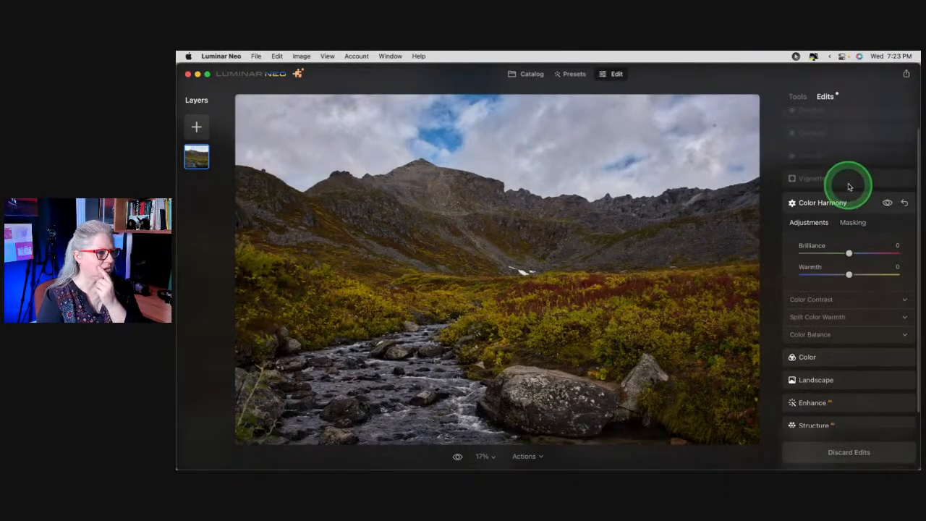
{"action": "left_click", "coordinate": [847, 181]}
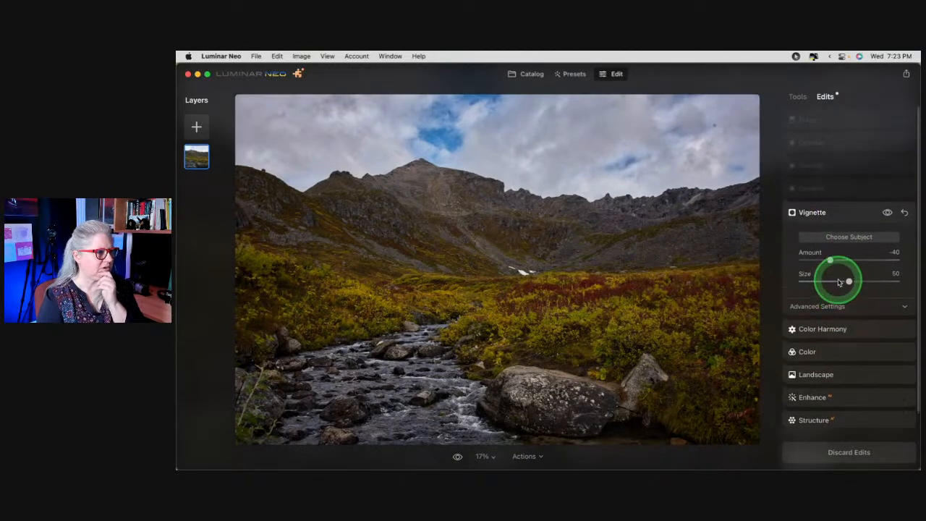
{"action": "left_click", "coordinate": [846, 188]}
{"action": "left_click_drag", "start_coordinate": [850, 294], "coordinate": [859, 290]}
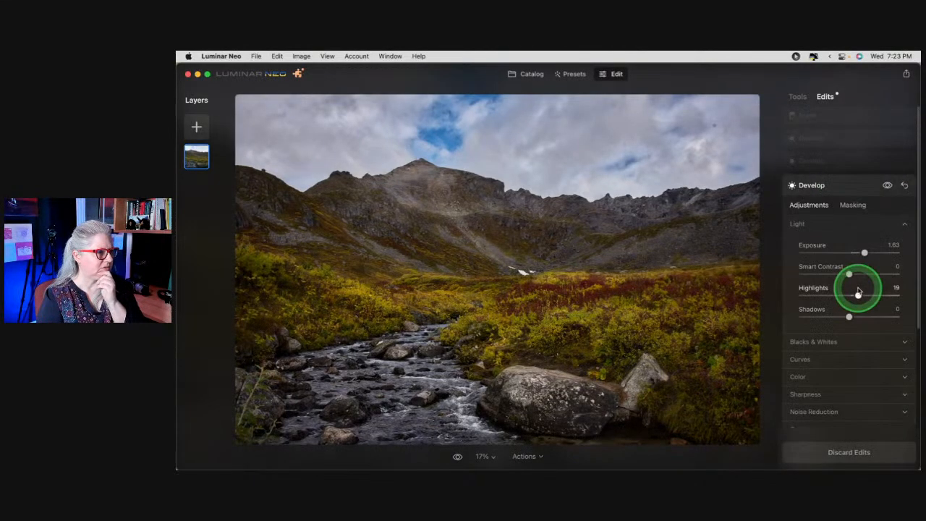
In the Develop edit with 0.26 Exposure, partly erase the effect over the sky using an enlarged soft mask brush at strength 20.
{"action": "left_click", "coordinate": [842, 162]}
{"action": "left_click", "coordinate": [844, 250]}
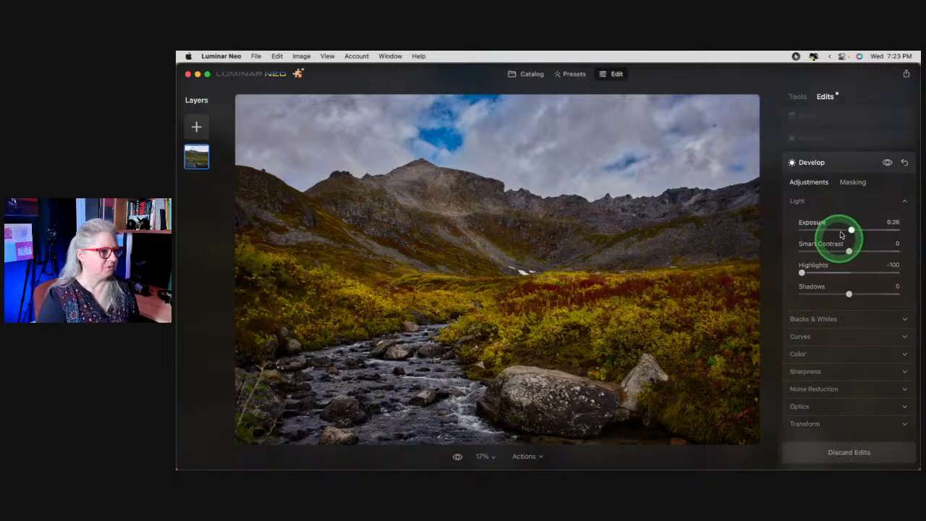
{"action": "left_click", "coordinate": [855, 183]}
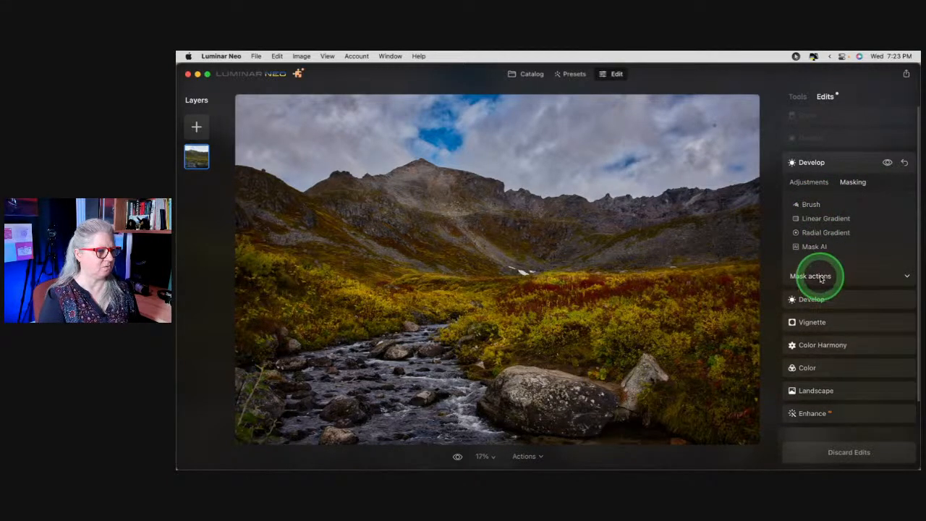
{"action": "left_click", "coordinate": [810, 204]}
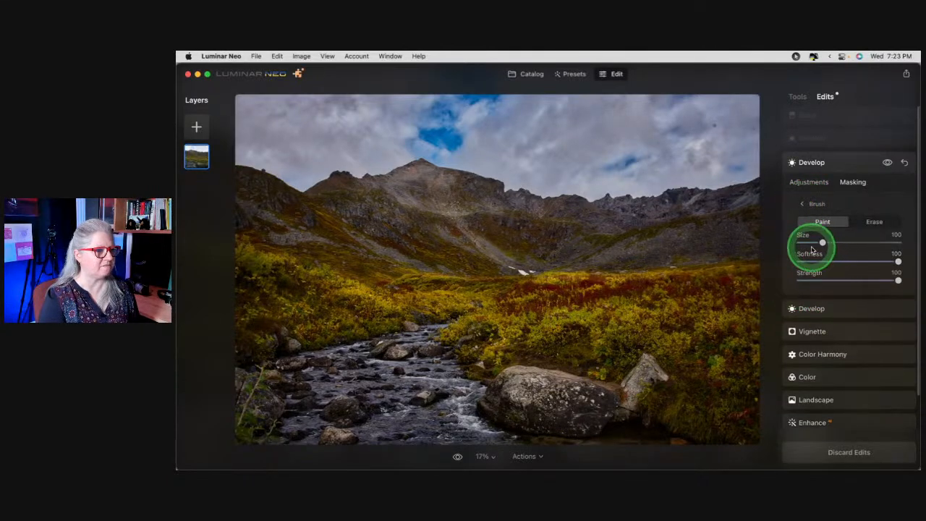
{"action": "left_click", "coordinate": [860, 223]}
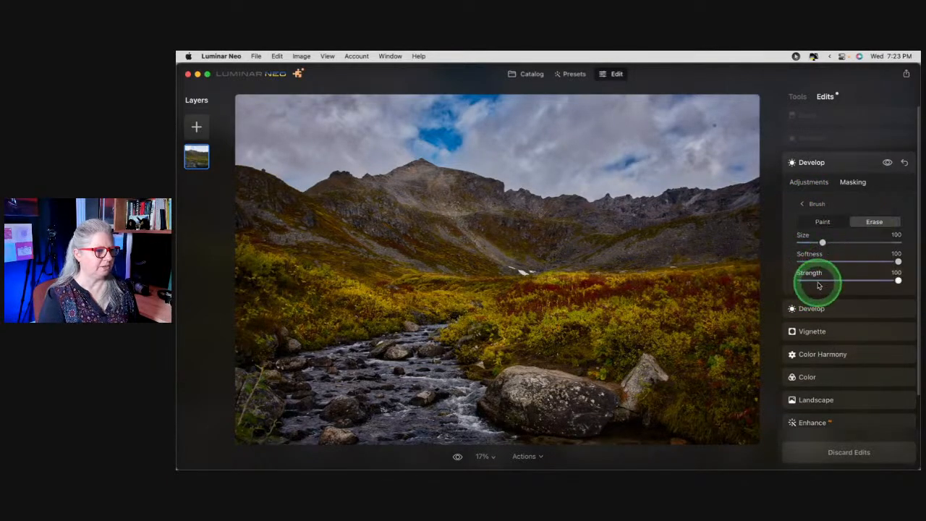
{"action": "left_click", "coordinate": [820, 280]}
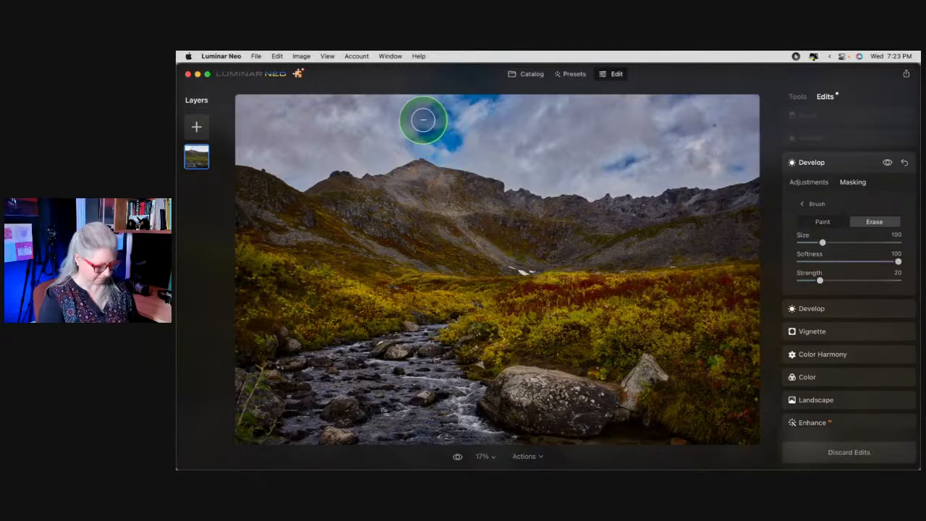
{"action": "key", "text": "bracketright"}
{"action": "key", "text": "bracketright"}
{"action": "key", "text": "bracketright"}
{"action": "key", "text": "bracketright"}
{"action": "key", "text": "bracketright"}
{"action": "key", "text": "bracketright"}
{"action": "key", "text": "bracketright"}
{"action": "key", "text": "bracketright"}
{"action": "mouse_move", "coordinate": [396, 115]}
{"action": "left_mouse_down"}
{"action": "mouse_move", "coordinate": [373, 115]}
{"action": "mouse_move", "coordinate": [480, 111]}
{"action": "mouse_move", "coordinate": [396, 118]}
{"action": "left_mouse_up"}
{"action": "mouse_move", "coordinate": [755, 119]}
{"action": "left_mouse_down"}
{"action": "mouse_move", "coordinate": [477, 127]}
{"action": "mouse_move", "coordinate": [199, 121]}
{"action": "mouse_move", "coordinate": [767, 134]}
{"action": "left_mouse_up"}
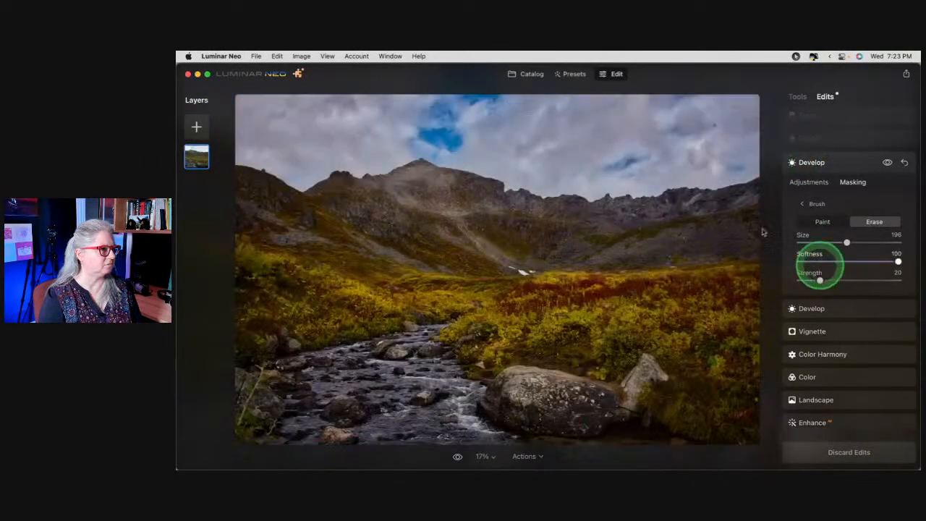
{"action": "mouse_move", "coordinate": [614, 137]}
{"action": "left_mouse_down"}
{"action": "mouse_move", "coordinate": [761, 132]}
{"action": "mouse_move", "coordinate": [231, 122]}
{"action": "mouse_move", "coordinate": [765, 143]}
{"action": "left_mouse_up"}
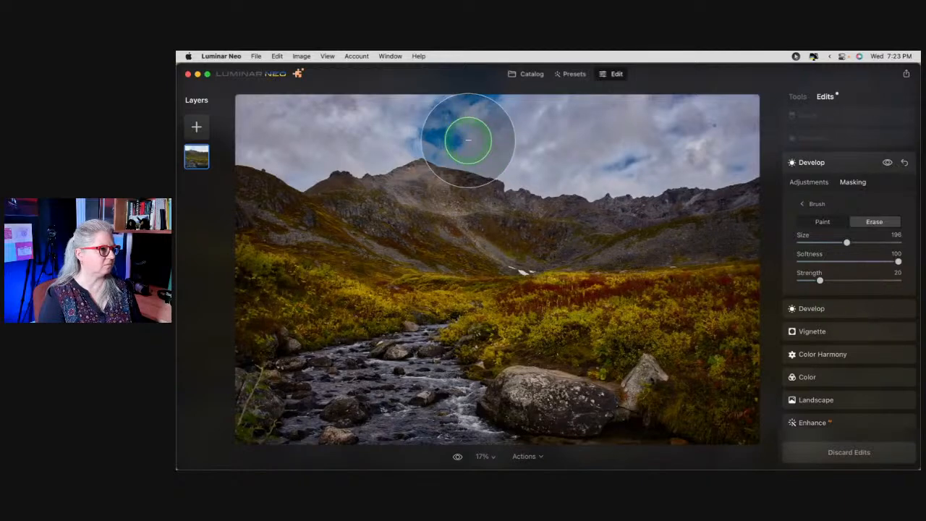
{"action": "key", "text": "["}
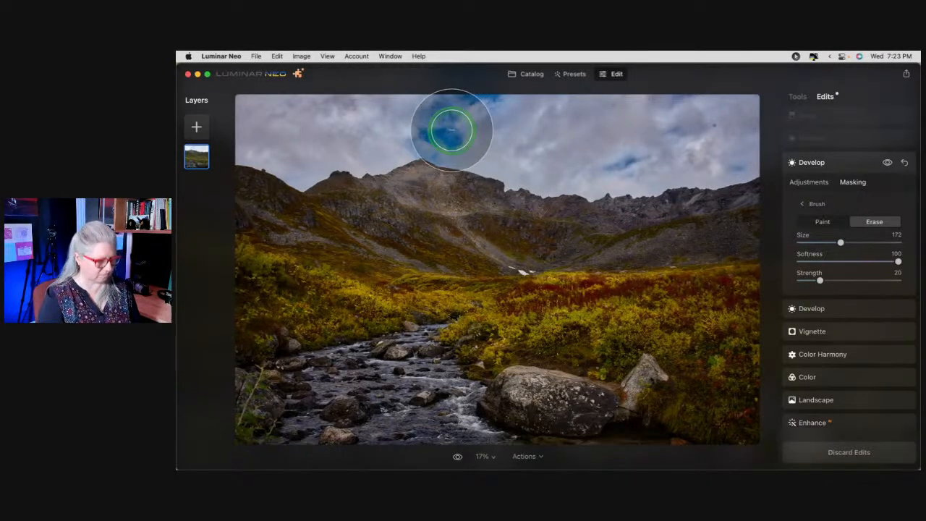
{"action": "left_click", "coordinate": [843, 150]}
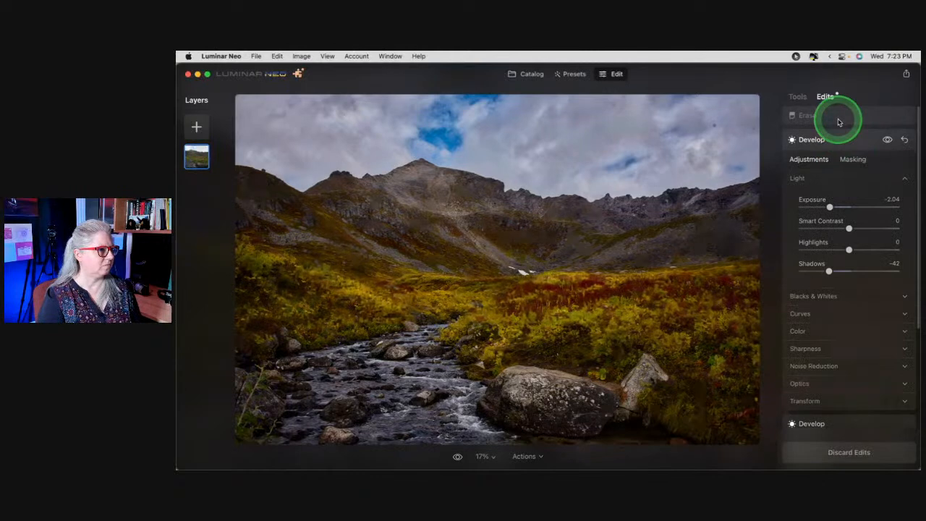
{"action": "left_click", "coordinate": [798, 97]}
{"action": "left_click", "coordinate": [798, 99]}
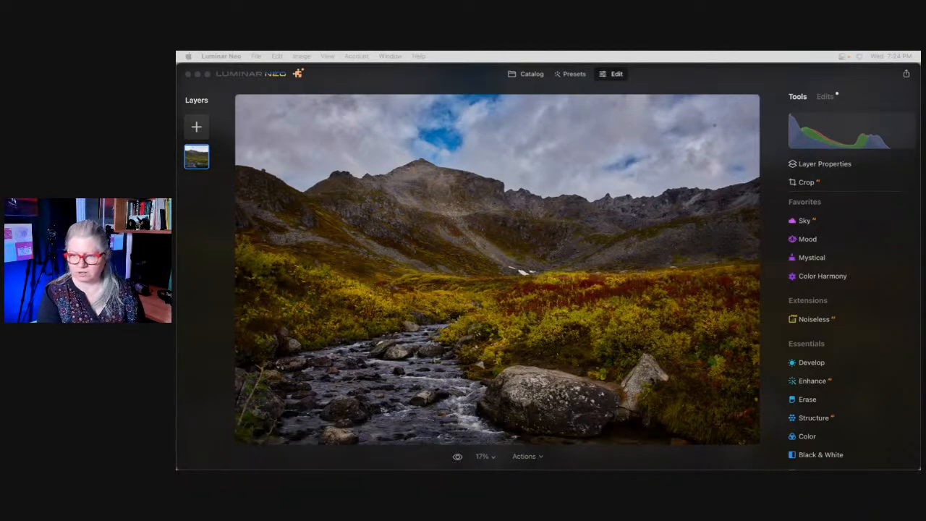
Open the pocket watch gears close-up from the Luminar Neo Course raw files folder for editing.
{"action": "left_click", "coordinate": [665, 80]}
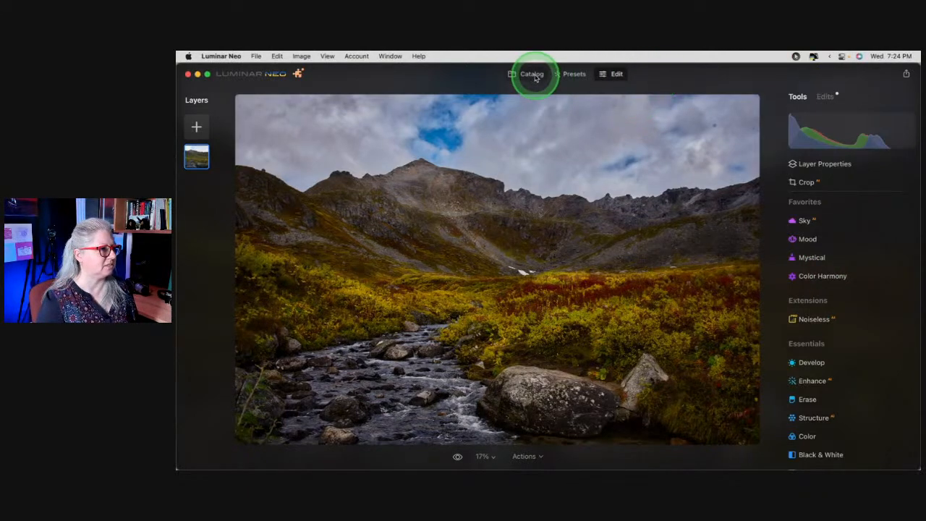
{"action": "left_click", "coordinate": [532, 74]}
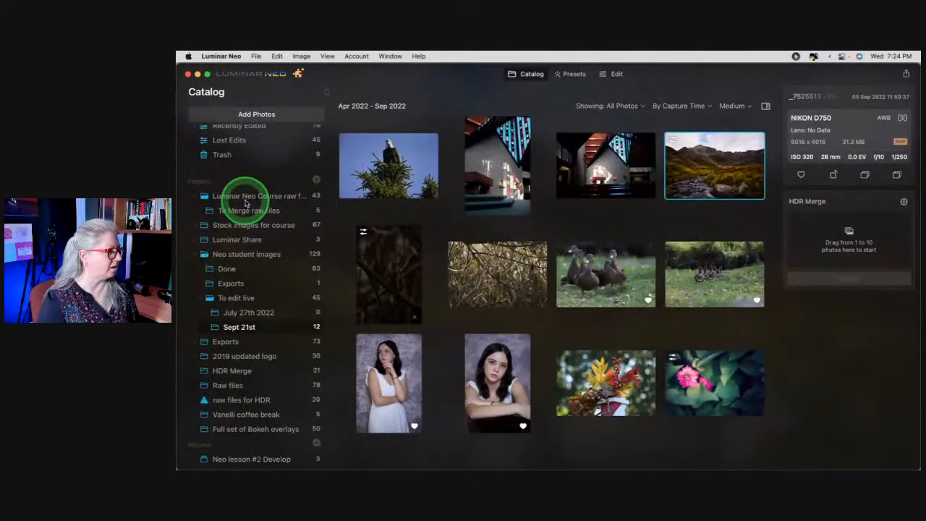
{"action": "left_click", "coordinate": [247, 196]}
{"action": "scroll", "coordinate": [549, 264], "scroll_direction": "down", "scroll_amount": 5}
{"action": "scroll", "coordinate": [548, 264], "scroll_direction": "down", "scroll_amount": 5}
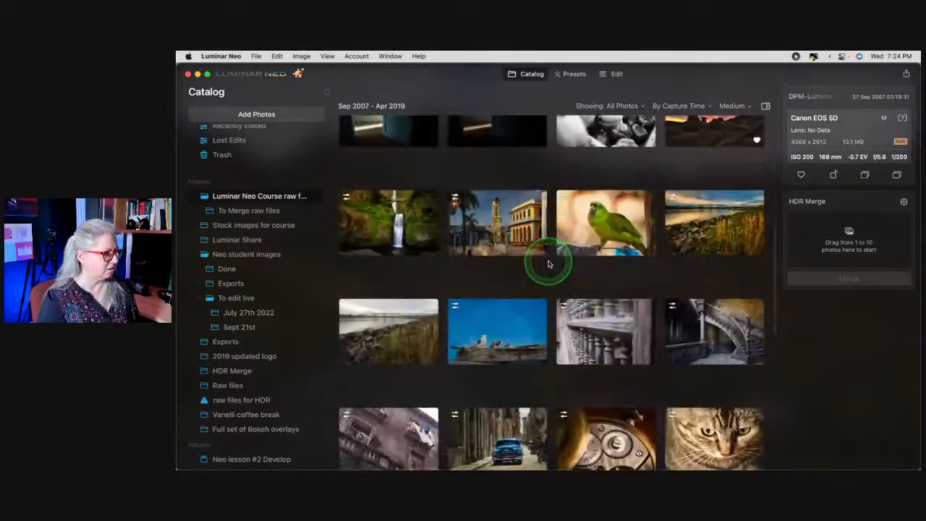
{"action": "left_click", "coordinate": [583, 327]}
{"action": "double_click", "coordinate": [583, 327]}
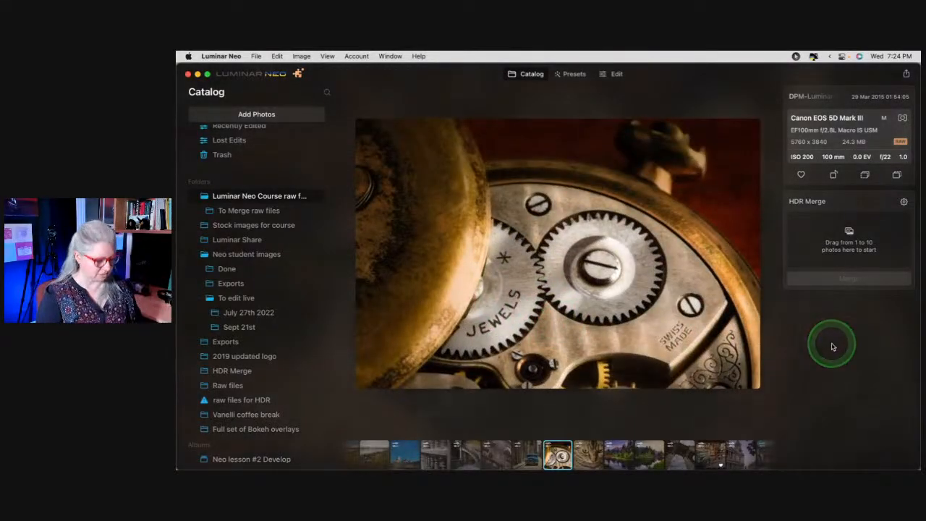
{"action": "left_click", "coordinate": [616, 74]}
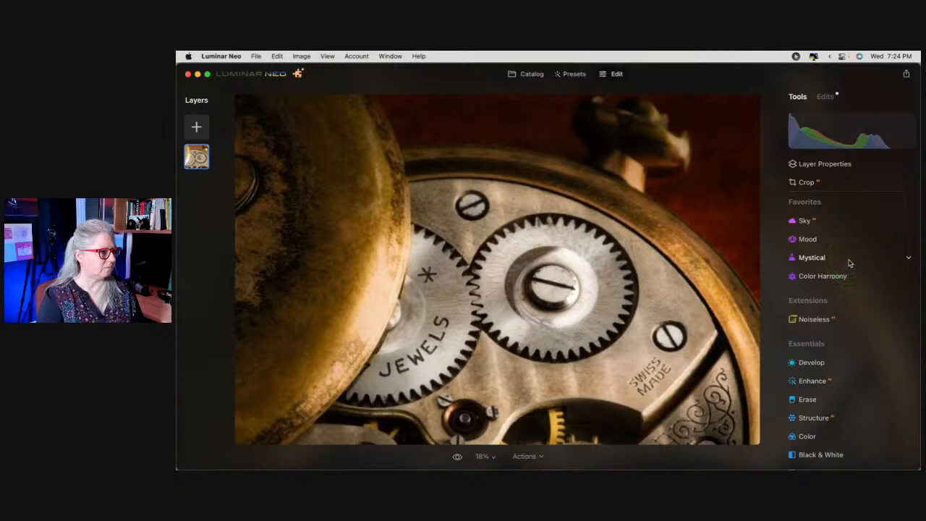
Compare the edited pocket watch photo with its unedited original.
{"action": "left_click", "coordinate": [836, 178]}
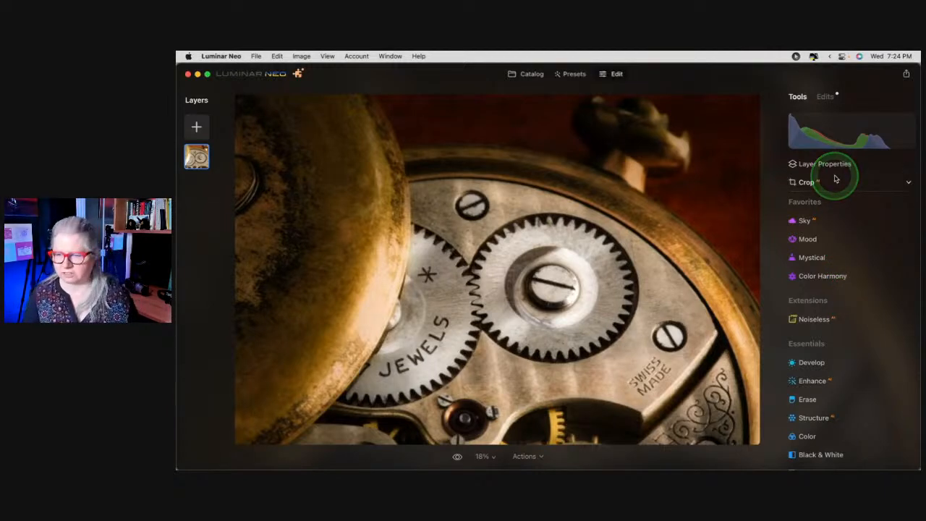
{"action": "left_click", "coordinate": [837, 179]}
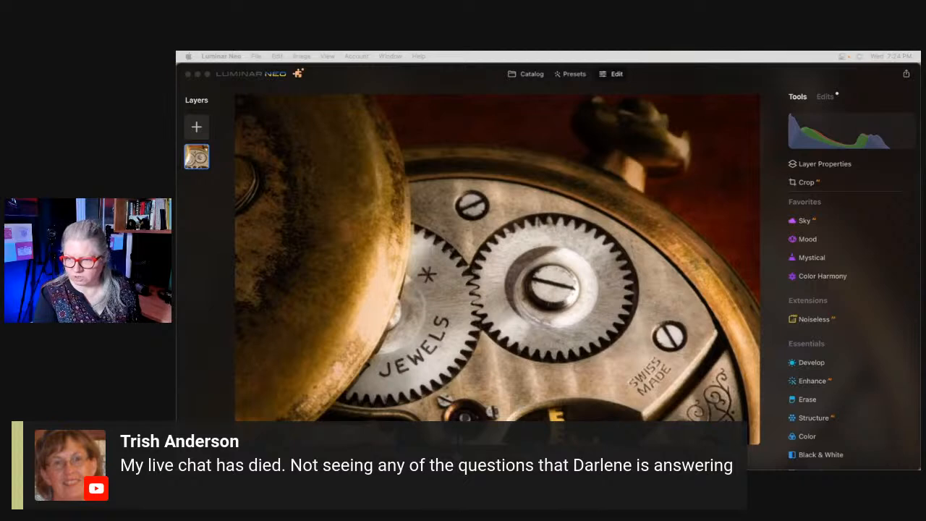
{"action": "key", "text": "backslash"}
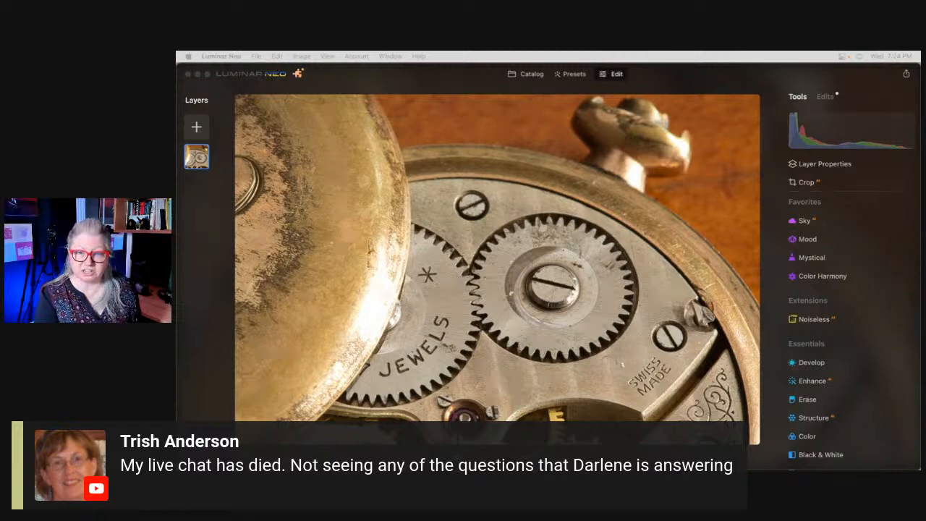
Toggle the pocket watch close-up between its unedited and edited versions several times, ending on the edited one.
{"action": "key", "text": "backslash"}
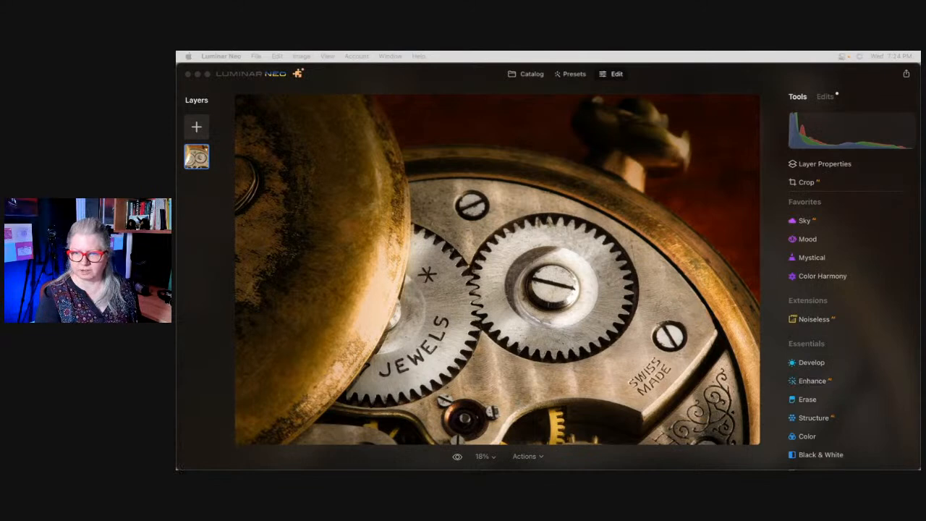
{"action": "left_click", "coordinate": [701, 88]}
{"action": "key", "text": "backslash"}
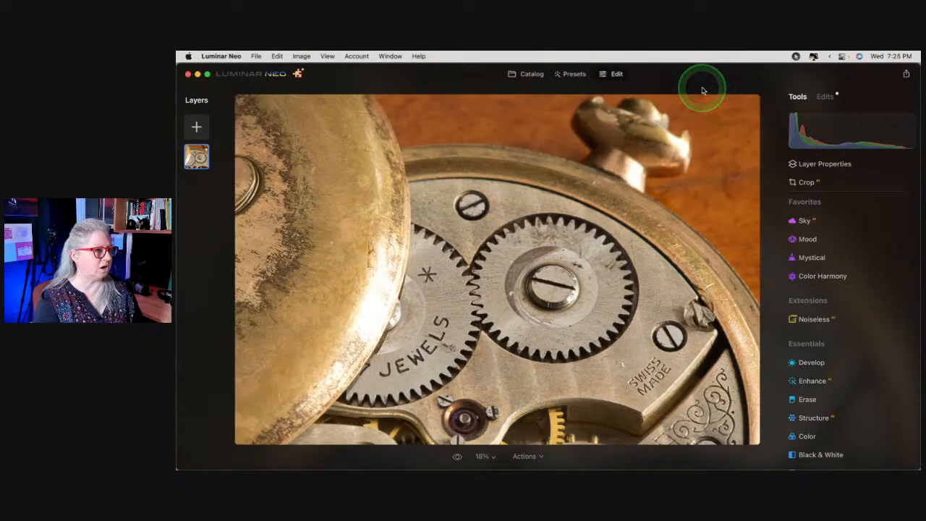
{"action": "key", "text": "backslash"}
{"action": "key", "text": "backslash"}
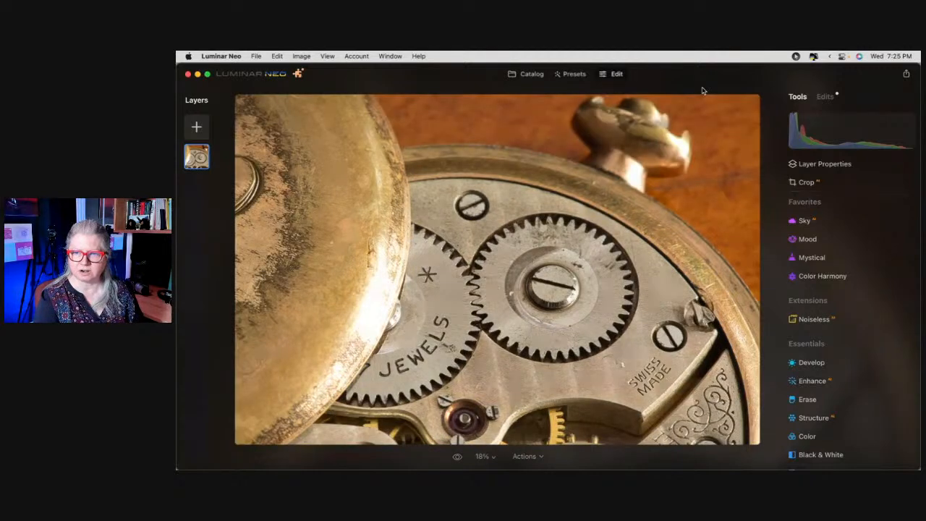
{"action": "key", "text": "backslash"}
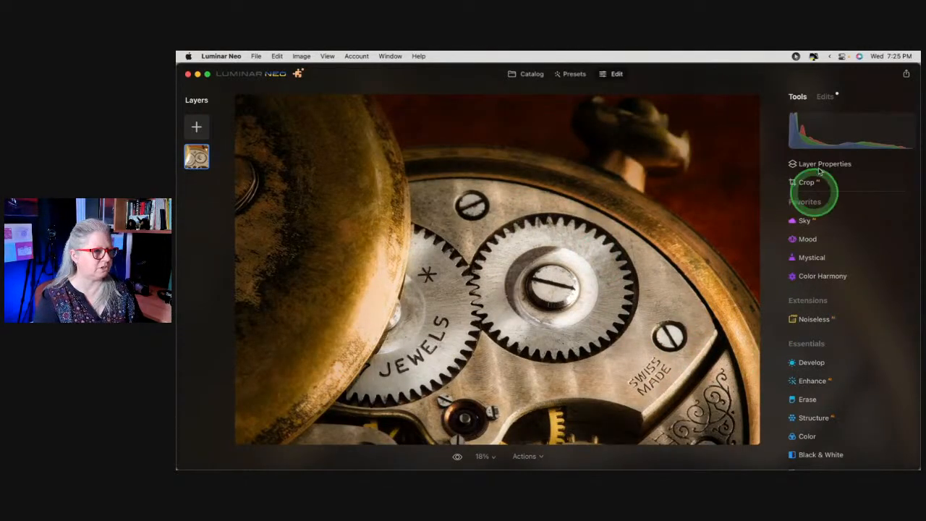
Review the pocket watch photo's applied edits one by one: Vignette, the two Develop edits, Toning and Glow.
{"action": "left_click", "coordinate": [825, 97]}
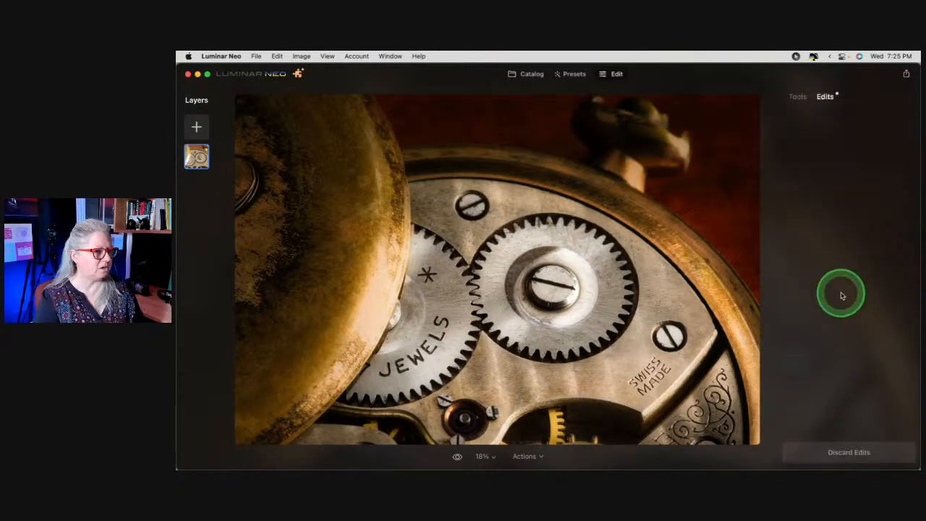
{"action": "scroll", "coordinate": [842, 295], "scroll_direction": "down", "scroll_amount": 5}
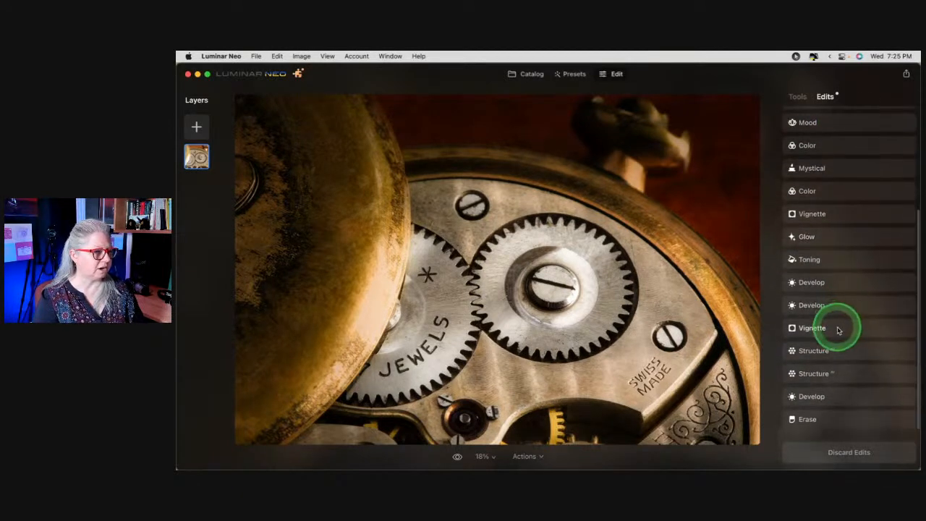
{"action": "left_click", "coordinate": [838, 330]}
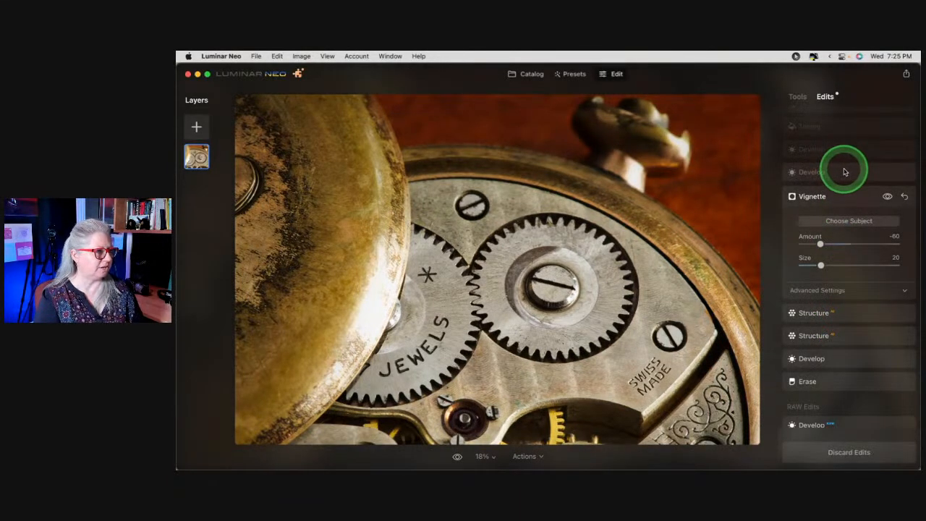
{"action": "left_click", "coordinate": [845, 171]}
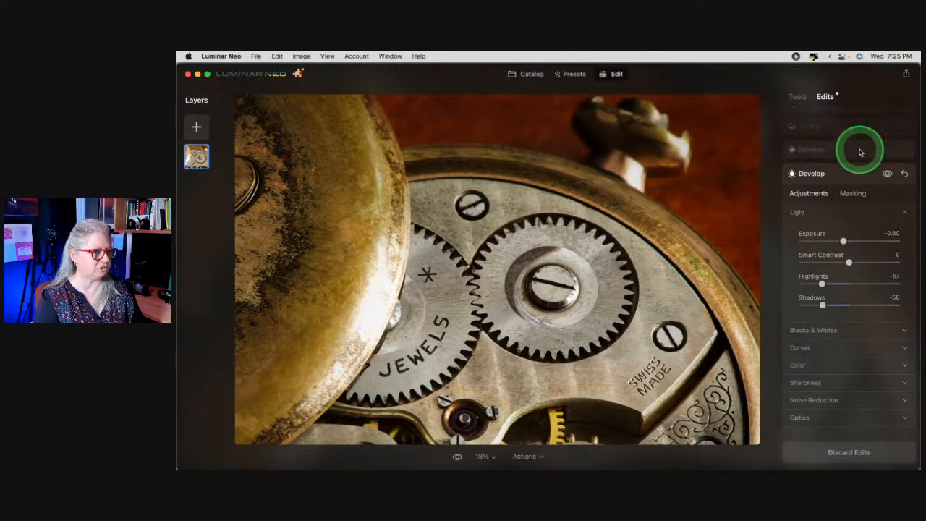
{"action": "left_click", "coordinate": [853, 154]}
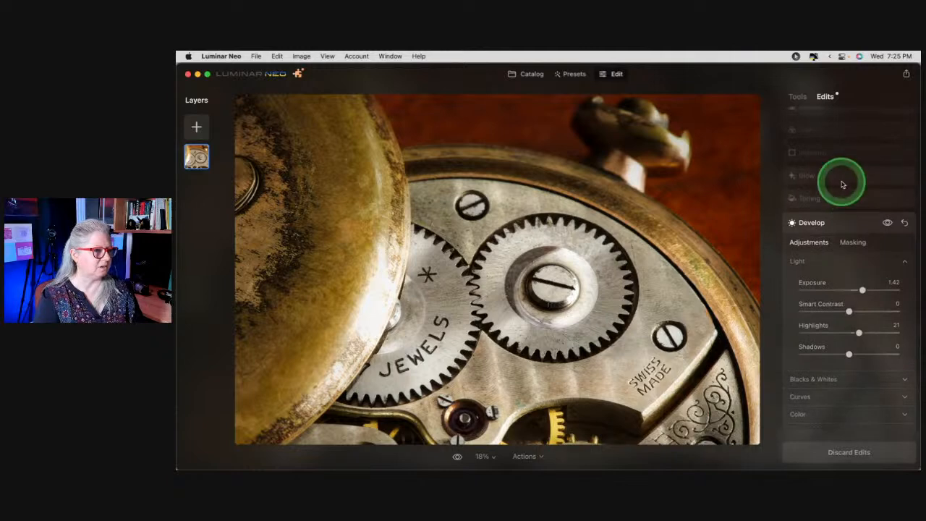
{"action": "left_click", "coordinate": [844, 200]}
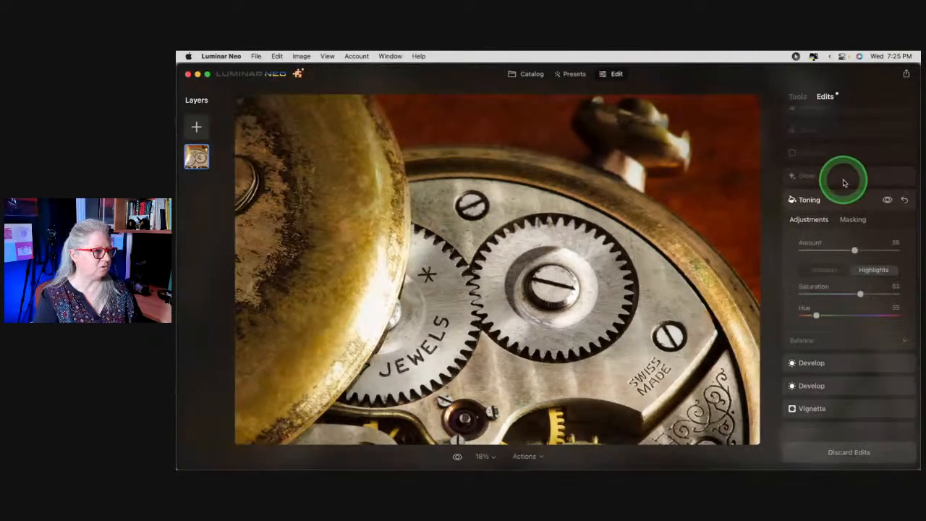
{"action": "left_click", "coordinate": [844, 178]}
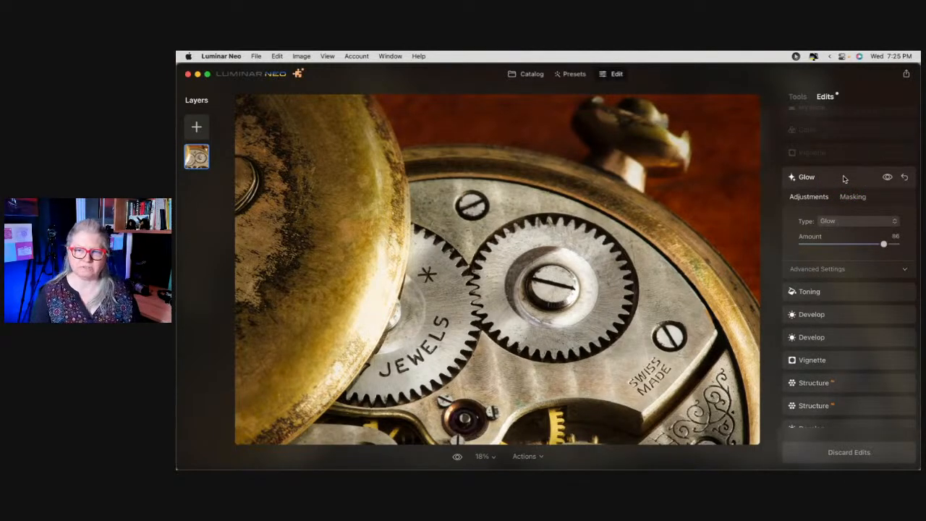
{"action": "scroll", "coordinate": [844, 178], "scroll_direction": "up", "scroll_amount": 3}
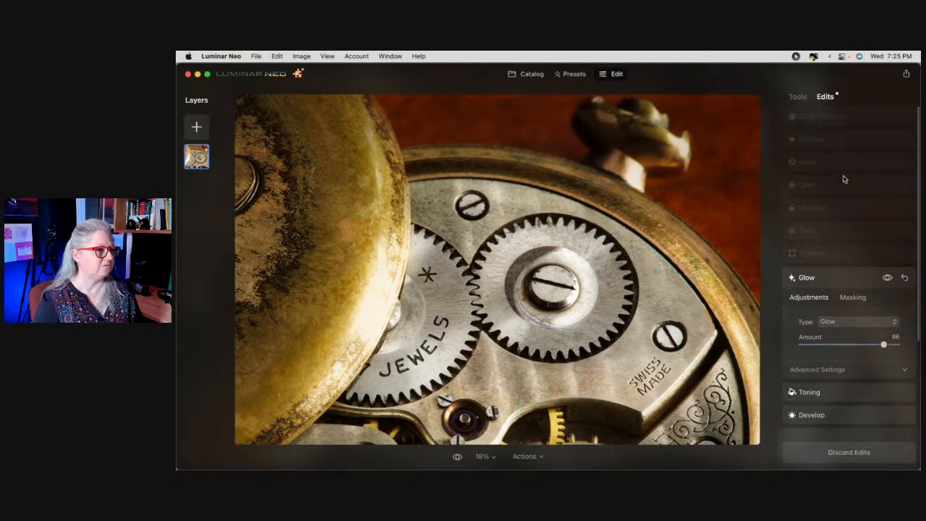
{"action": "left_click", "coordinate": [799, 99]}
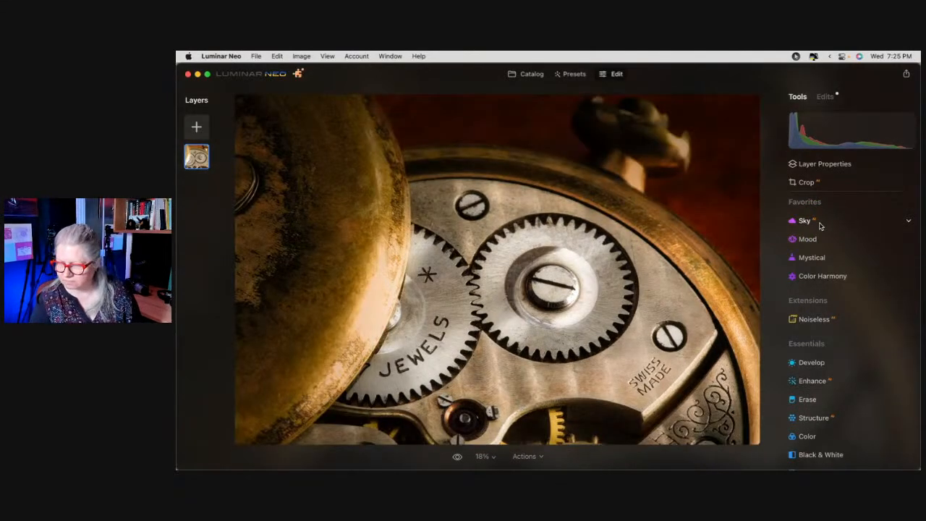
{"action": "left_click", "coordinate": [820, 225]}
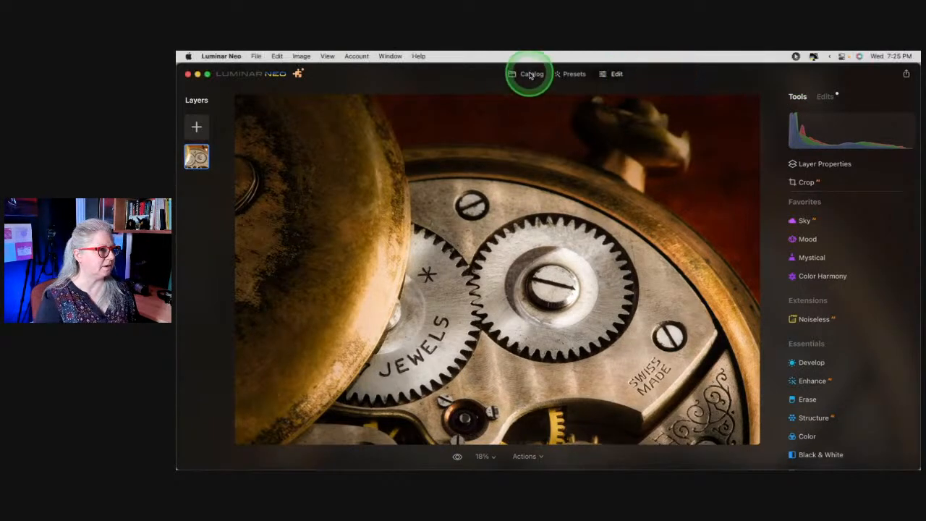
Open the dark portrait-format photo of the bird on a branch from the Sept 21st folder for editing.
{"action": "left_click", "coordinate": [531, 74]}
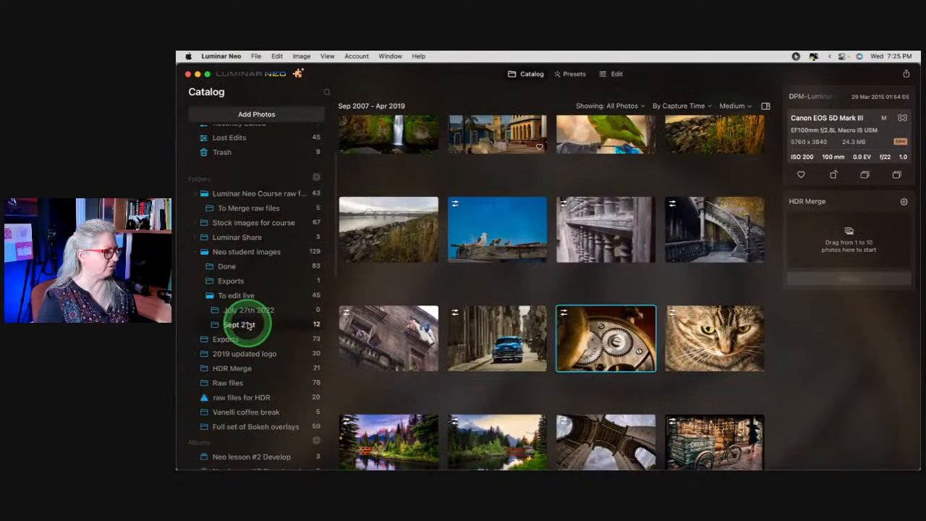
{"action": "left_click", "coordinate": [237, 326]}
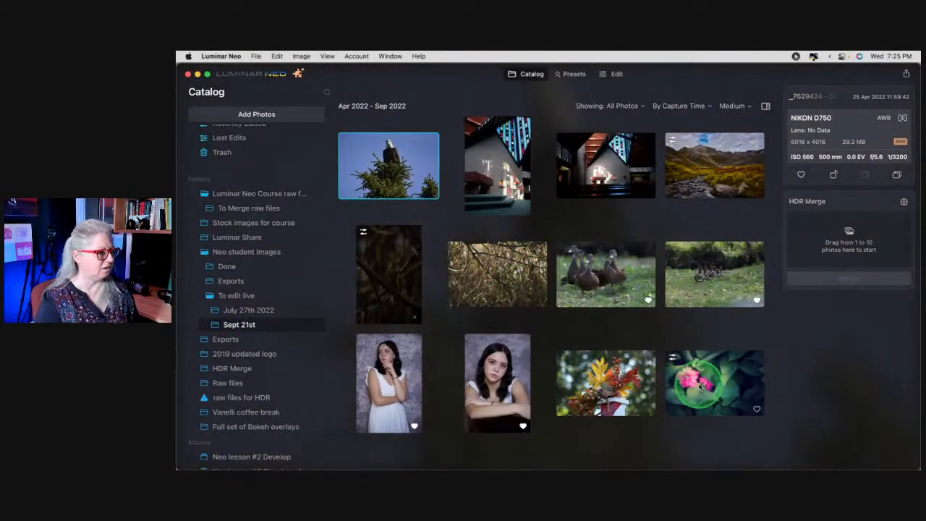
{"action": "left_click", "coordinate": [702, 394]}
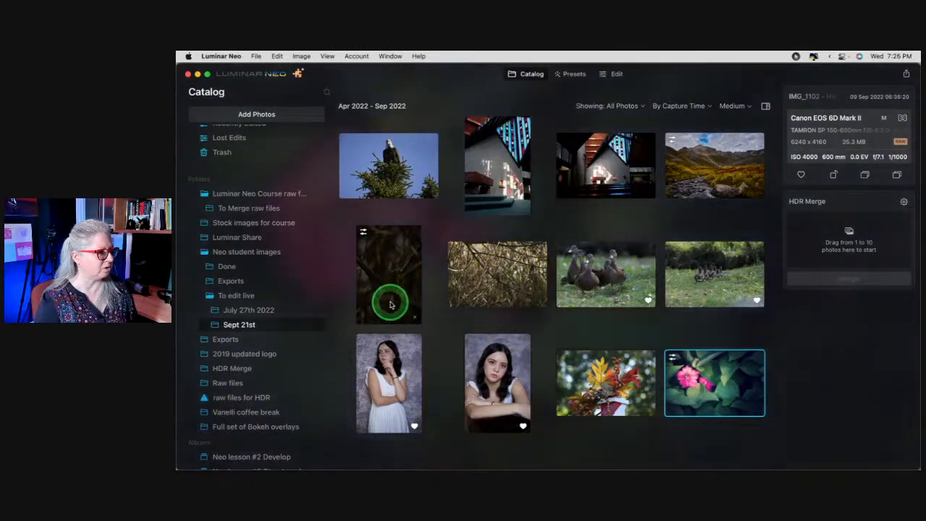
{"action": "left_click", "coordinate": [392, 304]}
{"action": "left_click", "coordinate": [614, 73]}
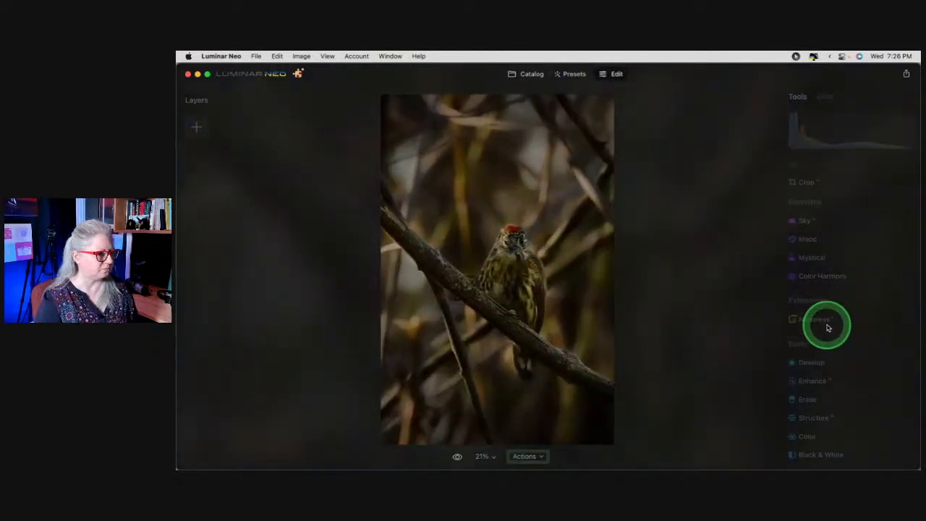
Brighten the bird photo with a Develop adjustment, setting Exposure to 1.26.
{"action": "left_click", "coordinate": [816, 362]}
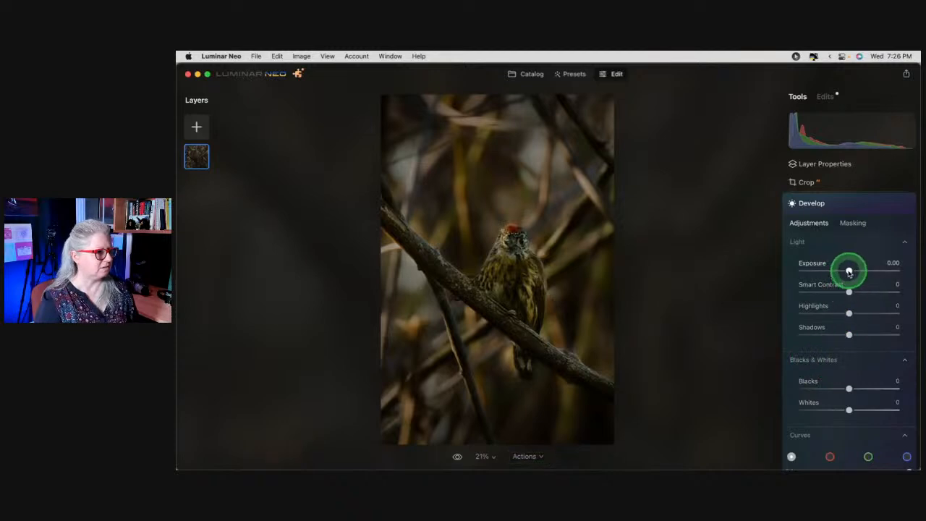
{"action": "left_click_drag", "start_coordinate": [849, 270], "coordinate": [857, 271]}
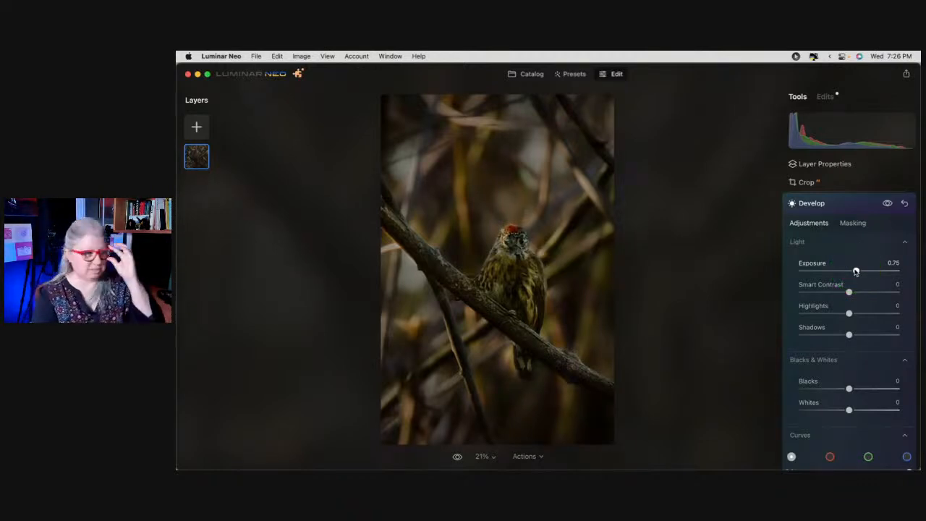
{"action": "left_click", "coordinate": [856, 271]}
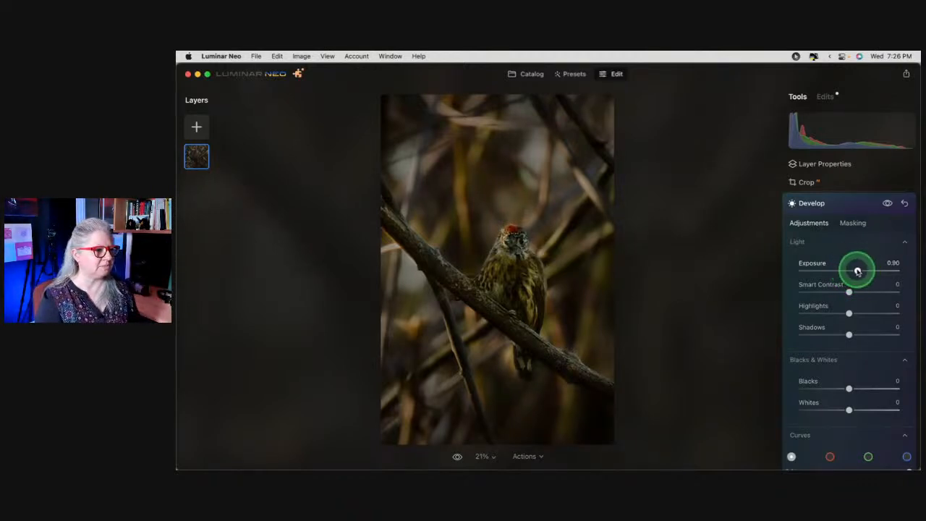
{"action": "left_click_drag", "start_coordinate": [858, 272], "coordinate": [858, 272]}
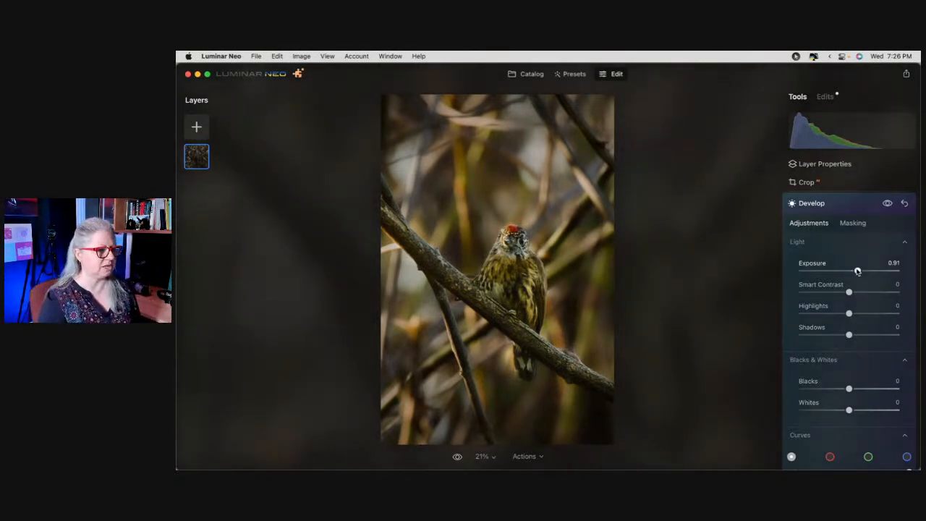
{"action": "left_click_drag", "start_coordinate": [857, 270], "coordinate": [862, 267]}
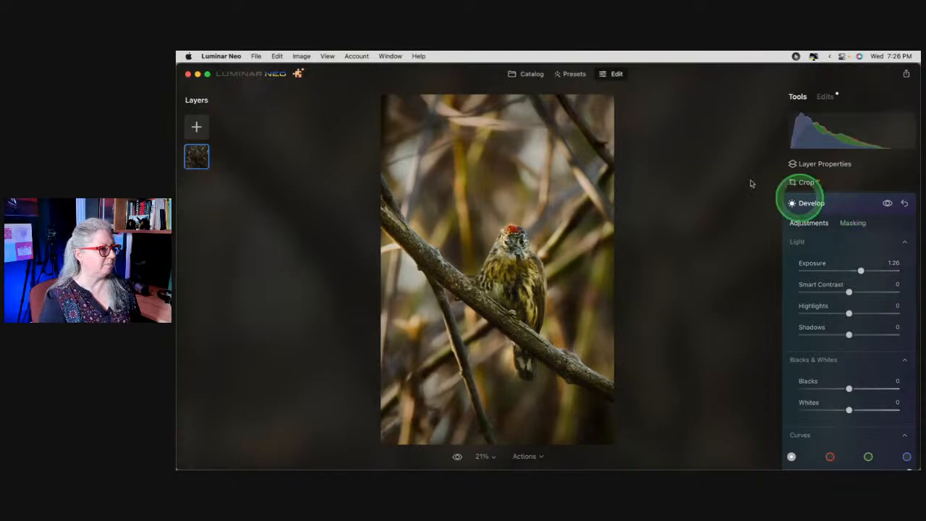
{"action": "left_click", "coordinate": [802, 201]}
Preview the ducks photo and the mountain stream landscape at large size from the Sept 21st catalog folder.
{"action": "left_click", "coordinate": [537, 77]}
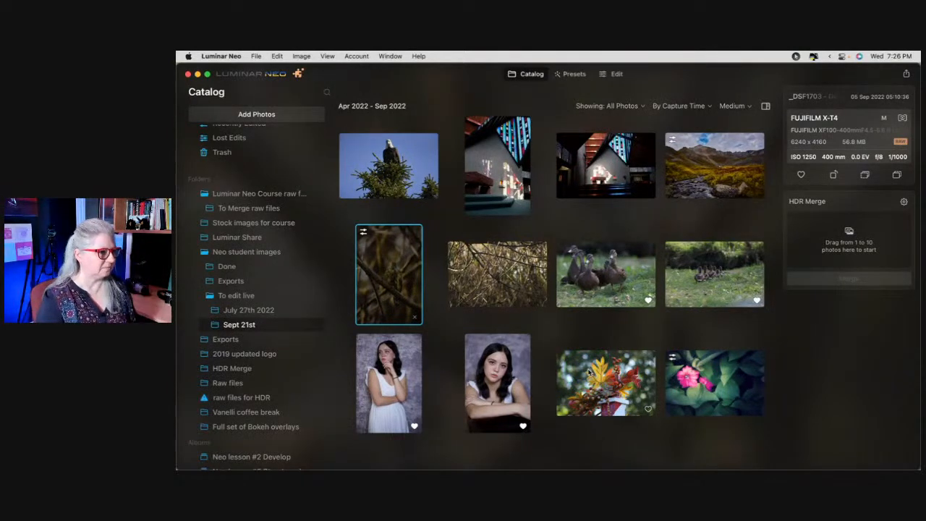
{"action": "double_click", "coordinate": [595, 290]}
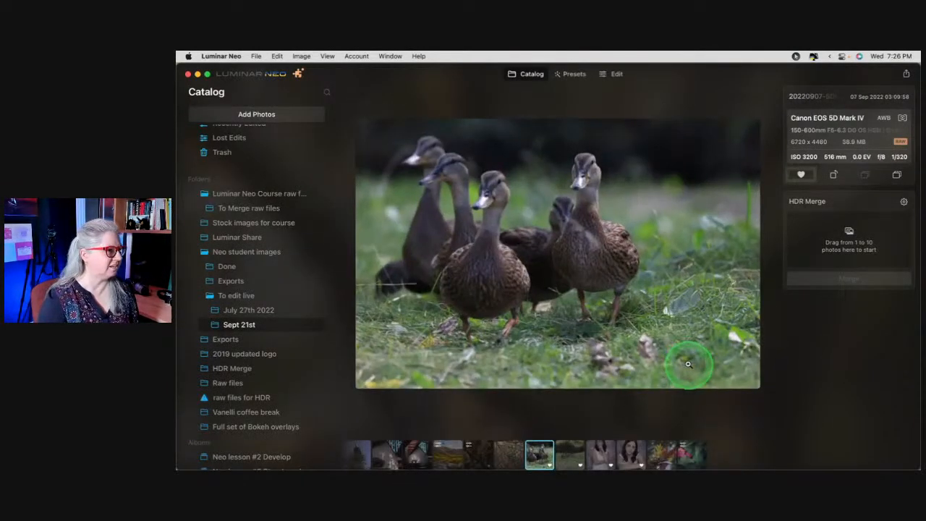
{"action": "double_click", "coordinate": [693, 358]}
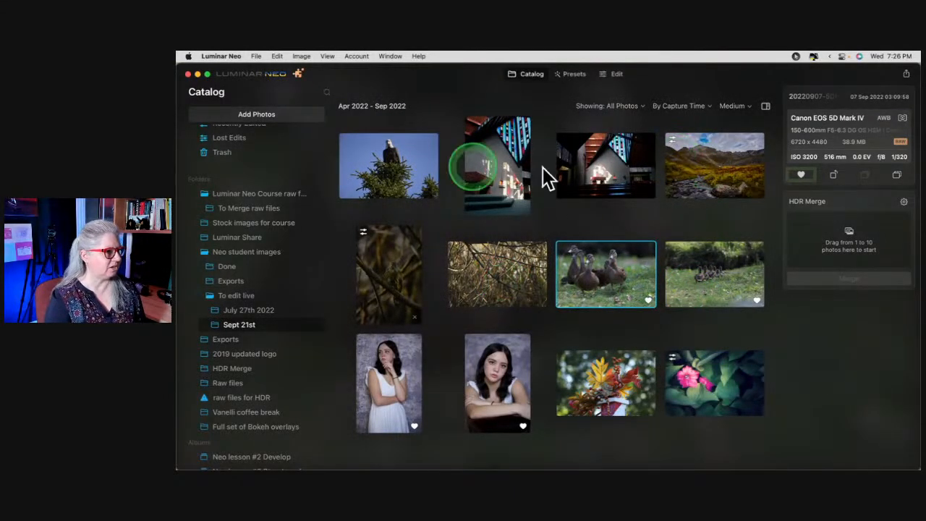
{"action": "double_click", "coordinate": [700, 175]}
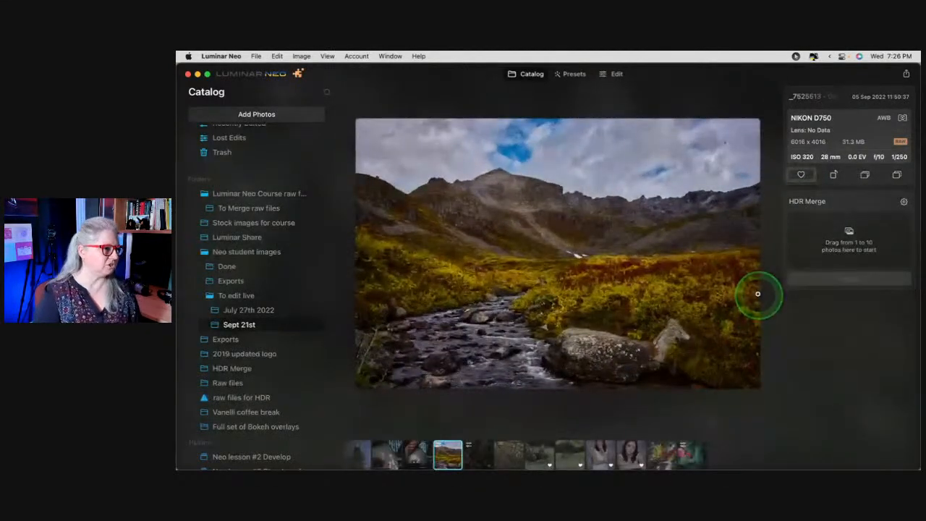